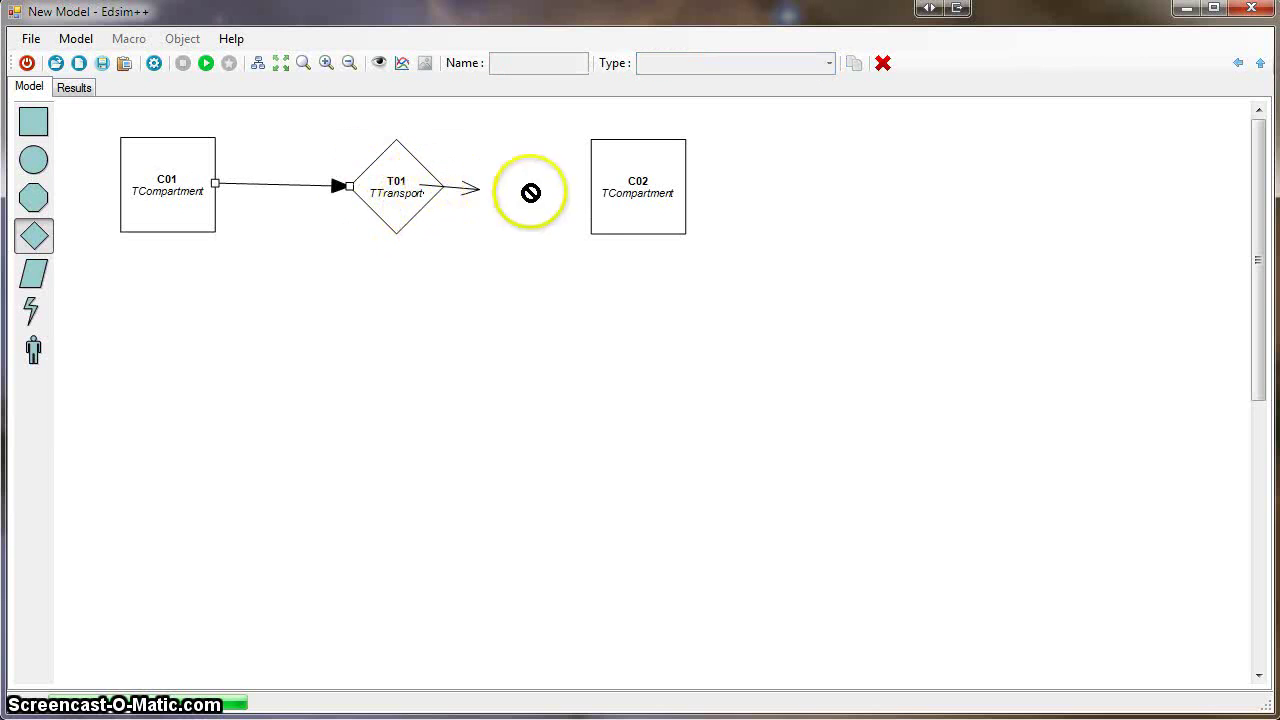
# Run the simulation of the two-compartment transport model and view the results chart.
pyautogui.click(532, 292)
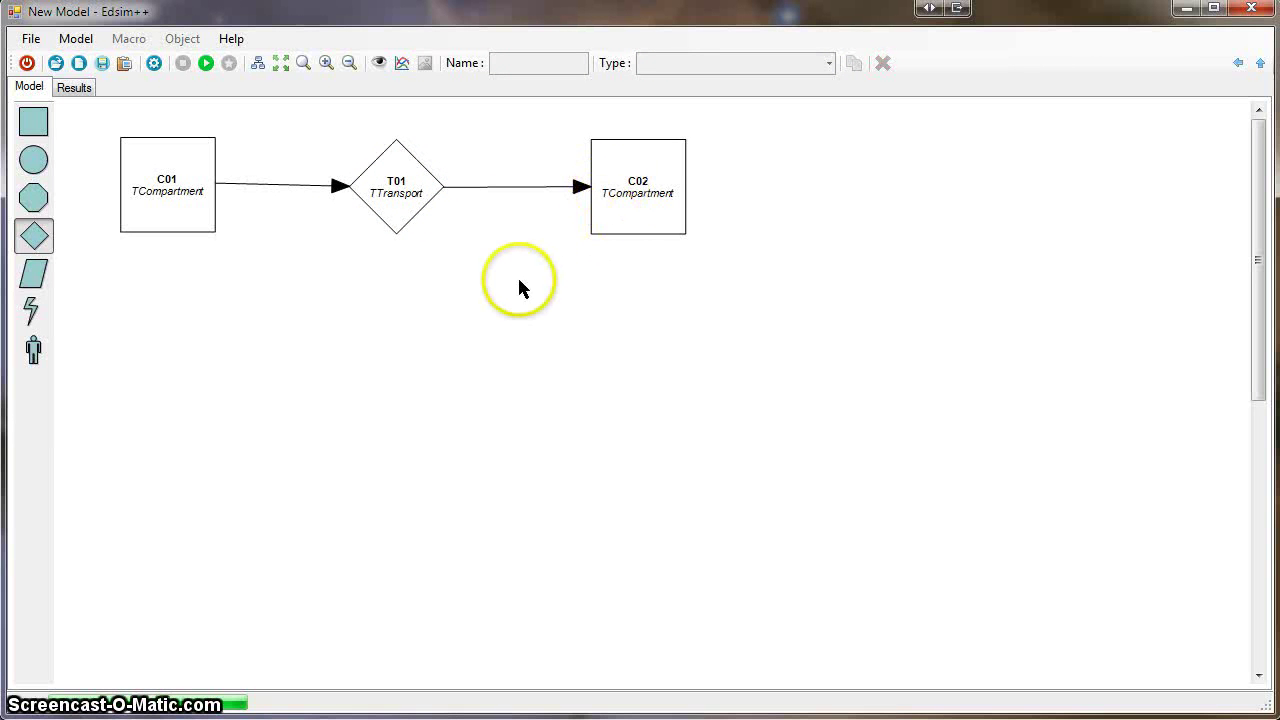
pyautogui.click(206, 64)
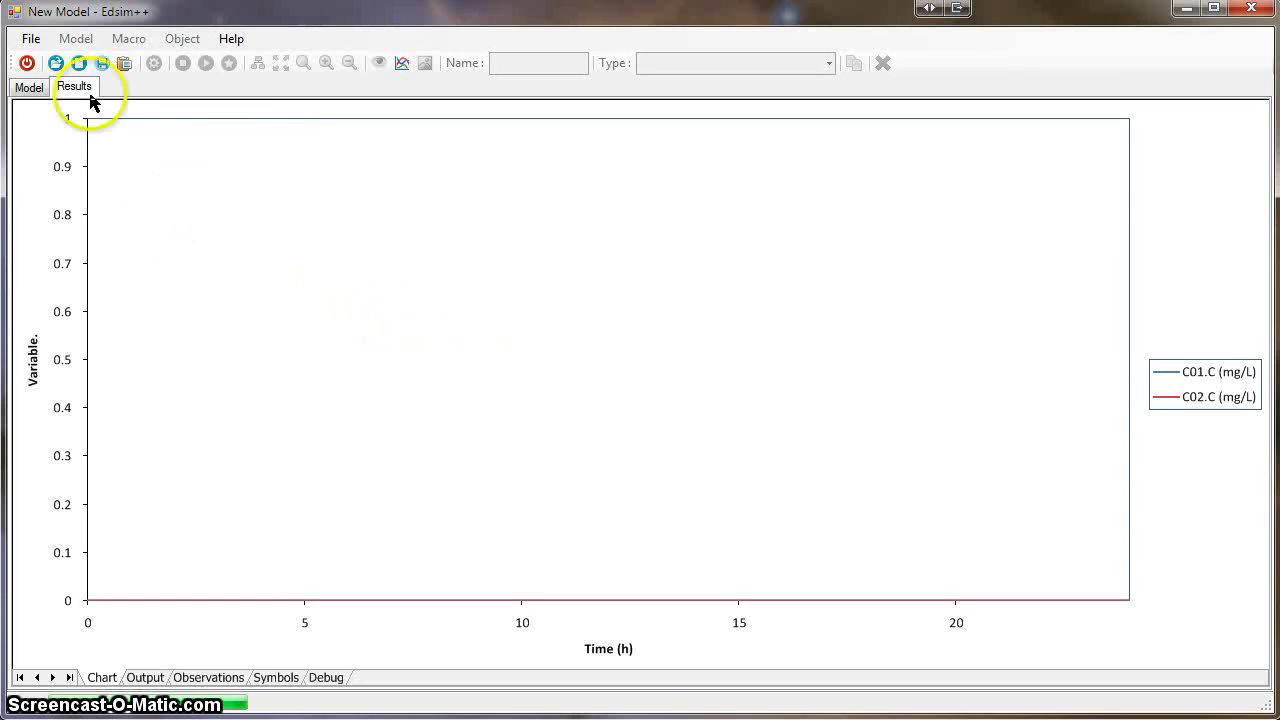
# Set the initial value of variable C01.A in compartment C01 to 100 mg.
pyautogui.click(32, 88)
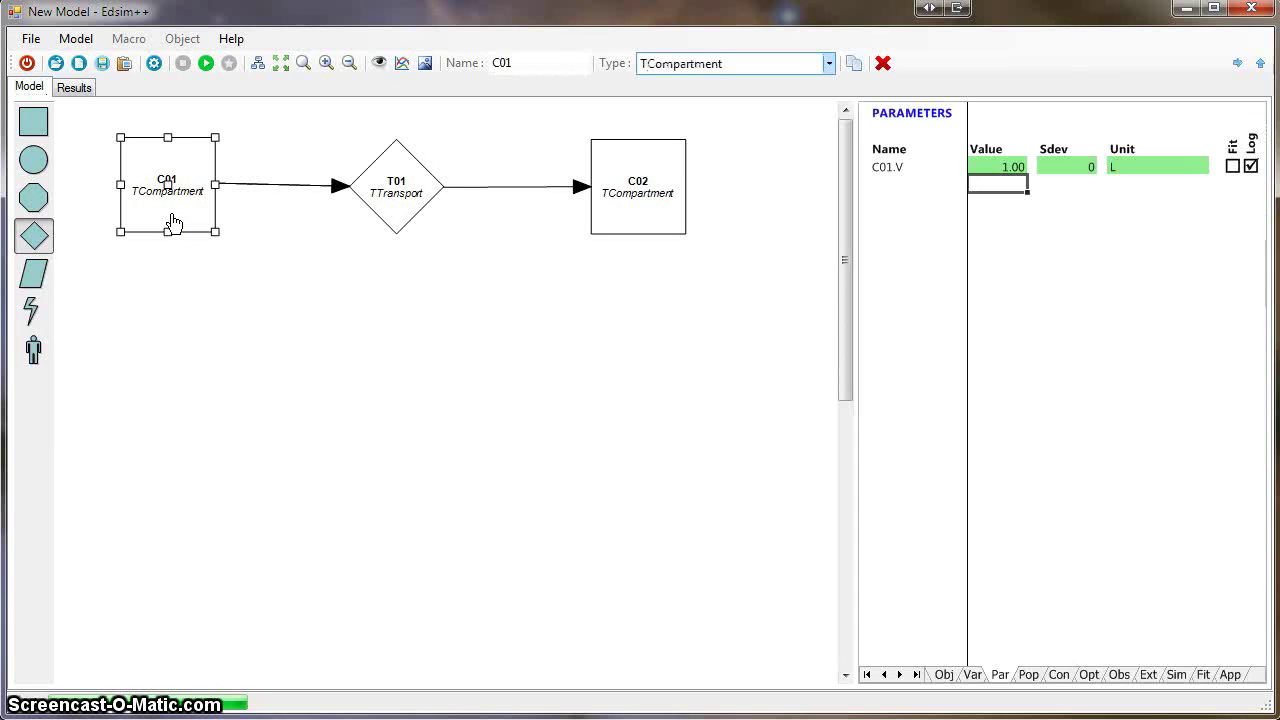
pyautogui.click(972, 675)
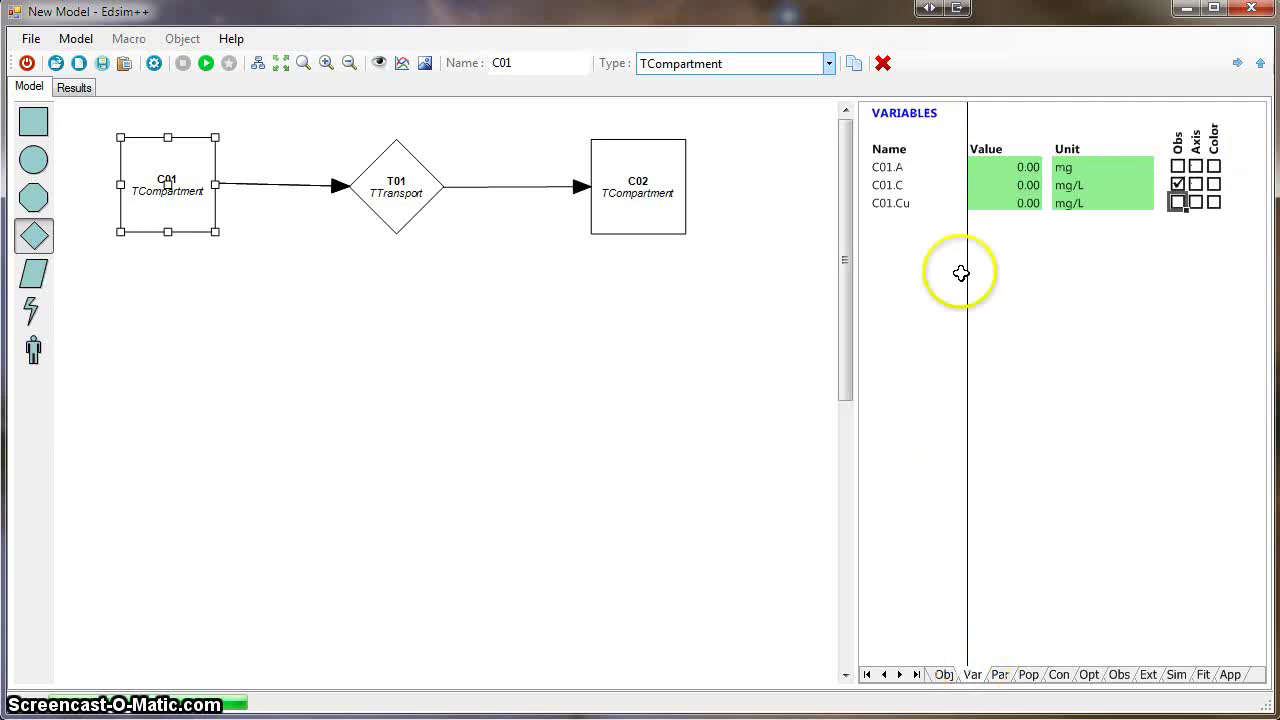
pyautogui.click(1005, 167)
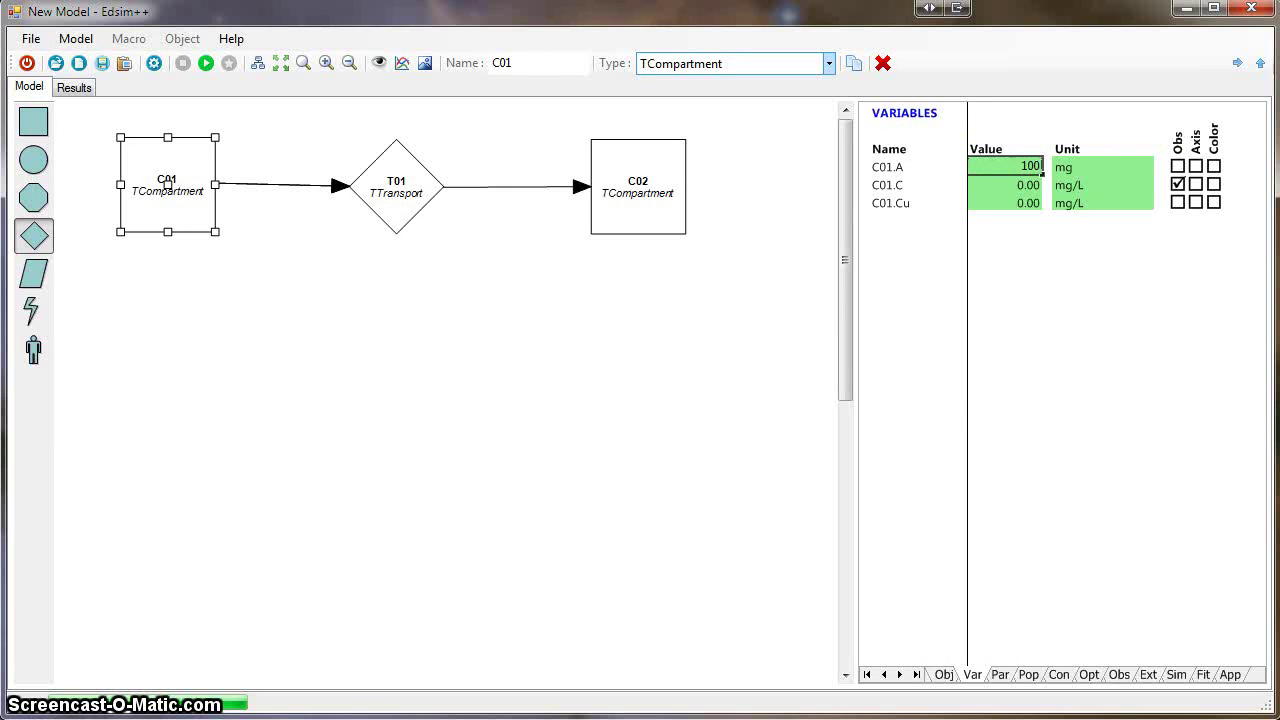
pyautogui.click(1011, 322)
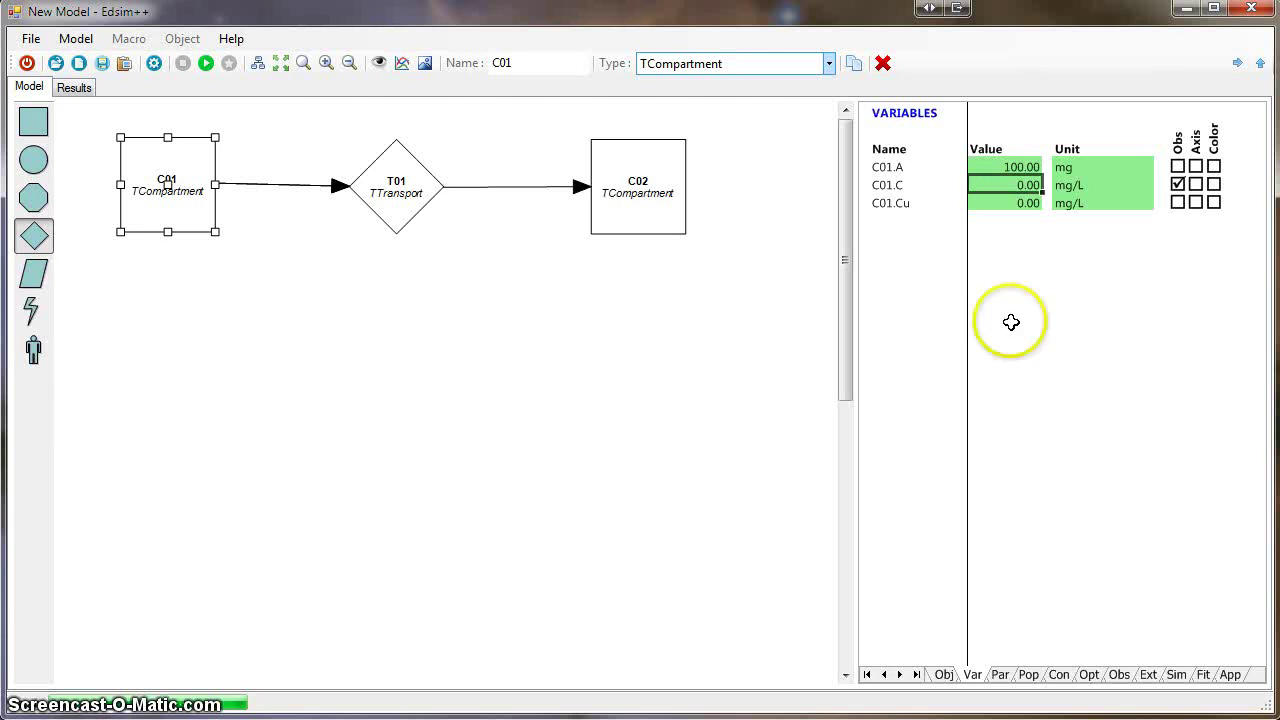
# Rerun the simulation, check the results chart, and turn on mini charts in the model diagram.
pyautogui.click(205, 63)
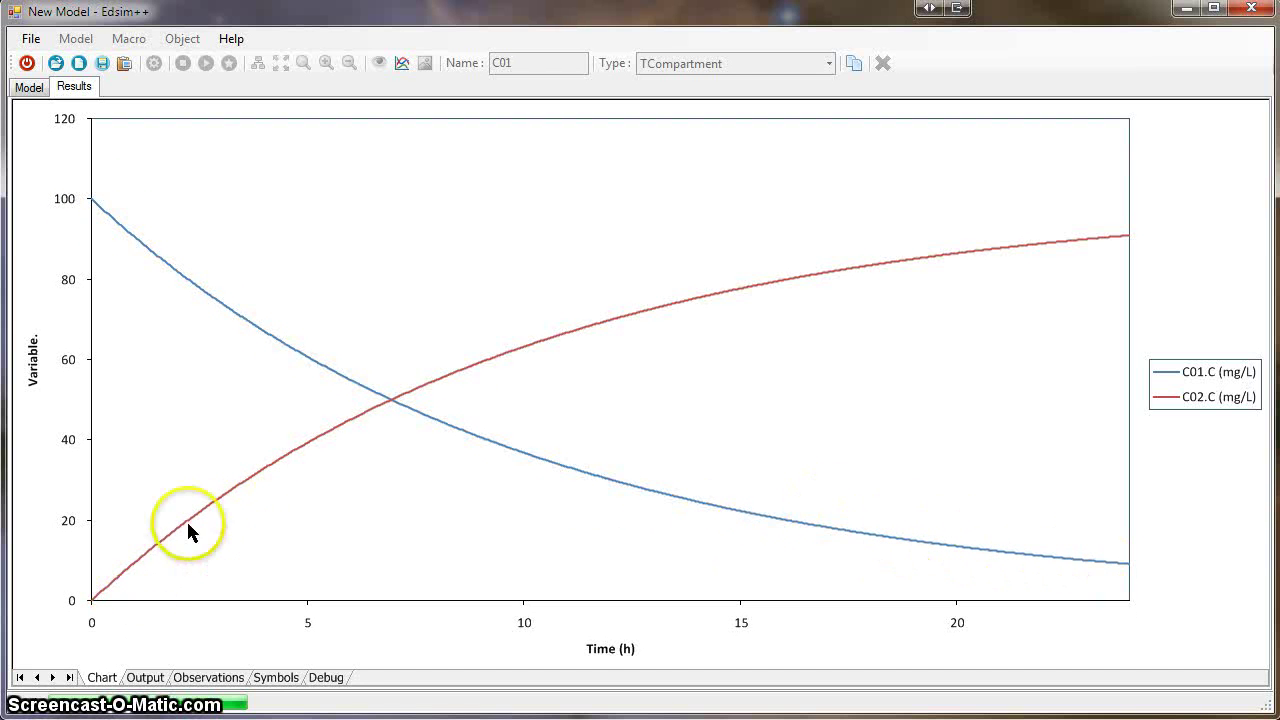
pyautogui.click(29, 87)
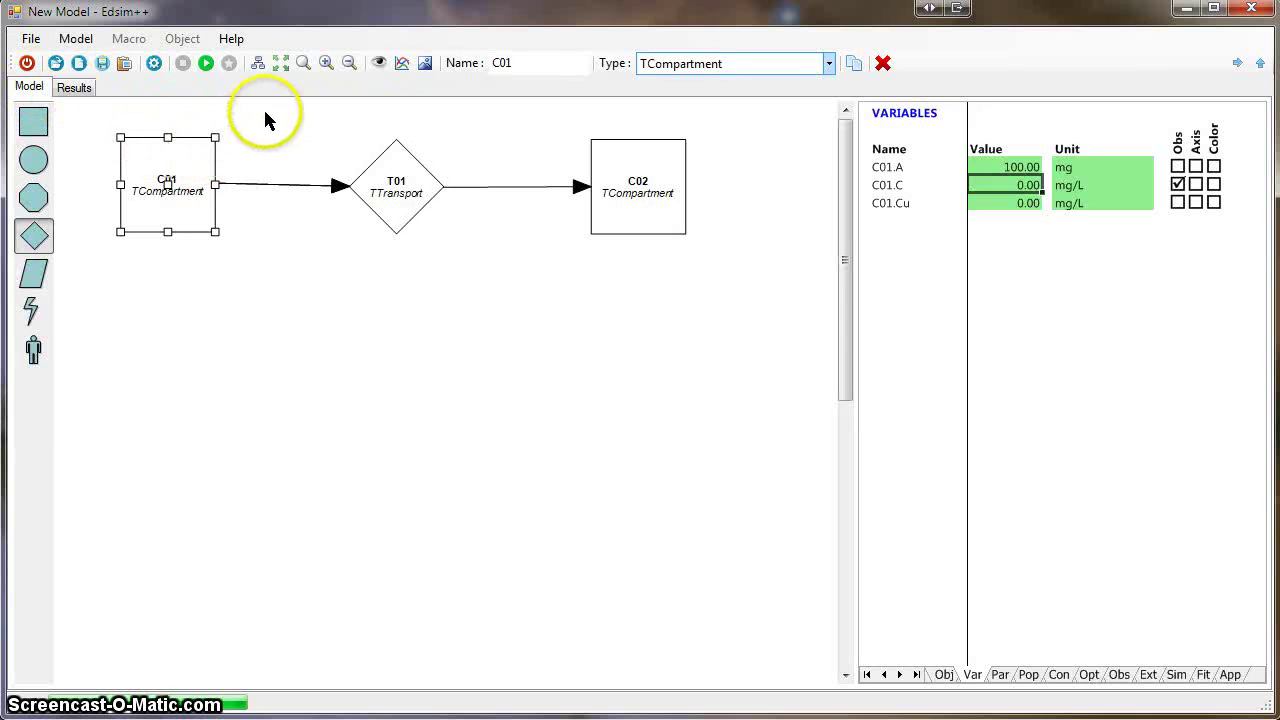
pyautogui.click(404, 64)
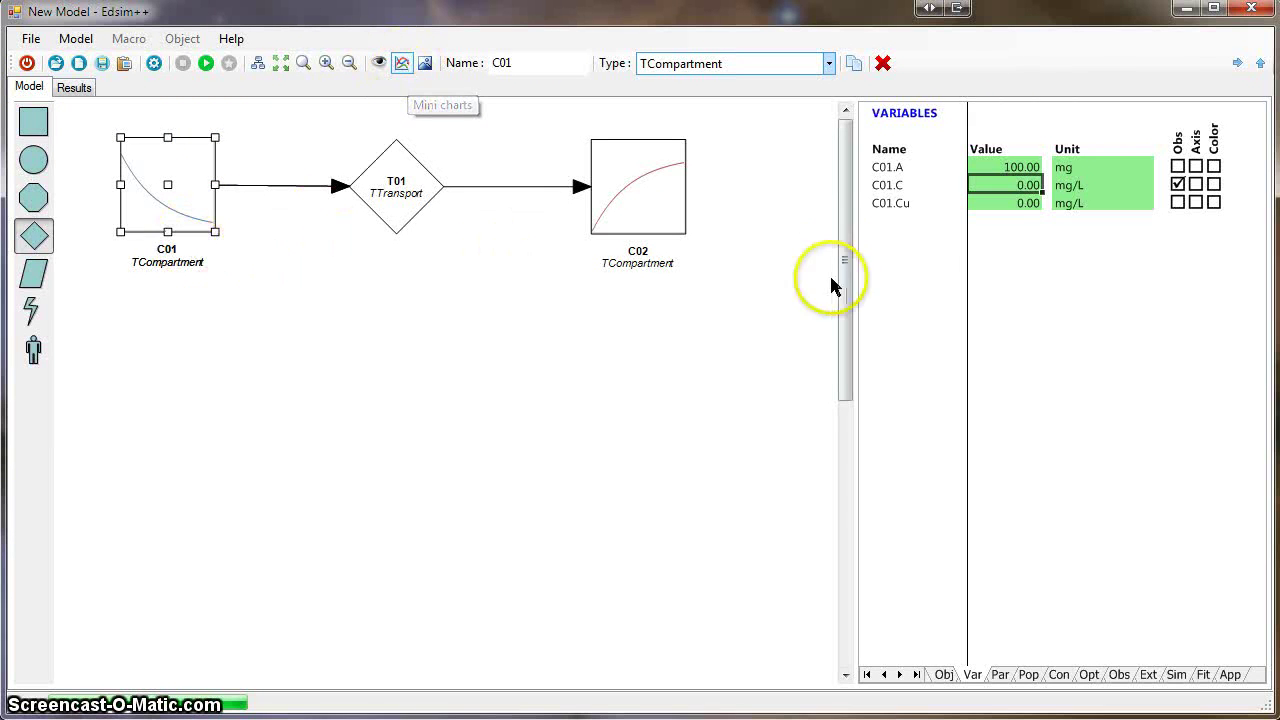
pyautogui.click(664, 411)
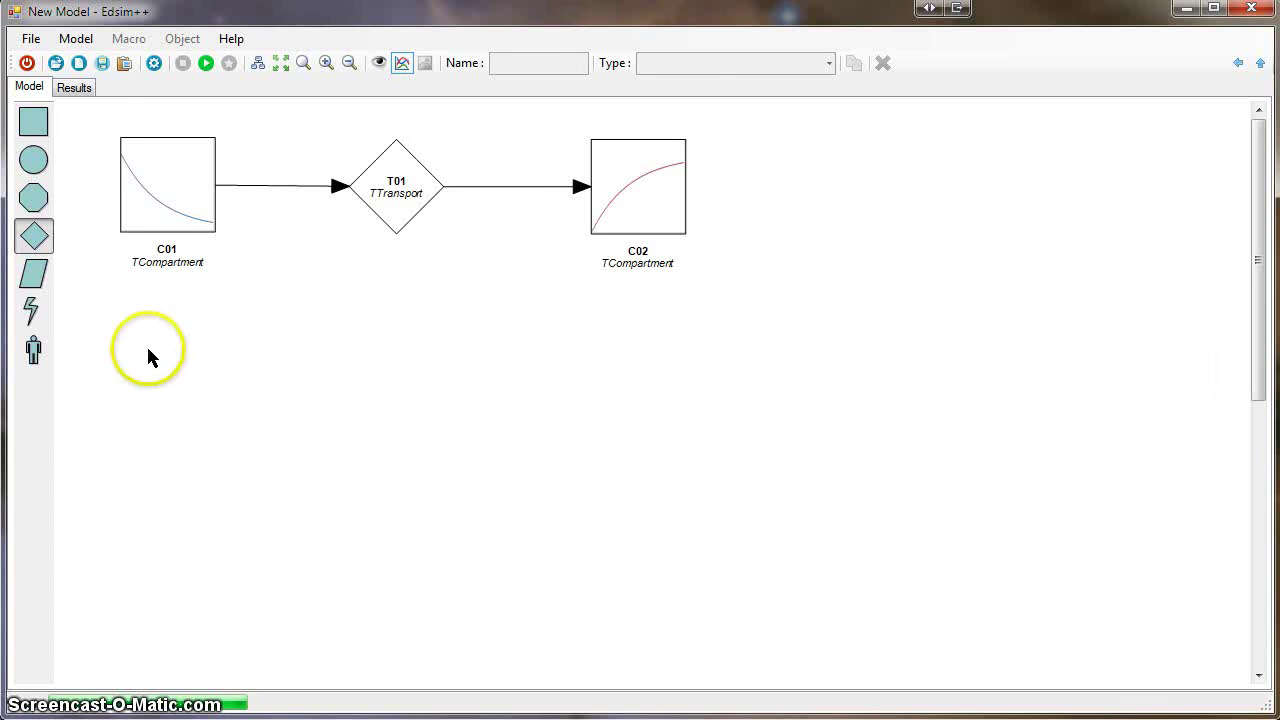
# Duplicate compartment C02 and place the copy farther along the same row, leaving space for a transport.
pyautogui.click(628, 189)
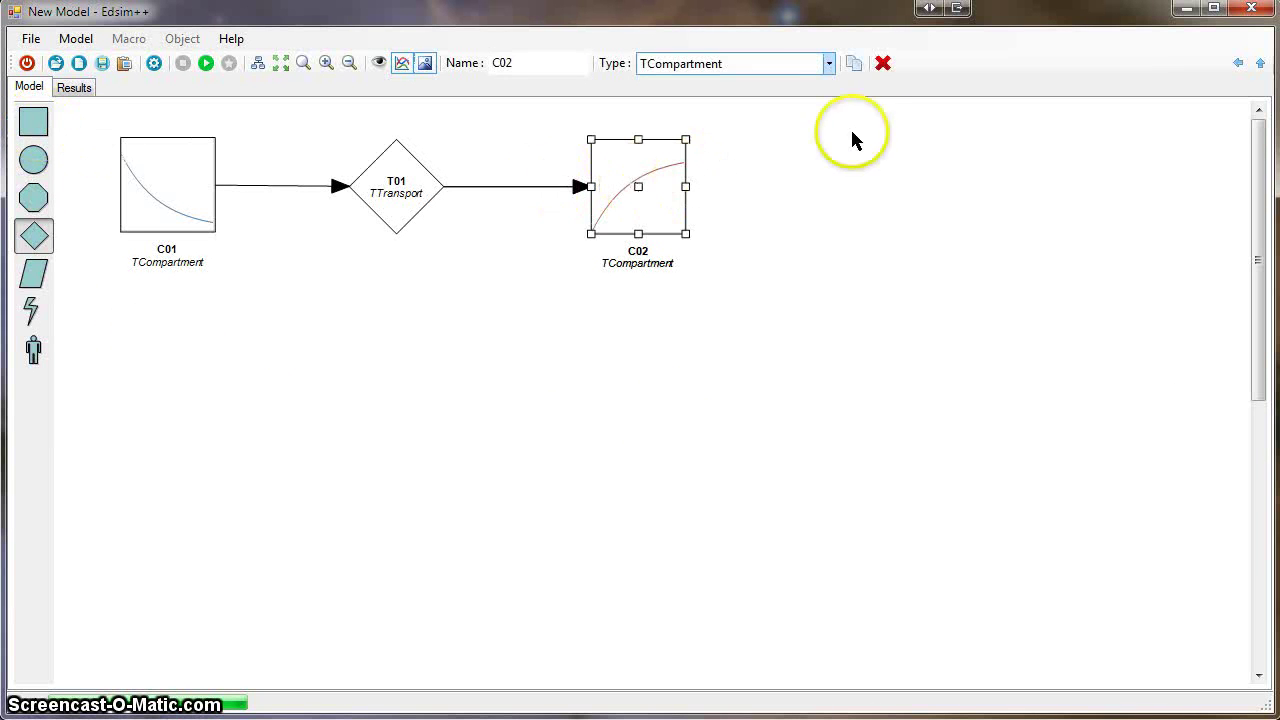
pyautogui.click(851, 64)
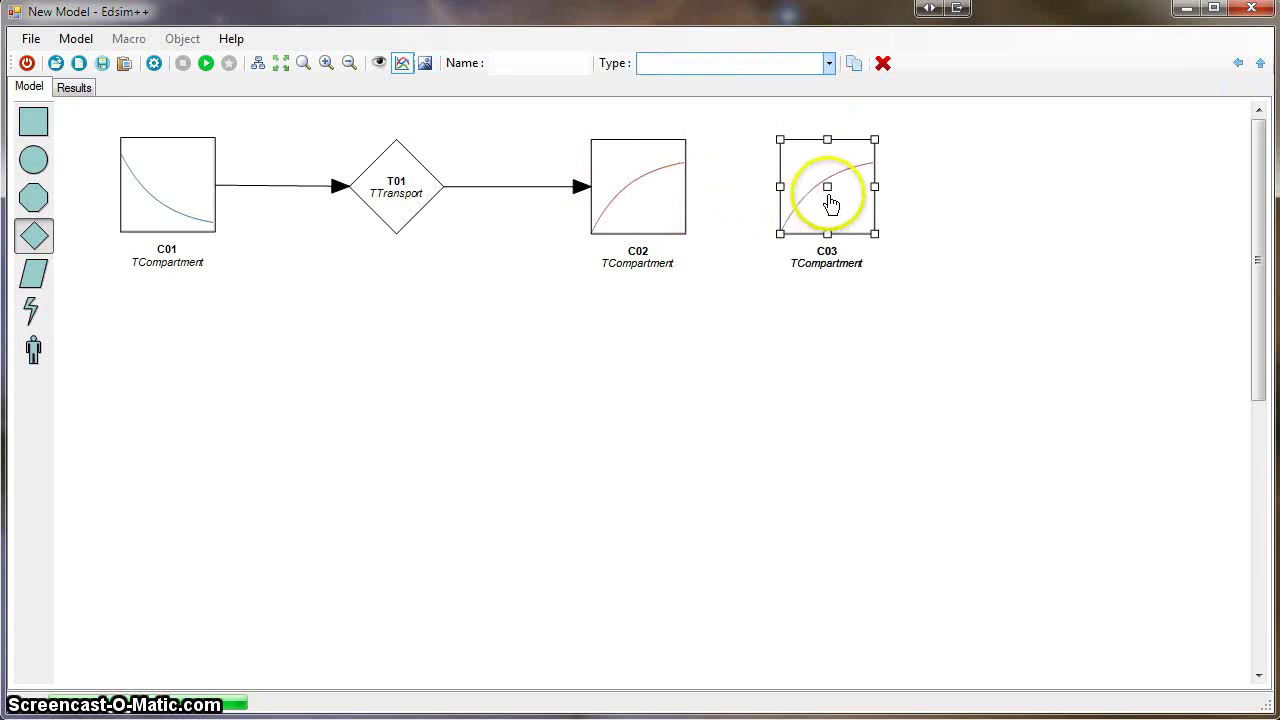
pyautogui.moveTo(830, 187); pyautogui.dragTo(1036, 187)
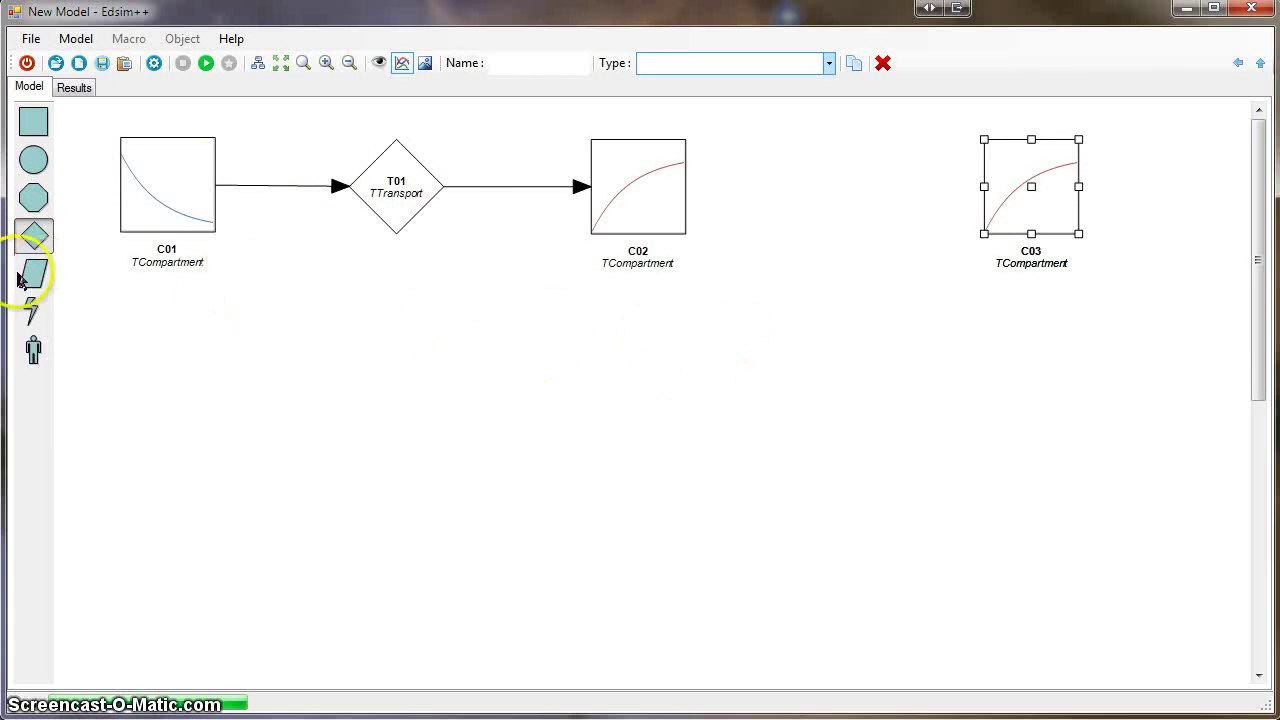
# Add a TTransport object between C02 and C03, and adjust both new objects so the row is evenly spaced and aligned.
pyautogui.moveTo(33, 235); pyautogui.dragTo(834, 188)
pyautogui.click(1010, 216)
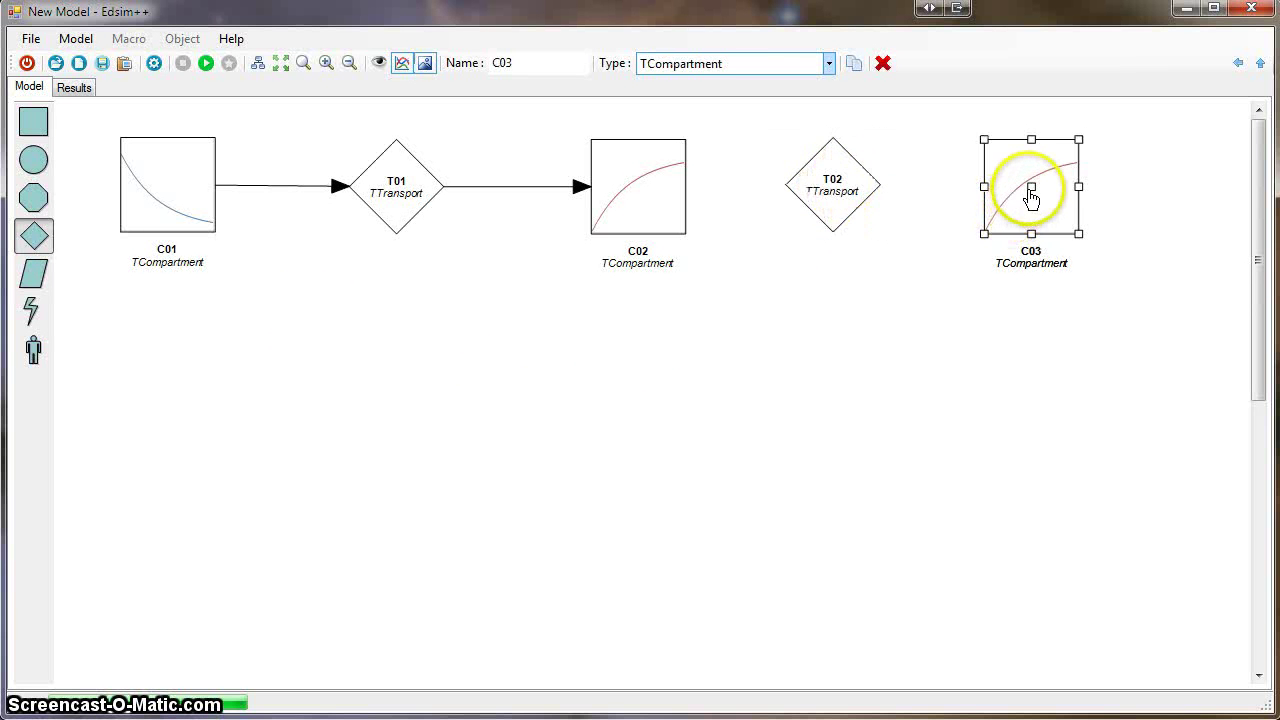
pyautogui.moveTo(1029, 214); pyautogui.dragTo(1063, 183)
pyautogui.click(831, 186)
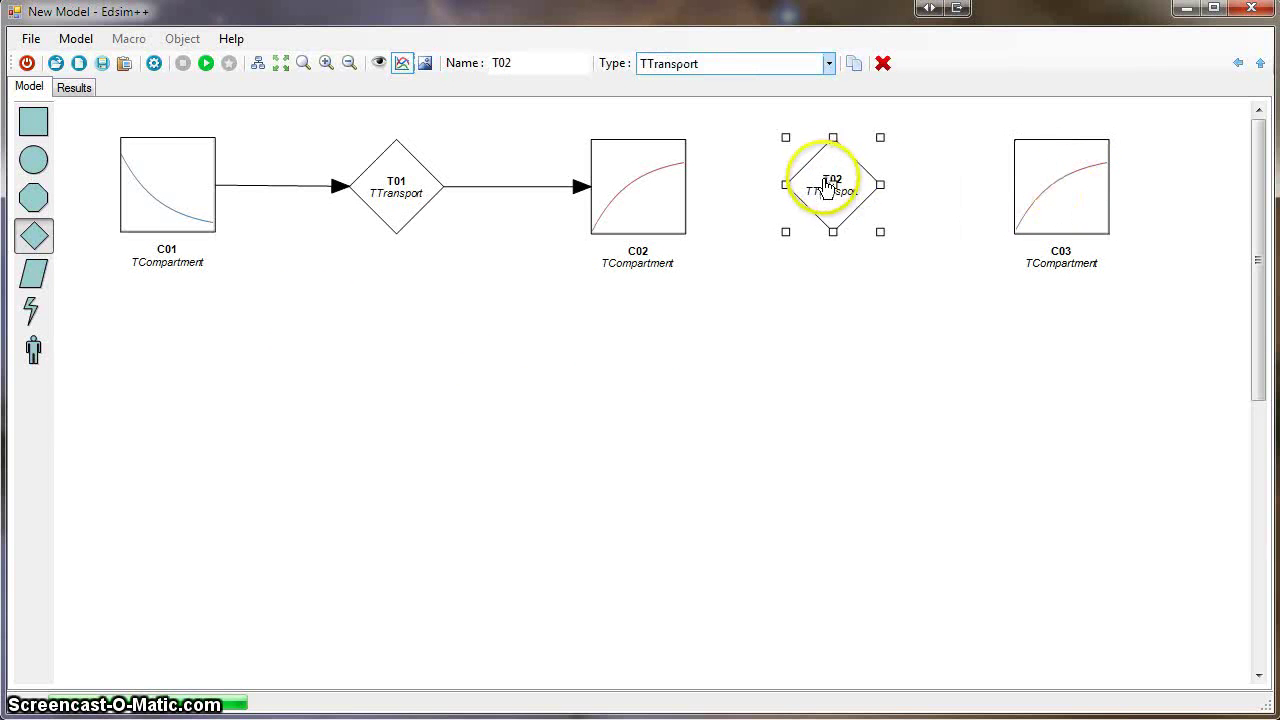
pyautogui.moveTo(837, 183); pyautogui.dragTo(851, 184)
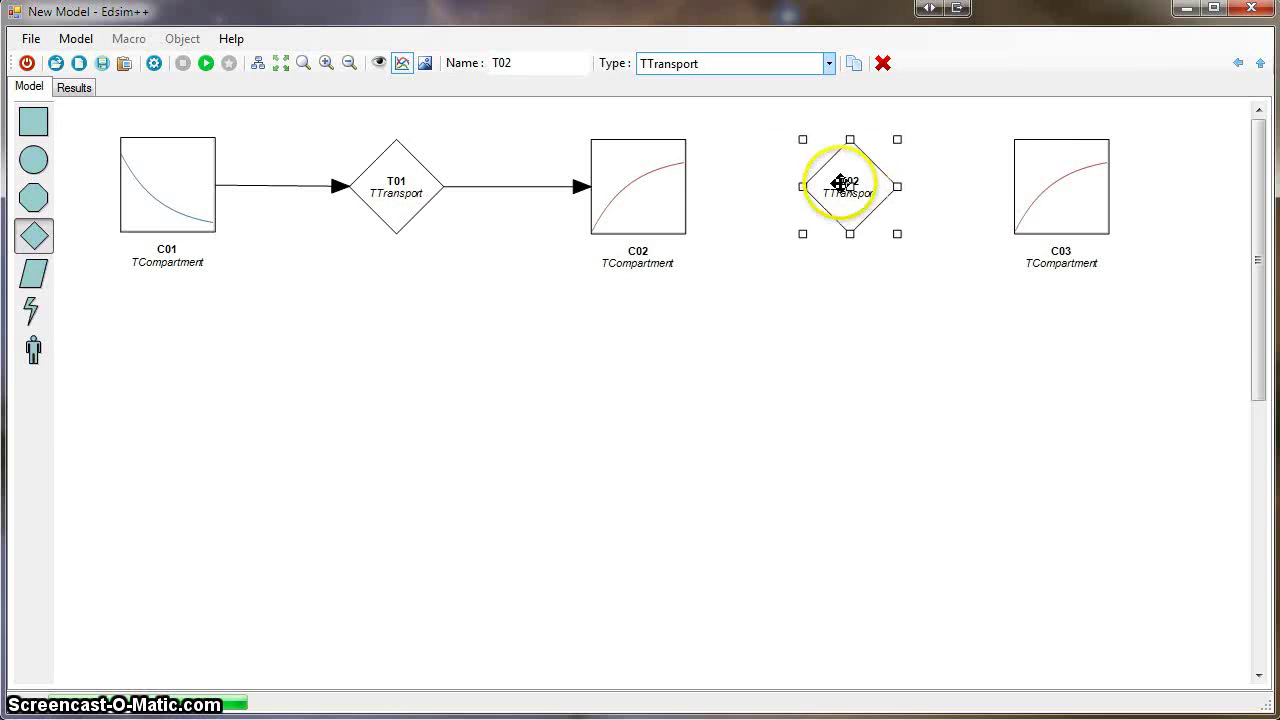
# Connect C02 through transport T02 to C03 and run the simulation of the three-compartment chain.
pyautogui.moveTo(668, 190); pyautogui.dragTo(1060, 188)
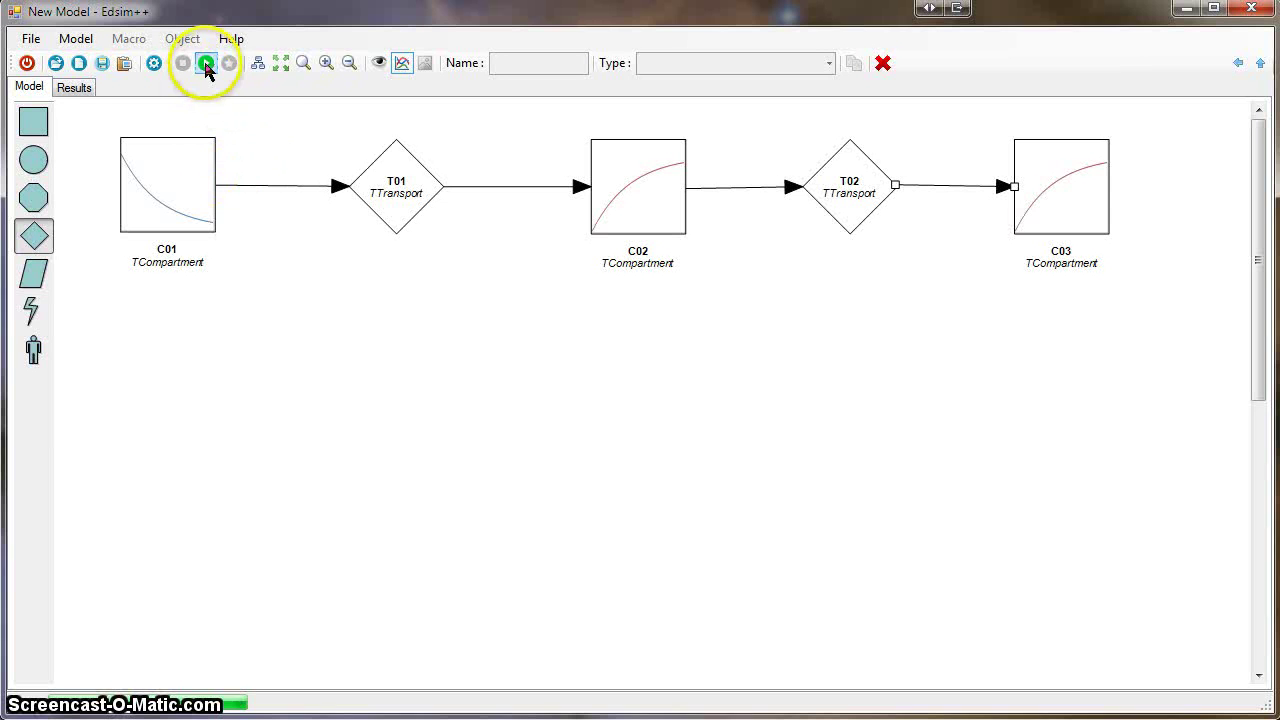
pyautogui.click(205, 65)
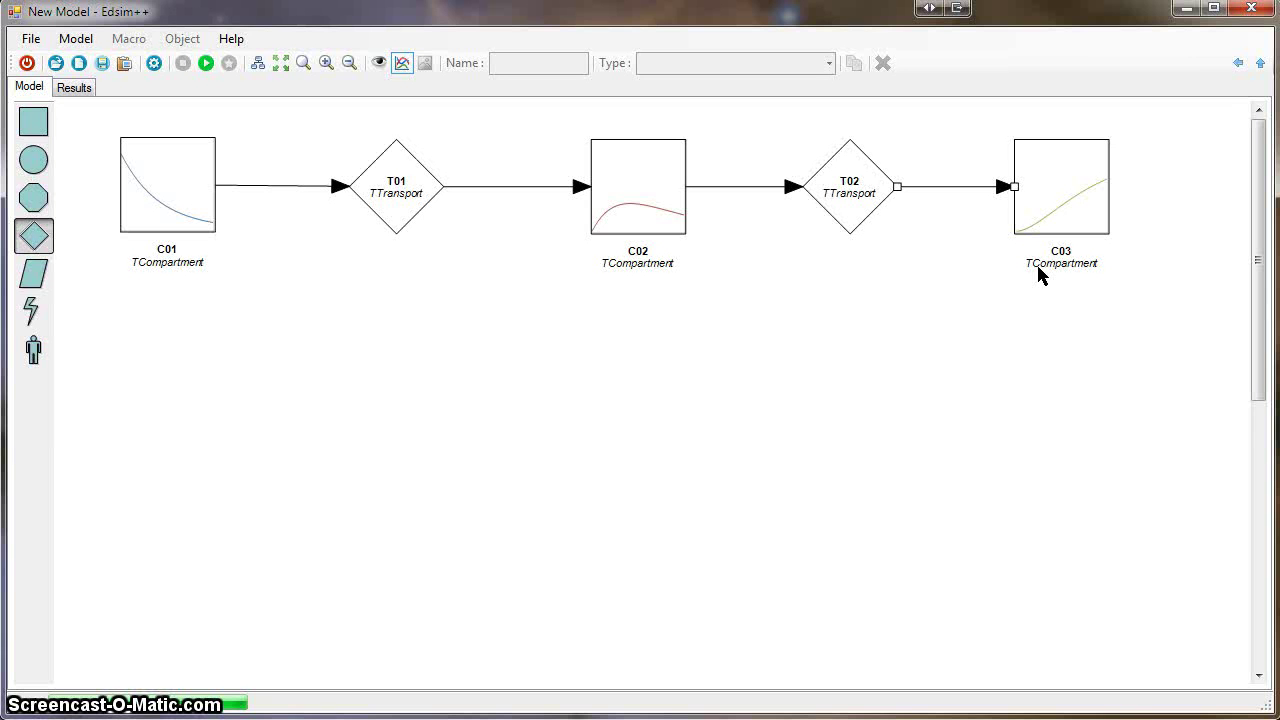
# Duplicate the whole chain from C01 to C03 and place the copy just below the original.
pyautogui.moveTo(84, 104); pyautogui.dragTo(1173, 314)
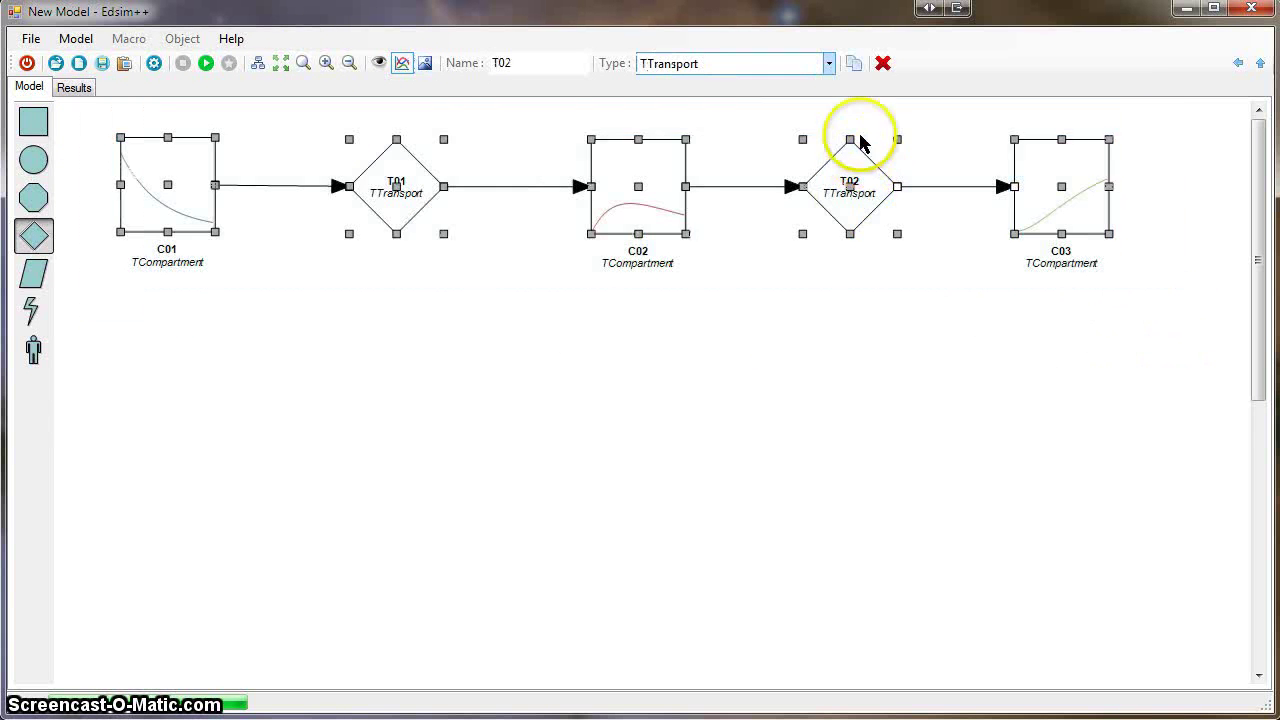
pyautogui.click(853, 63)
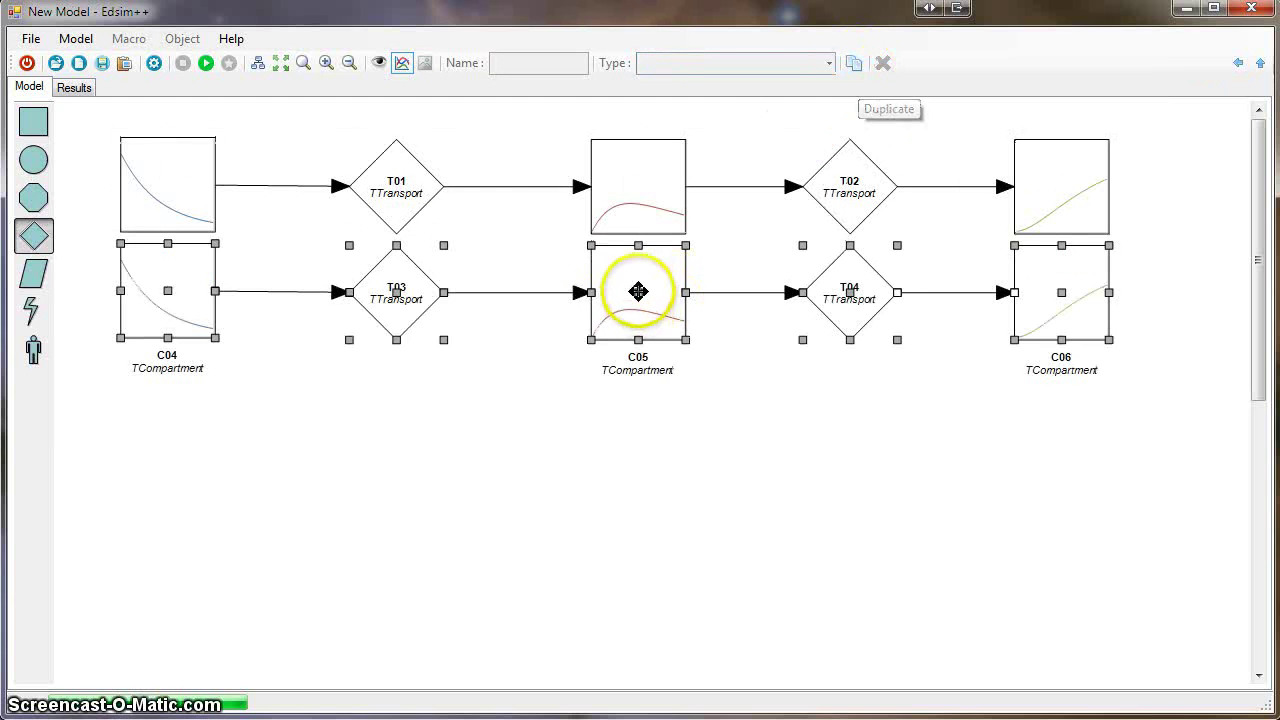
pyautogui.moveTo(638, 310); pyautogui.dragTo(640, 325)
pyautogui.click(621, 485)
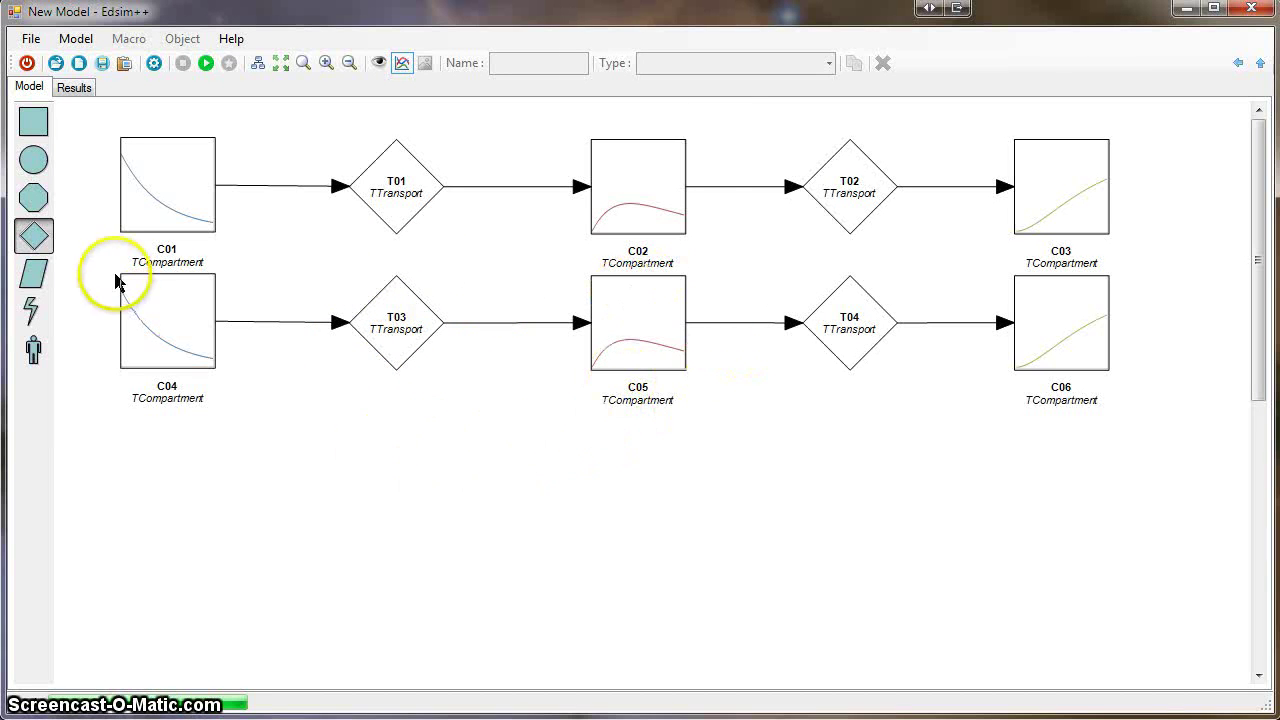
# Move the whole duplicated chain from C04 to C06 farther down, away from the original row.
pyautogui.moveTo(97, 264); pyautogui.dragTo(1141, 437)
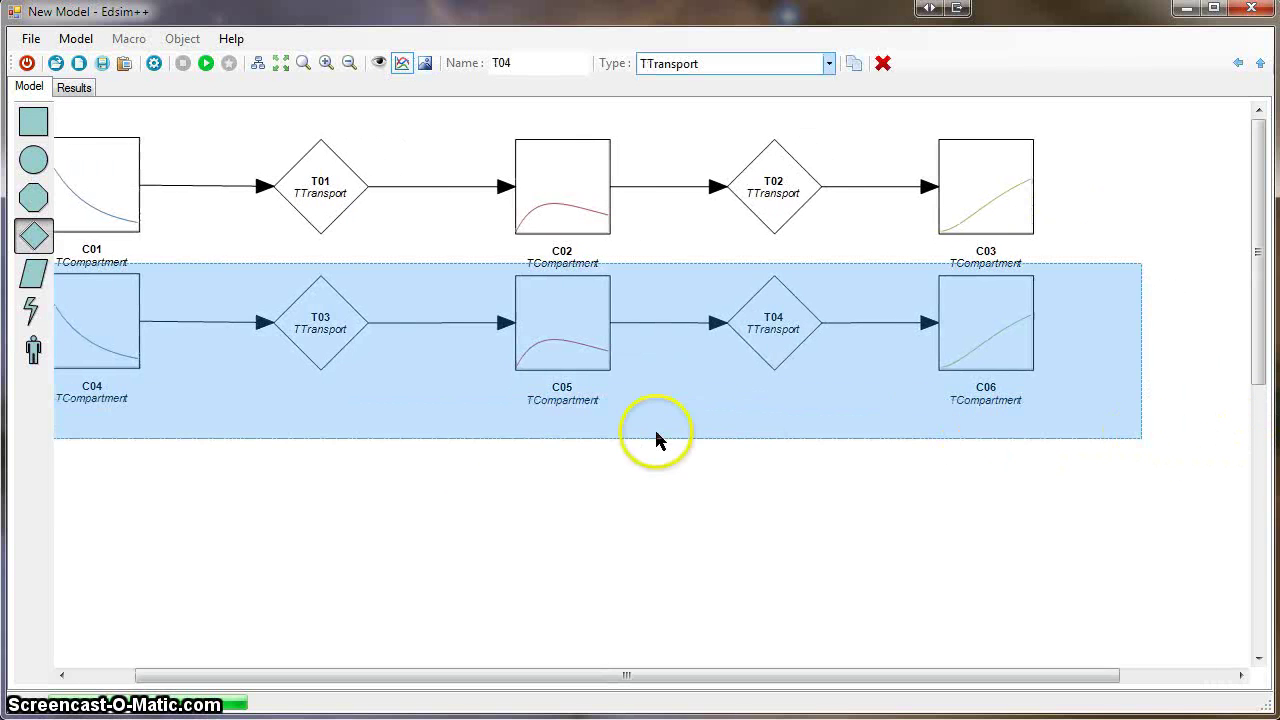
pyautogui.moveTo(173, 684); pyautogui.dragTo(134, 677)
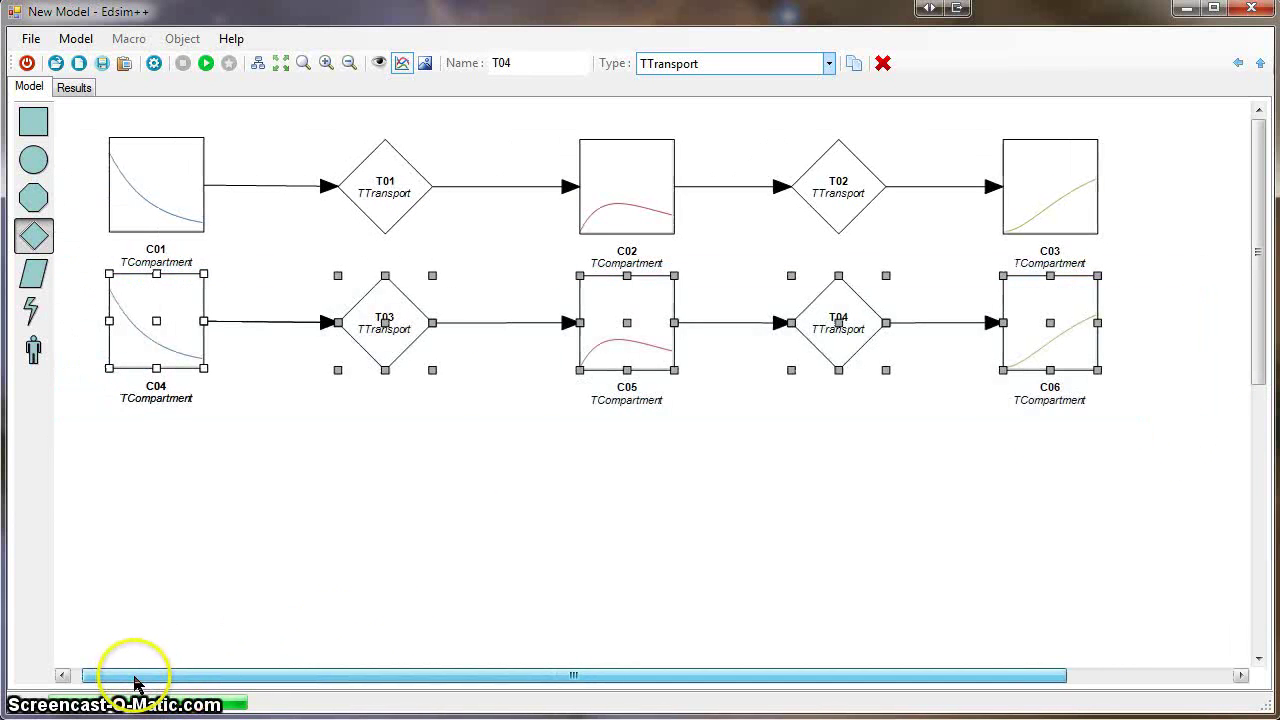
pyautogui.moveTo(633, 322); pyautogui.dragTo(620, 372)
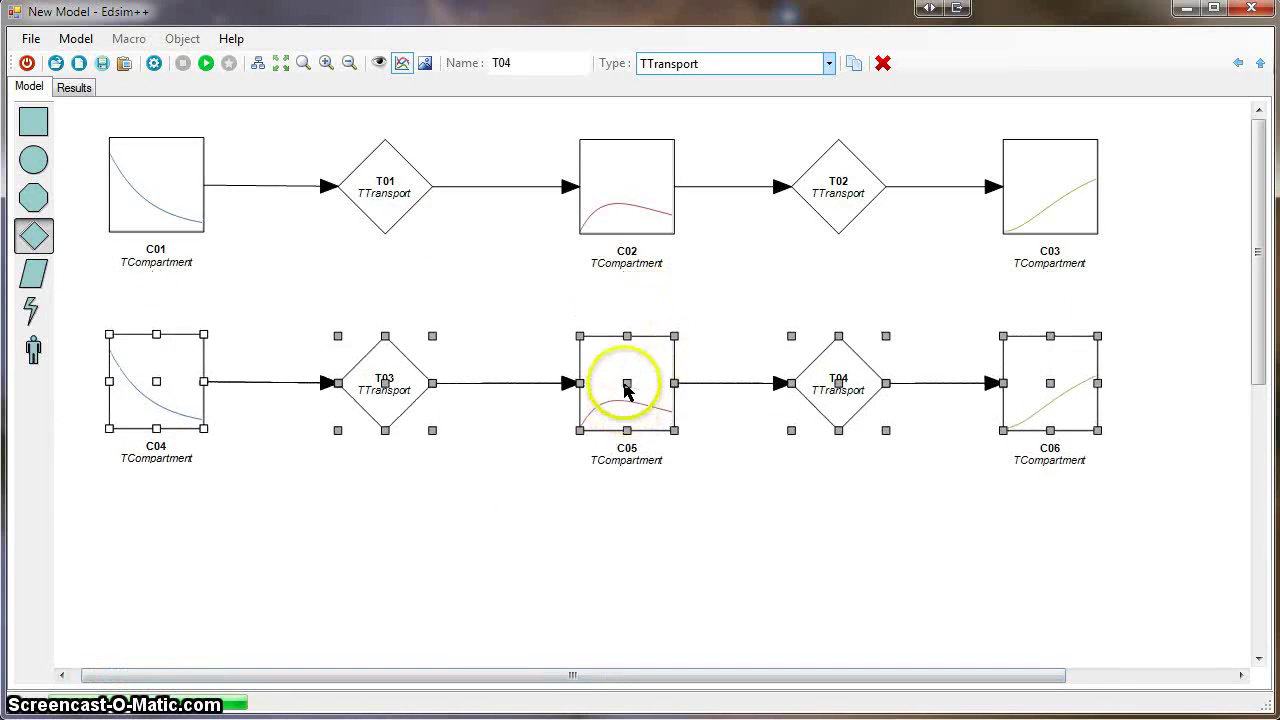
pyautogui.click(616, 546)
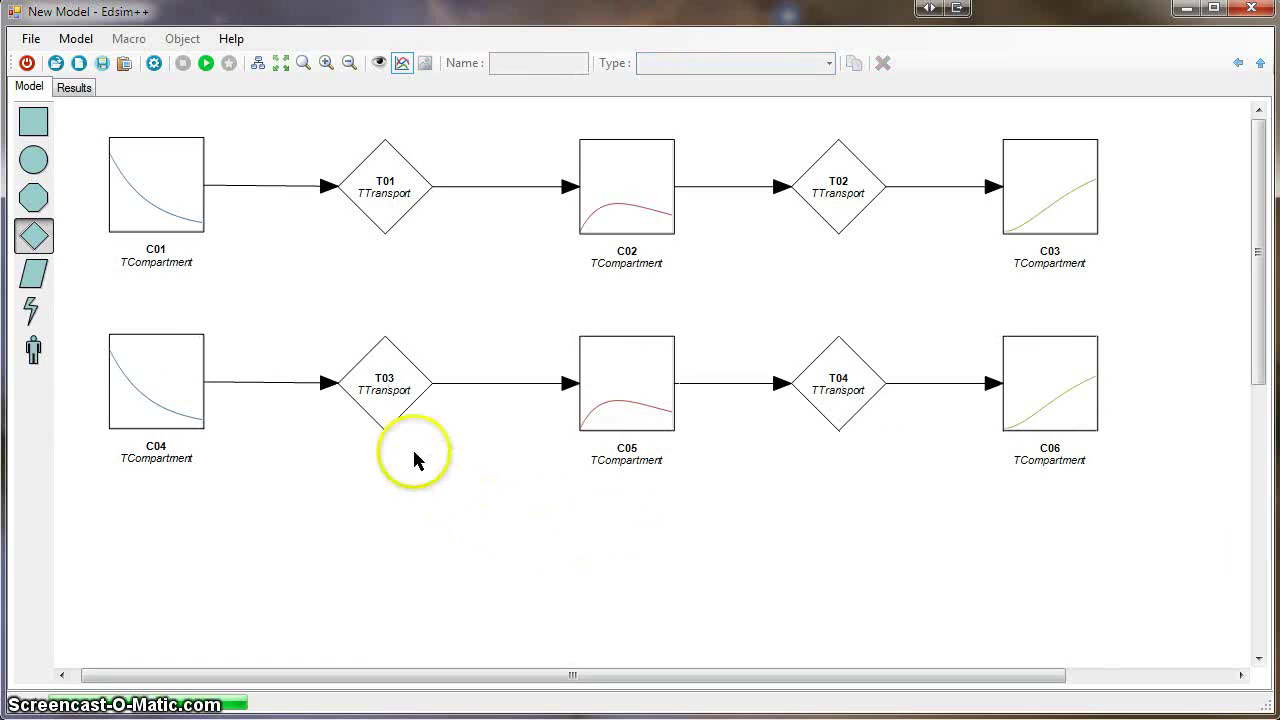
# Delete transport T03 and compartment C05 from the duplicated chain.
pyautogui.click(396, 401)
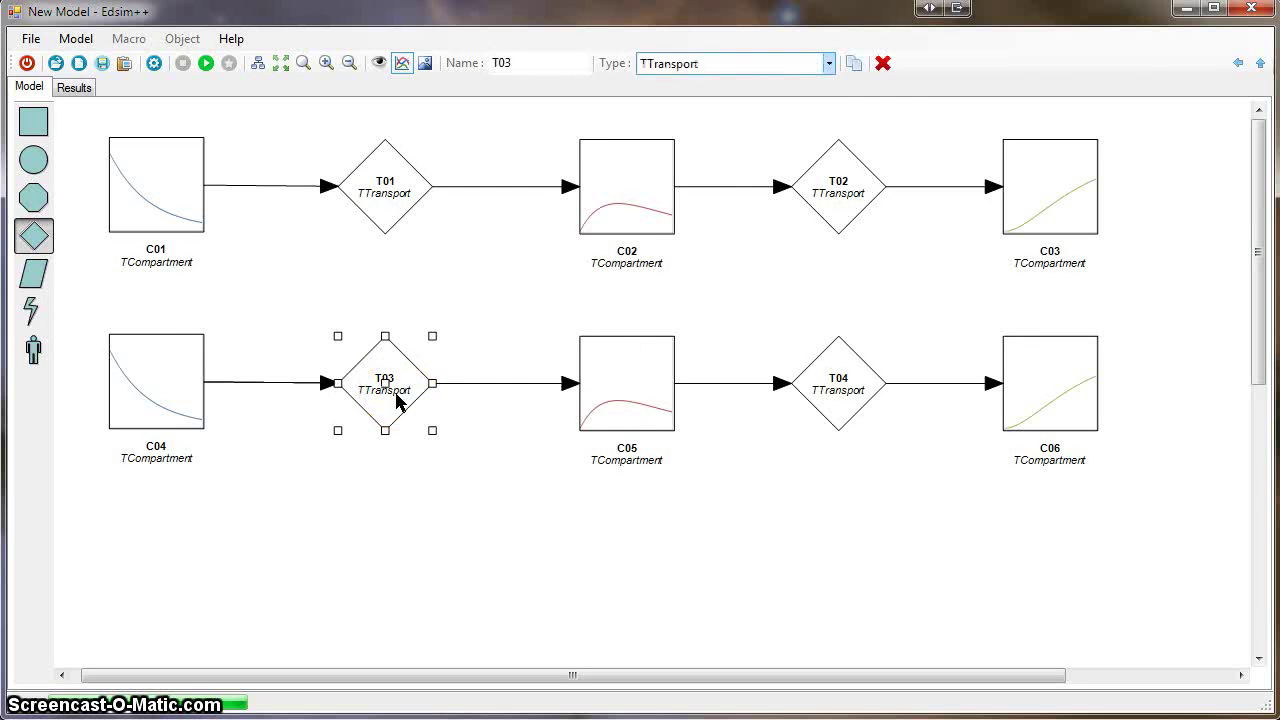
pyautogui.click(883, 66)
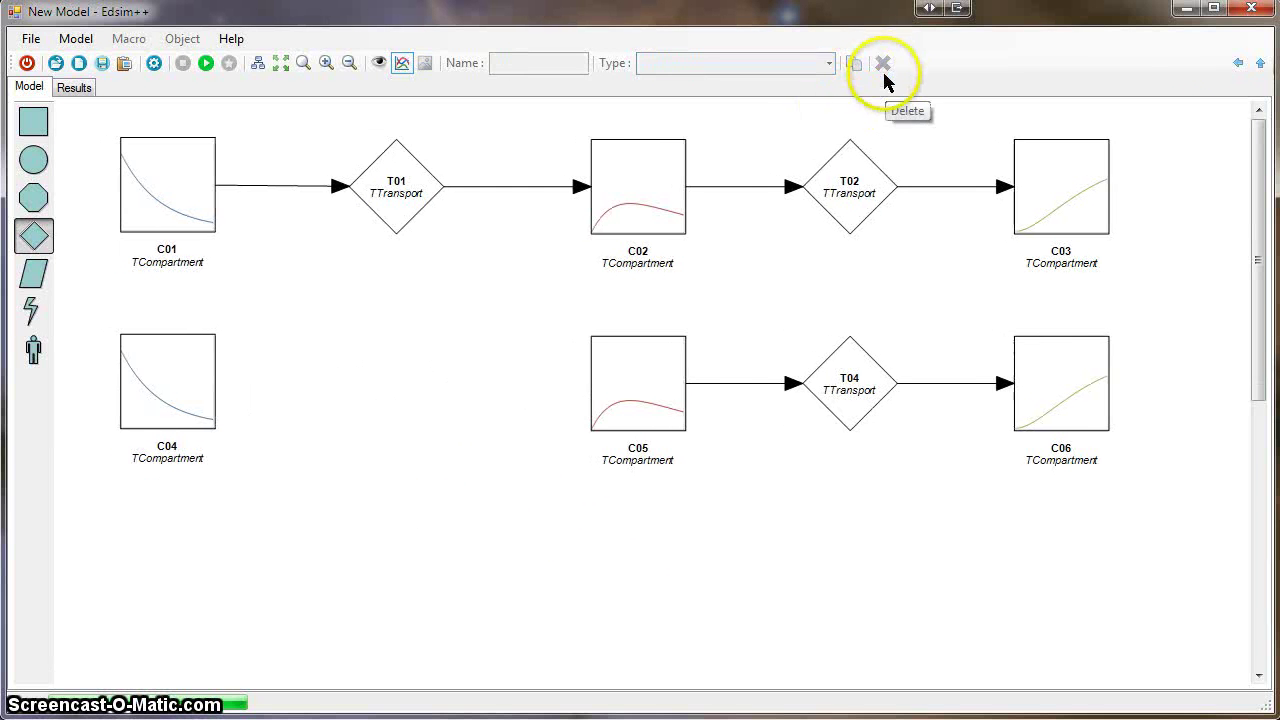
pyautogui.click(672, 380)
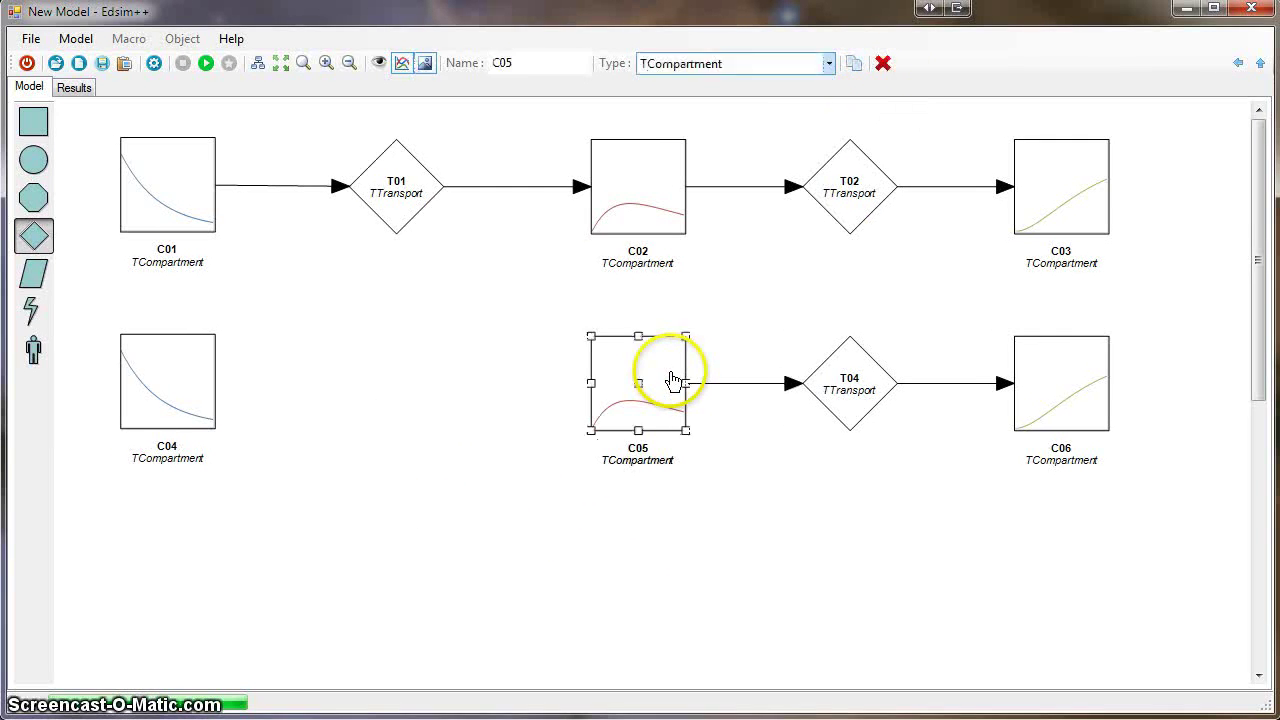
pyautogui.click(883, 65)
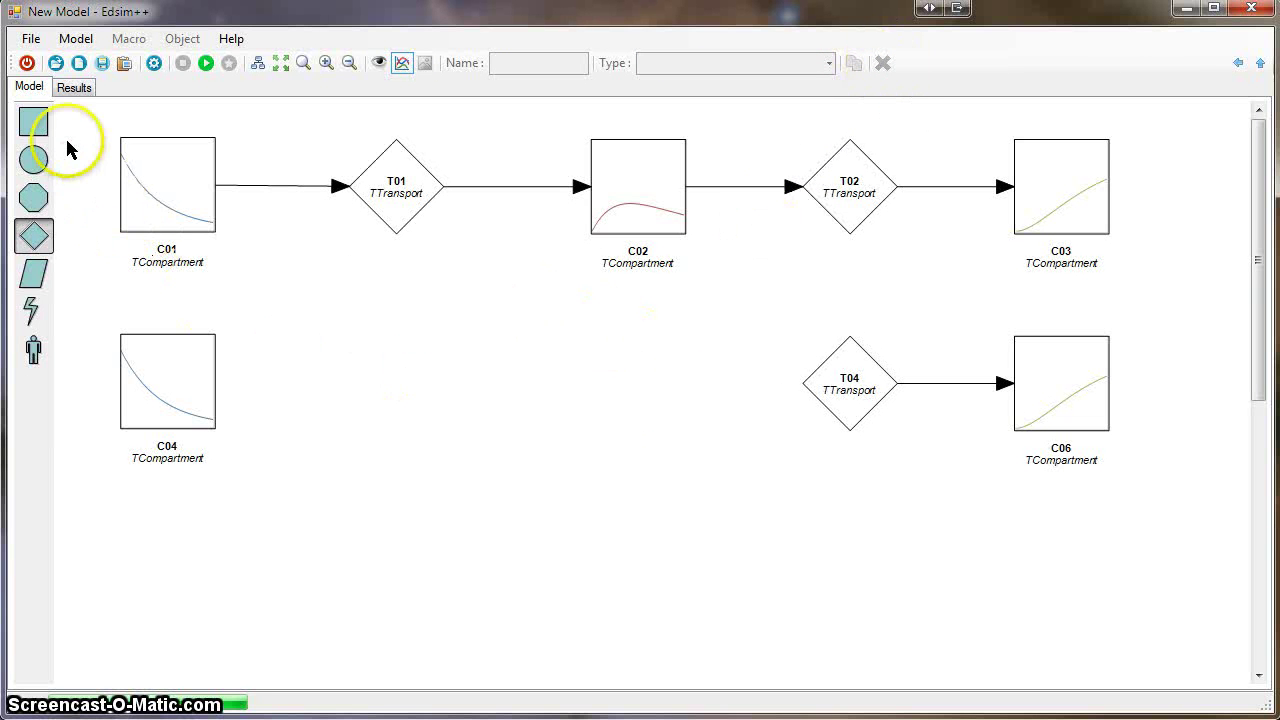
# Add a new compartment to the second row, set its type to TSink, and place it below C02.
pyautogui.moveTo(35, 123); pyautogui.dragTo(497, 385)
pyautogui.click(755, 60)
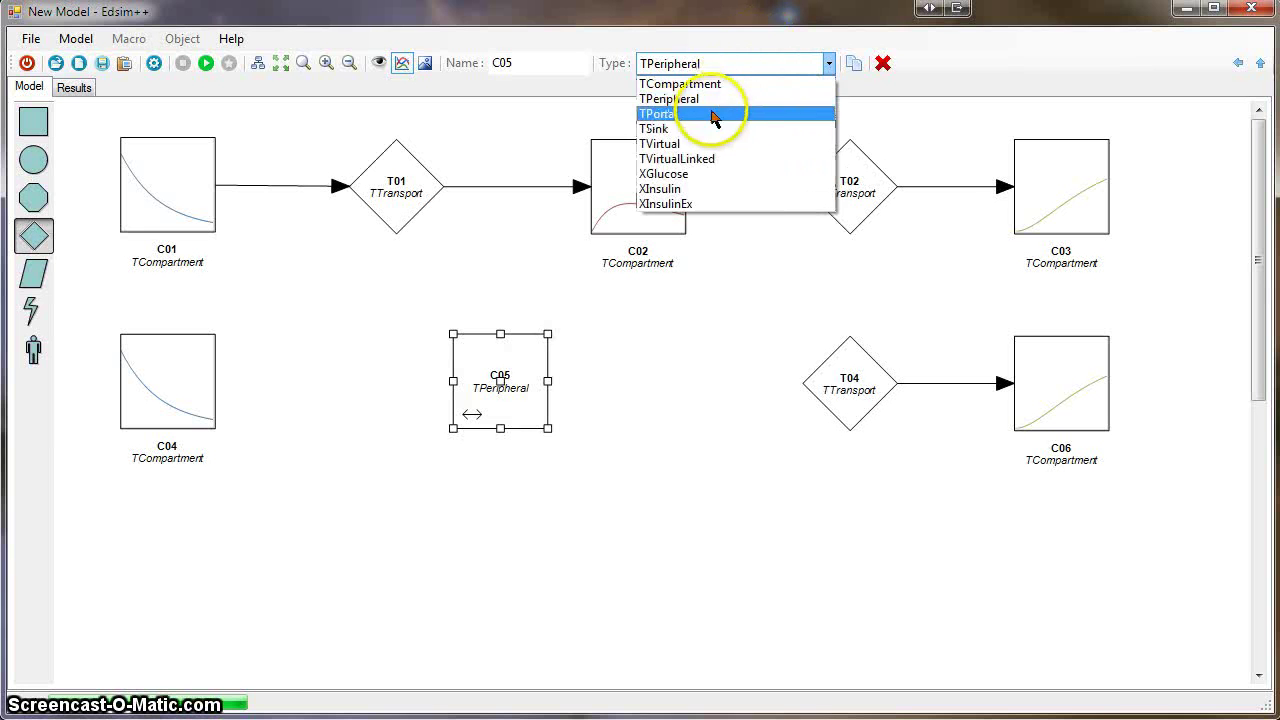
pyautogui.click(712, 120)
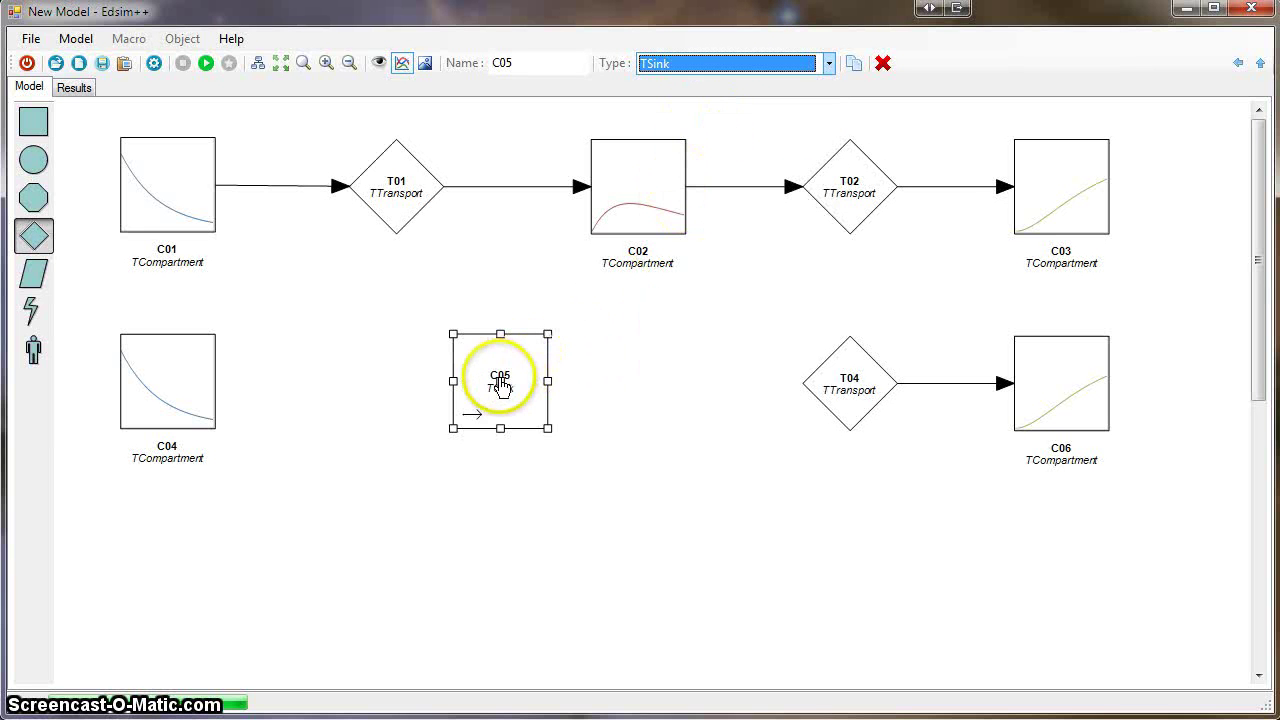
pyautogui.moveTo(499, 381); pyautogui.dragTo(637, 368)
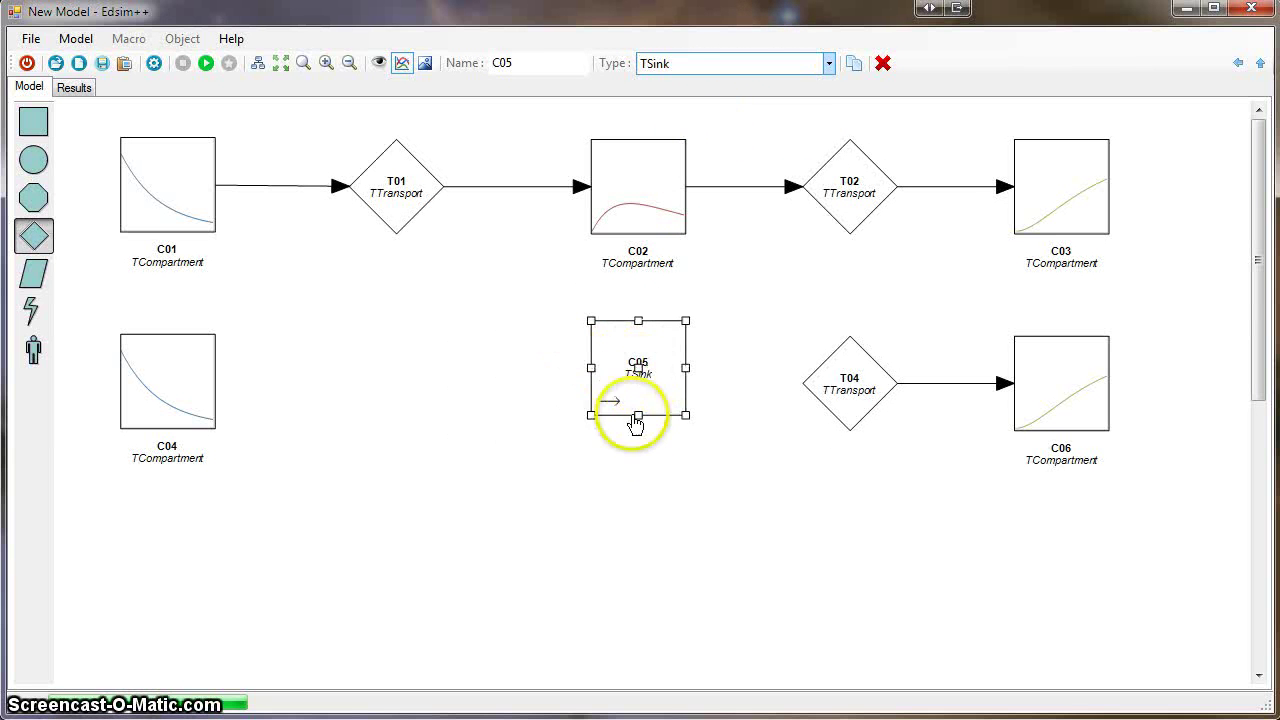
# Connect compartment C04 directly to the TSink compartment below C02.
pyautogui.click(629, 227)
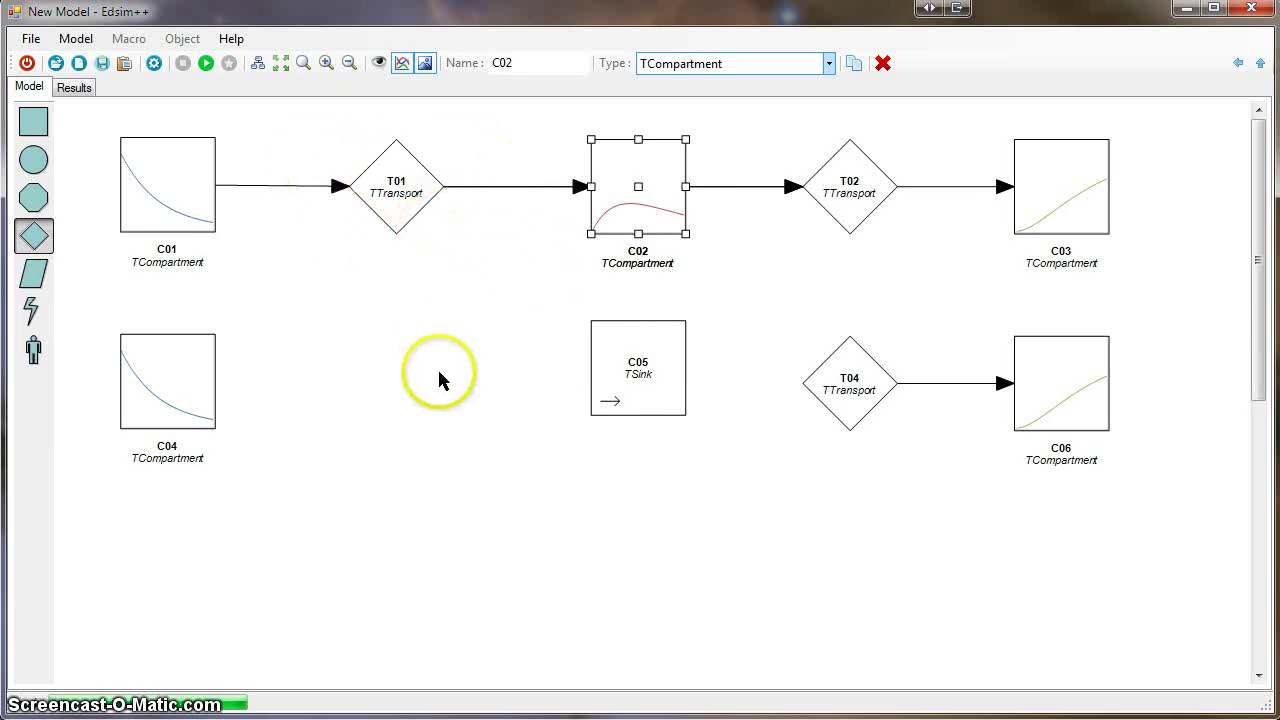
pyautogui.click(505, 380)
pyautogui.click(645, 393)
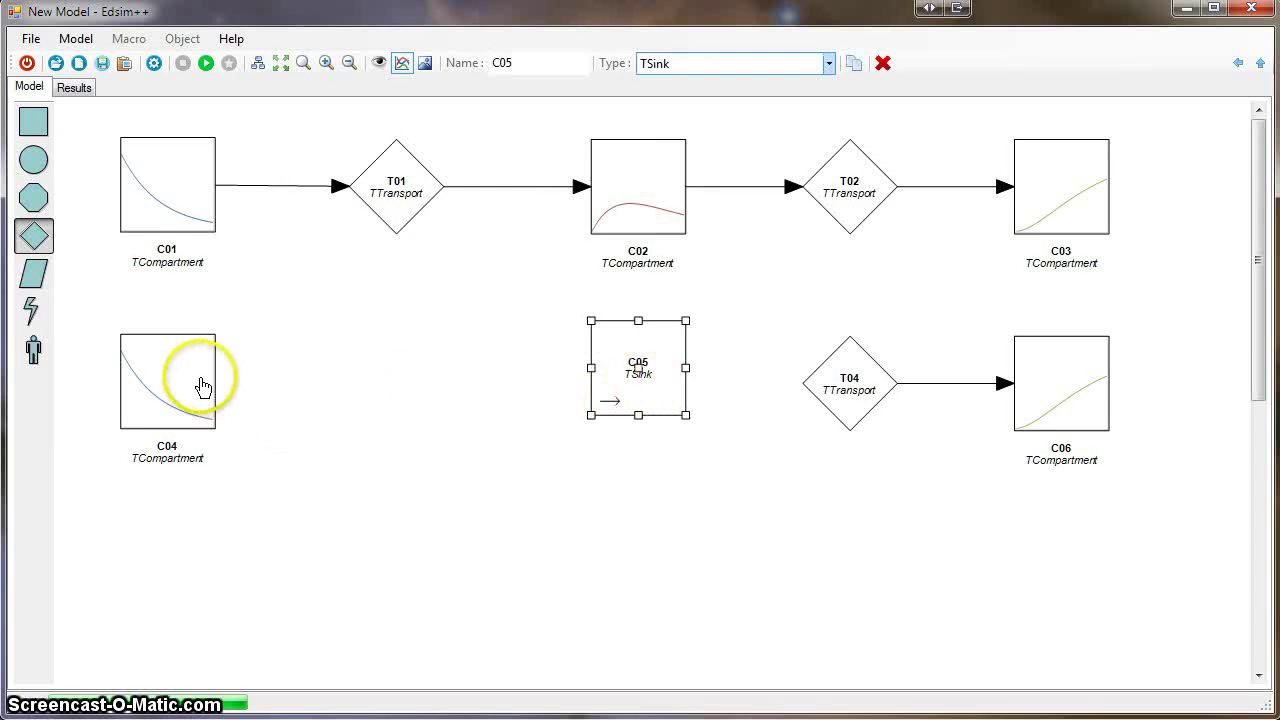
pyautogui.moveTo(200, 372); pyautogui.dragTo(609, 378)
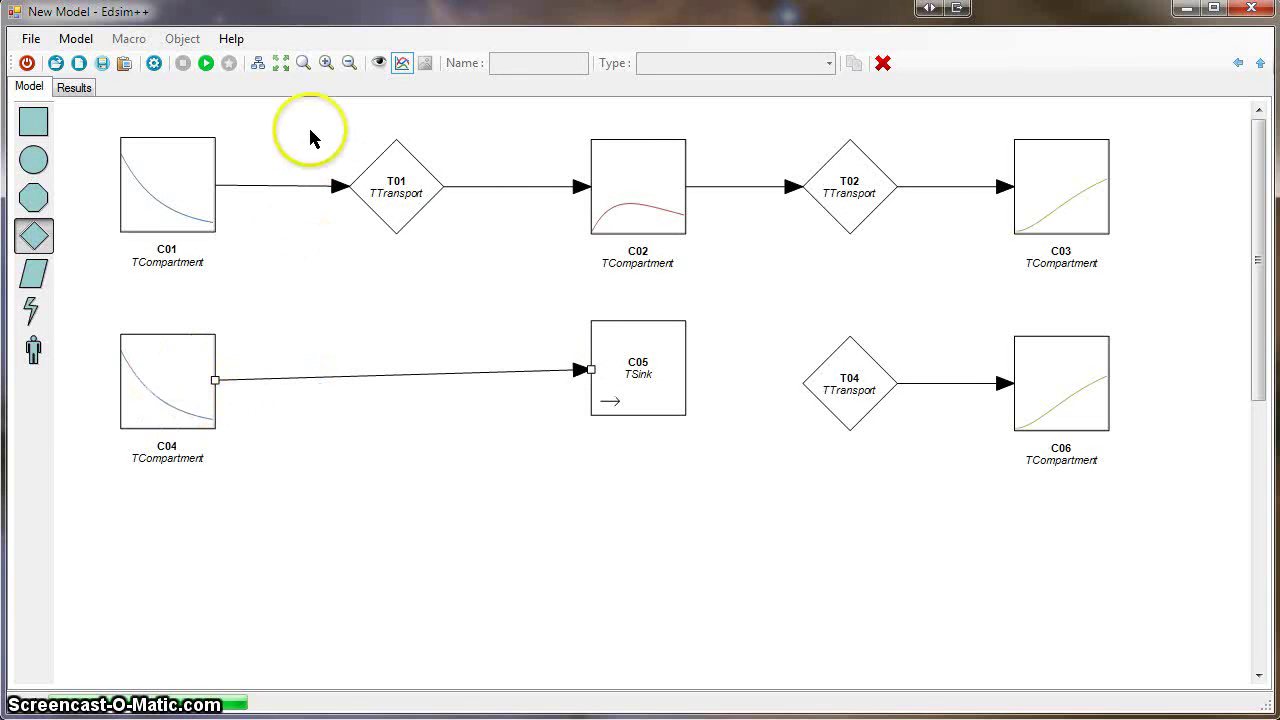
# Connect the TSink compartment C05 to transport T04, in line with the second row, and run the simulation.
pyautogui.click(206, 65)
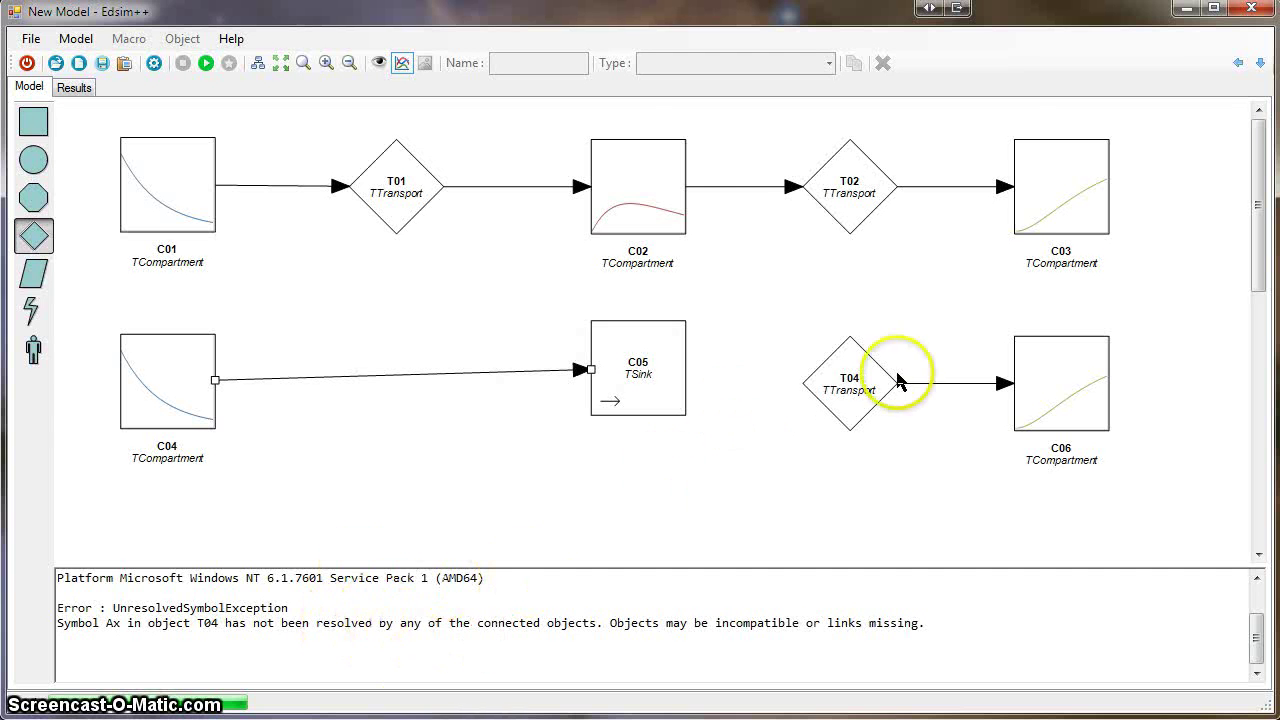
pyautogui.moveTo(668, 365); pyautogui.dragTo(836, 388)
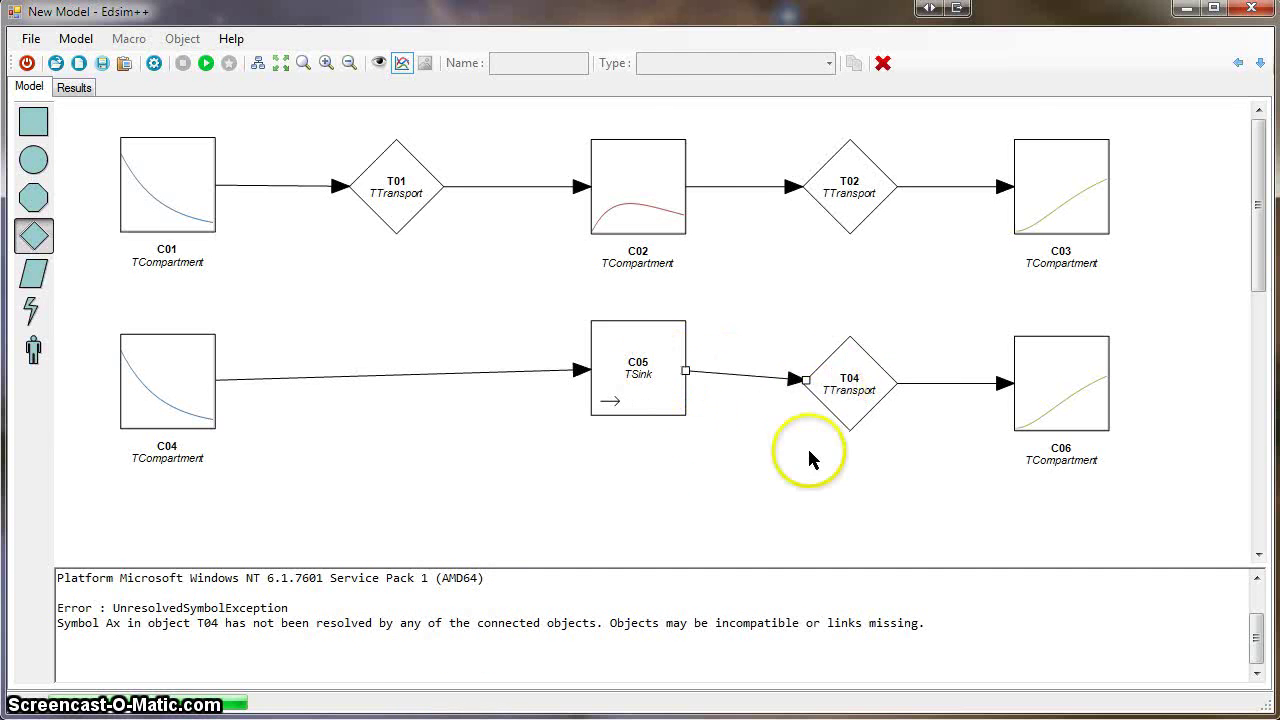
pyautogui.click(638, 392)
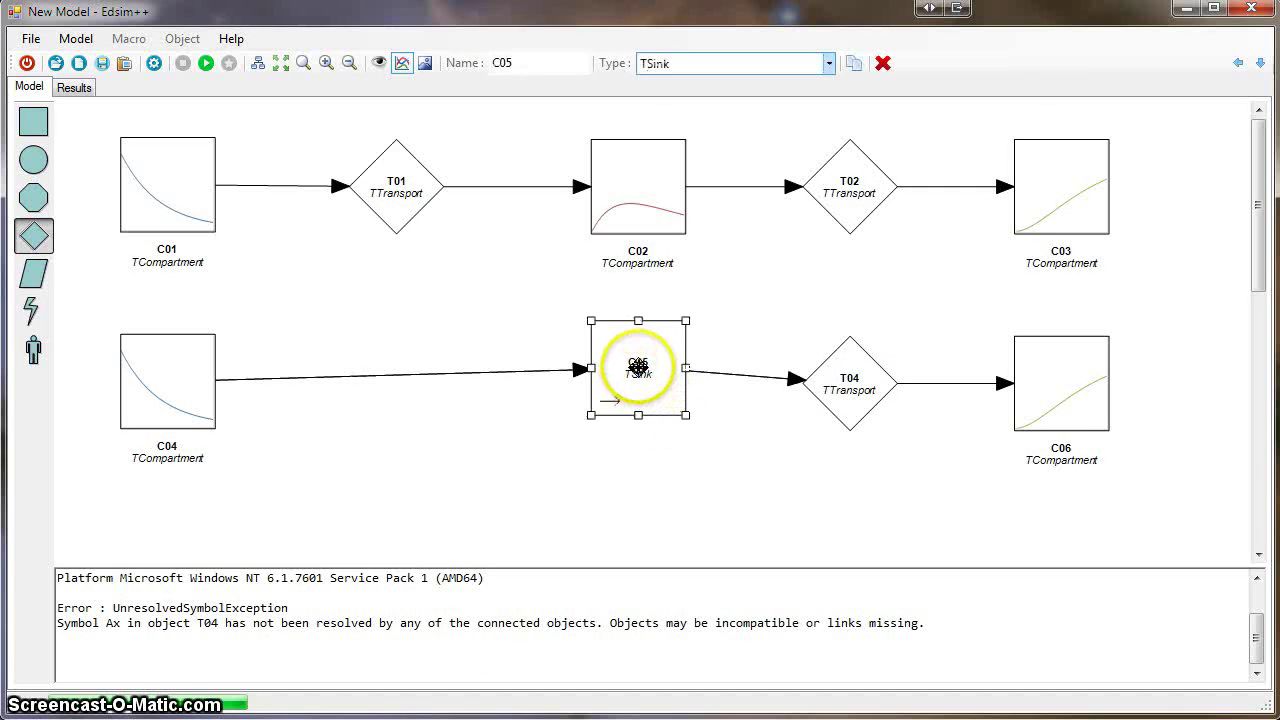
pyautogui.moveTo(630, 363); pyautogui.dragTo(636, 378)
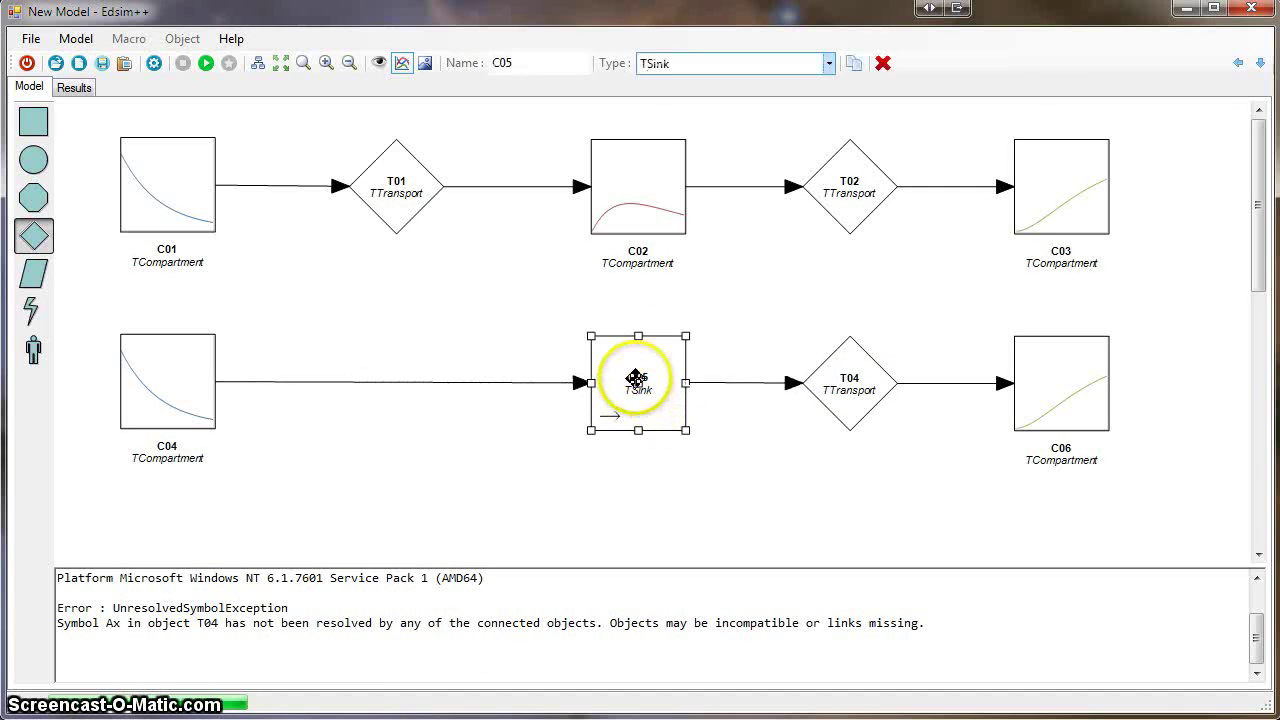
pyautogui.click(206, 63)
# Set the amount variable C04.A of compartment C04 to 100 mg.
pyautogui.click(178, 398)
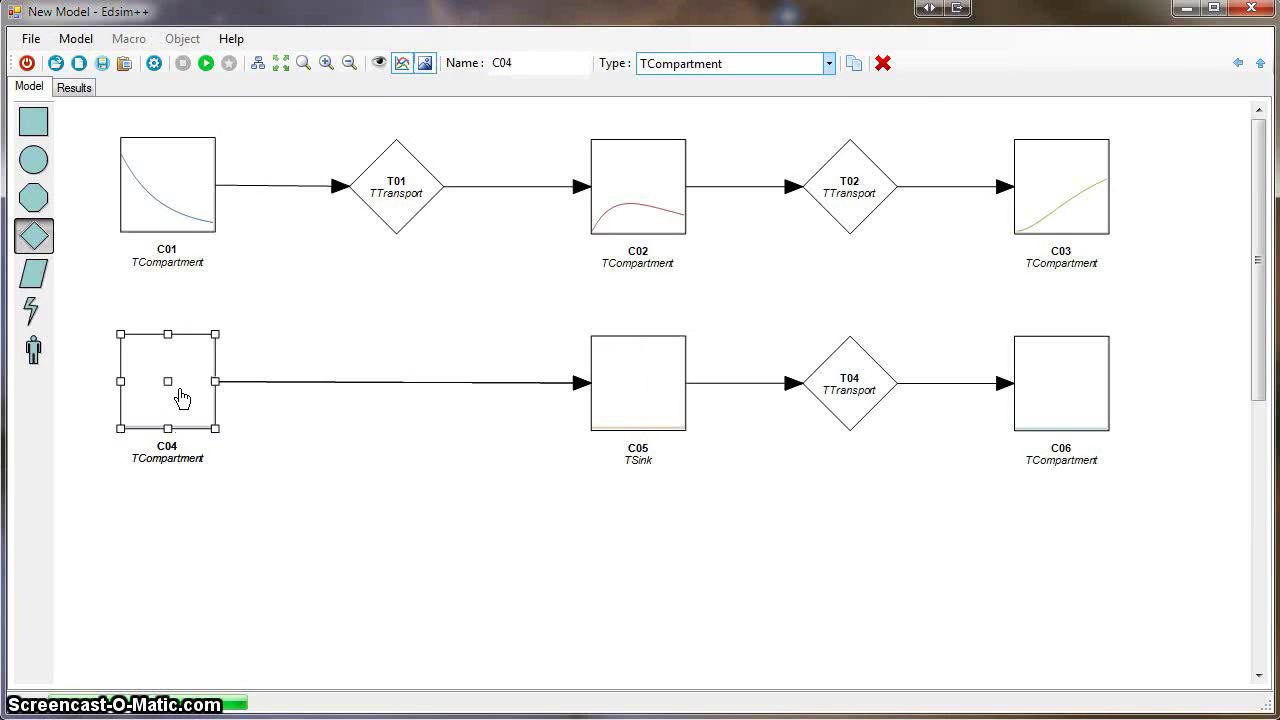
pyautogui.doubleClick(182, 398)
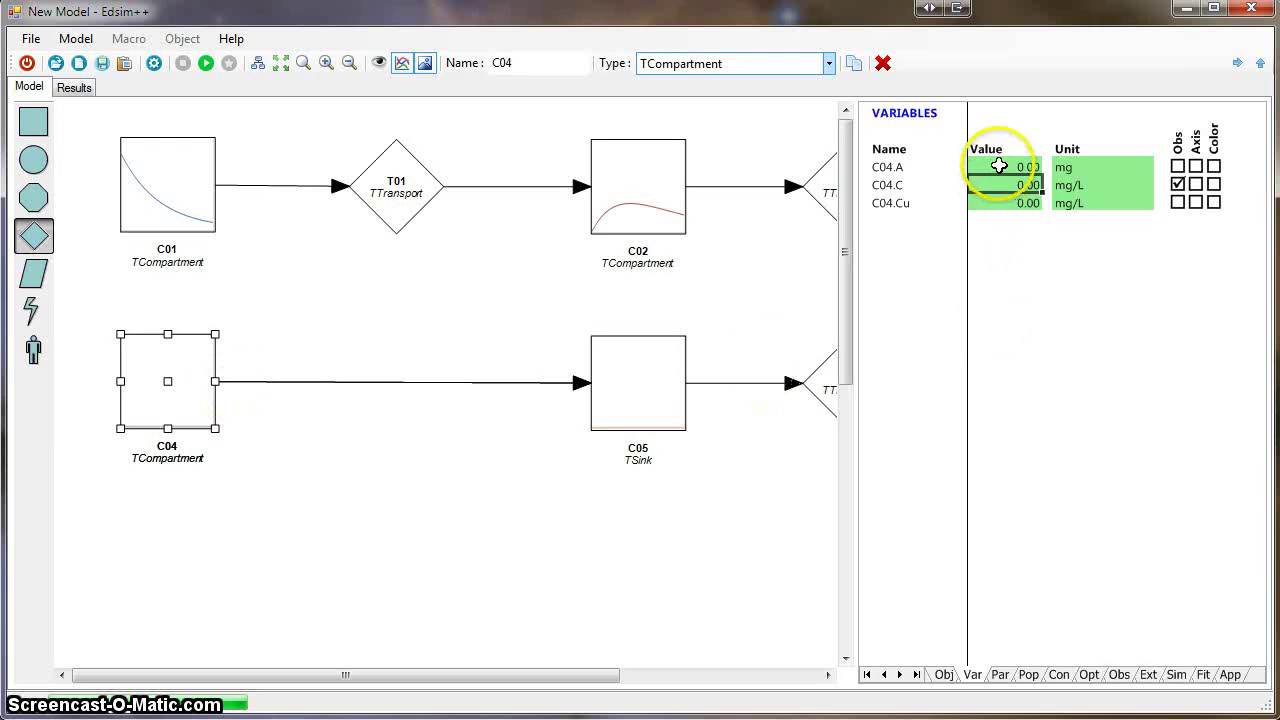
pyautogui.click(1035, 166)
pyautogui.write('100')
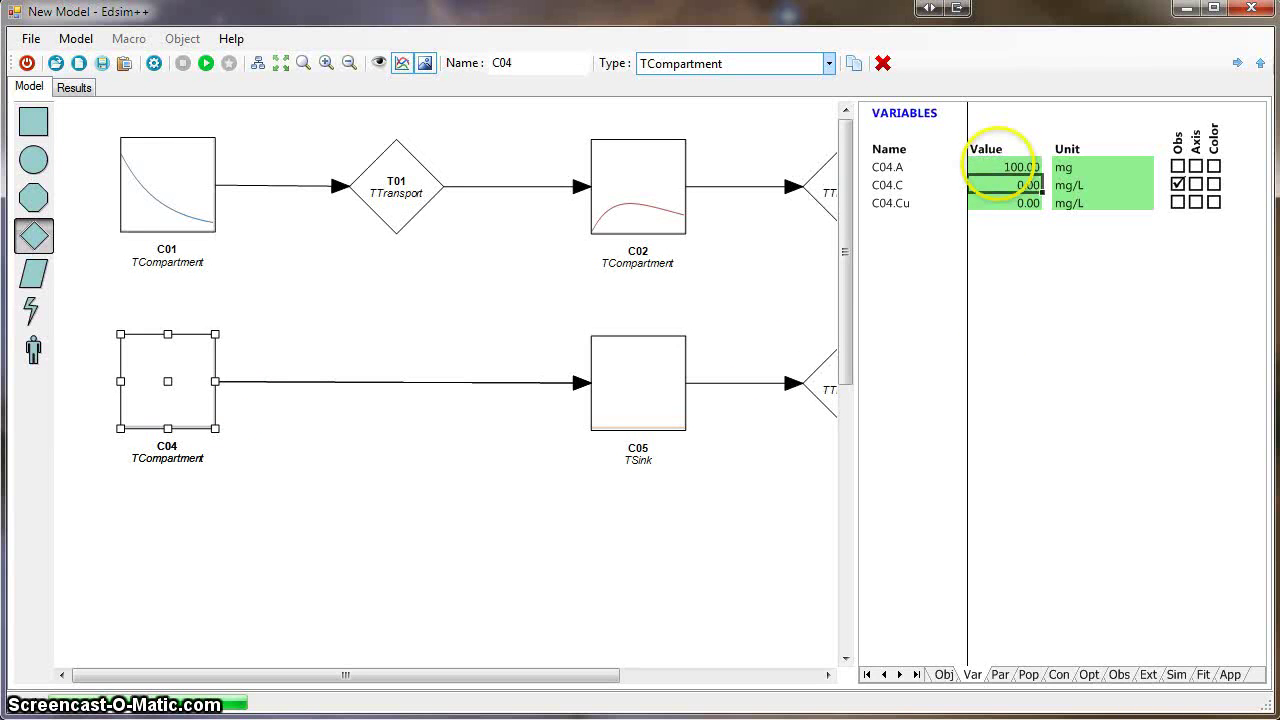
pyautogui.click(529, 491)
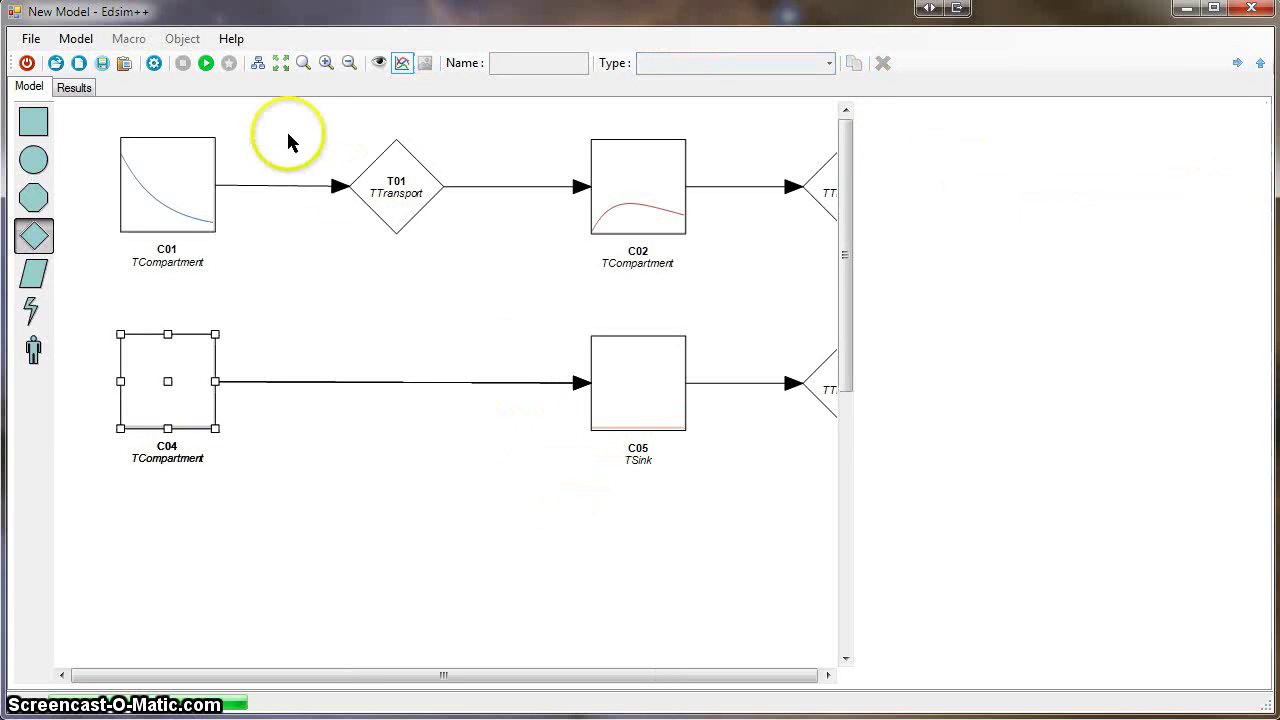
# Rerun the simulation and compare the concentration curves of both rows in the results chart.
pyautogui.click(206, 64)
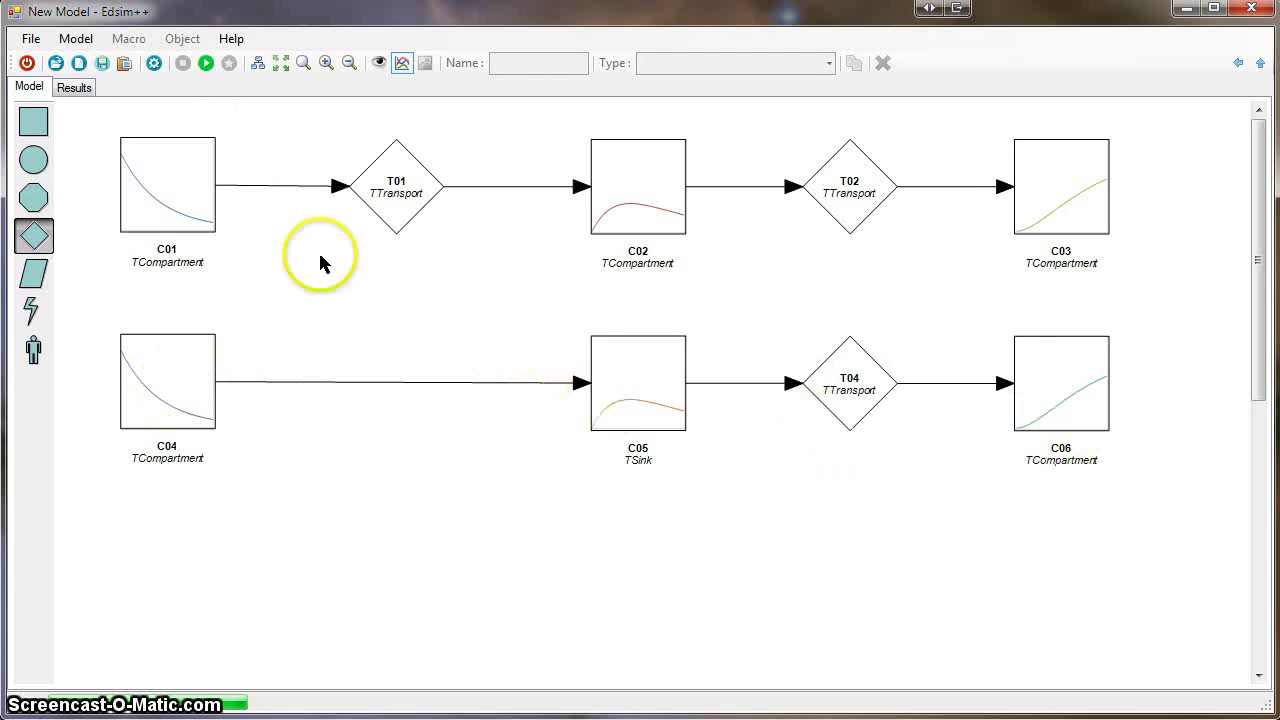
pyautogui.click(78, 88)
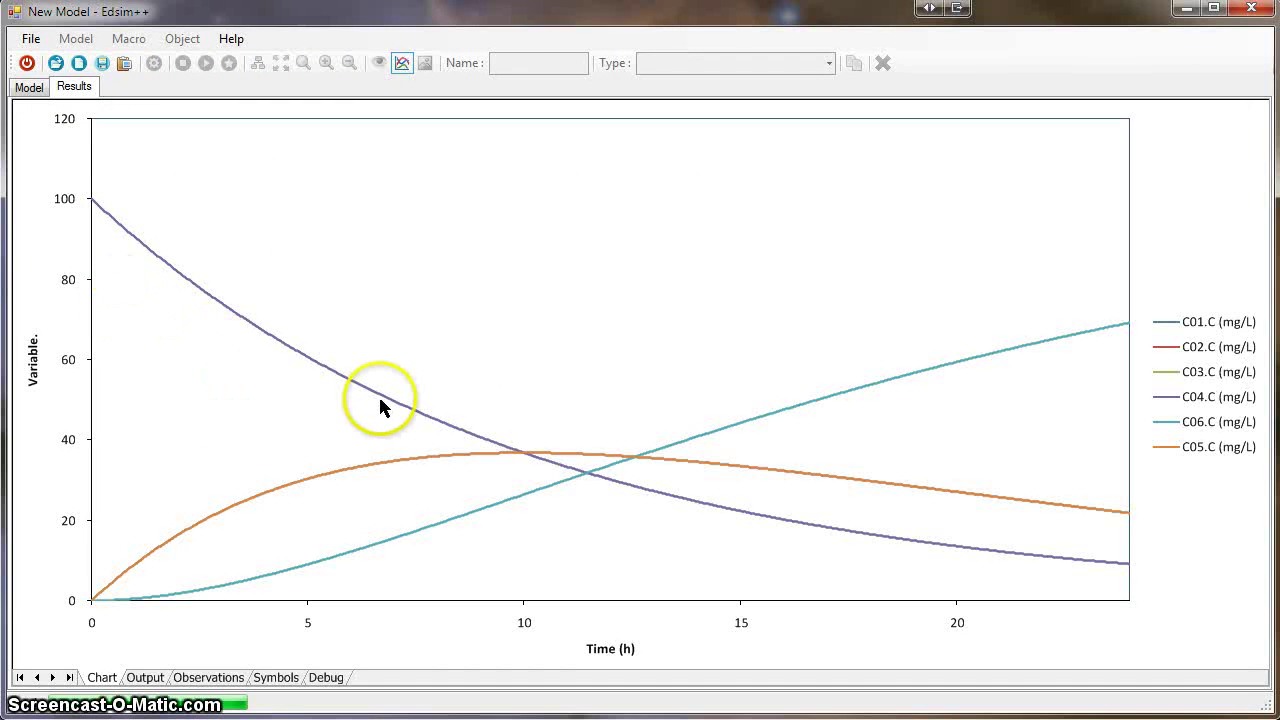
pyautogui.click(30, 88)
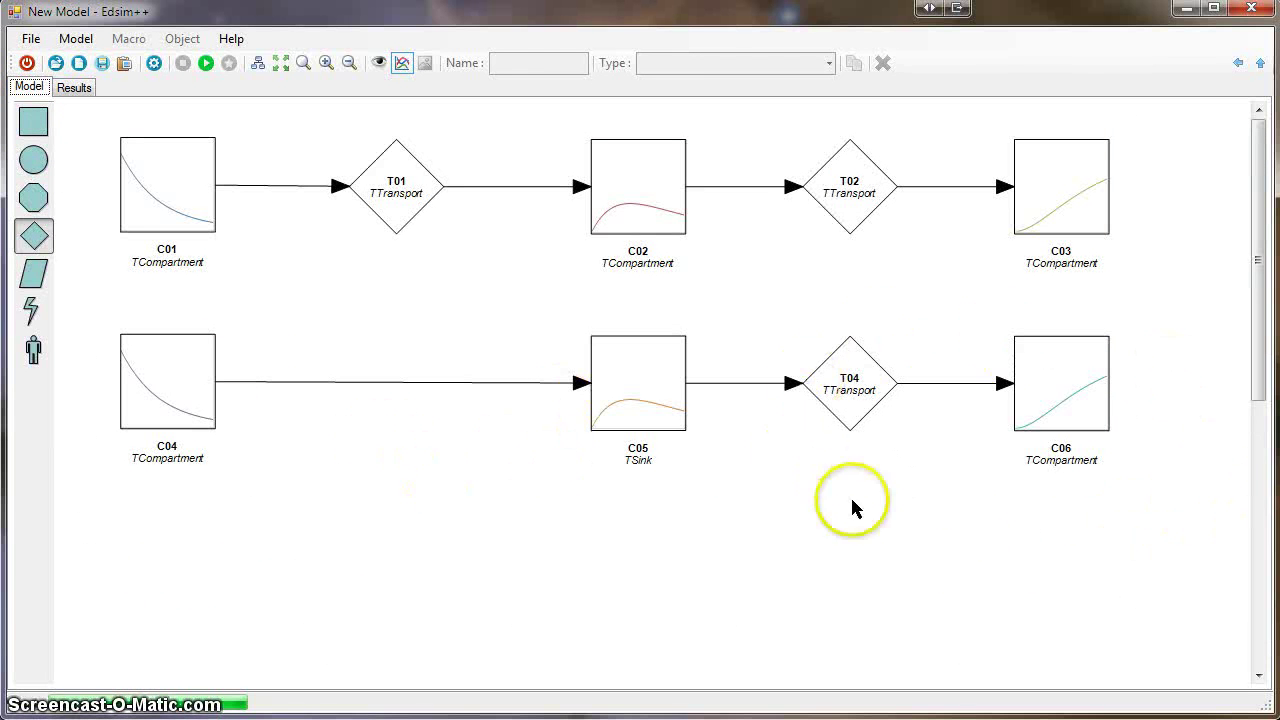
# Change the type of compartment C06 at the end of the second row to TSink.
pyautogui.click(842, 428)
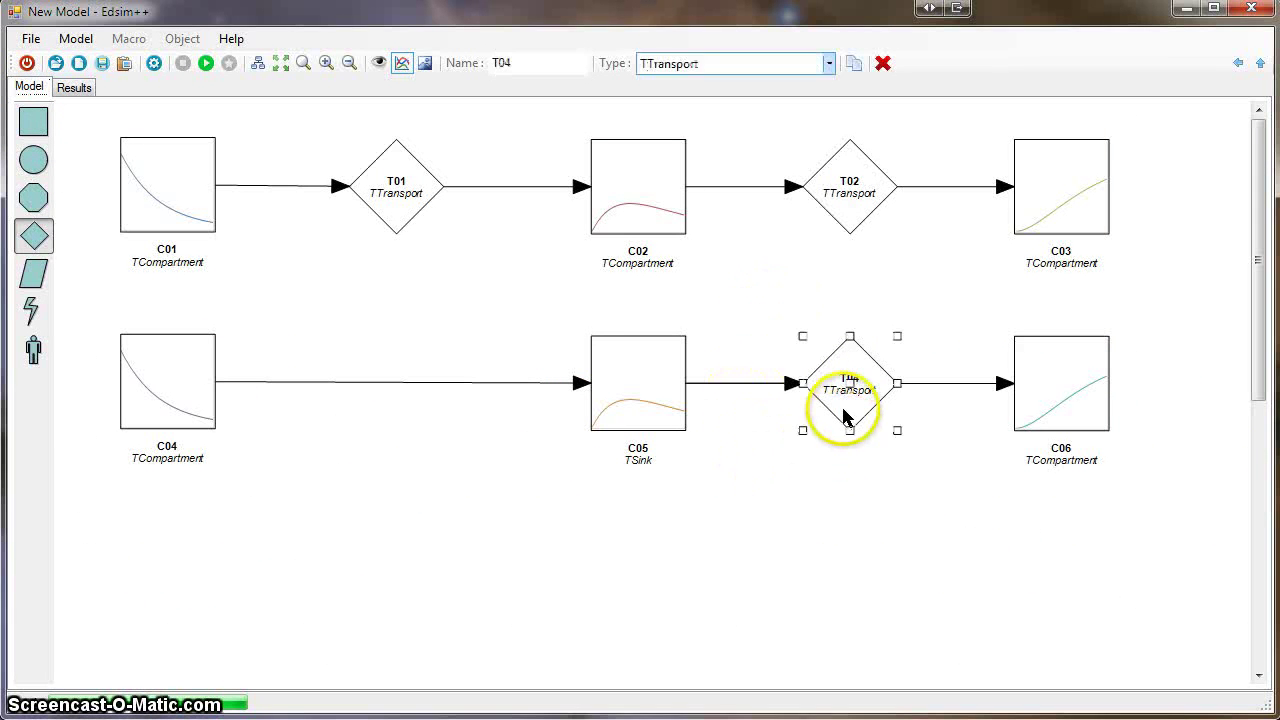
pyautogui.click(1057, 428)
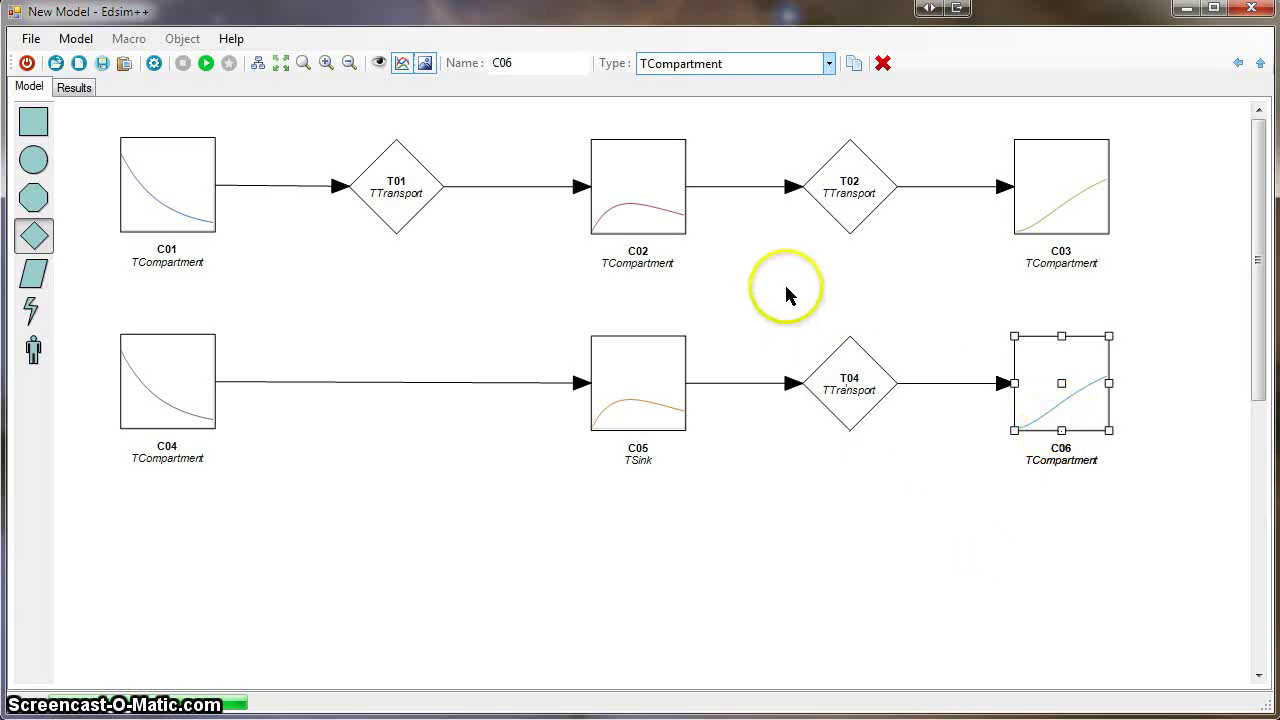
pyautogui.click(862, 376)
pyautogui.click(1102, 378)
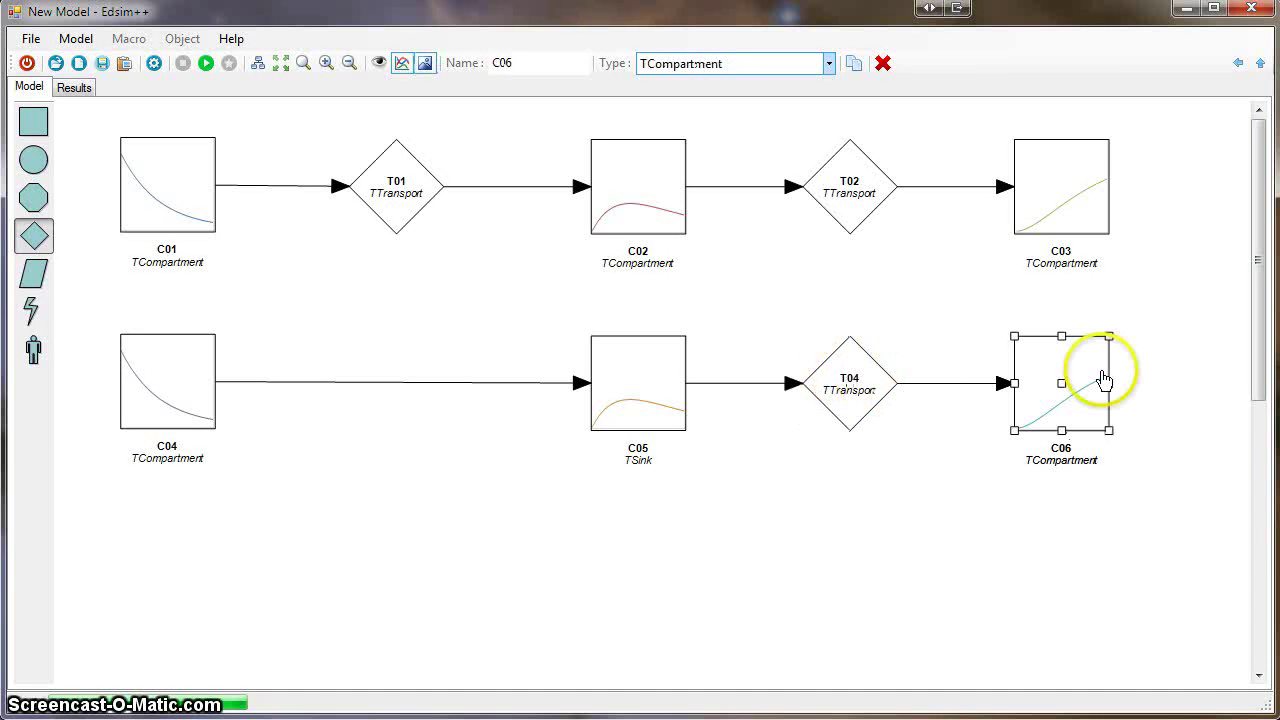
pyautogui.click(828, 64)
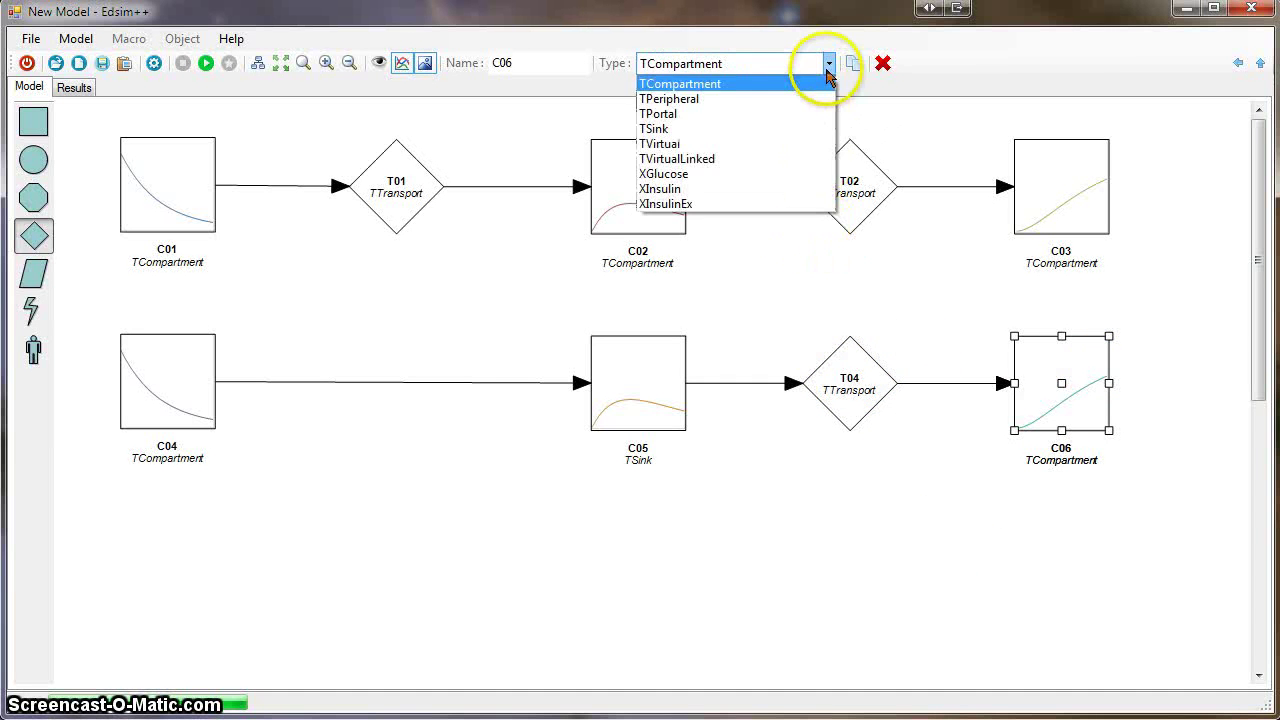
pyautogui.click(753, 130)
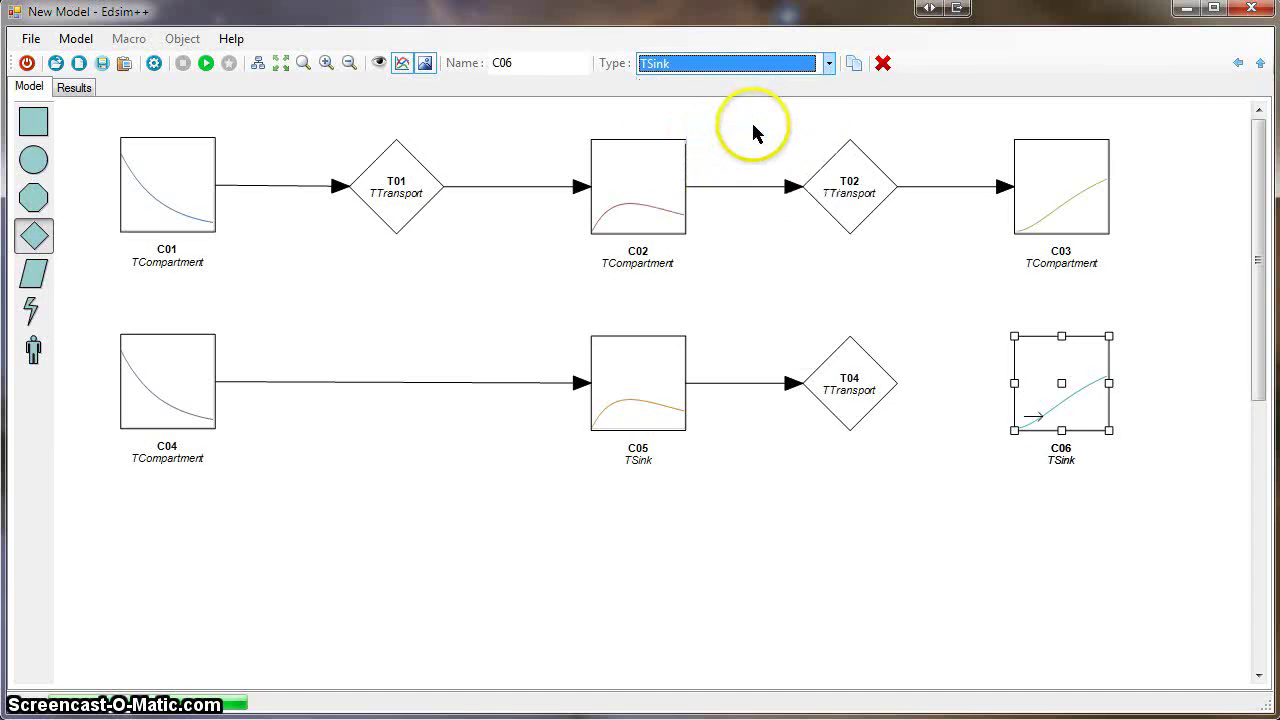
# Replace transport T04 with a direct connection from C05 to C06 and run the simulation.
pyautogui.click(830, 388)
pyautogui.click(883, 63)
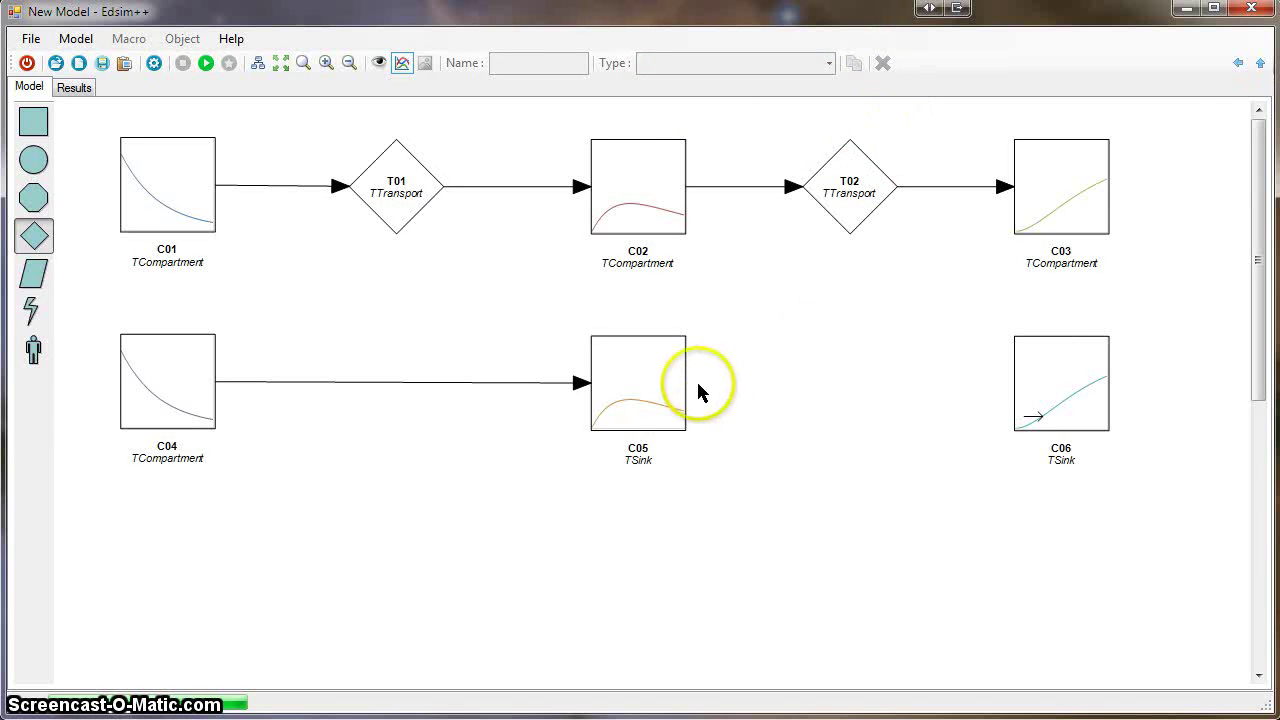
pyautogui.moveTo(668, 382); pyautogui.dragTo(1038, 393)
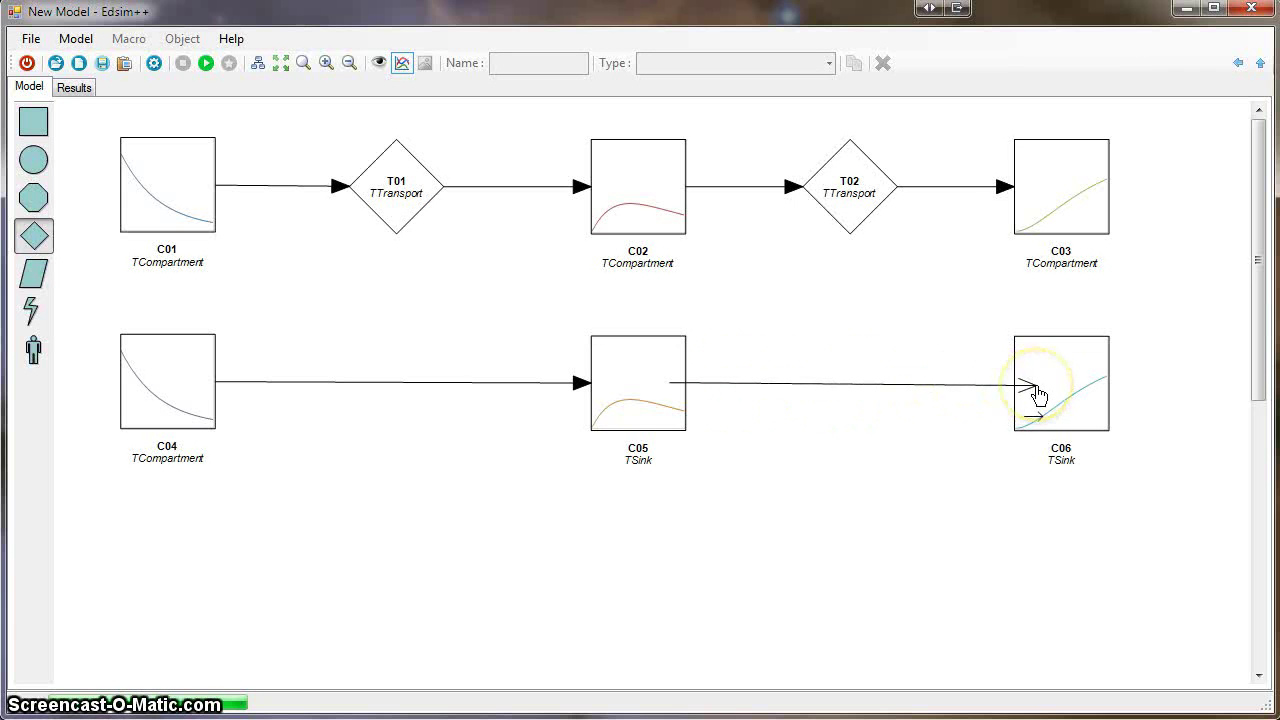
pyautogui.click(206, 65)
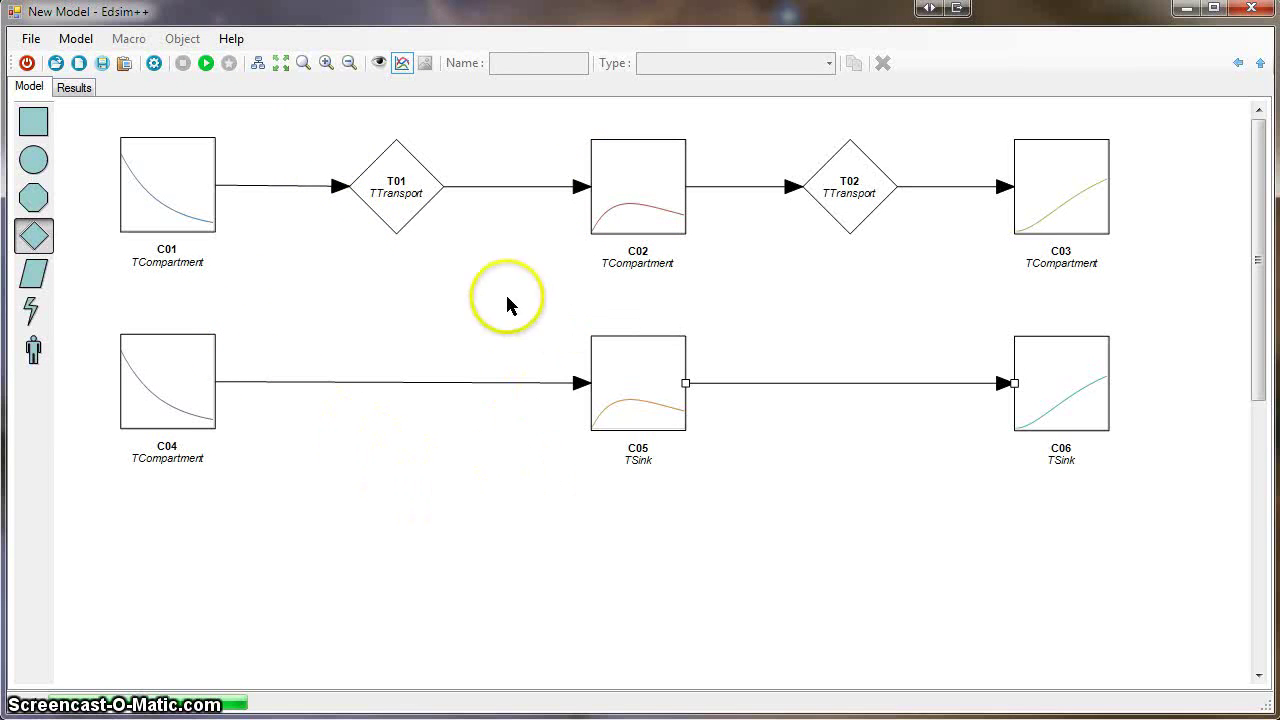
# Delete the entire second row, consisting of compartments C04, C05 and C06.
pyautogui.click(643, 207)
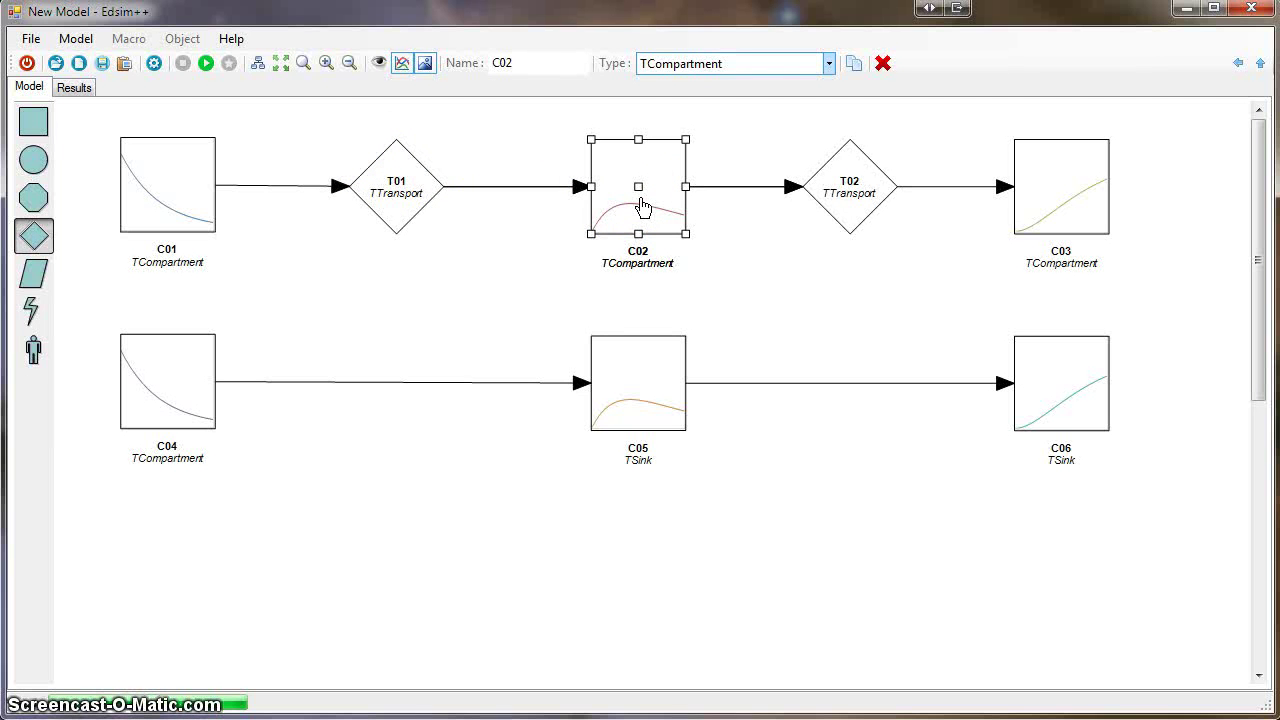
pyautogui.click(672, 425)
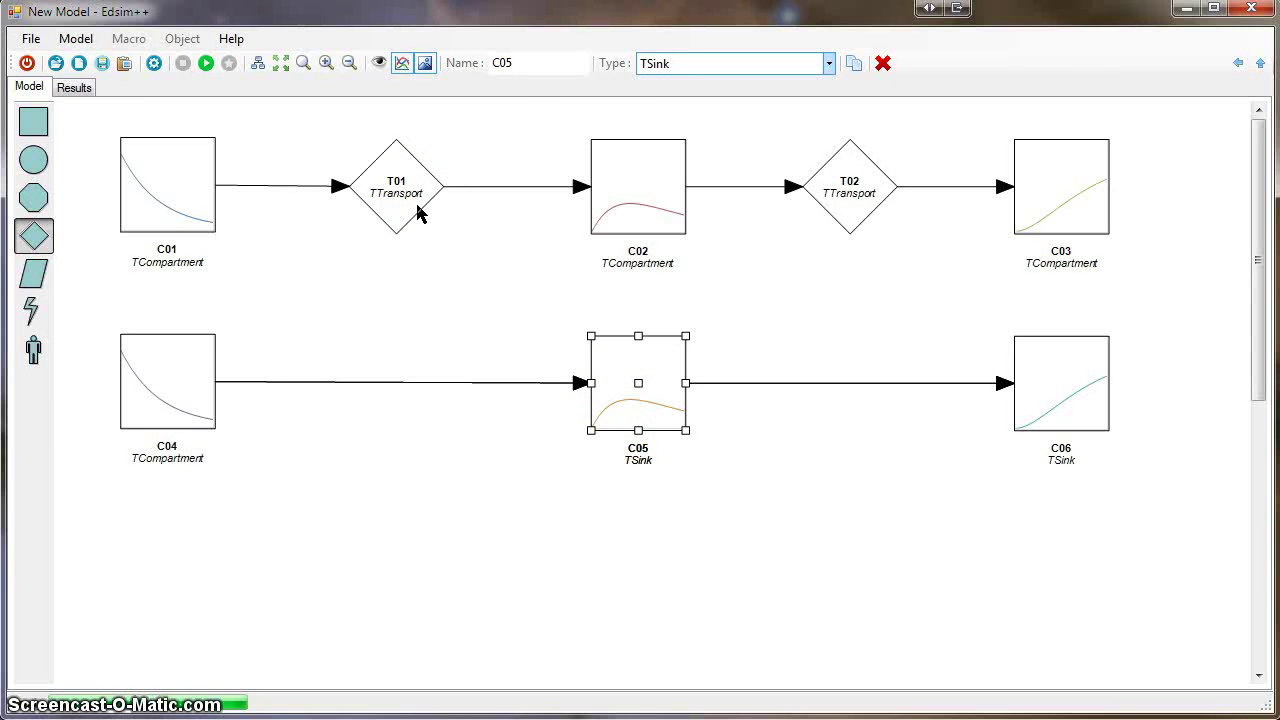
pyautogui.click(415, 278)
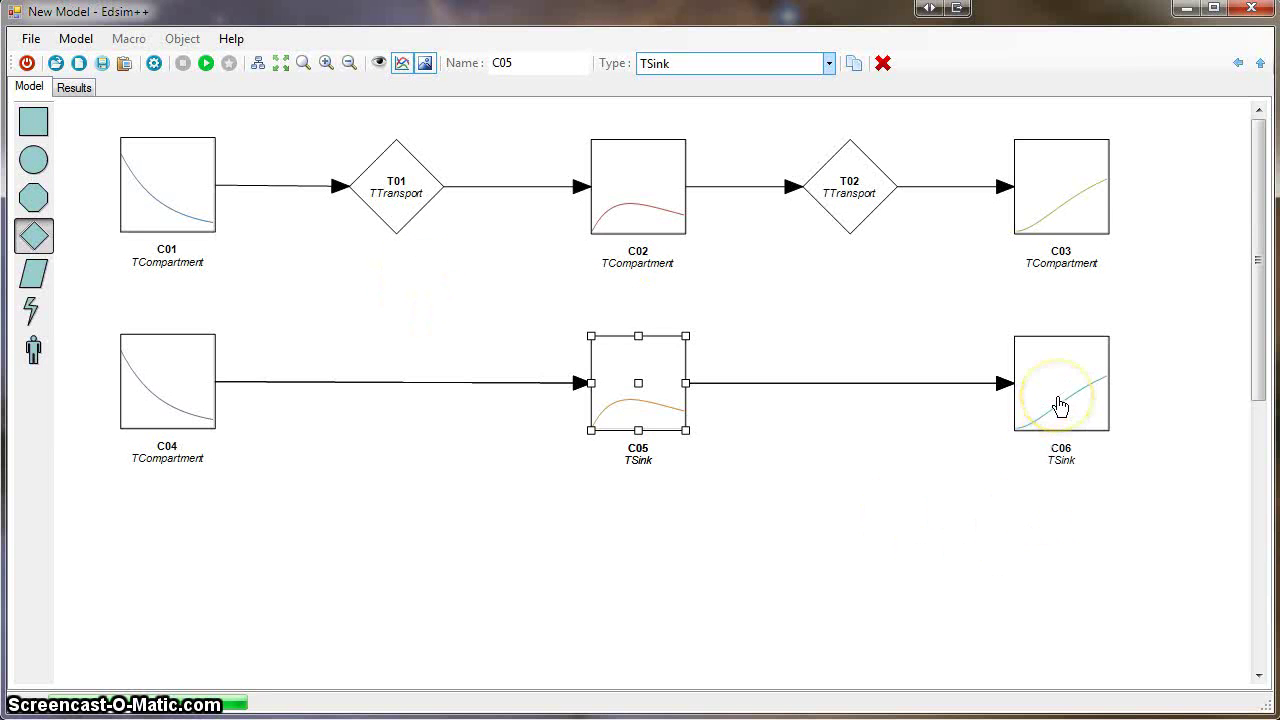
pyautogui.moveTo(113, 311); pyautogui.dragTo(1142, 531)
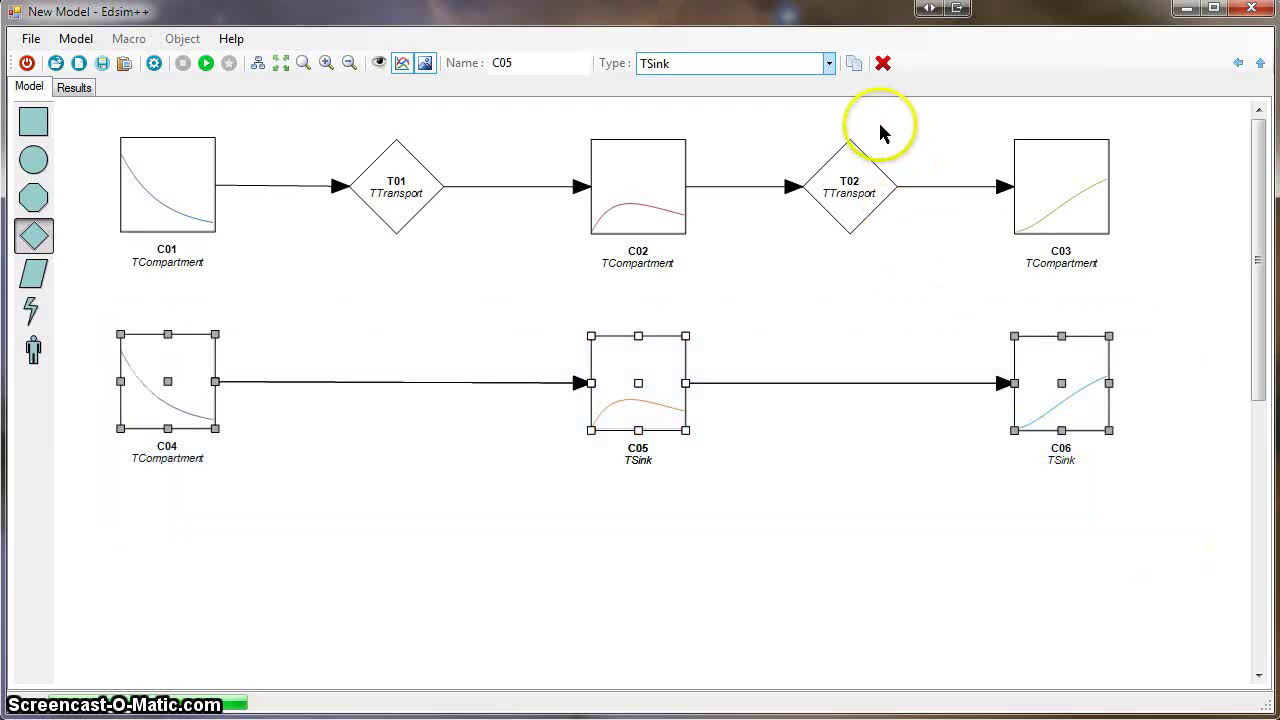
pyautogui.click(882, 62)
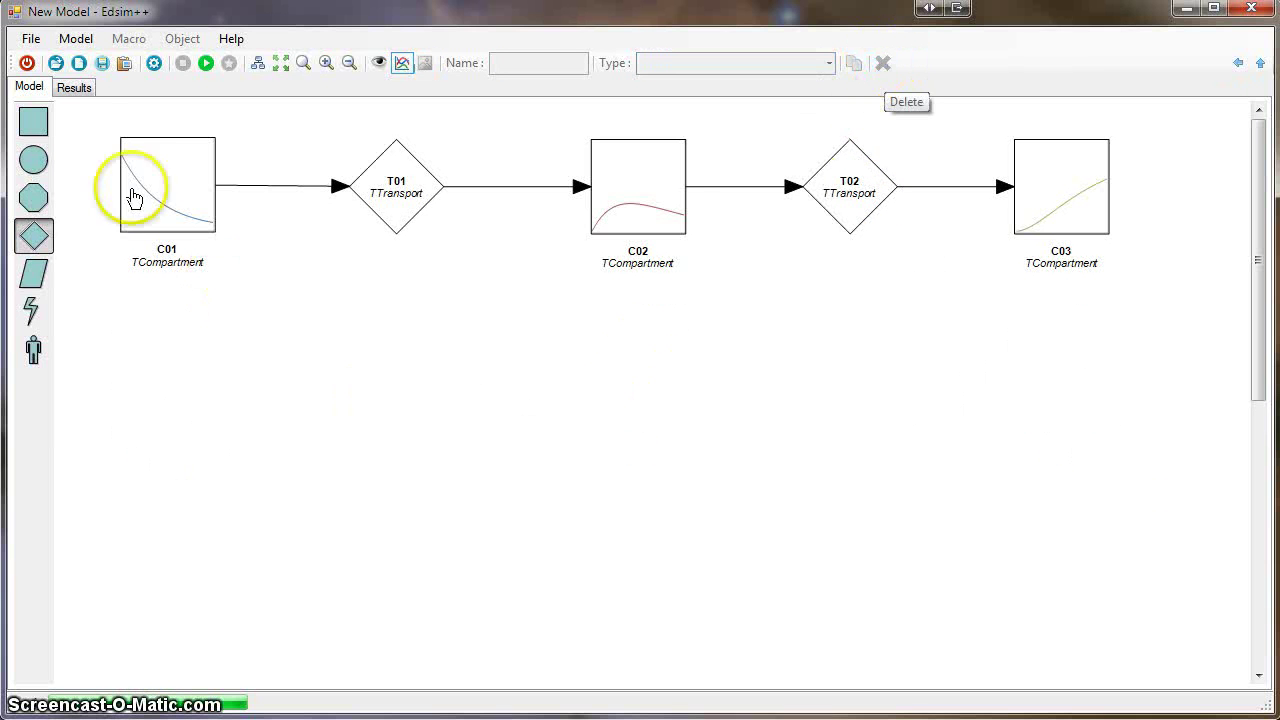
# Duplicate the whole chain from C01 to C03 and move the copy down into a separate second row.
pyautogui.moveTo(86, 114); pyautogui.dragTo(1141, 291)
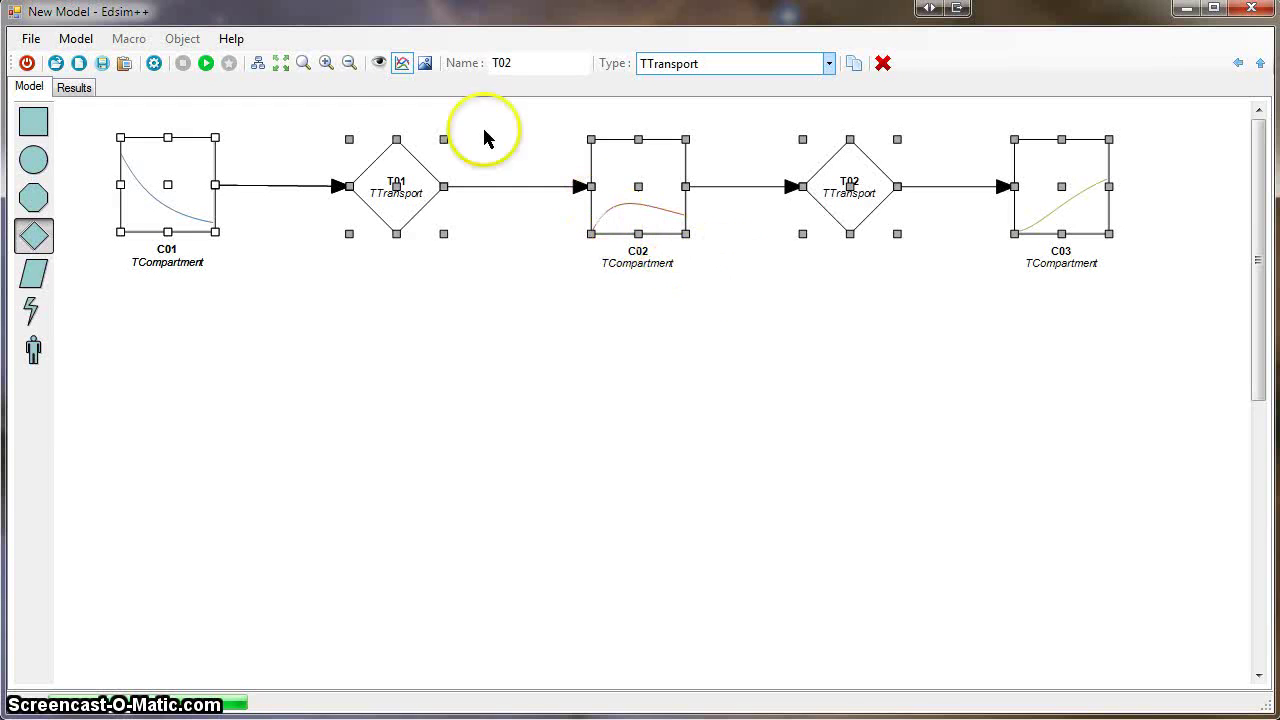
pyautogui.click(856, 66)
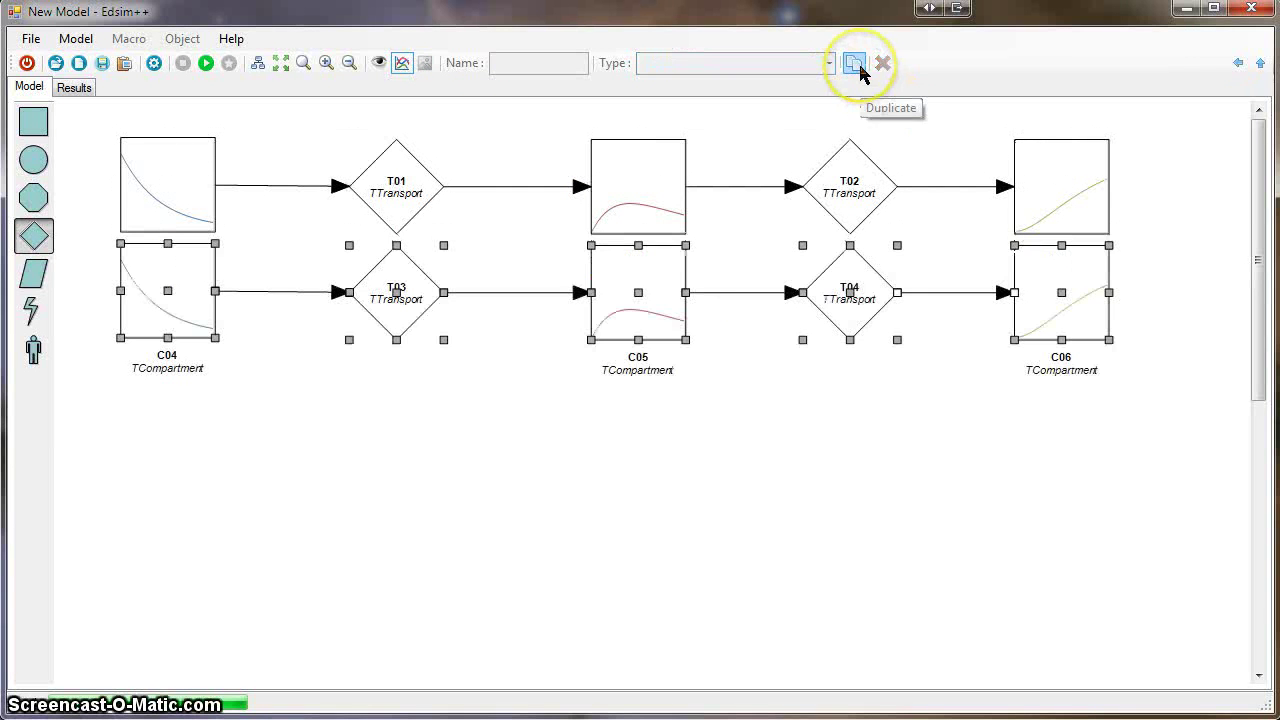
pyautogui.moveTo(636, 290); pyautogui.dragTo(636, 400)
pyautogui.click(451, 514)
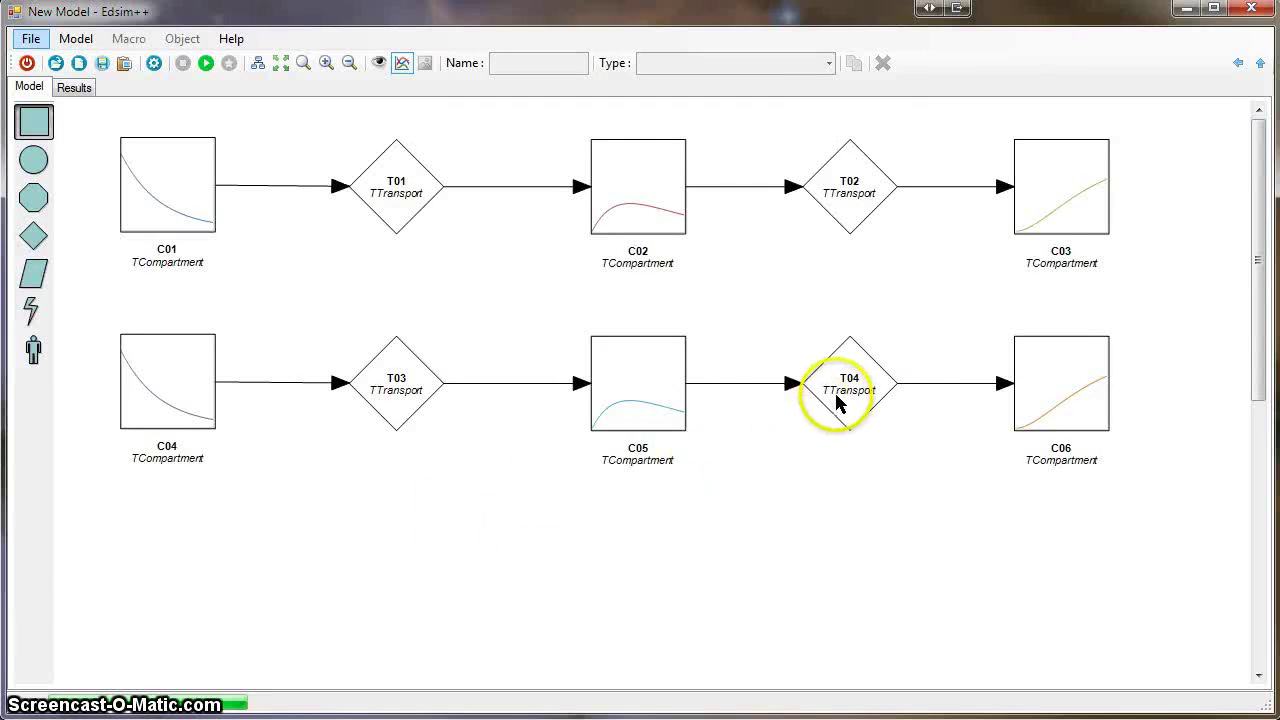
# Change the type of transport T04 in the second row to TGate.
pyautogui.click(836, 396)
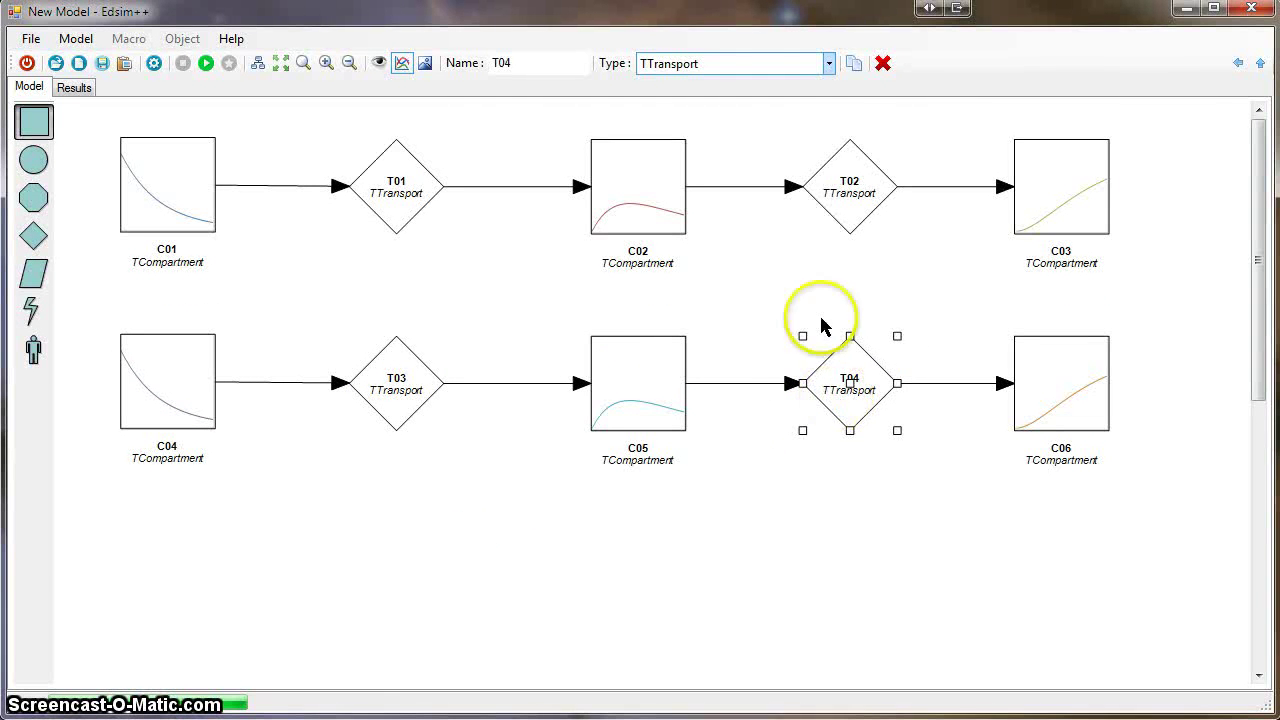
pyautogui.click(830, 66)
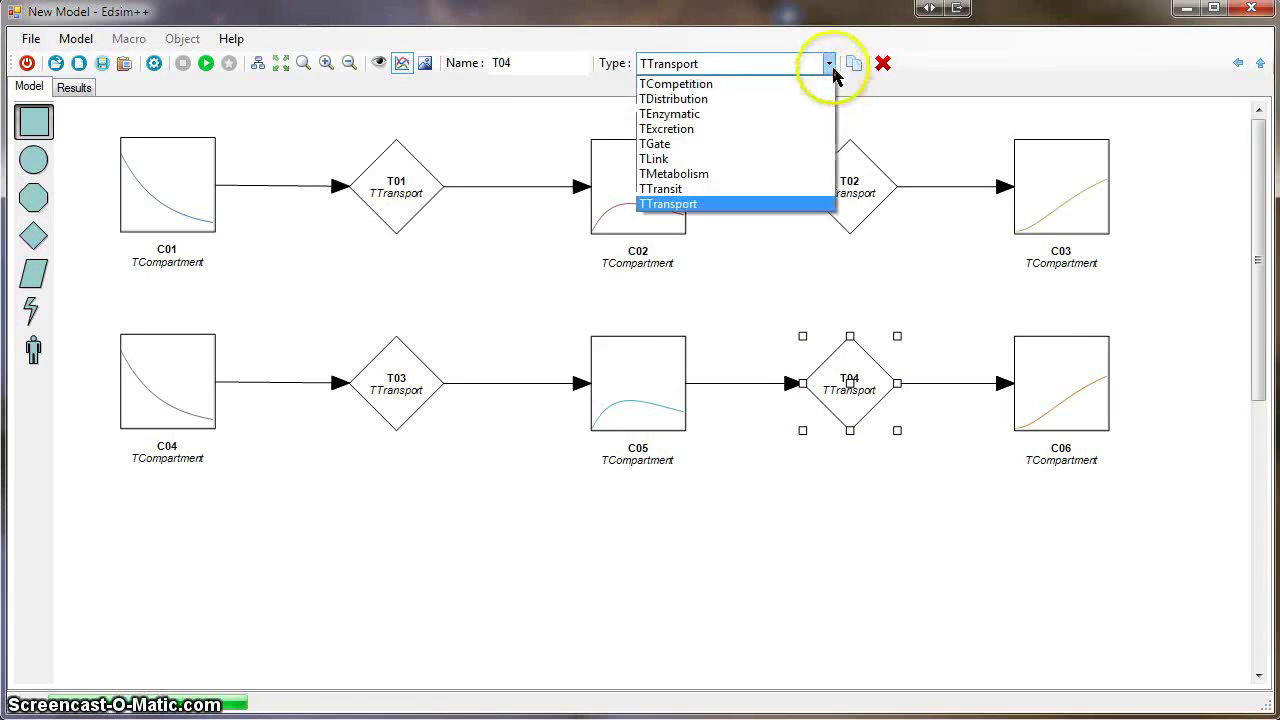
pyautogui.click(712, 144)
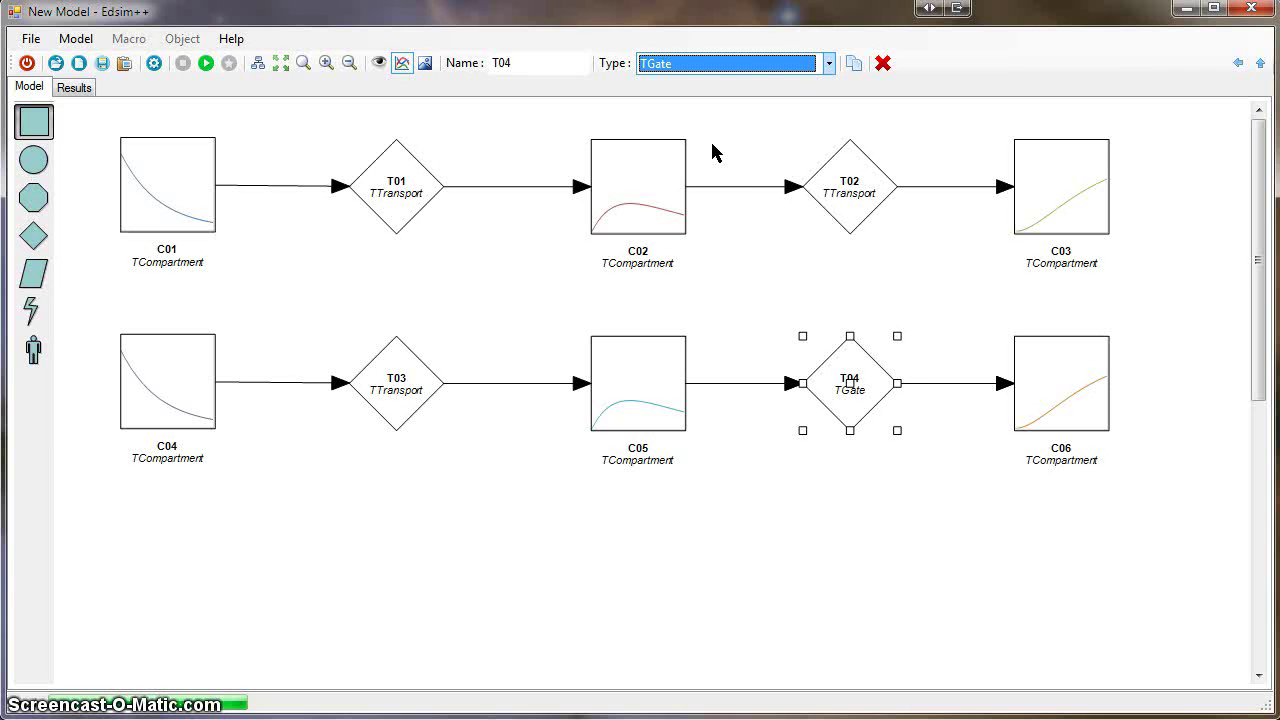
# Examine the variables, object settings and constants of gate T04, comparing its object settings with those of transport T03.
pyautogui.doubleClick(848, 405)
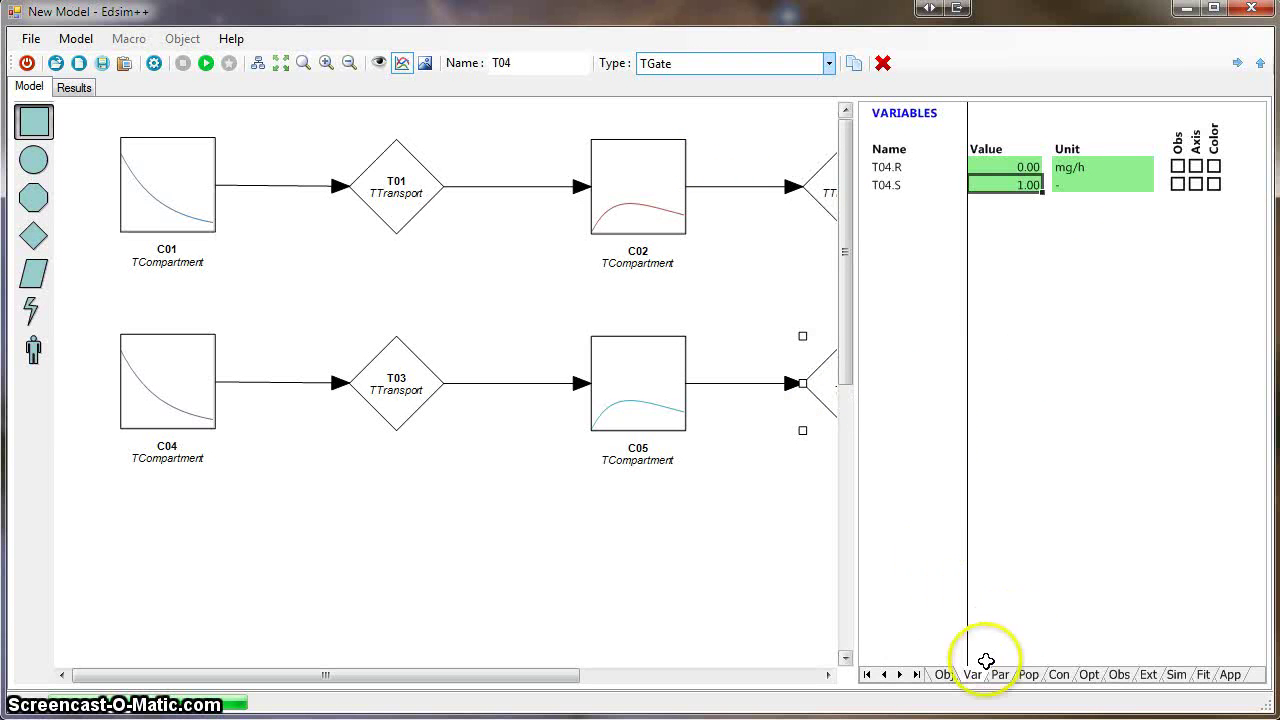
pyautogui.click(943, 675)
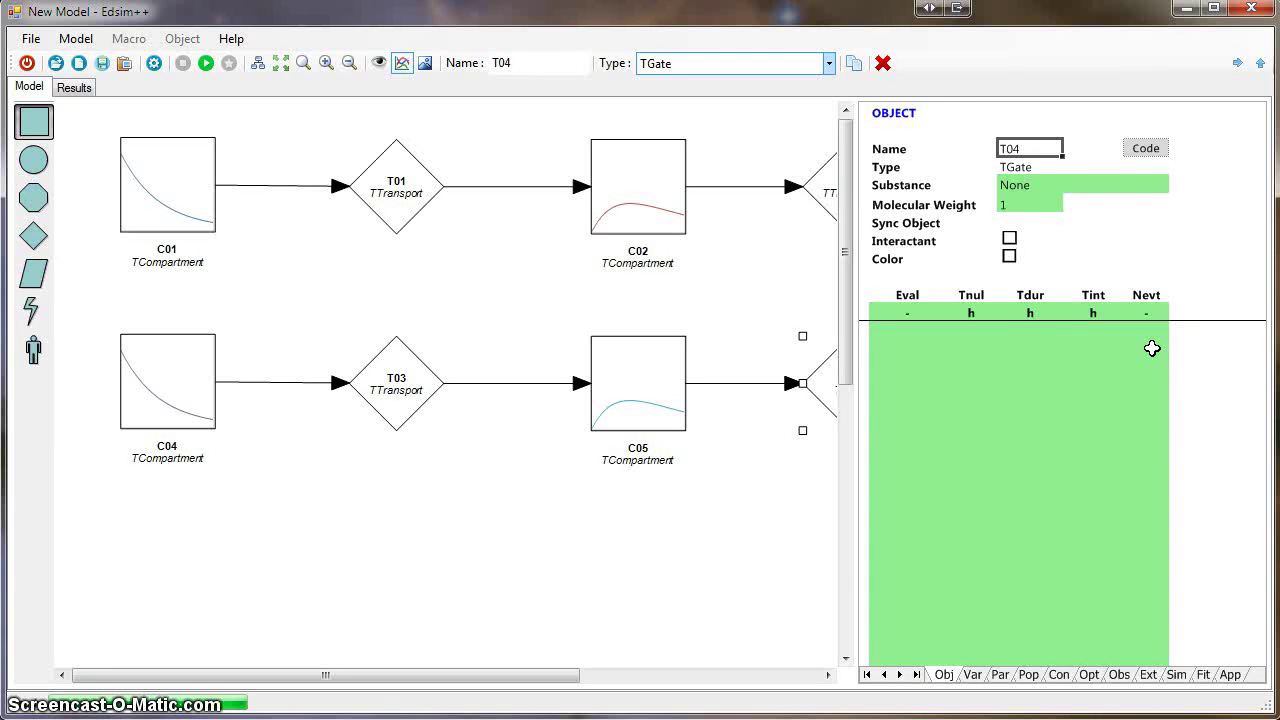
pyautogui.click(404, 397)
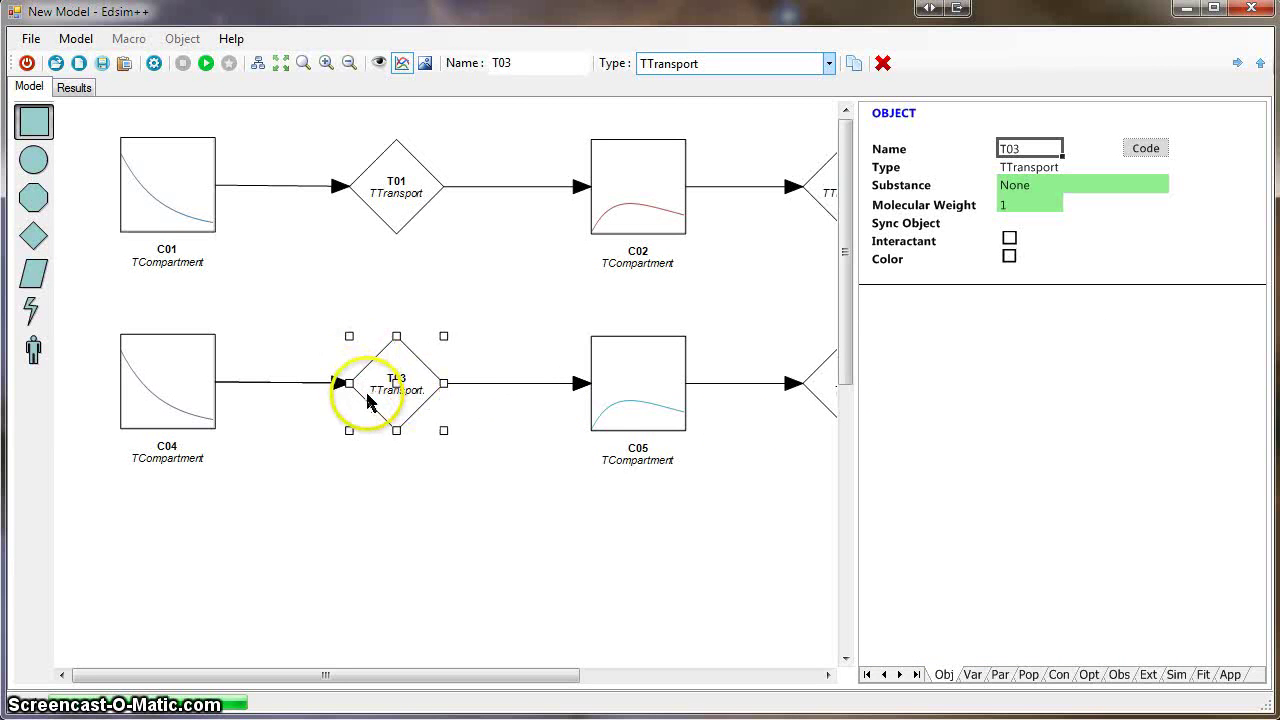
pyautogui.click(826, 398)
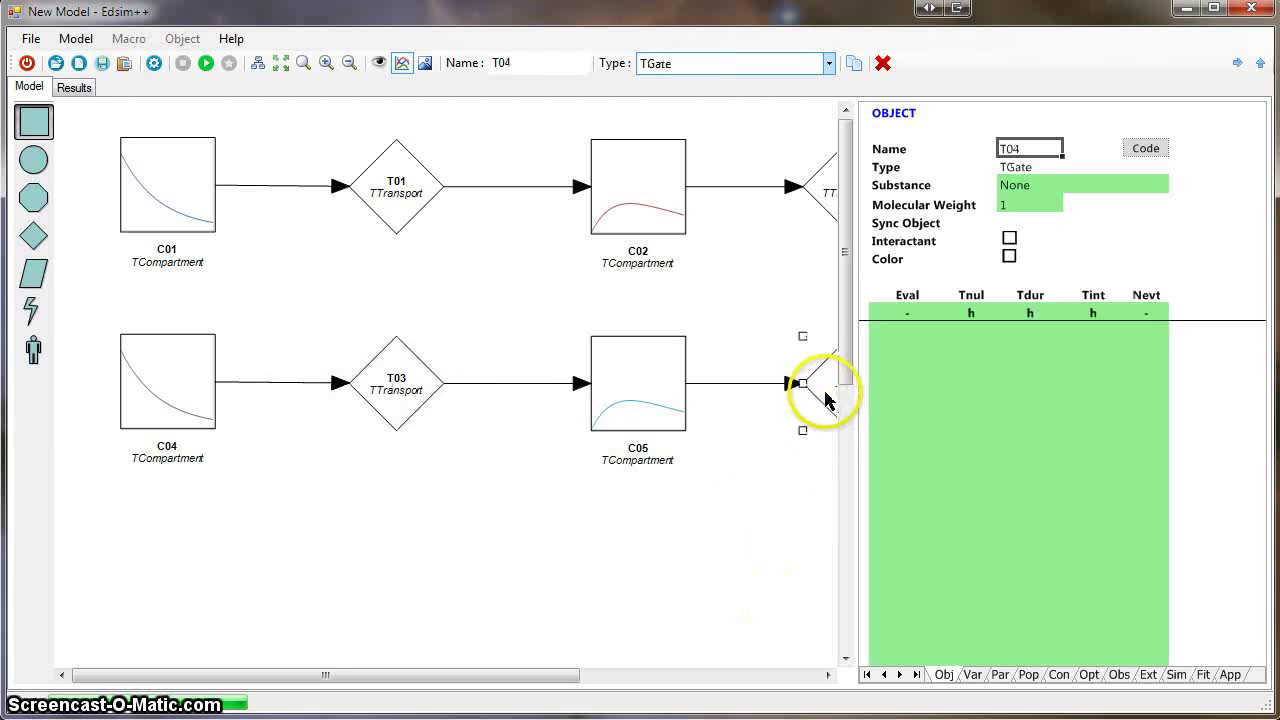
pyautogui.click(1058, 676)
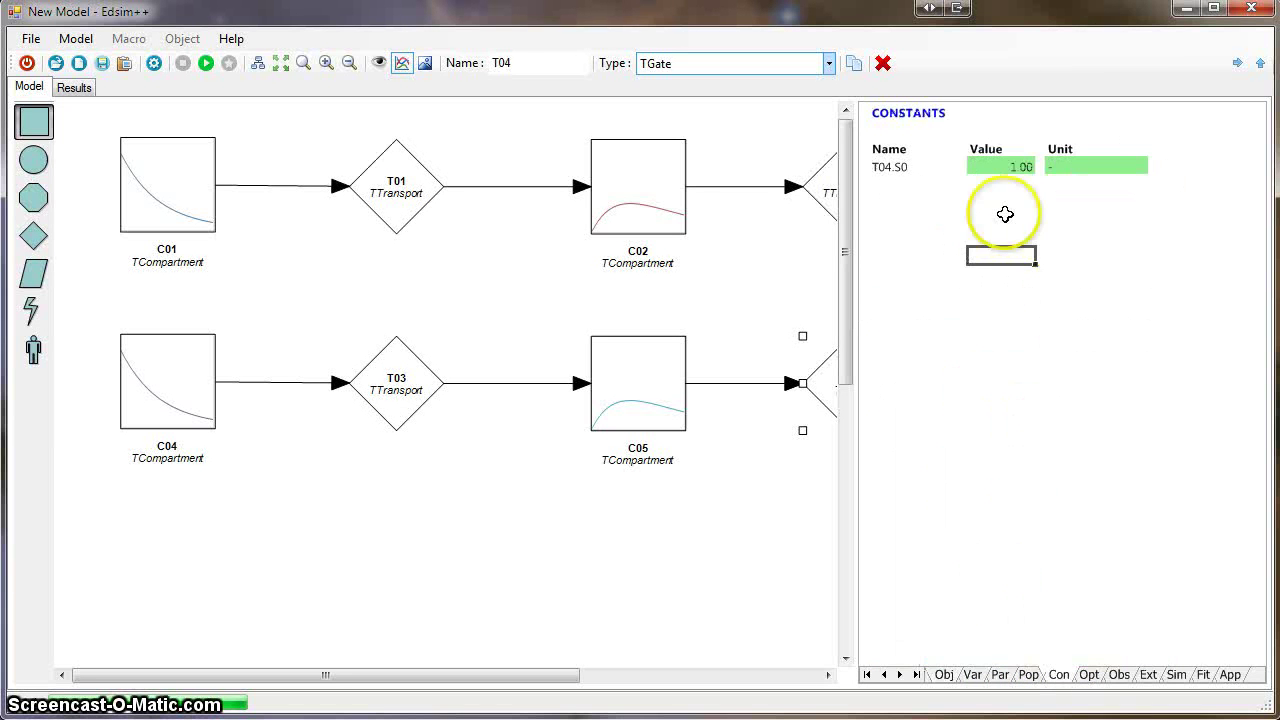
# Set the constant T04.S0 of gate T04 to 0.
pyautogui.click(1004, 165)
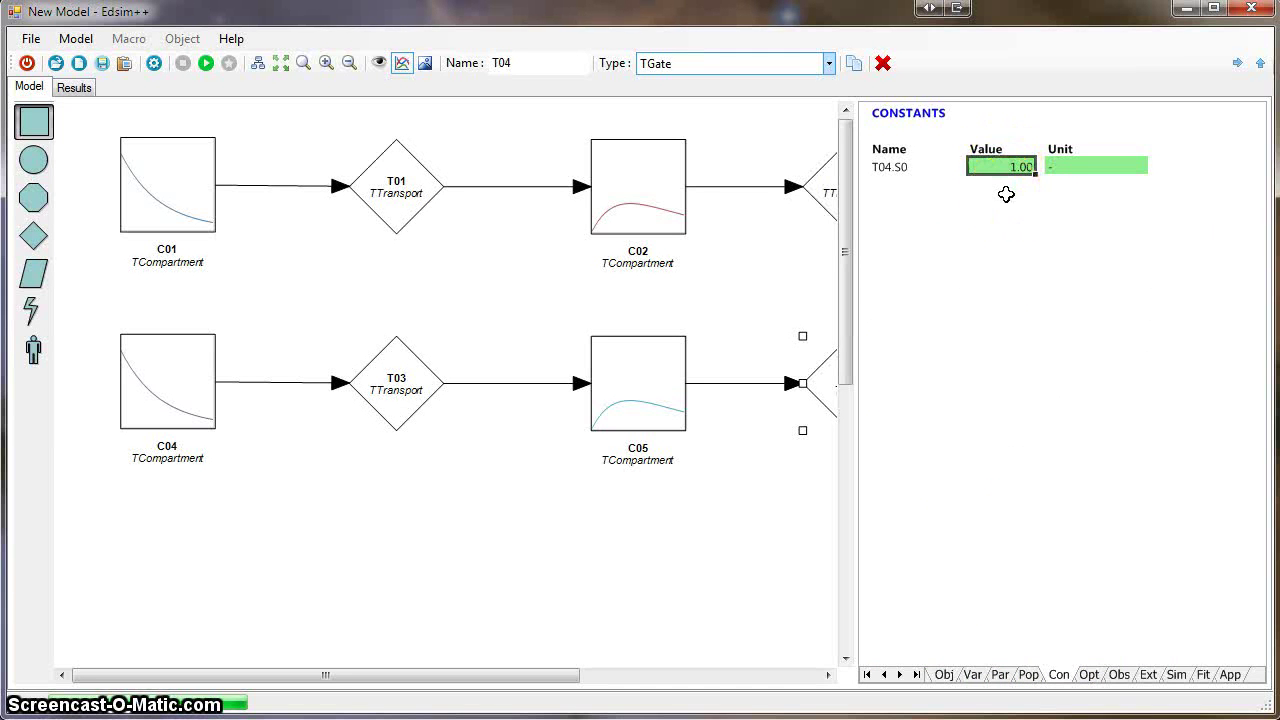
pyautogui.write('0')
pyautogui.click(1005, 204)
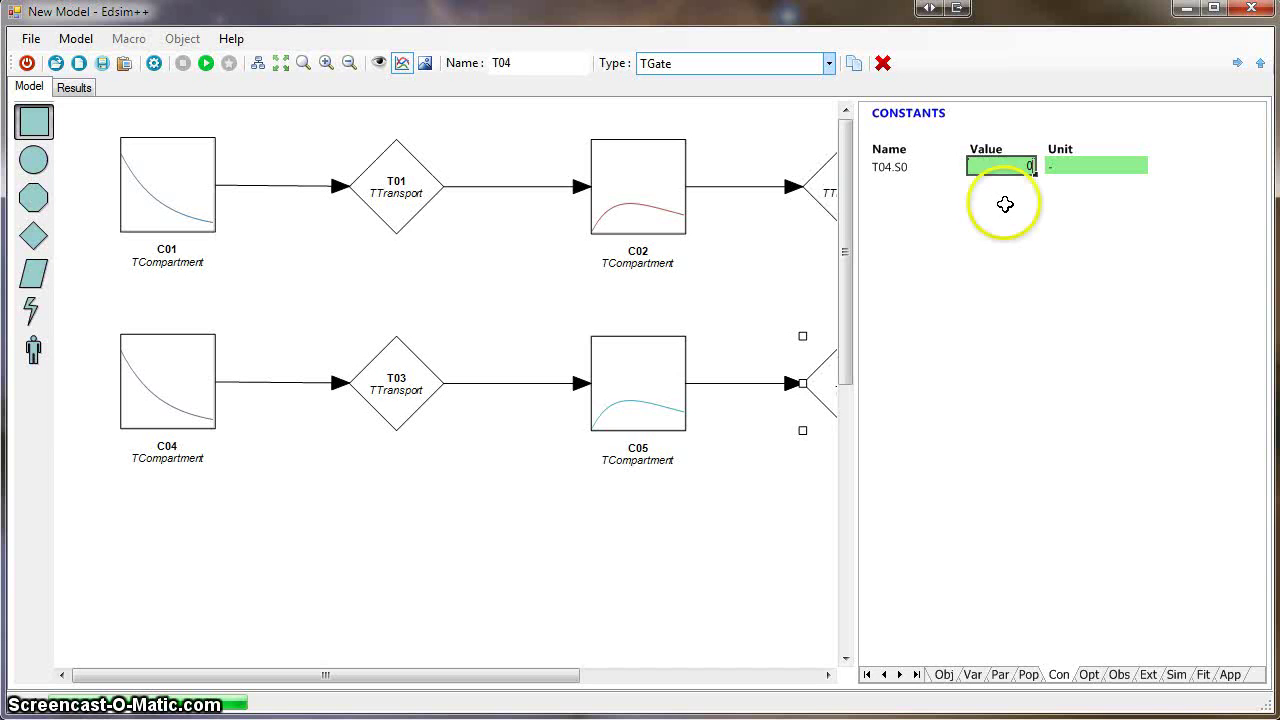
pyautogui.click(1005, 204)
pyautogui.click(1017, 164)
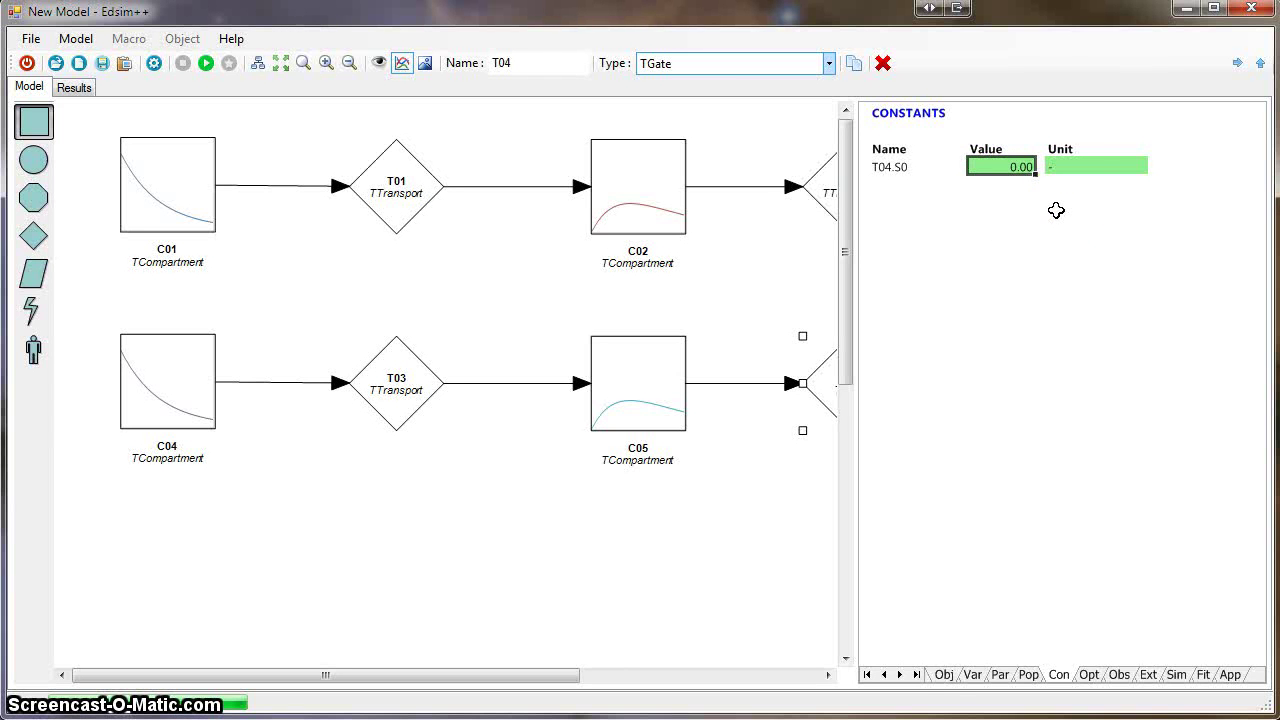
# Give gate T04 an event with Eval 1, Tnul 20 h and Tdur 10 h, and run the simulation.
pyautogui.click(943, 674)
pyautogui.click(891, 329)
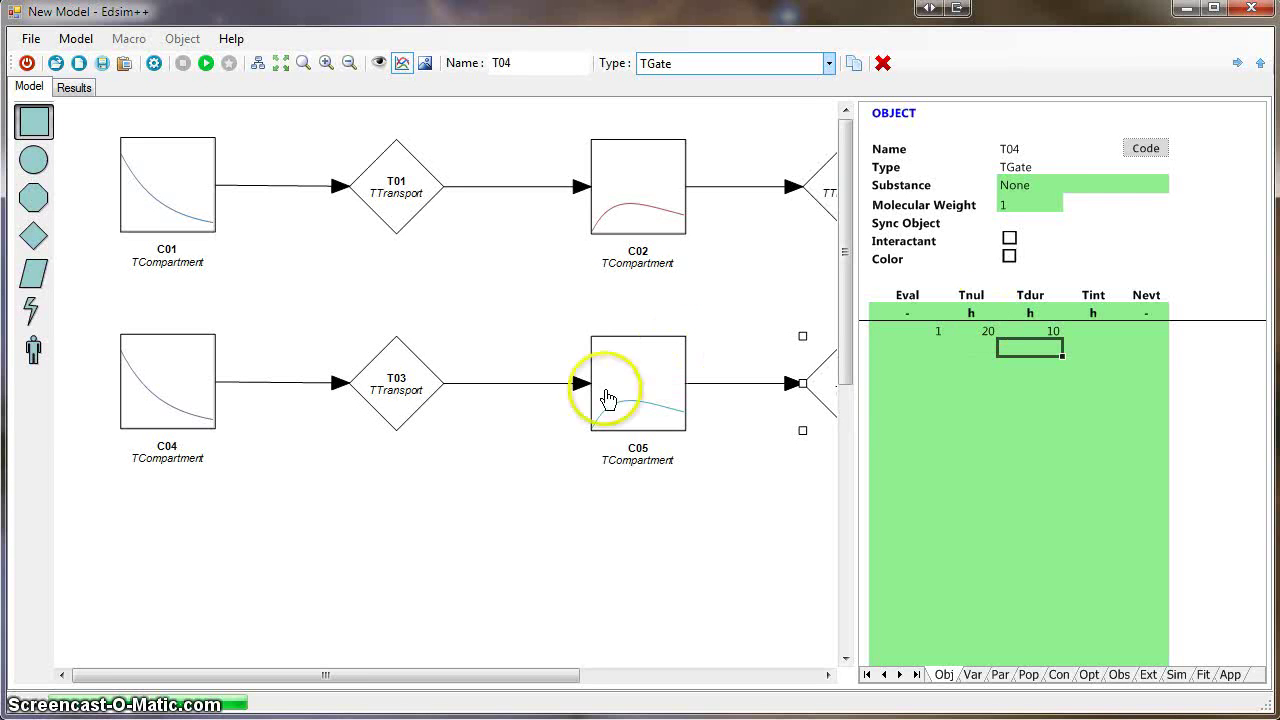
pyautogui.click(205, 64)
pyautogui.click(392, 463)
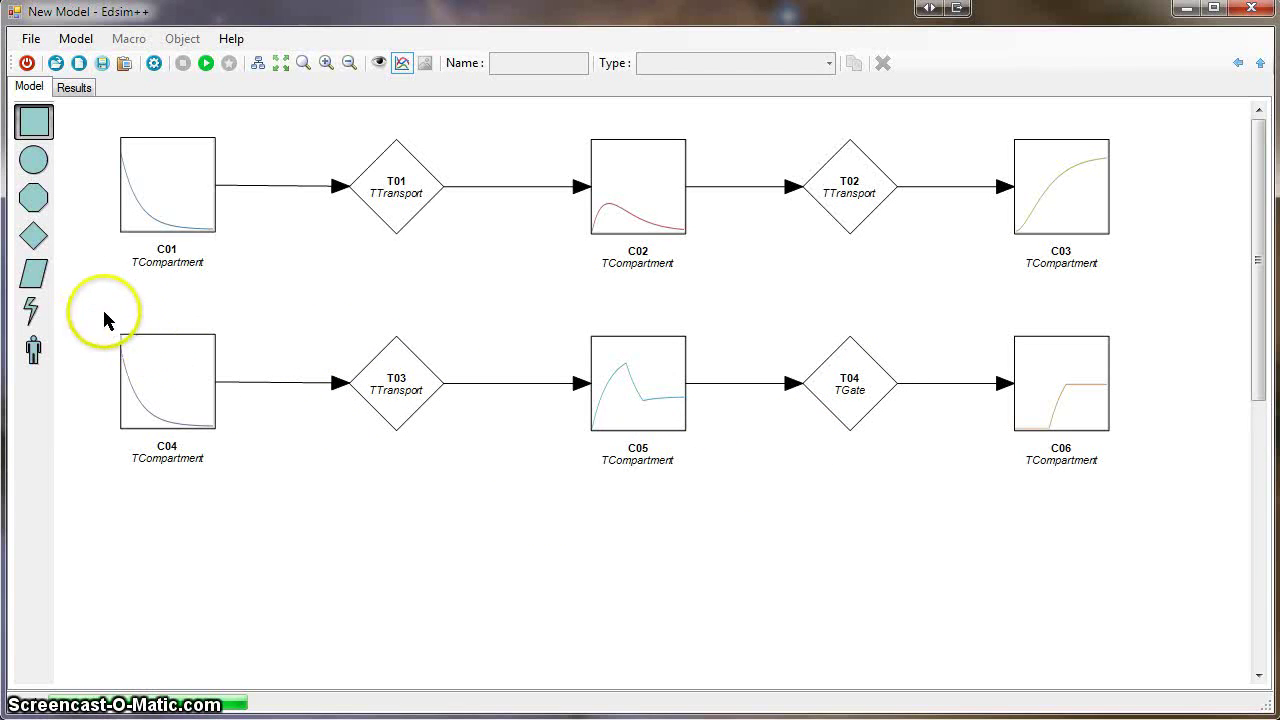
# Duplicate the entire second row from C04 to C06 and move the copy down into a separate third row.
pyautogui.moveTo(89, 297); pyautogui.dragTo(1150, 506)
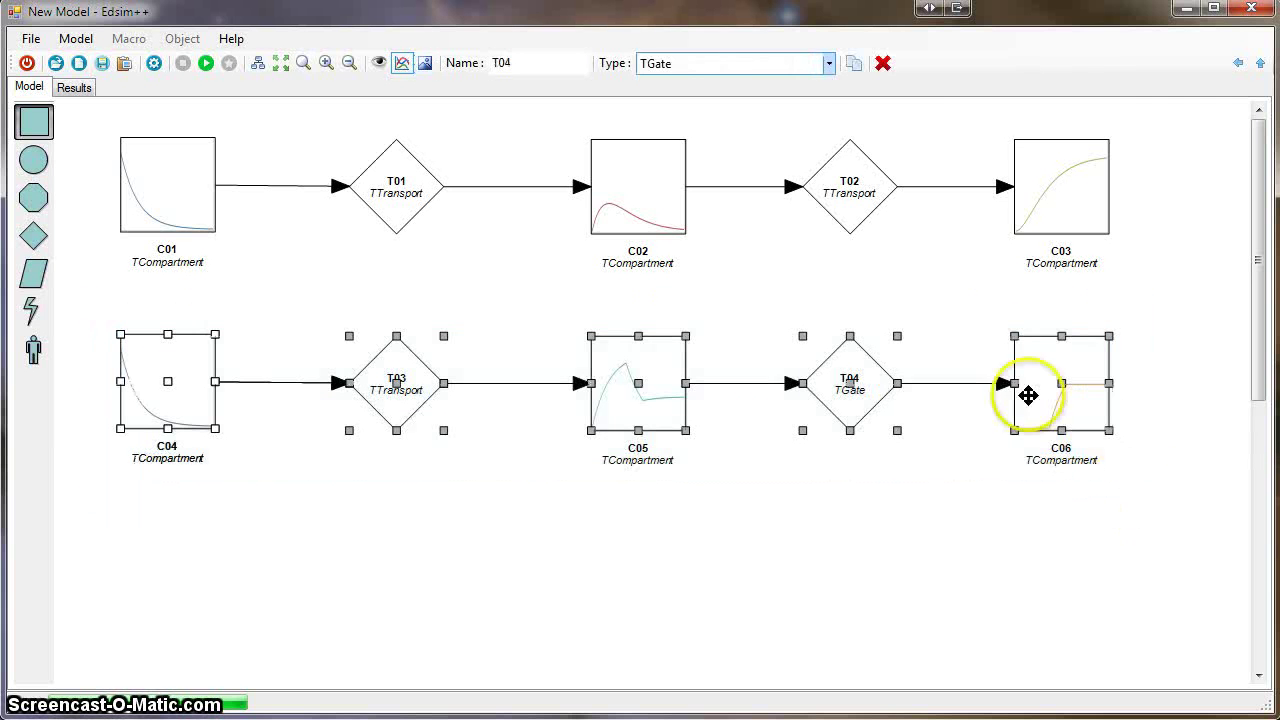
pyautogui.click(854, 63)
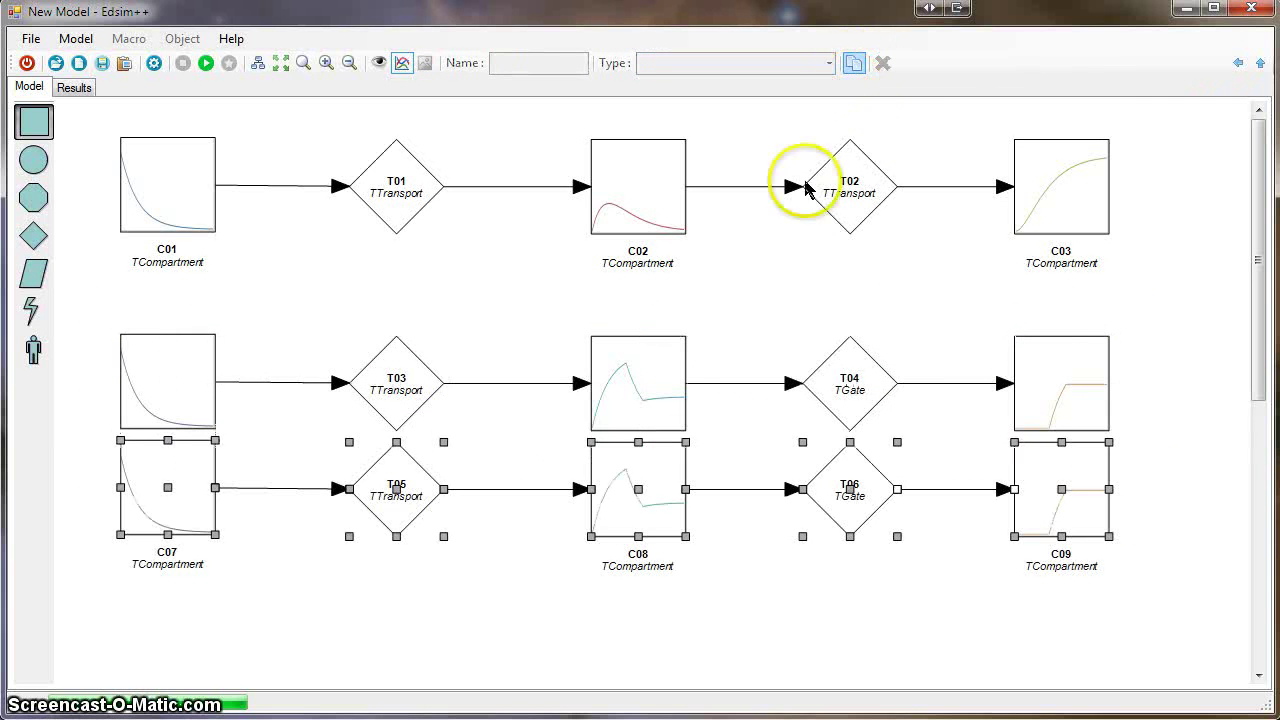
pyautogui.moveTo(643, 494); pyautogui.dragTo(645, 556)
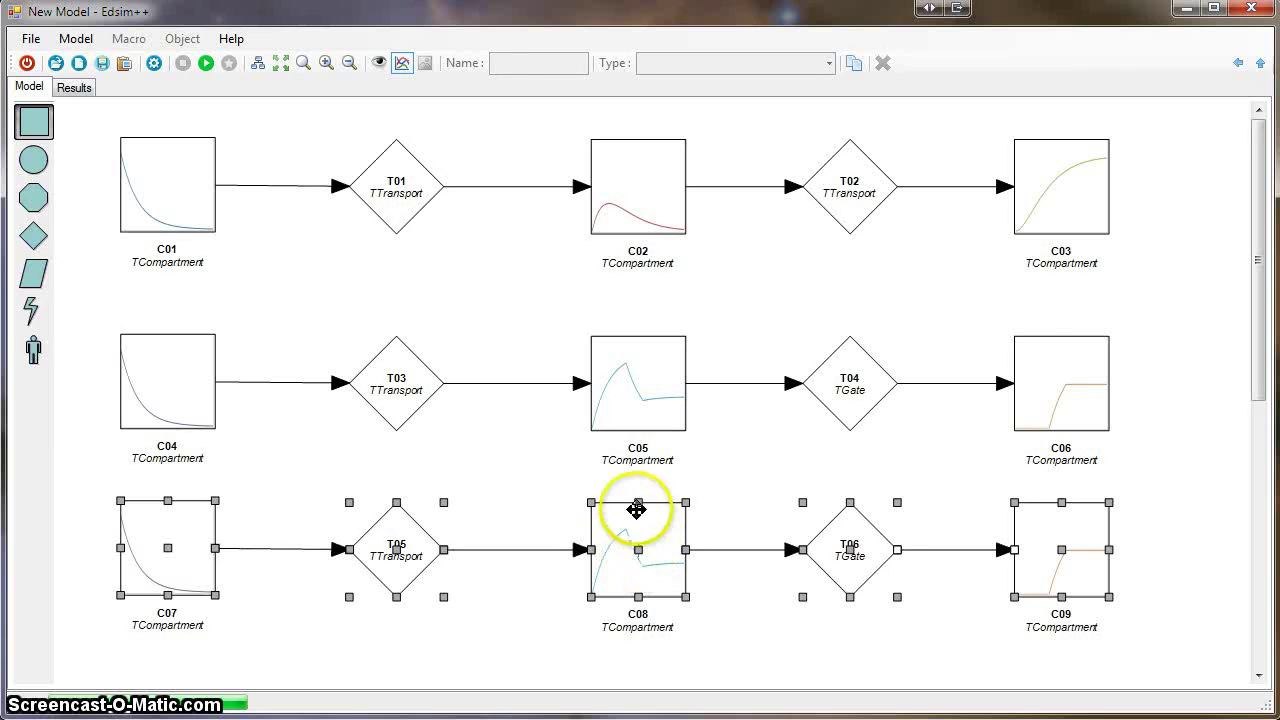
pyautogui.click(508, 479)
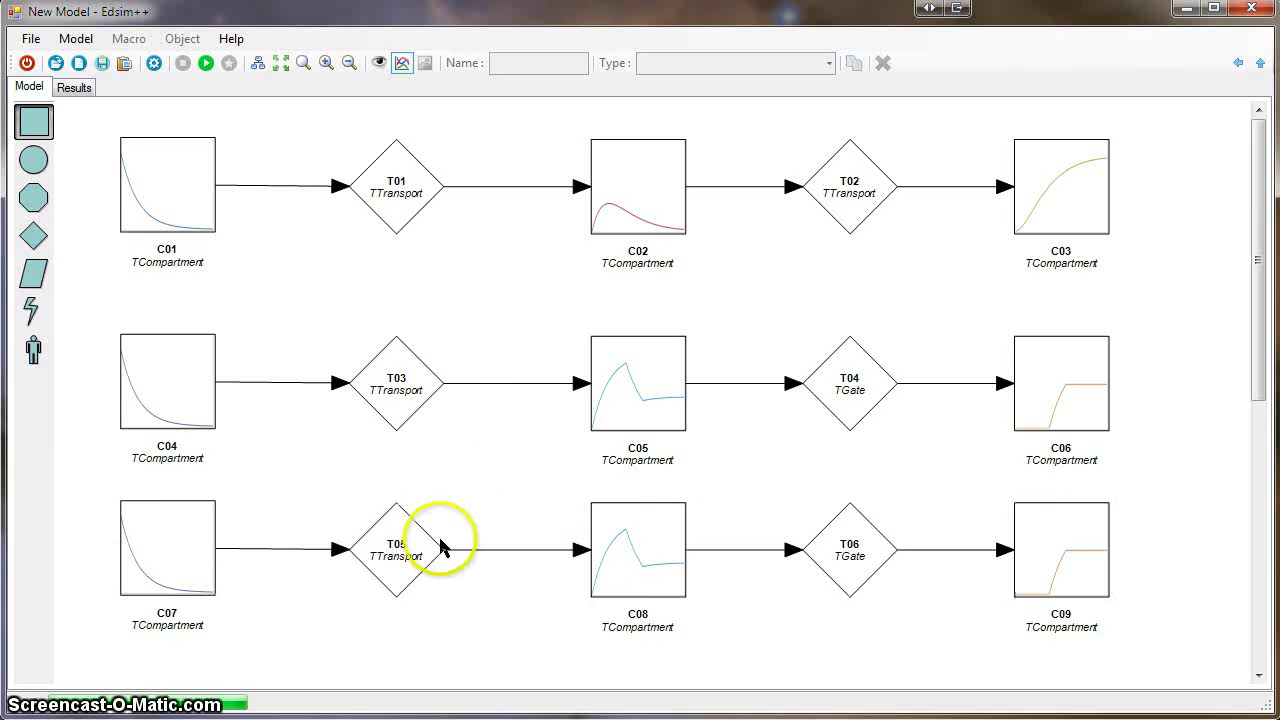
# Change the type of compartment C08 in the third row to TPortal.
pyautogui.click(647, 556)
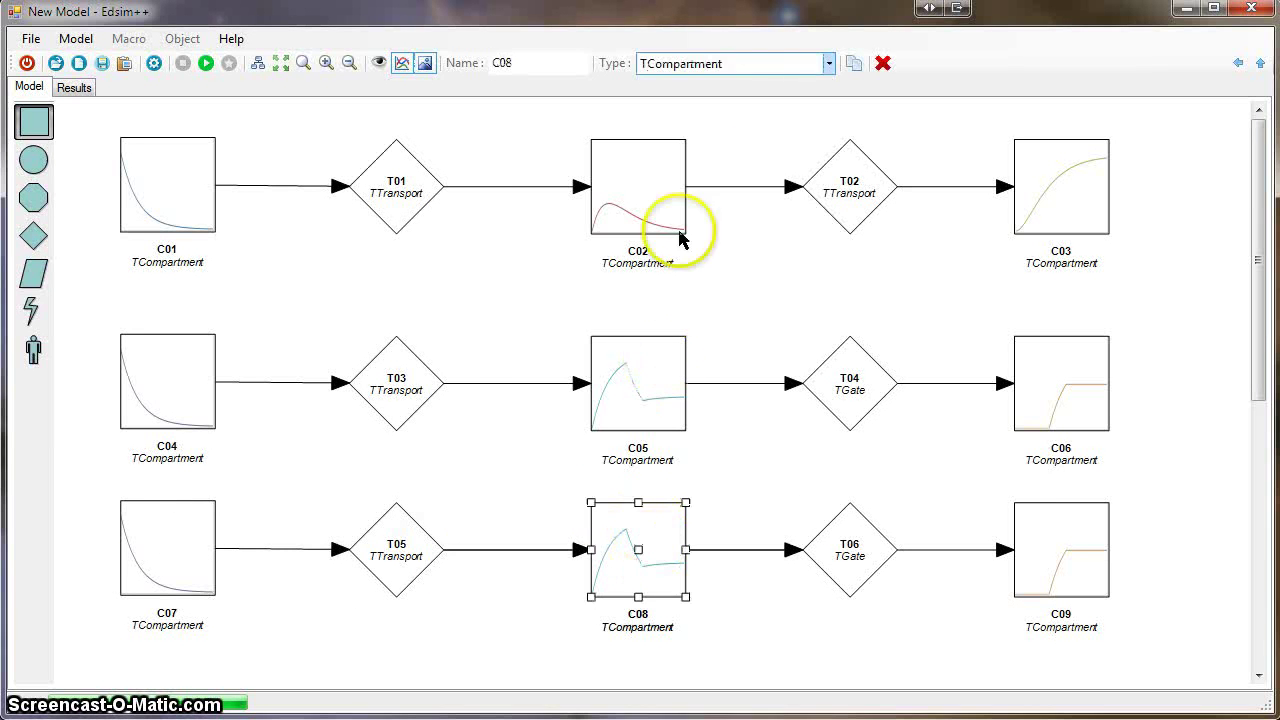
pyautogui.click(826, 63)
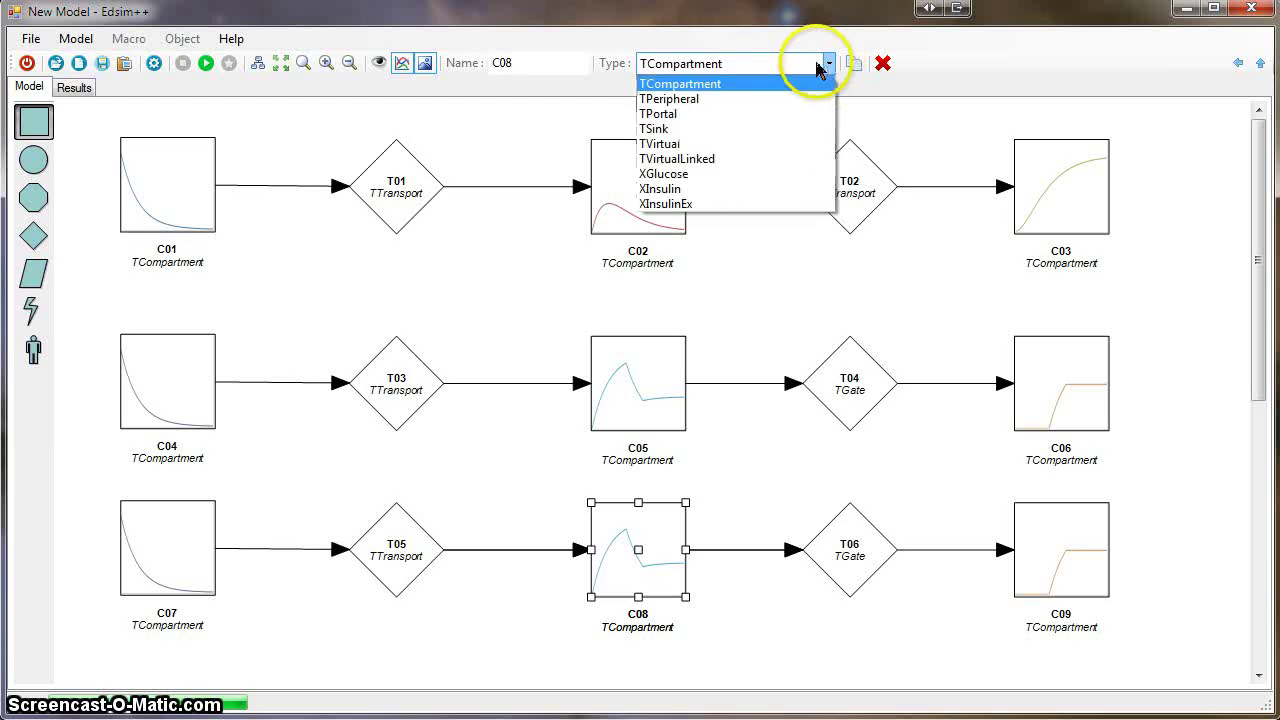
pyautogui.click(686, 115)
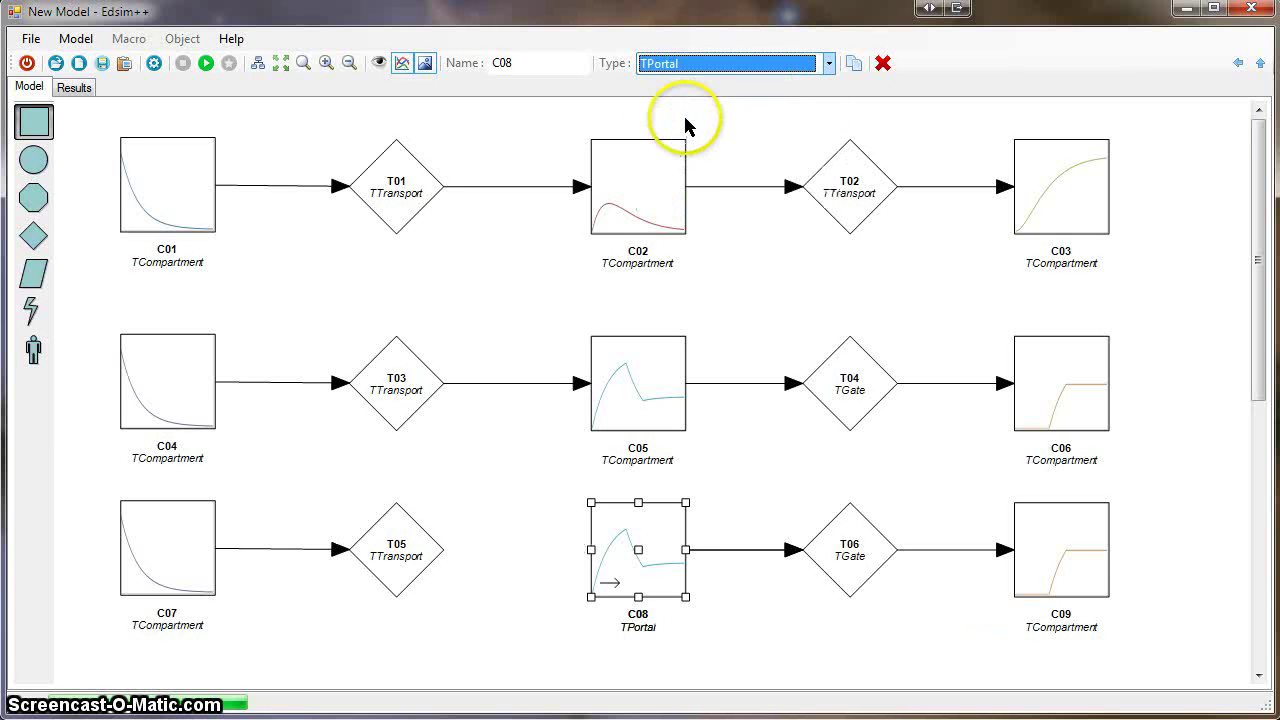
pyautogui.click(782, 631)
# Replace T06 and T05 in the third row with direct connections from C07 to C08 and from C08 to C09.
pyautogui.click(848, 568)
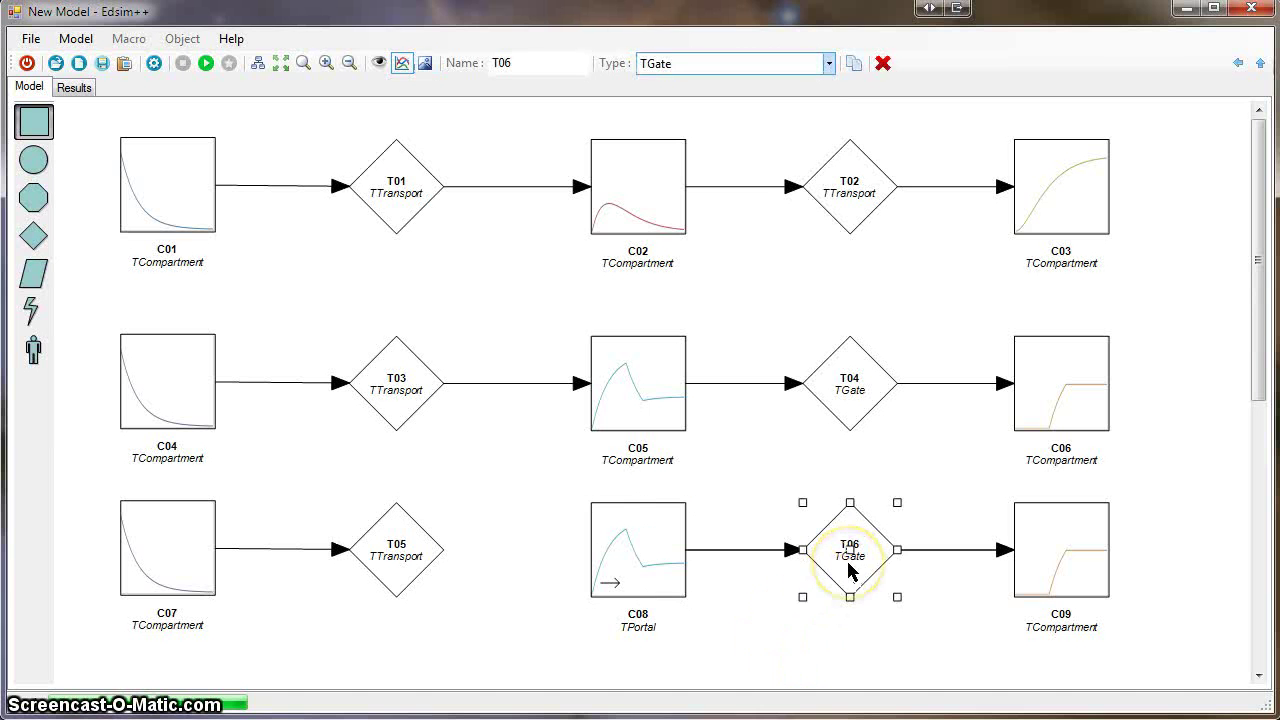
pyautogui.click(883, 63)
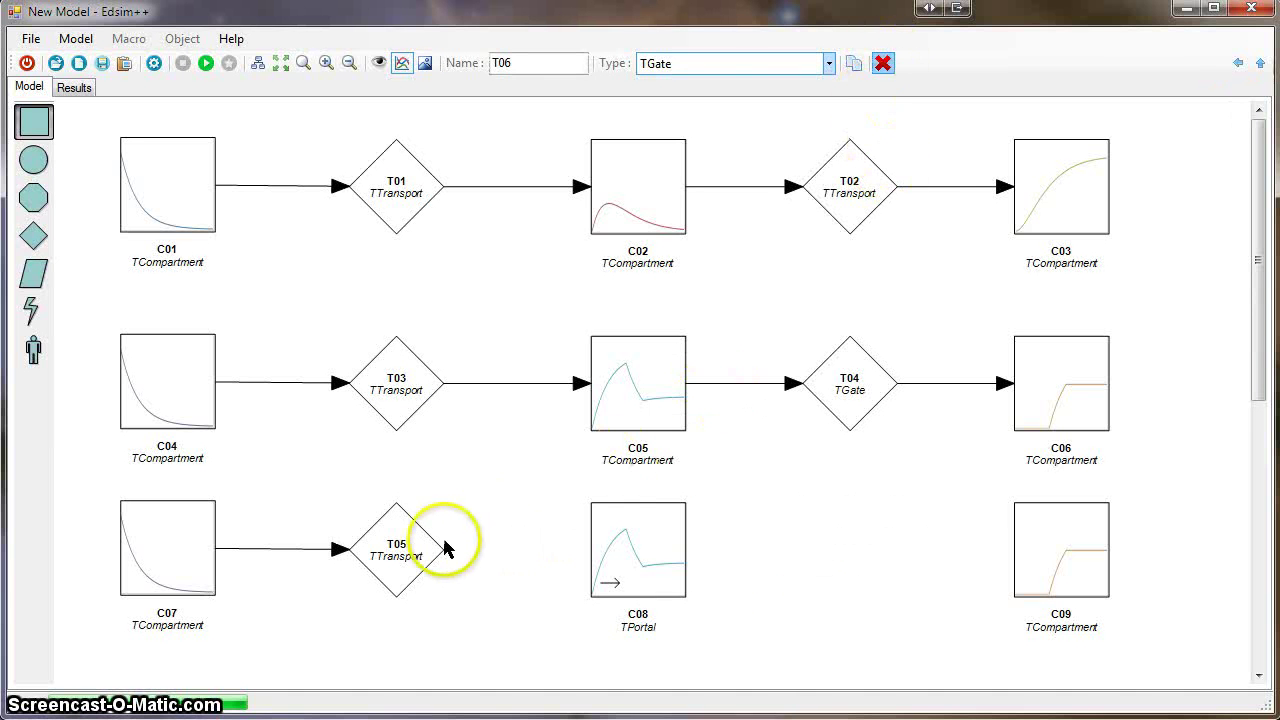
pyautogui.click(440, 548)
pyautogui.click(883, 63)
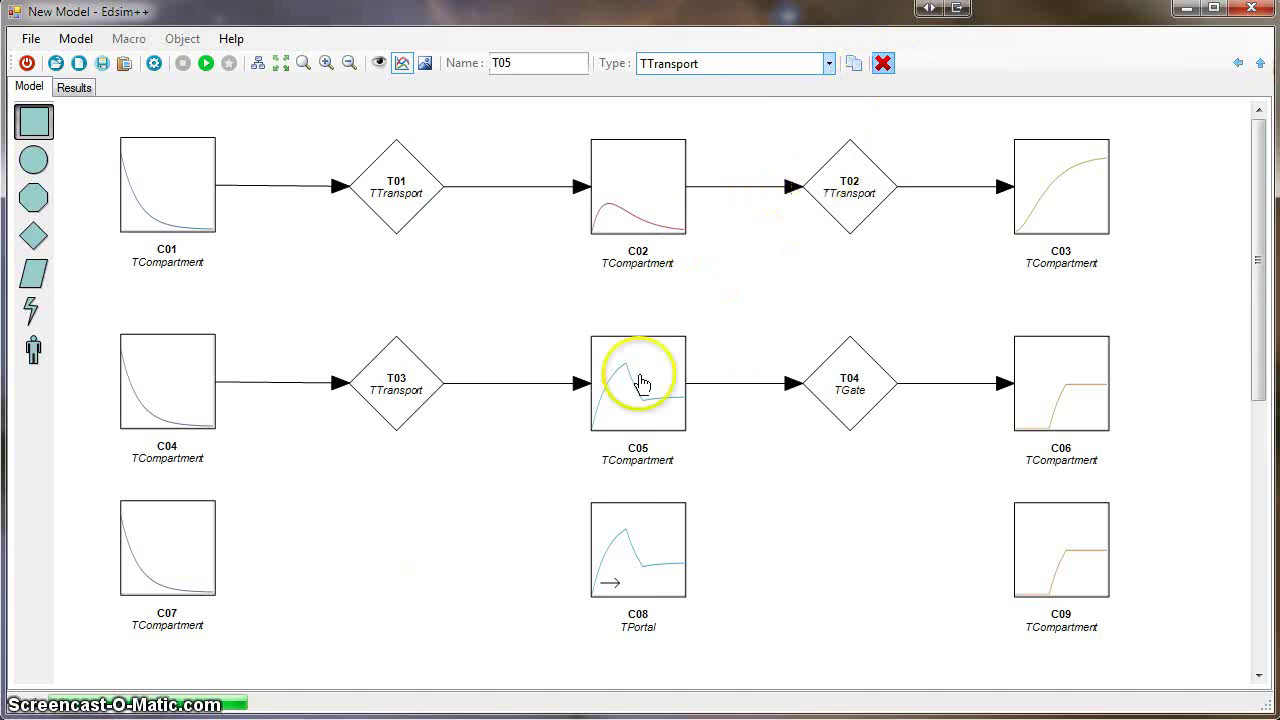
pyautogui.moveTo(214, 546); pyautogui.dragTo(1055, 548)
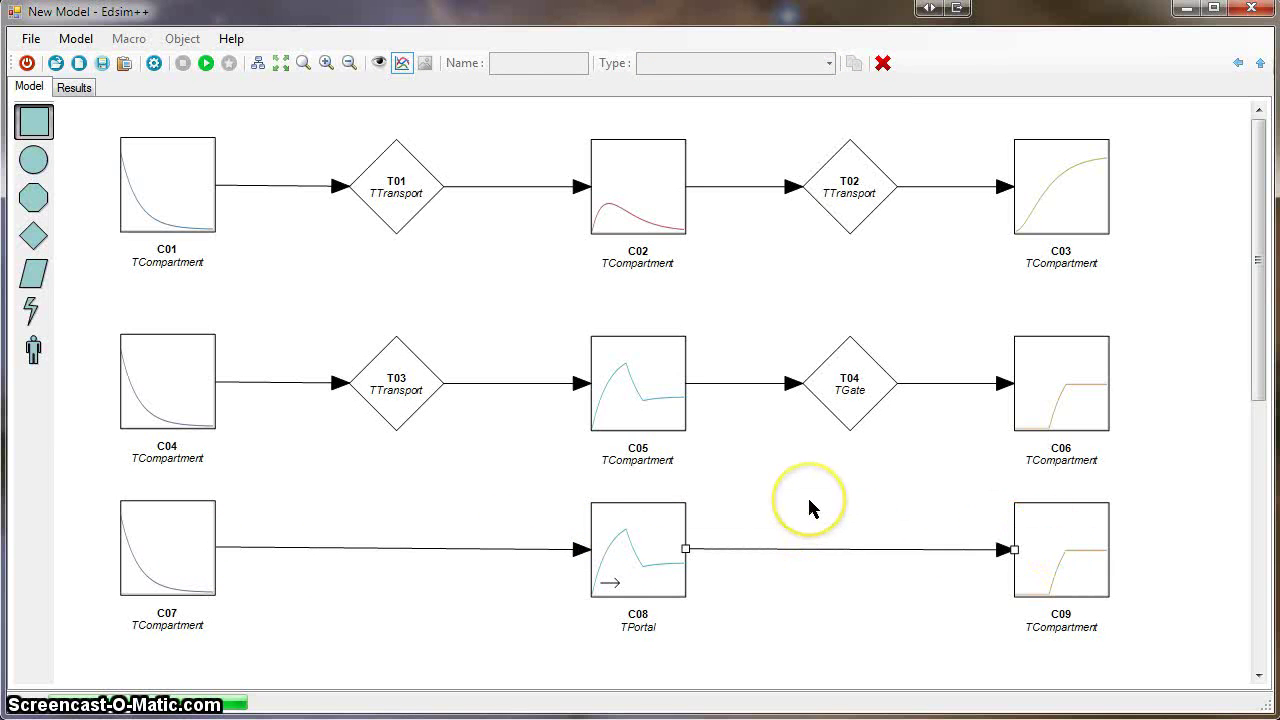
pyautogui.click(810, 508)
# Set the initial amount C07.A of compartment C07 to 100 mg.
pyautogui.click(184, 558)
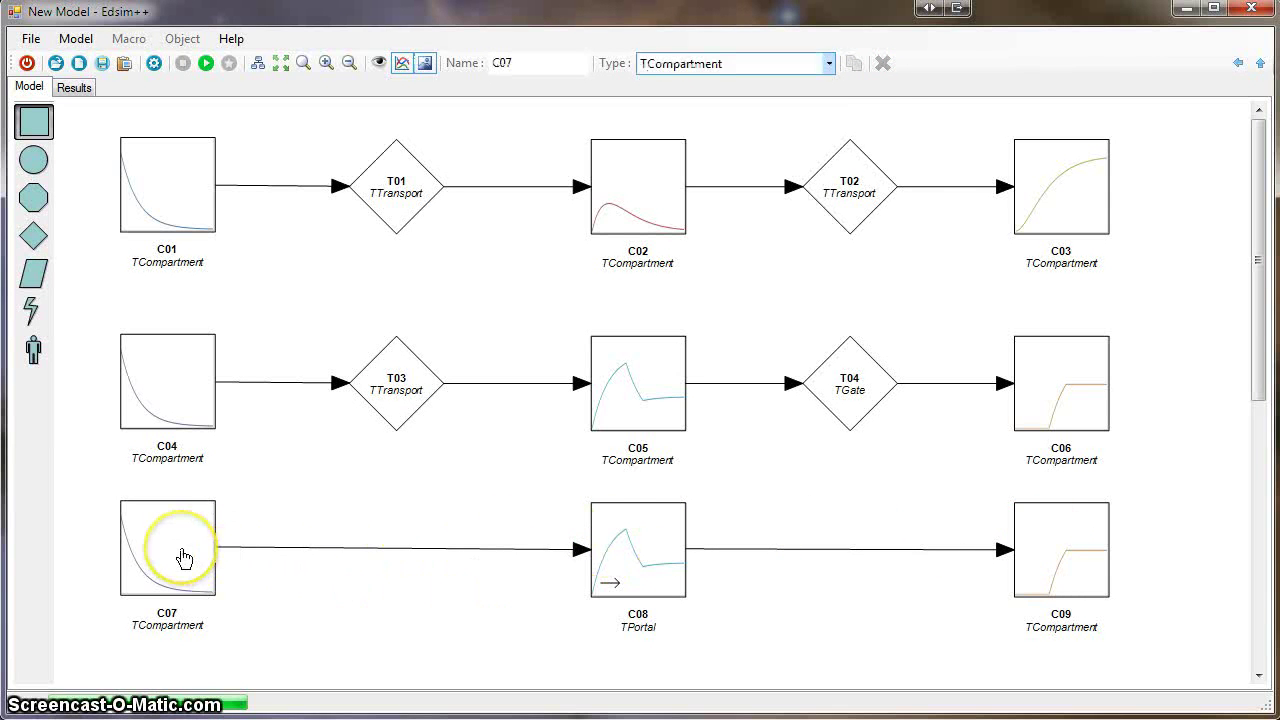
pyautogui.doubleClick(184, 558)
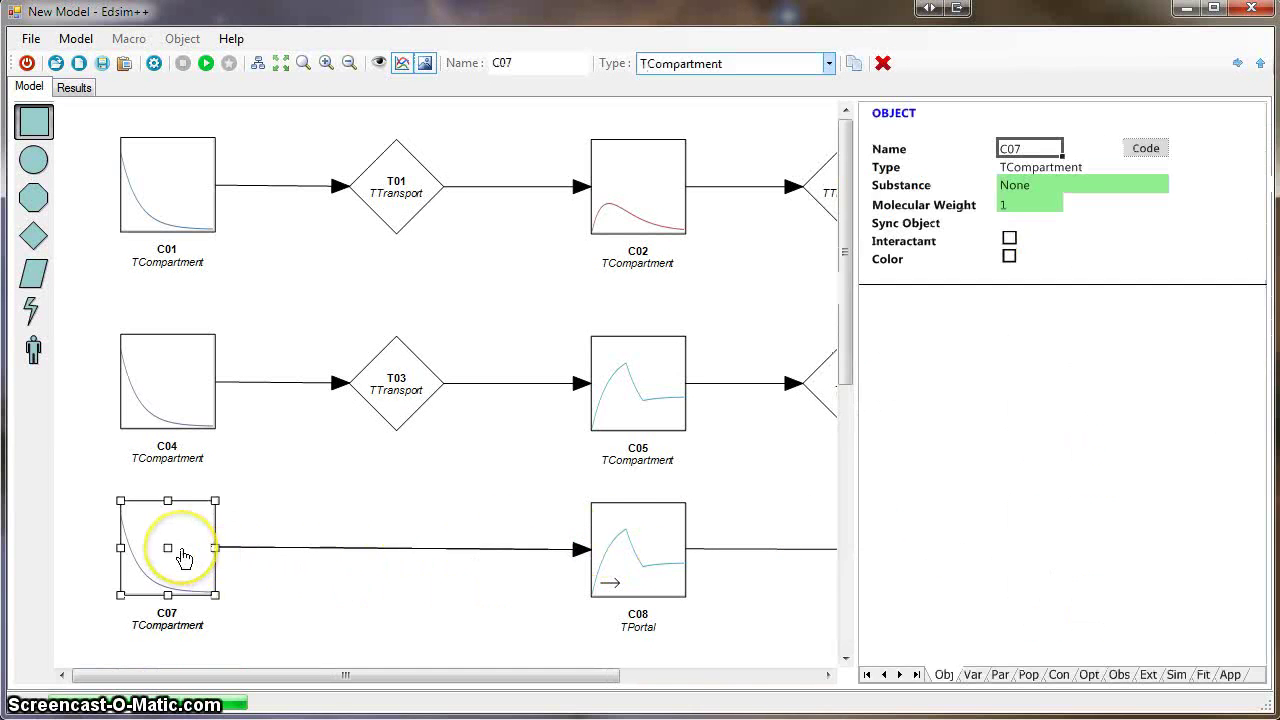
pyautogui.click(972, 675)
pyautogui.click(1003, 166)
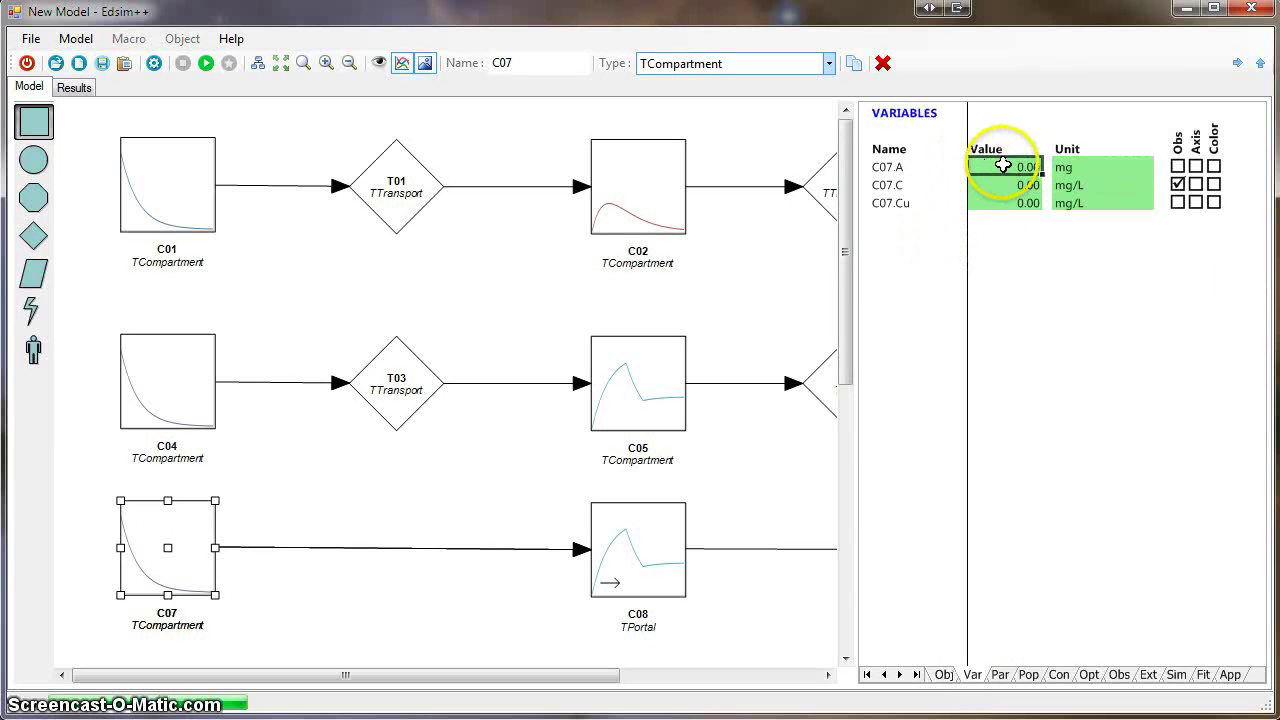
pyautogui.write('100')
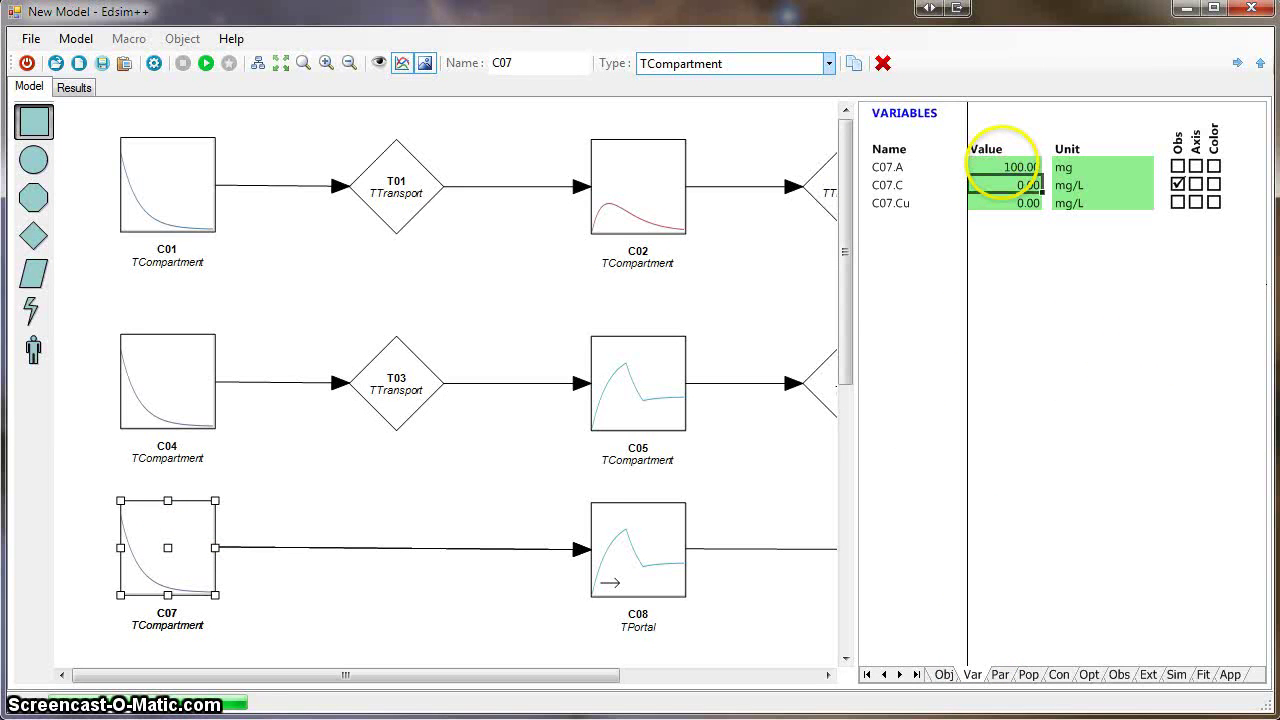
pyautogui.click(476, 605)
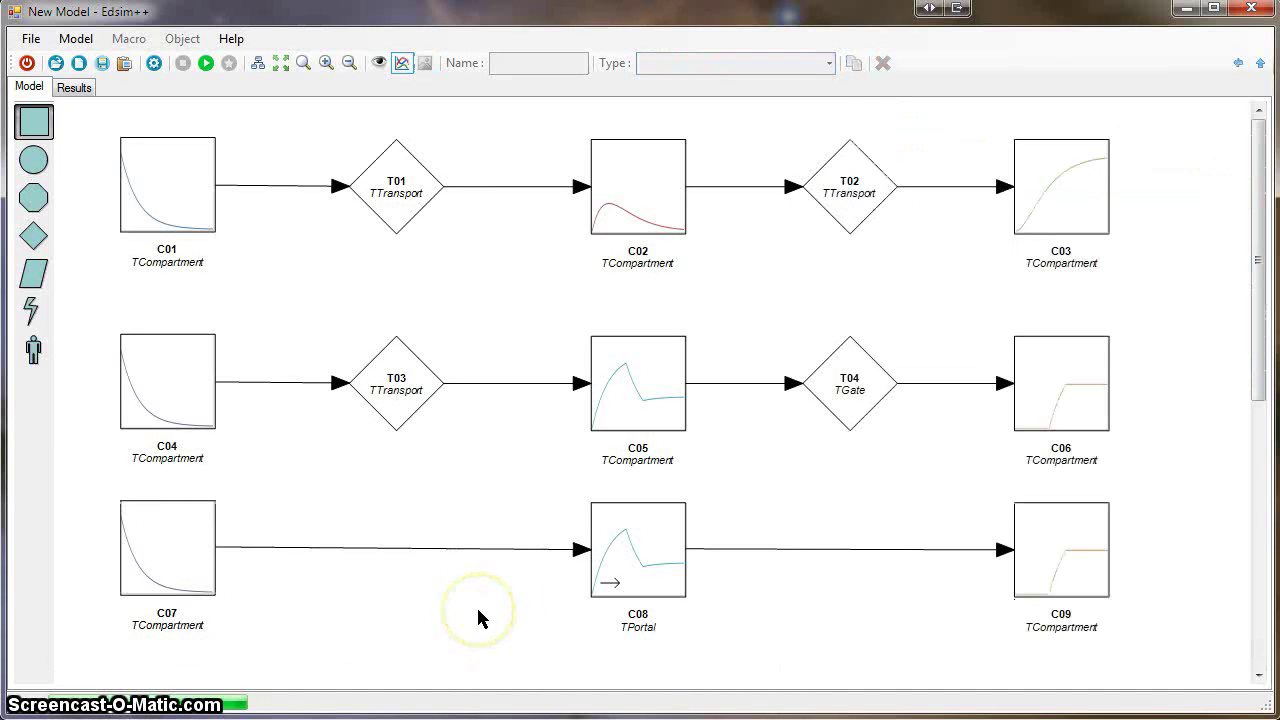
# Set the parameter C08.k of portal C08 to 0.1 1/h and run the simulation.
pyautogui.click(643, 571)
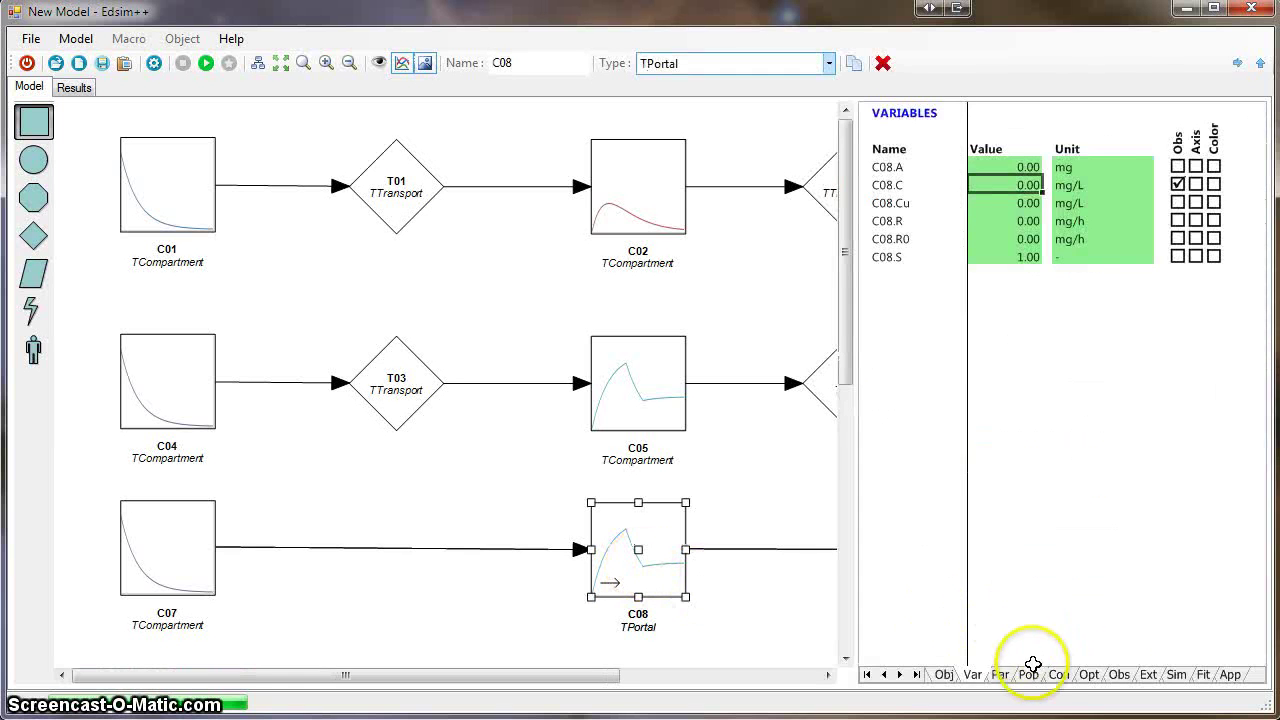
pyautogui.click(1000, 675)
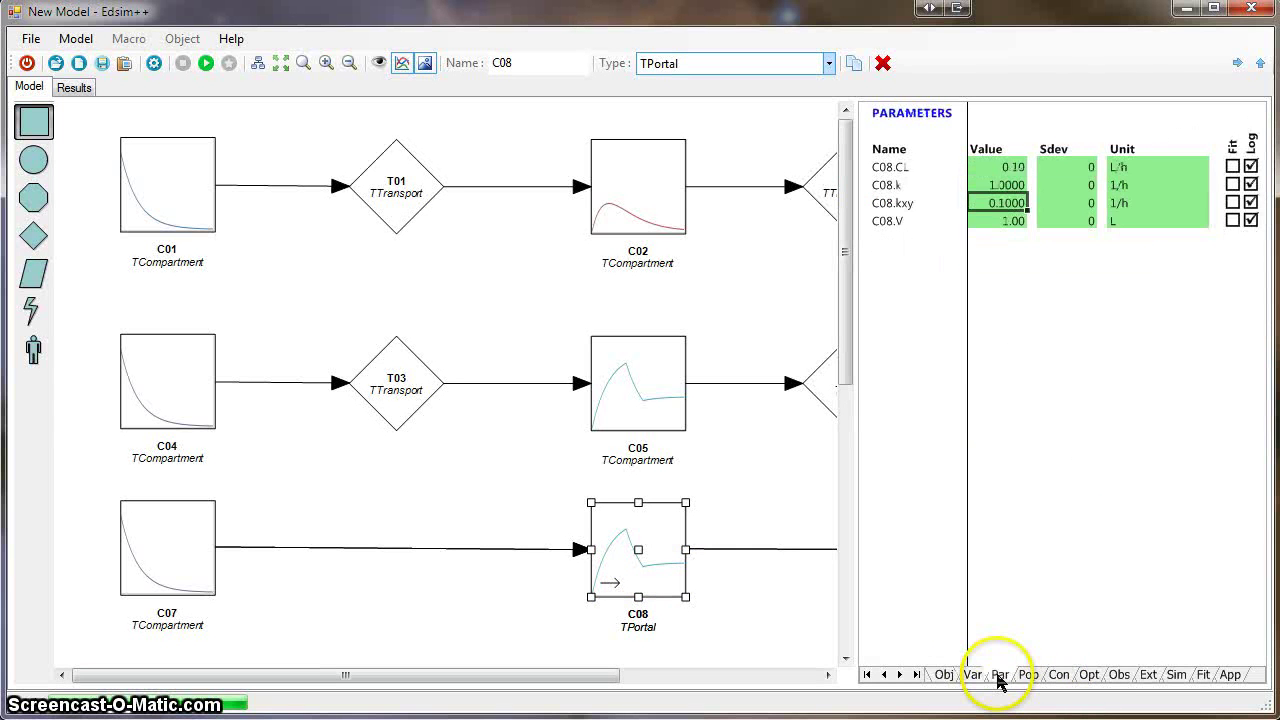
pyautogui.click(1002, 184)
pyautogui.write('0.1')
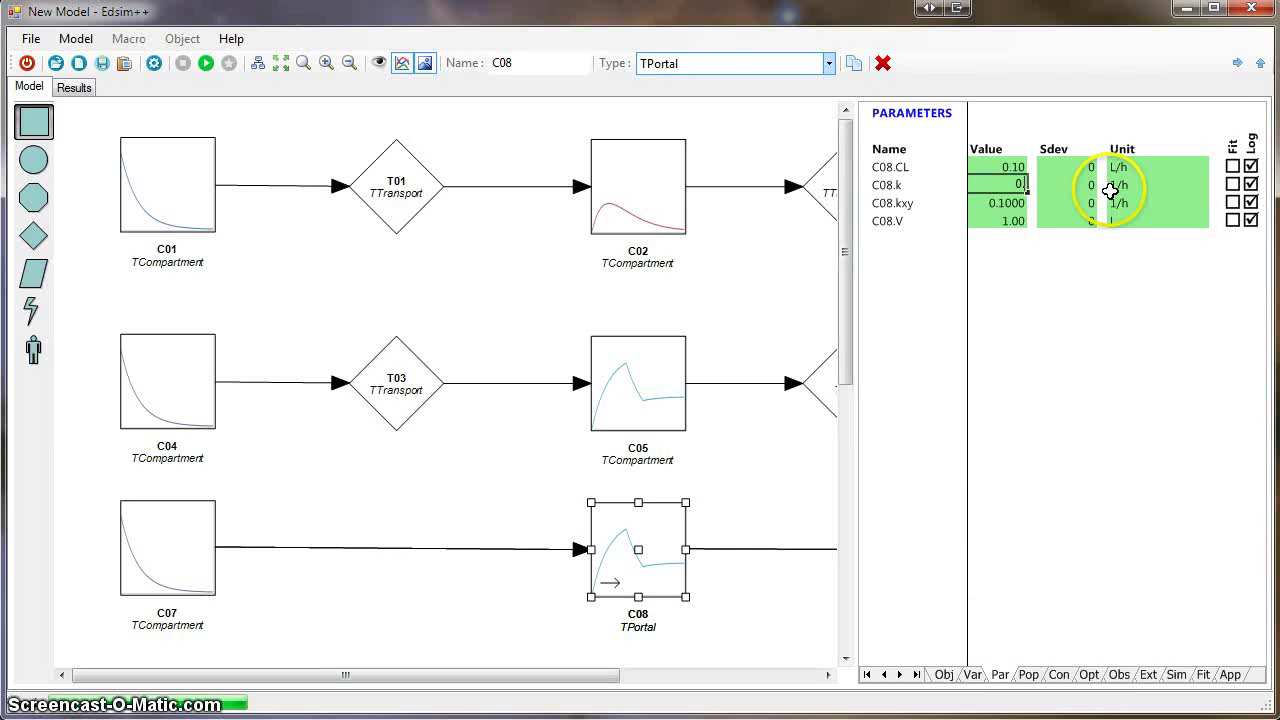
pyautogui.press('Return')
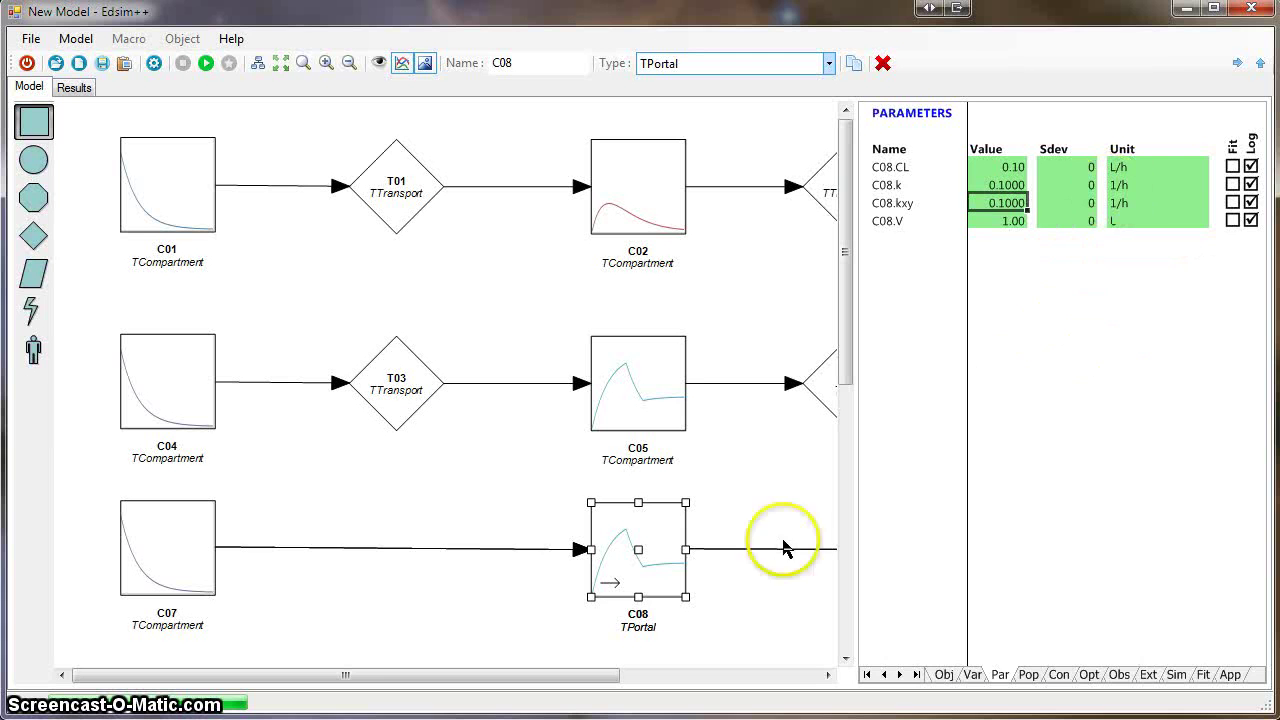
pyautogui.click(767, 606)
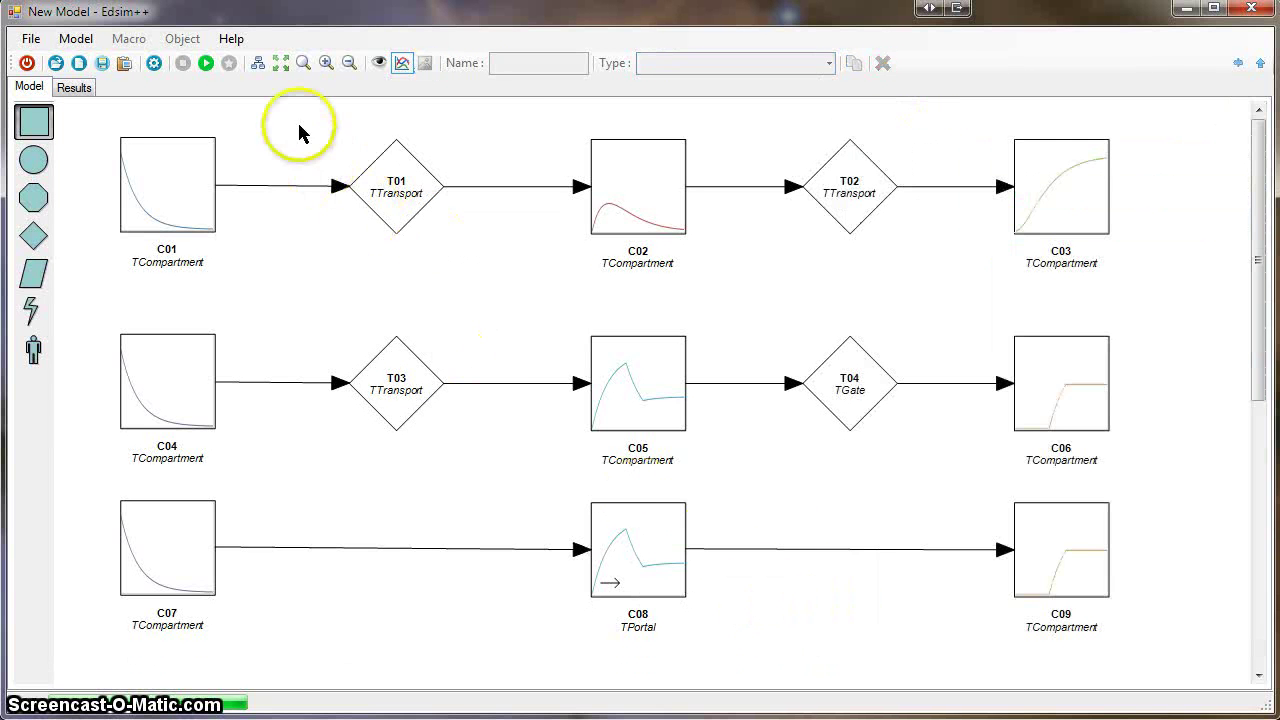
pyautogui.click(206, 64)
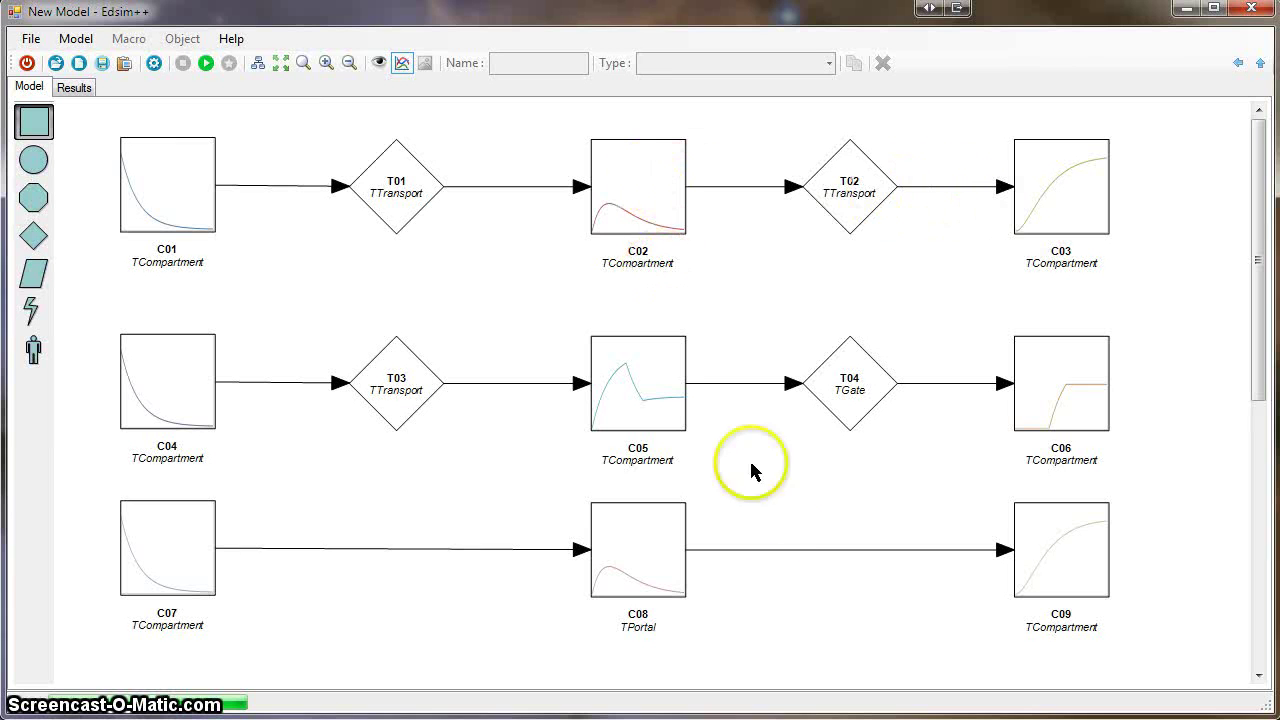
# Set the constant C08.S0 of portal C08 to 0.
pyautogui.click(665, 578)
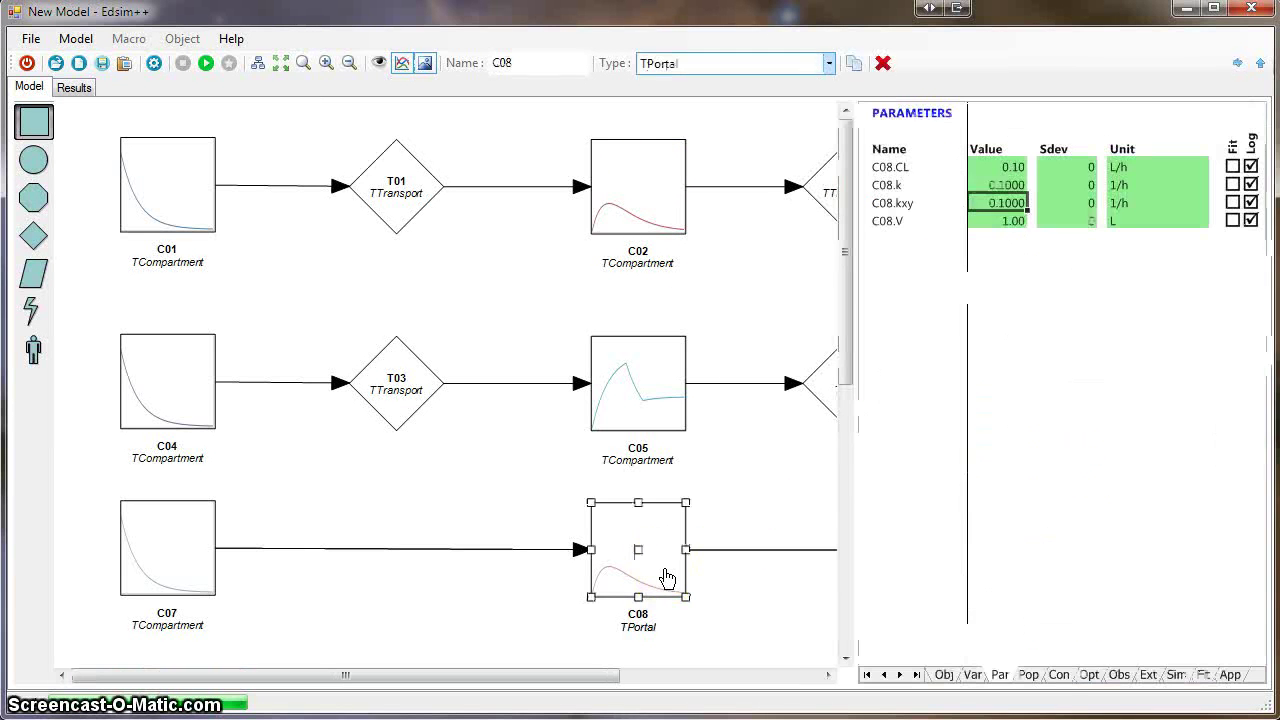
pyautogui.click(1058, 674)
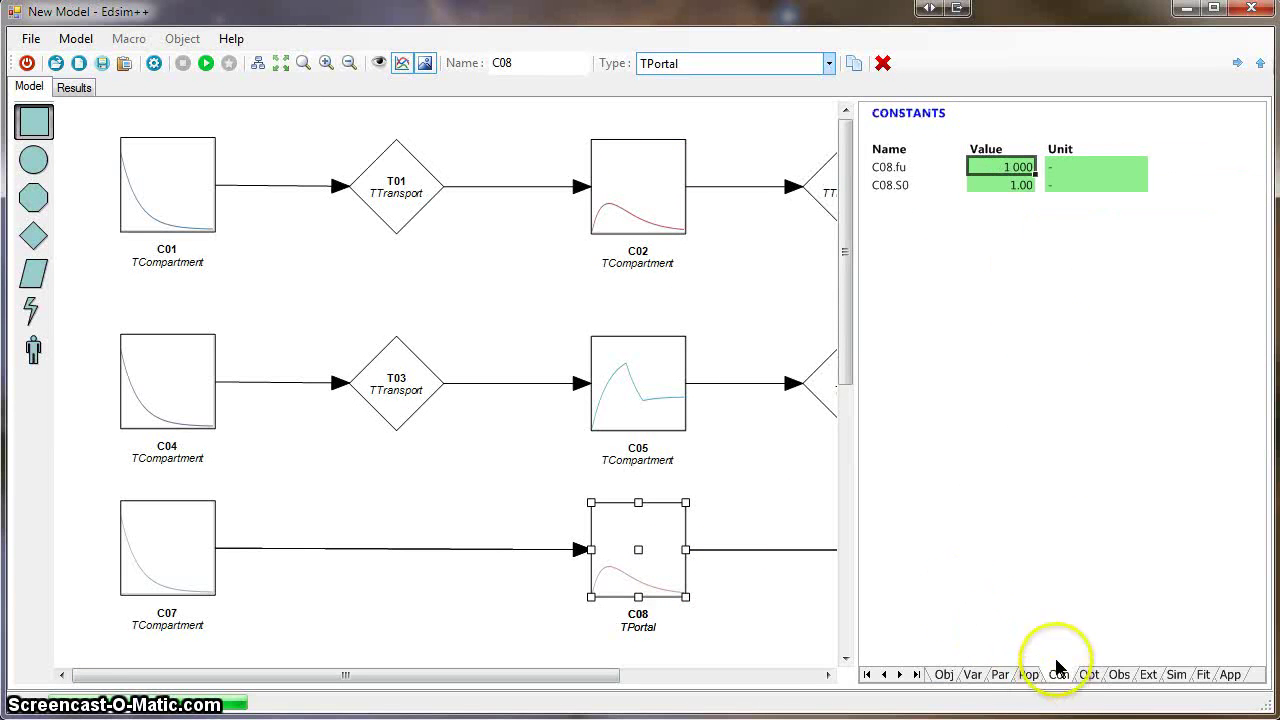
pyautogui.click(1005, 184)
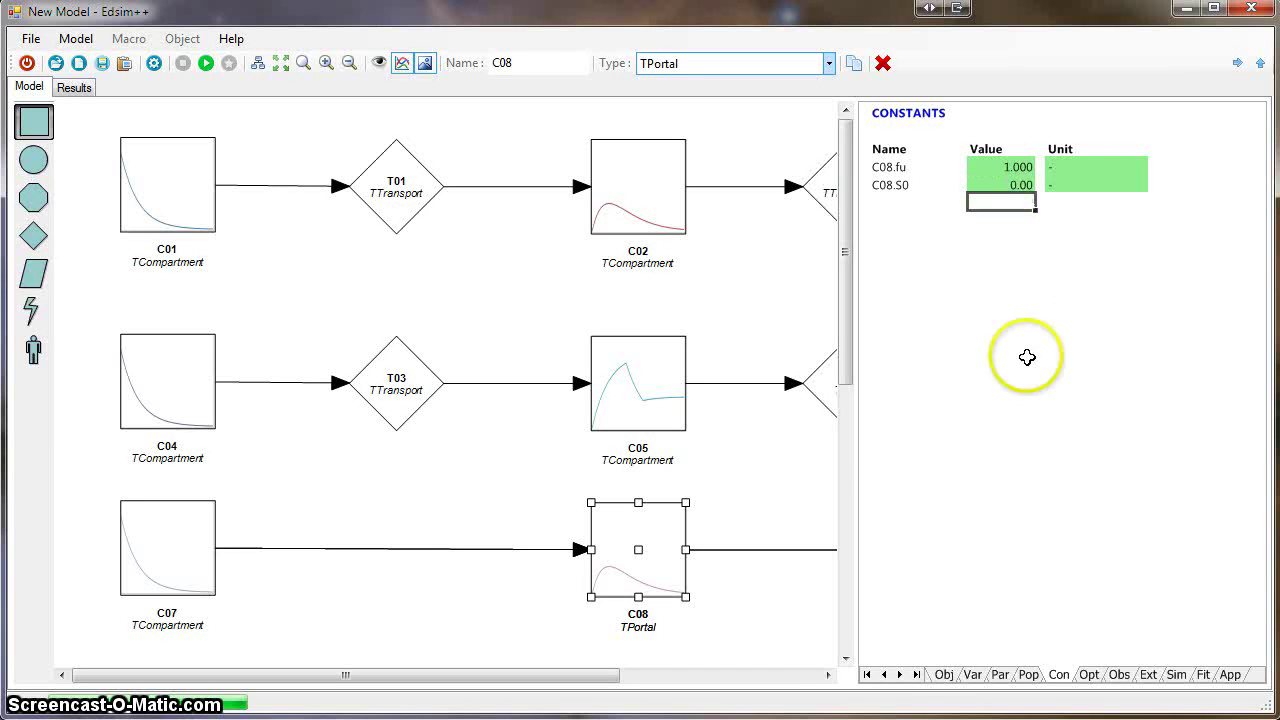
# Give portal C08 an event with Eval 1, Tnul 20 h and Tdur 12 h.
pyautogui.click(938, 675)
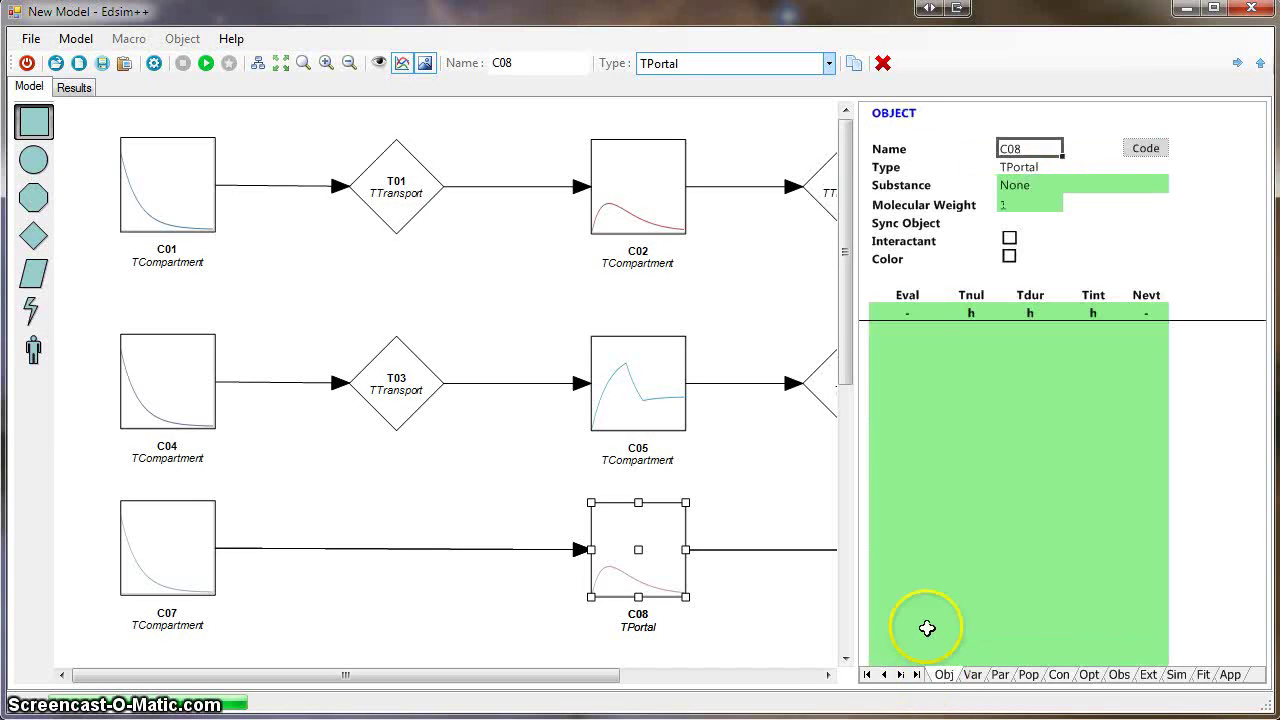
pyautogui.click(906, 332)
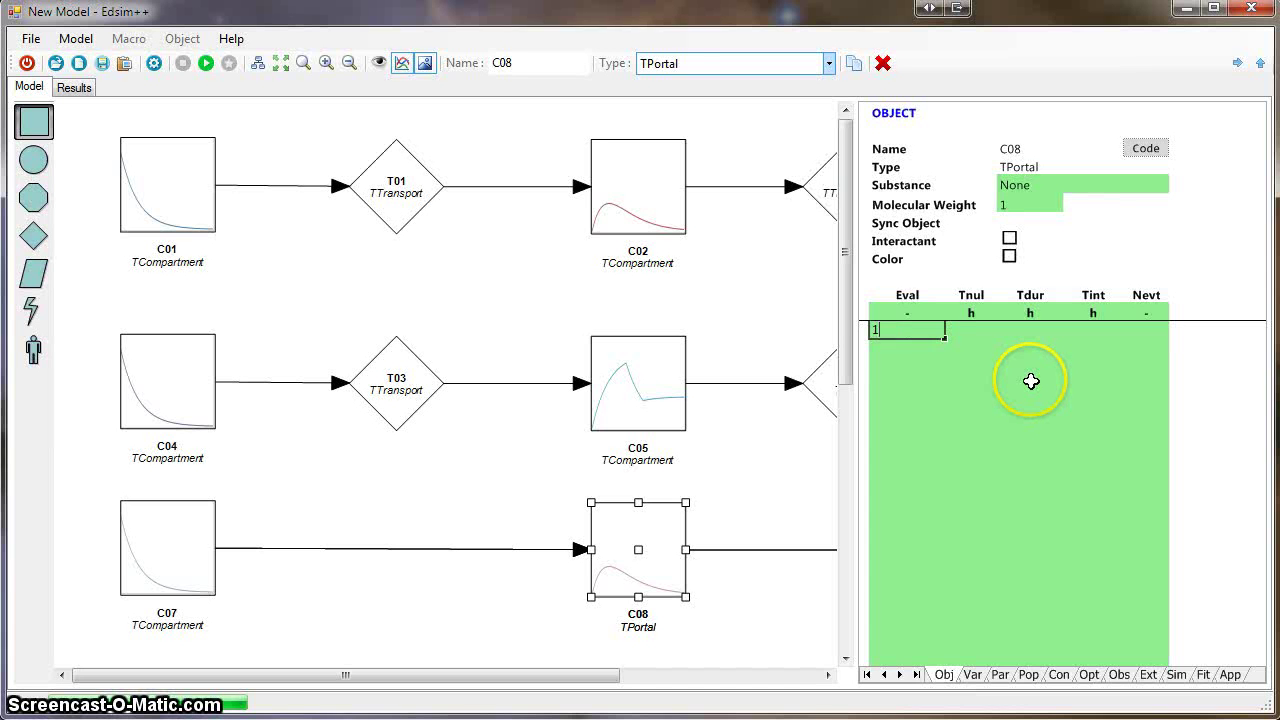
pyautogui.press('Tab')
pyautogui.write('20')
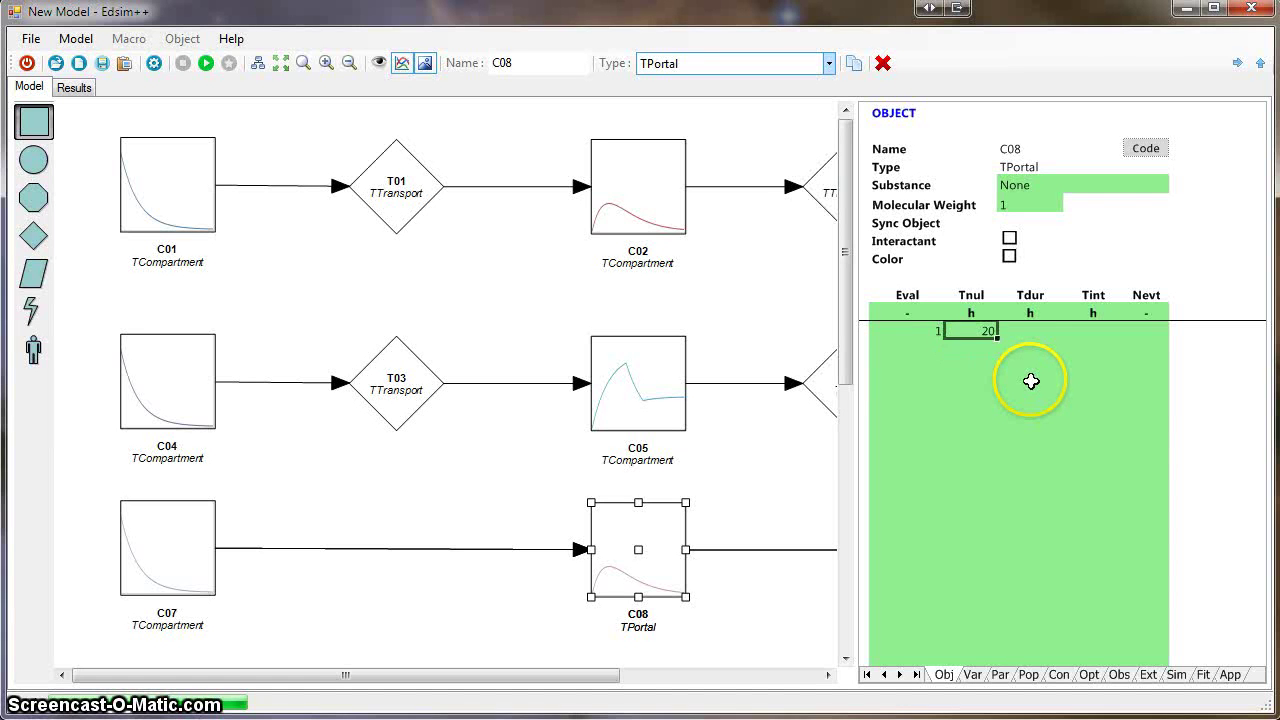
pyautogui.press('Tab')
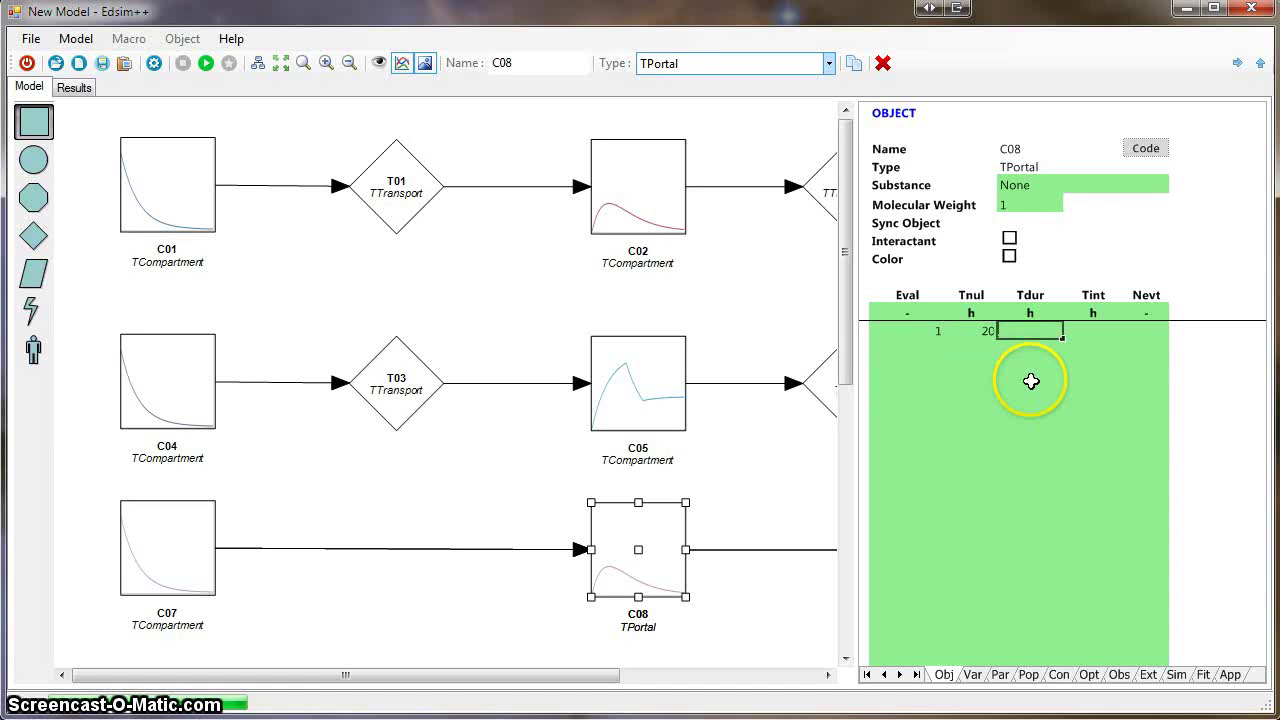
pyautogui.write('12')
pyautogui.press('Return')
pyautogui.click(349, 613)
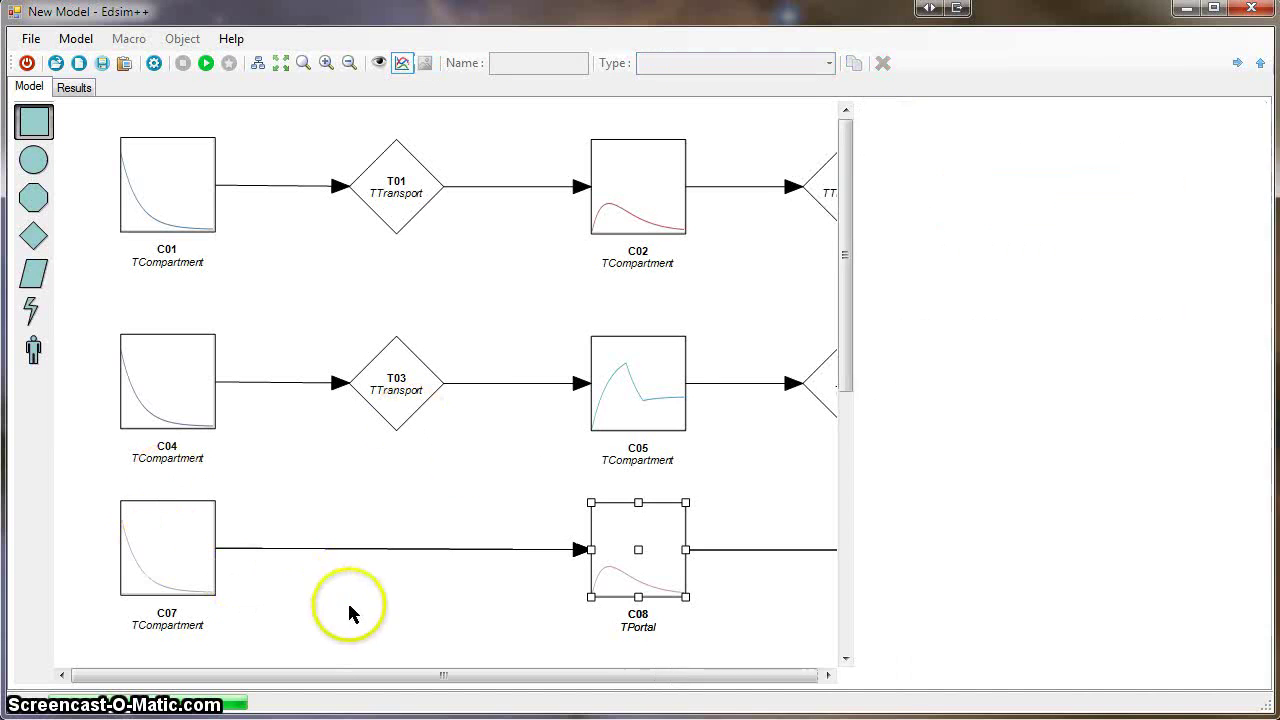
# Run the simulation of the model with the timed event on portal C08.
pyautogui.click(208, 65)
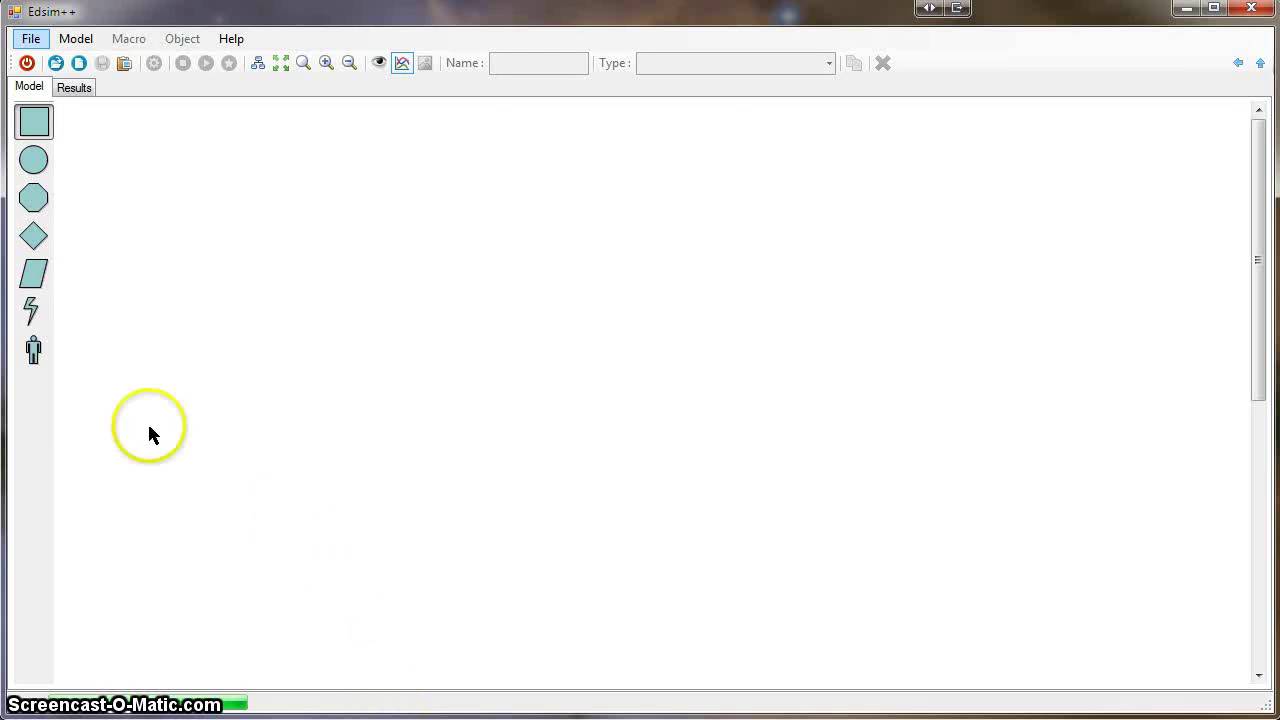
# Place two compartments, C01 and C02, side by side in a new model, both of type TCompartment.
pyautogui.moveTo(38, 128); pyautogui.dragTo(259, 337)
pyautogui.moveTo(34, 122); pyautogui.dragTo(732, 338)
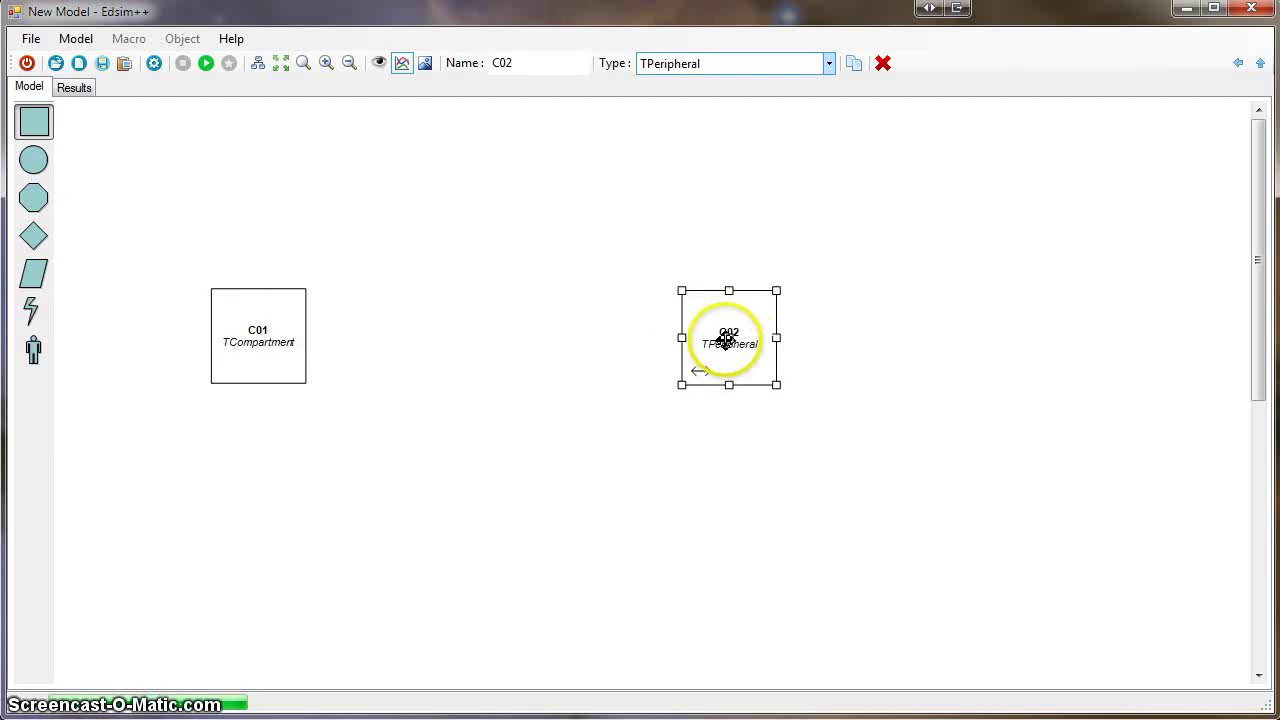
pyautogui.click(758, 63)
pyautogui.click(750, 83)
pyautogui.click(691, 198)
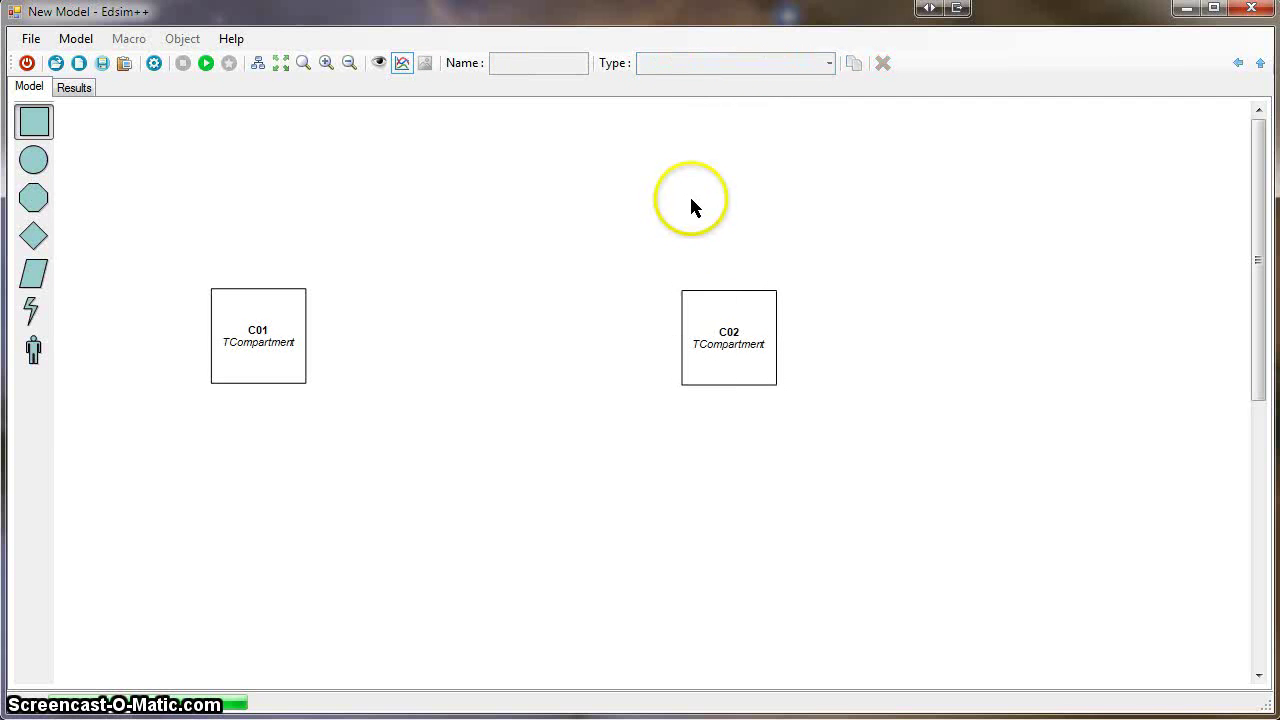
# Add TTransport objects T01 below and T02 above the compartments, linking C01 to C02 through T01 and back through T02.
pyautogui.moveTo(33, 245); pyautogui.dragTo(470, 520)
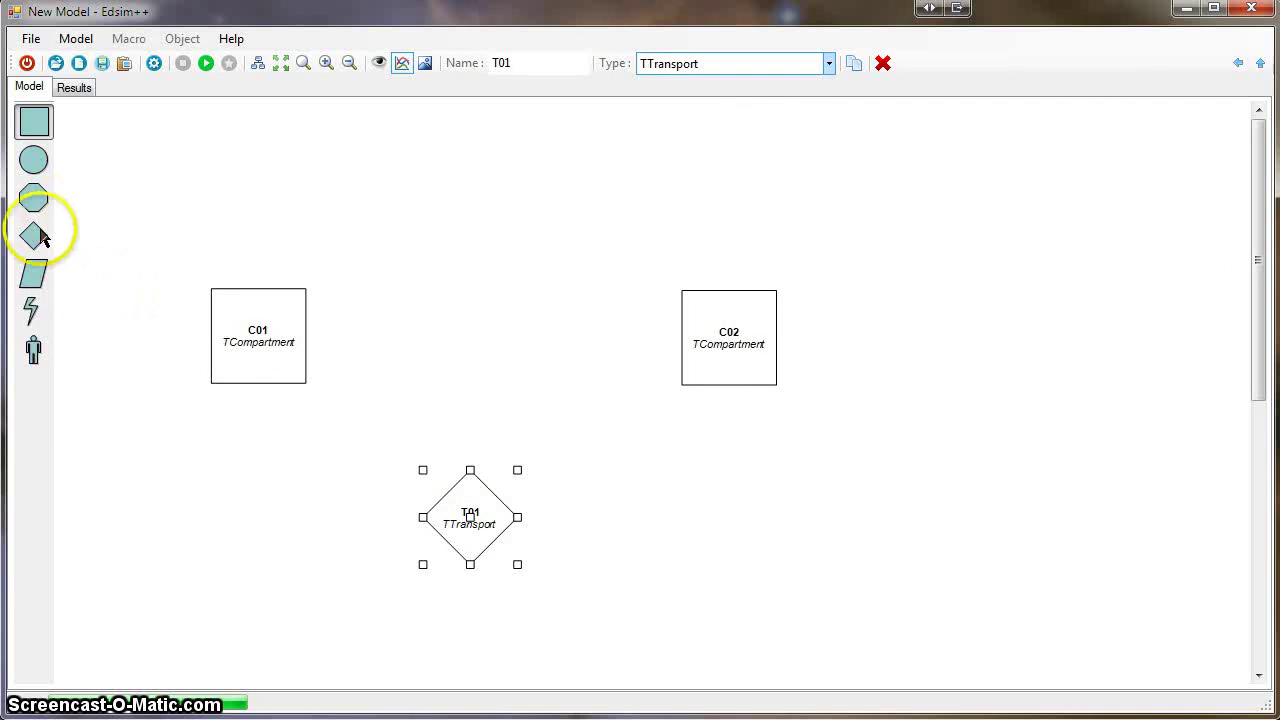
pyautogui.moveTo(33, 236); pyautogui.dragTo(485, 172)
pyautogui.moveTo(280, 360)
pyautogui.mouseDown()
pyautogui.moveTo(429, 514)
pyautogui.moveTo(470, 535)
pyautogui.moveTo(731, 343)
pyautogui.moveTo(485, 185)
pyautogui.moveTo(449, 194)
pyautogui.moveTo(278, 335)
pyautogui.mouseUp()
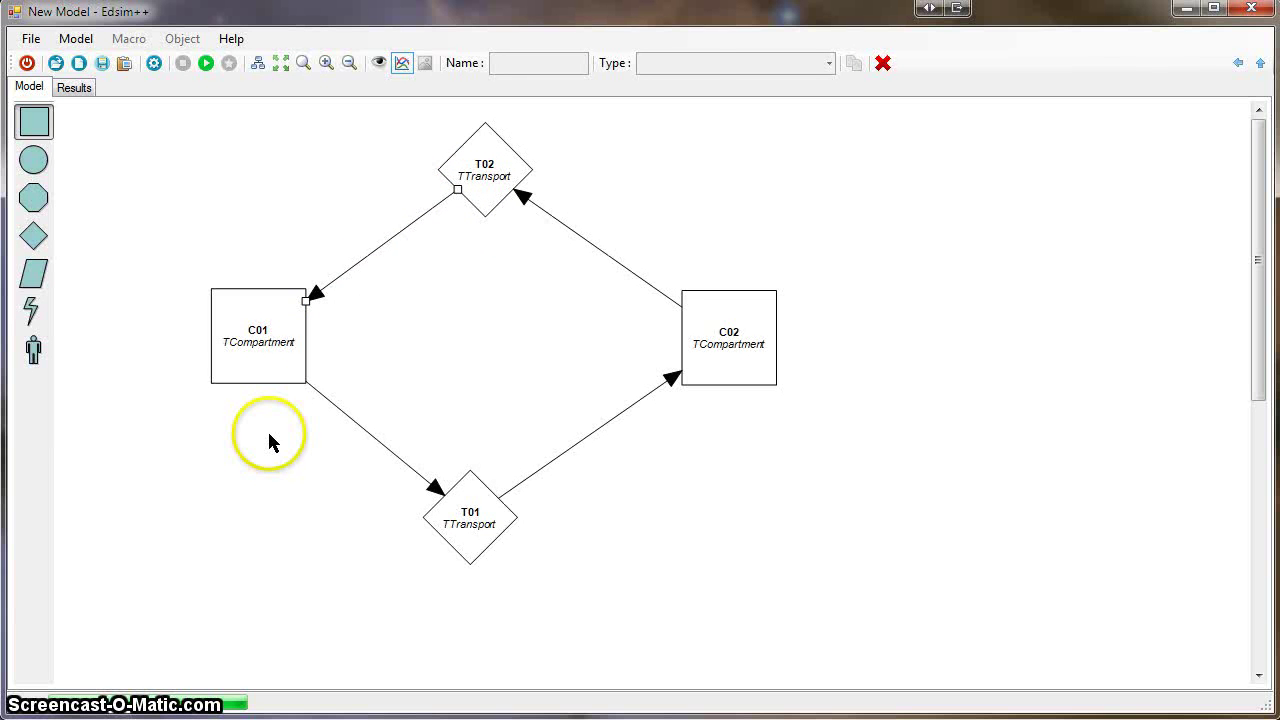
# Set the initial amount C01.A of compartment C01 to 100 mg.
pyautogui.click(257, 366)
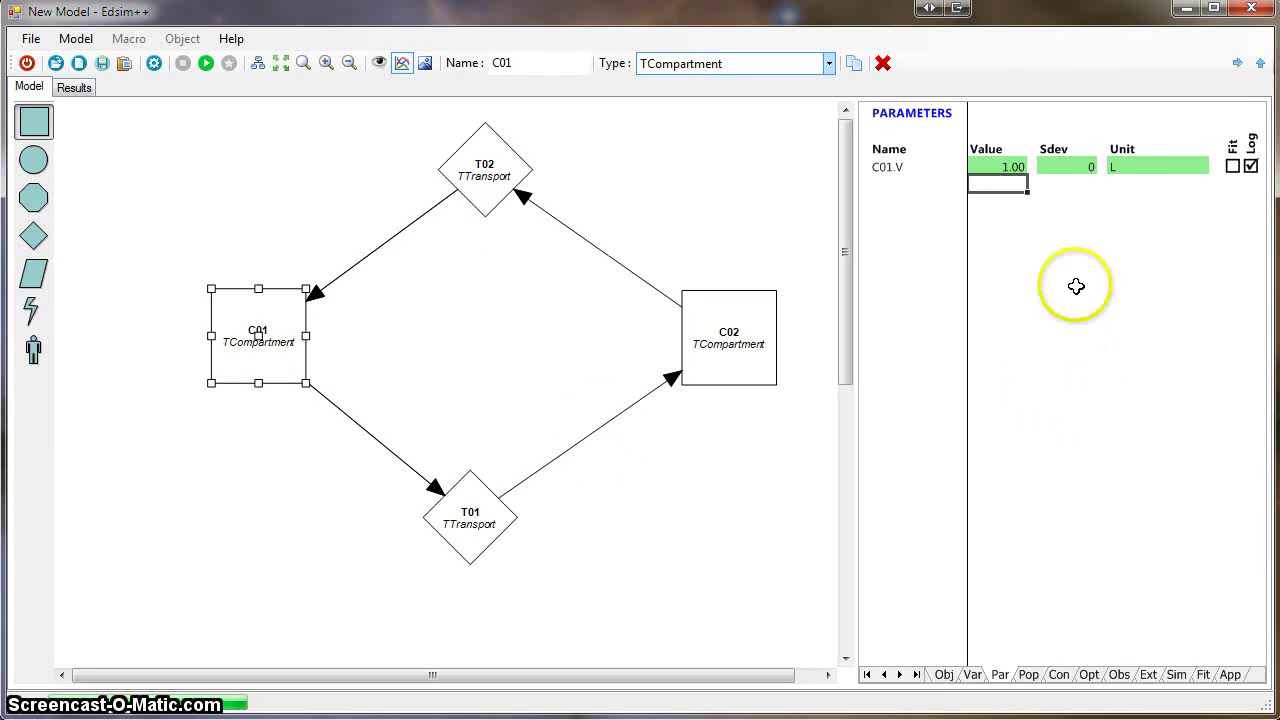
pyautogui.click(971, 676)
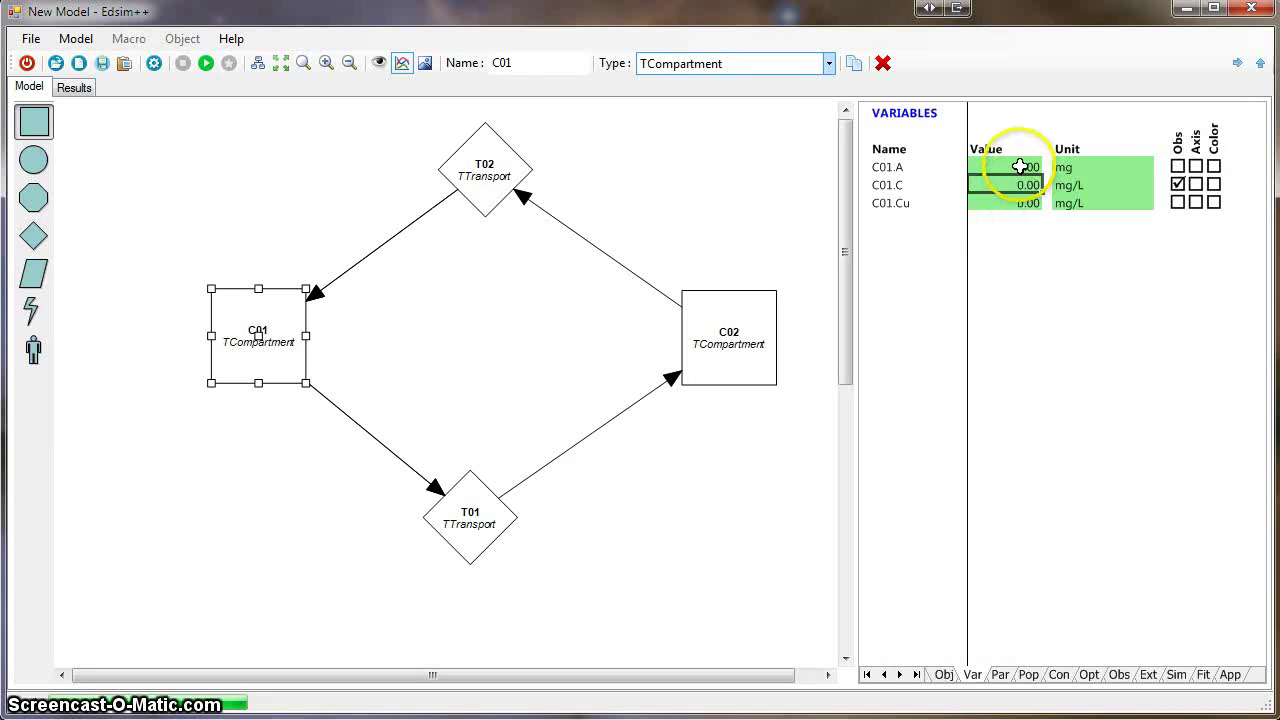
pyautogui.click(1019, 166)
pyautogui.write('100')
pyautogui.press('Return')
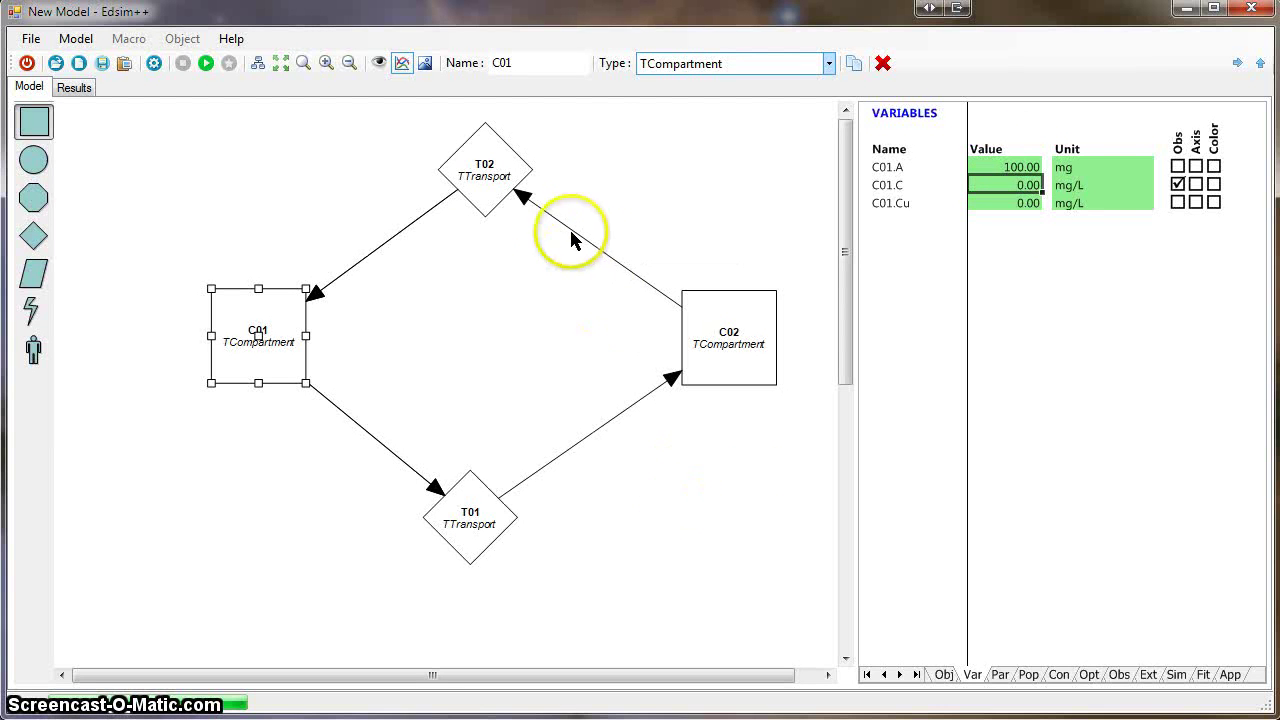
# Set the parameter T02.kxy of the return transport T02 to 0.2 1/h.
pyautogui.click(484, 175)
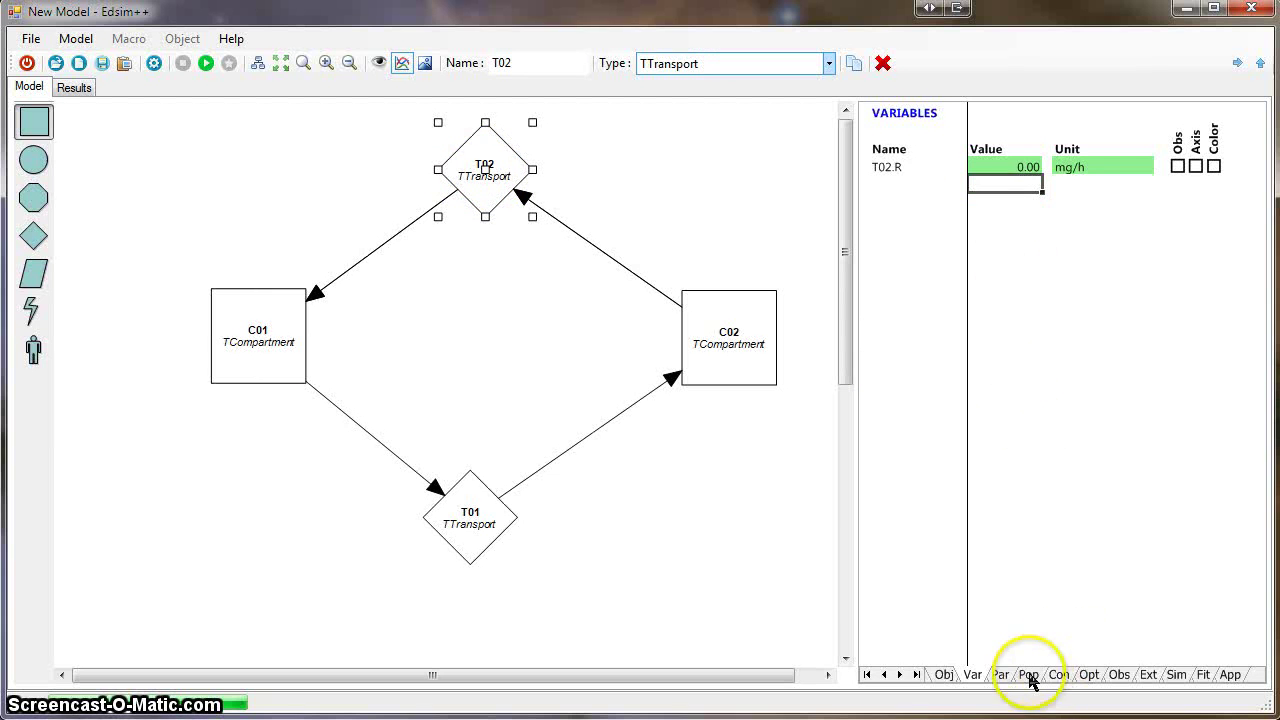
pyautogui.click(999, 674)
pyautogui.click(1014, 166)
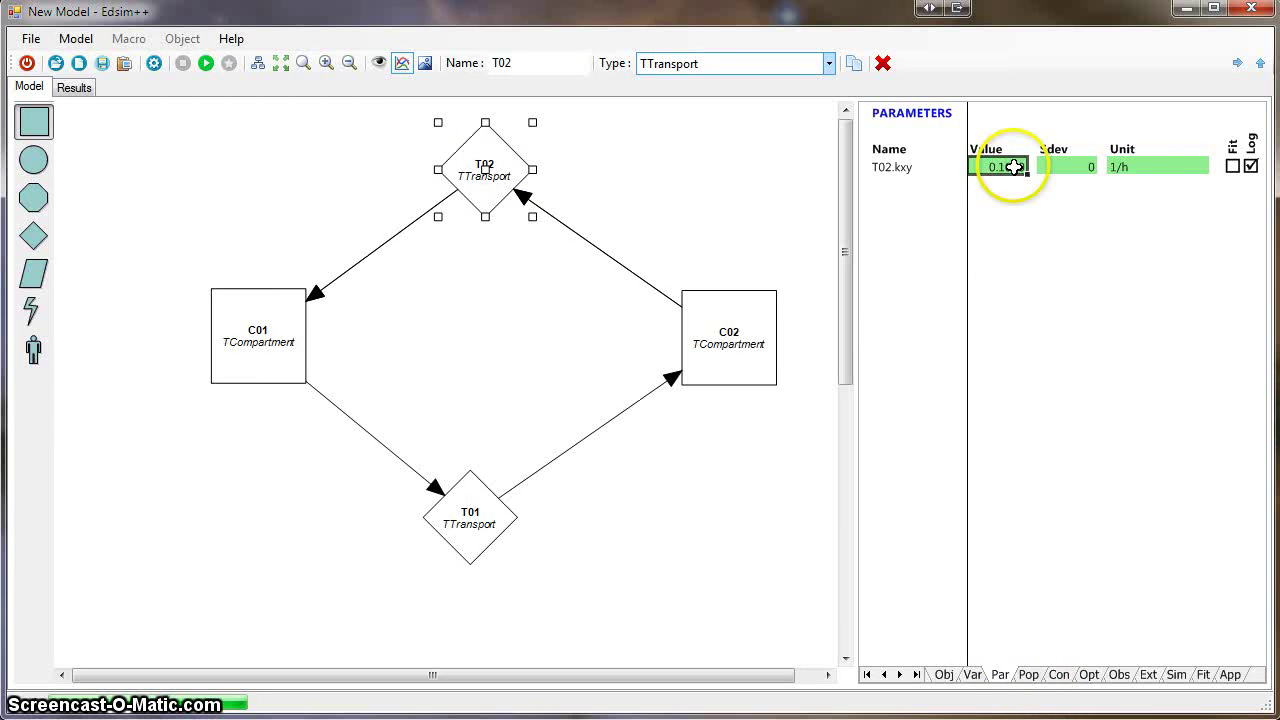
pyautogui.write('0.2')
pyautogui.press('Return')
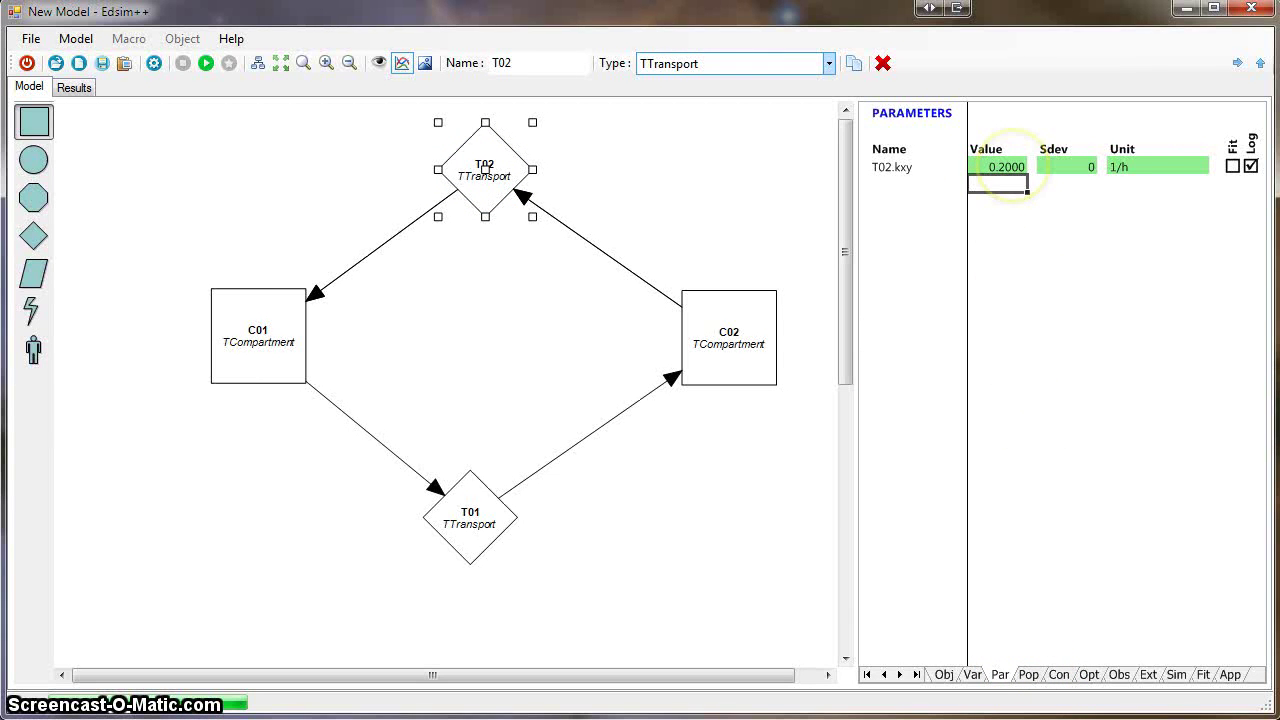
# Simulate the two-way transport model, view the concentration chart of both compartments and return to the model.
pyautogui.click(206, 64)
pyautogui.click(198, 157)
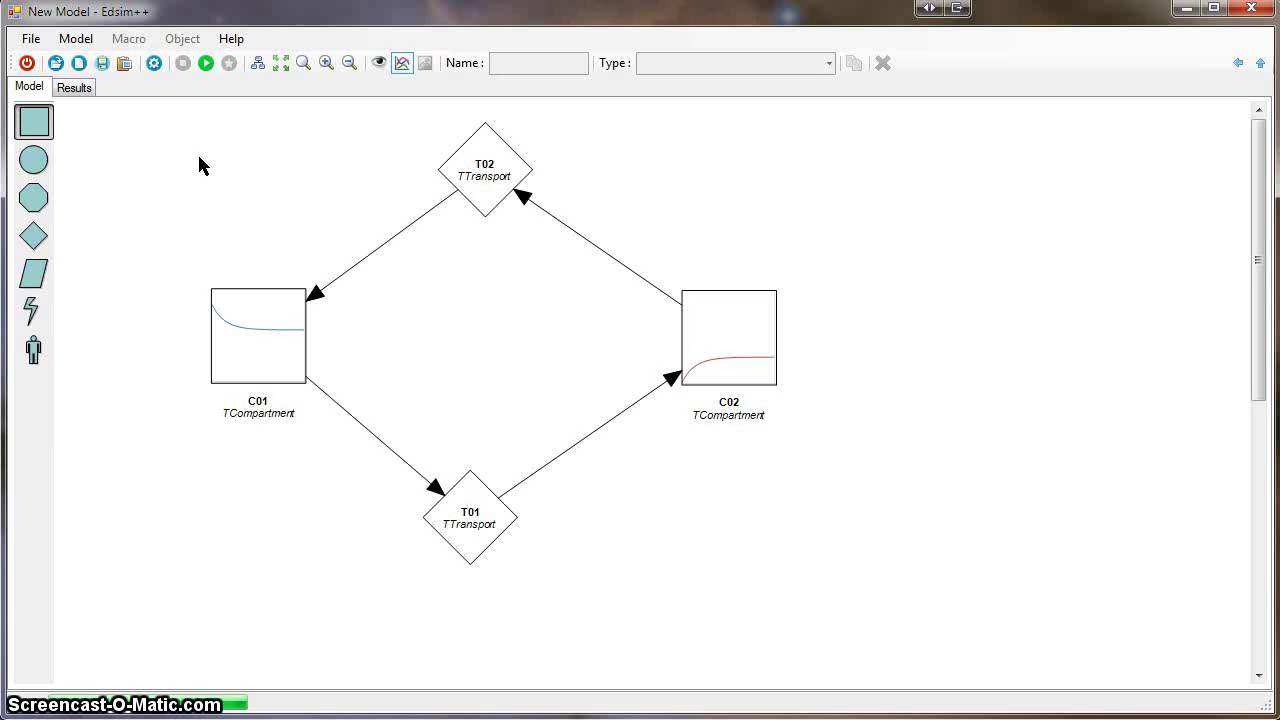
pyautogui.click(84, 91)
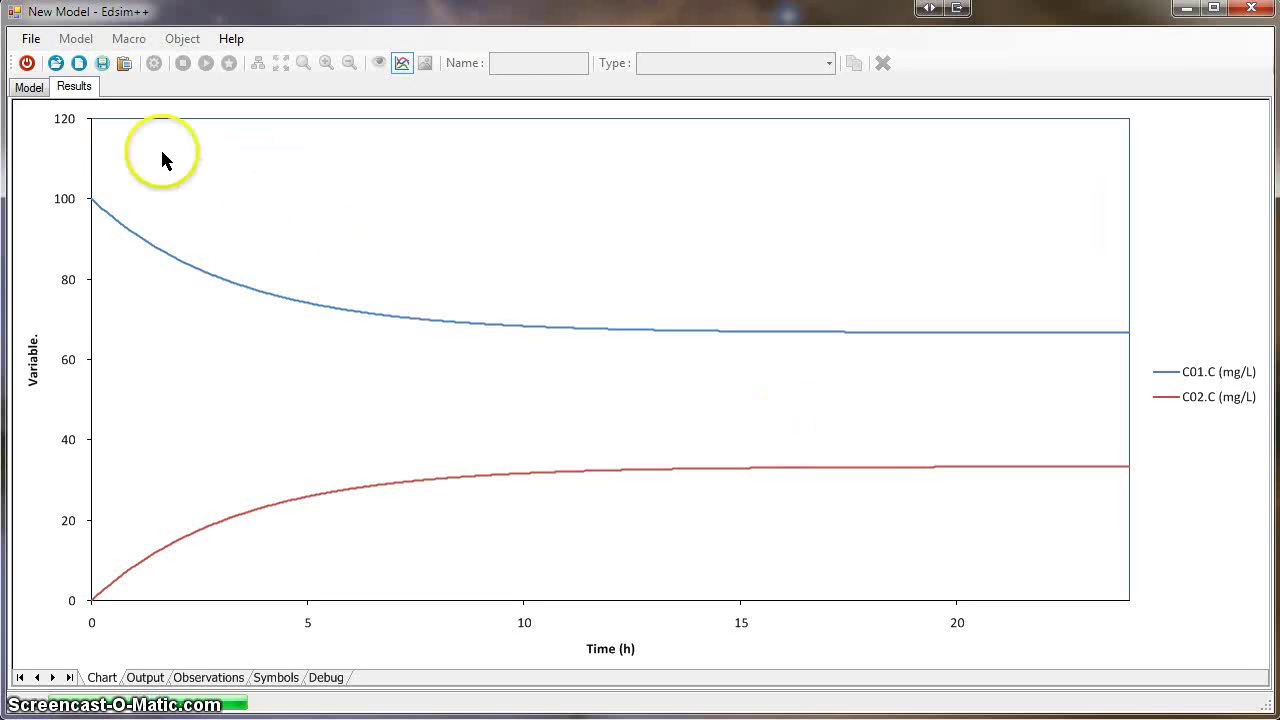
pyautogui.click(29, 87)
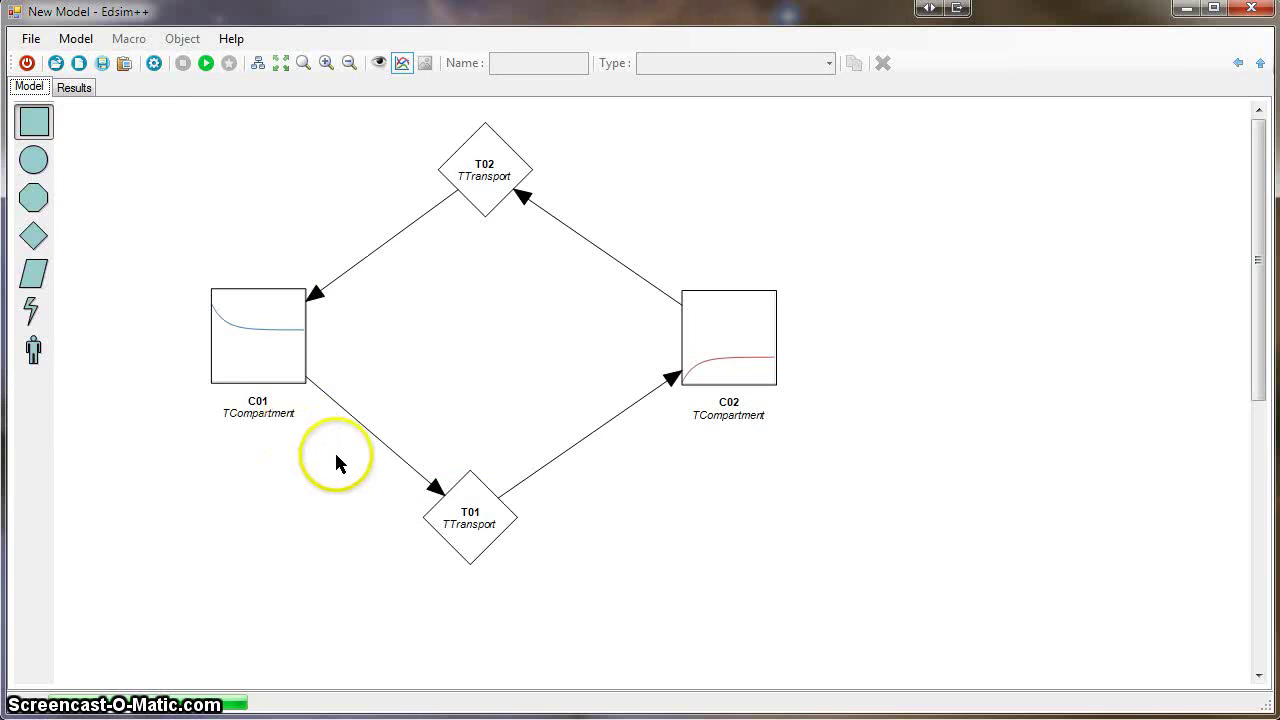
pyautogui.click(265, 372)
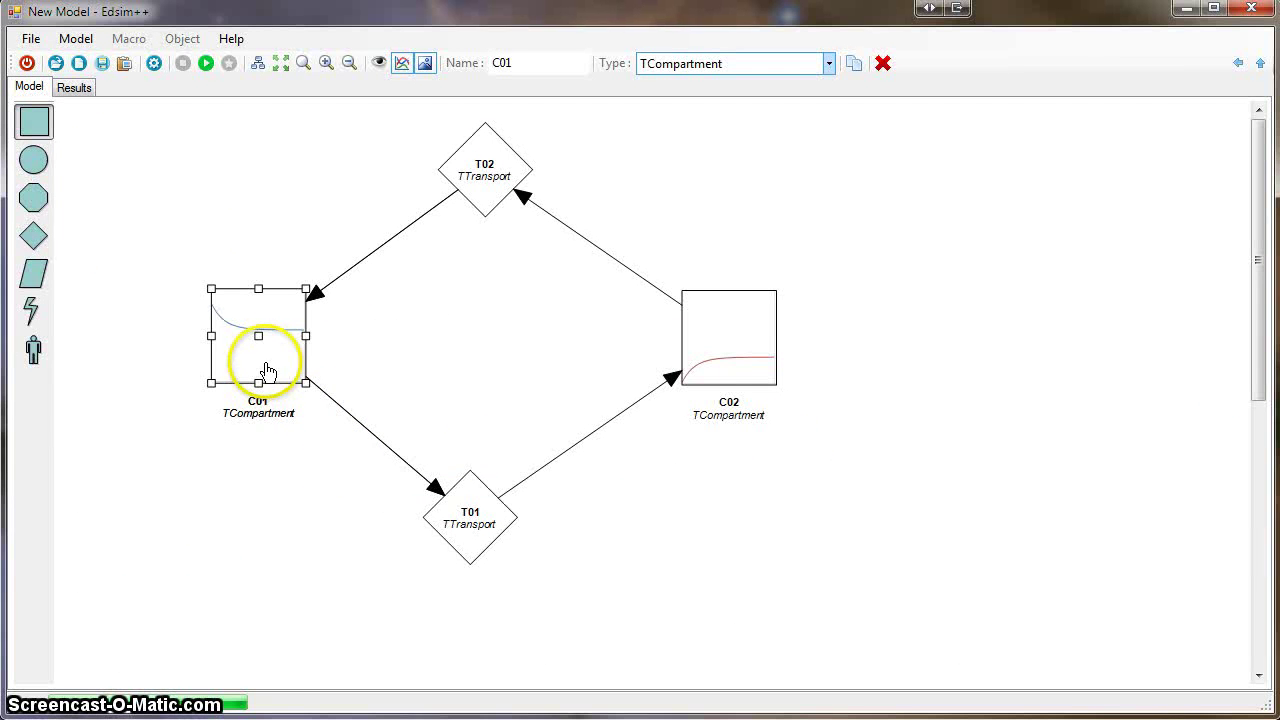
pyautogui.click(747, 364)
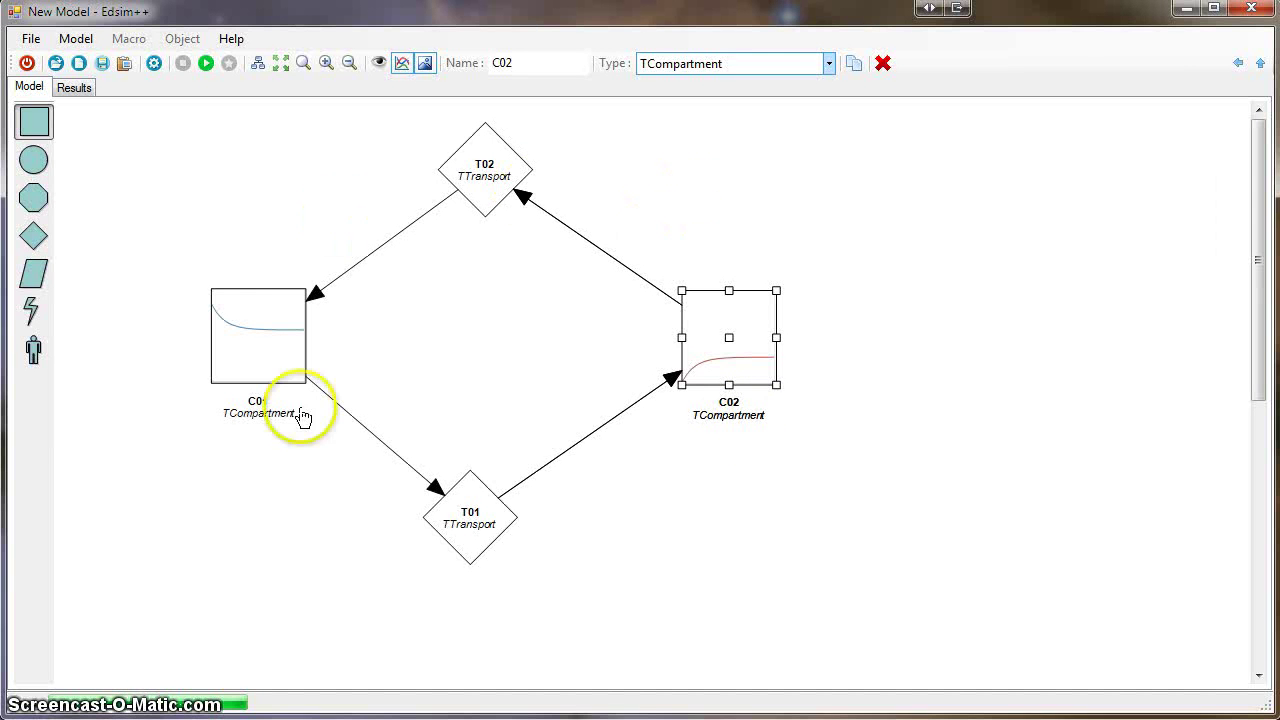
pyautogui.click(697, 618)
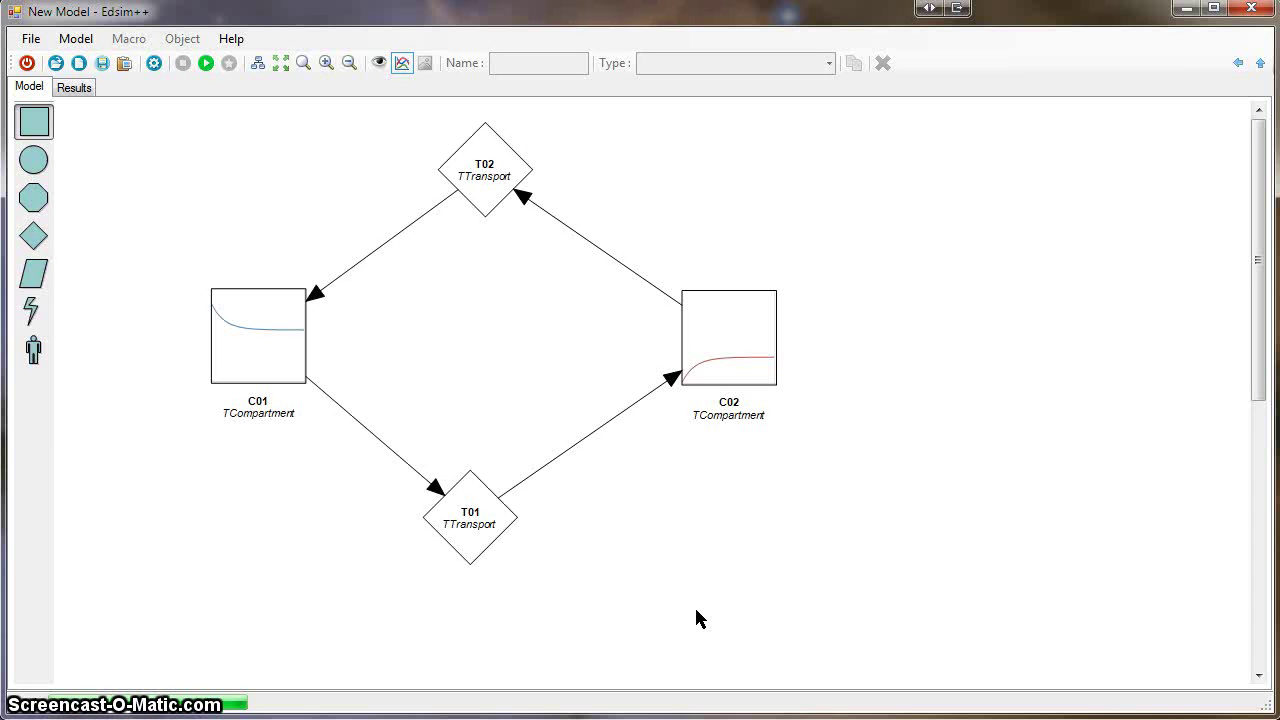
# Delete transport T02 and move T01 in line between compartments C01 and C02.
pyautogui.click(487, 200)
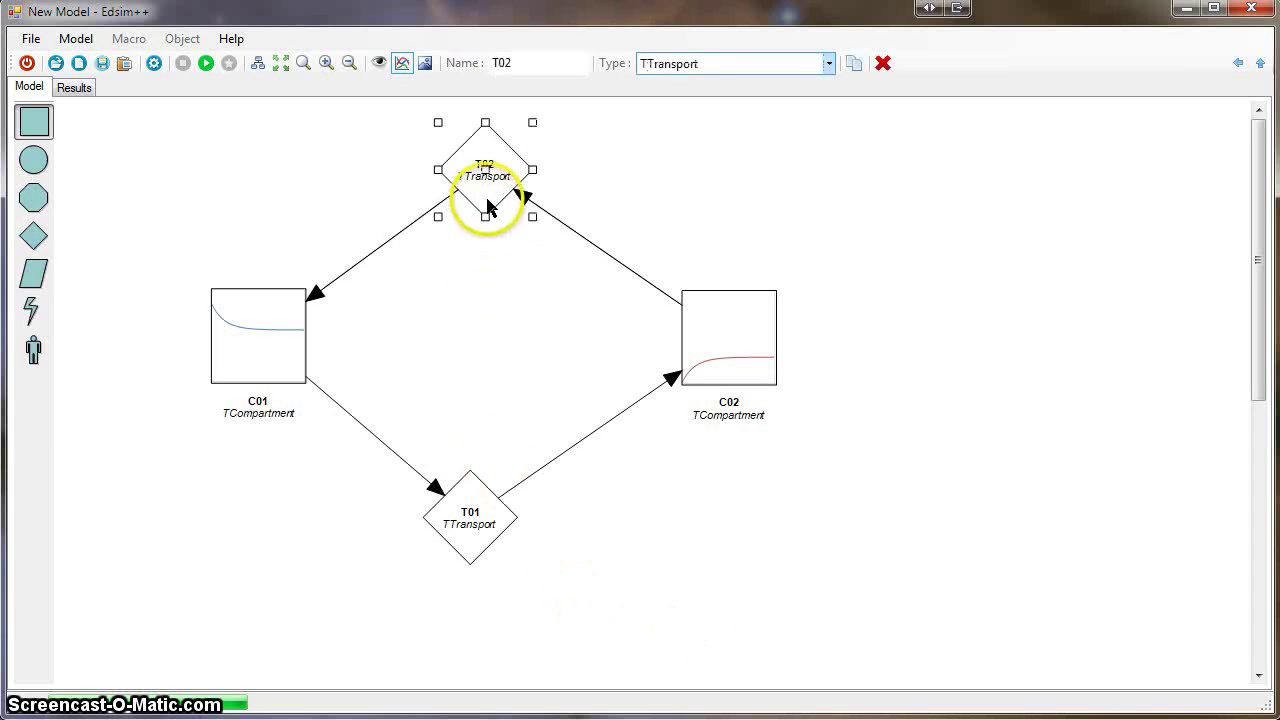
pyautogui.click(883, 63)
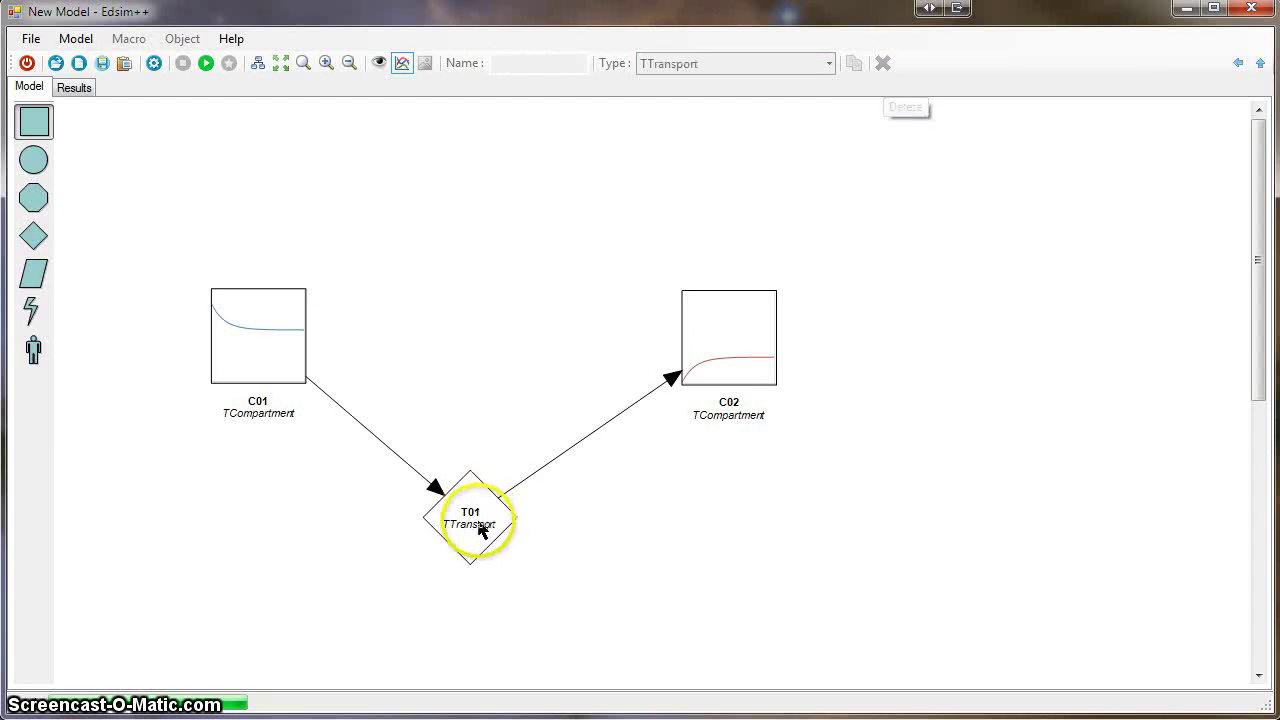
pyautogui.moveTo(475, 522); pyautogui.dragTo(487, 337)
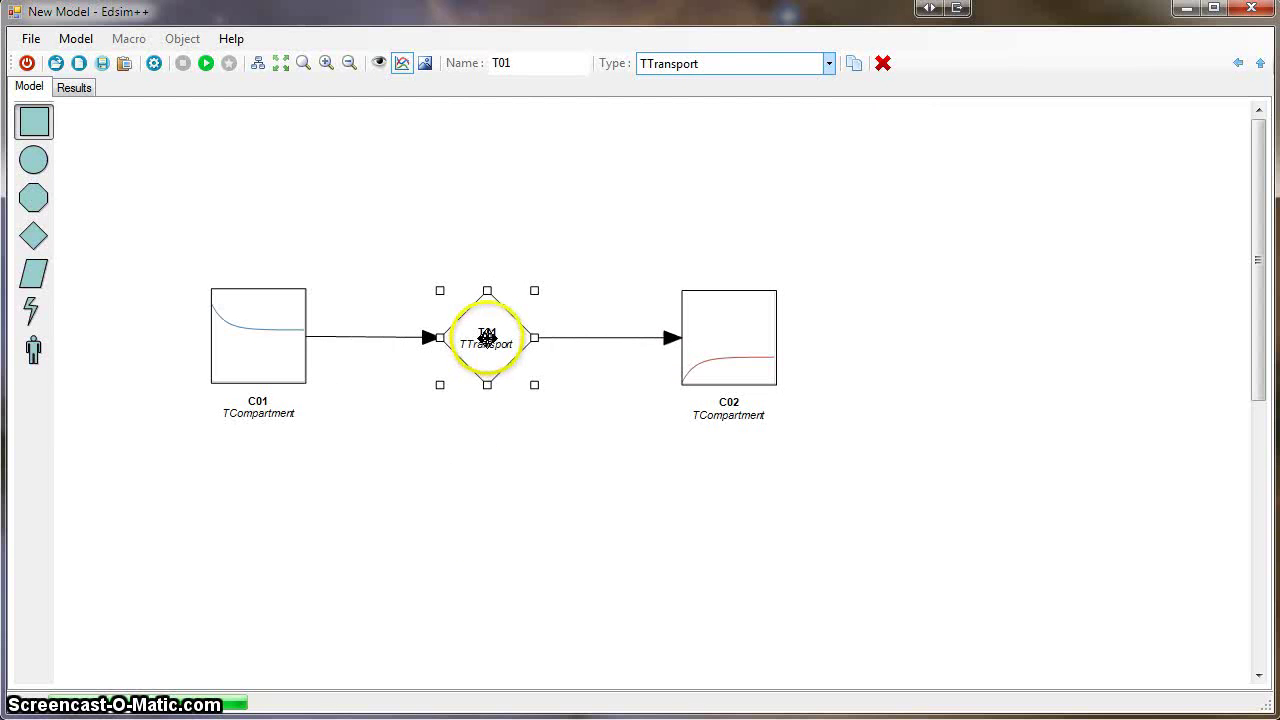
# Change the type of object T01 to TDistribution.
pyautogui.click(717, 65)
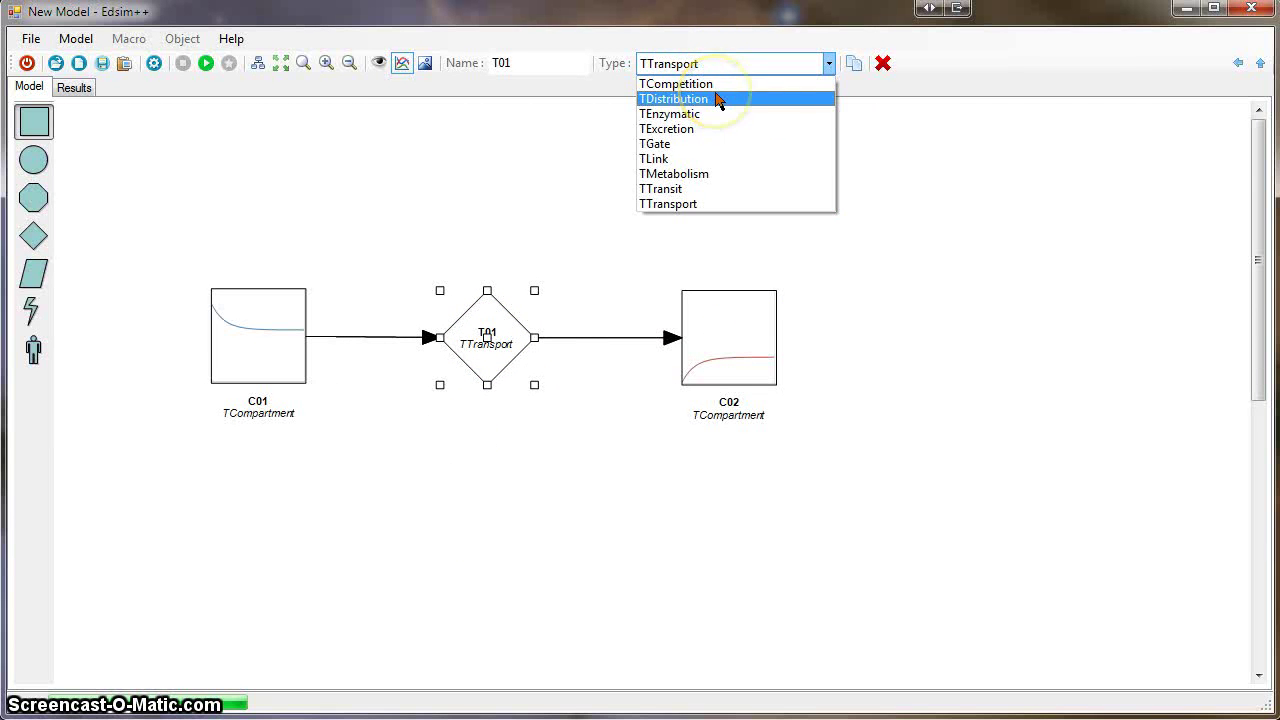
pyautogui.click(717, 100)
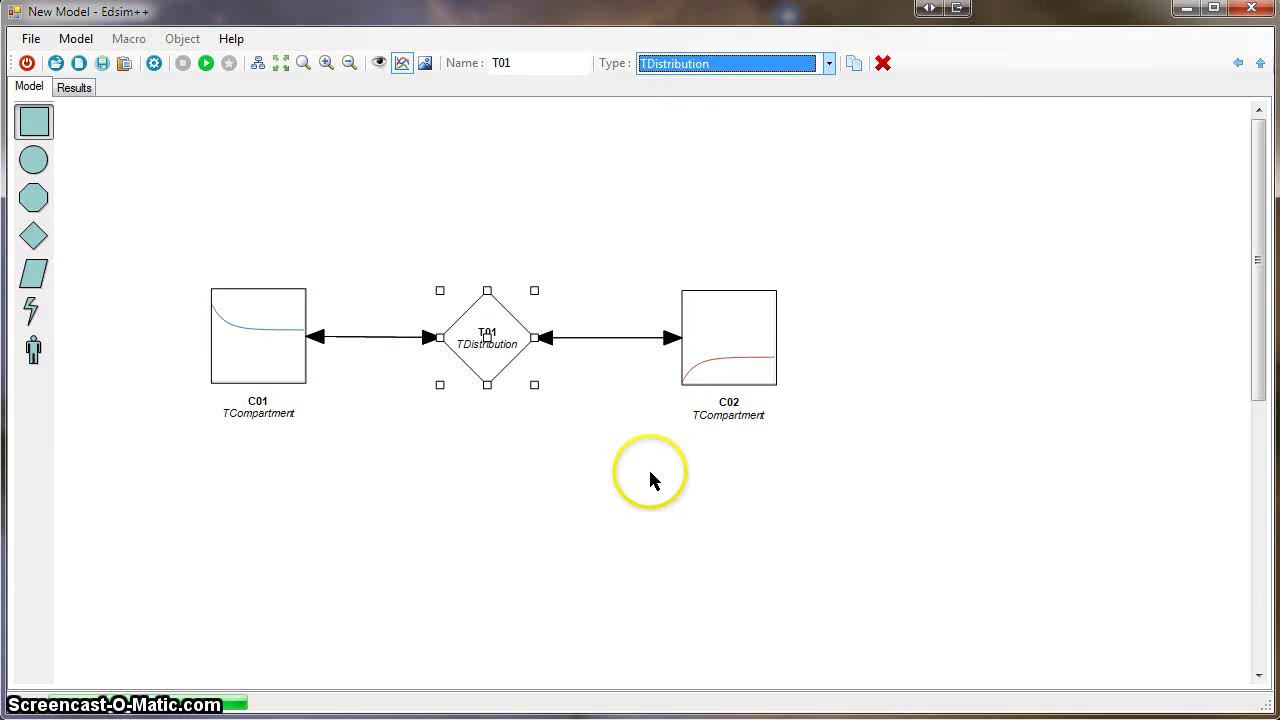
pyautogui.click(650, 480)
# Set the parameter T01.kyx of the distribution object T01 to 0.2 1/h.
pyautogui.click(493, 335)
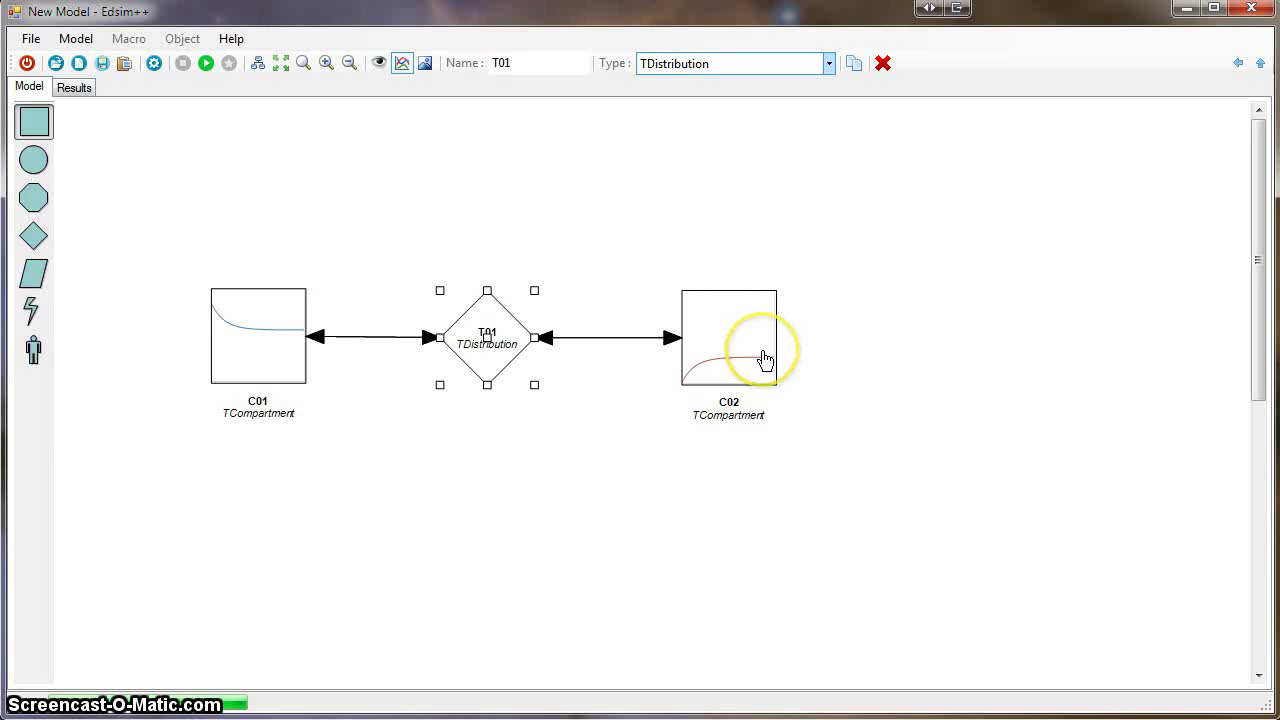
pyautogui.doubleClick(487, 350)
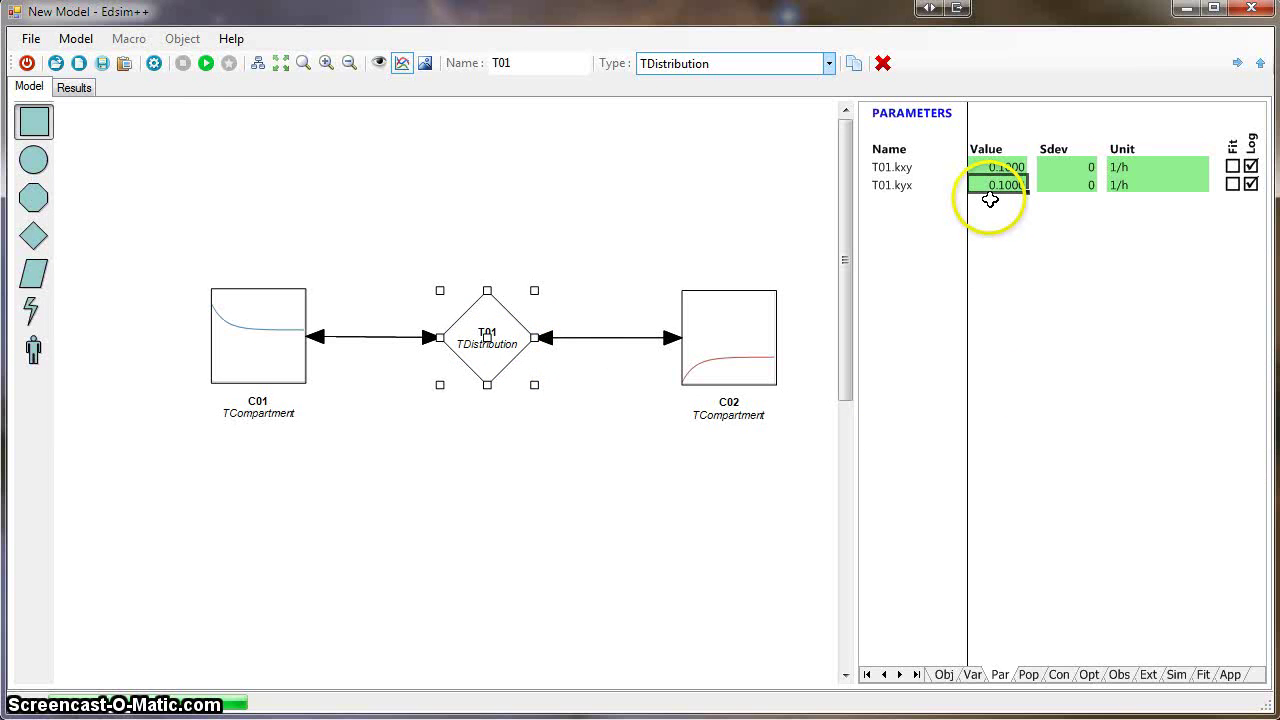
pyautogui.write('0.2')
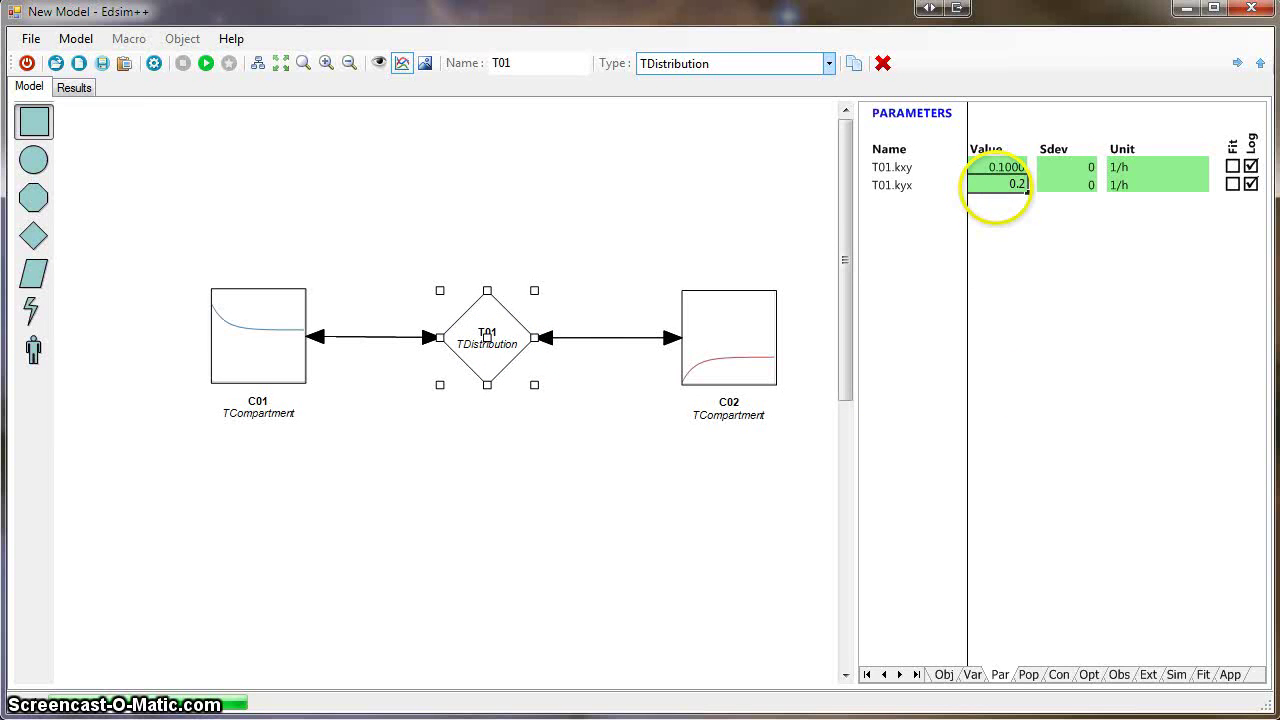
pyautogui.click(996, 198)
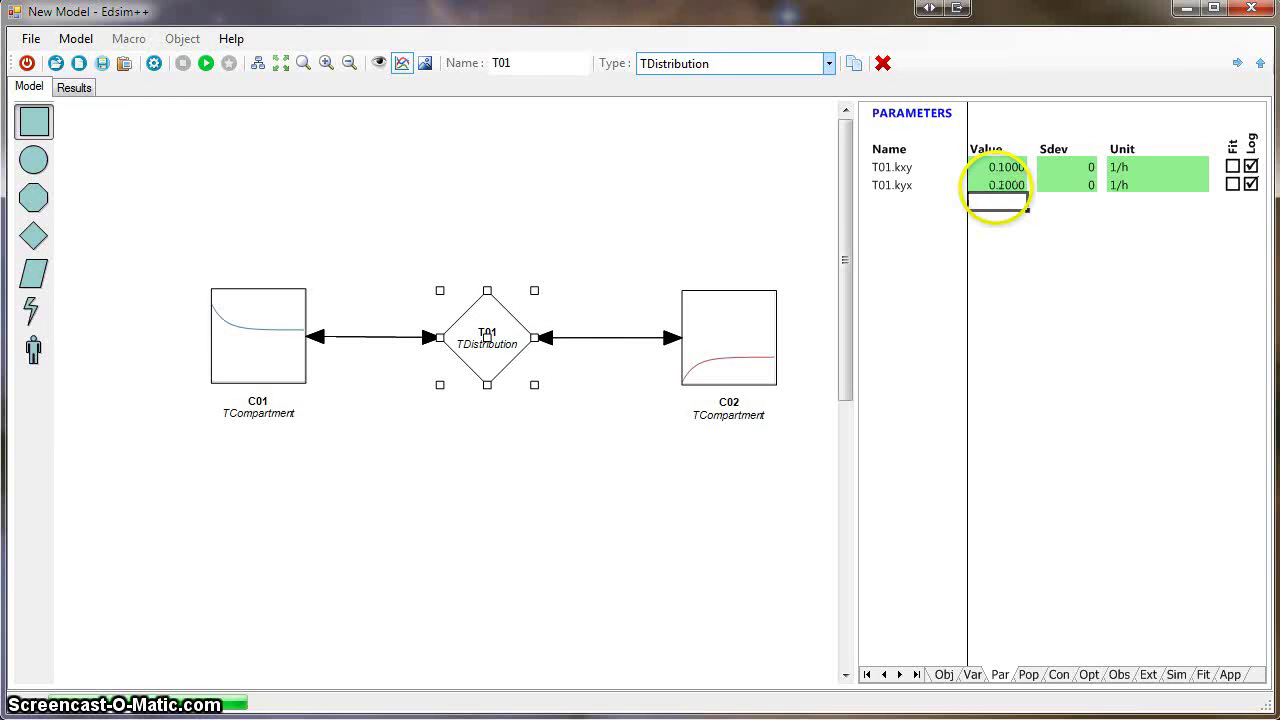
pyautogui.click(642, 478)
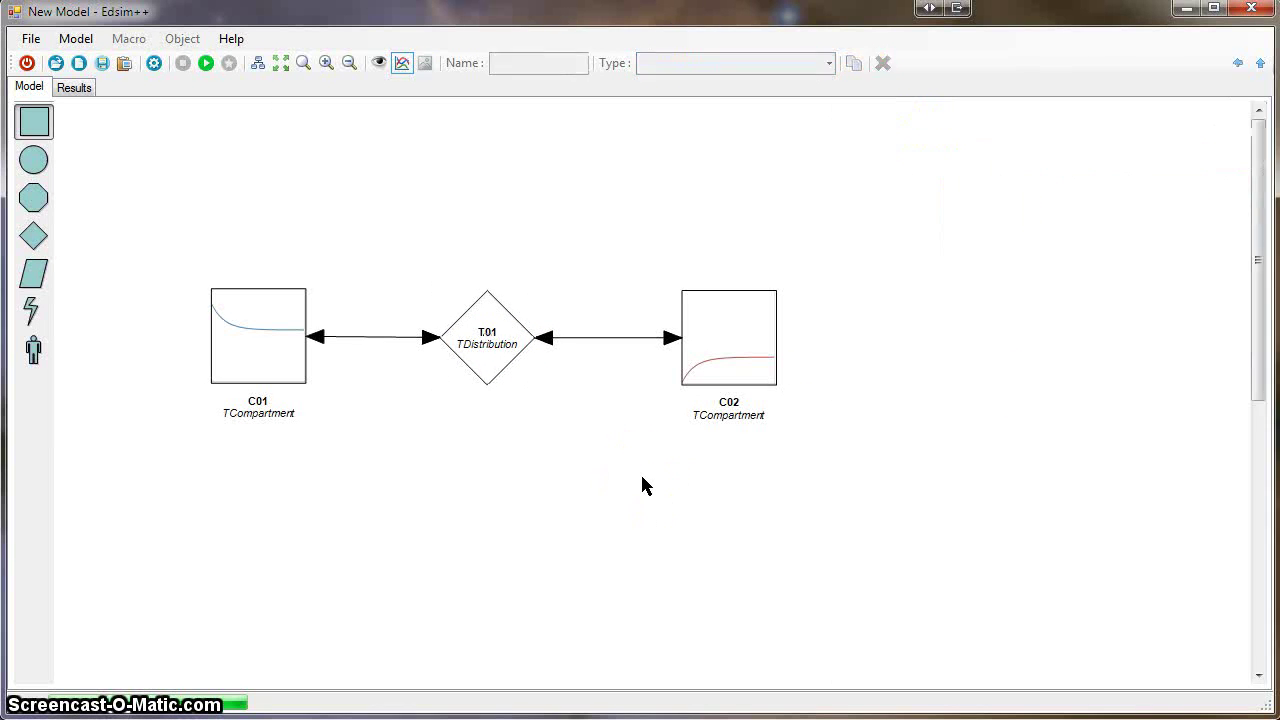
# Simulate the model with the TDistribution object, view the concentration chart of both compartments and return to the model.
pyautogui.click(206, 63)
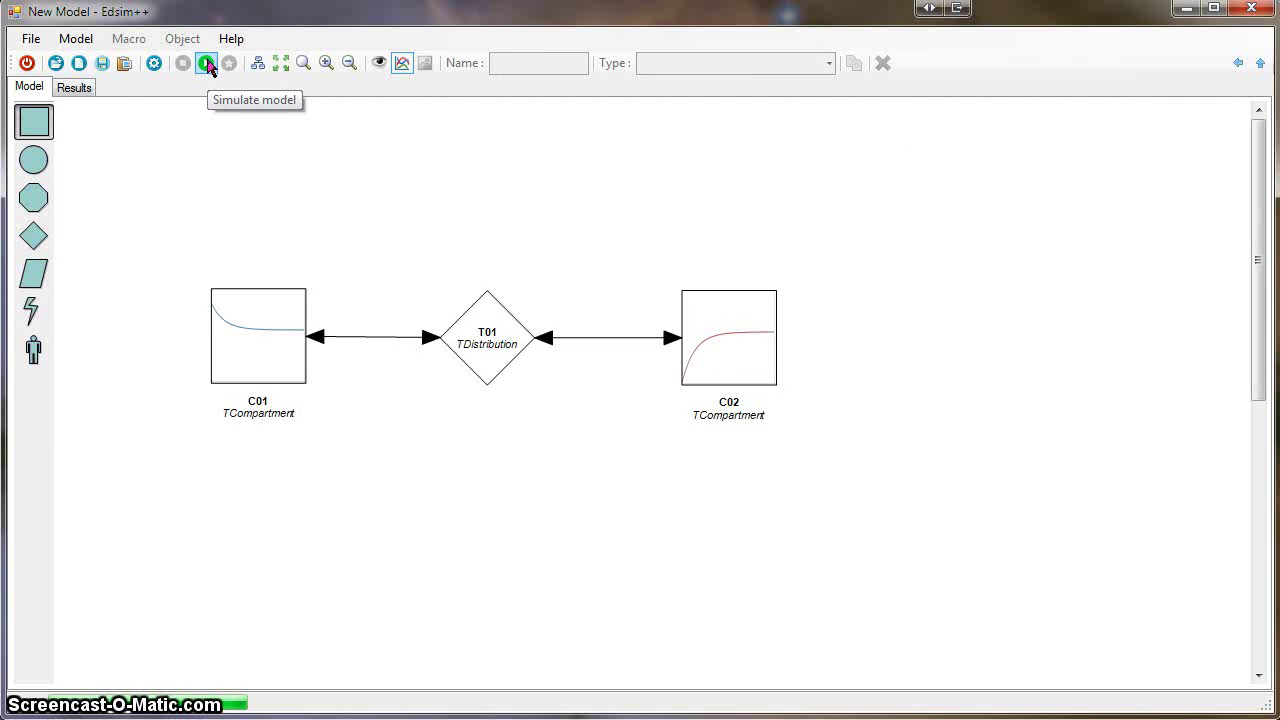
pyautogui.click(84, 92)
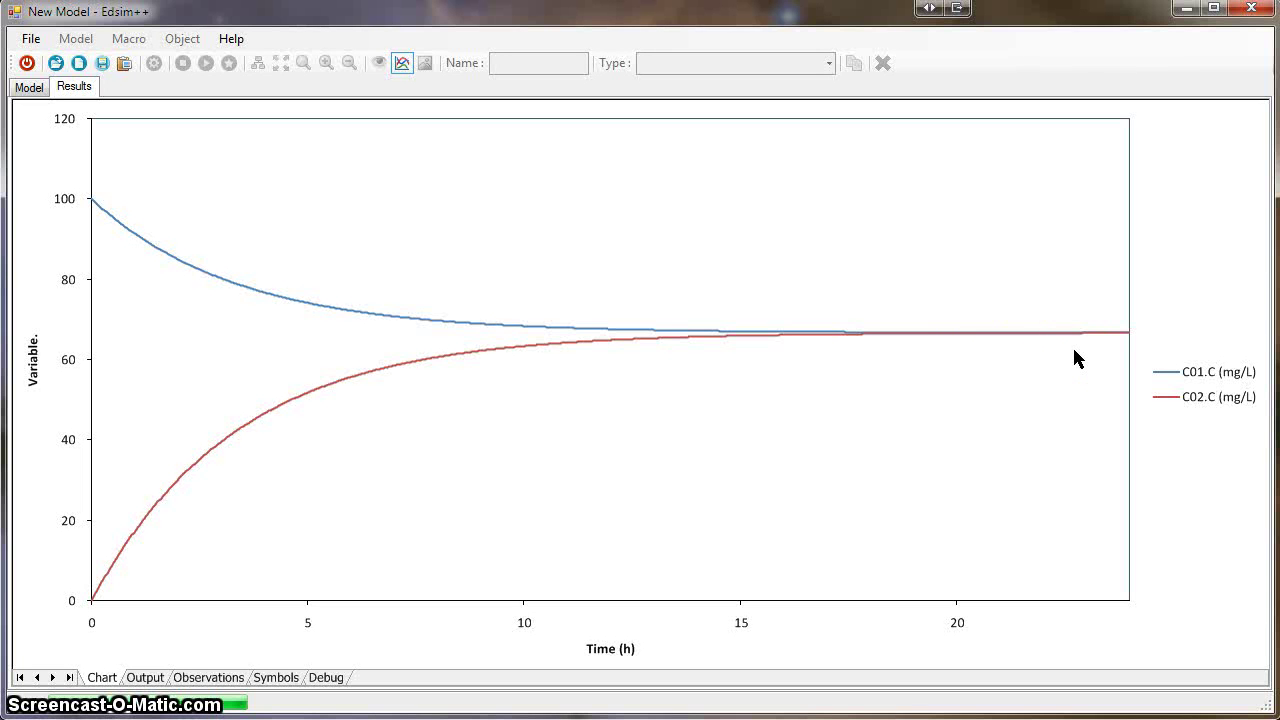
pyautogui.click(30, 88)
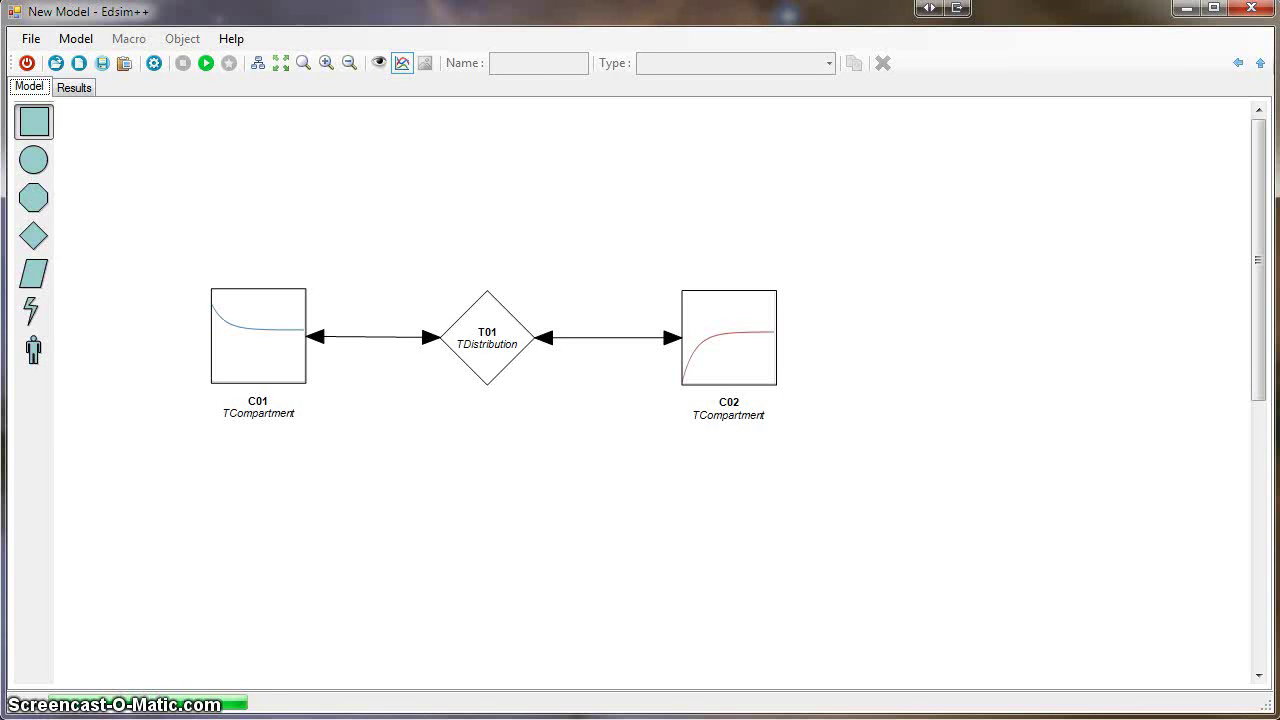
pyautogui.press('alt')
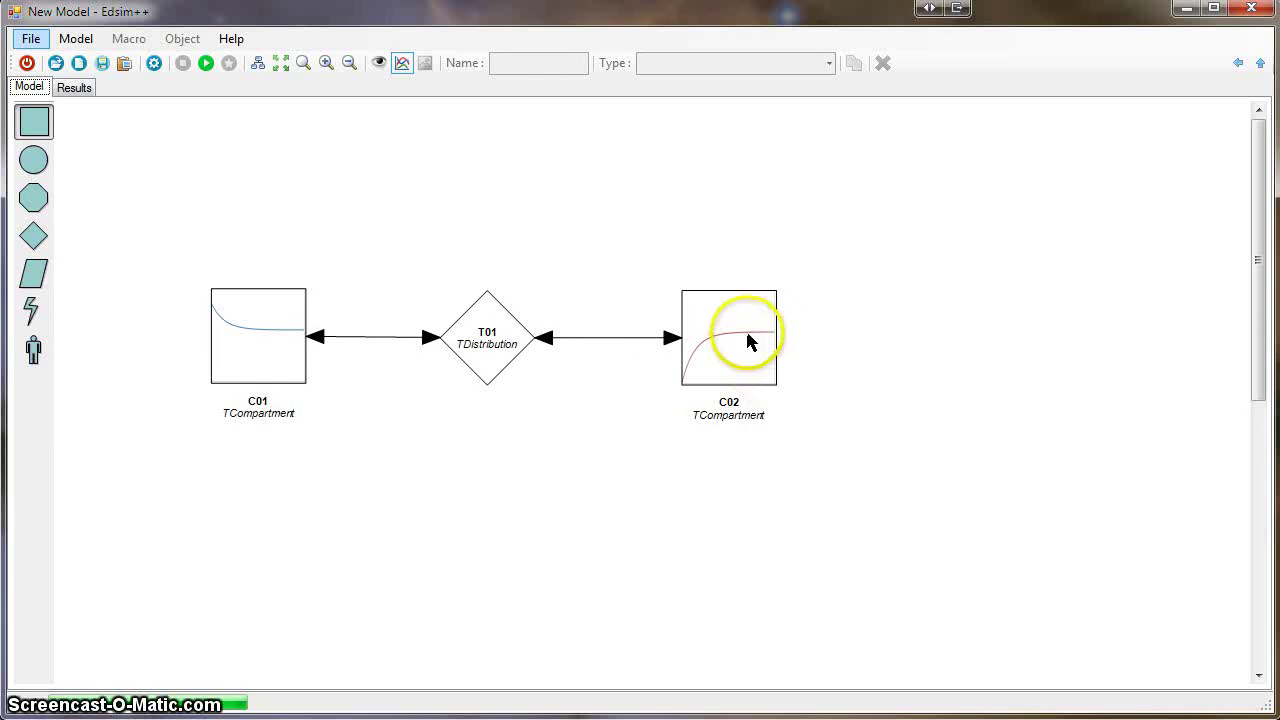
pyautogui.click(495, 350)
pyautogui.click(495, 350)
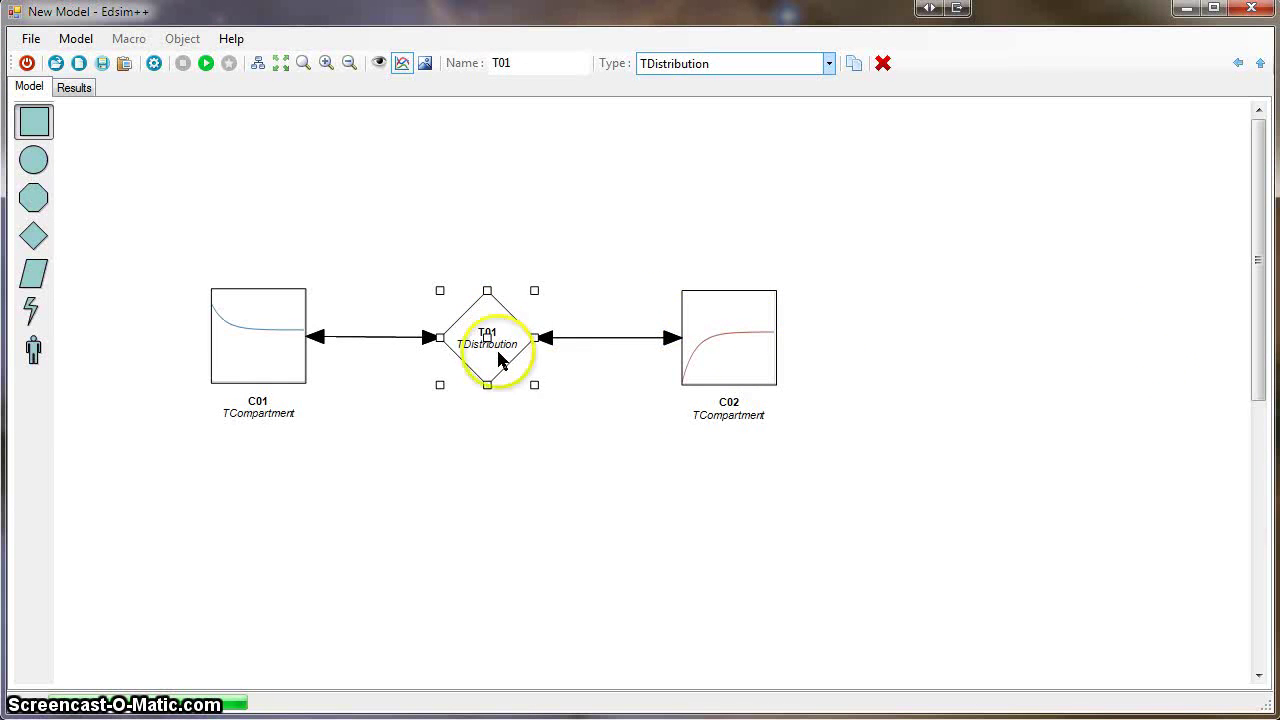
pyautogui.click(731, 369)
pyautogui.click(730, 364)
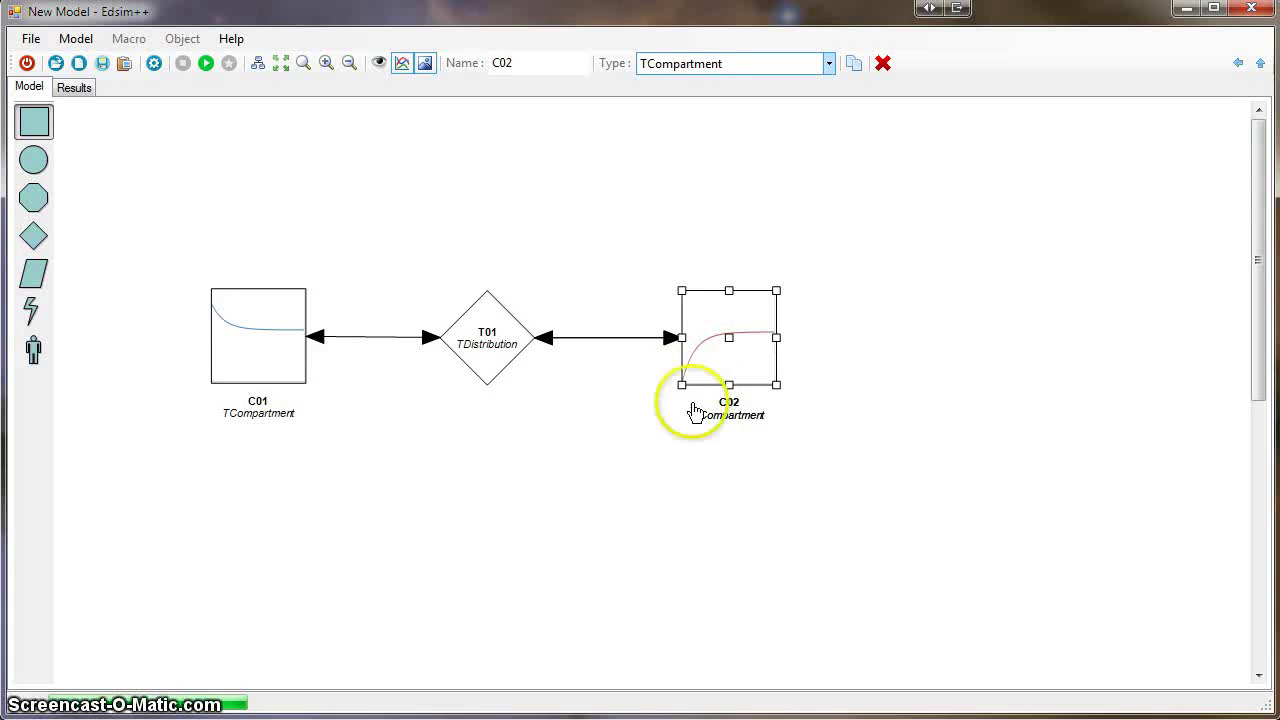
pyautogui.click(603, 428)
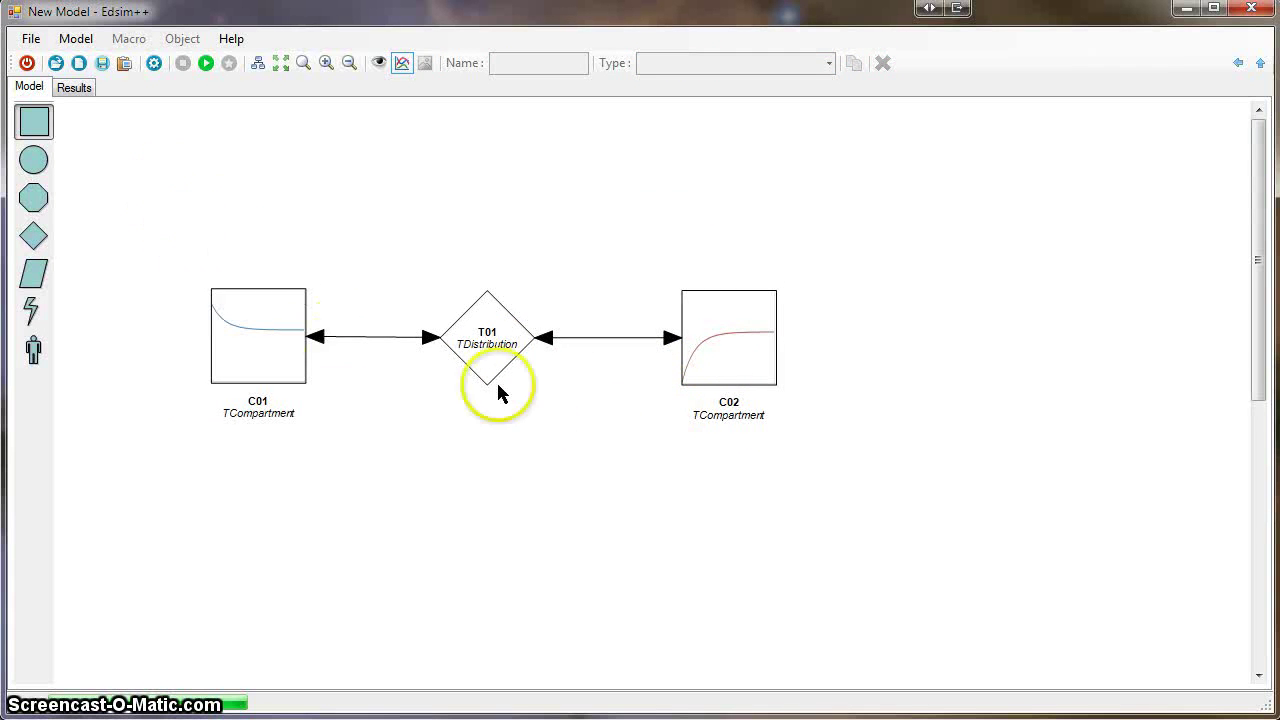
# Move the whole two-compartment distribution model up and place a duplicate of it directly below.
pyautogui.moveTo(168, 192); pyautogui.dragTo(859, 477)
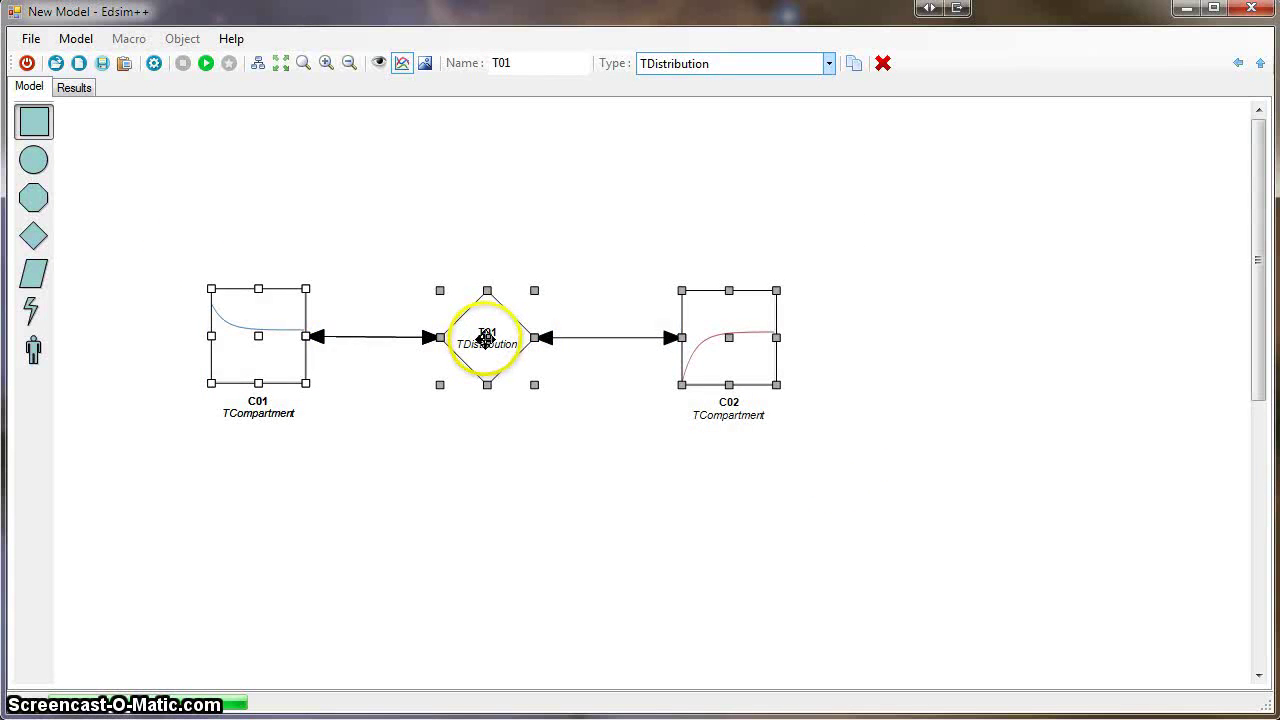
pyautogui.moveTo(485, 338); pyautogui.dragTo(455, 232)
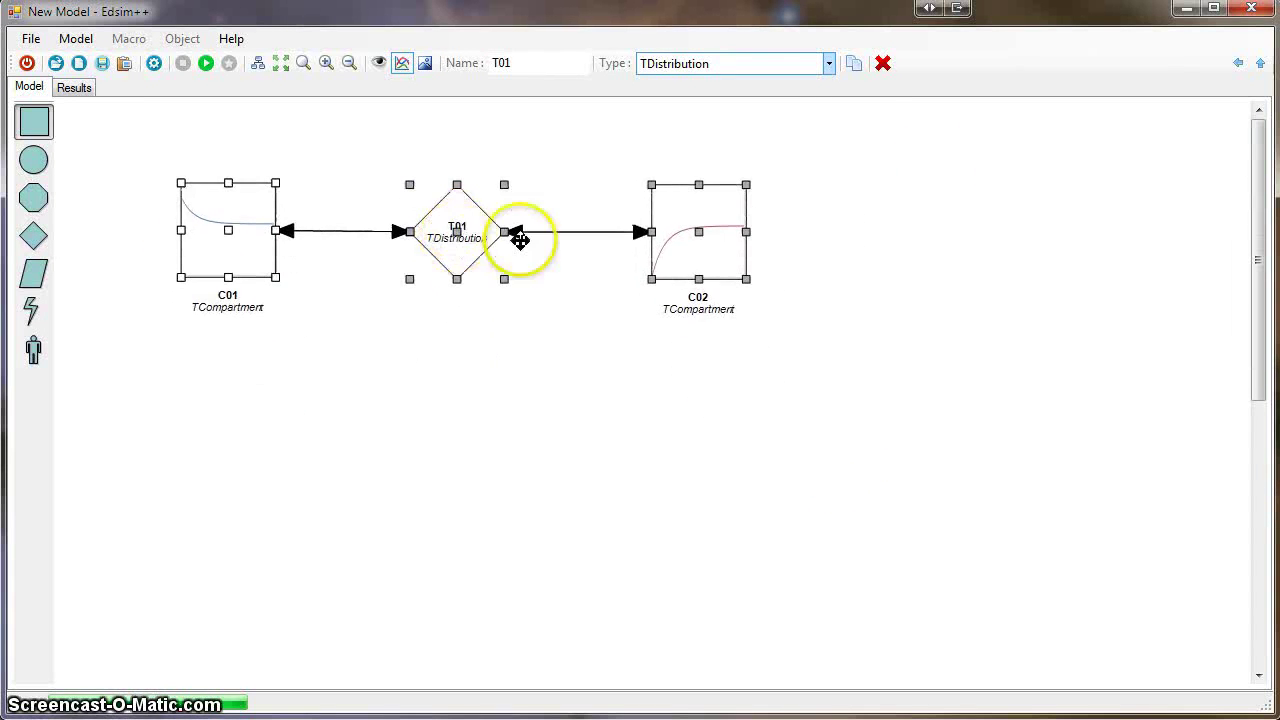
pyautogui.click(857, 63)
pyautogui.moveTo(457, 341); pyautogui.dragTo(459, 438)
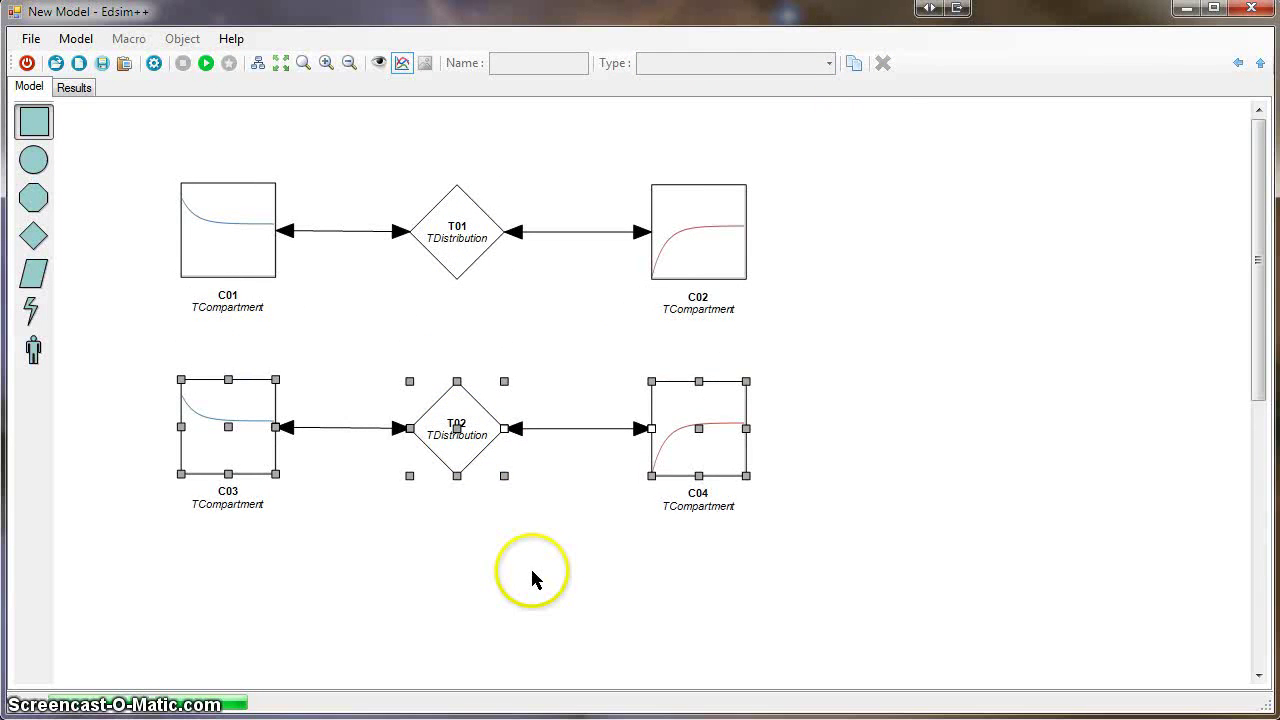
# Change the type of compartment C04 in the duplicated model to TPeripheral.
pyautogui.click(695, 448)
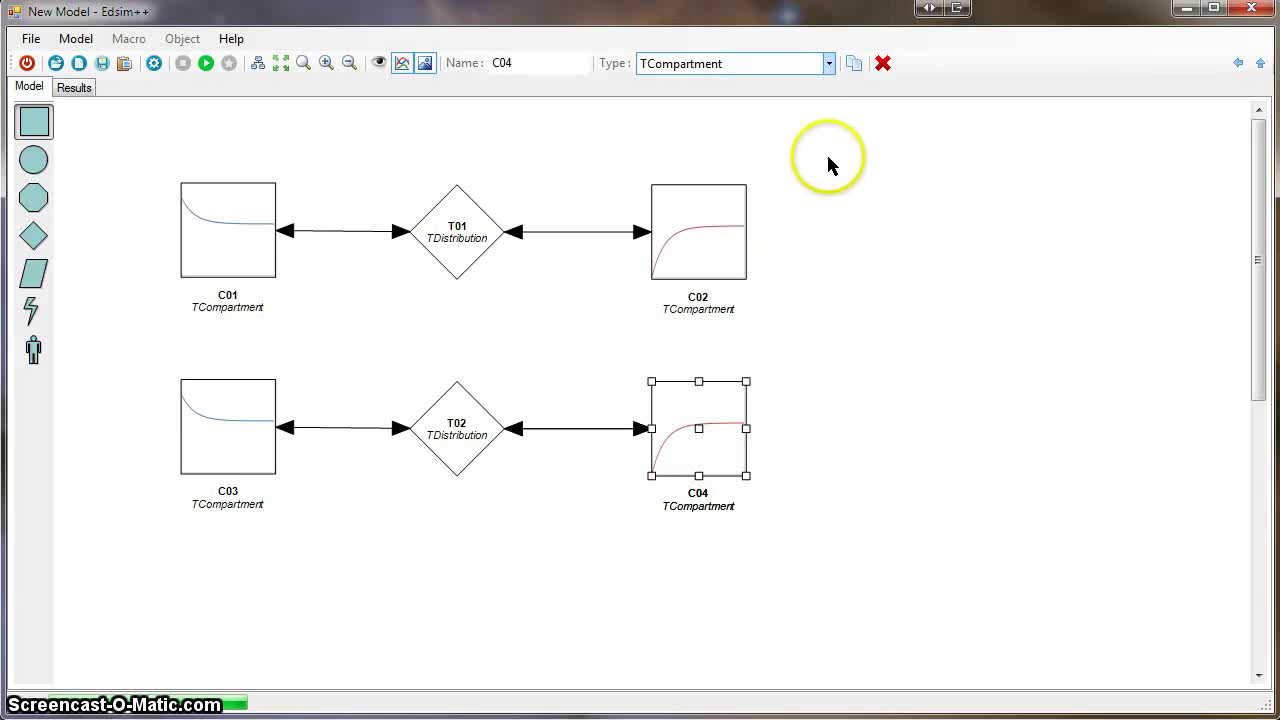
pyautogui.click(829, 63)
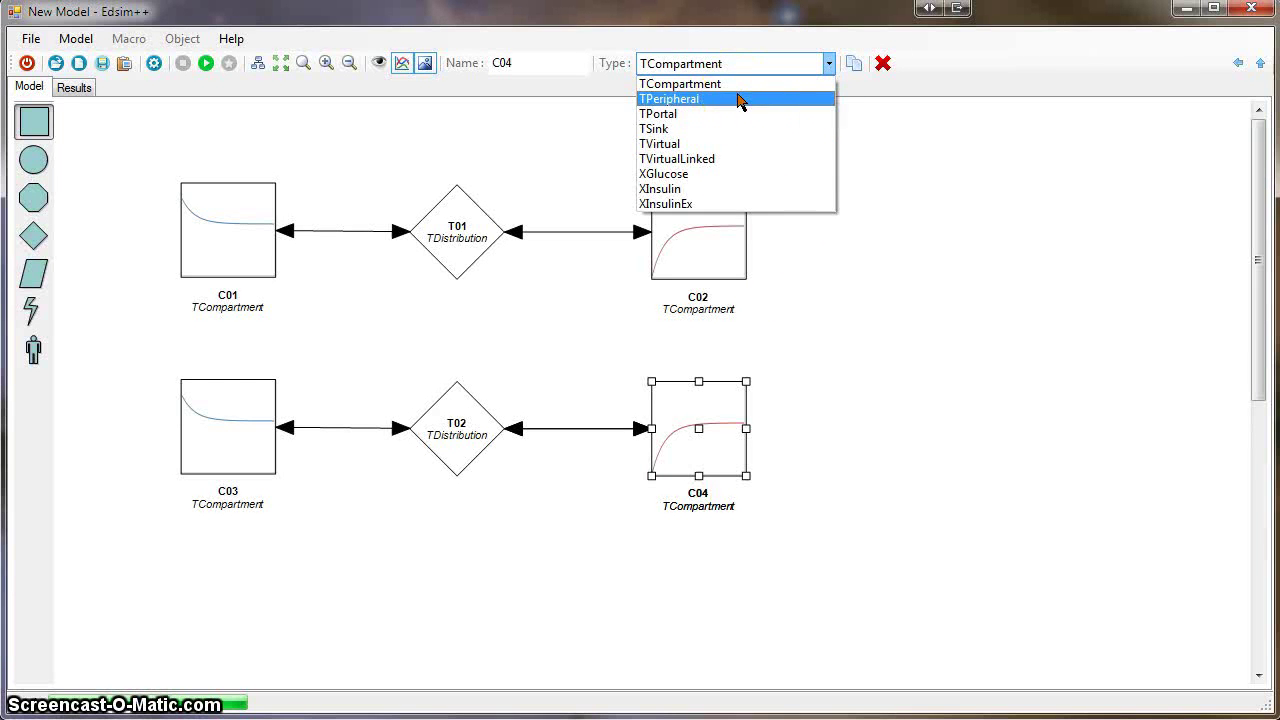
pyautogui.click(740, 100)
pyautogui.click(748, 425)
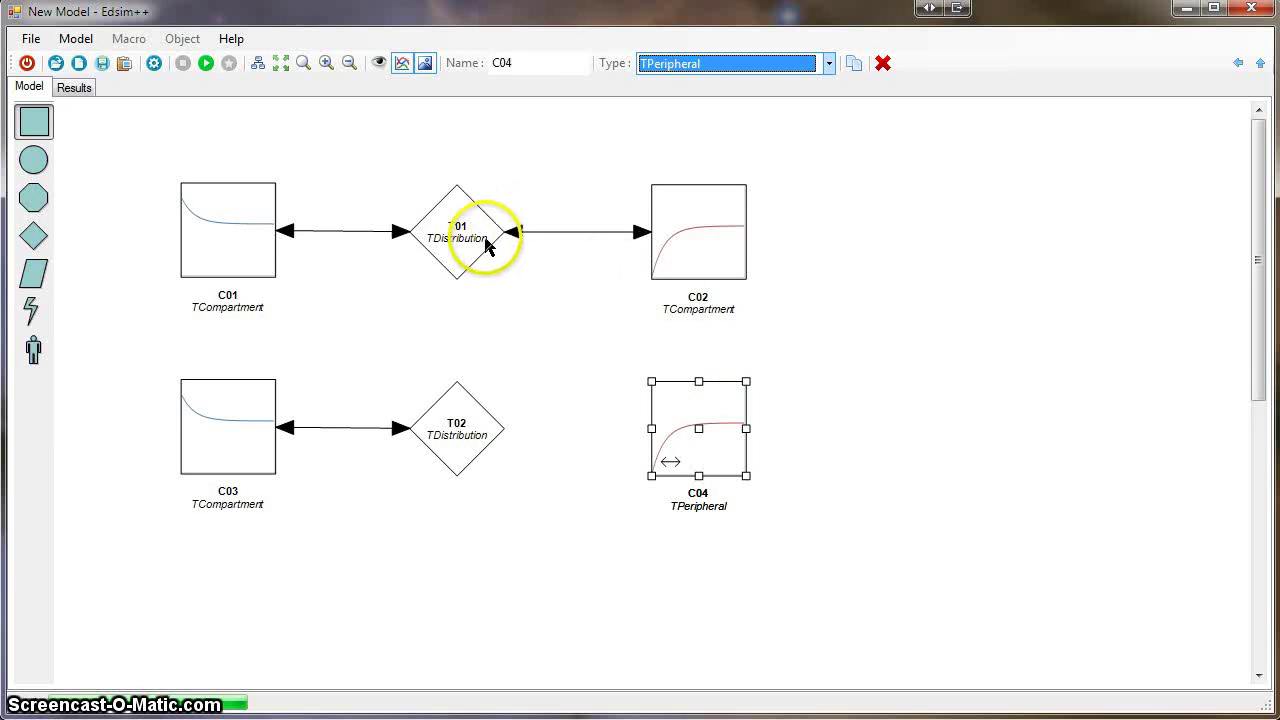
# Delete the distribution object T02 and connect compartment C03 directly to peripheral compartment C04.
pyautogui.click(471, 441)
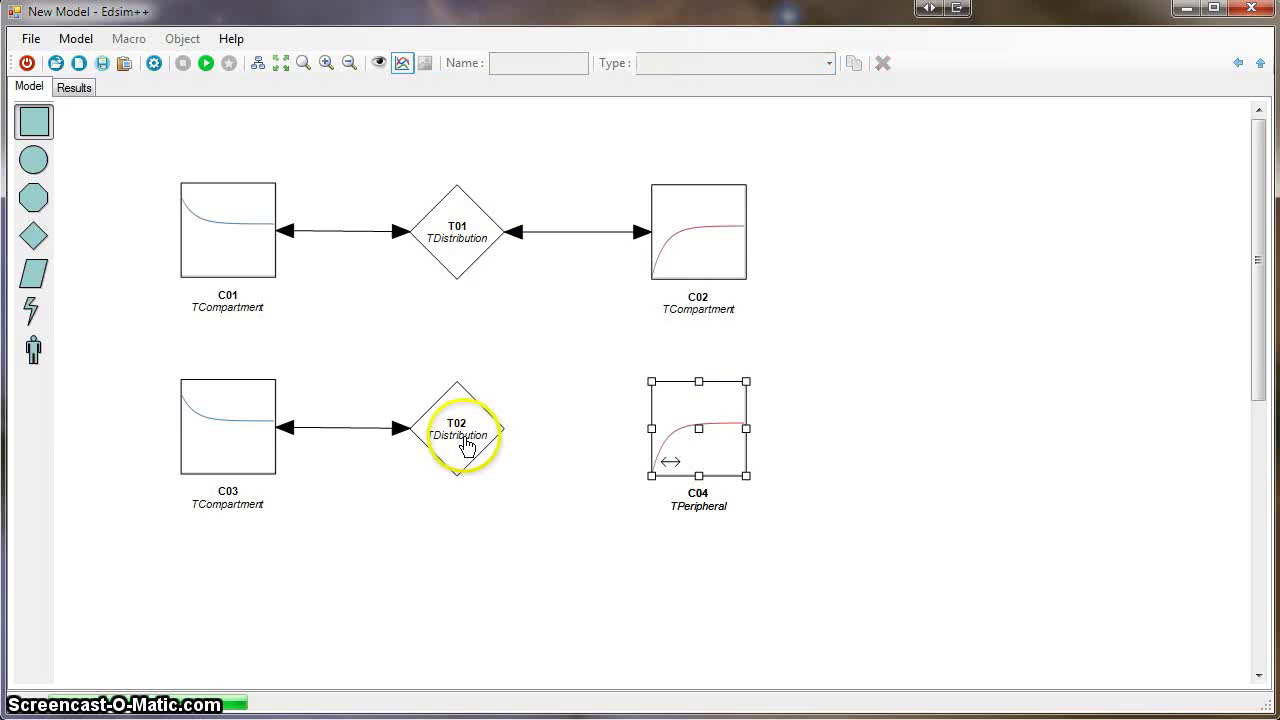
pyautogui.click(883, 63)
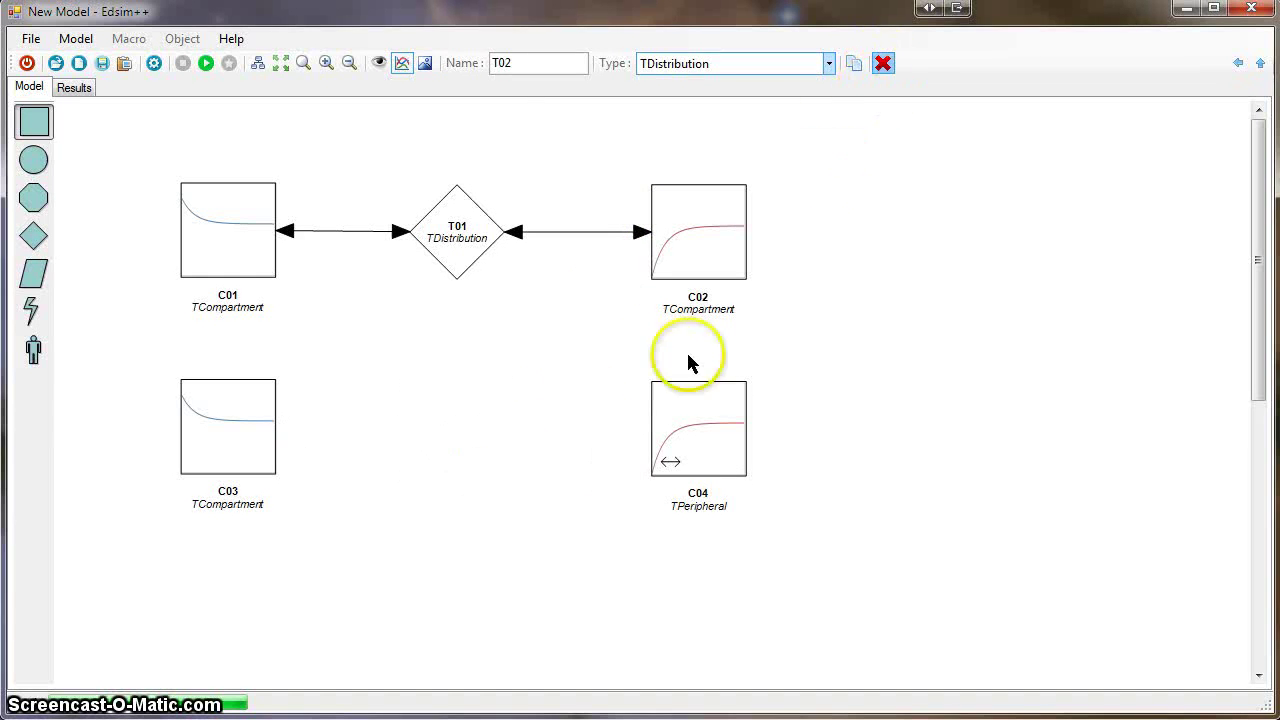
pyautogui.moveTo(262, 436); pyautogui.dragTo(646, 434)
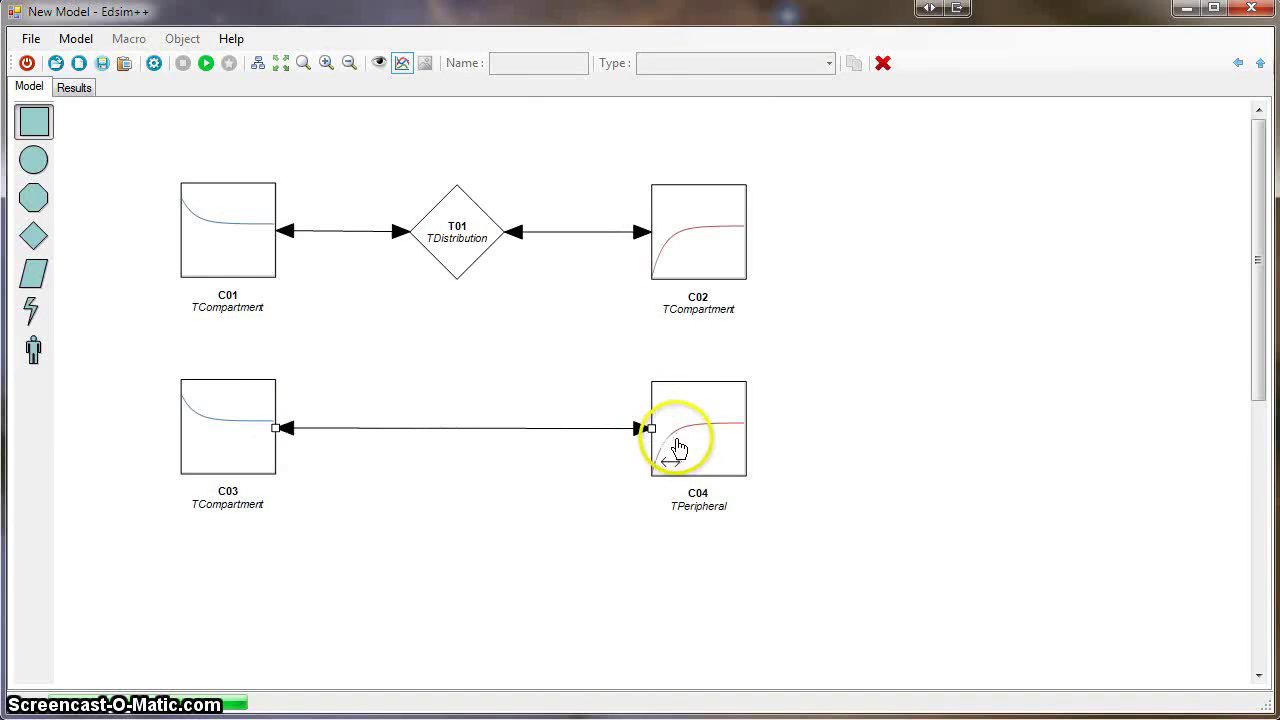
# Set the parameter C04.kyx of peripheral compartment C04 to 0.2 1/h.
pyautogui.click(717, 443)
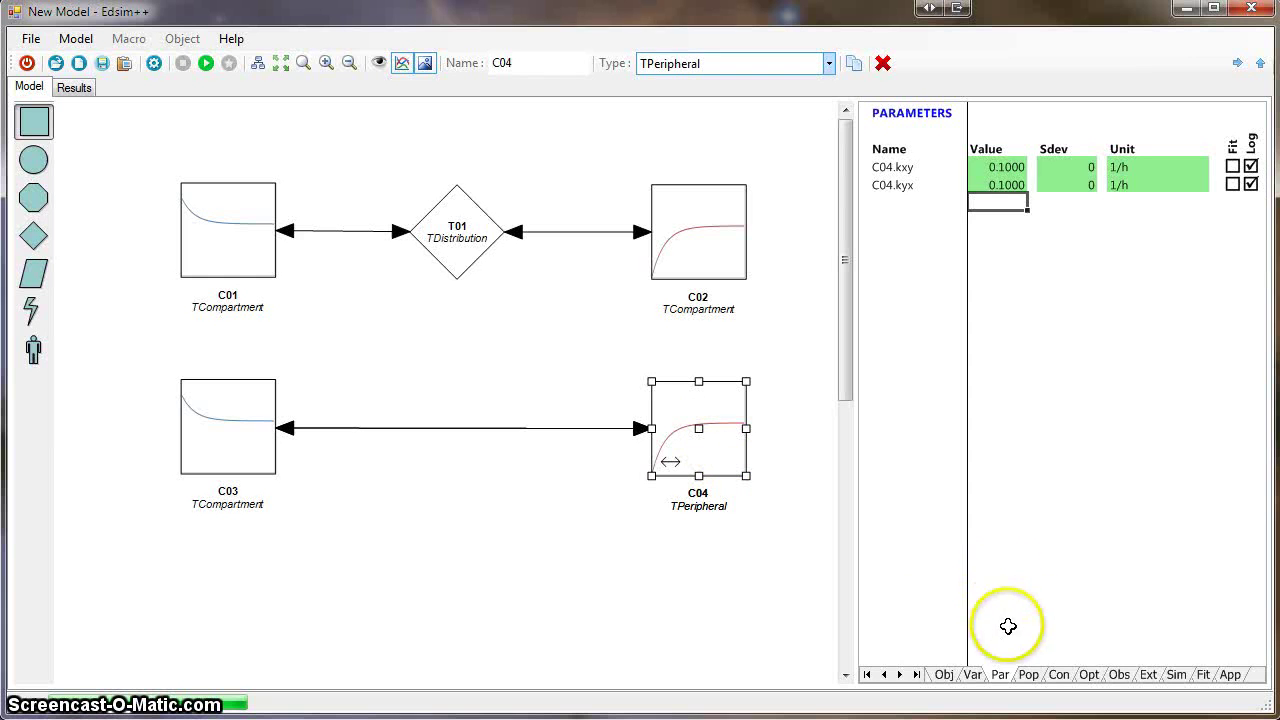
pyautogui.click(1003, 186)
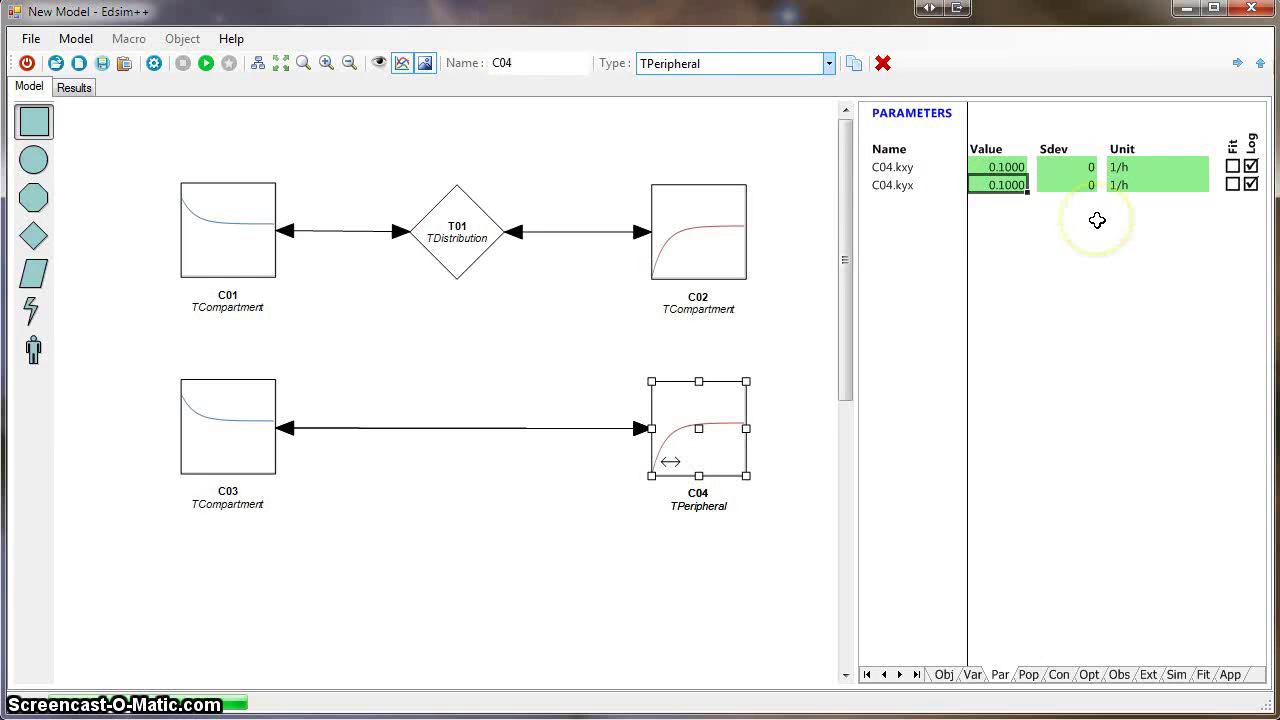
pyautogui.write('0.')
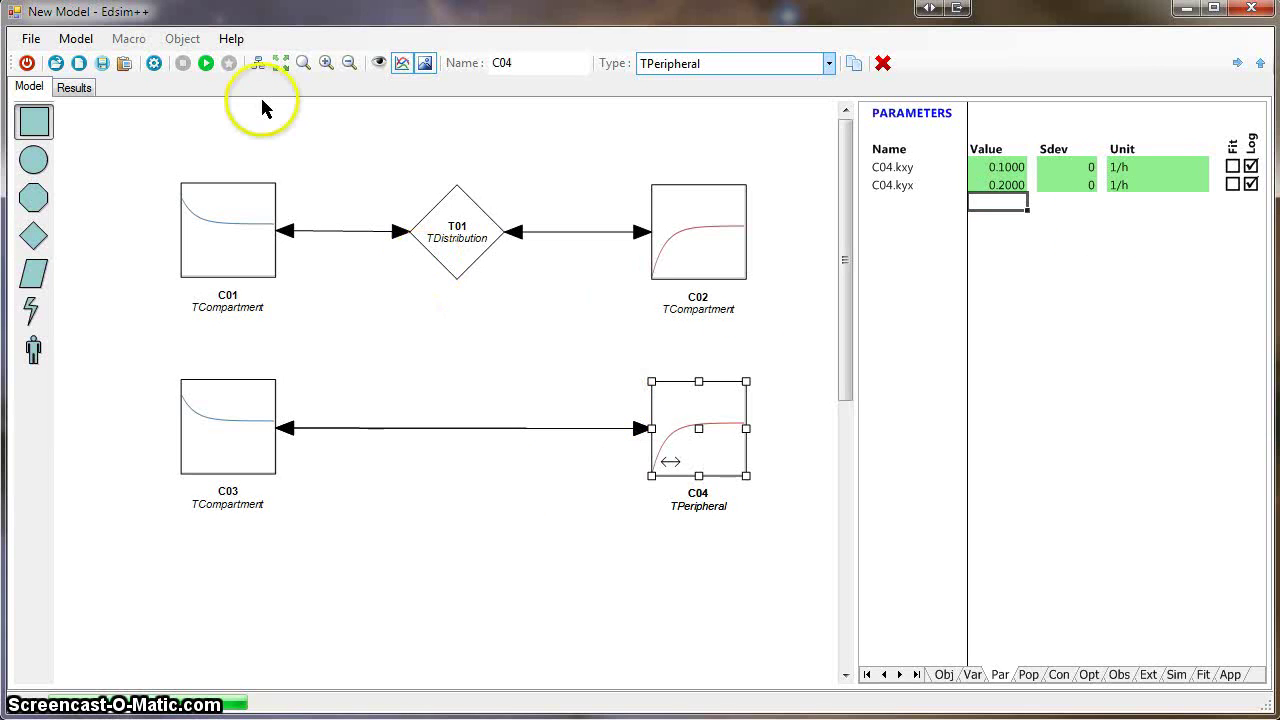
# Set the initial amount C03.A of compartment C03 to 100 mg and simulate the model.
pyautogui.click(220, 410)
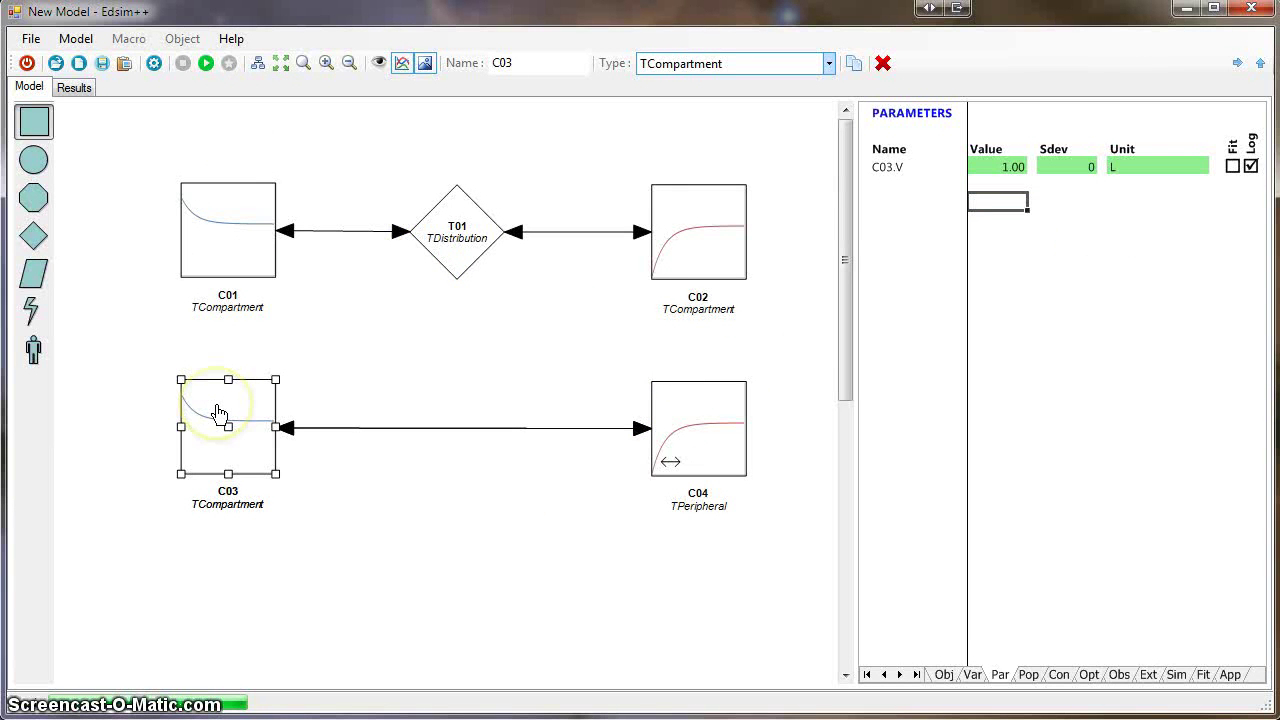
pyautogui.click(972, 674)
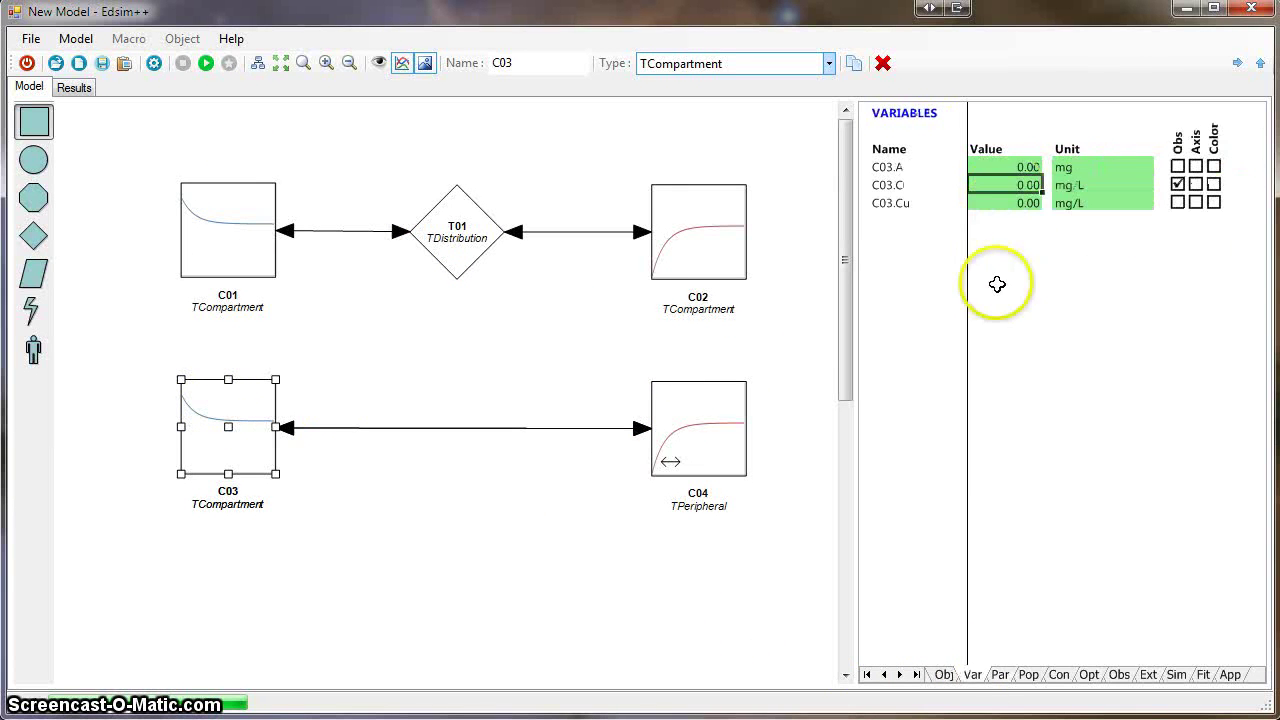
pyautogui.click(1010, 166)
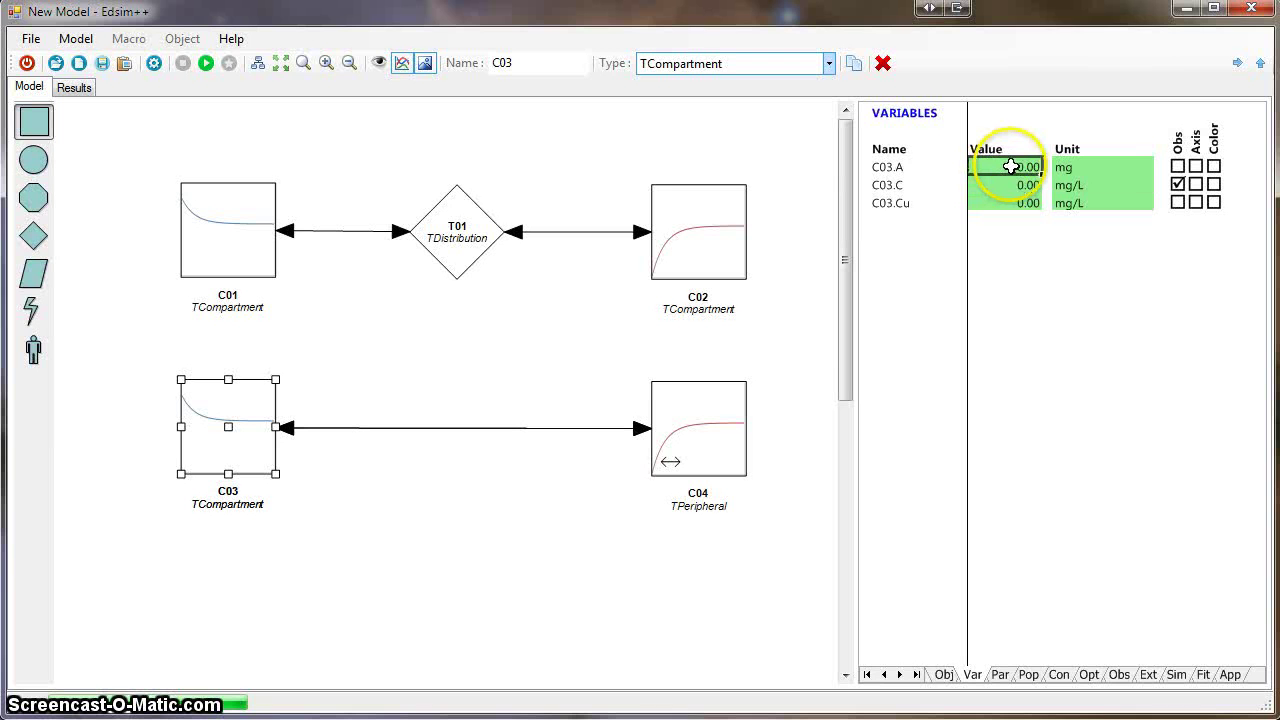
pyautogui.write('100')
pyautogui.press('Return')
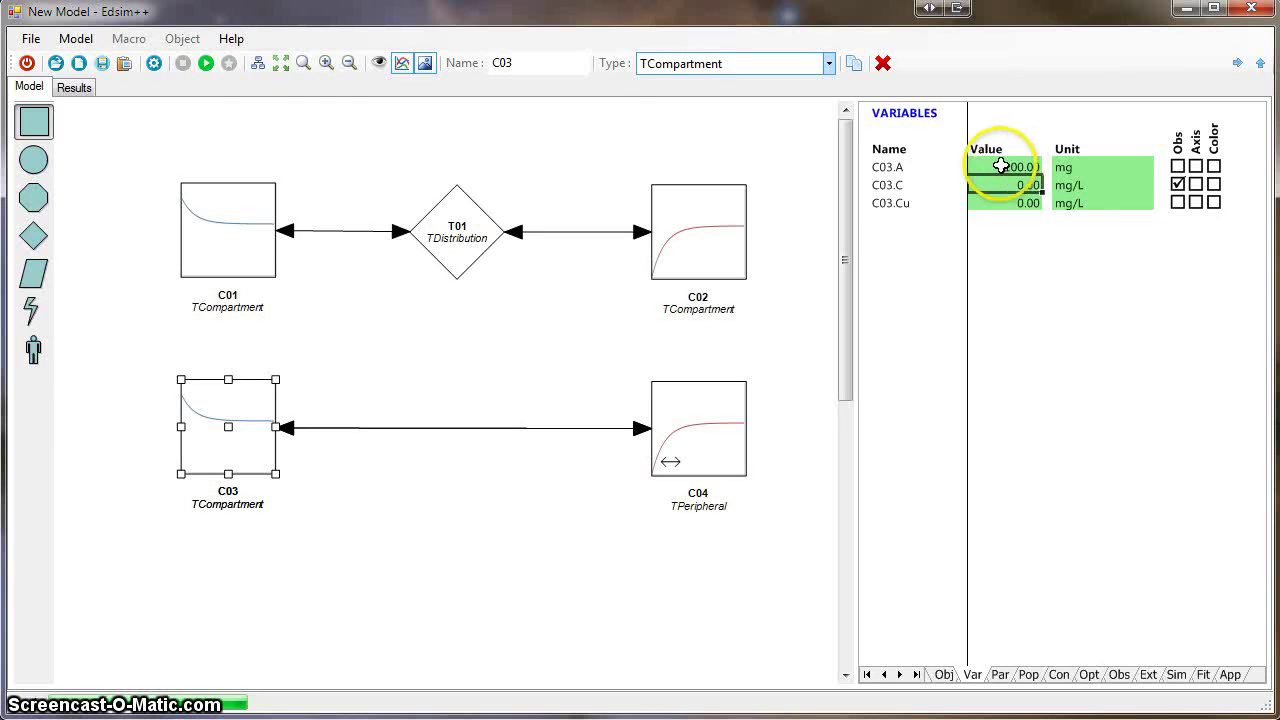
pyautogui.click(205, 63)
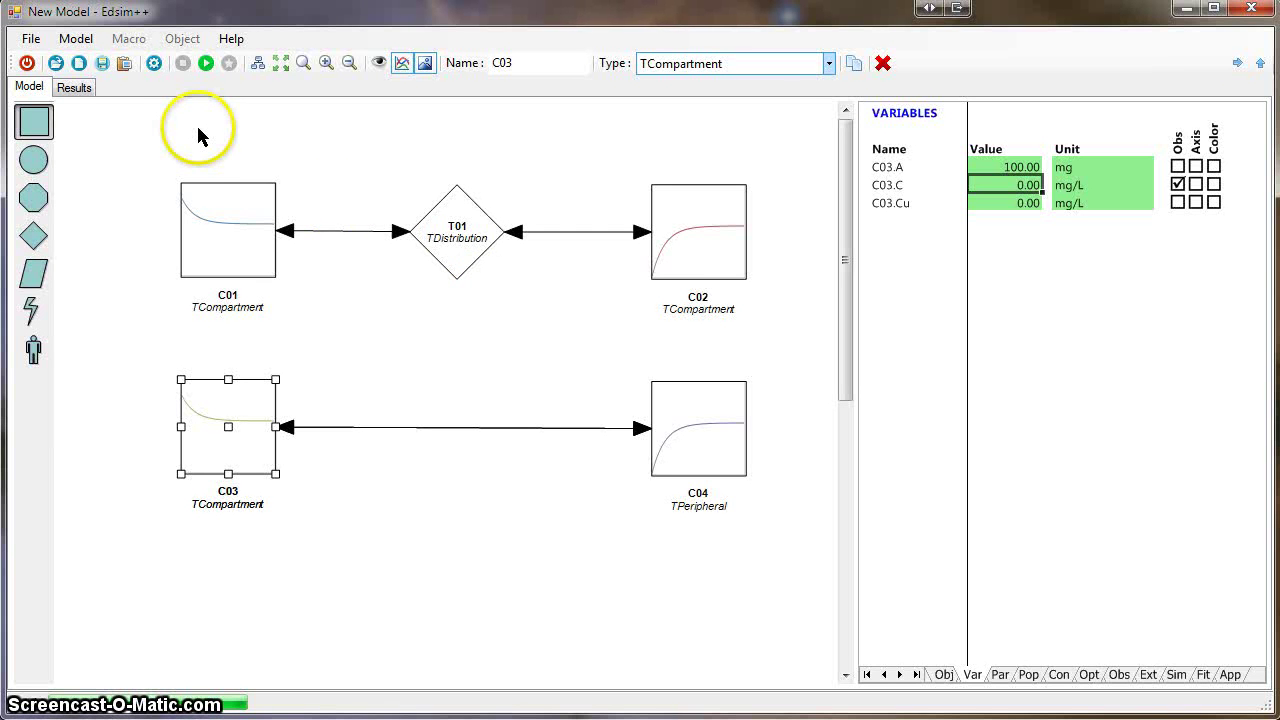
# Start a new model with a central TCompartment and three TPeripheral compartments placed to its right, below and above it.
pyautogui.click(78, 63)
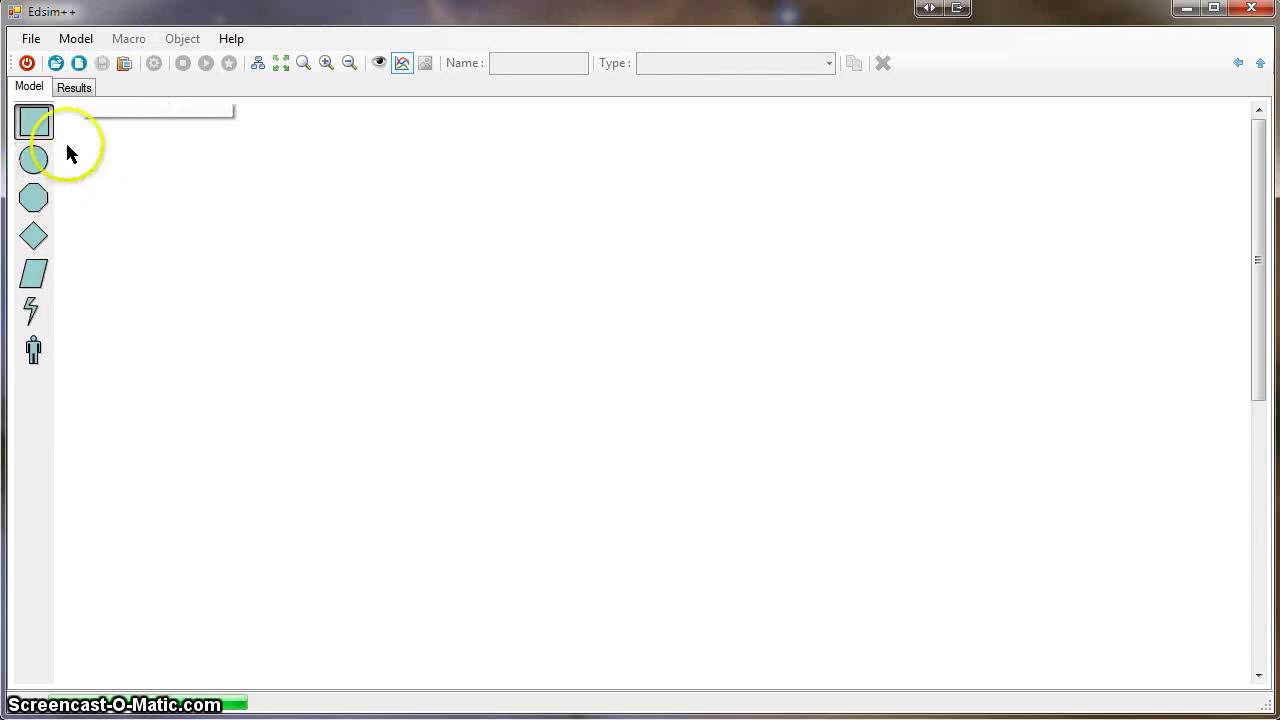
pyautogui.click(36, 121)
pyautogui.click(468, 368)
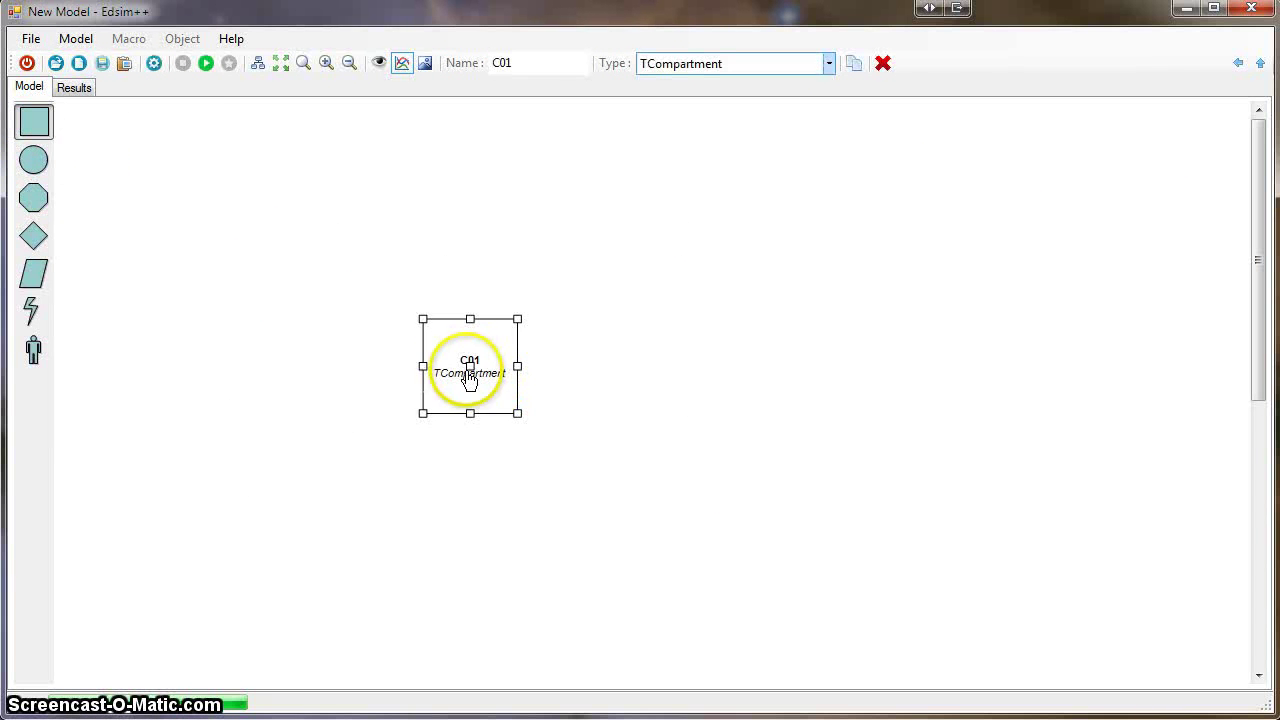
pyautogui.click(36, 121)
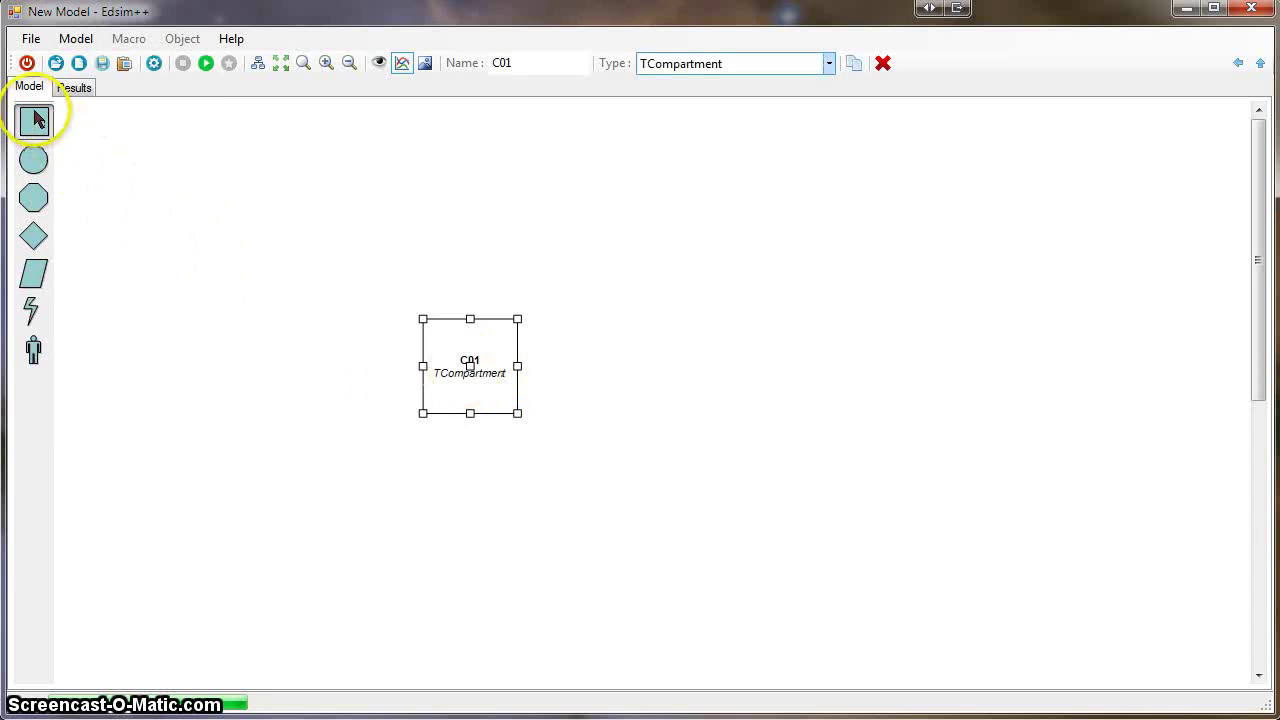
pyautogui.click(741, 368)
pyautogui.click(35, 121)
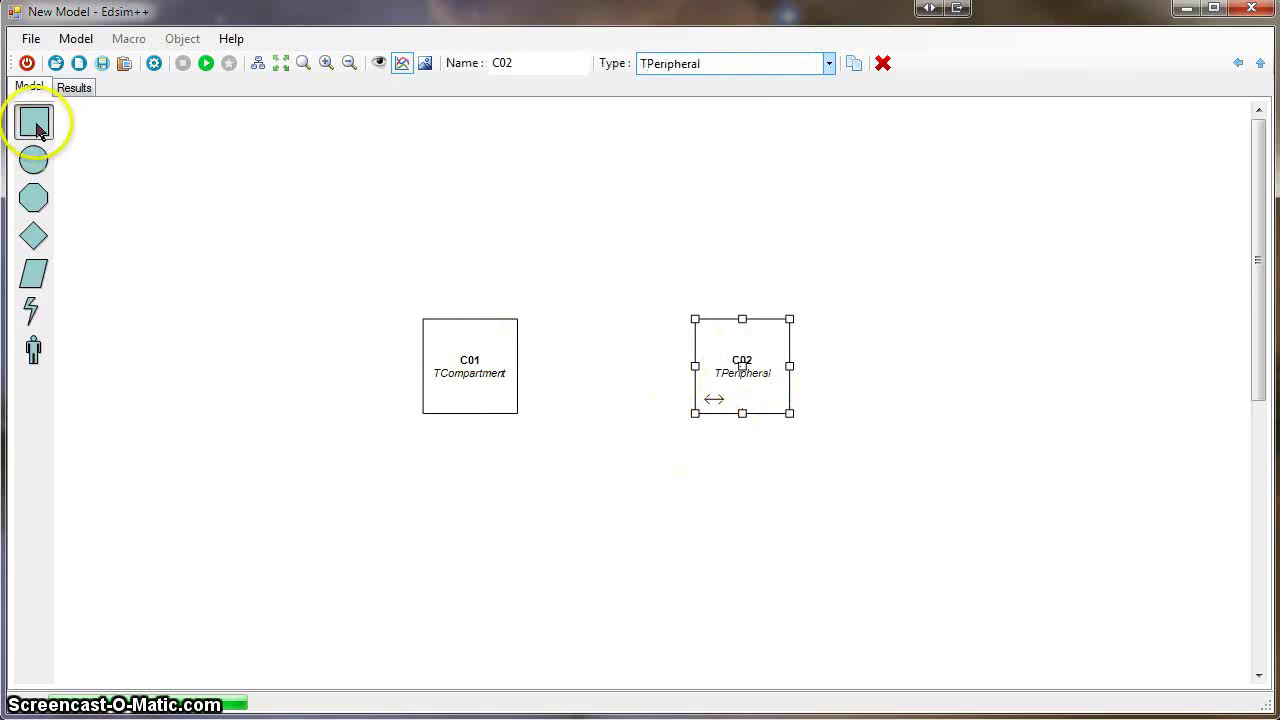
pyautogui.click(470, 564)
pyautogui.click(38, 122)
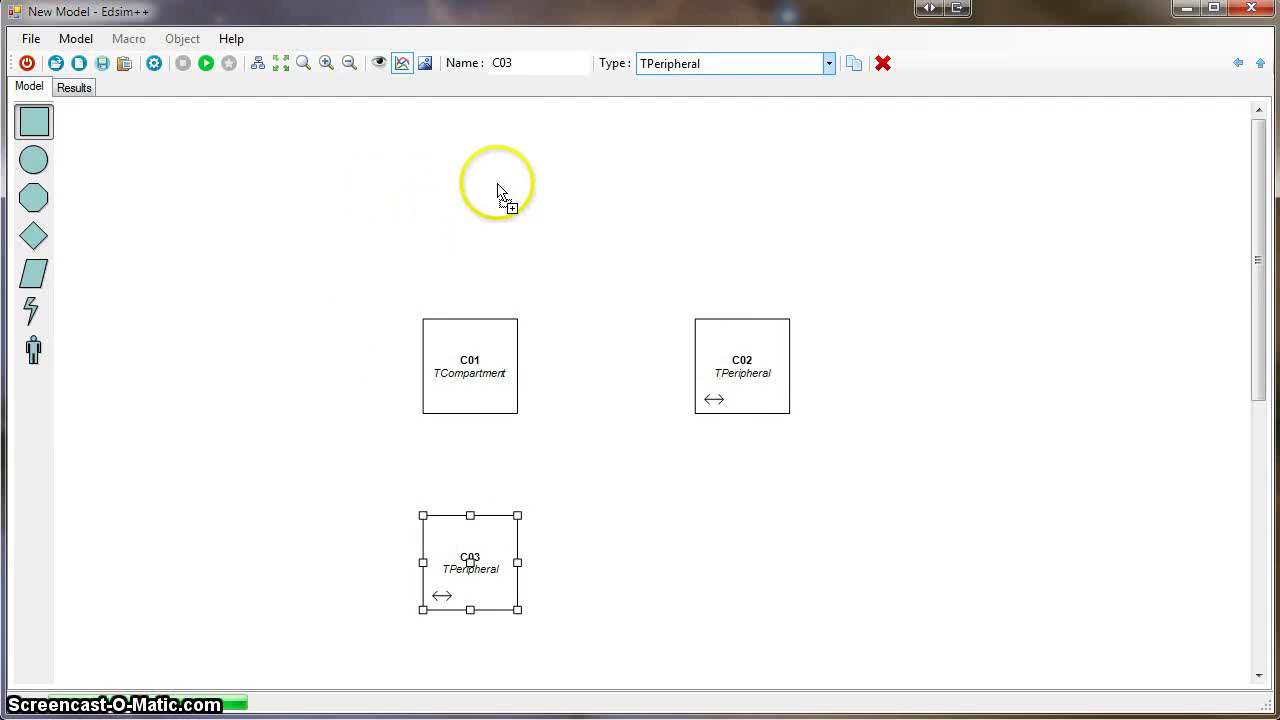
pyautogui.moveTo(487, 182); pyautogui.dragTo(486, 185)
# Connect the central compartment C01 to each of the peripheral compartments C04, C02 and C03.
pyautogui.moveTo(477, 367); pyautogui.dragTo(481, 166)
pyautogui.moveTo(489, 392); pyautogui.dragTo(740, 372)
pyautogui.moveTo(482, 385); pyautogui.dragTo(494, 600)
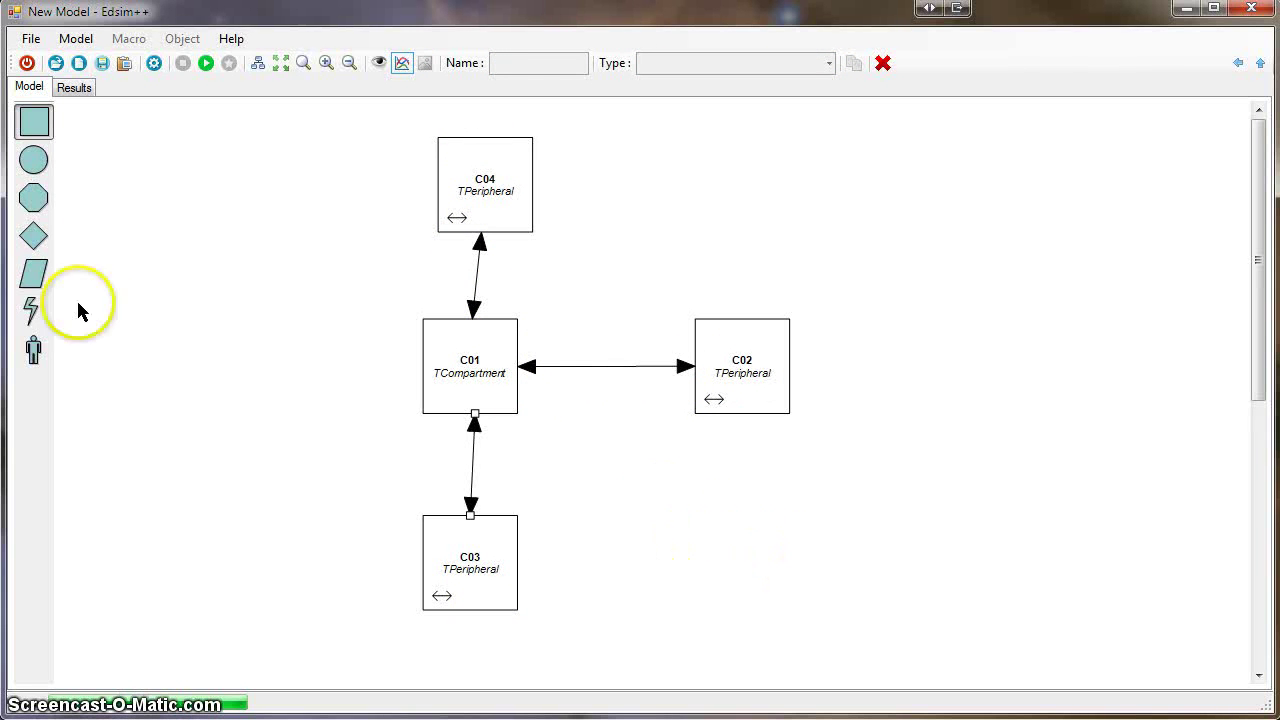
# Add a TTransport object to the left of the central compartment C01.
pyautogui.click(33, 236)
pyautogui.click(258, 320)
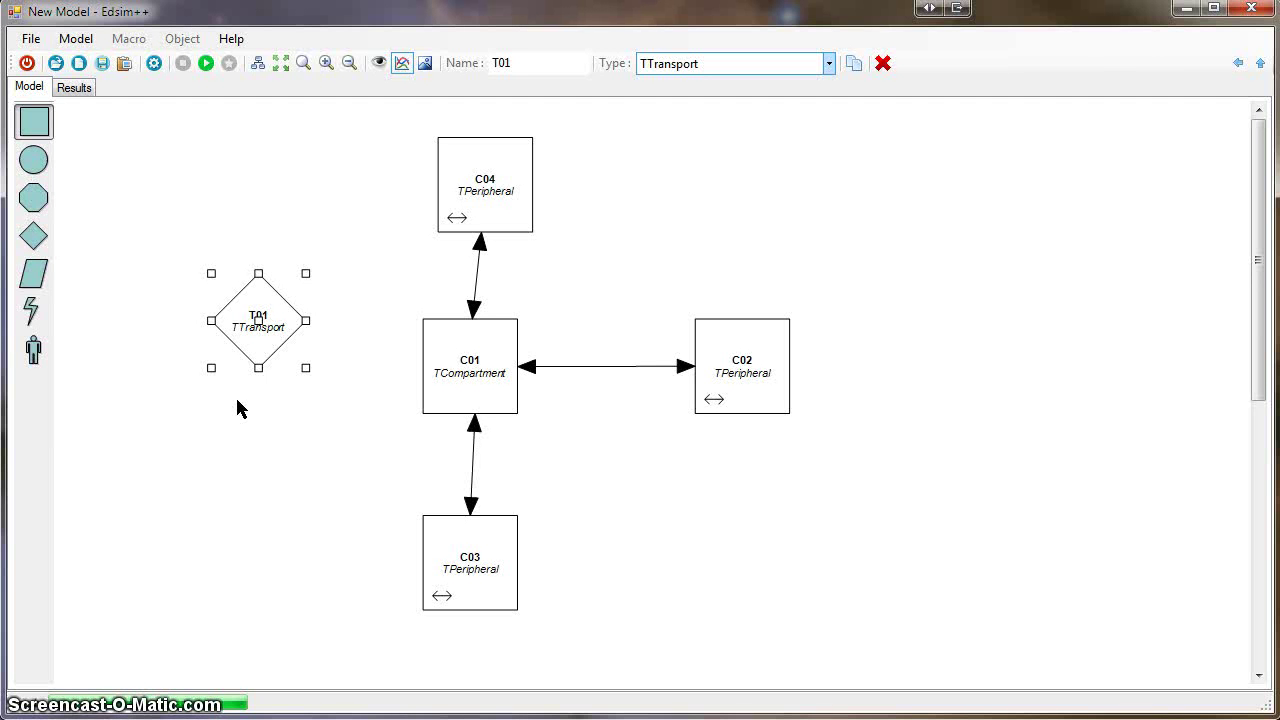
pyautogui.click(258, 322)
pyautogui.moveTo(258, 320); pyautogui.dragTo(230, 292)
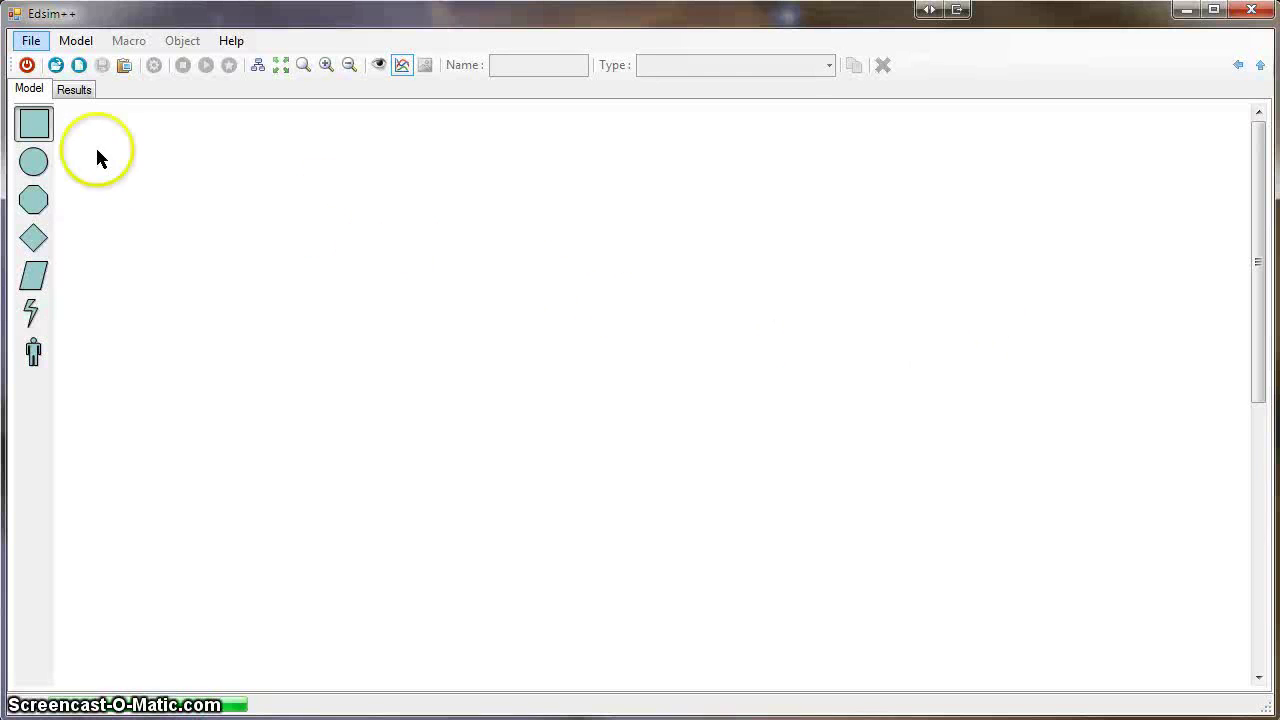
# Place compartment C01 and a TPeripheral compartment C02 to its right in the empty model, and connect the two.
pyautogui.click(303, 238)
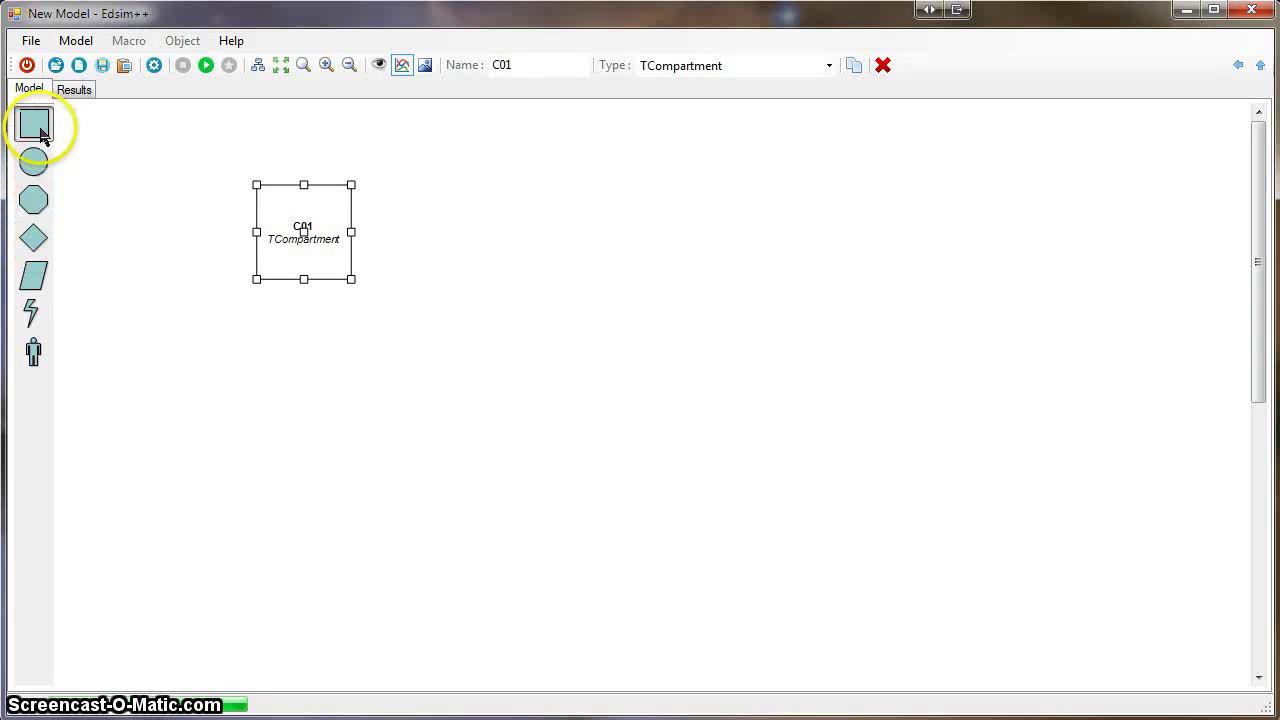
pyautogui.moveTo(42, 131); pyautogui.dragTo(560, 232)
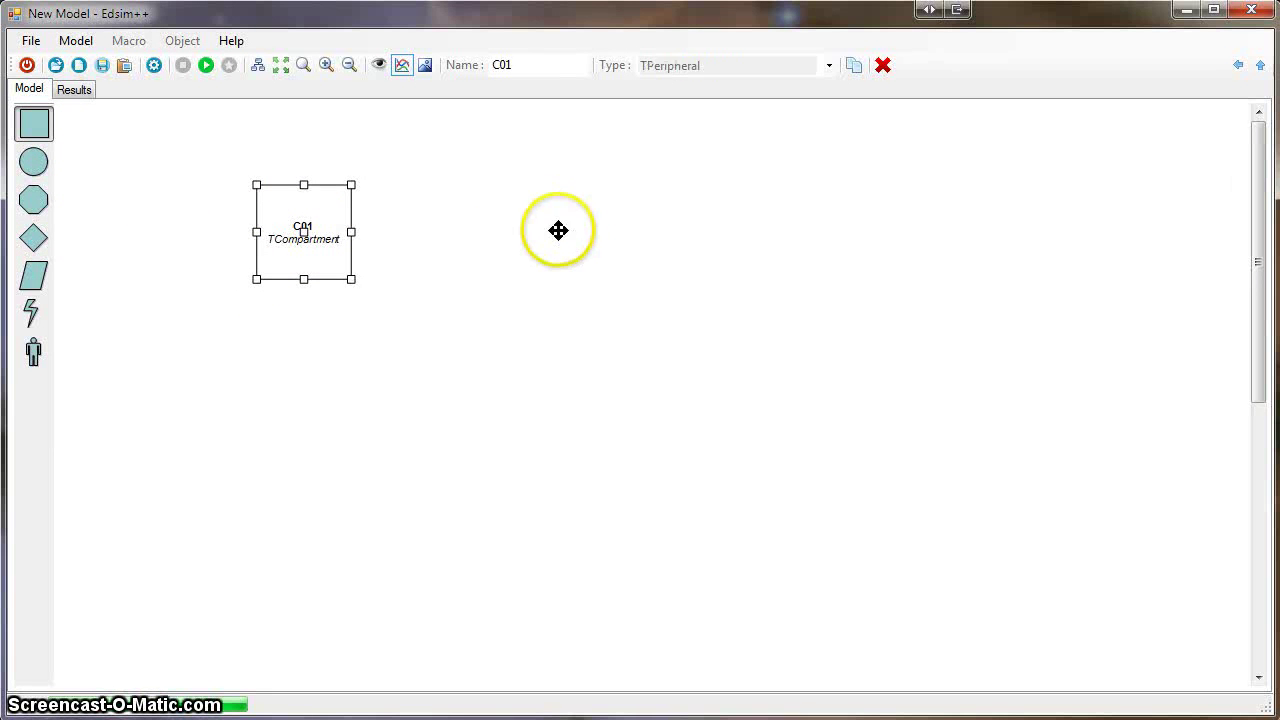
pyautogui.moveTo(323, 250); pyautogui.dragTo(635, 233)
pyautogui.click(562, 246)
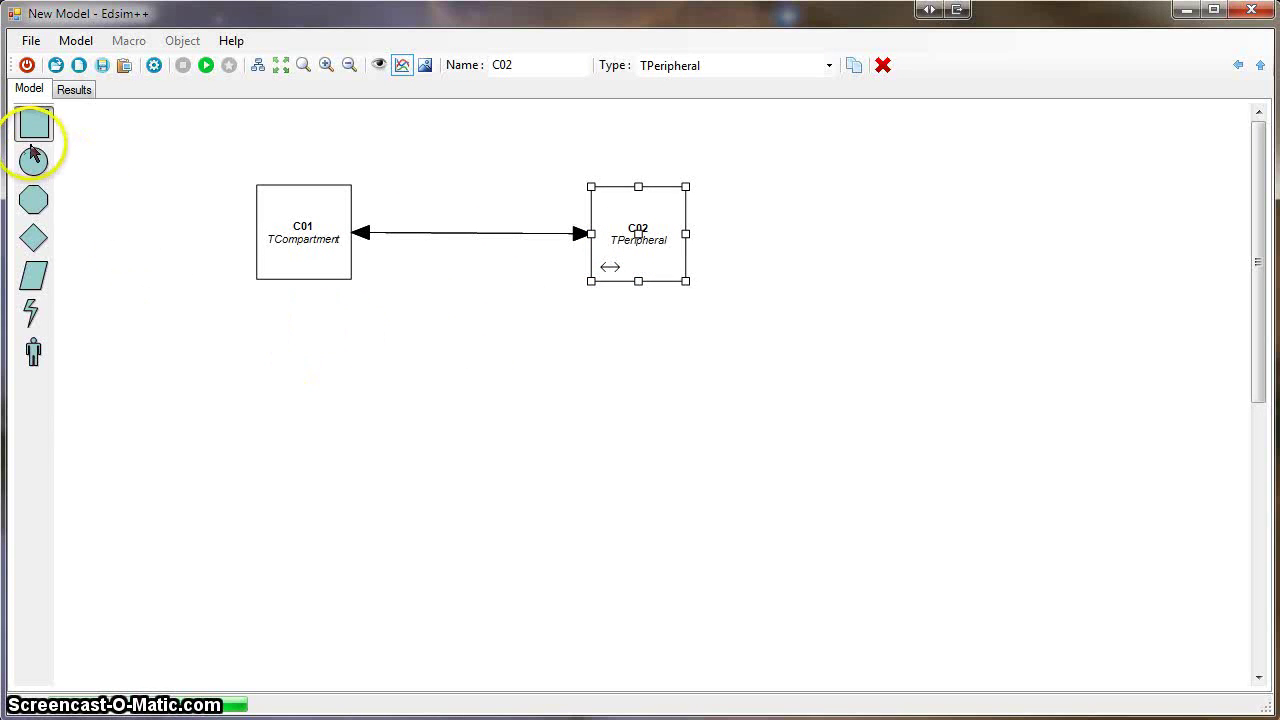
# Place a TInjection object to the right of C02 and a duplicate of compartment C01 directly below the original.
pyautogui.moveTo(32, 165); pyautogui.dragTo(942, 262)
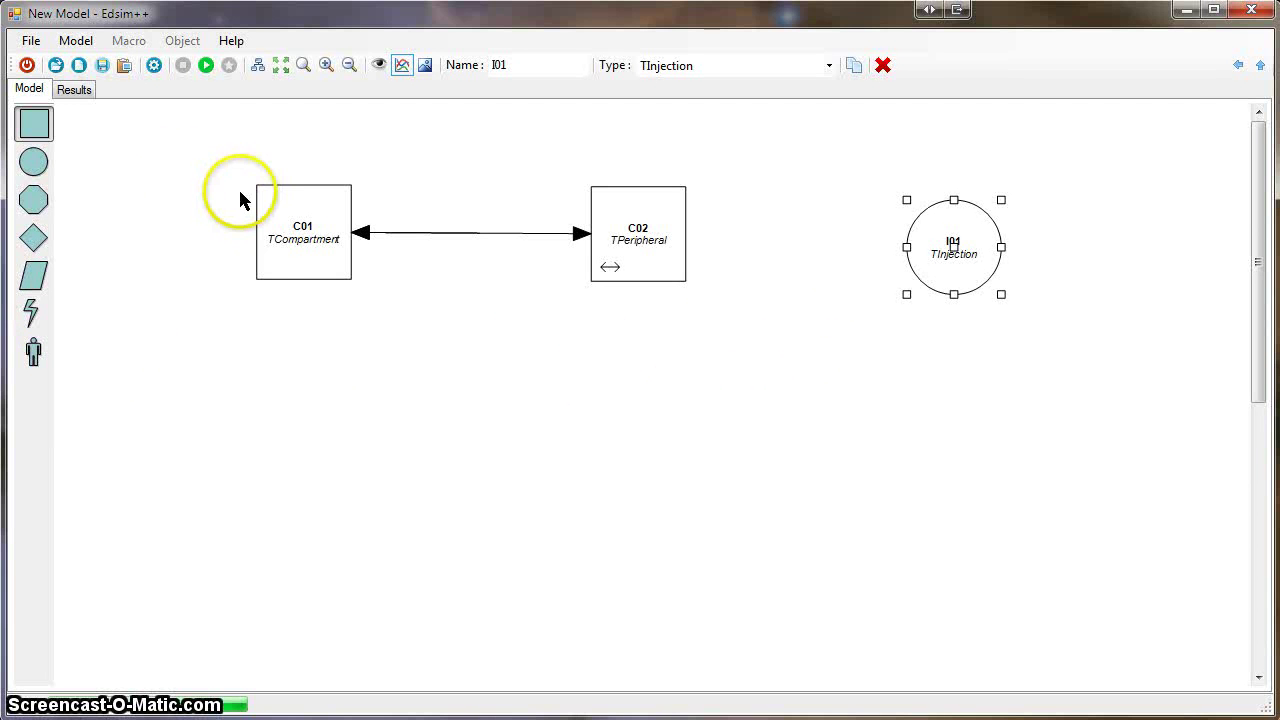
pyautogui.click(303, 250)
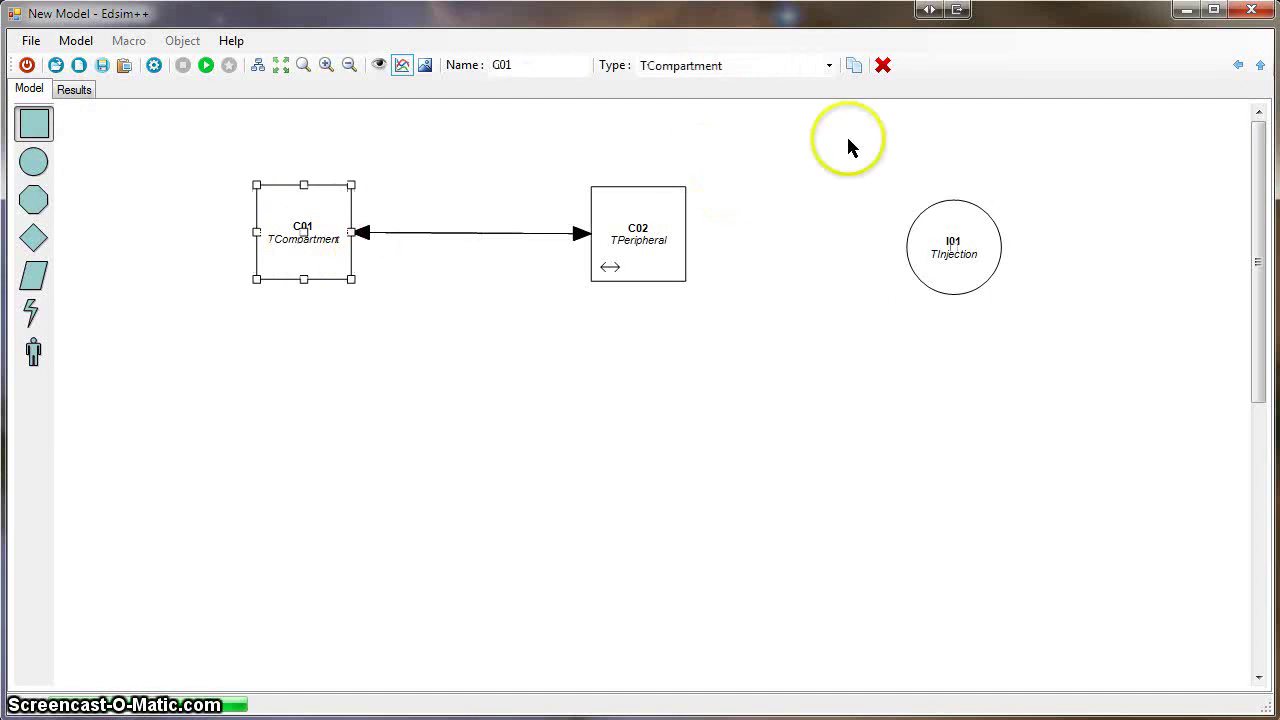
pyautogui.click(853, 65)
pyautogui.moveTo(300, 235); pyautogui.dragTo(305, 398)
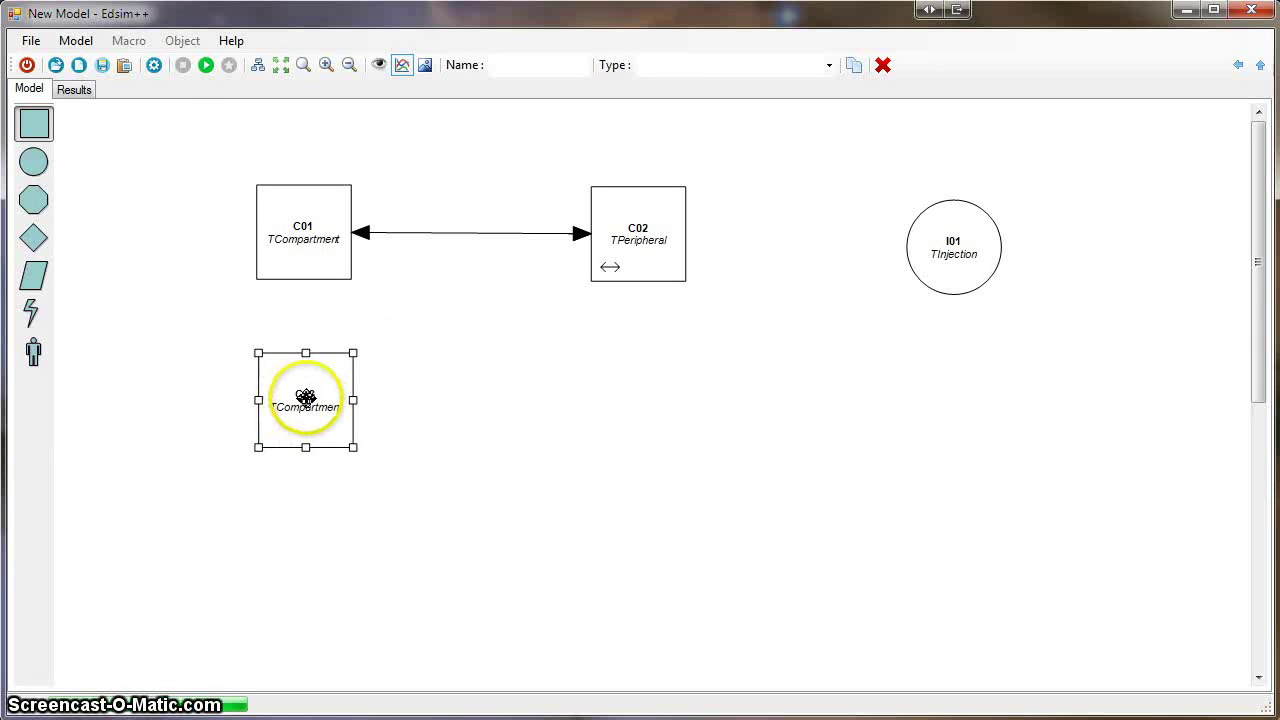
# Add a transport object to the right of compartment C03 and change its type to TDistribution.
pyautogui.click(35, 240)
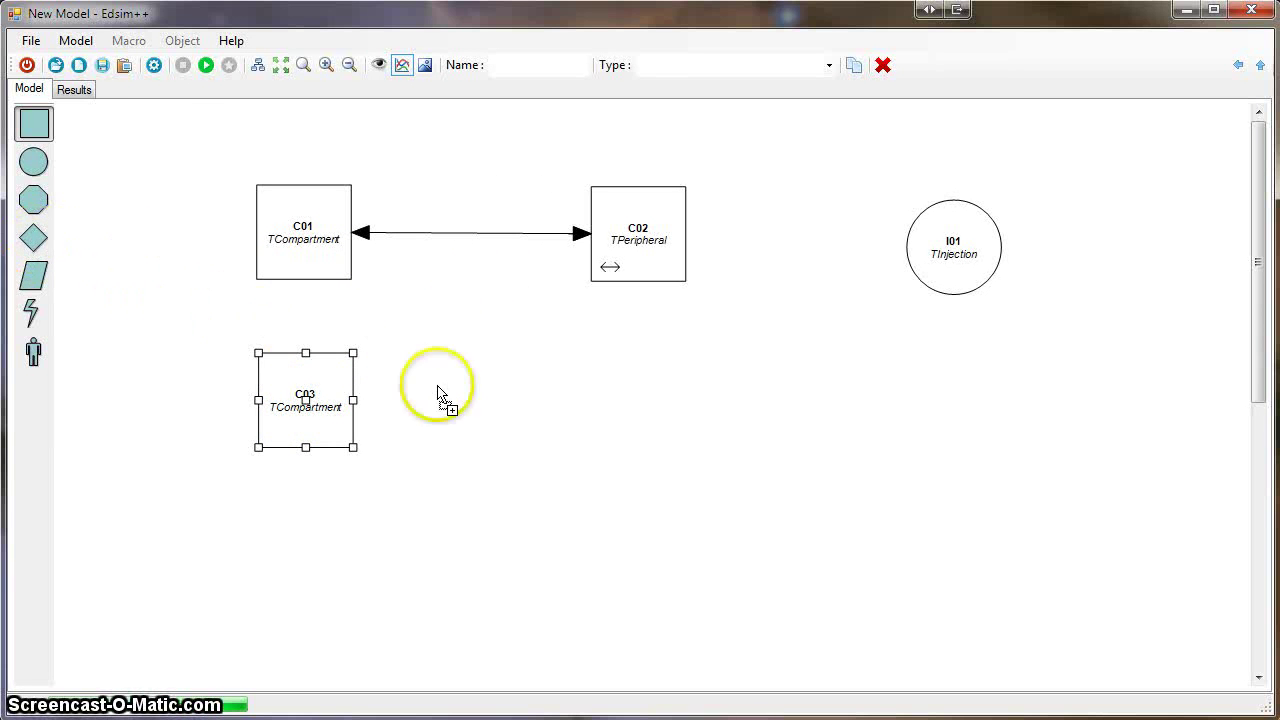
pyautogui.click(490, 417)
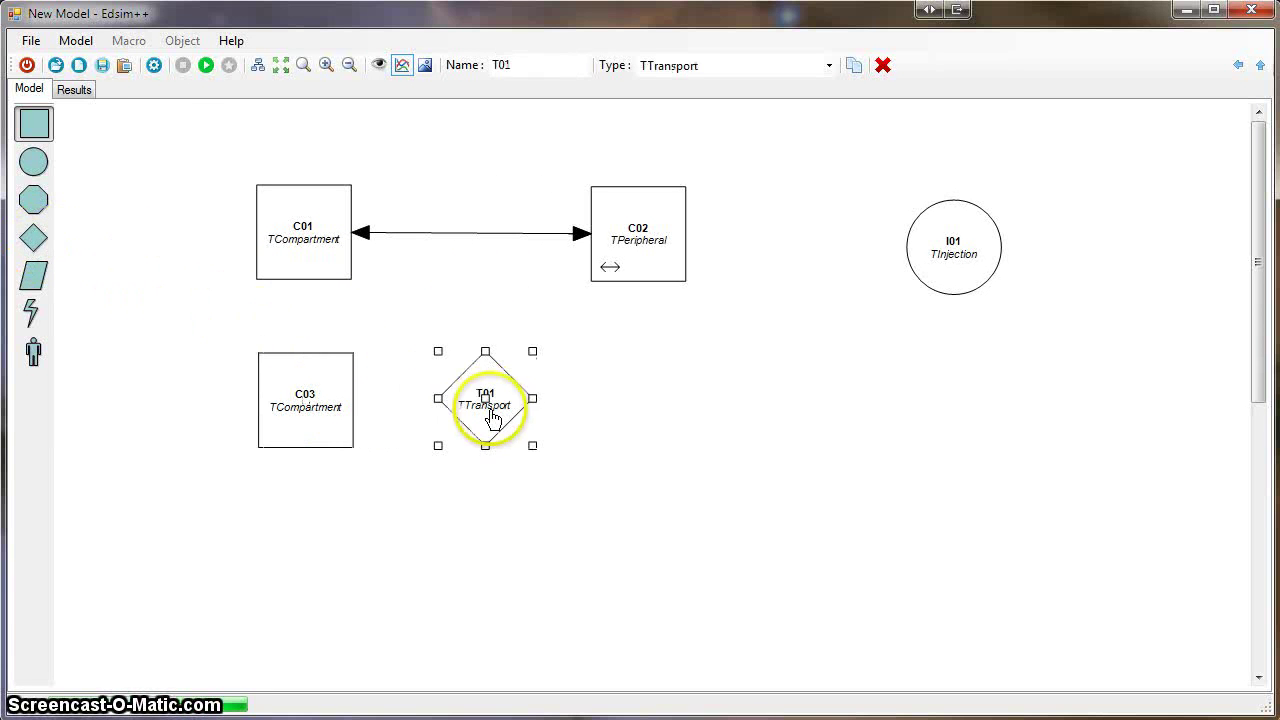
pyautogui.click(714, 67)
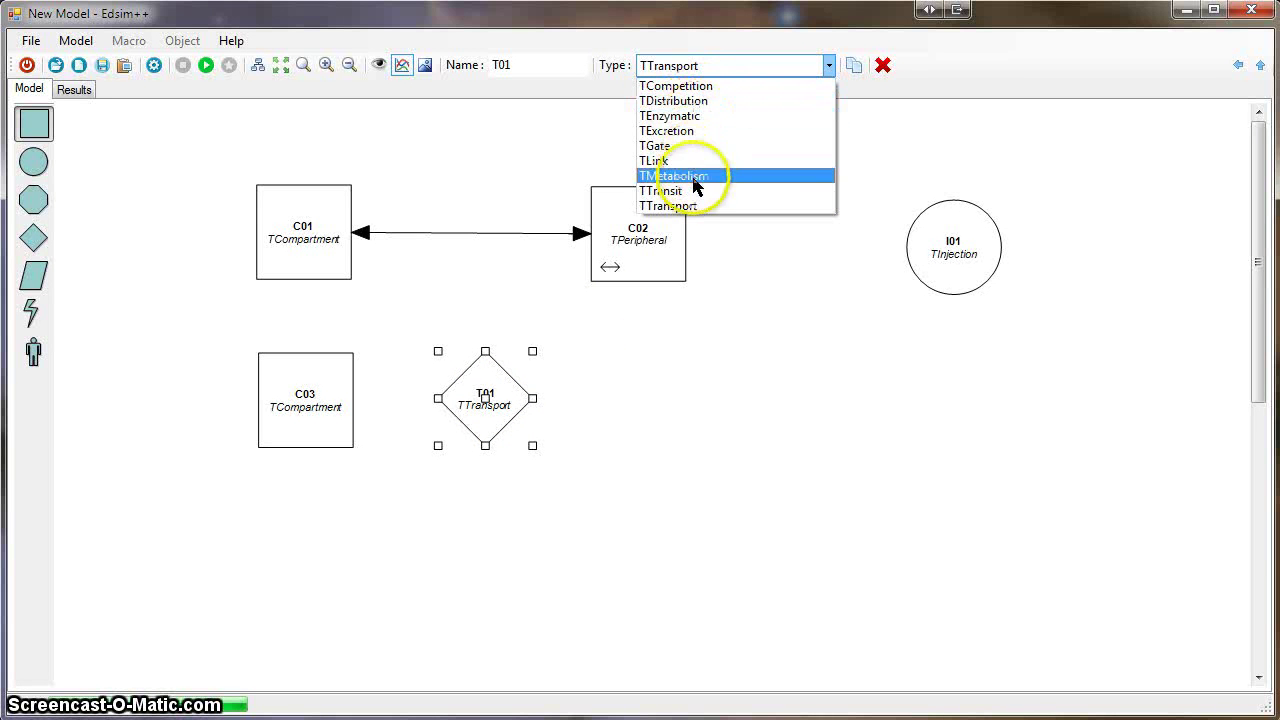
pyautogui.click(690, 101)
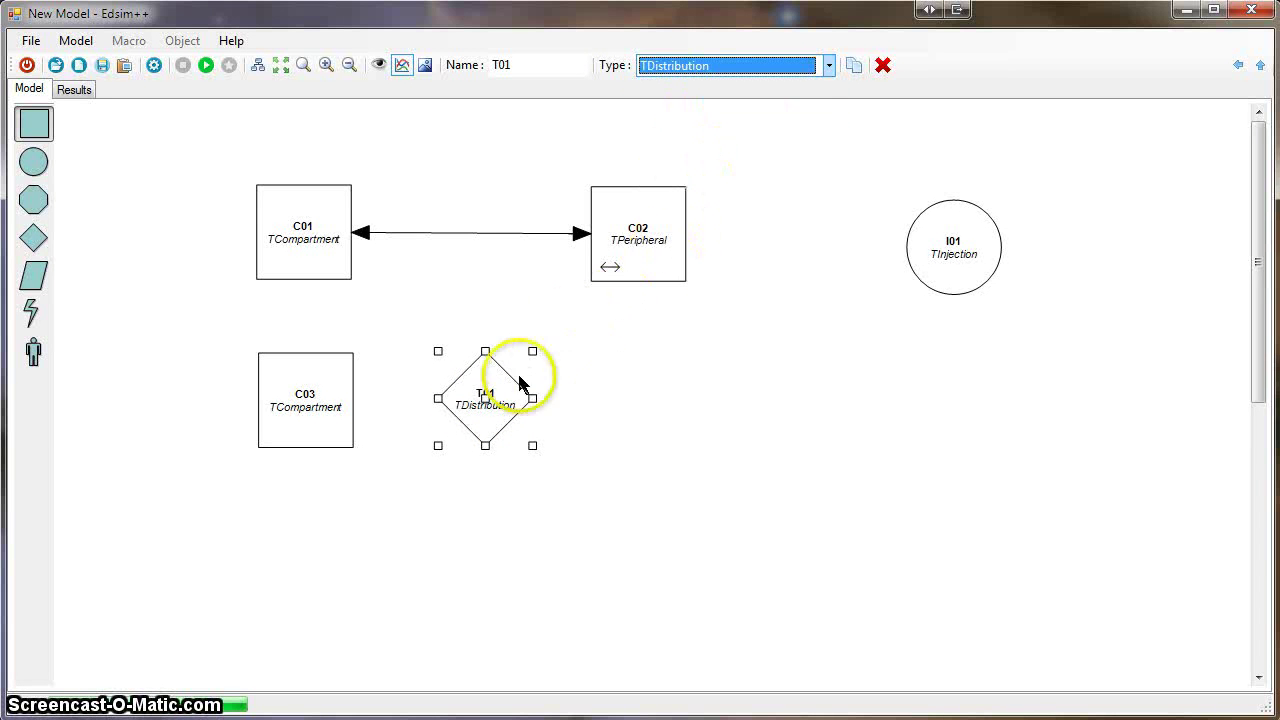
# Place a duplicate of compartment C03 to the right of T01 and align peripheral compartment C02 directly above it.
pyautogui.click(330, 408)
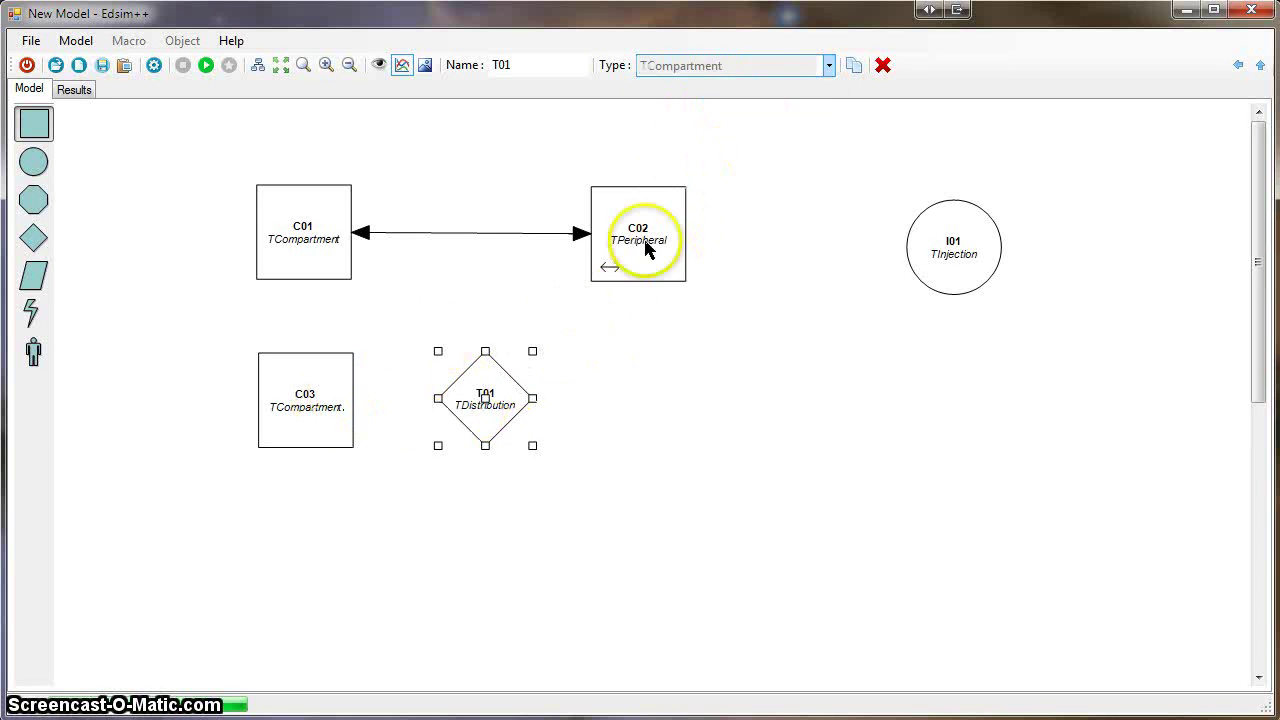
pyautogui.click(851, 68)
pyautogui.moveTo(495, 397); pyautogui.dragTo(652, 396)
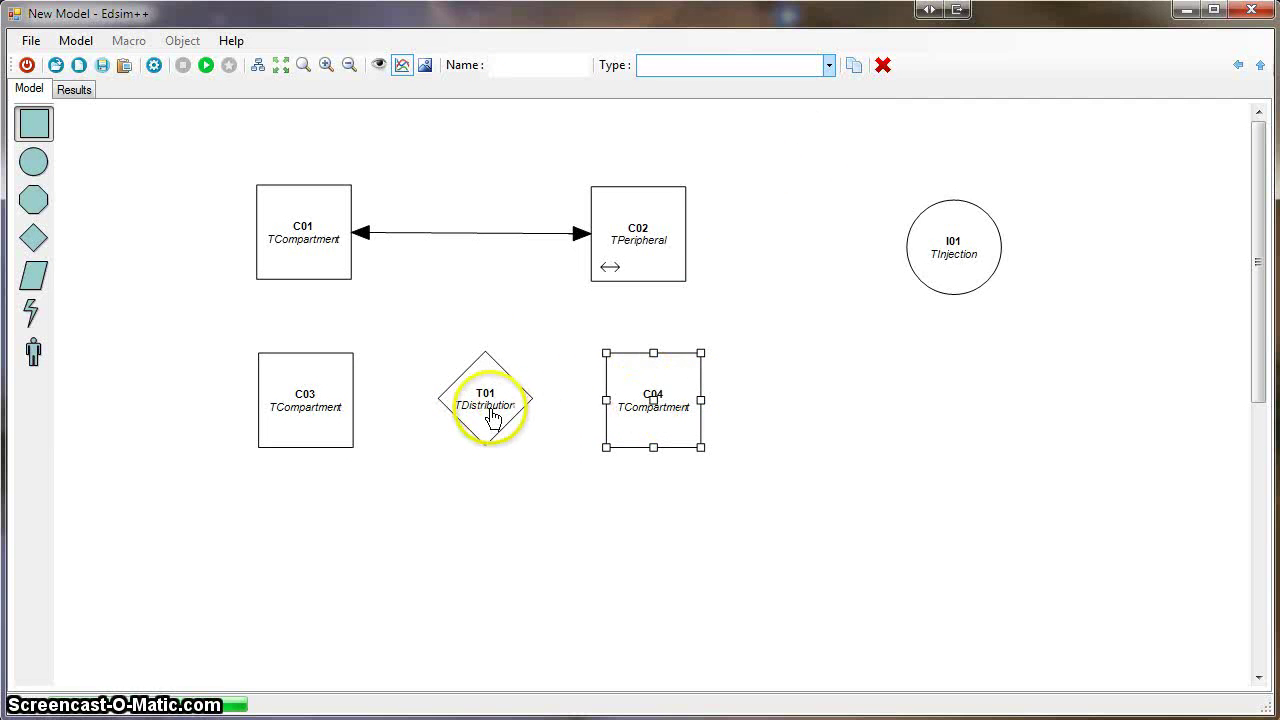
pyautogui.click(493, 417)
pyautogui.moveTo(636, 234); pyautogui.dragTo(653, 234)
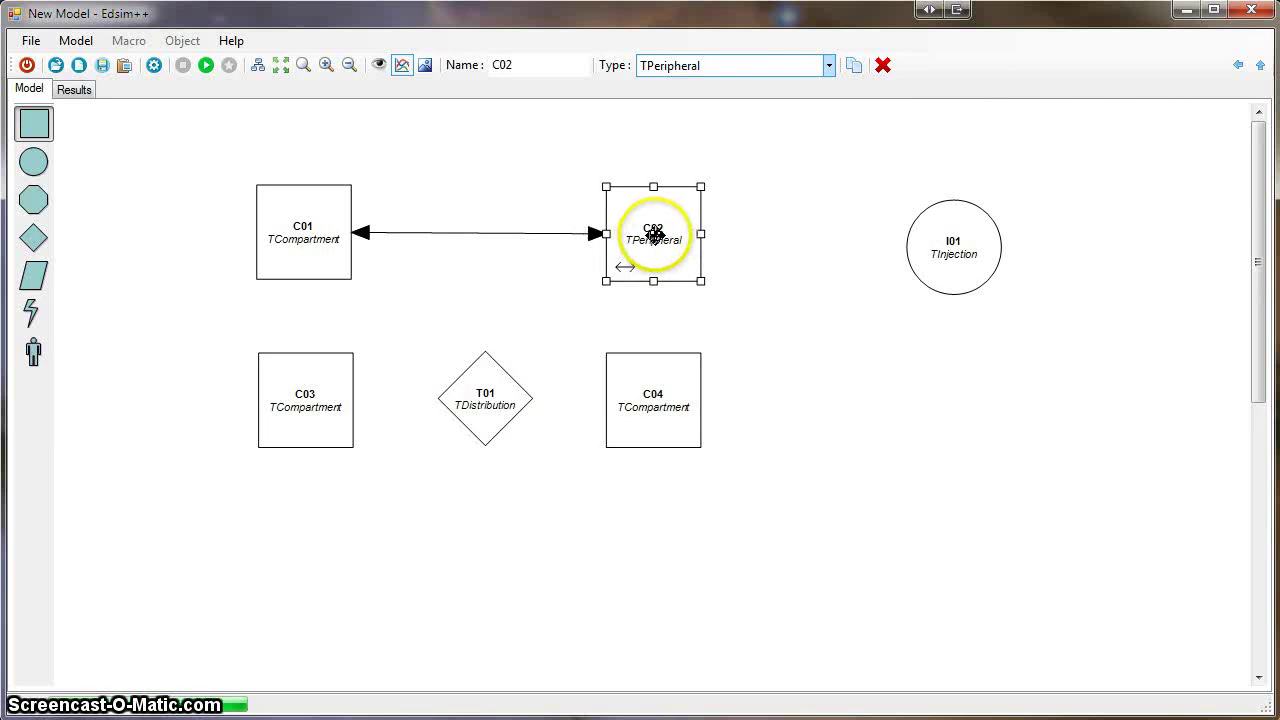
# Connect C03 through the TDistribution object T01 to C04 in both directions, and connect injection I01 to C04.
pyautogui.moveTo(329, 406); pyautogui.dragTo(640, 414)
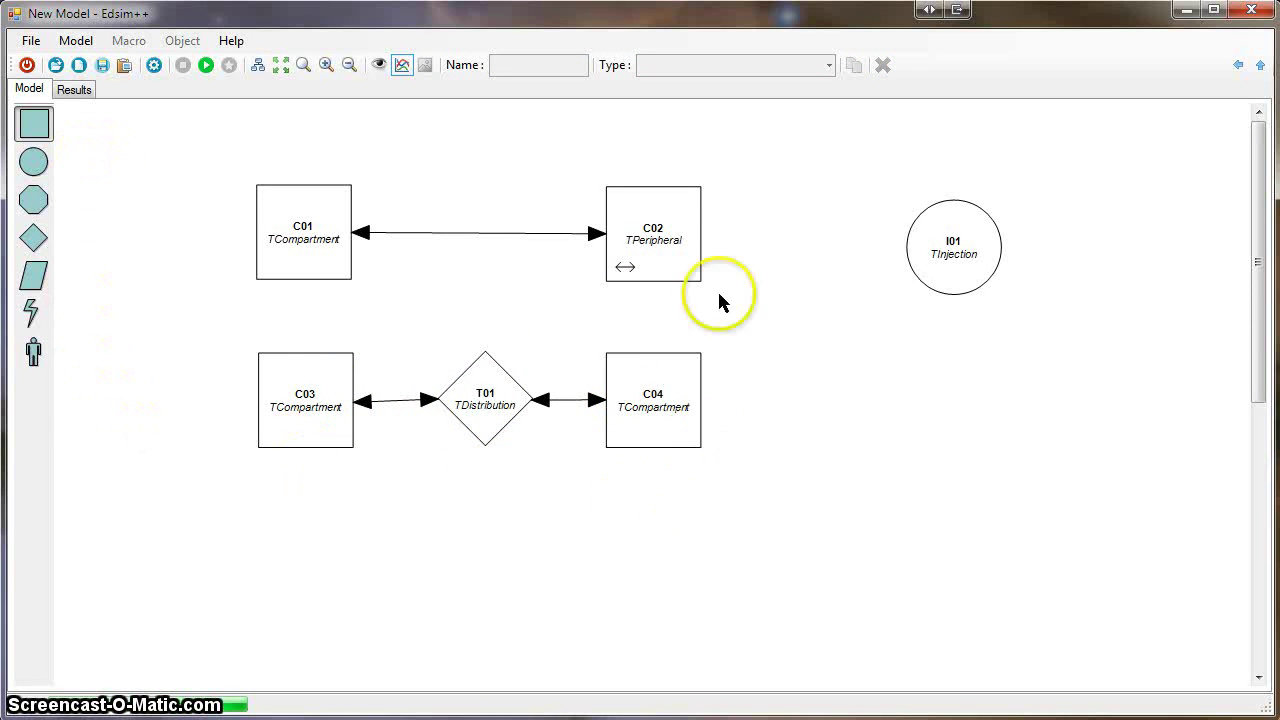
pyautogui.moveTo(931, 278); pyautogui.dragTo(654, 411)
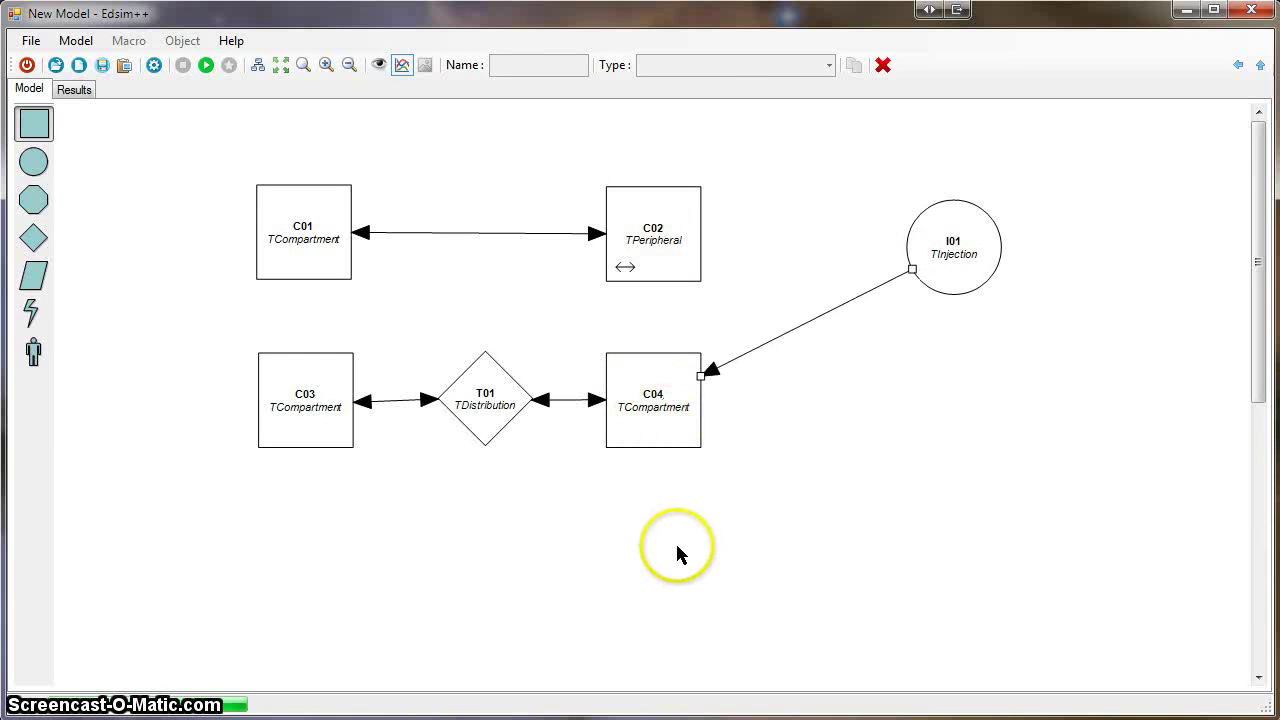
pyautogui.click(677, 553)
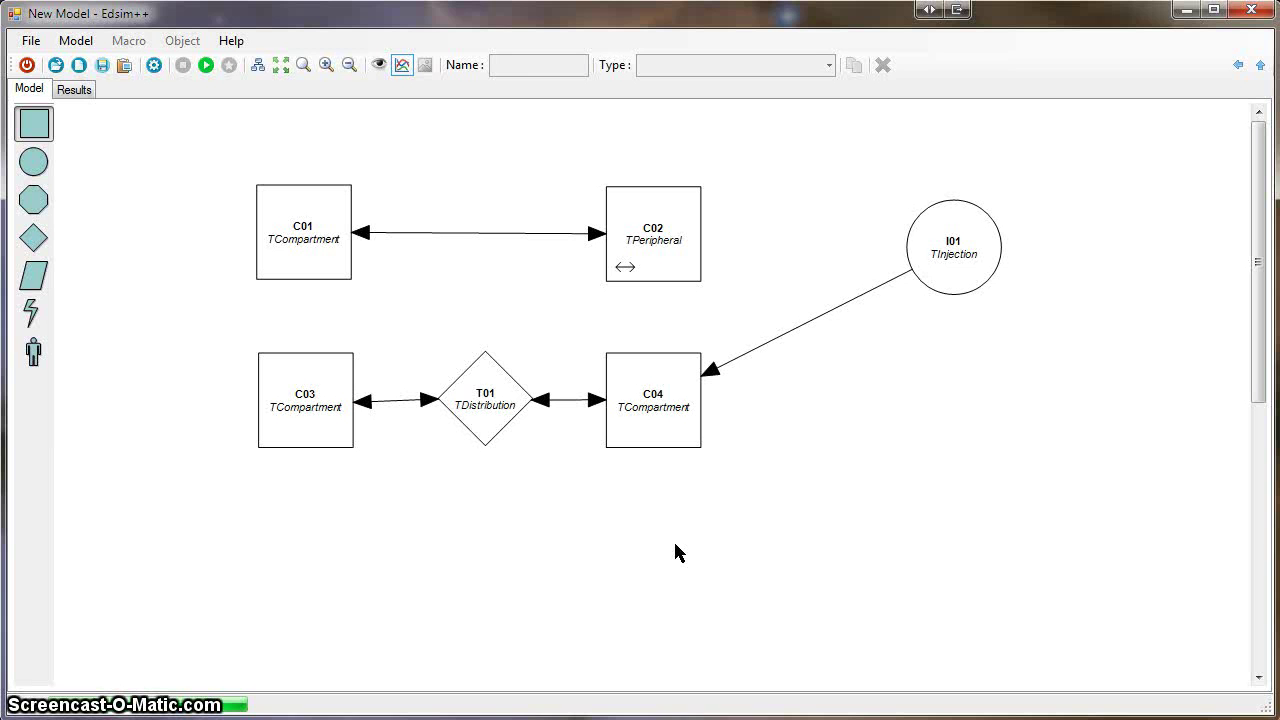
pyautogui.click(505, 428)
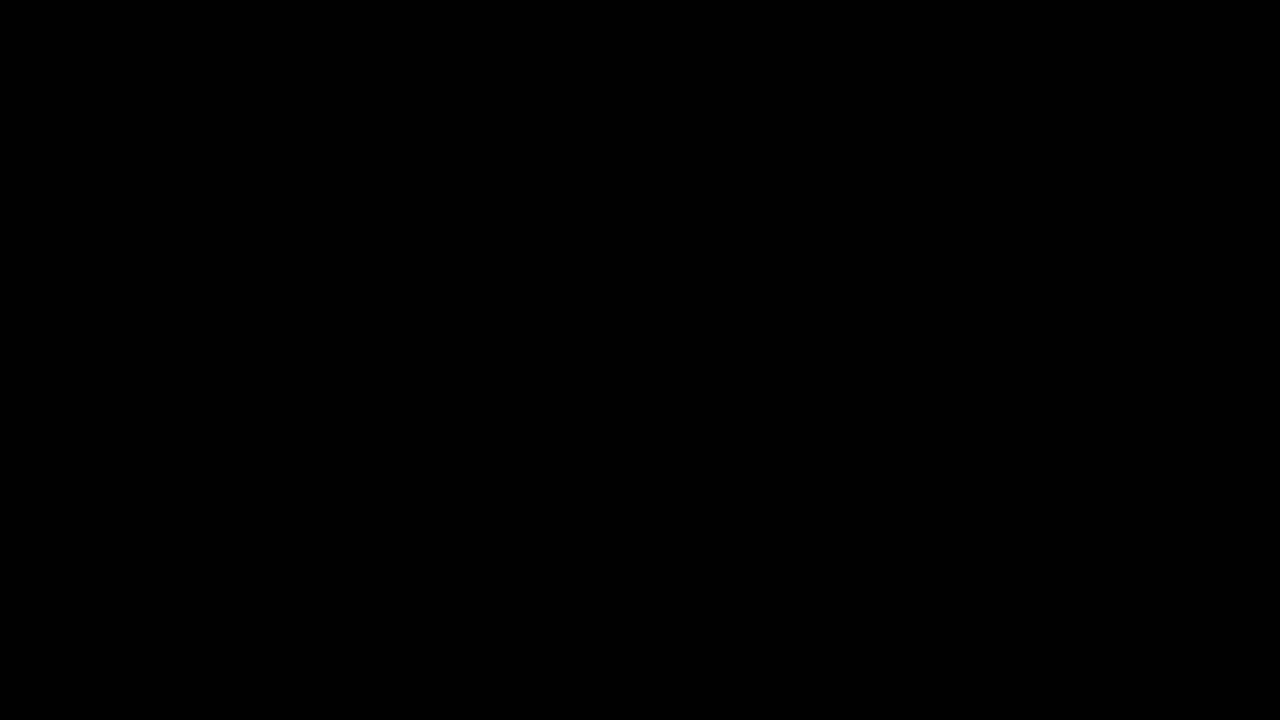
# In a new model, place compartment C01 and a TSink compartment C02 level with it on its right, and connect C01 to C02.
pyautogui.click(188, 262)
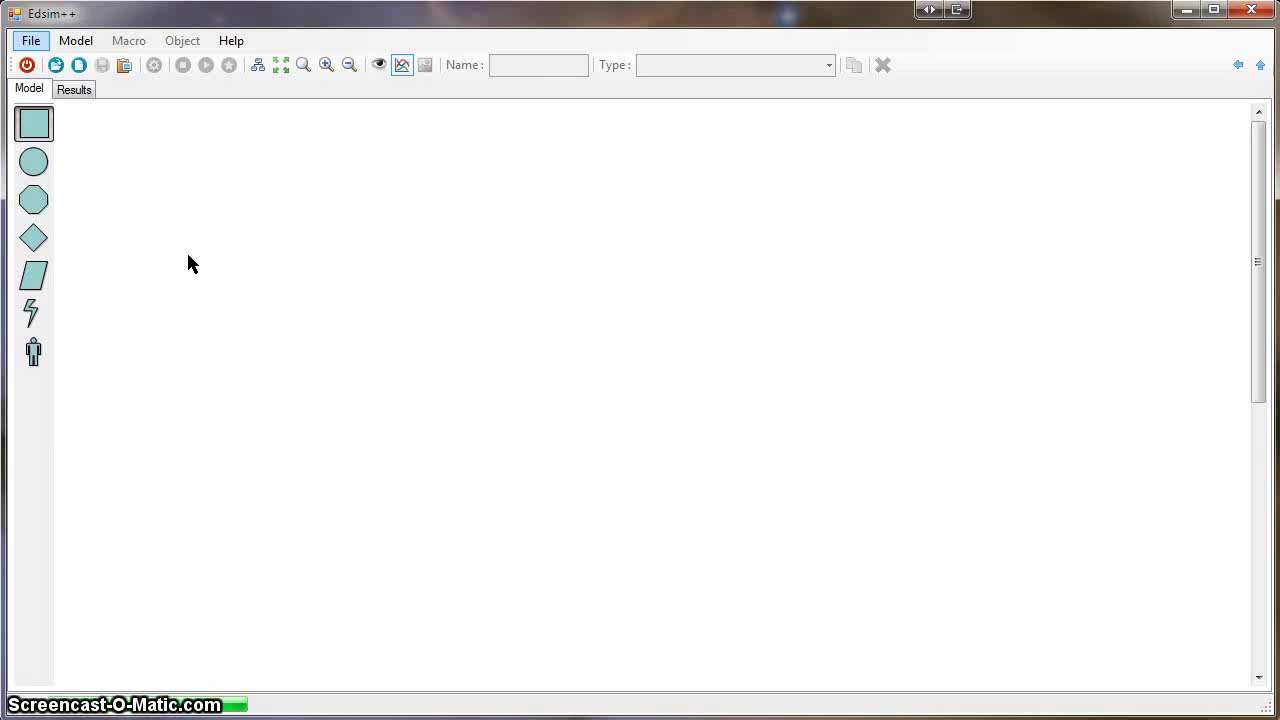
pyautogui.moveTo(34, 123); pyautogui.dragTo(395, 248)
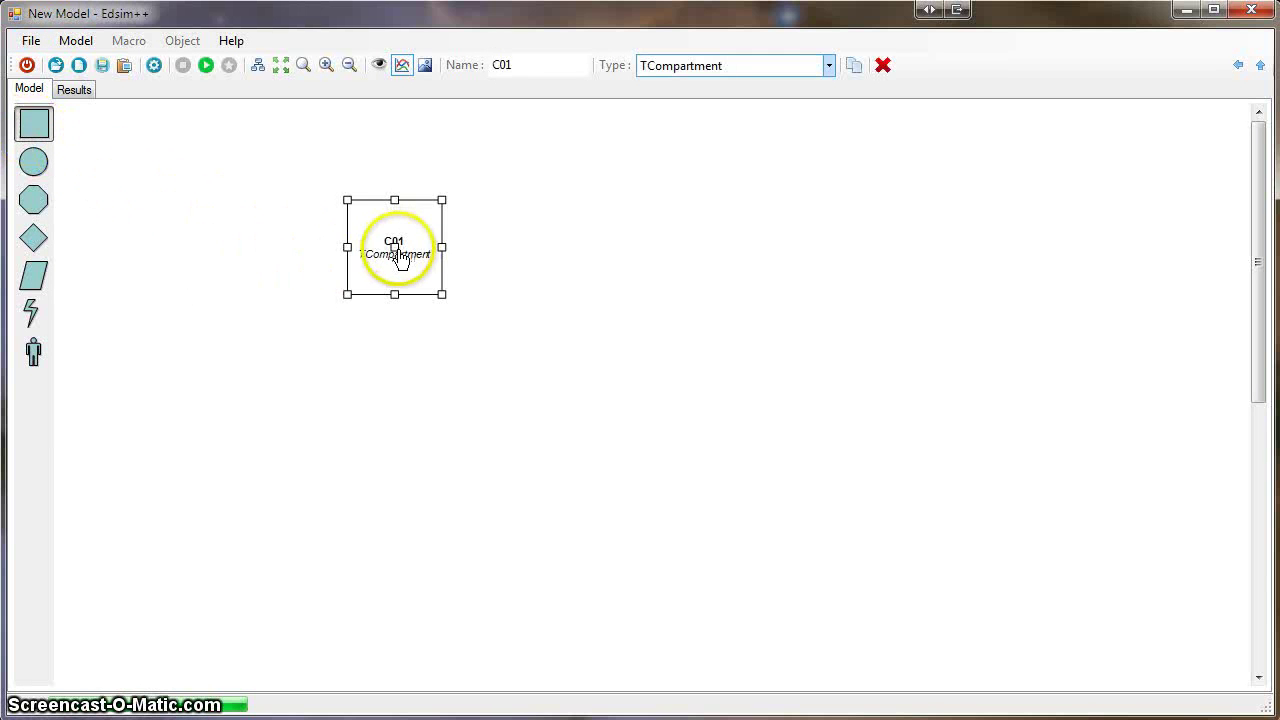
pyautogui.moveTo(34, 124); pyautogui.dragTo(677, 240)
pyautogui.click(730, 68)
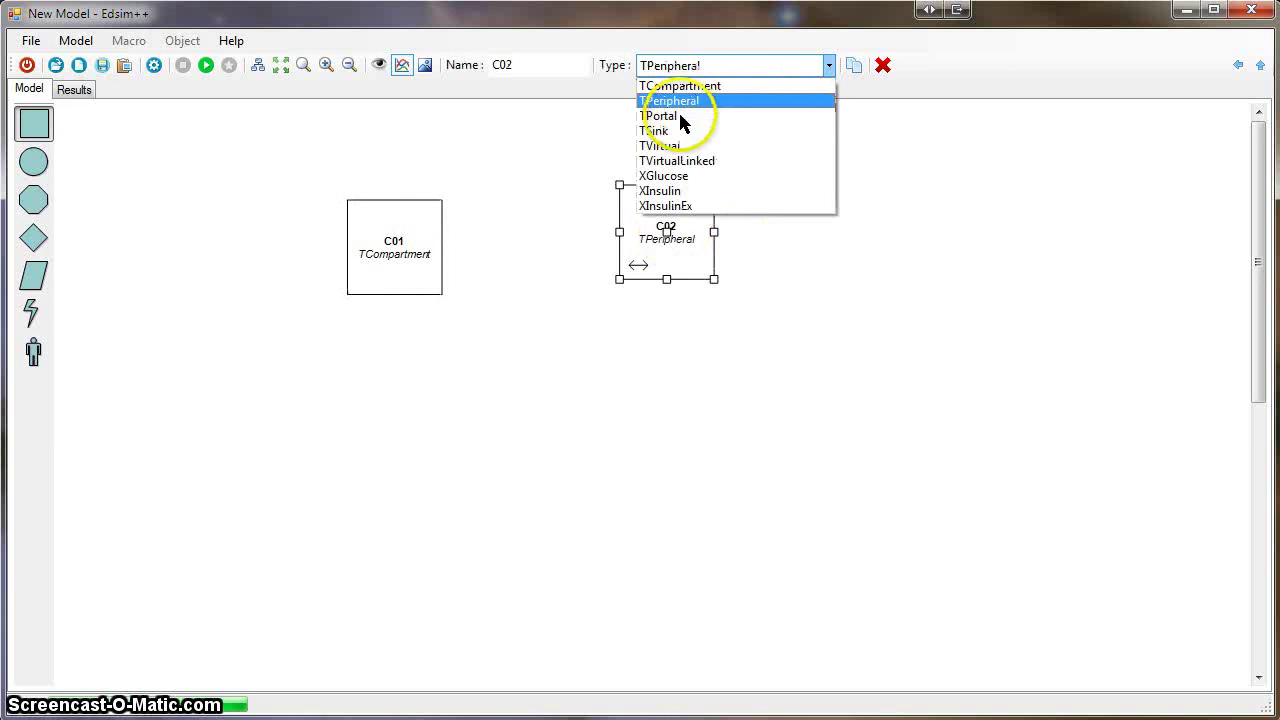
pyautogui.click(678, 134)
pyautogui.moveTo(414, 249); pyautogui.dragTo(671, 262)
pyautogui.click(669, 249)
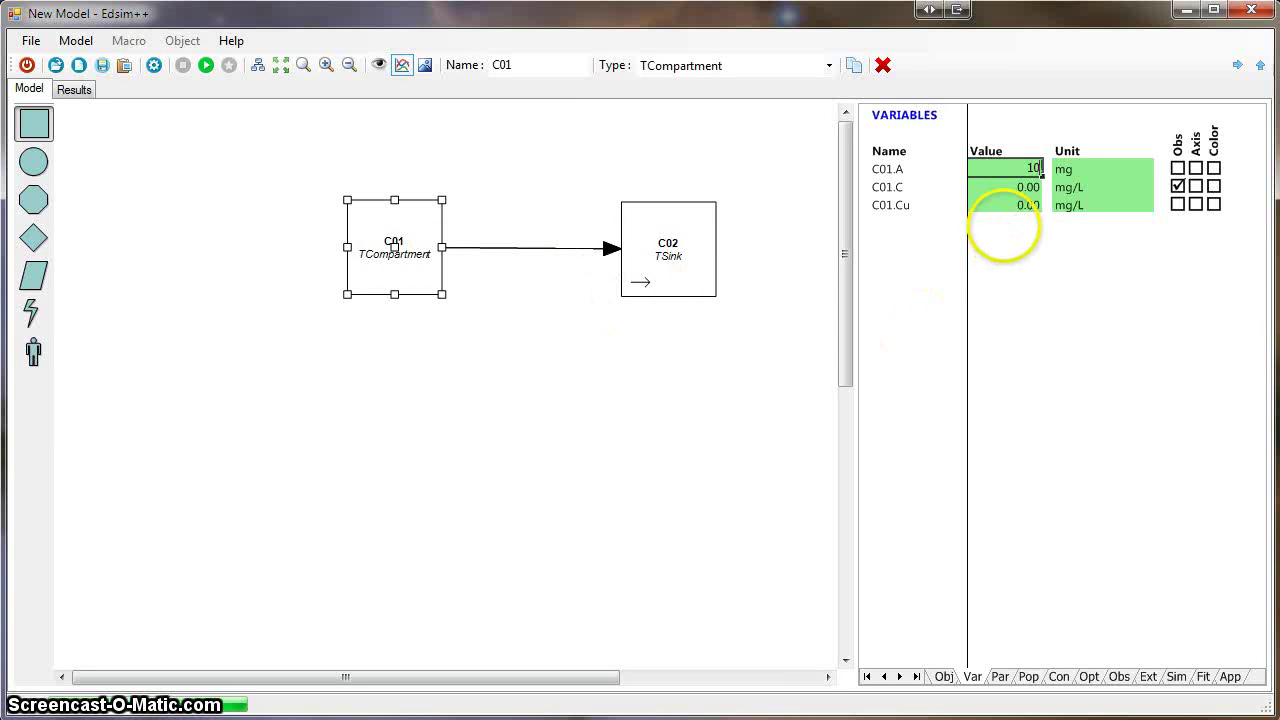
# Enter an initial amount for compartment C01 and simulate the model.
pyautogui.click(424, 316)
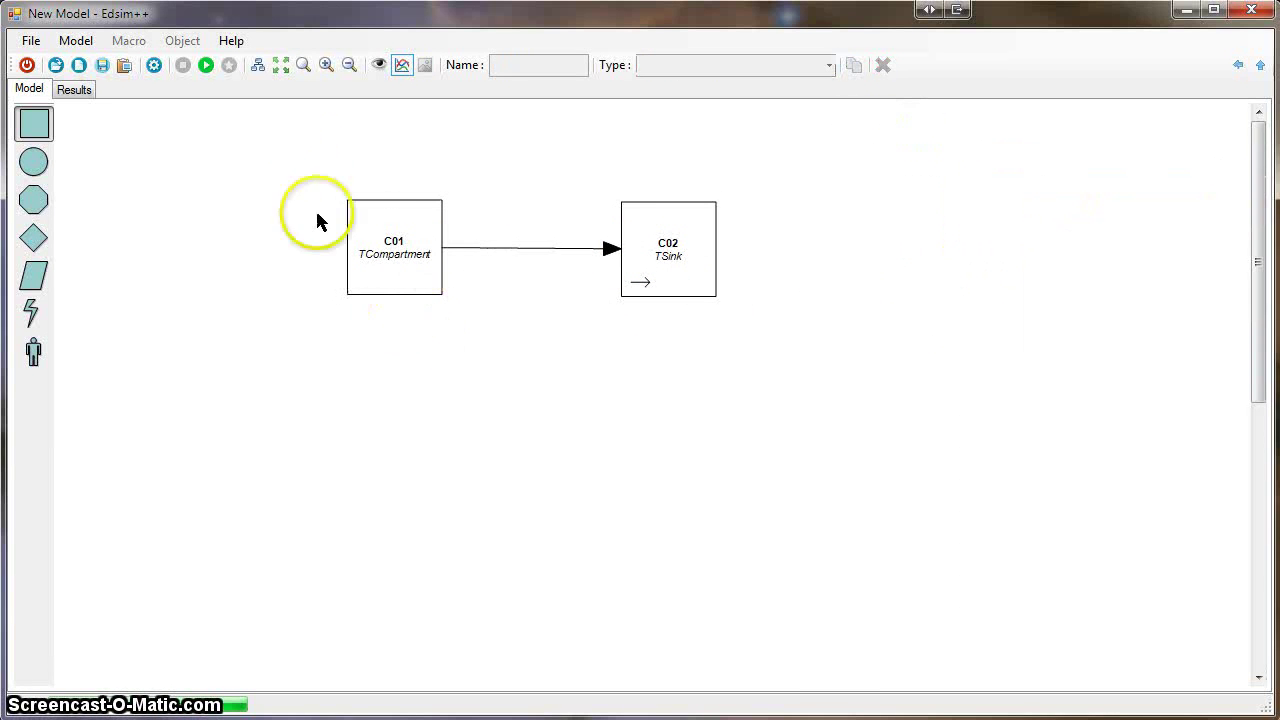
pyautogui.click(214, 66)
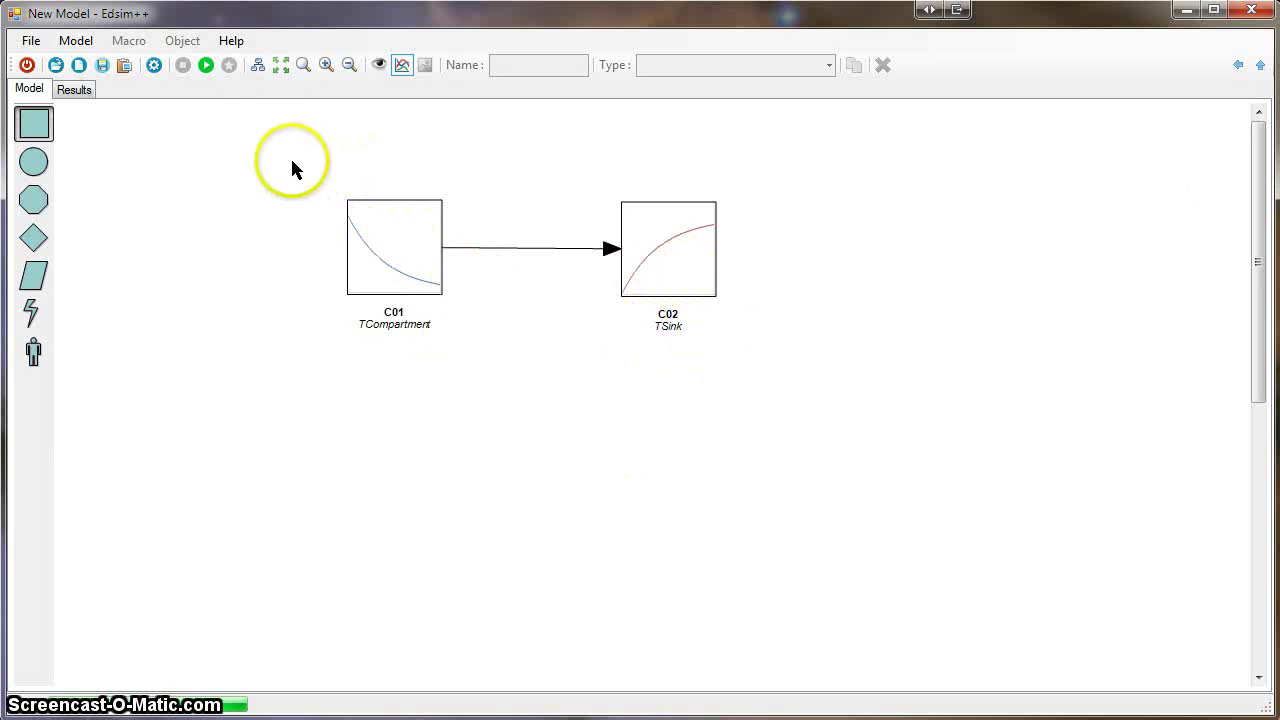
# Duplicate the connected C01–C02 pair, place the copy directly below the original, and shift both pairs upward.
pyautogui.moveTo(284, 162); pyautogui.dragTo(851, 391)
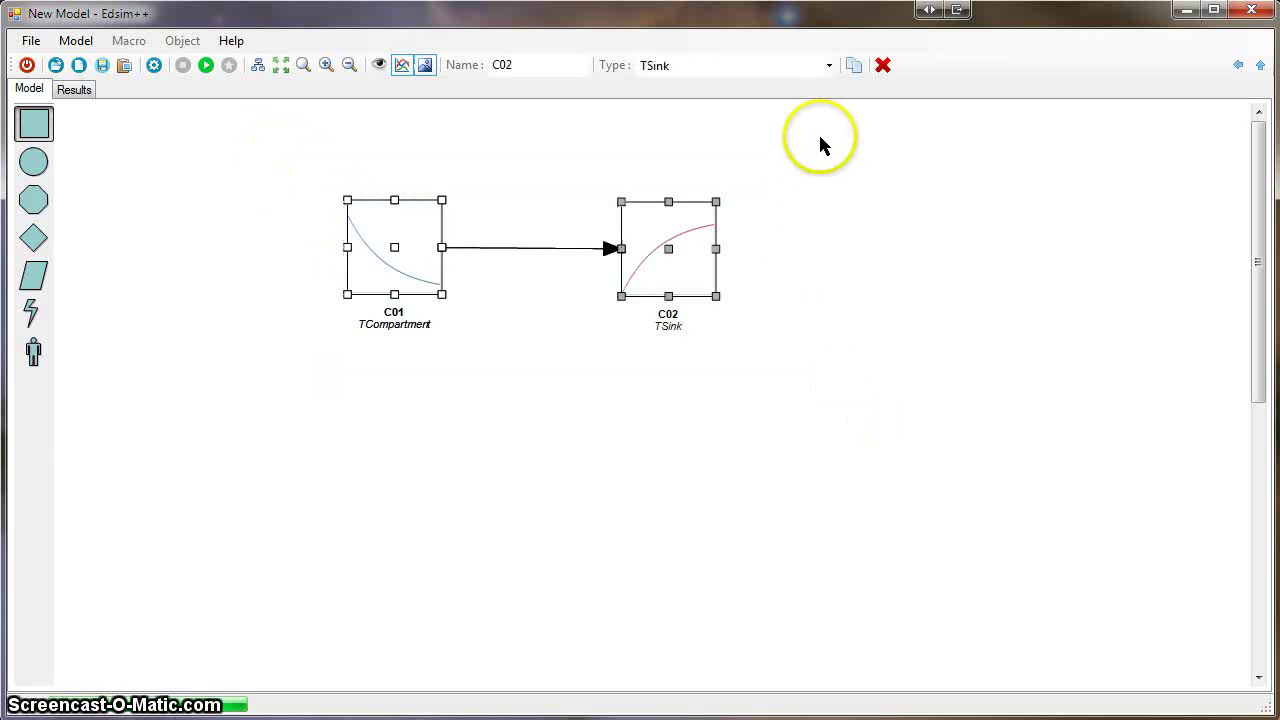
pyautogui.click(853, 65)
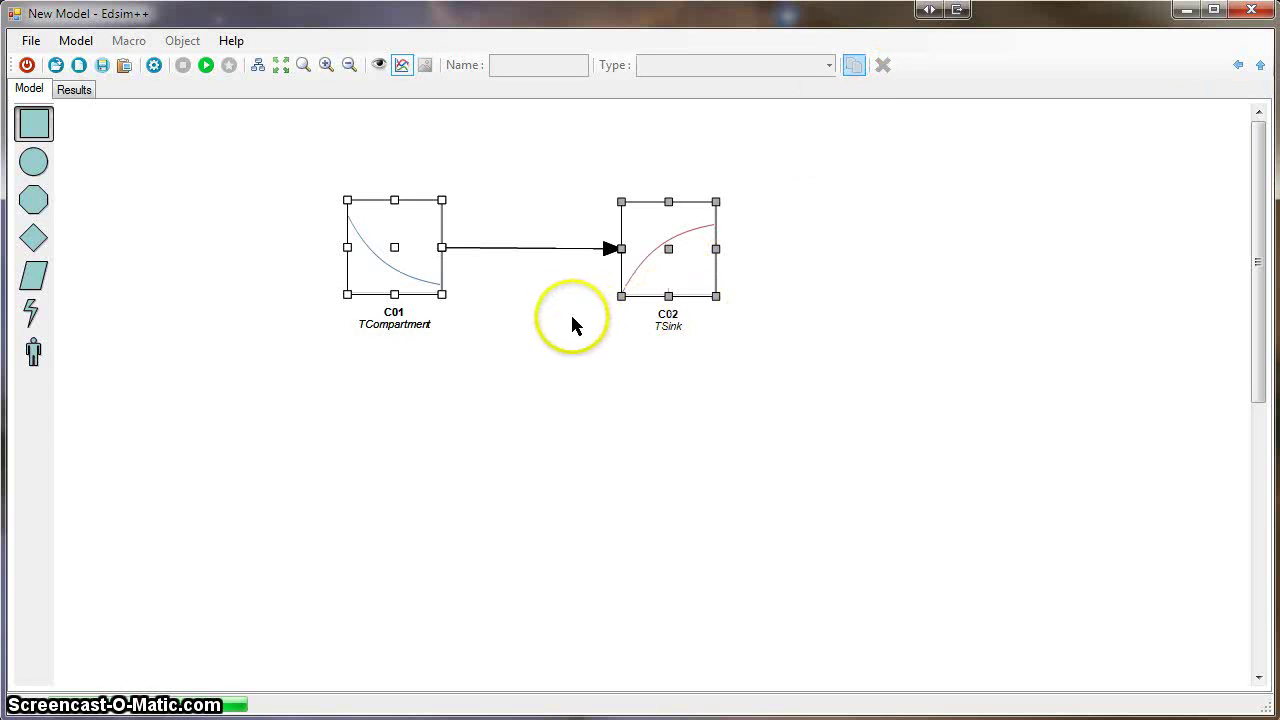
pyautogui.click(571, 355)
pyautogui.moveTo(394, 354); pyautogui.dragTo(396, 427)
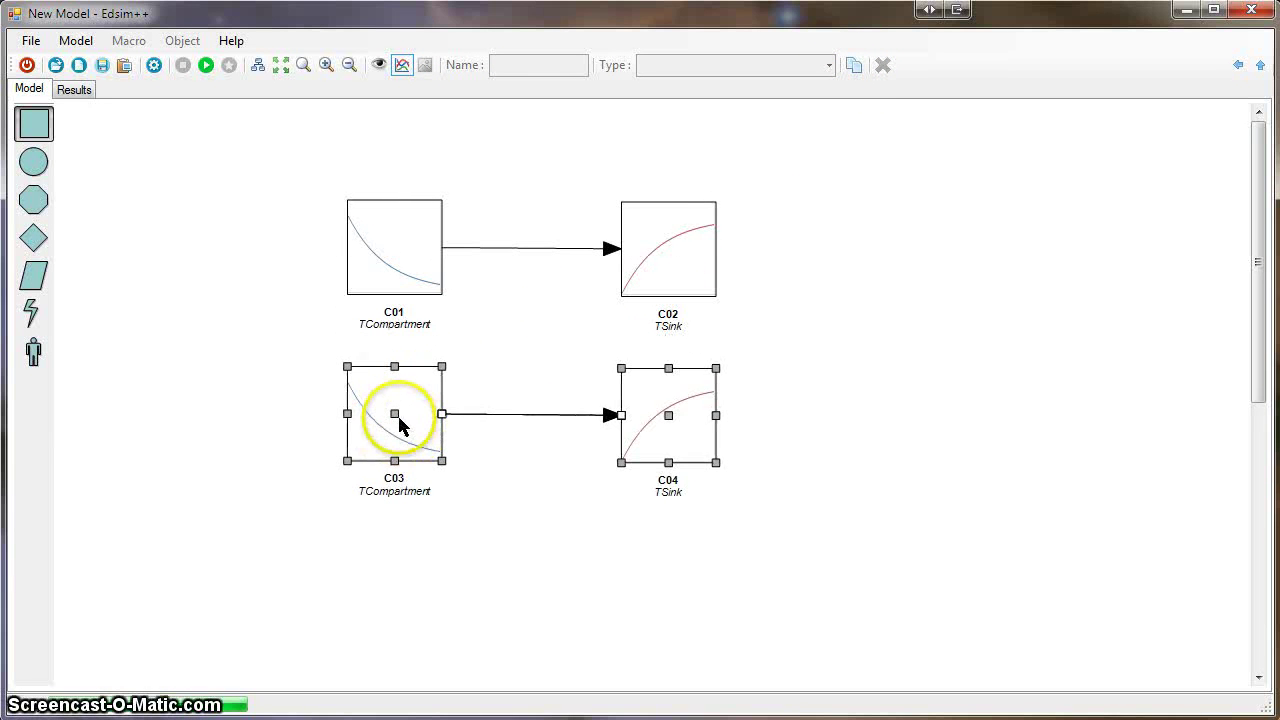
pyautogui.click(924, 320)
pyautogui.moveTo(246, 174); pyautogui.dragTo(884, 516)
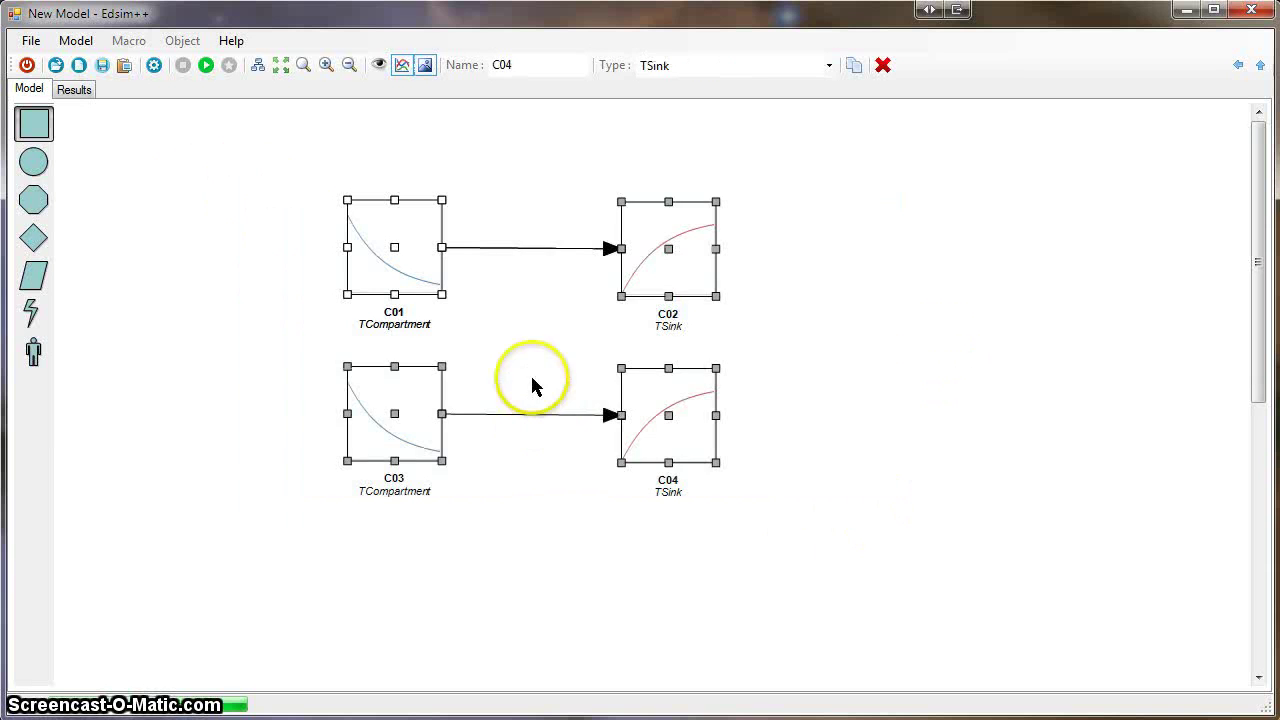
pyautogui.moveTo(394, 411); pyautogui.dragTo(398, 358)
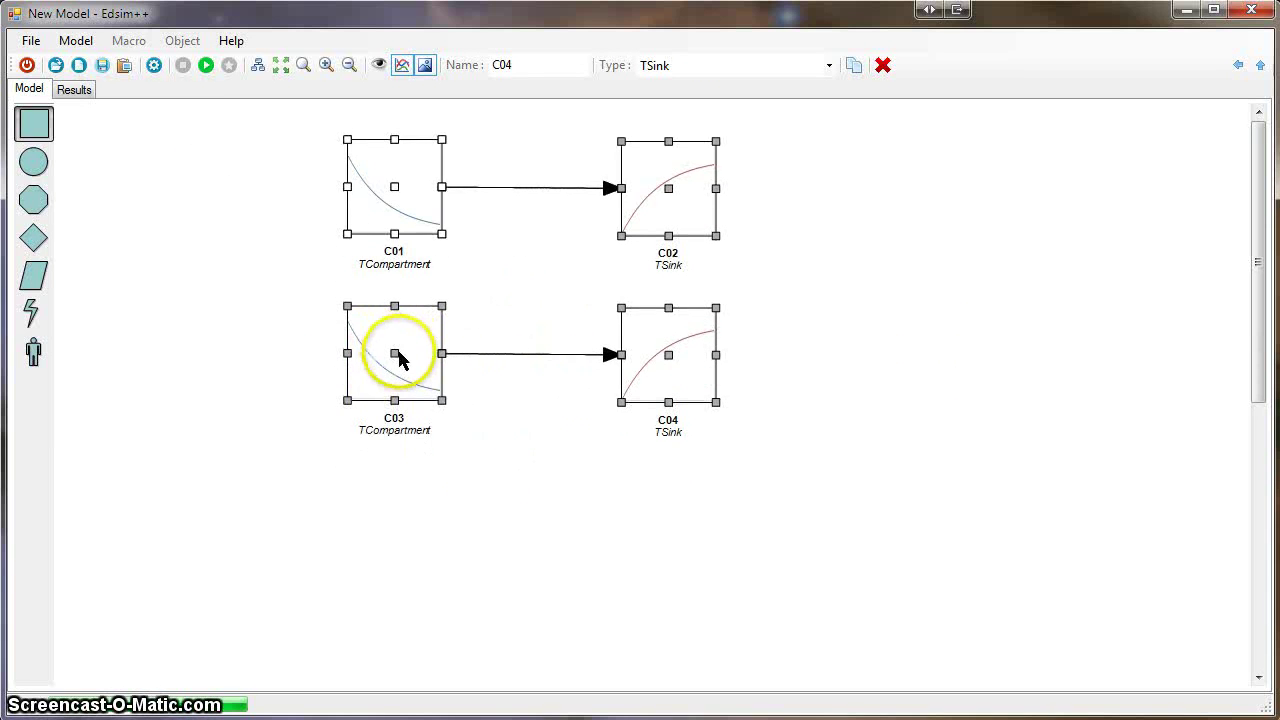
pyautogui.click(503, 453)
# Set the amount C03.A of compartment C03 to 100 mg and simulate the model.
pyautogui.click(416, 380)
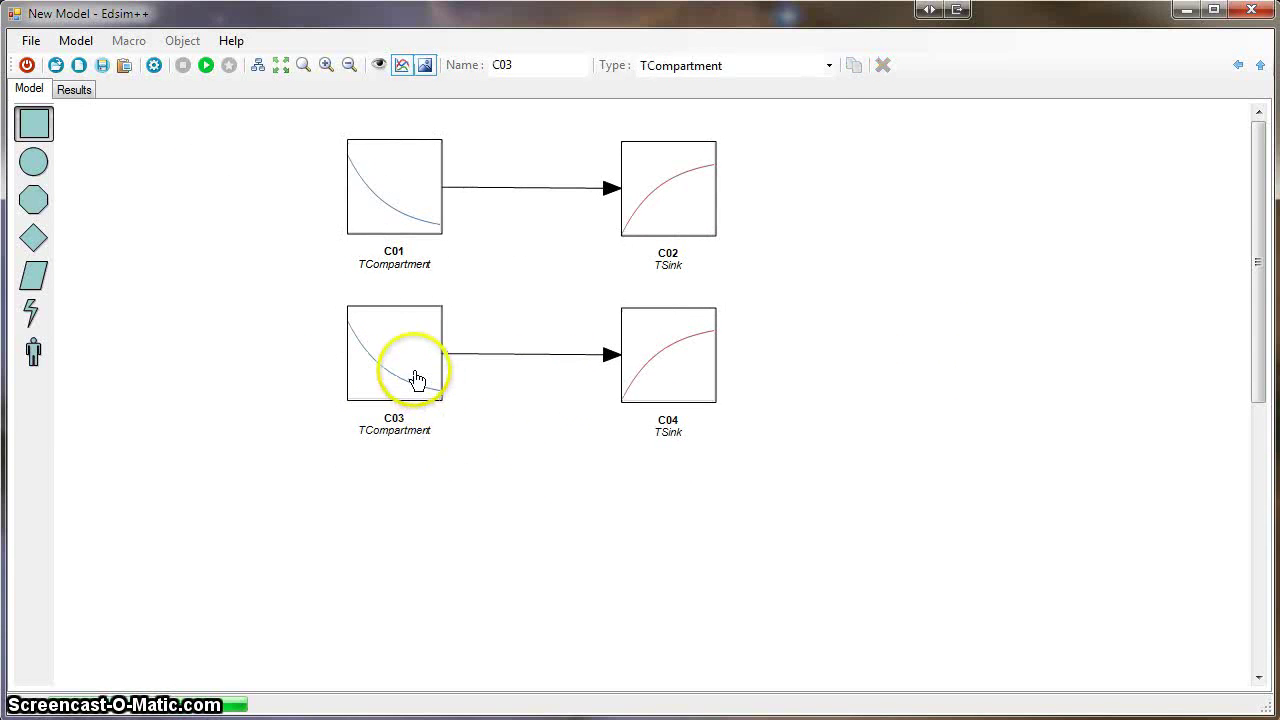
pyautogui.doubleClick(416, 380)
pyautogui.click(1015, 169)
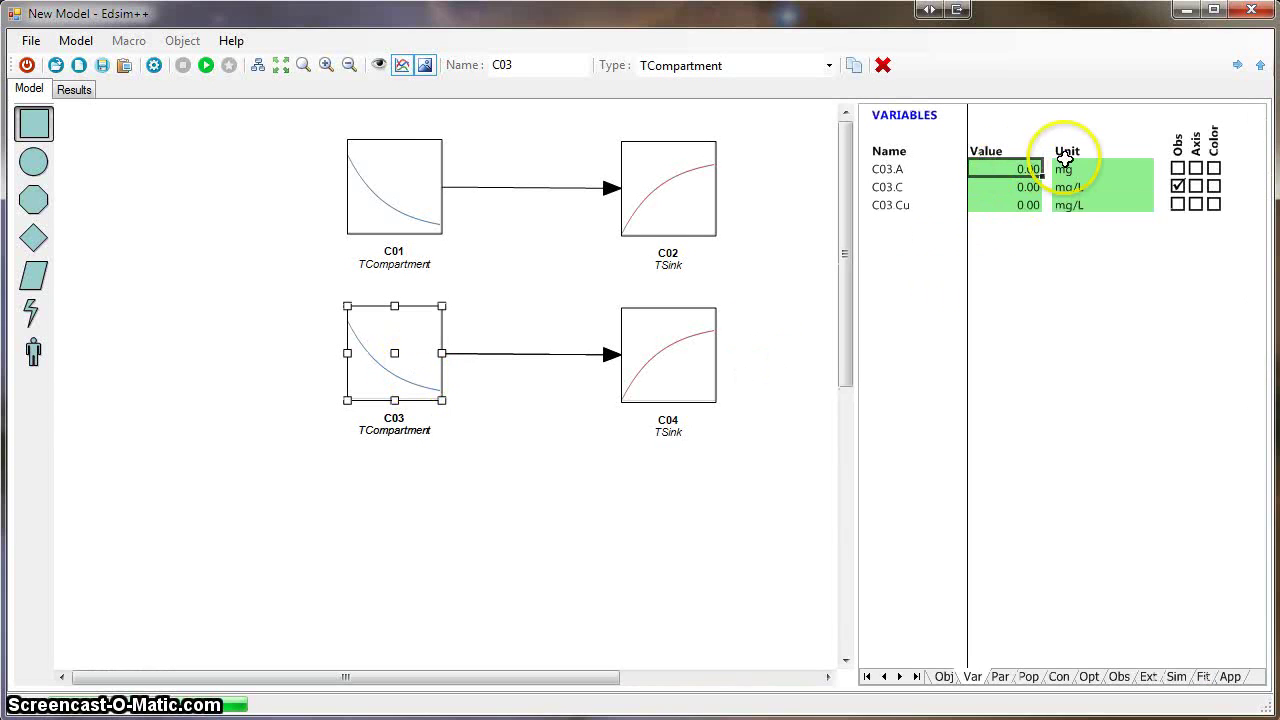
pyautogui.write('100')
pyautogui.press('Return')
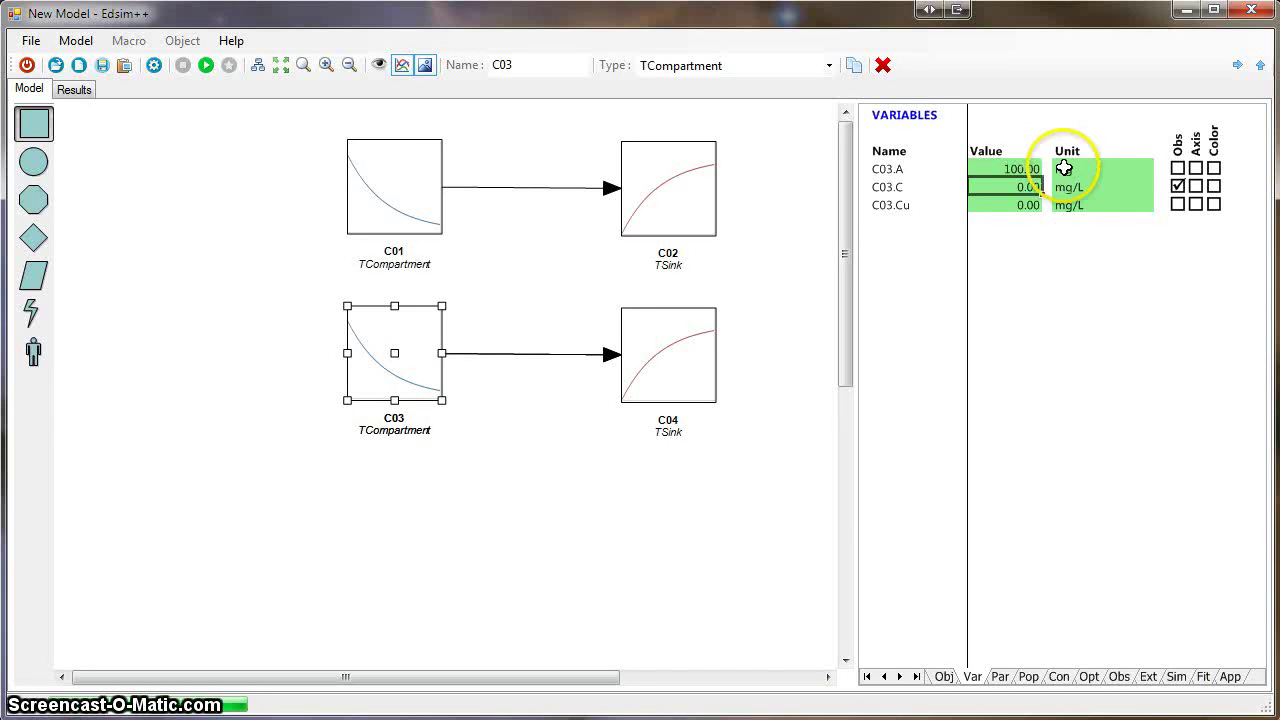
pyautogui.click(617, 562)
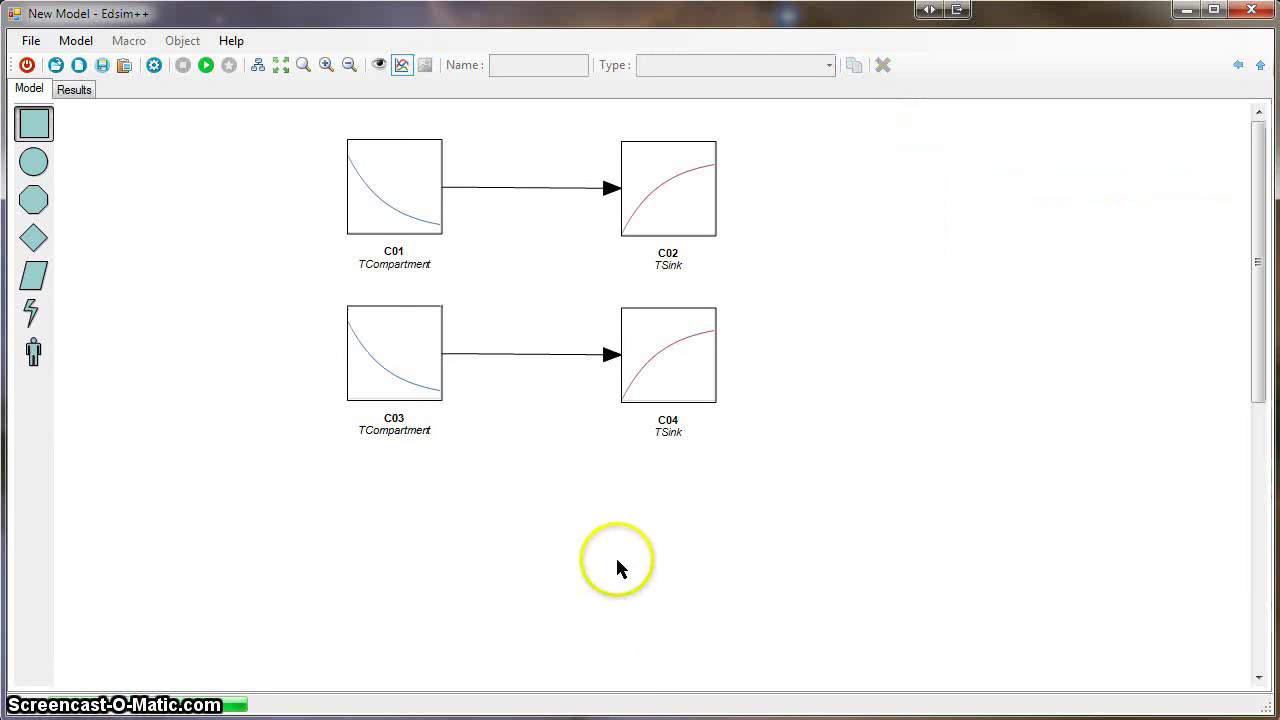
pyautogui.click(206, 66)
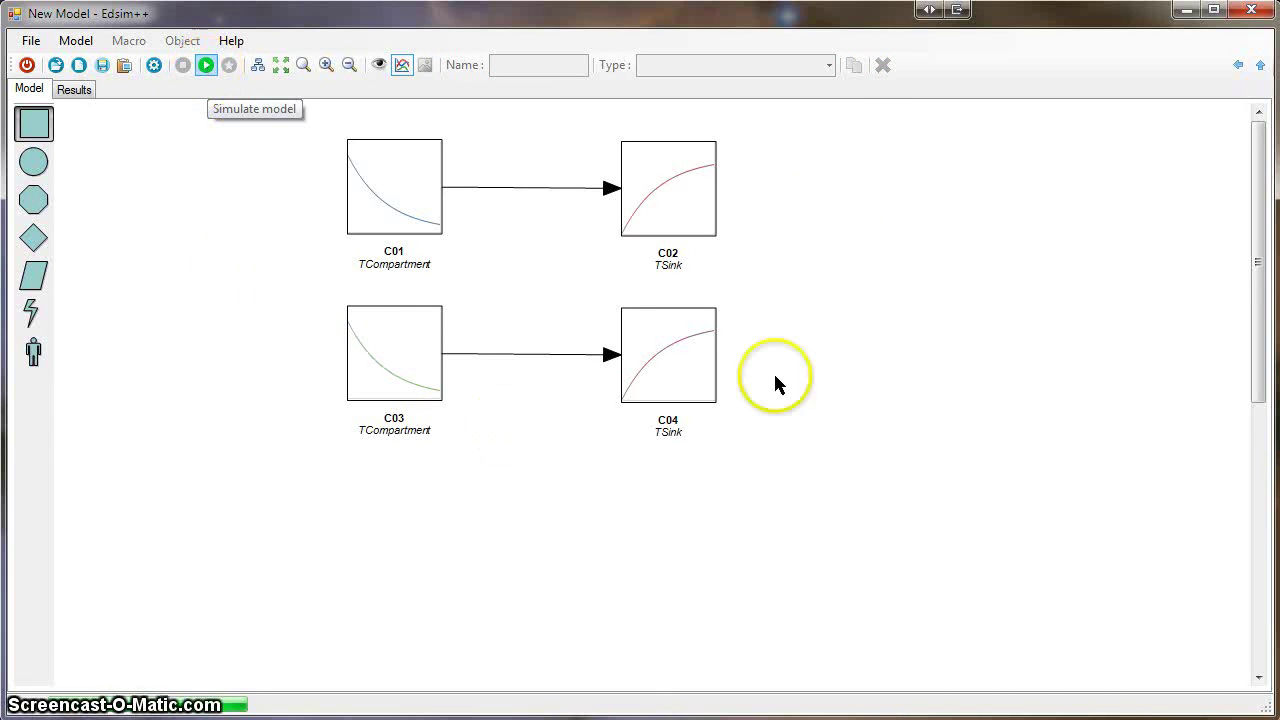
# Move both compartment pairs together to the right to free space on their left.
pyautogui.moveTo(272, 124); pyautogui.dragTo(858, 482)
pyautogui.moveTo(405, 378); pyautogui.dragTo(775, 373)
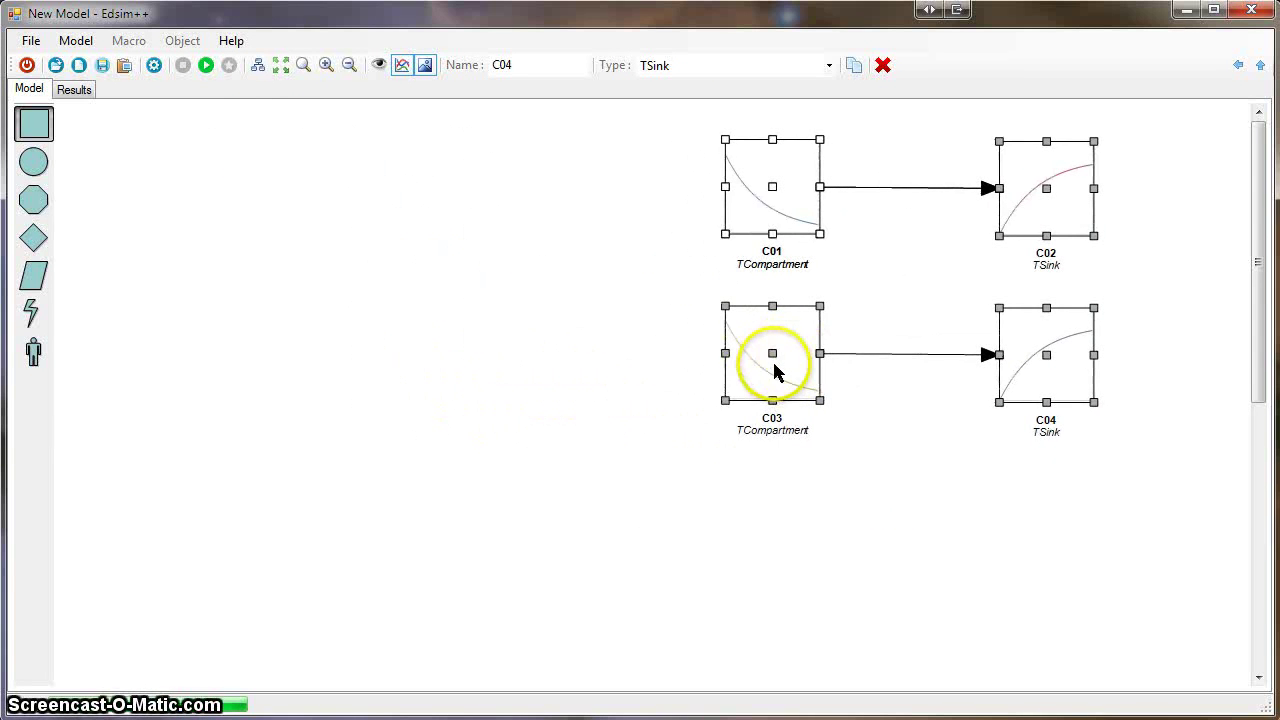
pyautogui.click(705, 545)
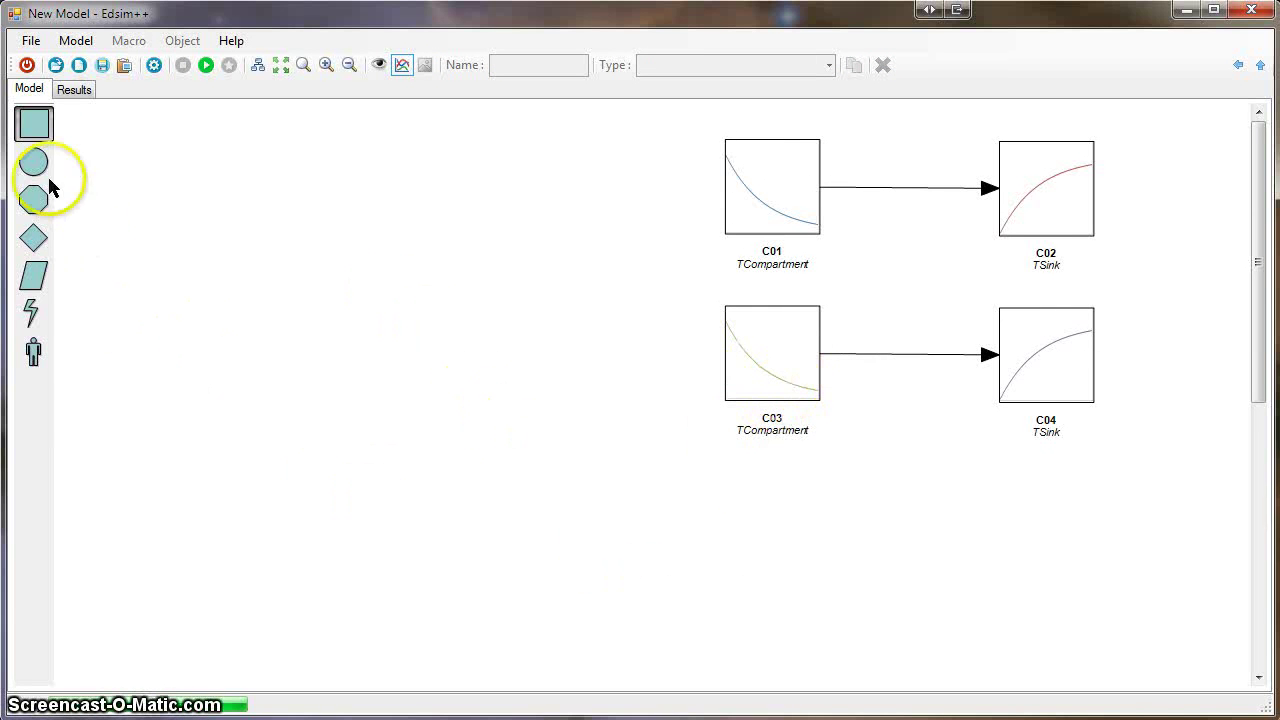
# Add compartment C05 to the far left of C03 and change its type to TVirtual.
pyautogui.moveTo(43, 120); pyautogui.dragTo(294, 363)
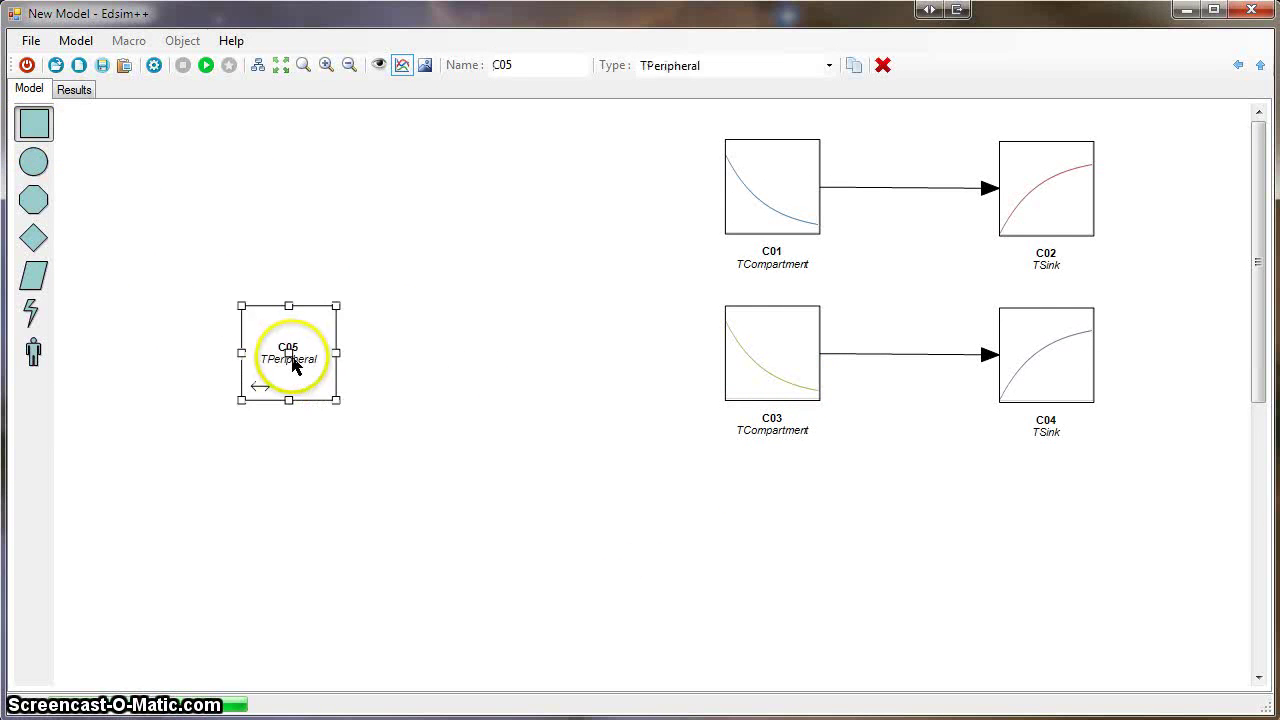
pyautogui.click(691, 67)
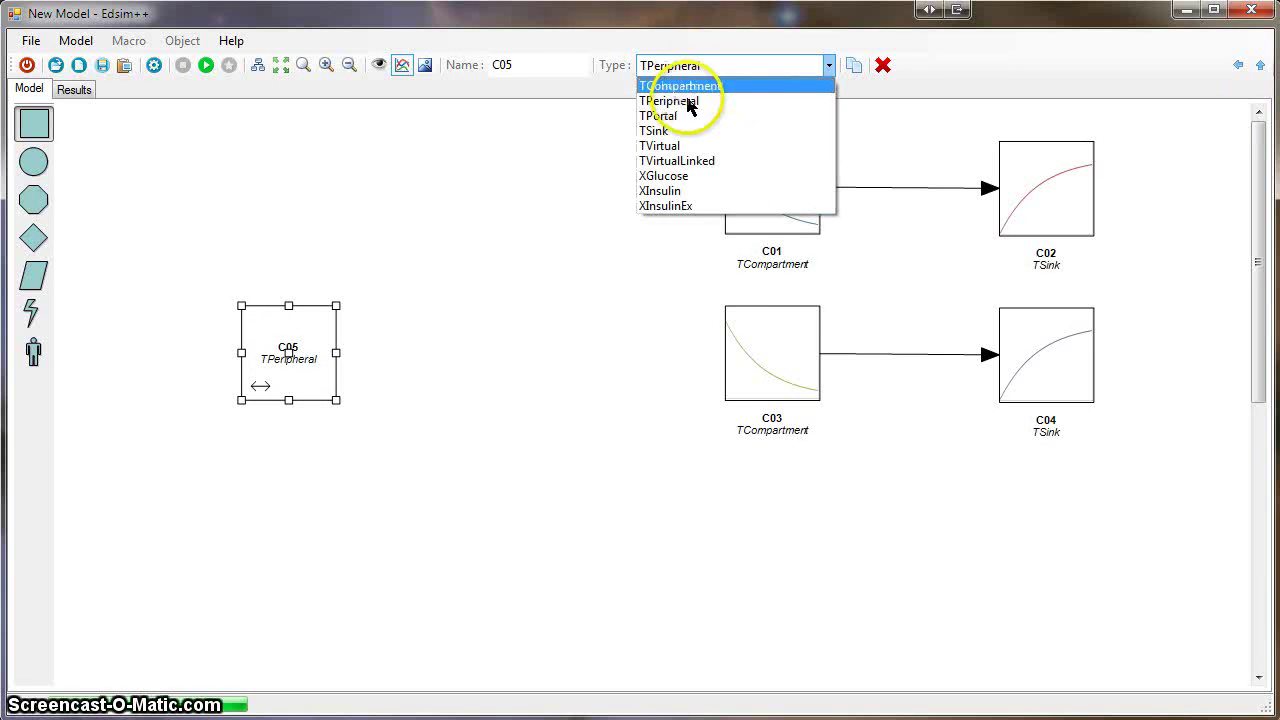
pyautogui.click(695, 145)
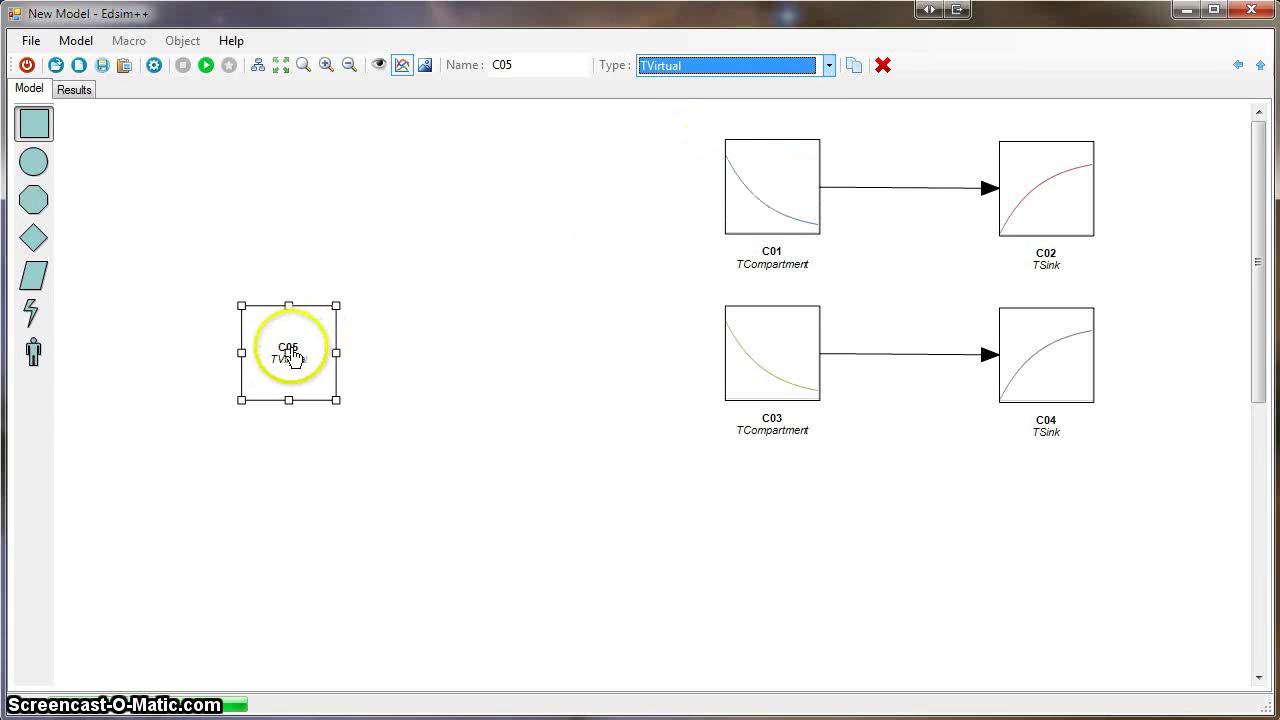
pyautogui.moveTo(289, 348)
pyautogui.mouseDown()
pyautogui.moveTo(317, 349)
pyautogui.moveTo(290, 347)
pyautogui.mouseUp()
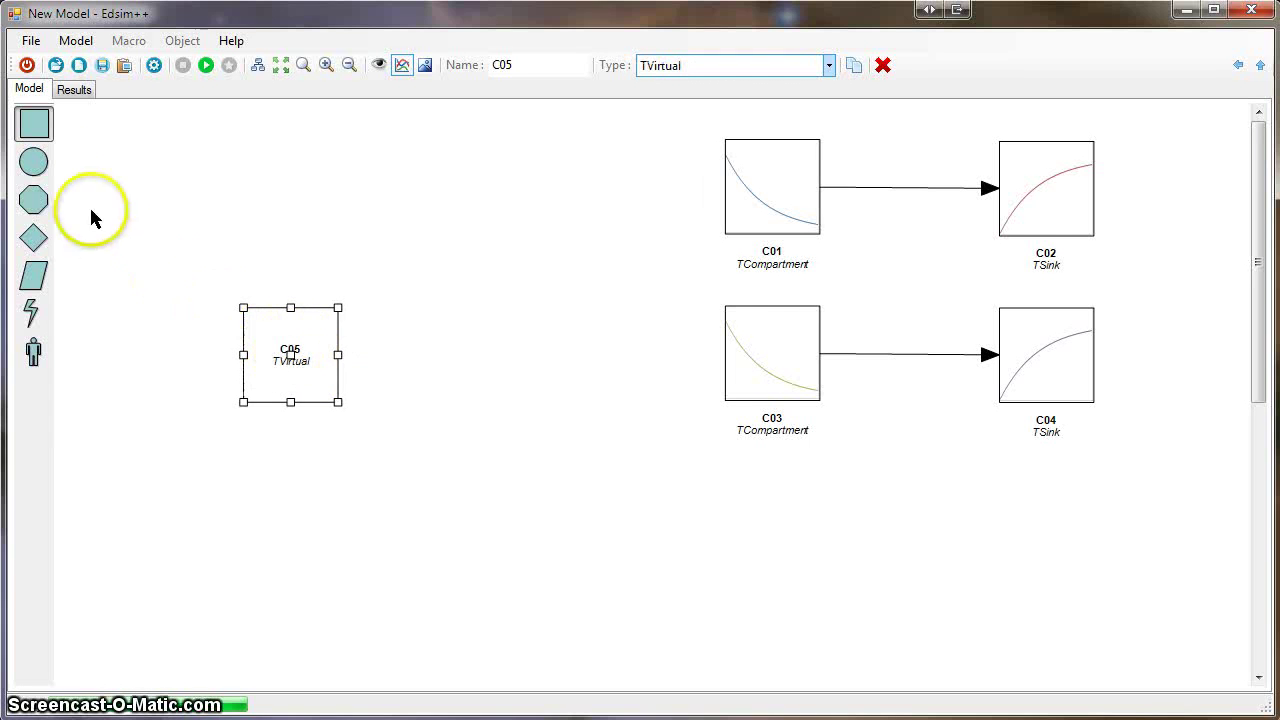
# Add a TTransport object between C05 and C03, and connect C03 to it.
pyautogui.click(35, 240)
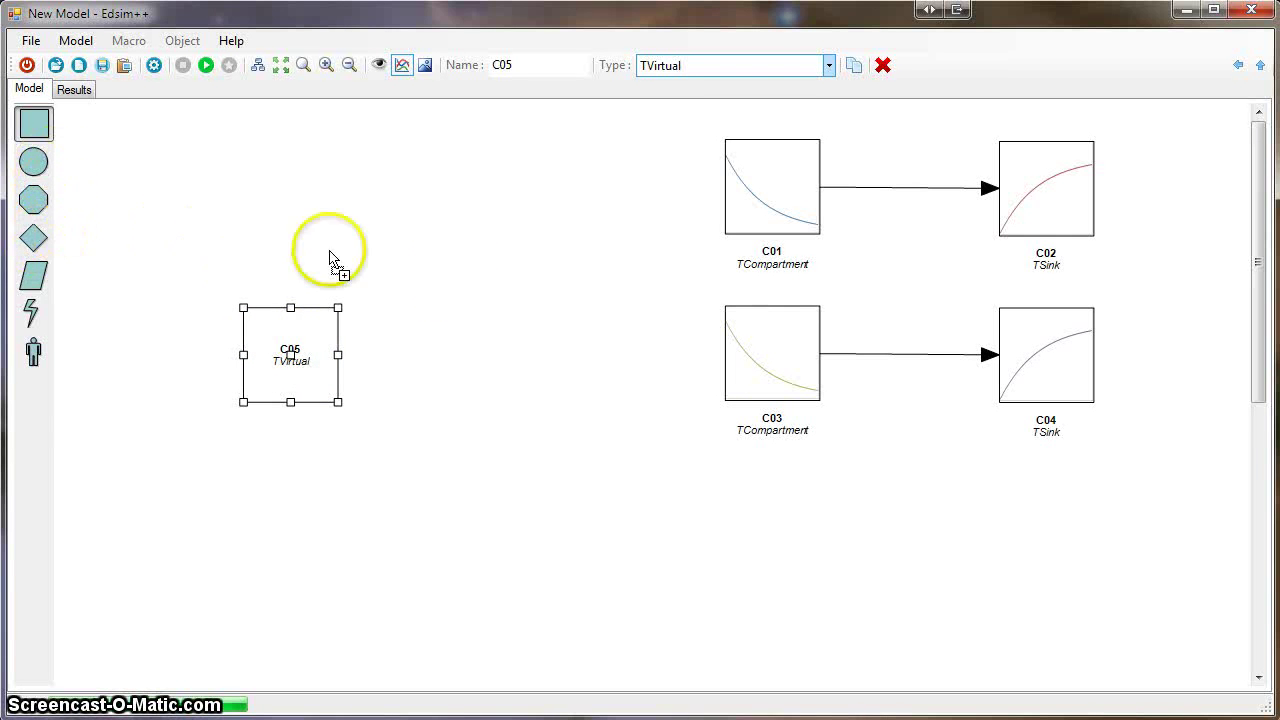
pyautogui.click(528, 366)
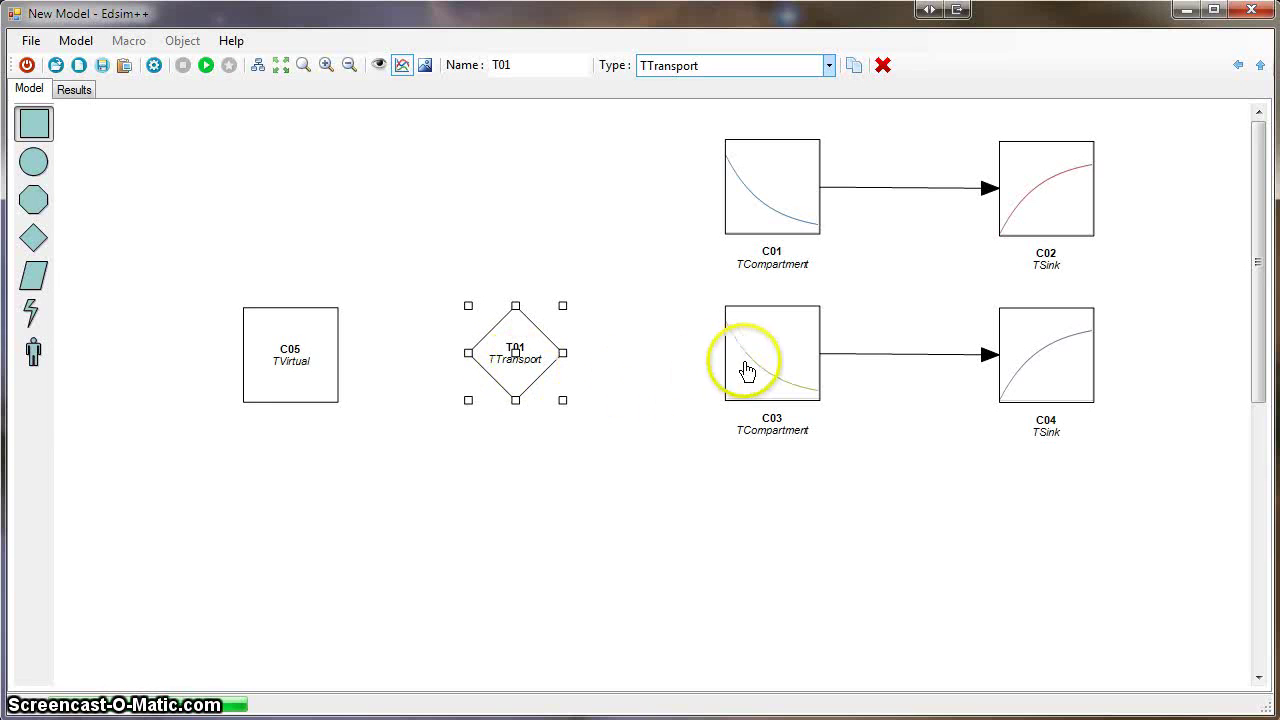
pyautogui.moveTo(743, 366); pyautogui.dragTo(545, 380)
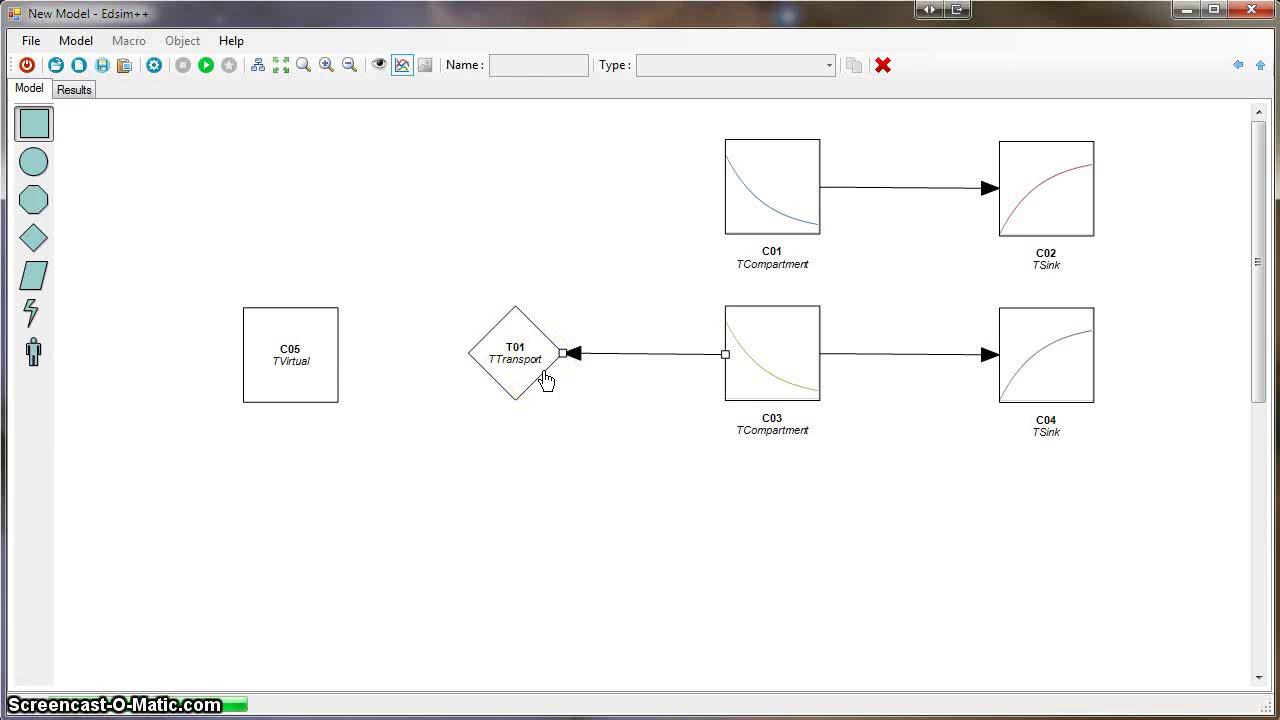
pyautogui.moveTo(687, 355); pyautogui.dragTo(308, 390)
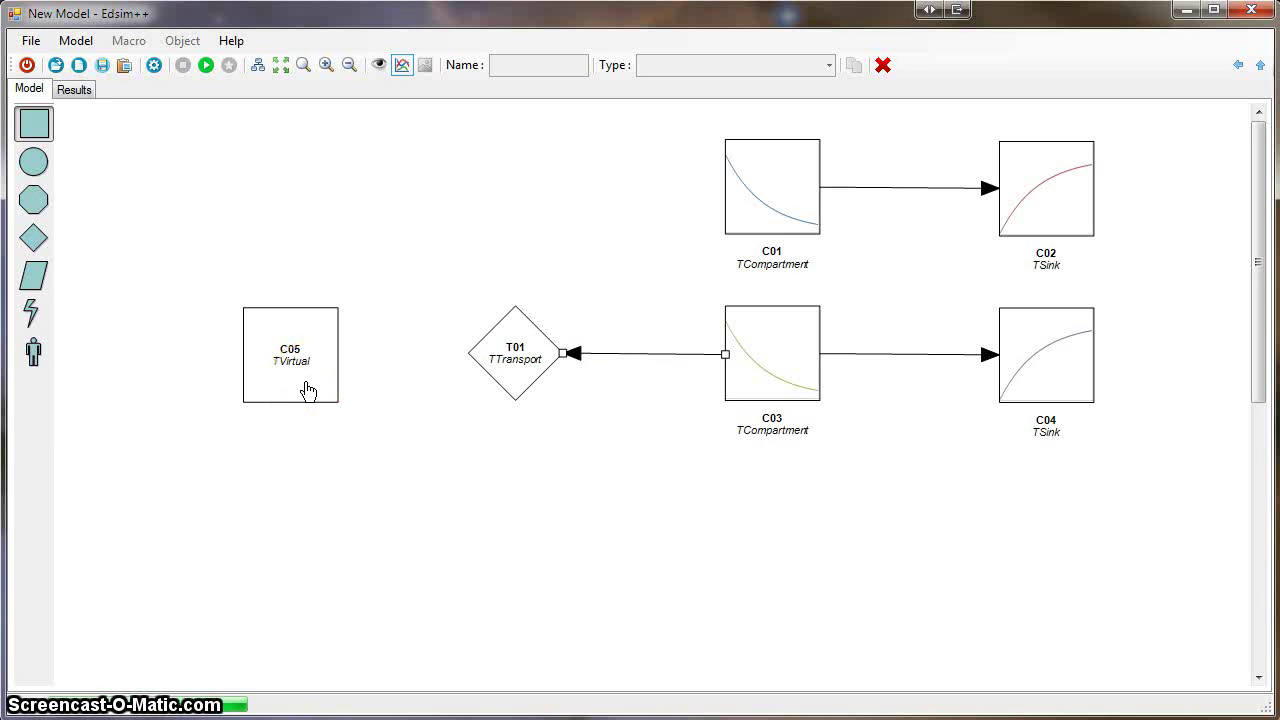
pyautogui.click(301, 393)
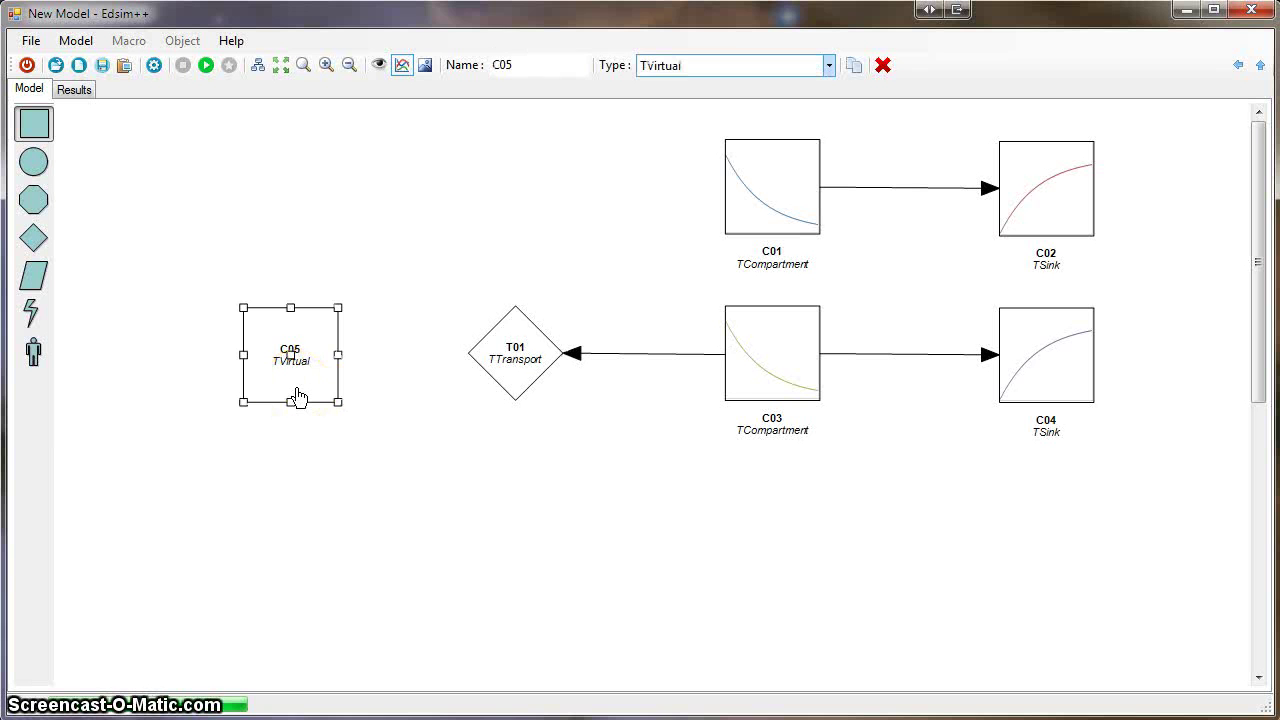
pyautogui.moveTo(298, 396); pyautogui.dragTo(525, 388)
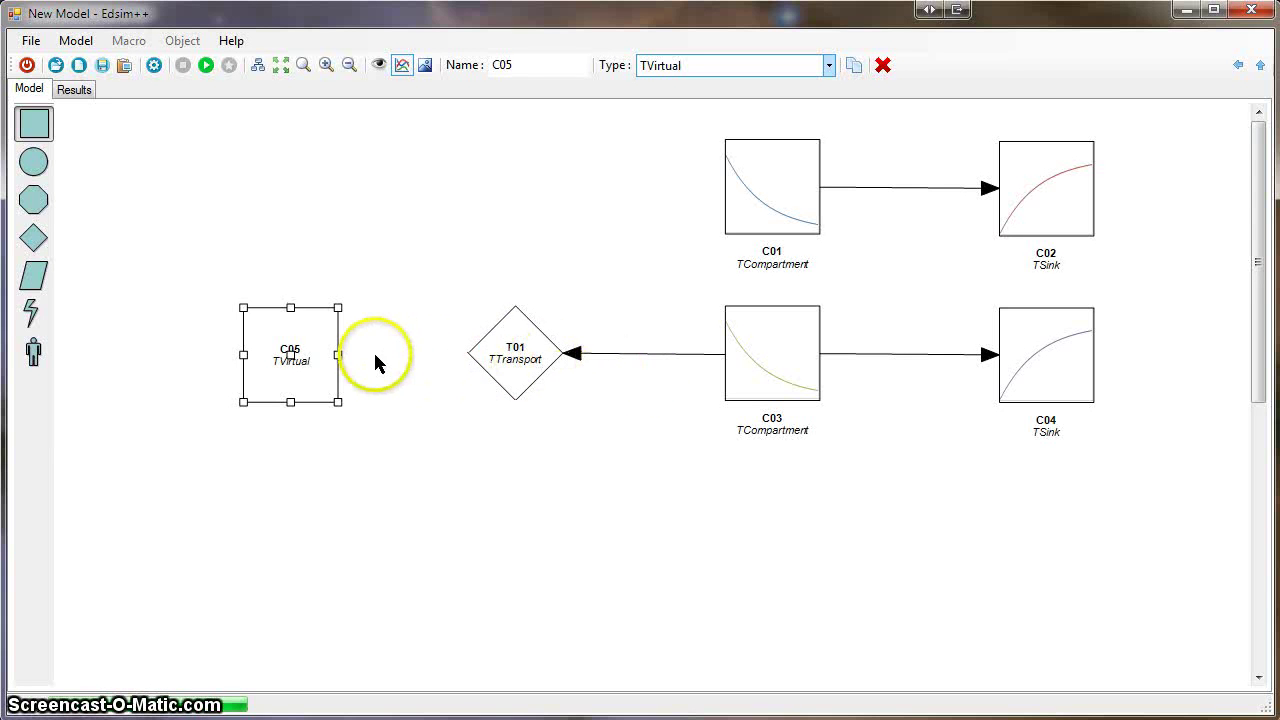
# Change the type of transport object T01 to TLink and connect it to compartment C05.
pyautogui.click(517, 371)
pyautogui.click(673, 66)
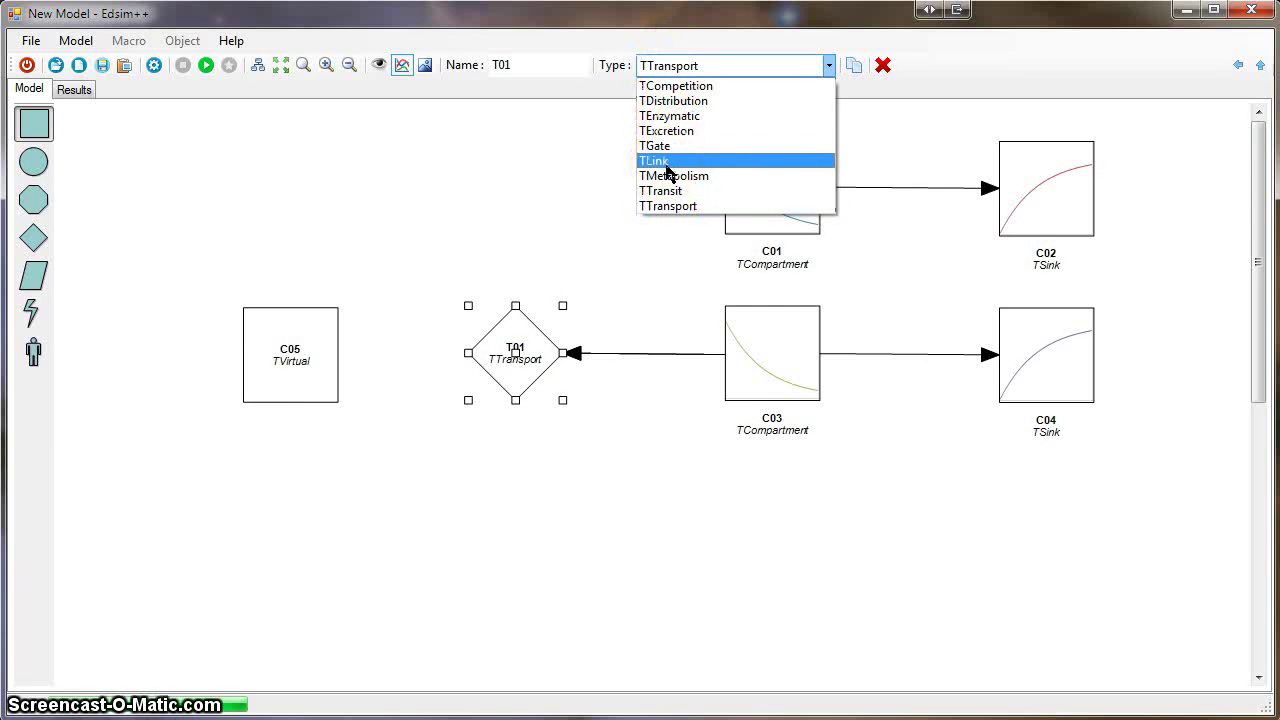
pyautogui.click(667, 162)
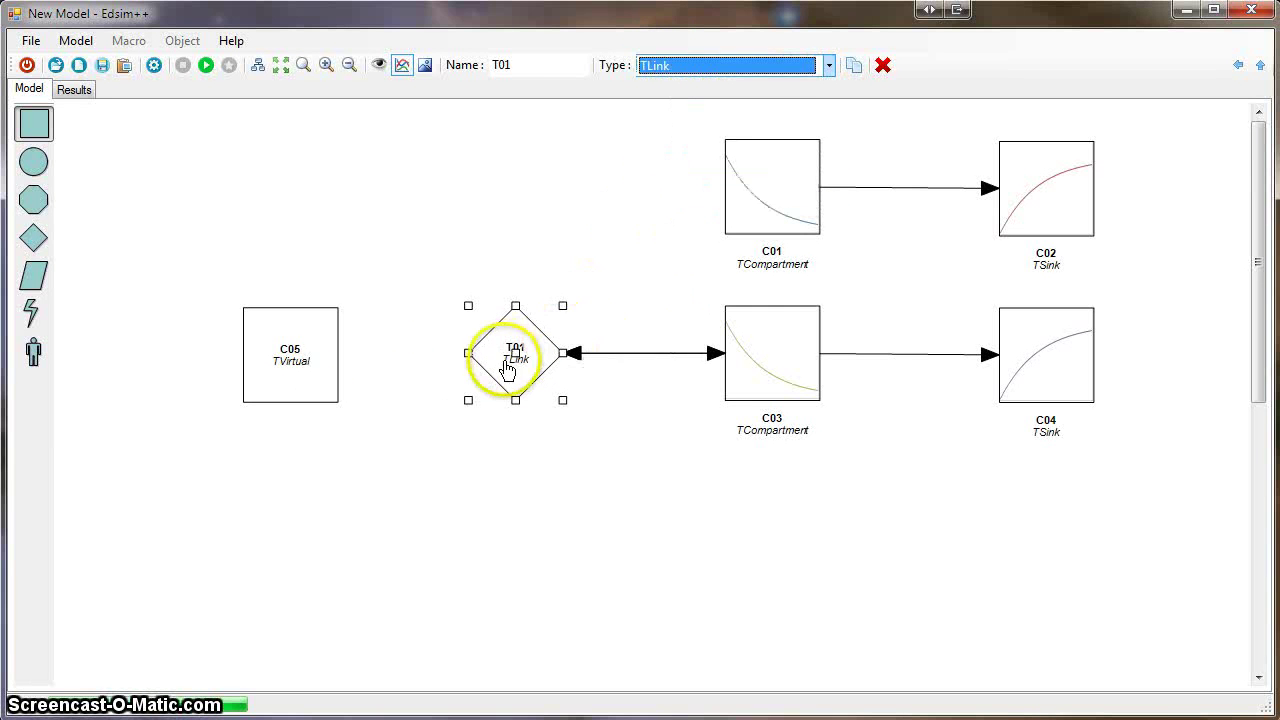
pyautogui.moveTo(514, 357); pyautogui.dragTo(302, 370)
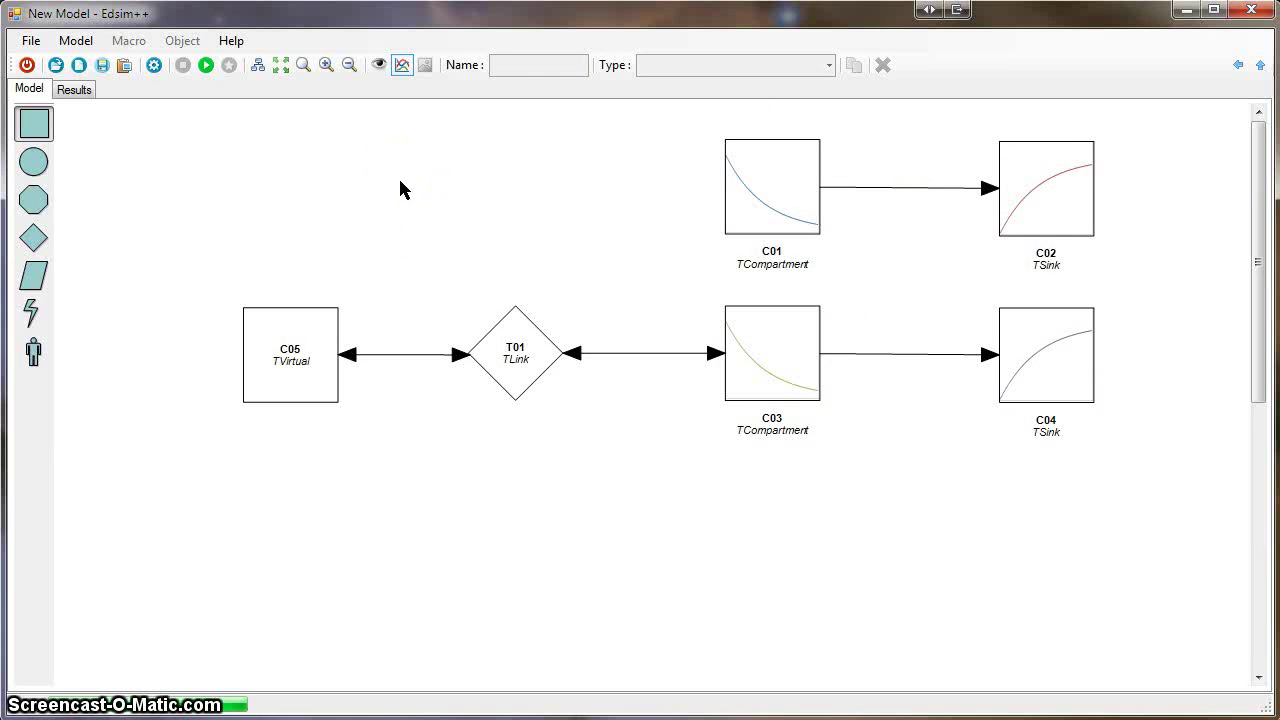
# Mark the variable C05.C of the virtual compartment as observed and simulate the model.
pyautogui.click(210, 67)
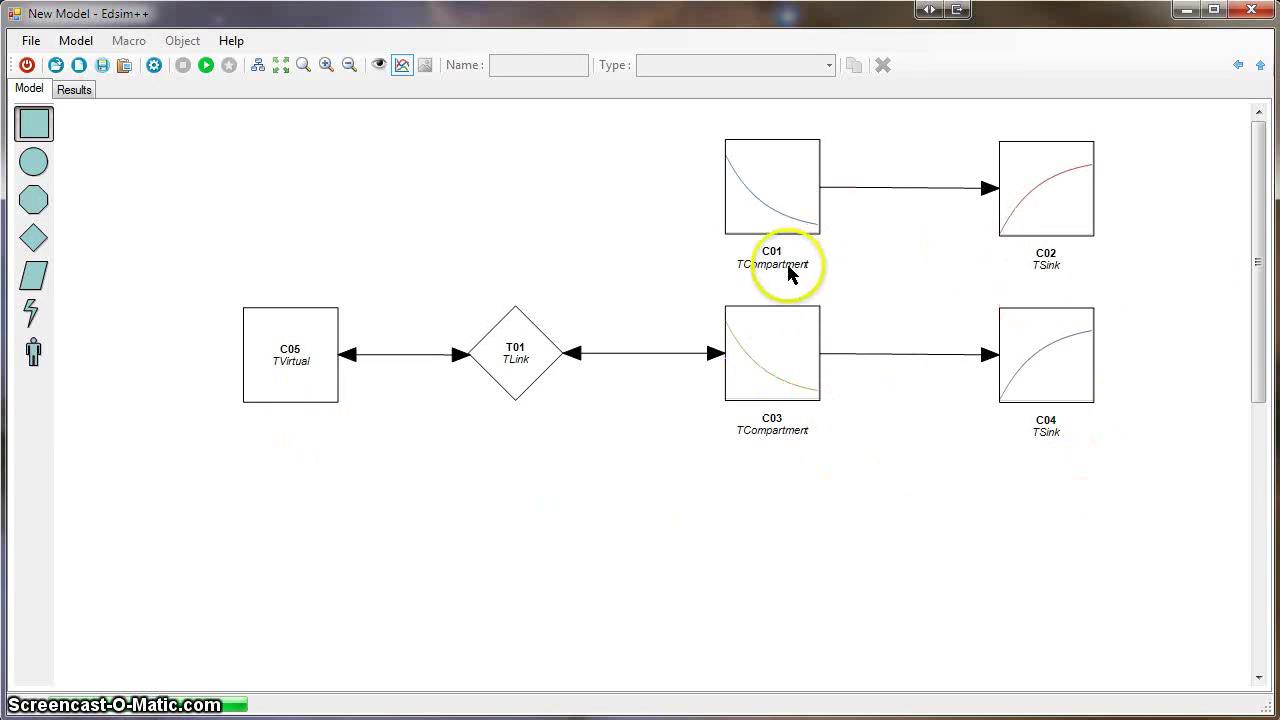
pyautogui.click(302, 386)
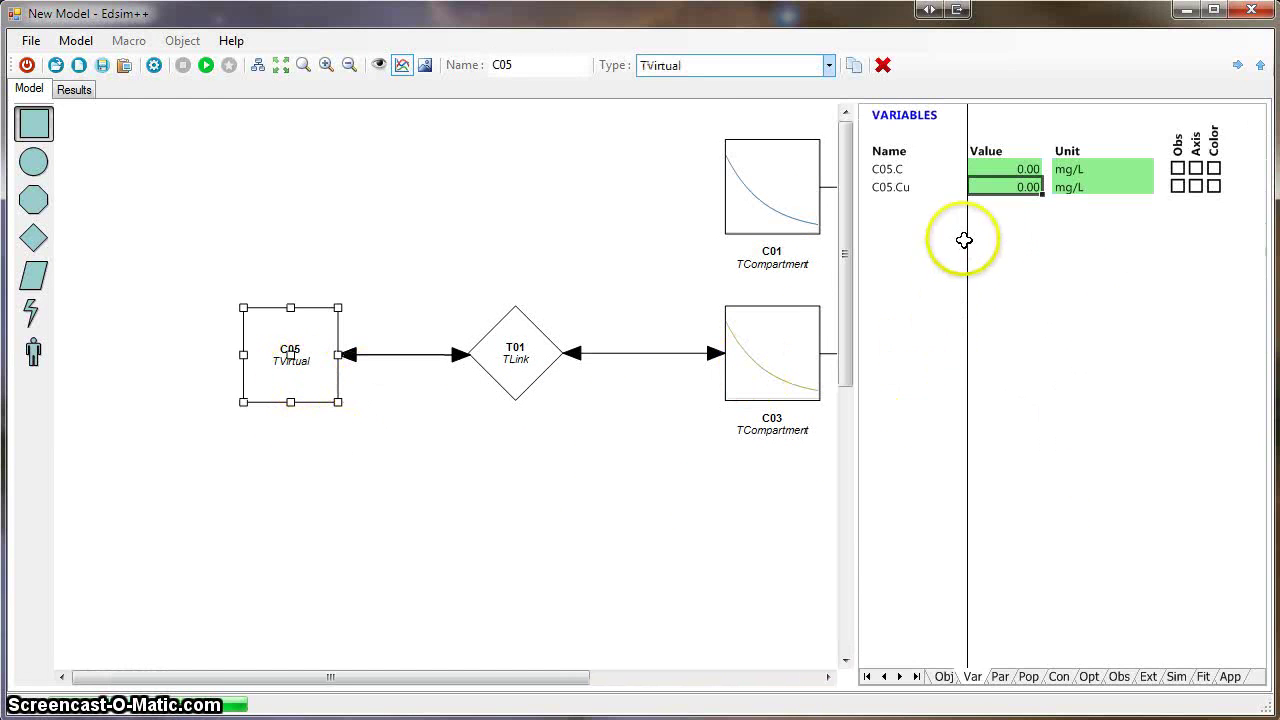
pyautogui.click(1178, 168)
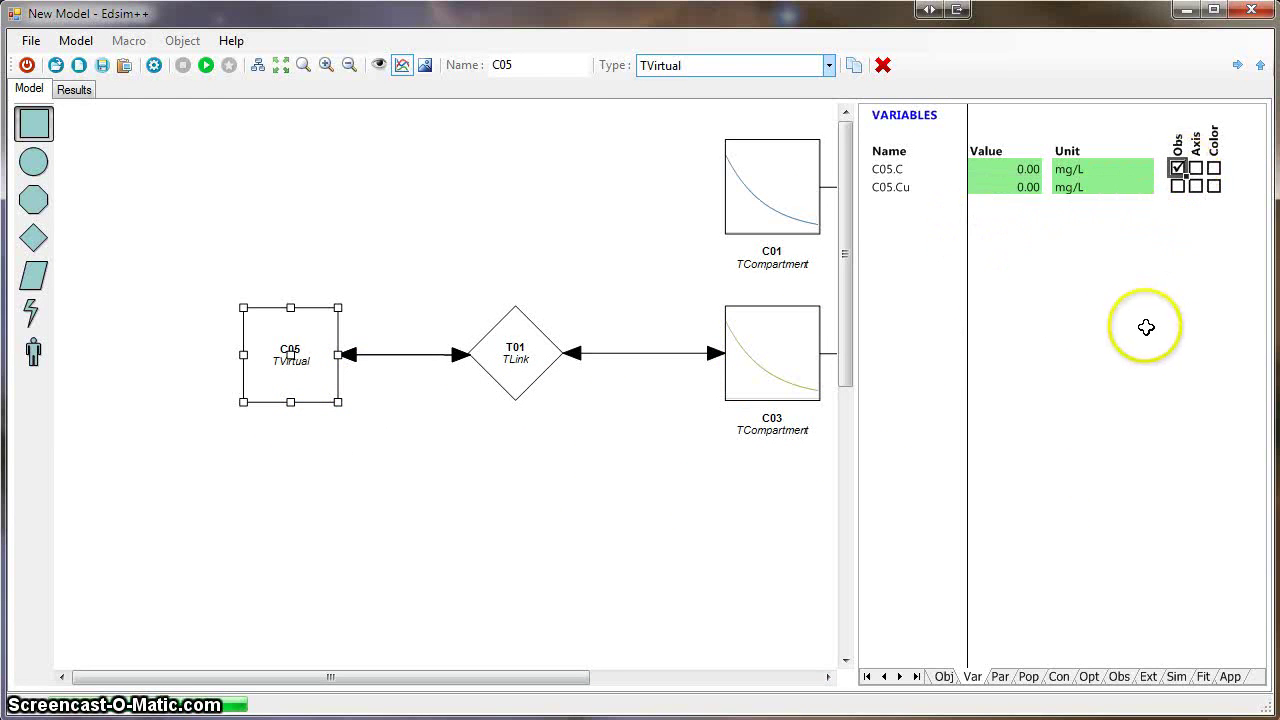
pyautogui.click(480, 538)
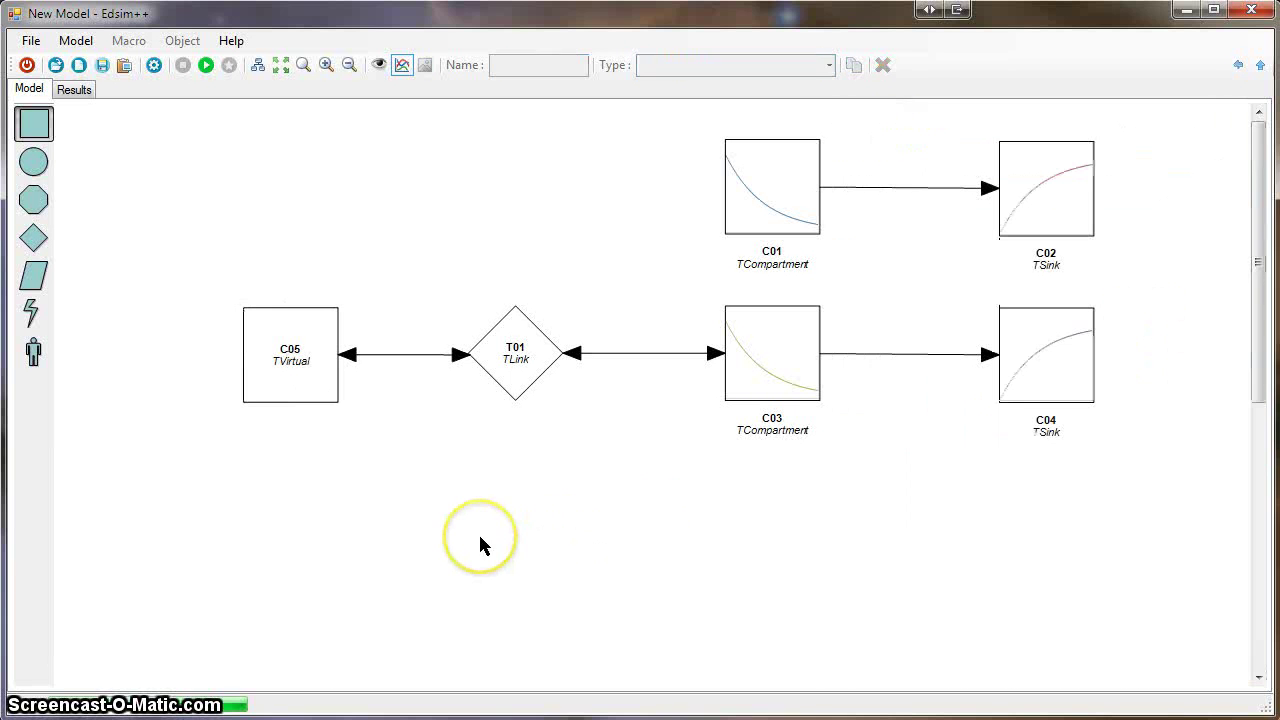
pyautogui.click(207, 66)
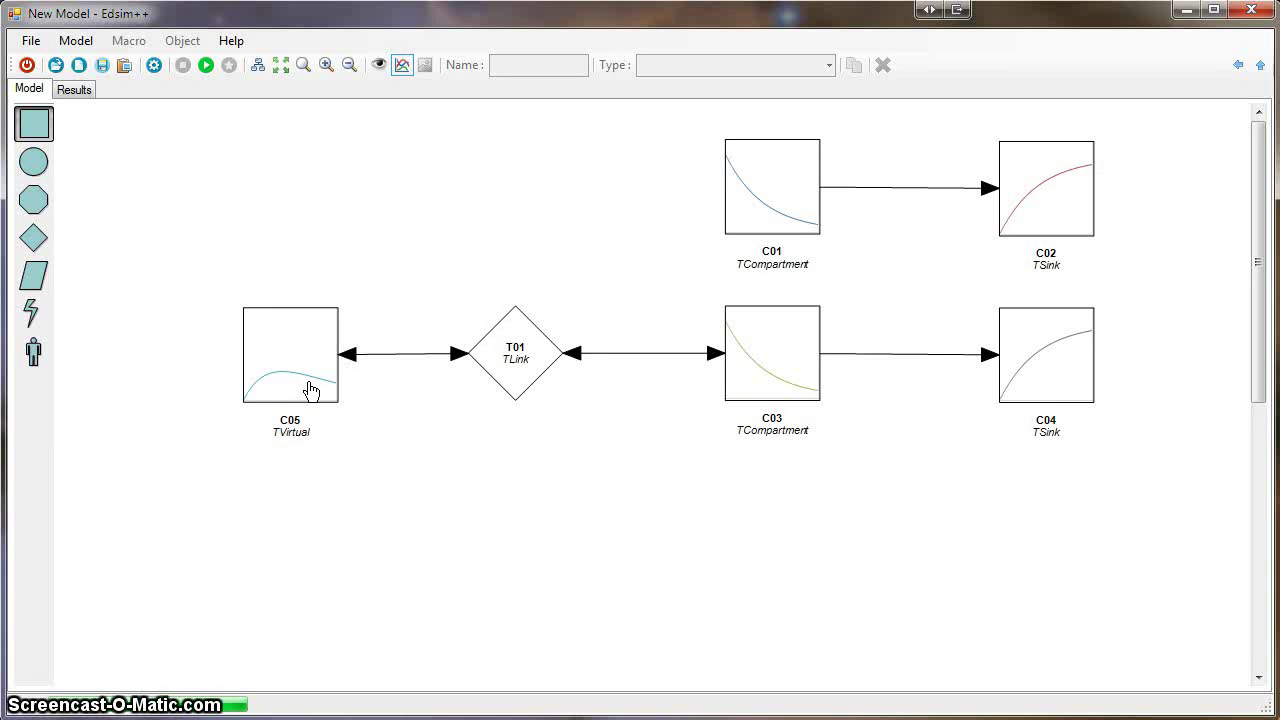
# Duplicate the whole C05, T01, C03 and C04 row and place the copy directly below the original.
pyautogui.moveTo(186, 279); pyautogui.dragTo(1144, 490)
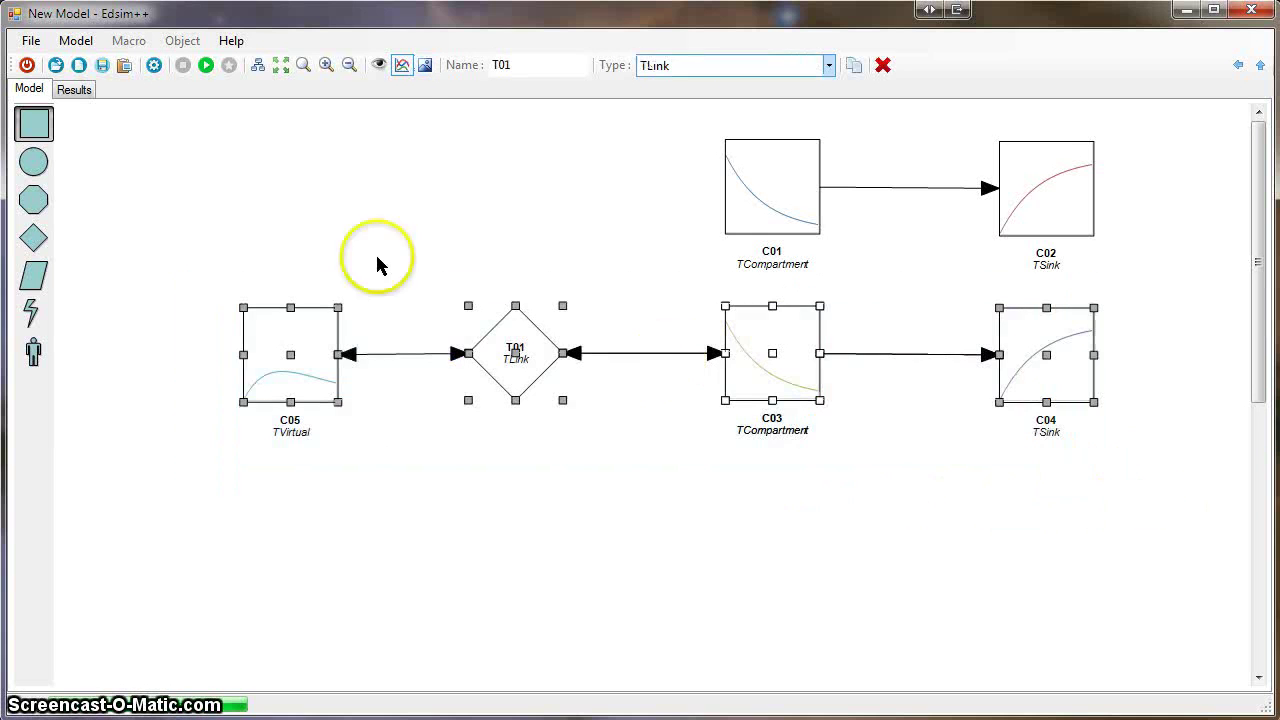
pyautogui.click(853, 65)
pyautogui.moveTo(770, 468); pyautogui.dragTo(772, 550)
pyautogui.click(651, 437)
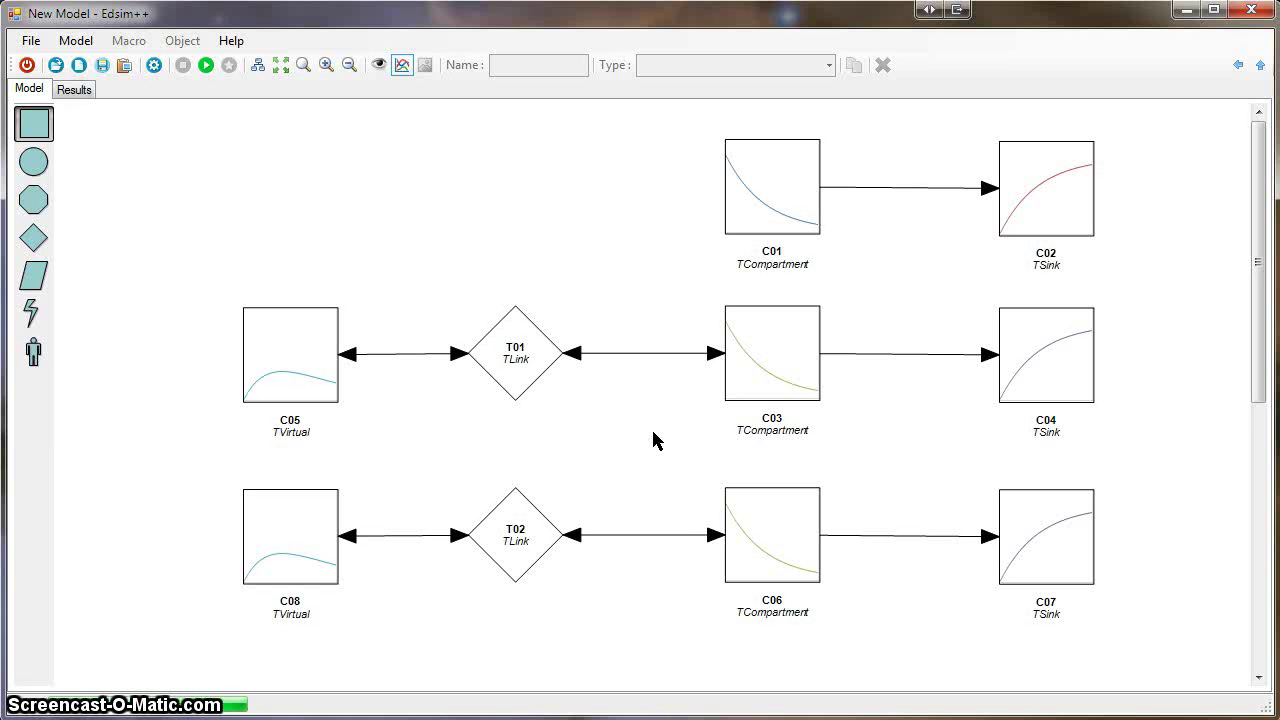
# Change the type of the copied virtual compartment C08 to TVirtualLinked and delete the link object T02.
pyautogui.click(294, 550)
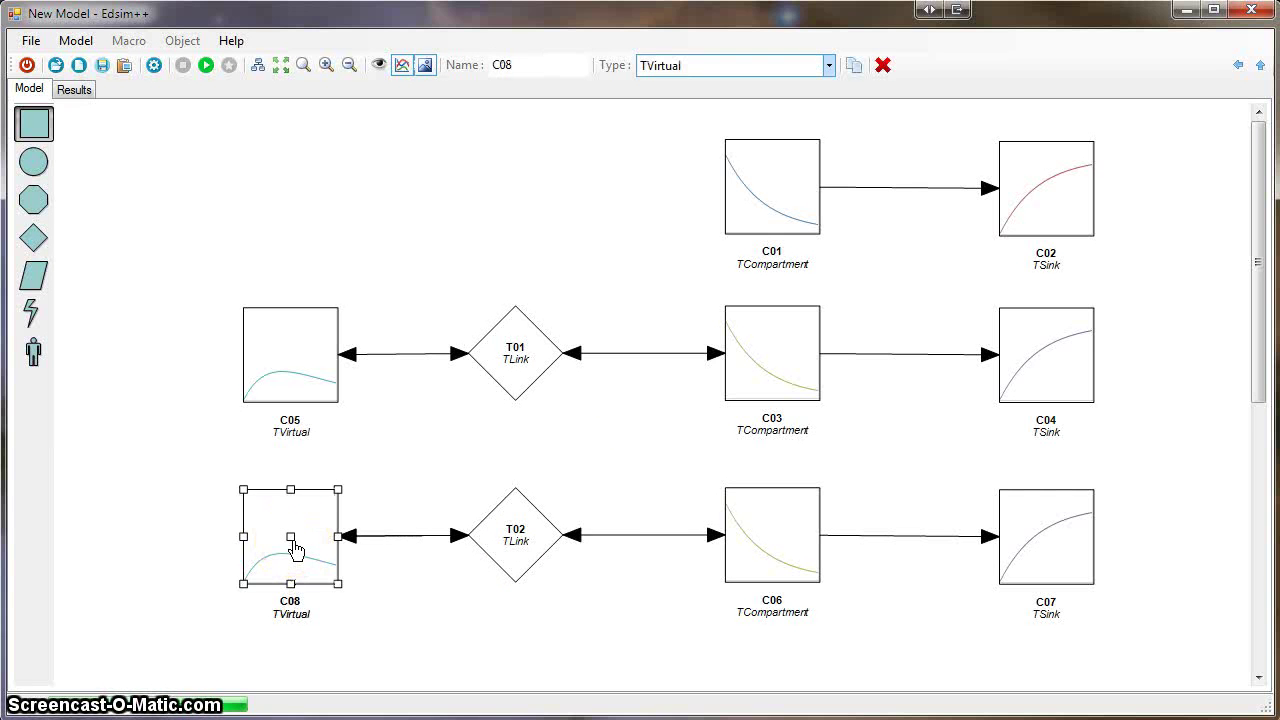
pyautogui.click(710, 68)
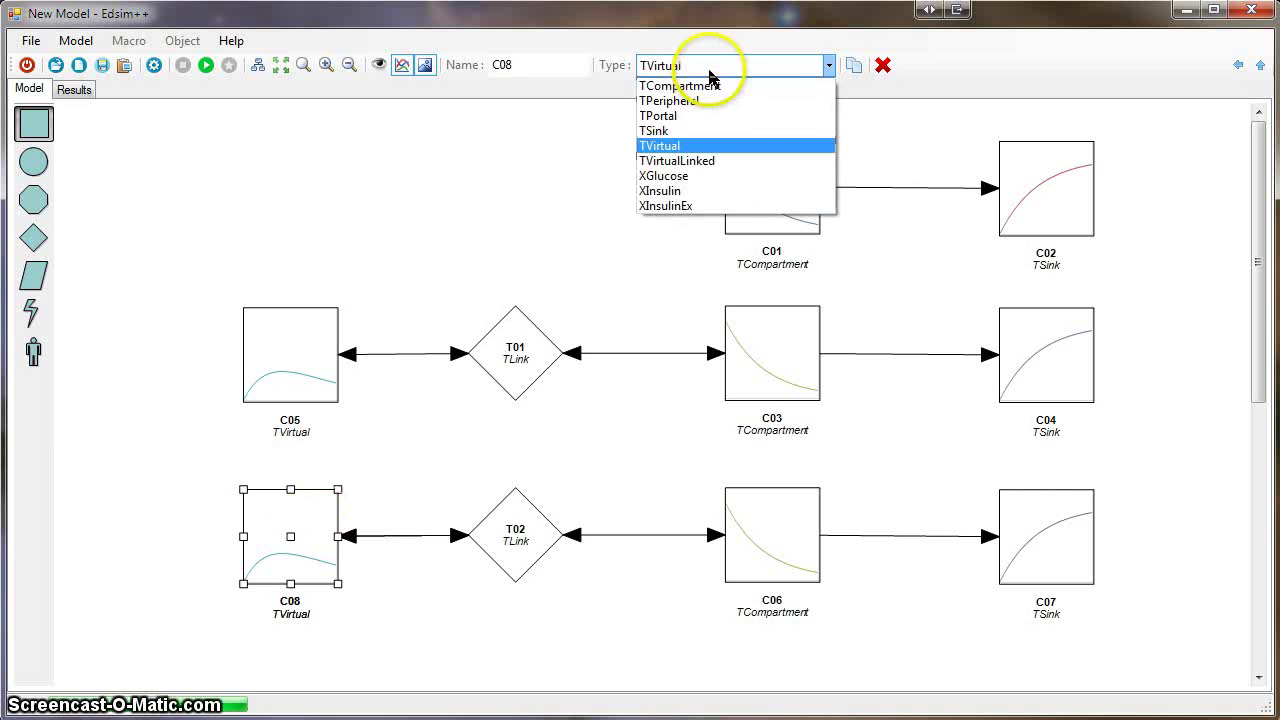
pyautogui.click(703, 161)
pyautogui.click(302, 580)
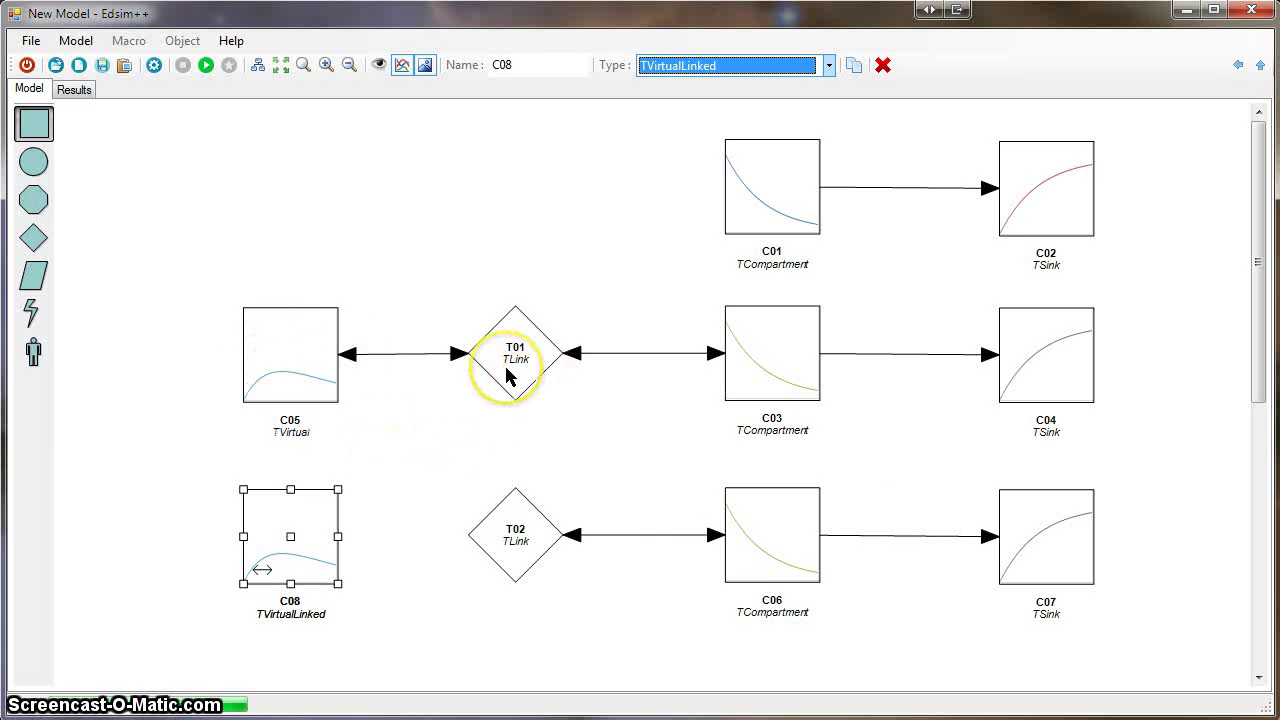
pyautogui.click(518, 545)
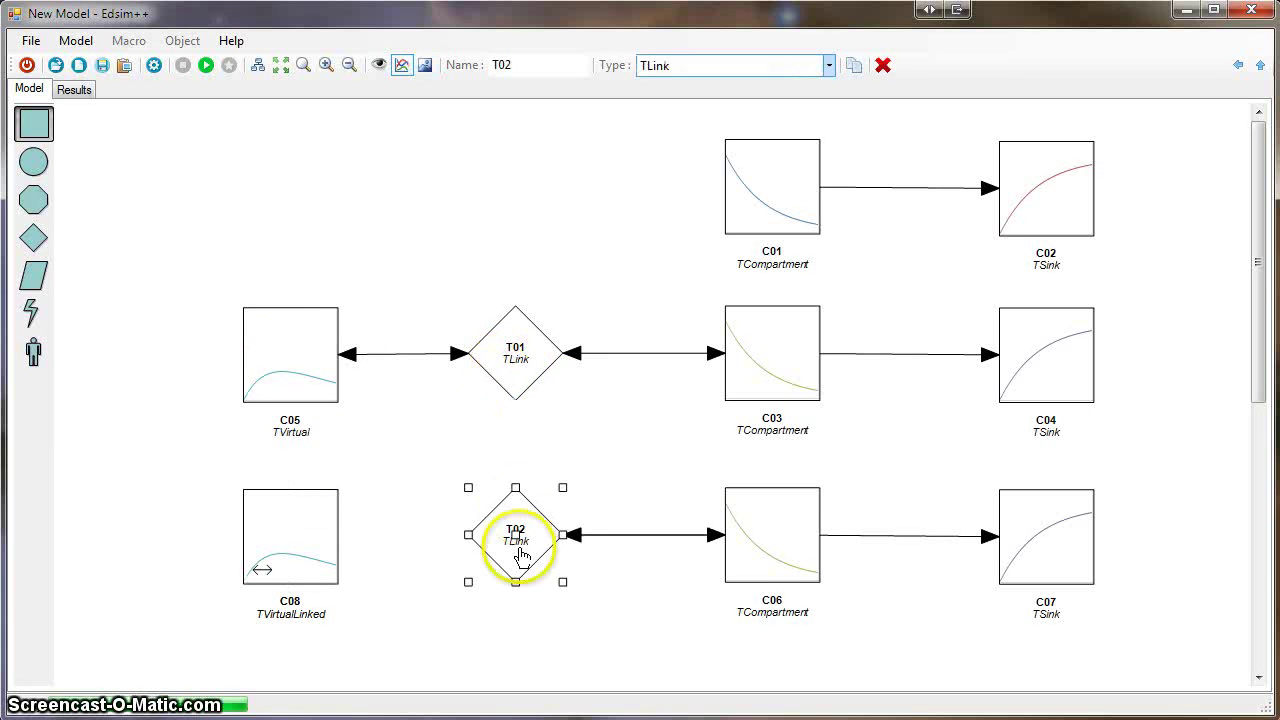
pyautogui.click(883, 66)
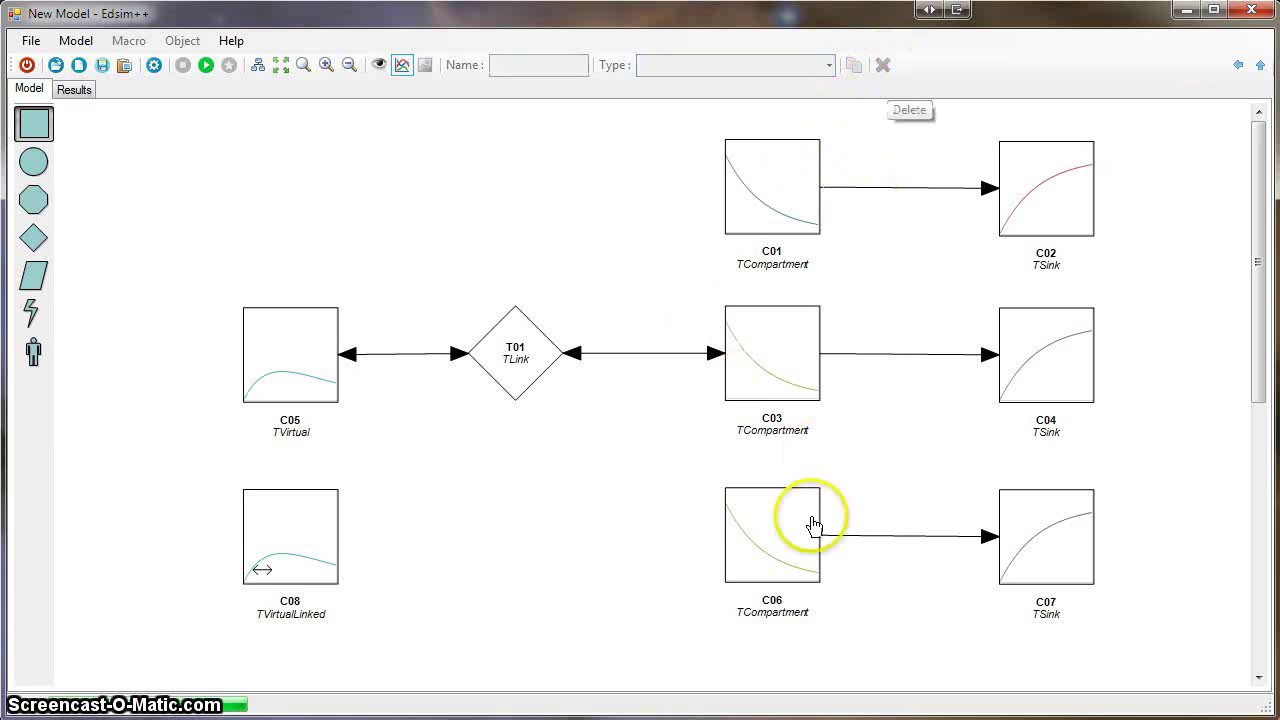
# Connect compartment C06 to the virtual linked compartment C08 and simulate the model.
pyautogui.moveTo(754, 557); pyautogui.dragTo(311, 545)
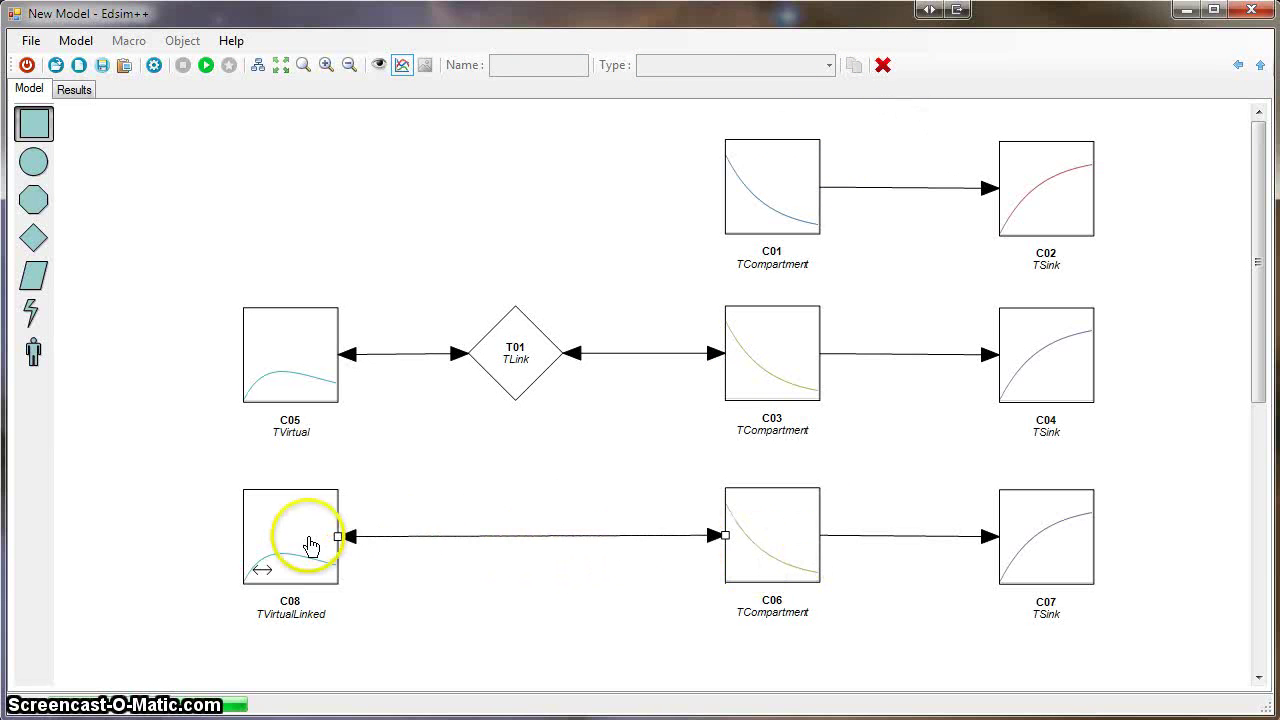
pyautogui.click(449, 594)
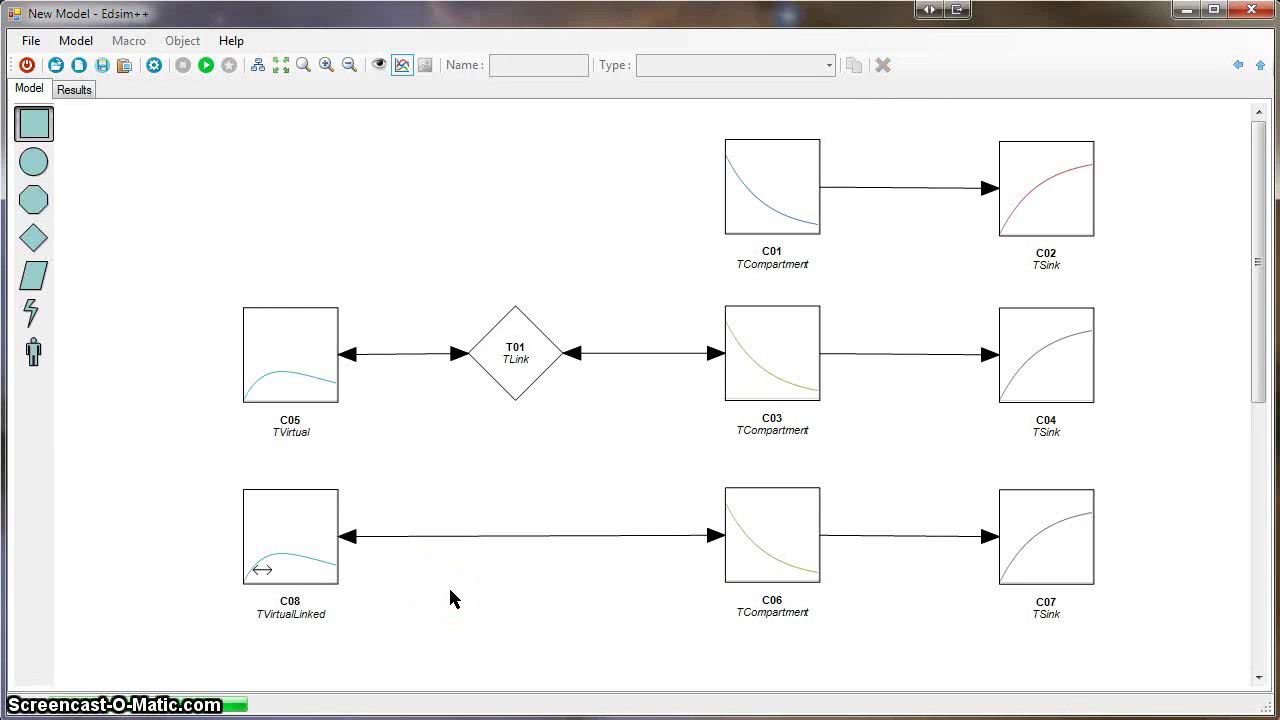
pyautogui.click(767, 531)
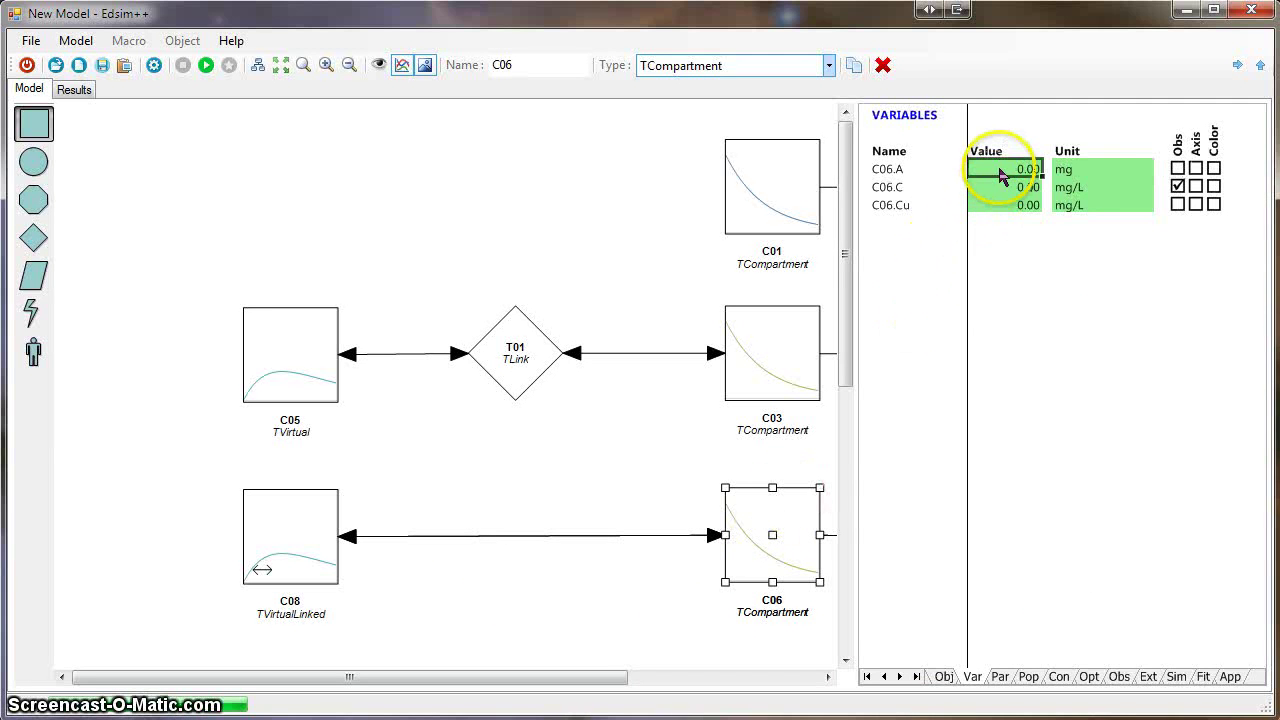
pyautogui.click(563, 180)
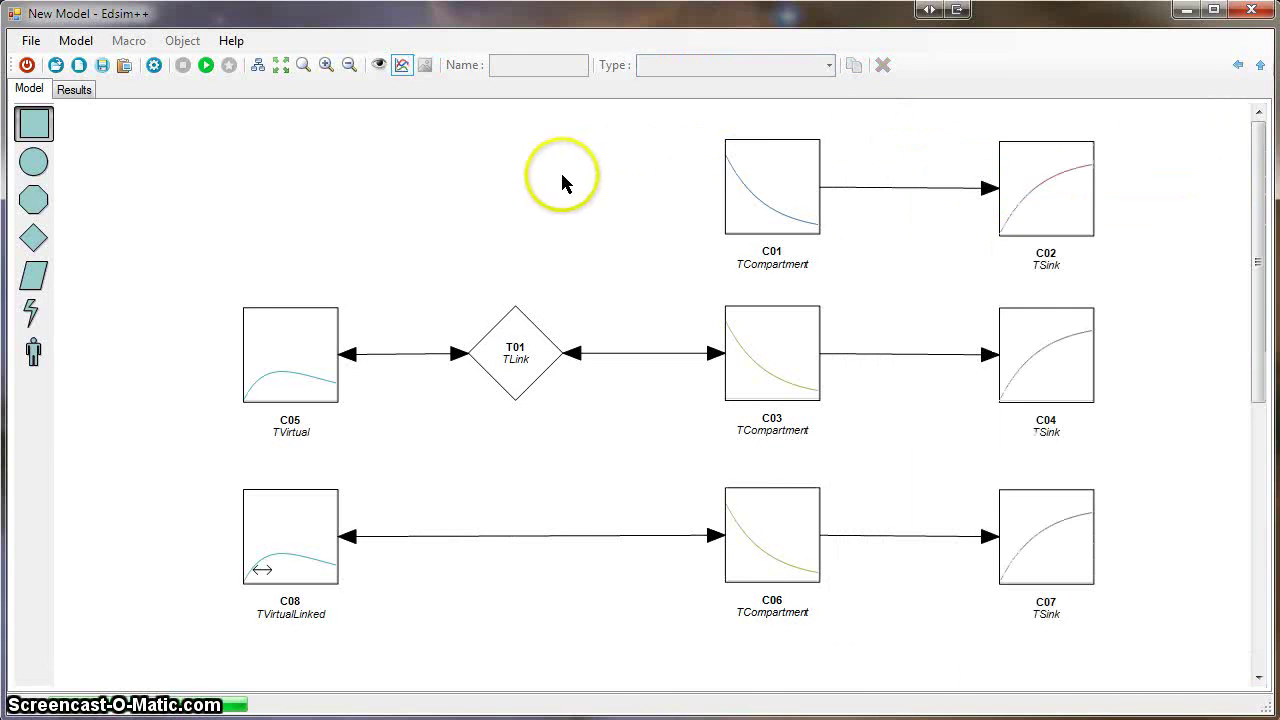
pyautogui.click(198, 66)
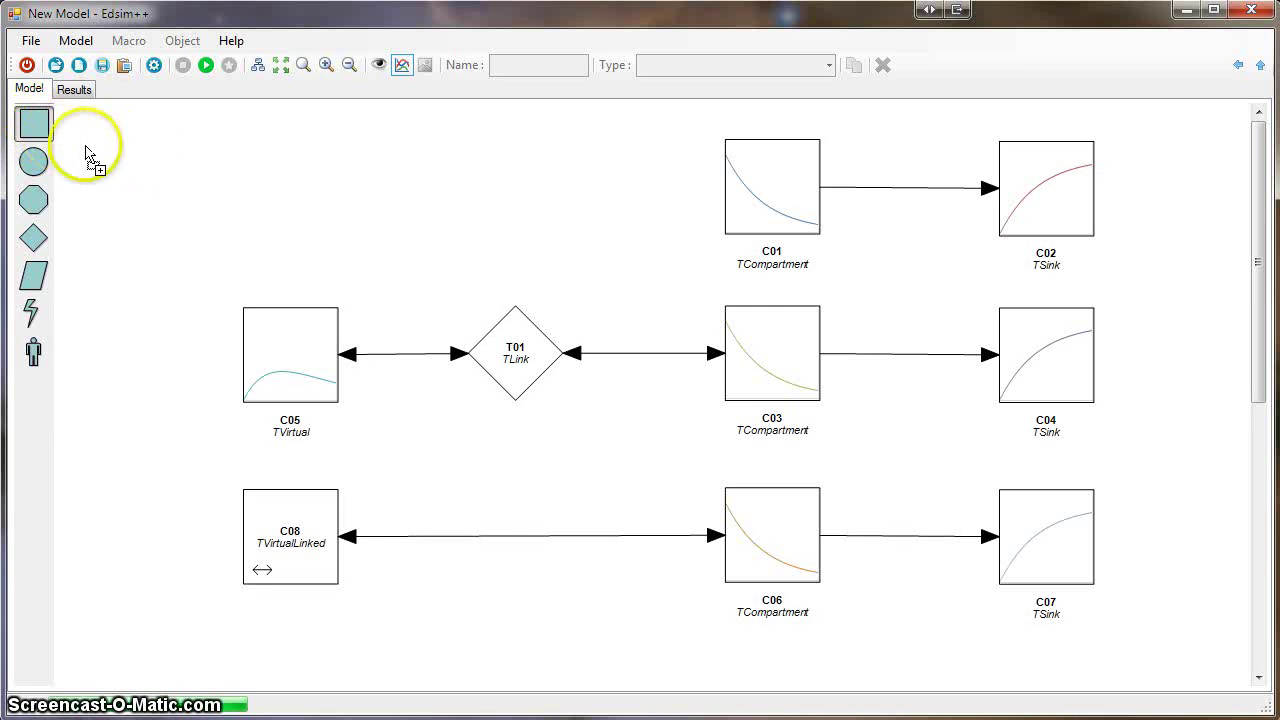
# Add a TPeripheral compartment above C05, in line with and linked from C01, and simulate the model.
pyautogui.click(287, 203)
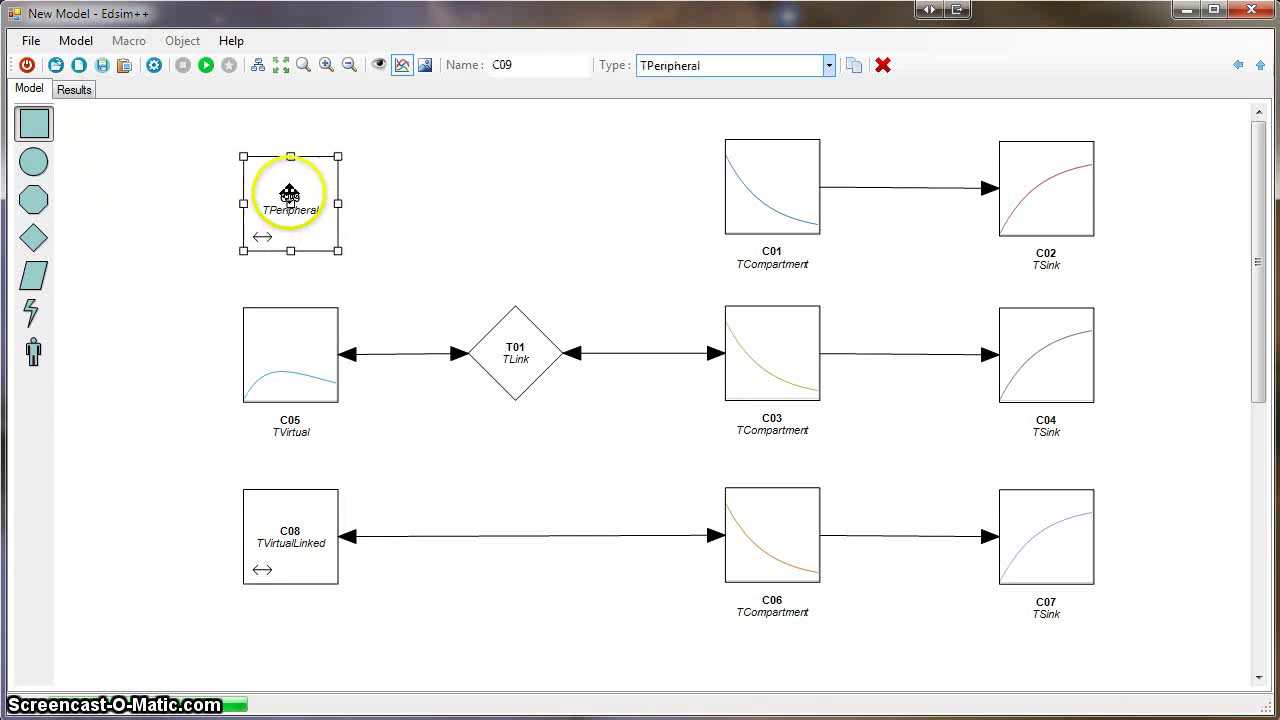
pyautogui.moveTo(288, 195); pyautogui.dragTo(290, 182)
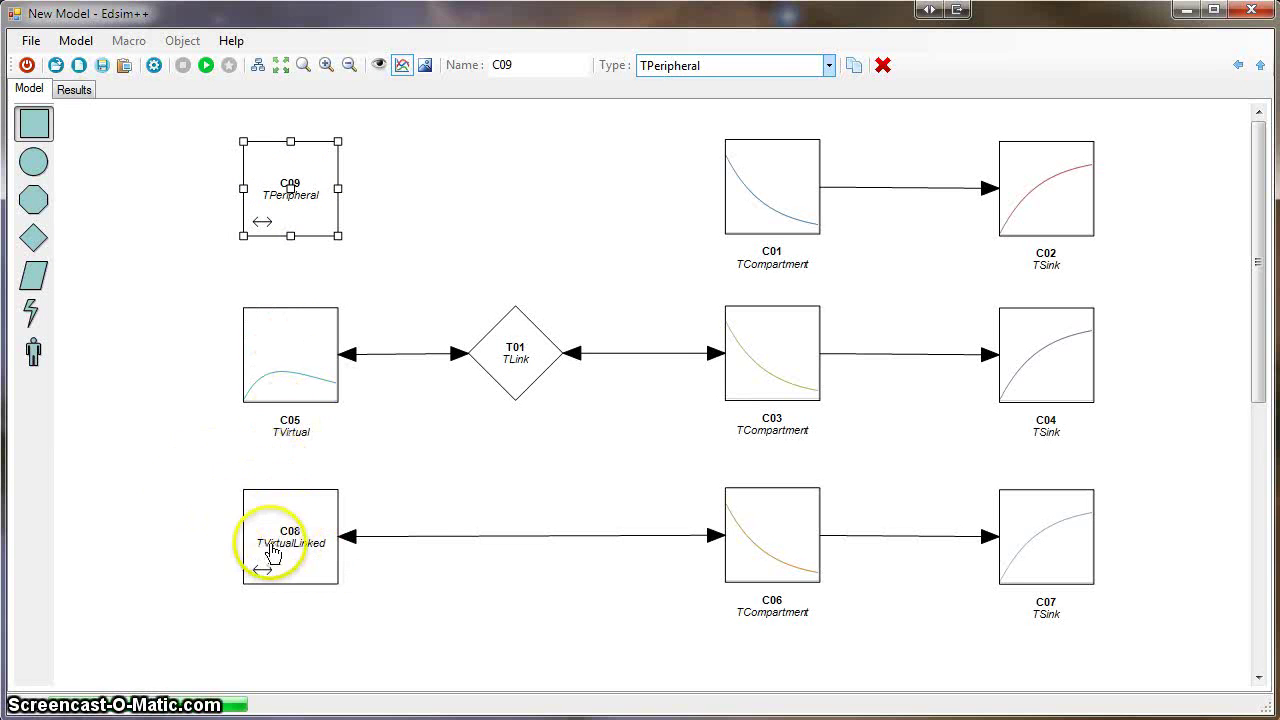
pyautogui.moveTo(752, 206); pyautogui.dragTo(302, 193)
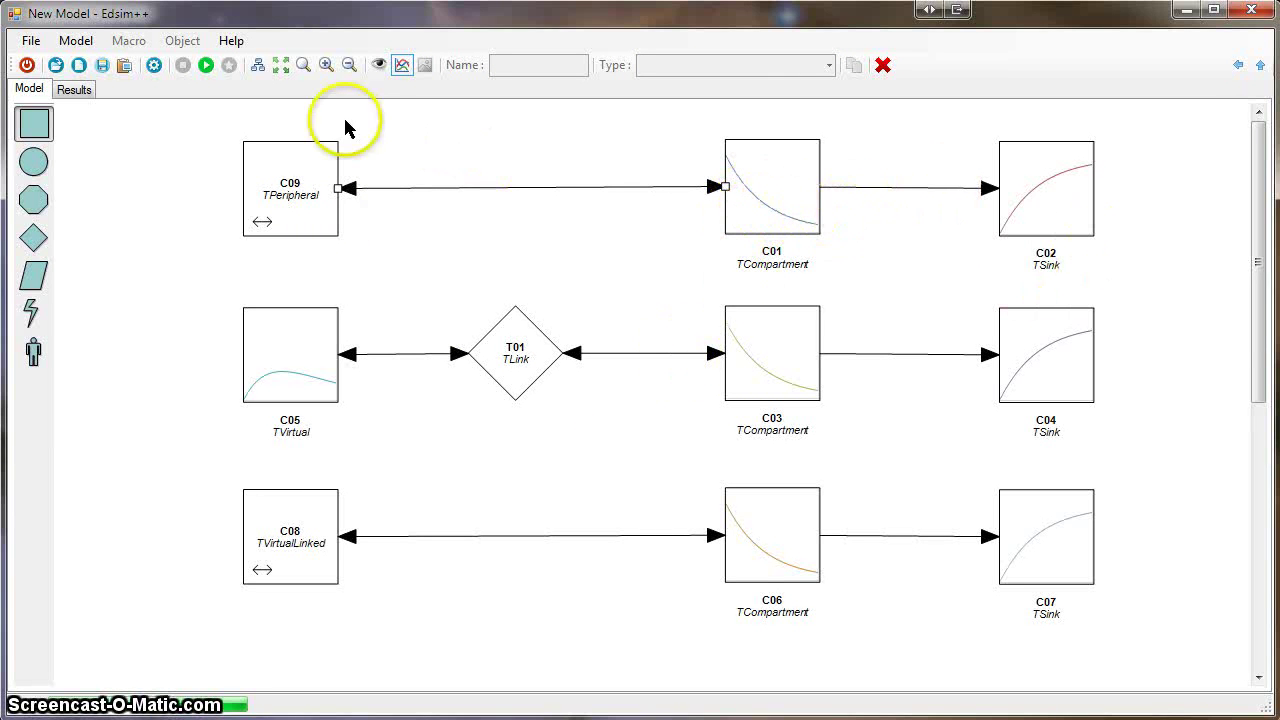
pyautogui.click(207, 66)
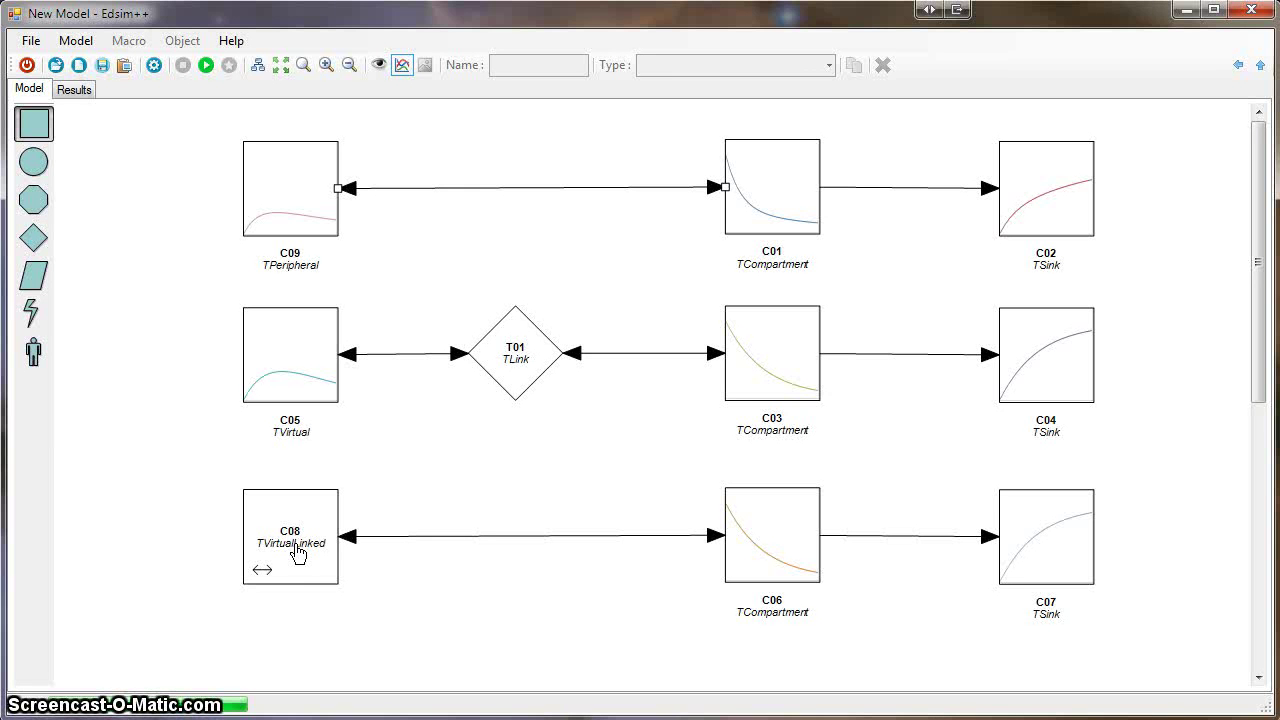
pyautogui.click(314, 561)
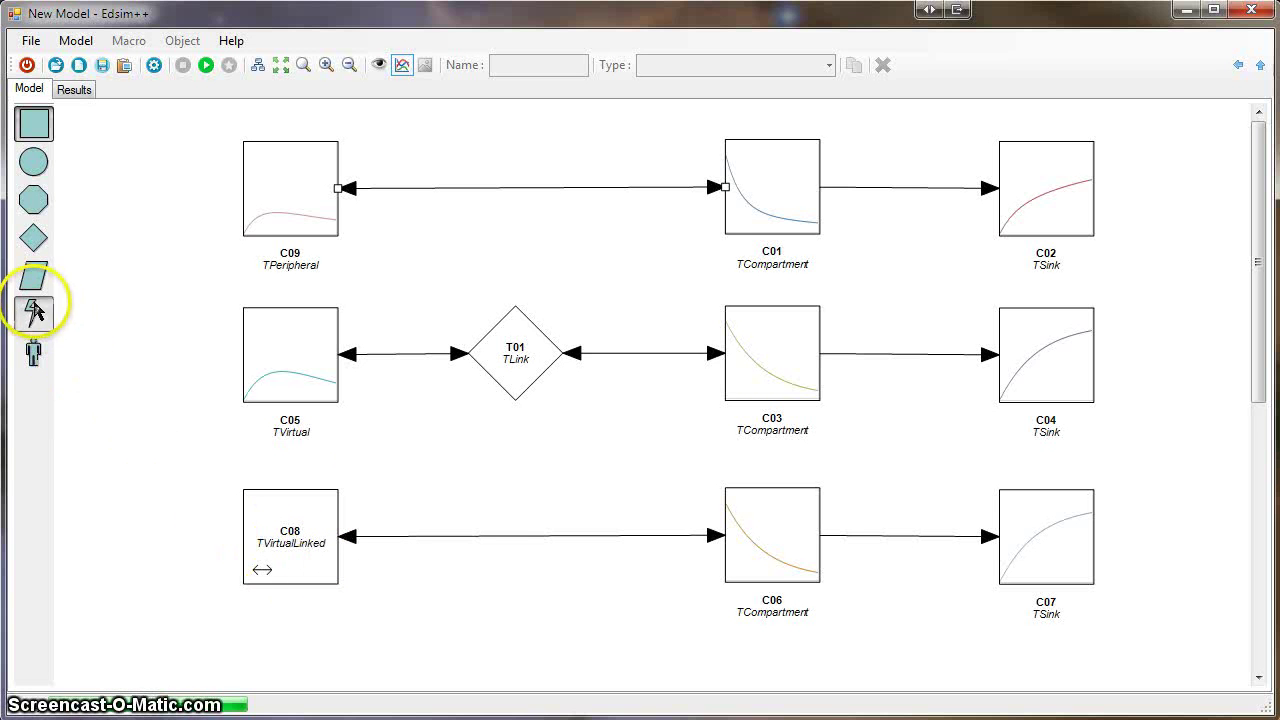
# Add a TSigmoid effect object beside C08 and connect C08 to it.
pyautogui.moveTo(31, 312); pyautogui.dragTo(127, 453)
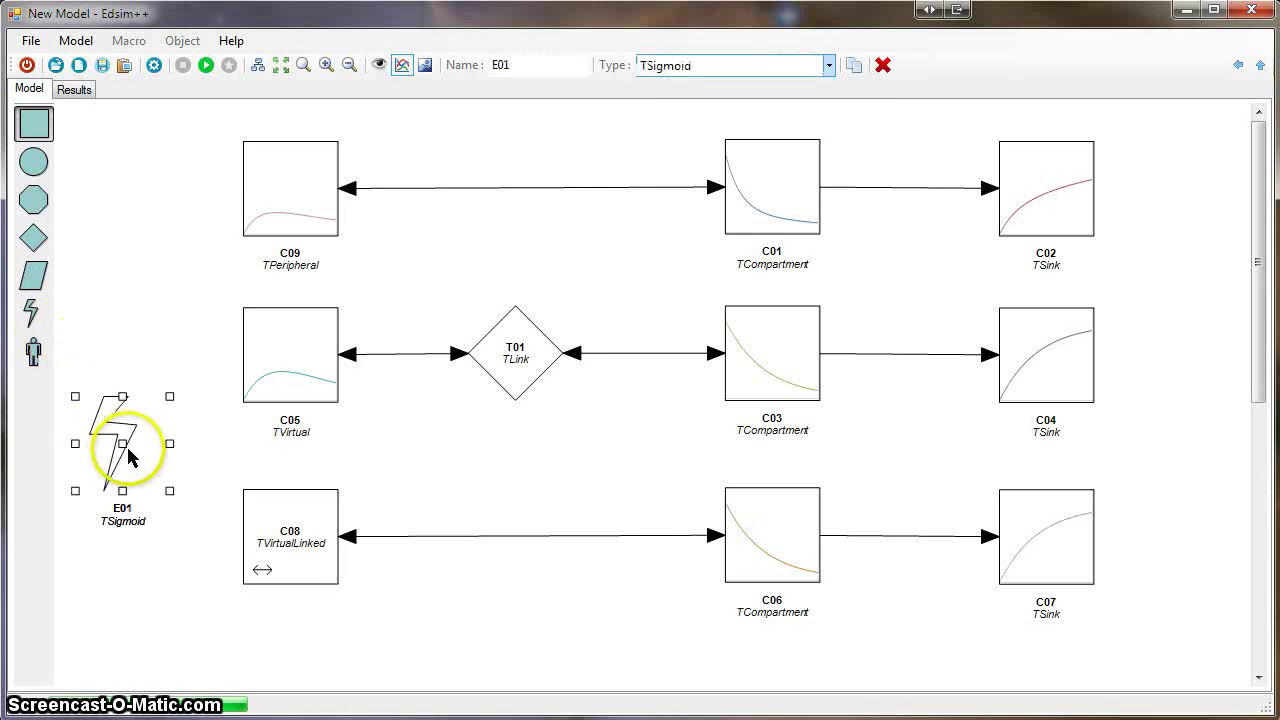
pyautogui.moveTo(251, 558); pyautogui.dragTo(127, 447)
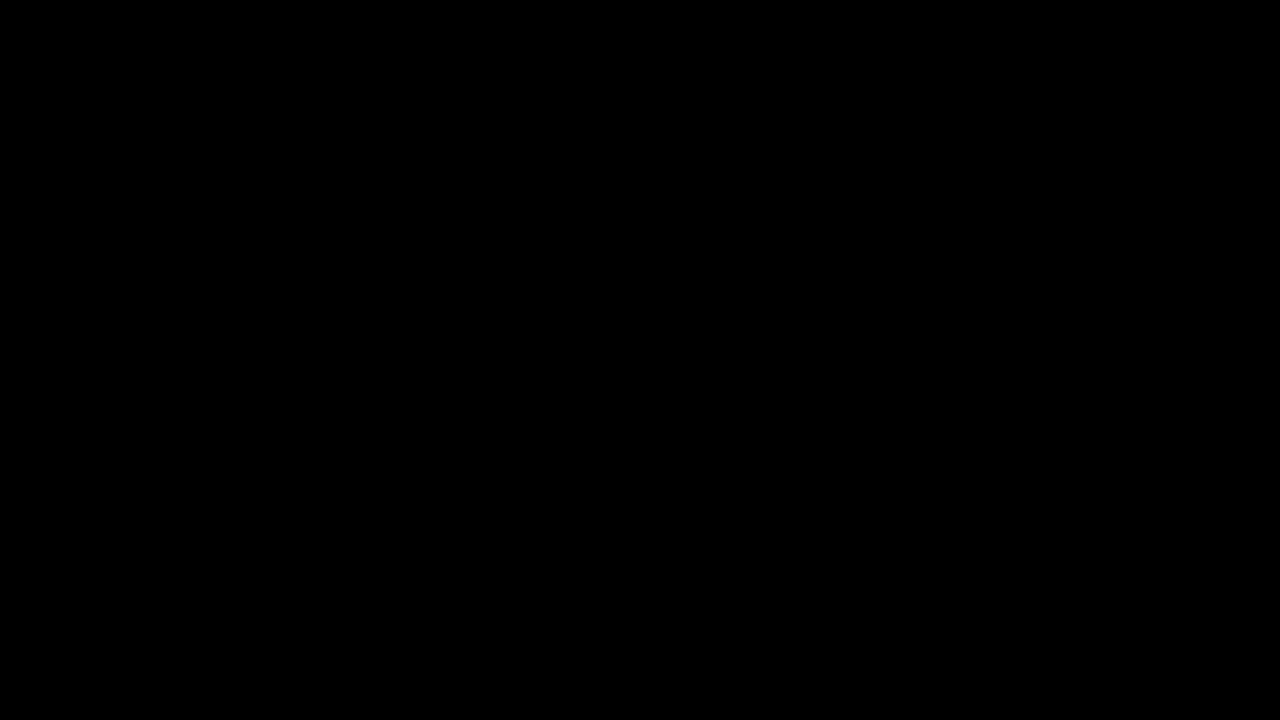
# Add a TCompartment to an empty model and set its initial amount C01.A to 100 mg.
pyautogui.click(397, 346)
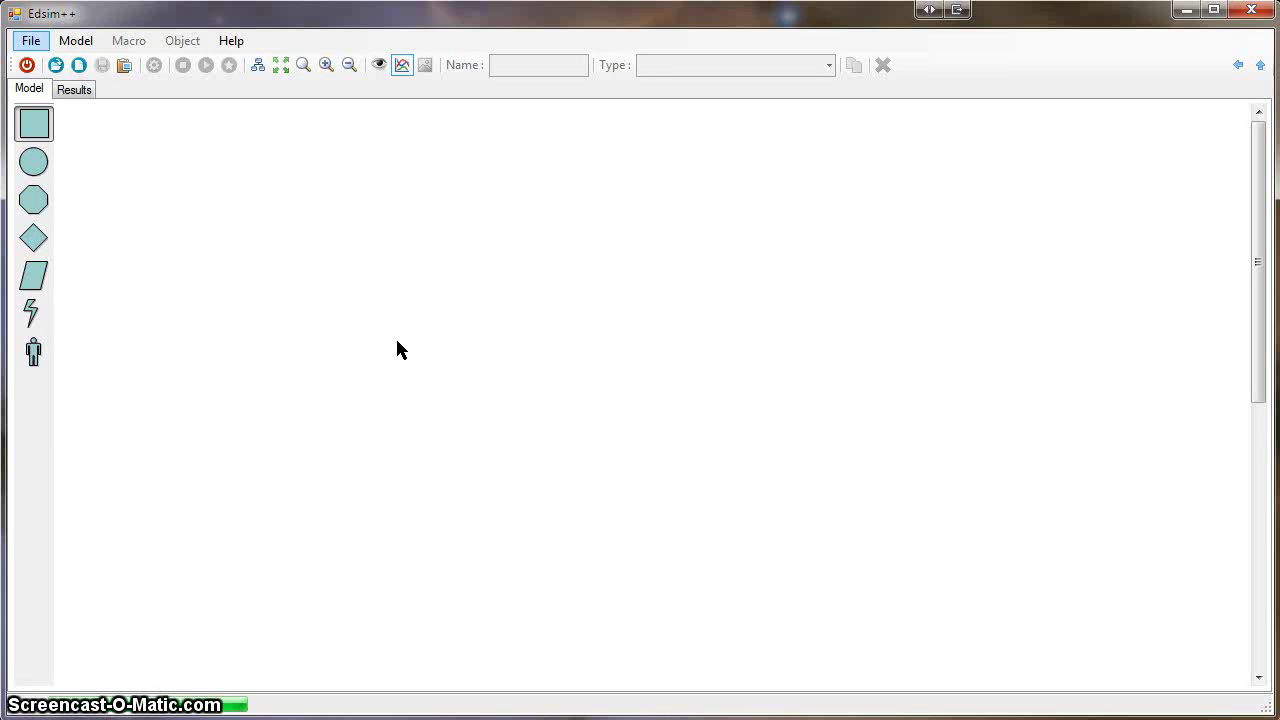
pyautogui.moveTo(37, 121); pyautogui.dragTo(170, 190)
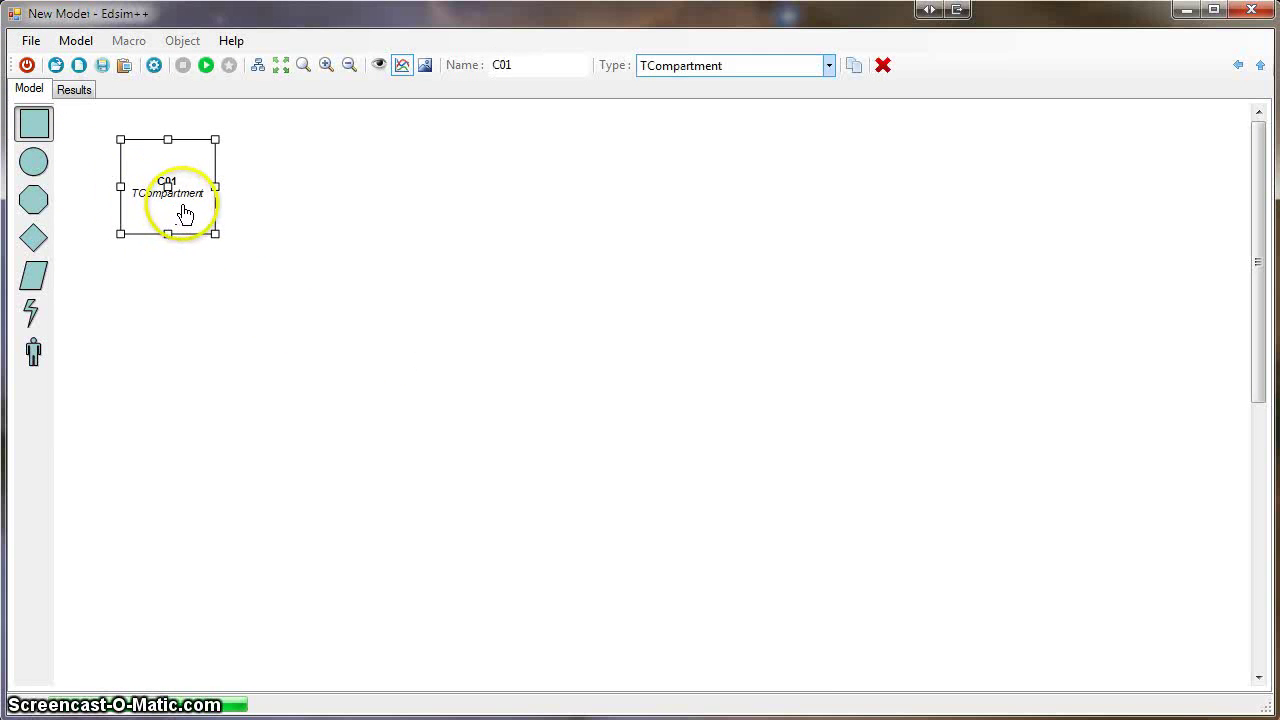
pyautogui.doubleClick(183, 207)
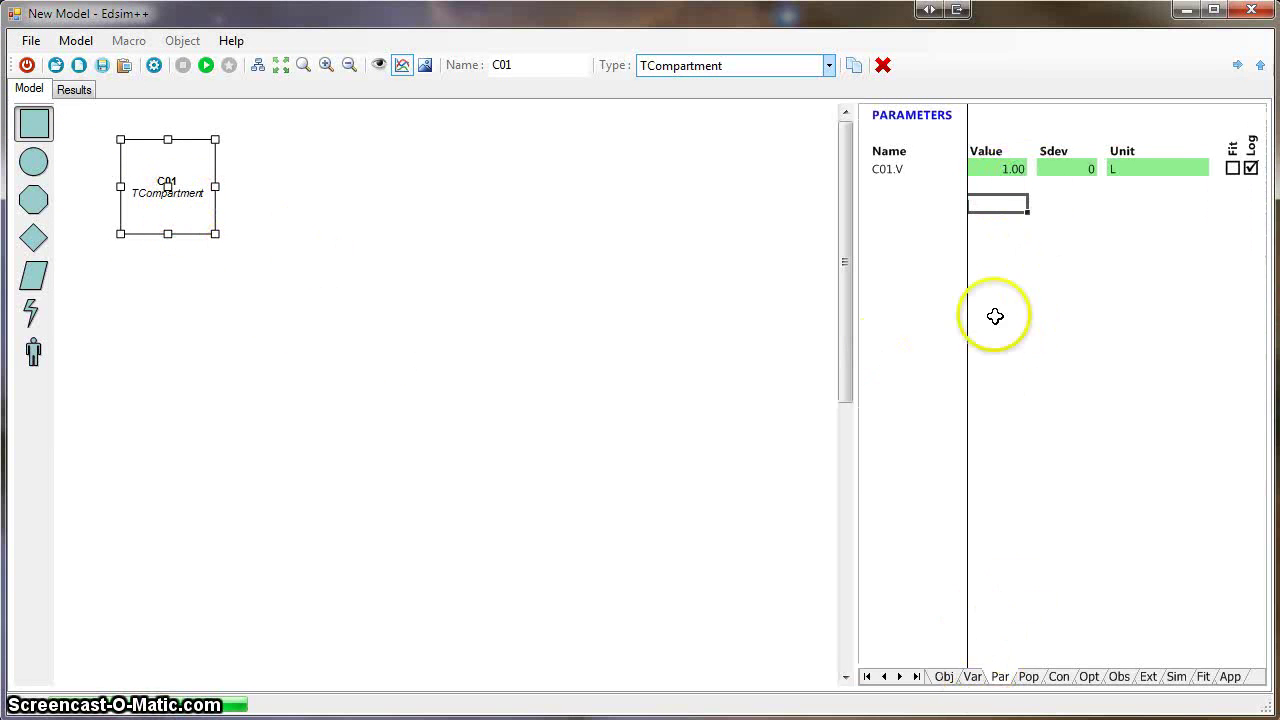
pyautogui.click(994, 166)
pyautogui.write('1')
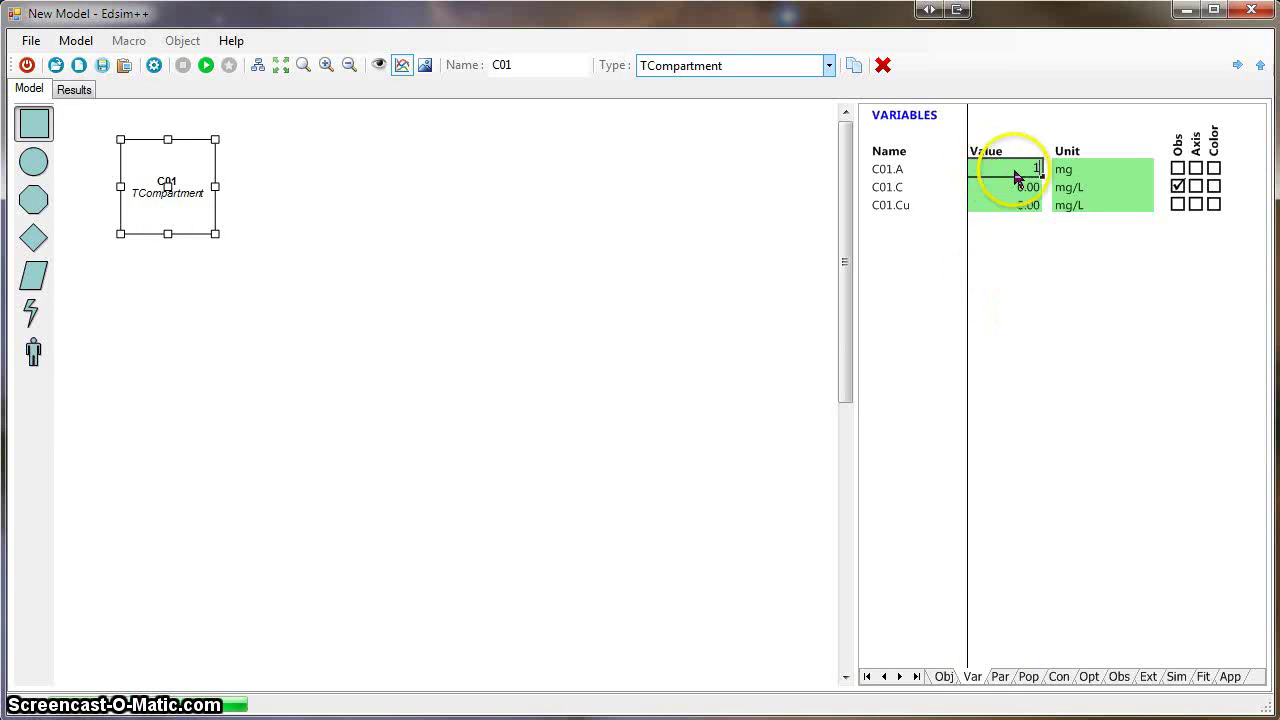
pyautogui.write('00')
pyautogui.press('Return')
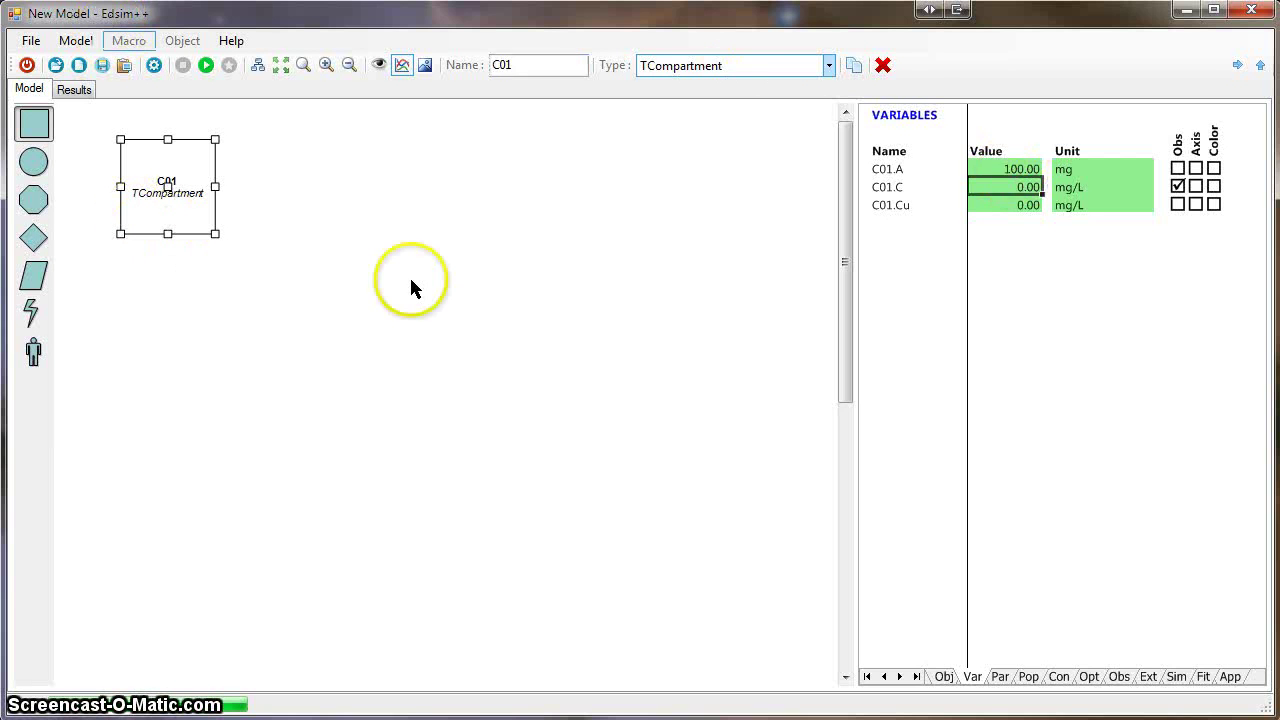
pyautogui.click(411, 281)
# Add a second compartment beside C01 and set its type to TSink.
pyautogui.click(36, 126)
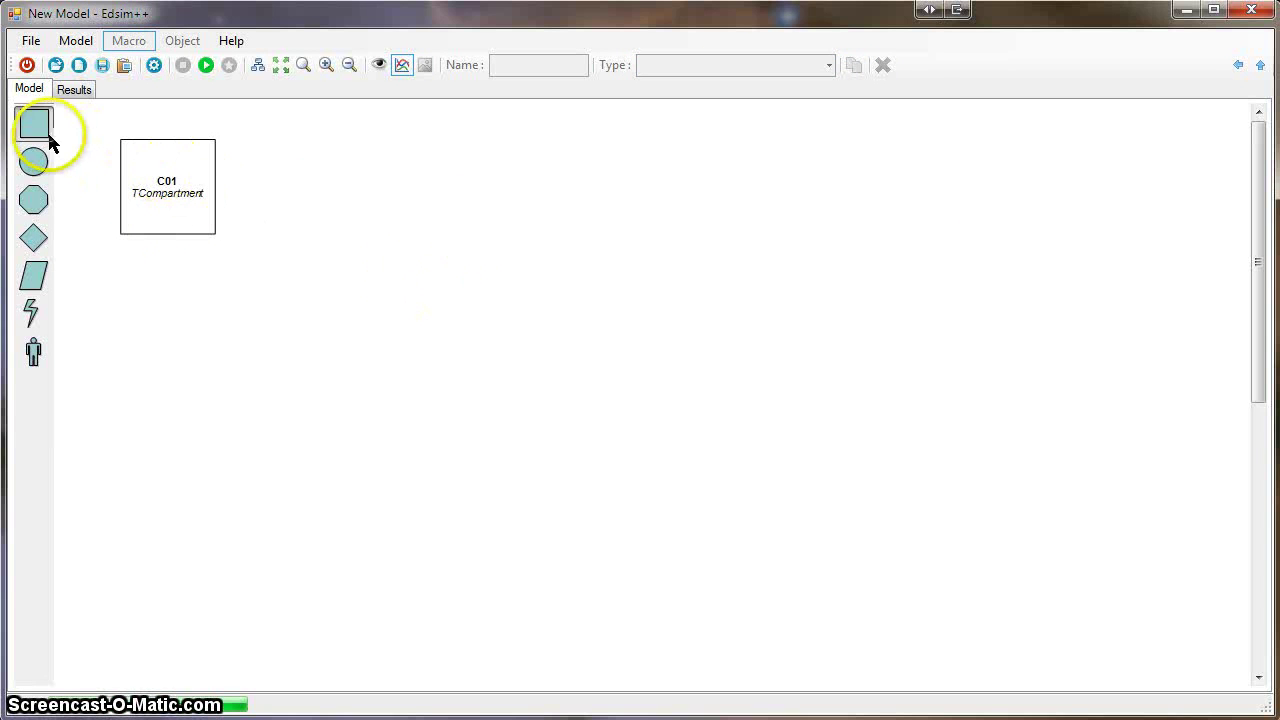
pyautogui.click(379, 195)
pyautogui.click(743, 66)
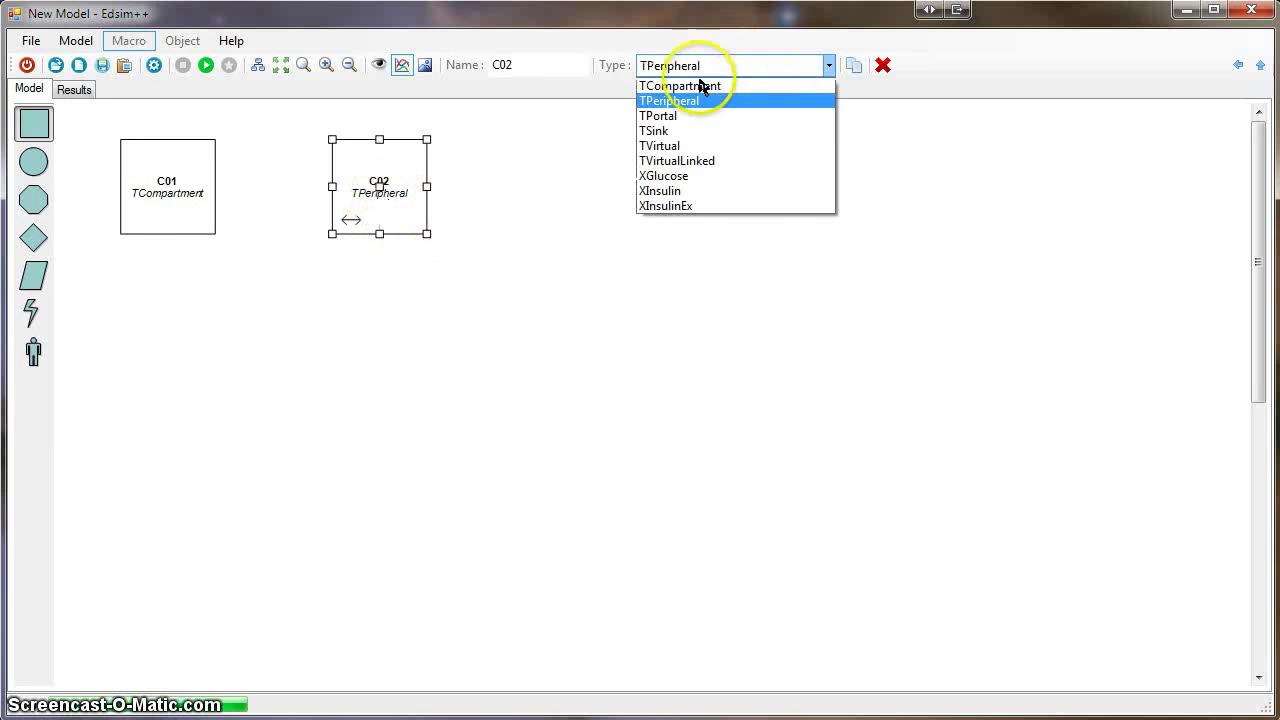
pyautogui.click(686, 133)
# Connect C01 to the sink C02 and align the two compartments in one row.
pyautogui.moveTo(206, 200); pyautogui.dragTo(378, 192)
pyautogui.click(381, 200)
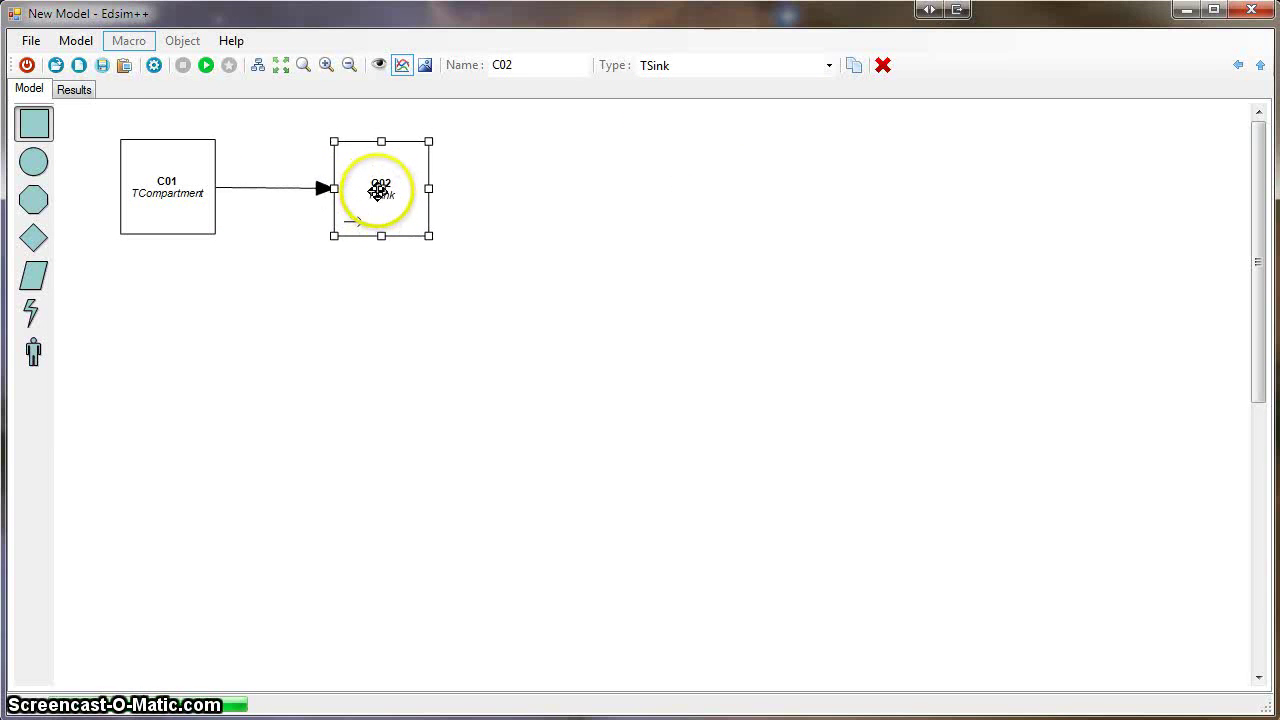
pyautogui.click(239, 233)
pyautogui.click(170, 200)
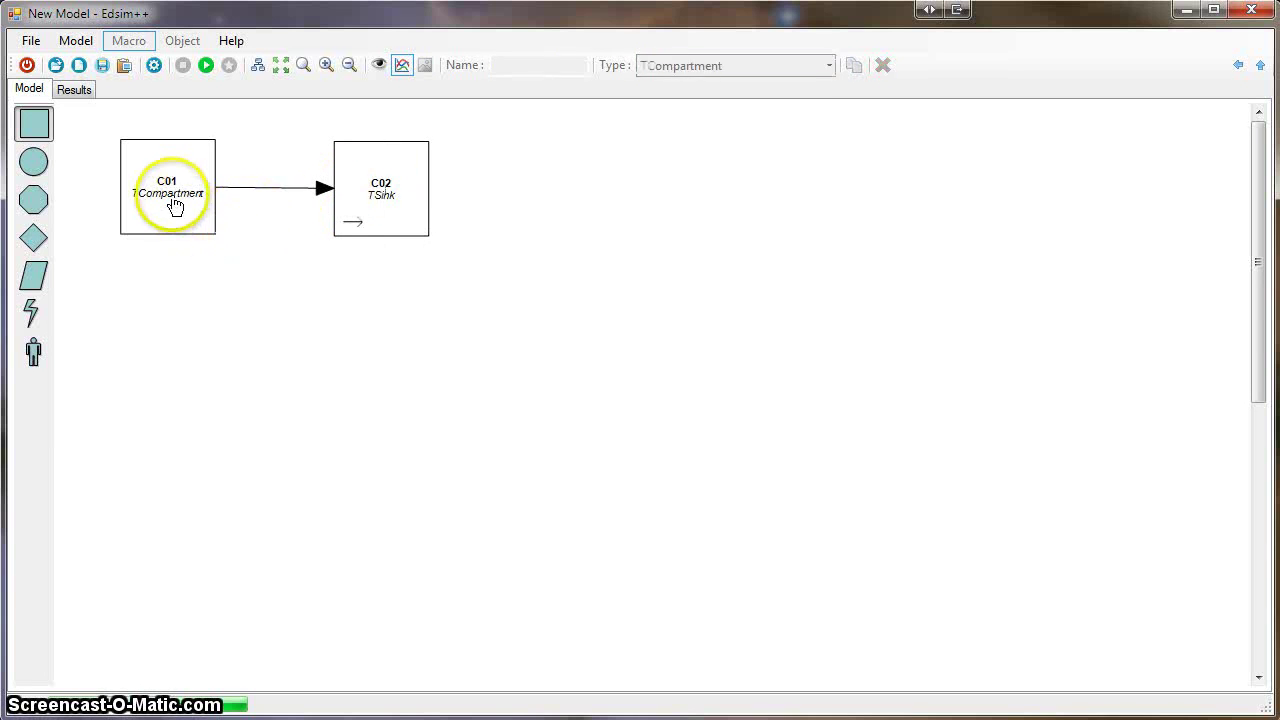
pyautogui.moveTo(170, 195); pyautogui.dragTo(172, 195)
# Duplicate the sink C02 three times to extend the chain to C05, and simulate the model.
pyautogui.click(390, 218)
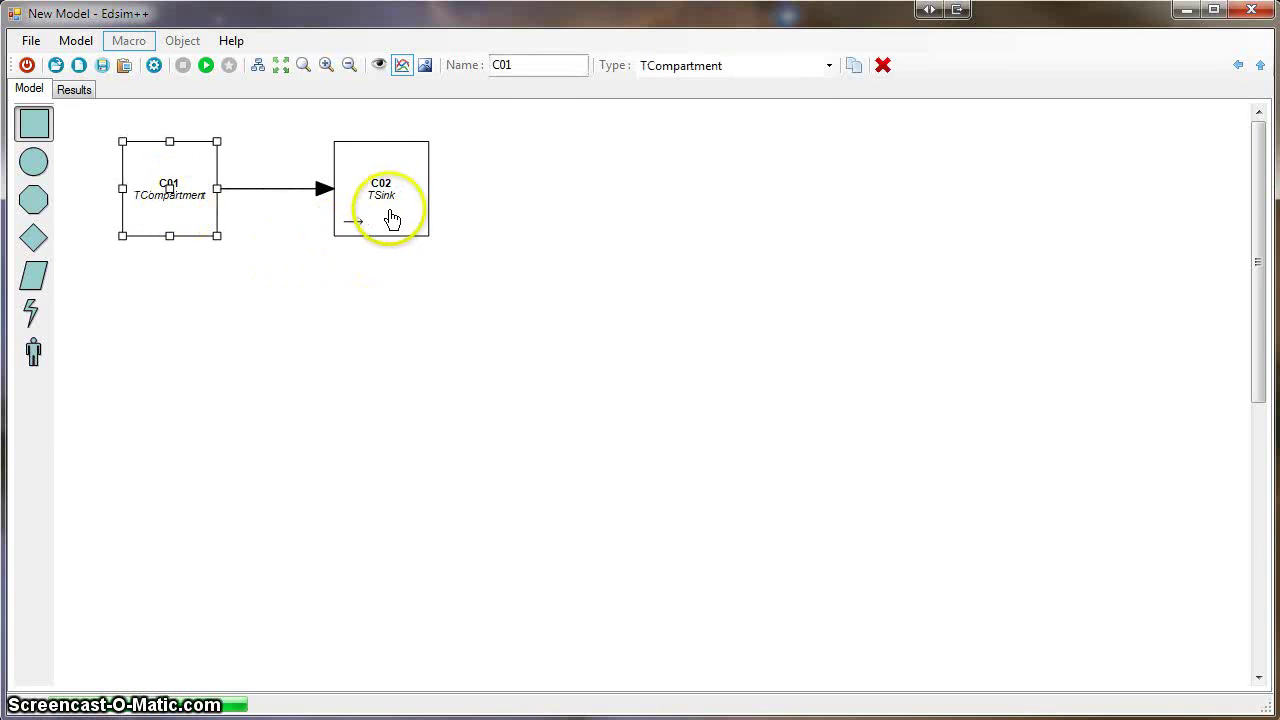
pyautogui.click(862, 77)
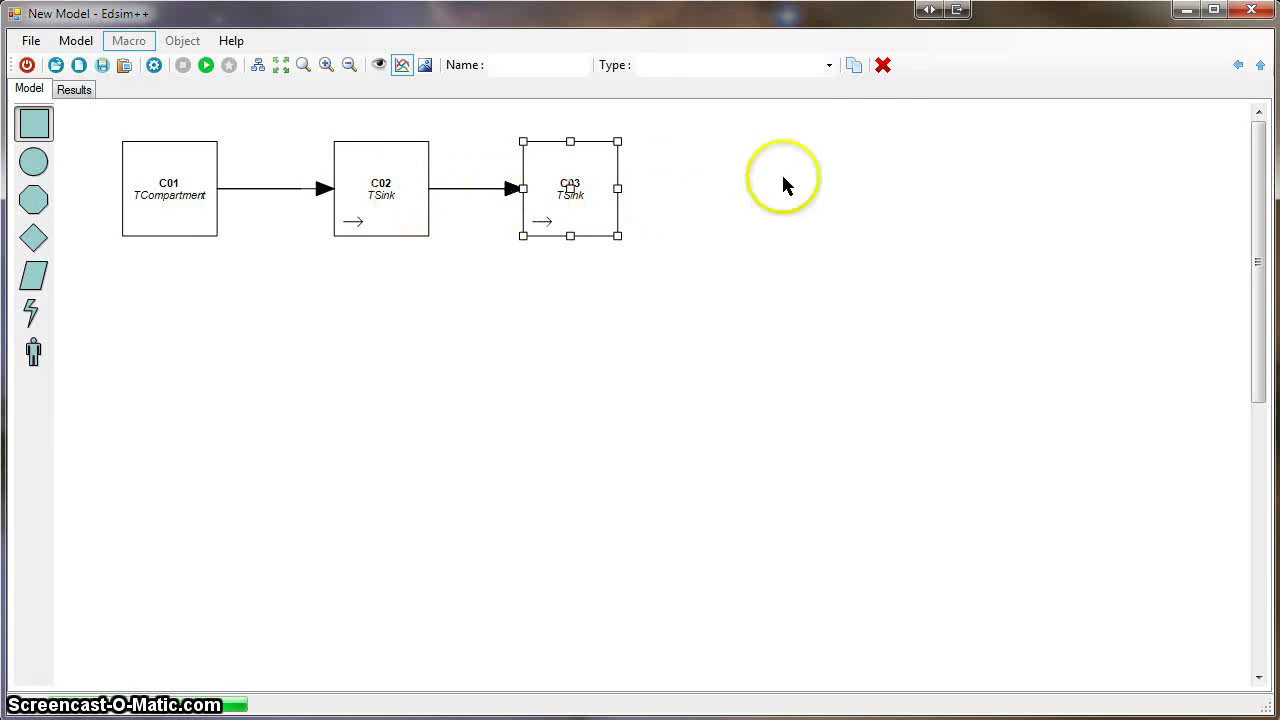
pyautogui.click(861, 78)
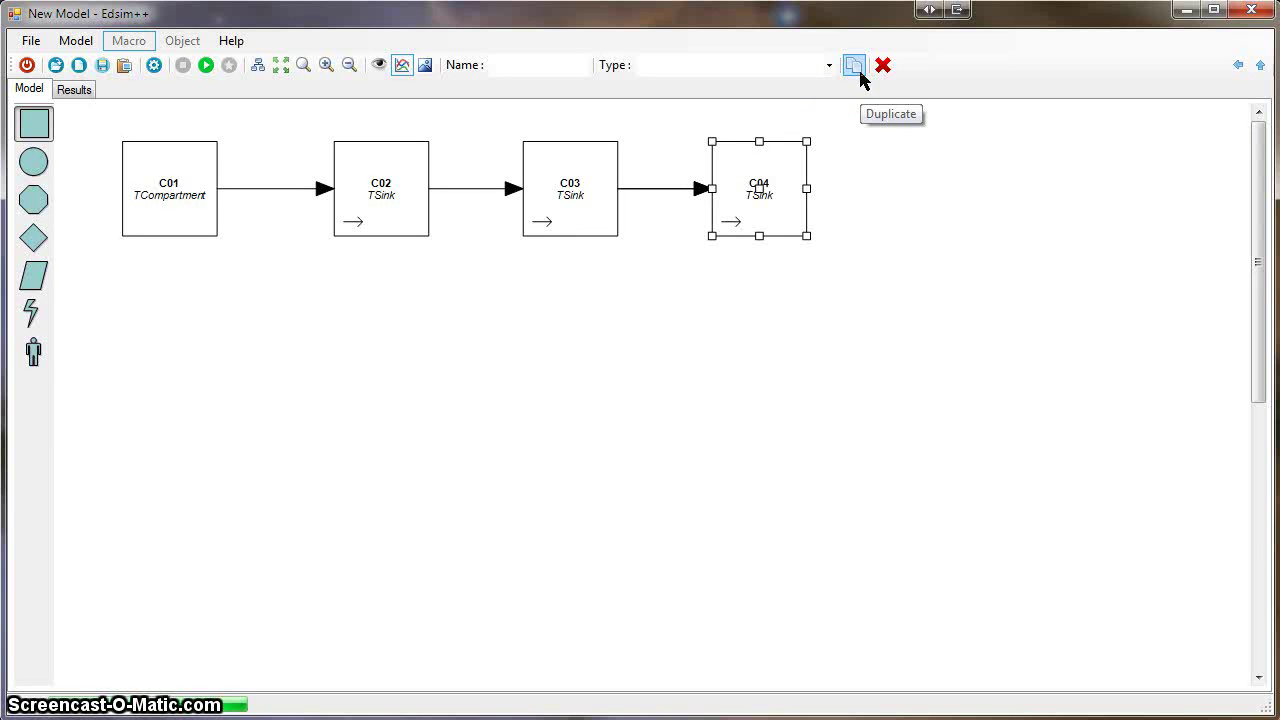
pyautogui.click(856, 70)
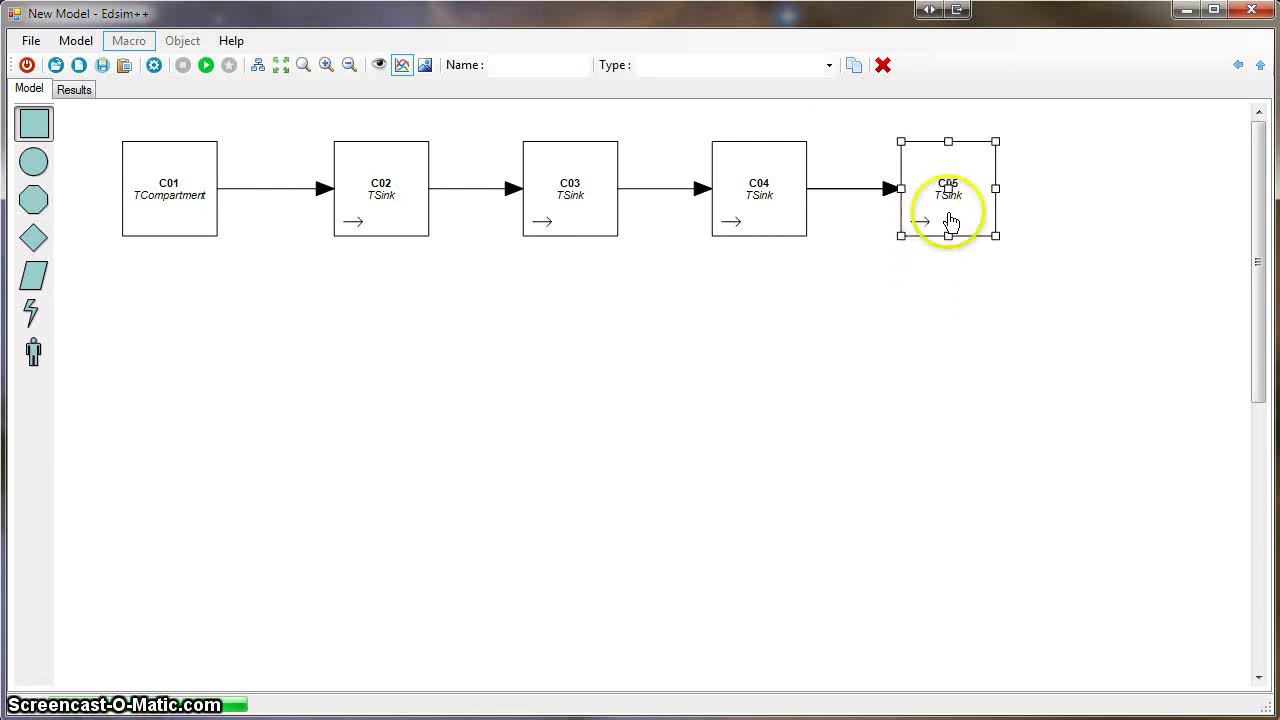
pyautogui.click(960, 271)
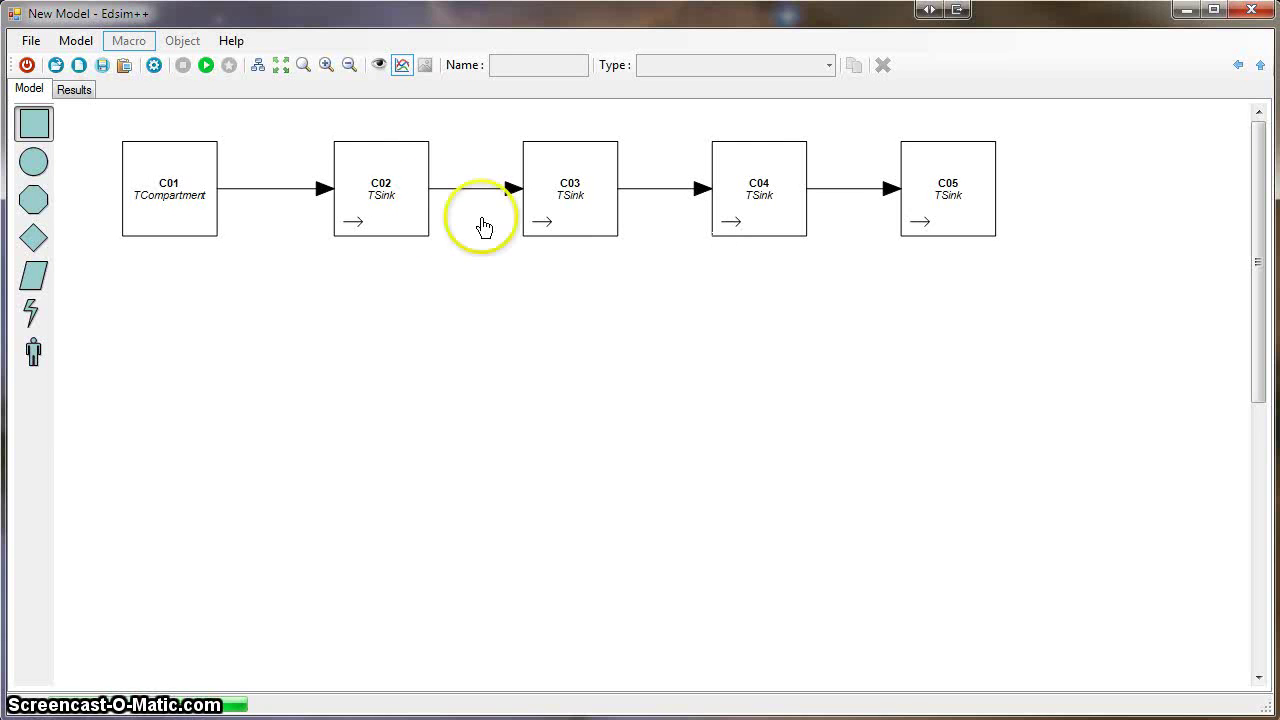
pyautogui.click(207, 66)
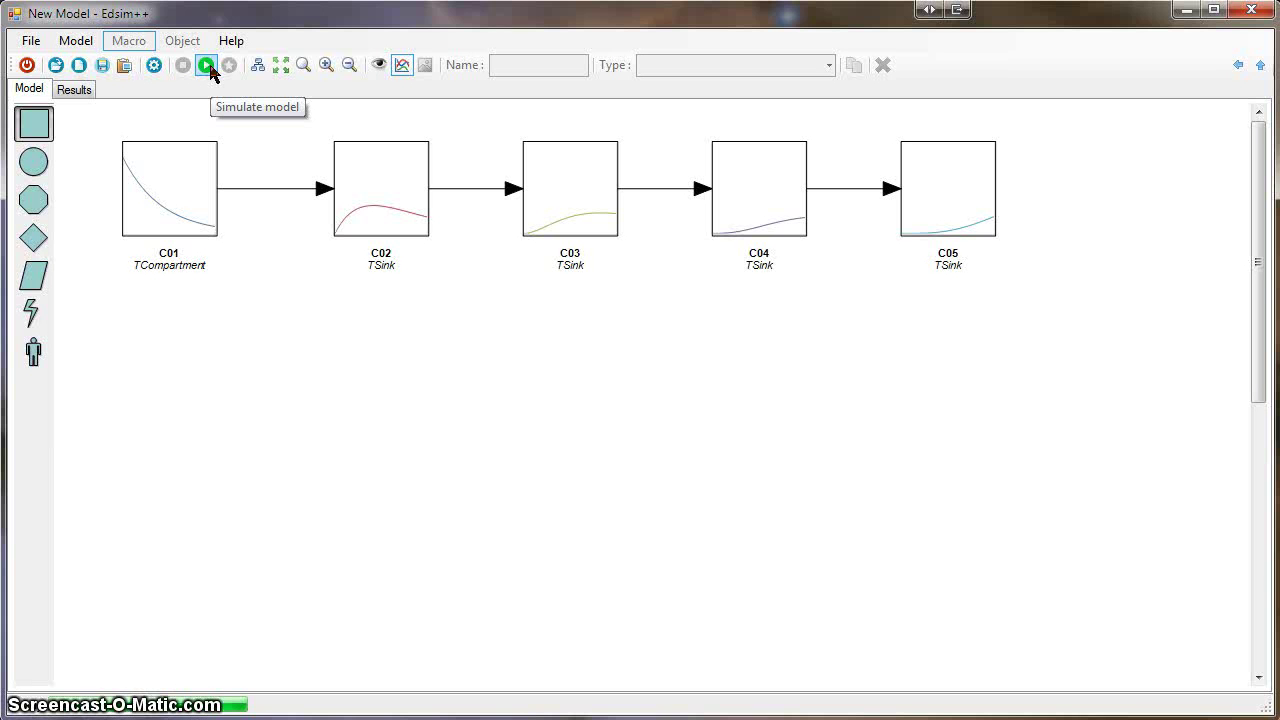
# Duplicate the whole chain C01 to C05 and move the copy below as a second row.
pyautogui.moveTo(82, 116); pyautogui.dragTo(1113, 350)
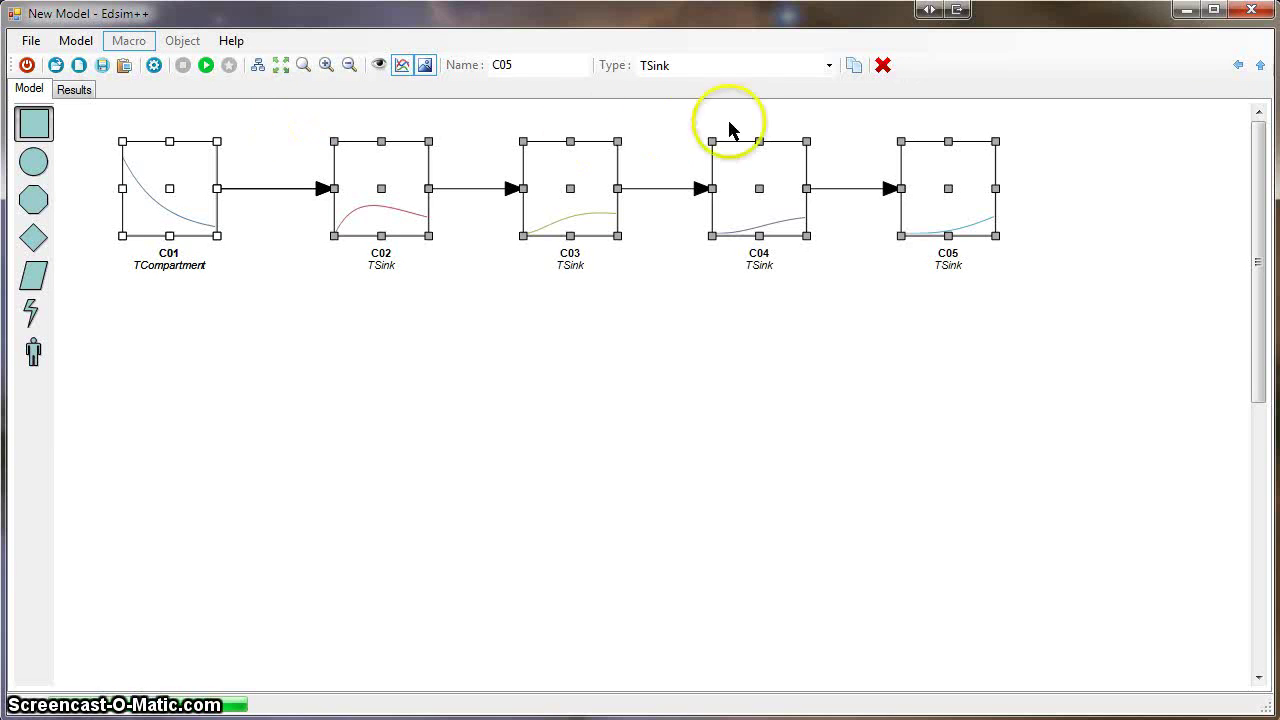
pyautogui.click(853, 66)
pyautogui.click(629, 286)
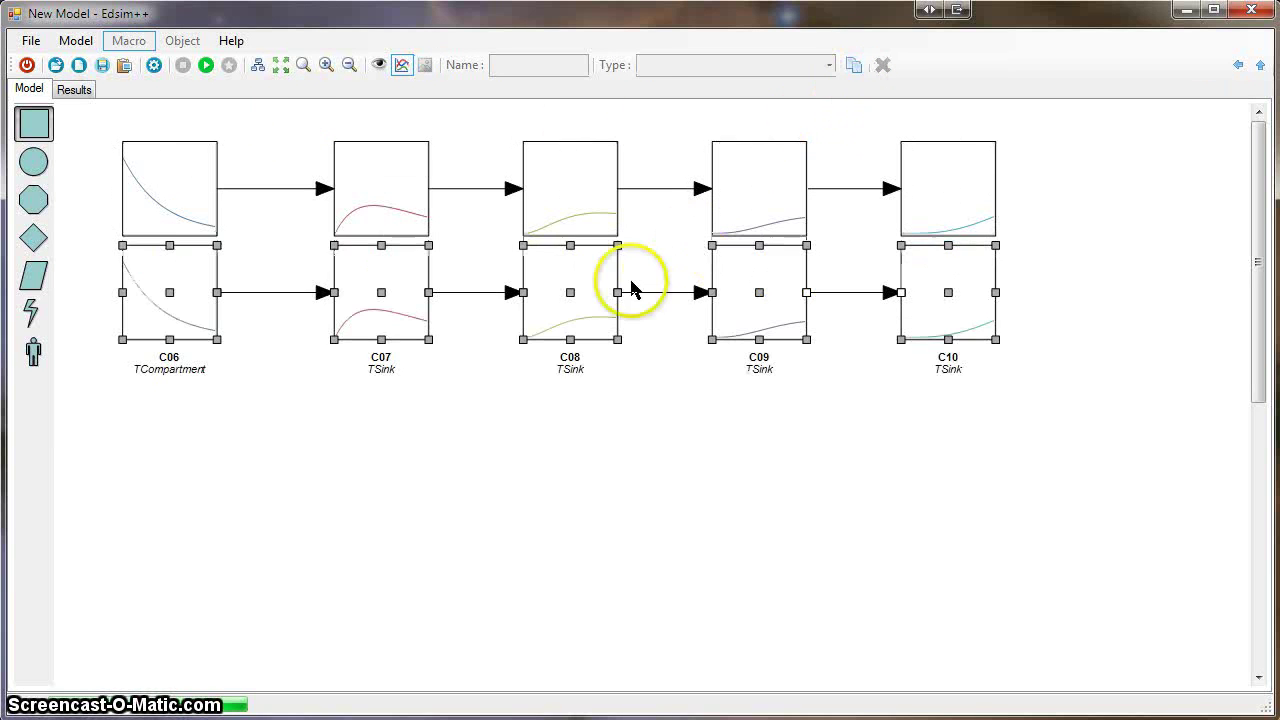
pyautogui.moveTo(571, 291); pyautogui.dragTo(569, 380)
pyautogui.click(561, 538)
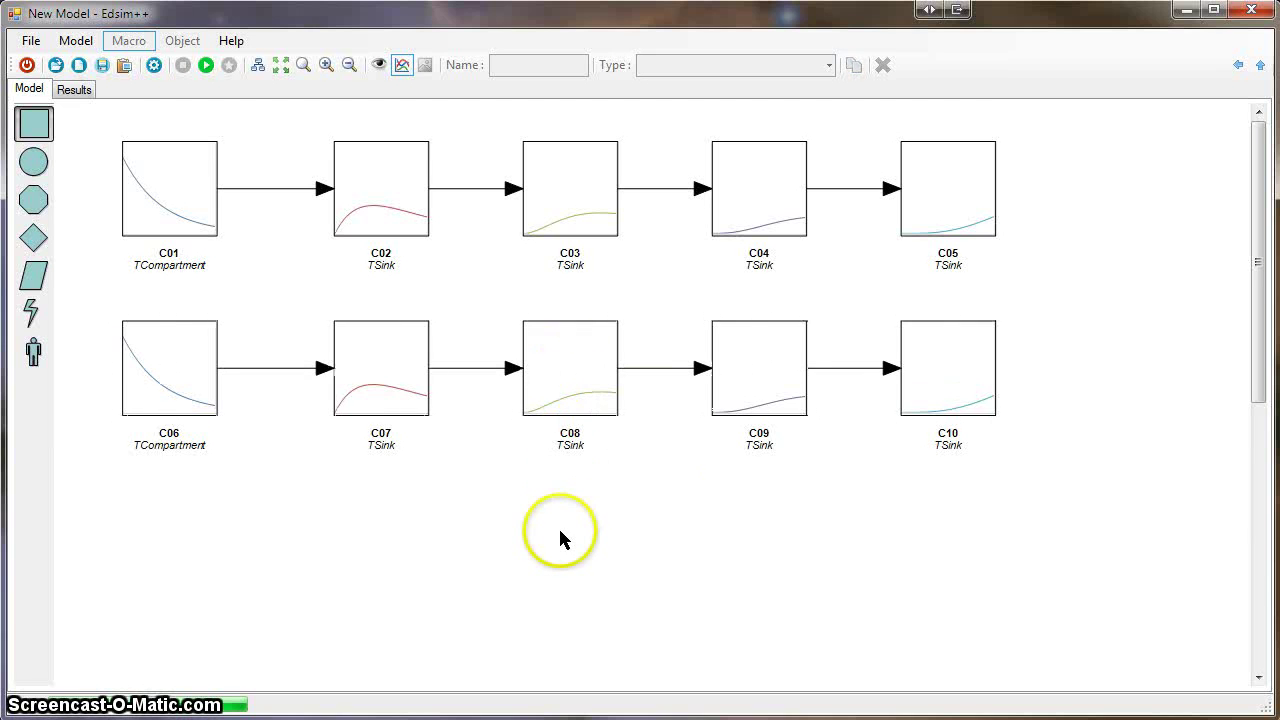
# Delete the sinks C07, C08 and C09 from the second row and change C10's type to TCompartment.
pyautogui.moveTo(294, 279); pyautogui.dragTo(826, 469)
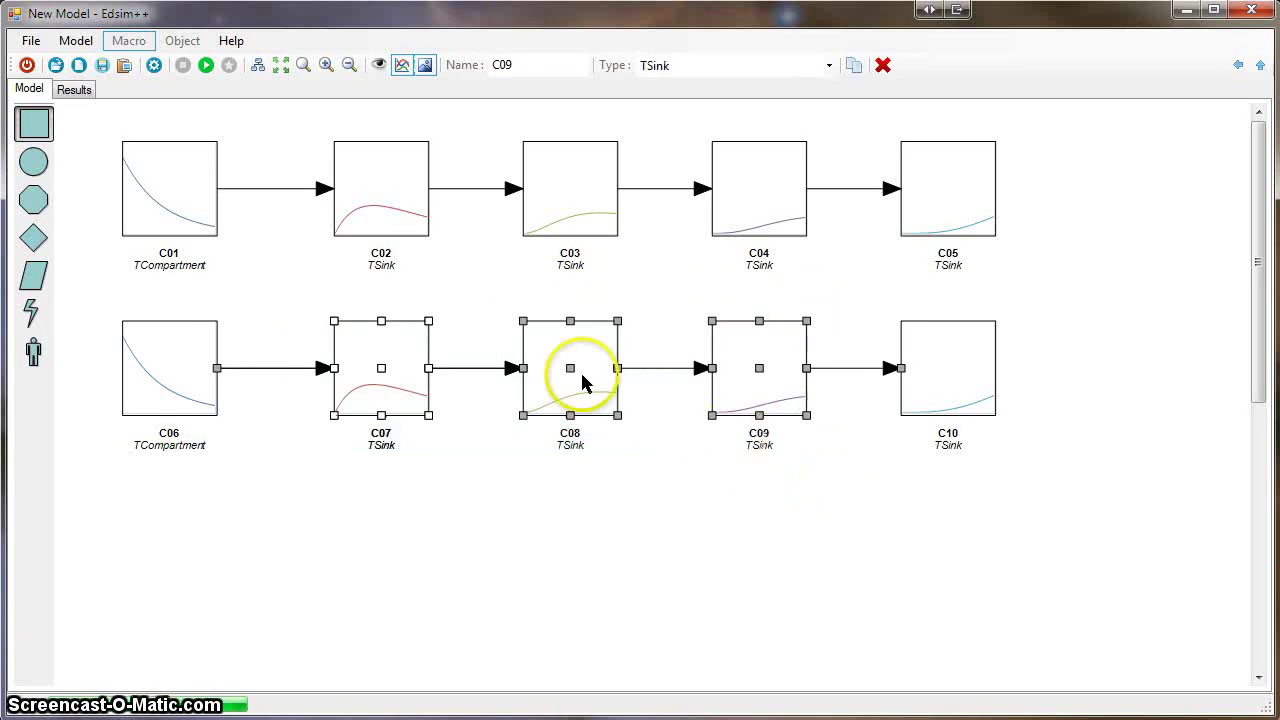
pyautogui.click(883, 66)
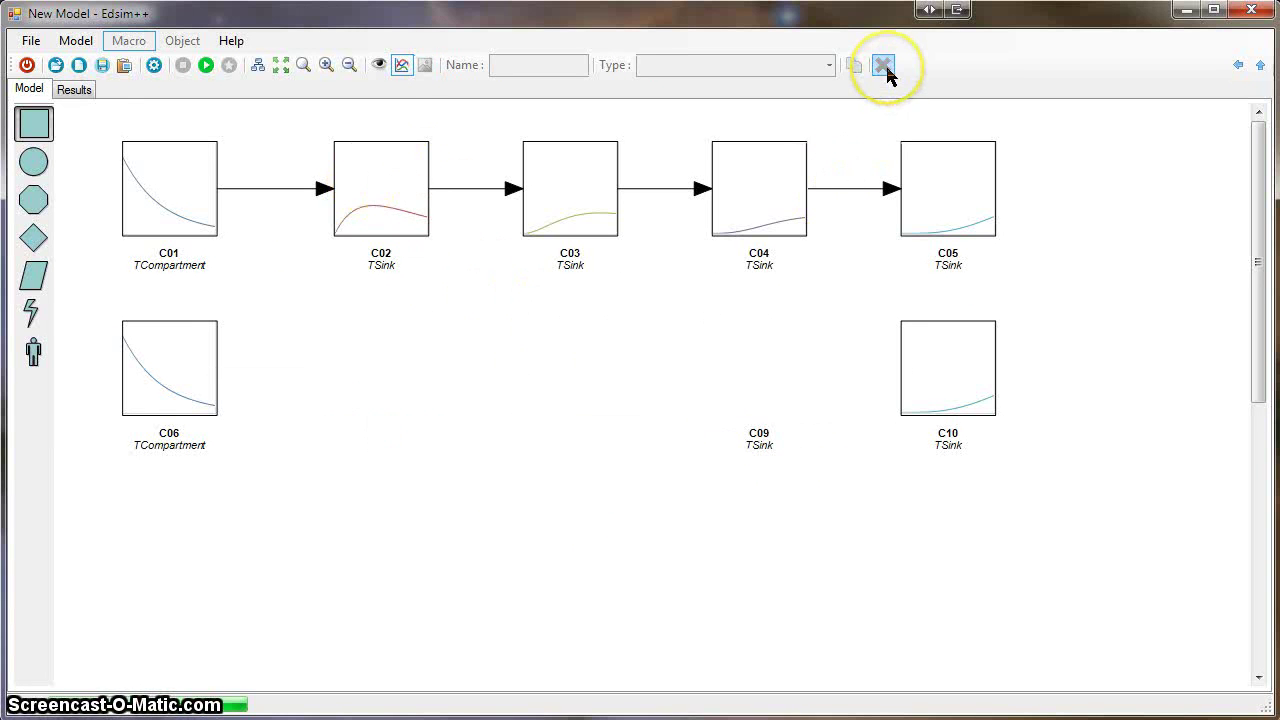
pyautogui.click(969, 362)
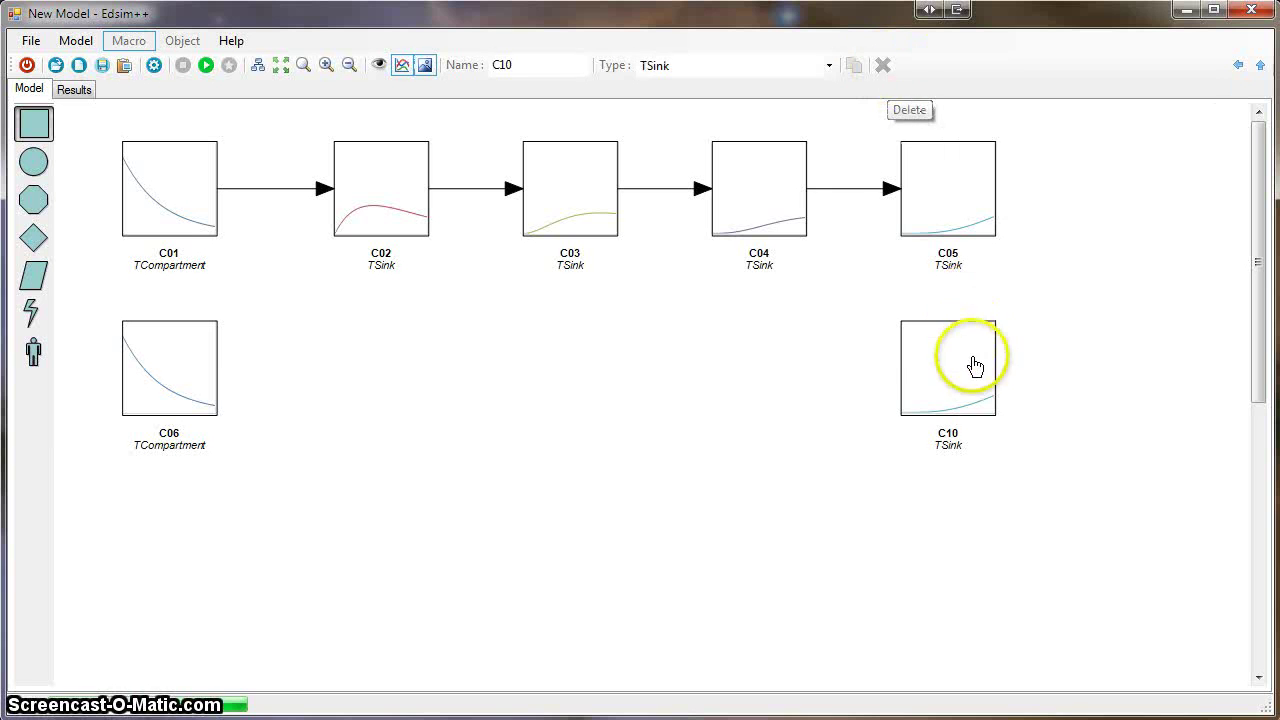
pyautogui.click(829, 65)
pyautogui.click(796, 84)
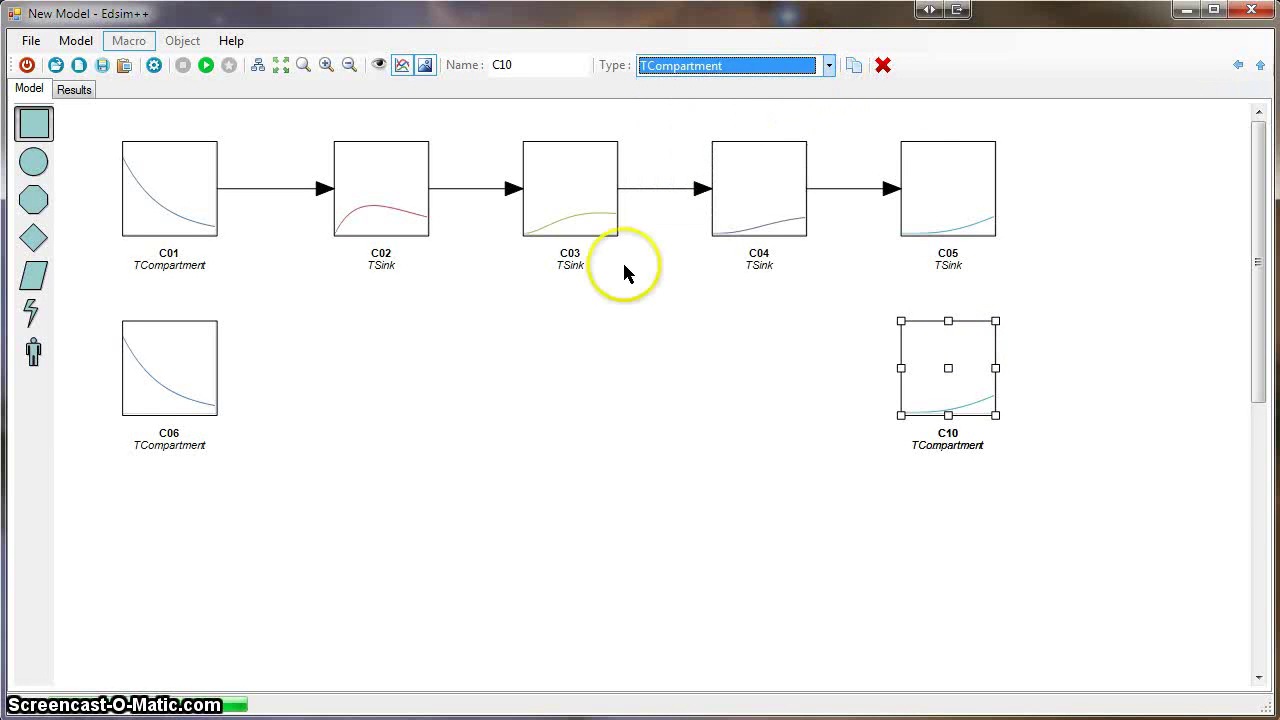
# Set the initial amount C06.A of compartment C06 to 100 mg.
pyautogui.click(174, 384)
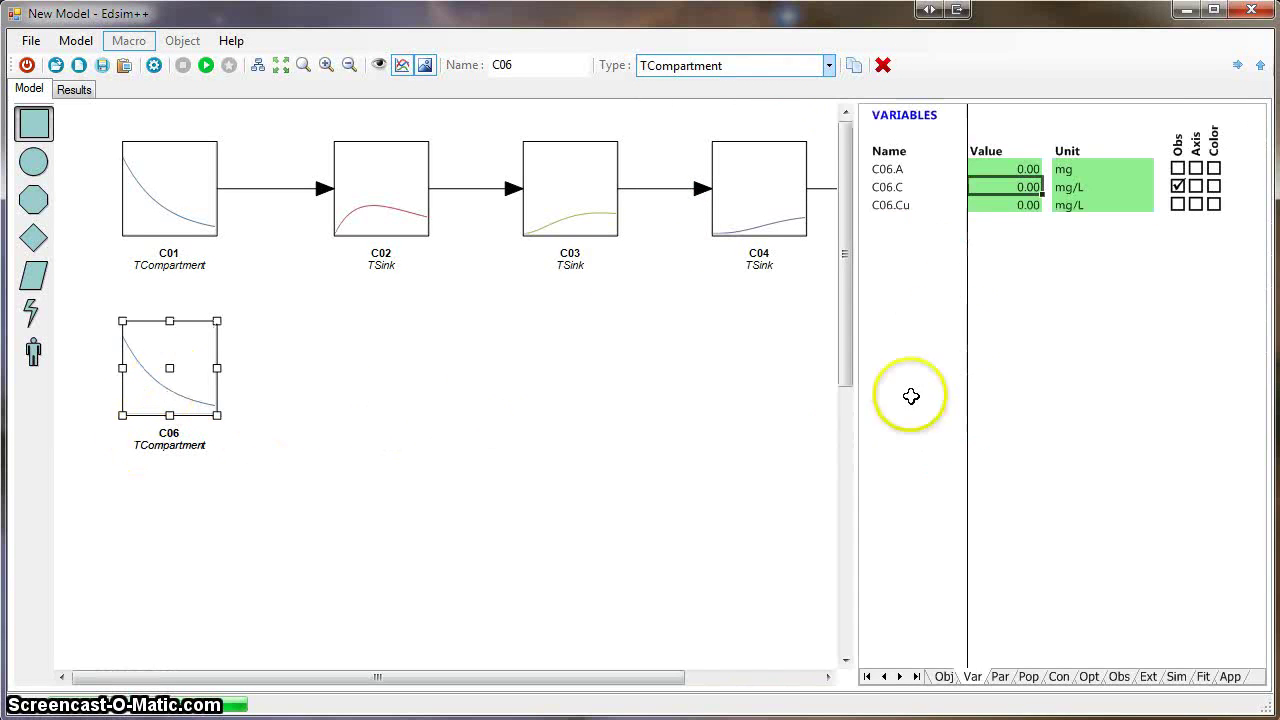
pyautogui.click(999, 168)
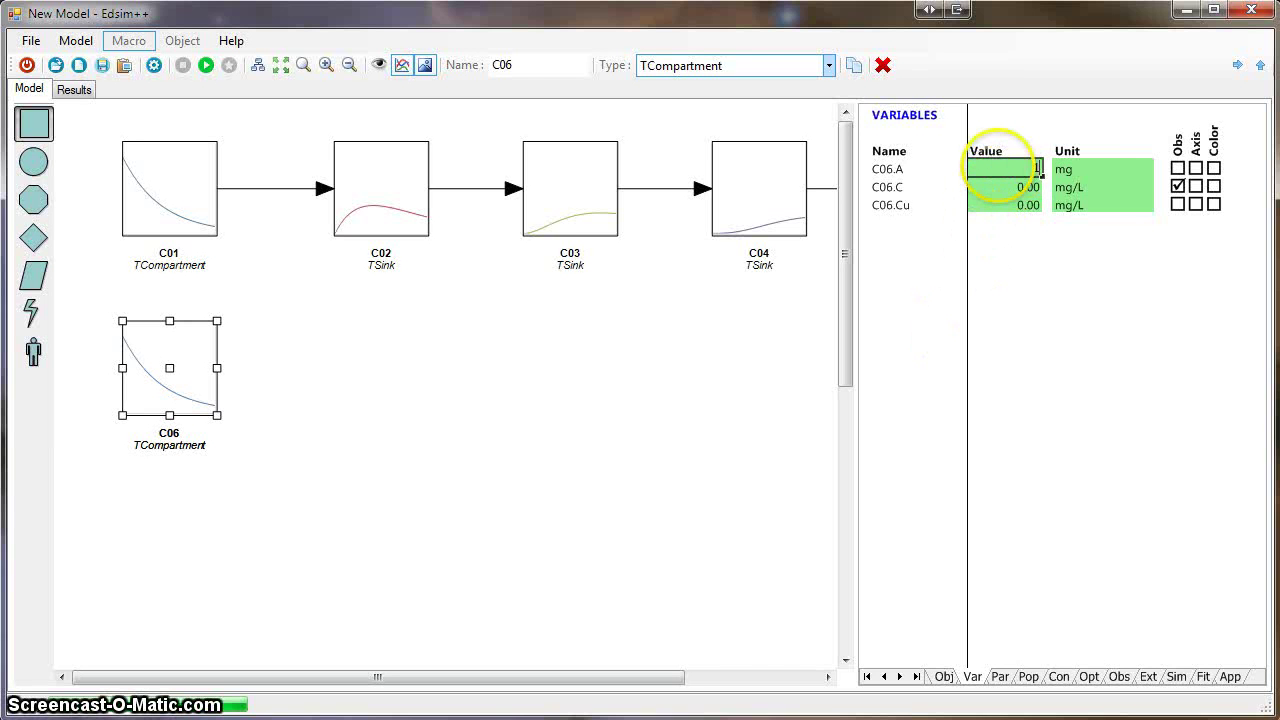
pyautogui.click(473, 412)
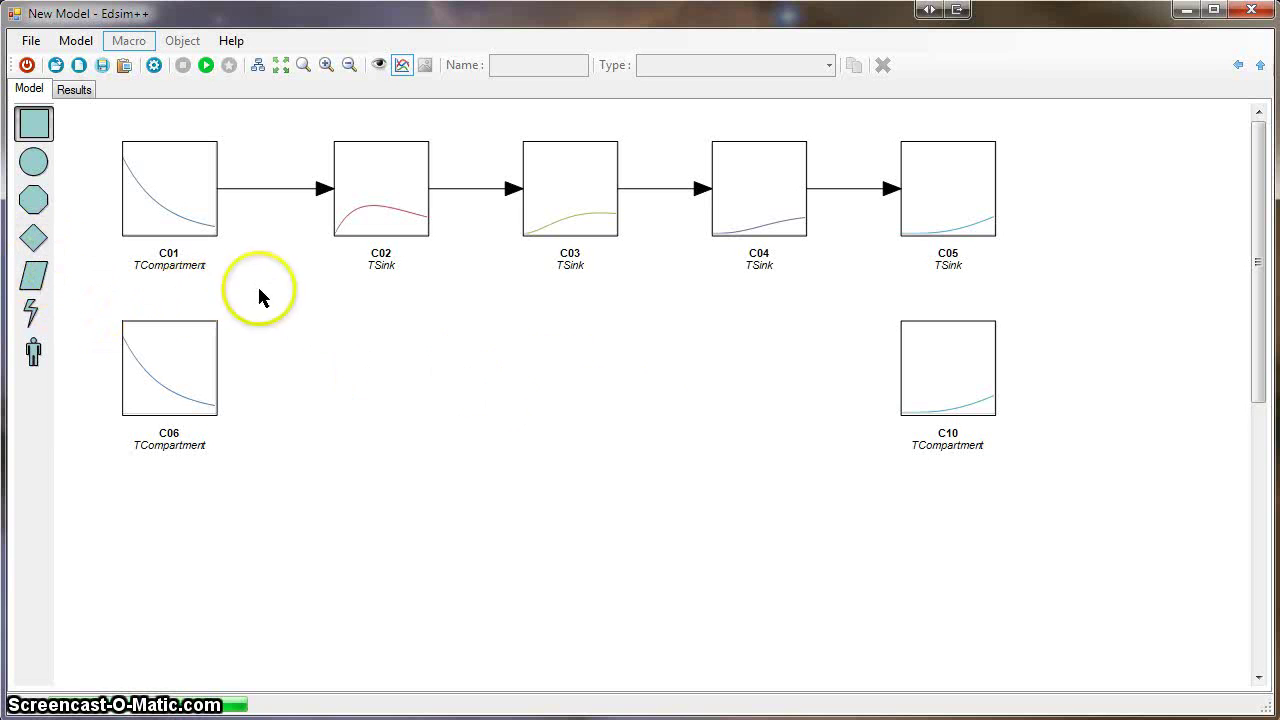
# Place a TTransit object between C06 and C10, connect both compartments through it, and align it with their row.
pyautogui.moveTo(30, 240); pyautogui.dragTo(577, 380)
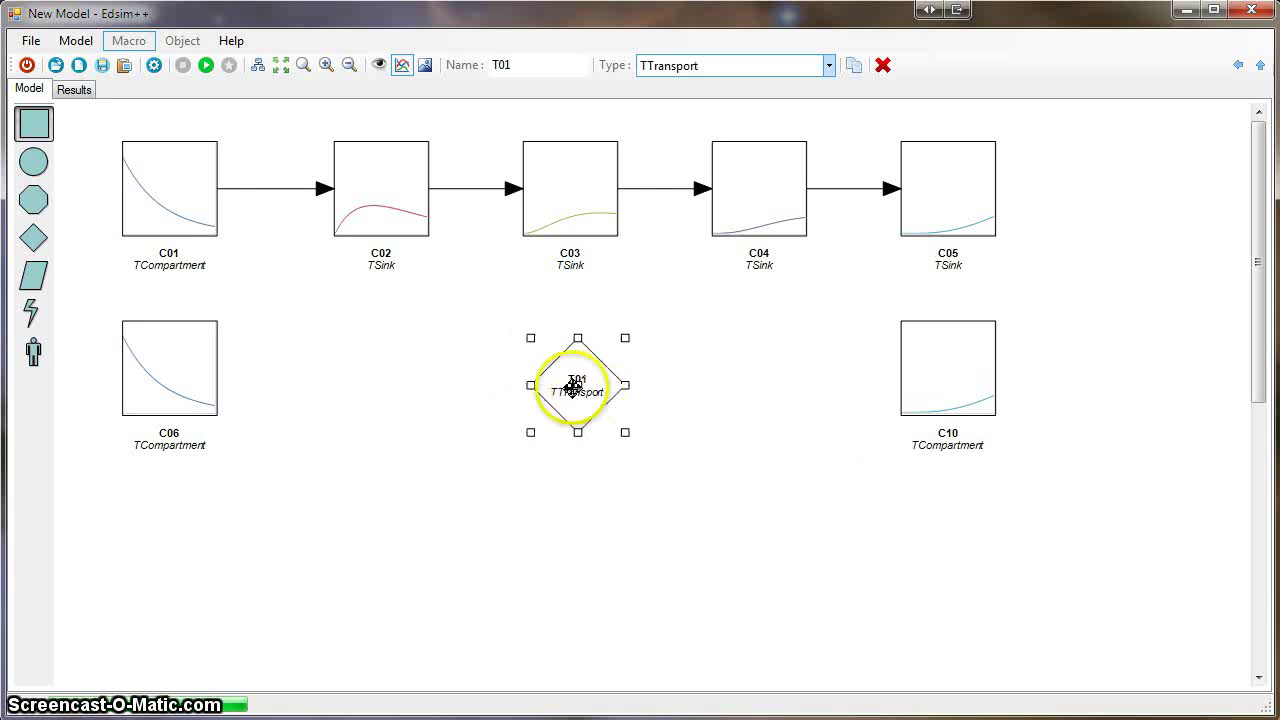
pyautogui.click(694, 65)
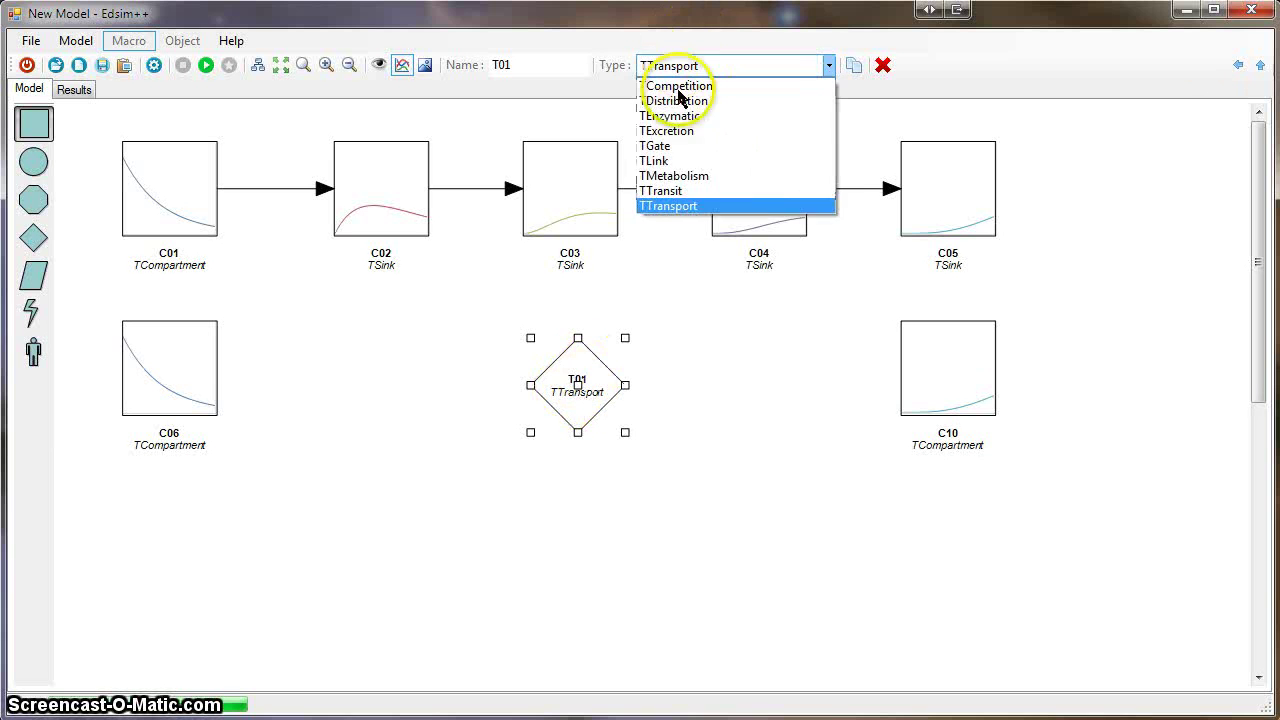
pyautogui.click(675, 196)
pyautogui.click(636, 468)
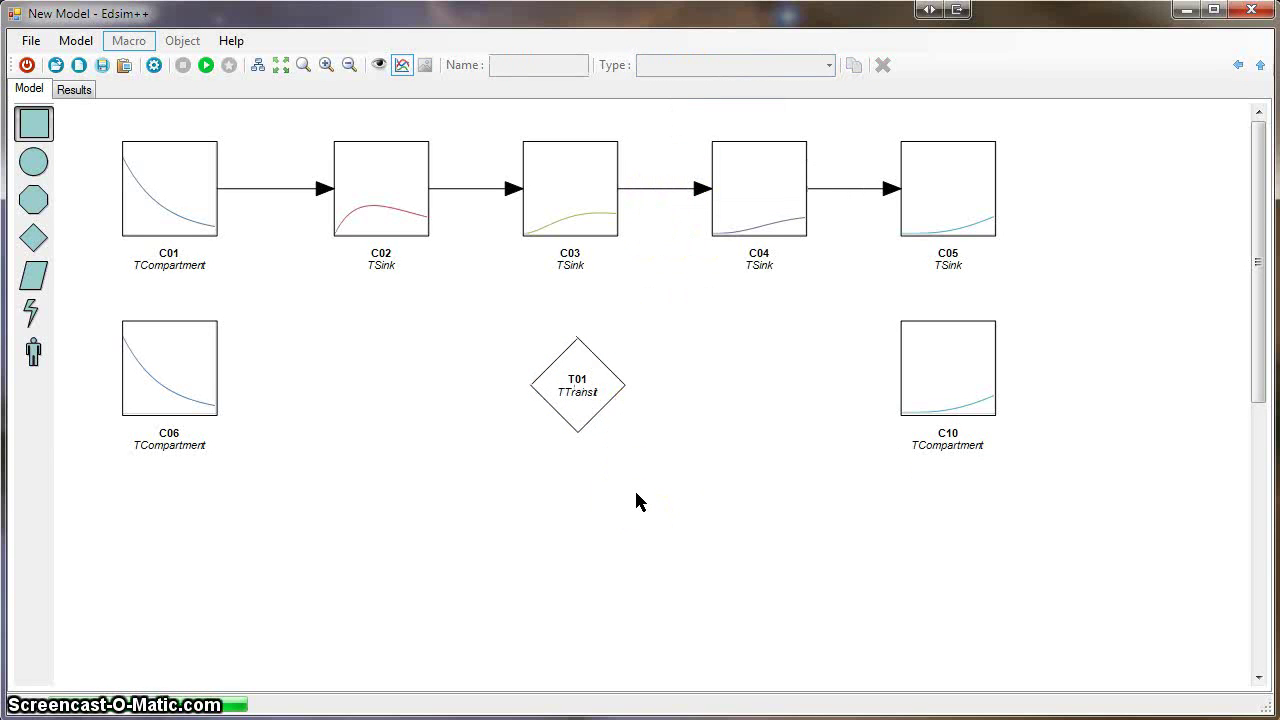
pyautogui.moveTo(180, 371); pyautogui.dragTo(929, 369)
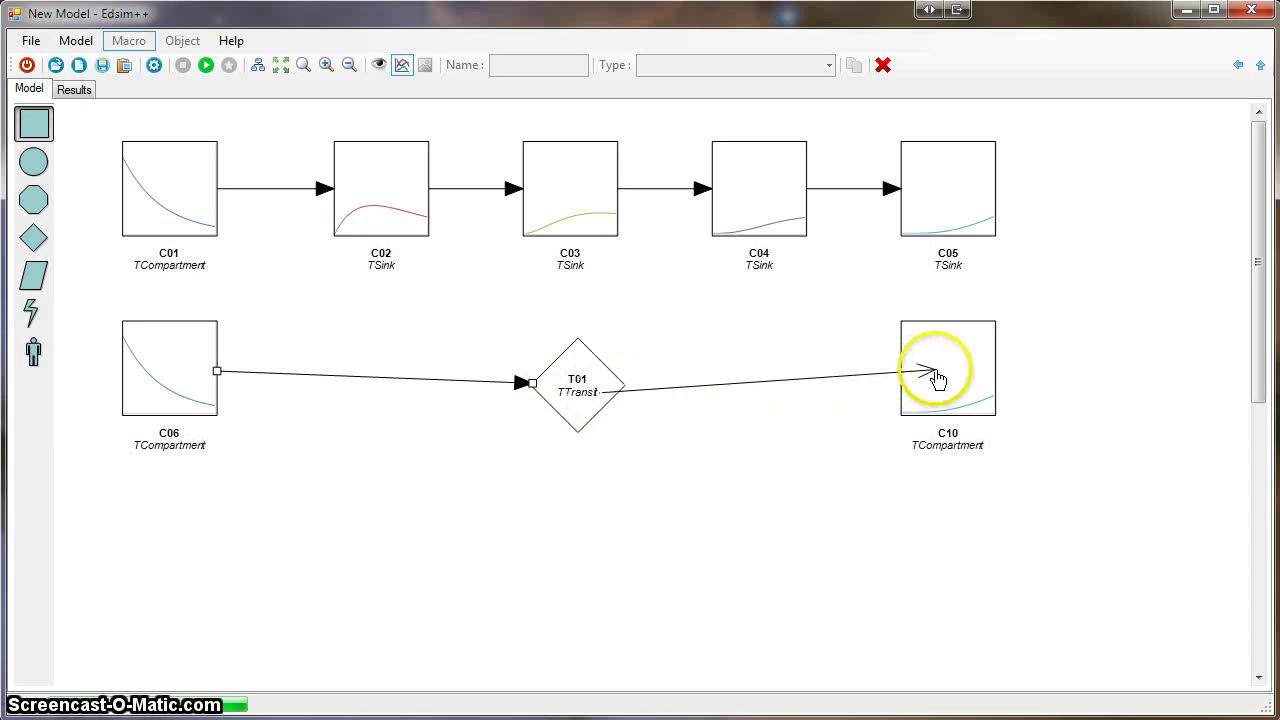
pyautogui.moveTo(580, 400); pyautogui.dragTo(573, 373)
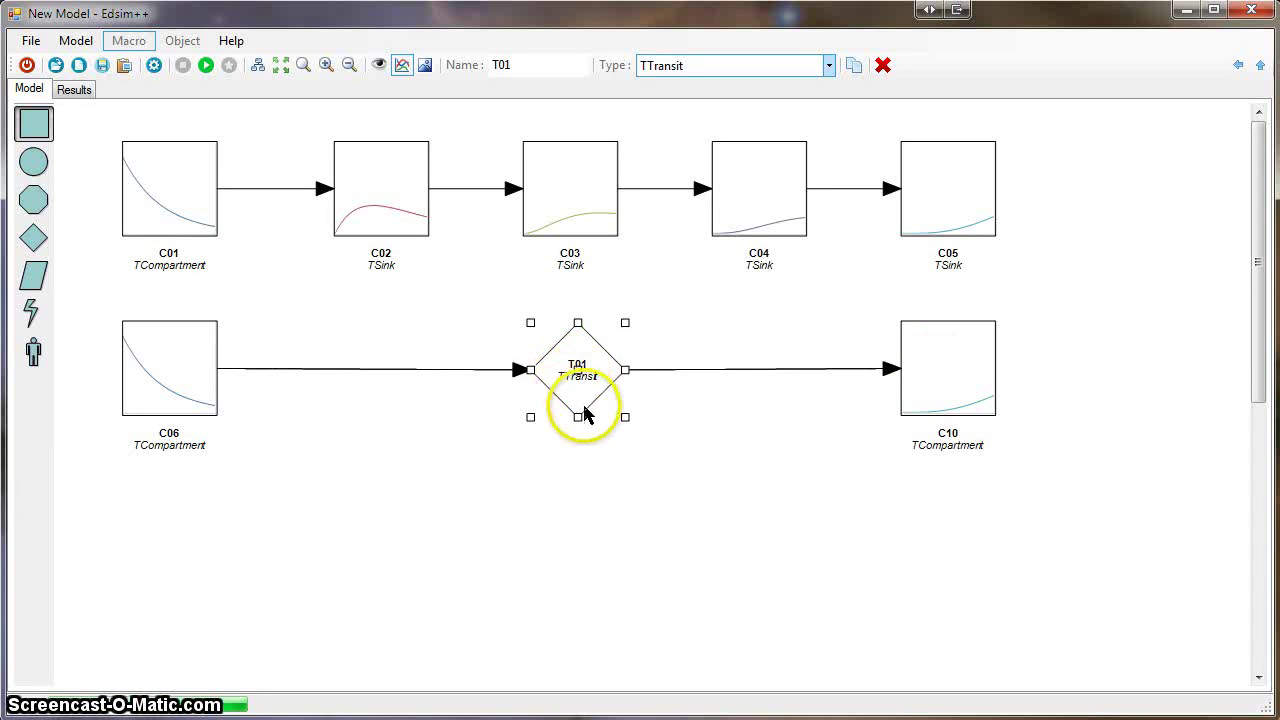
# Set the Ncomp parameter of the transit object T01 to 3 and simulate the model.
pyautogui.doubleClick(585, 403)
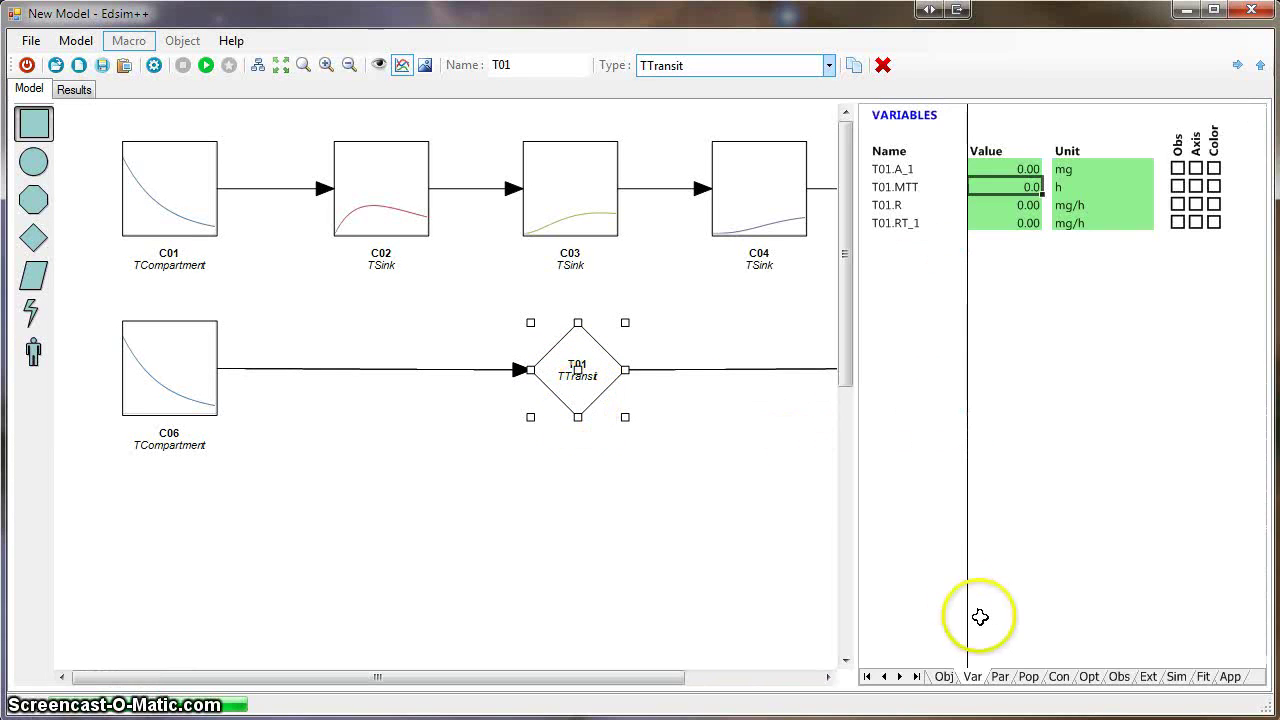
pyautogui.click(1000, 676)
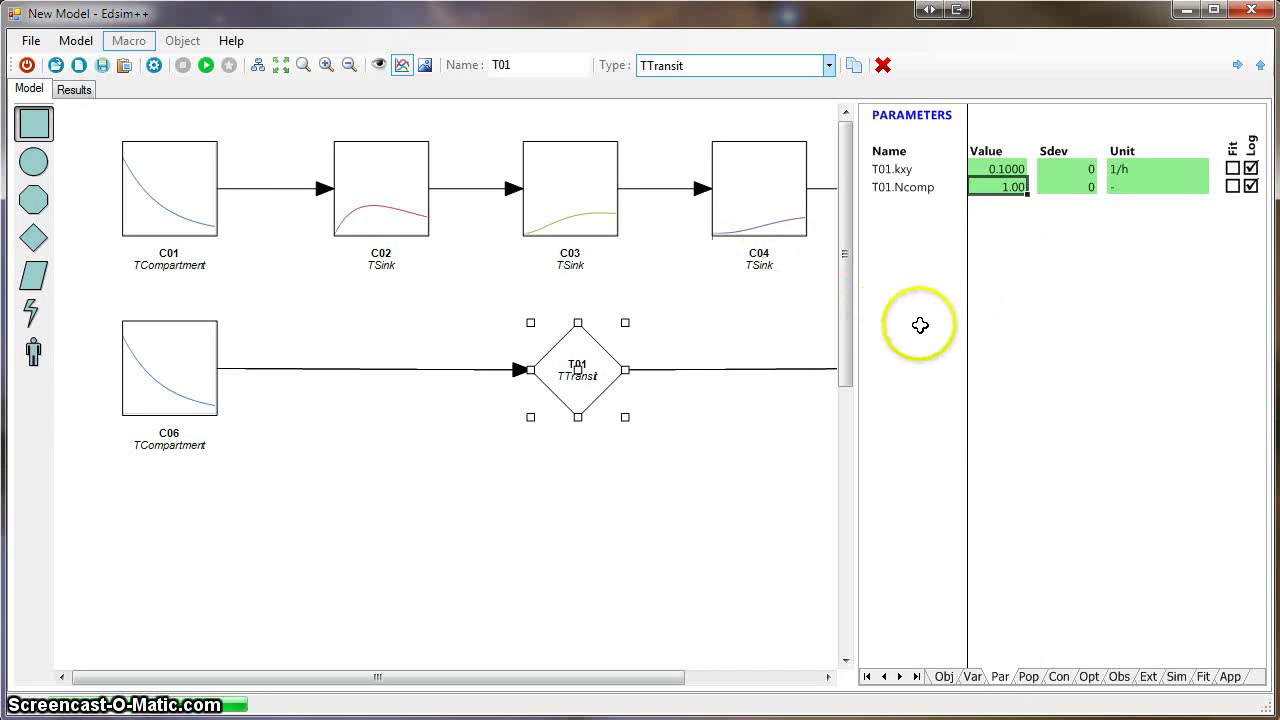
pyautogui.press('Delete')
pyautogui.click(1013, 245)
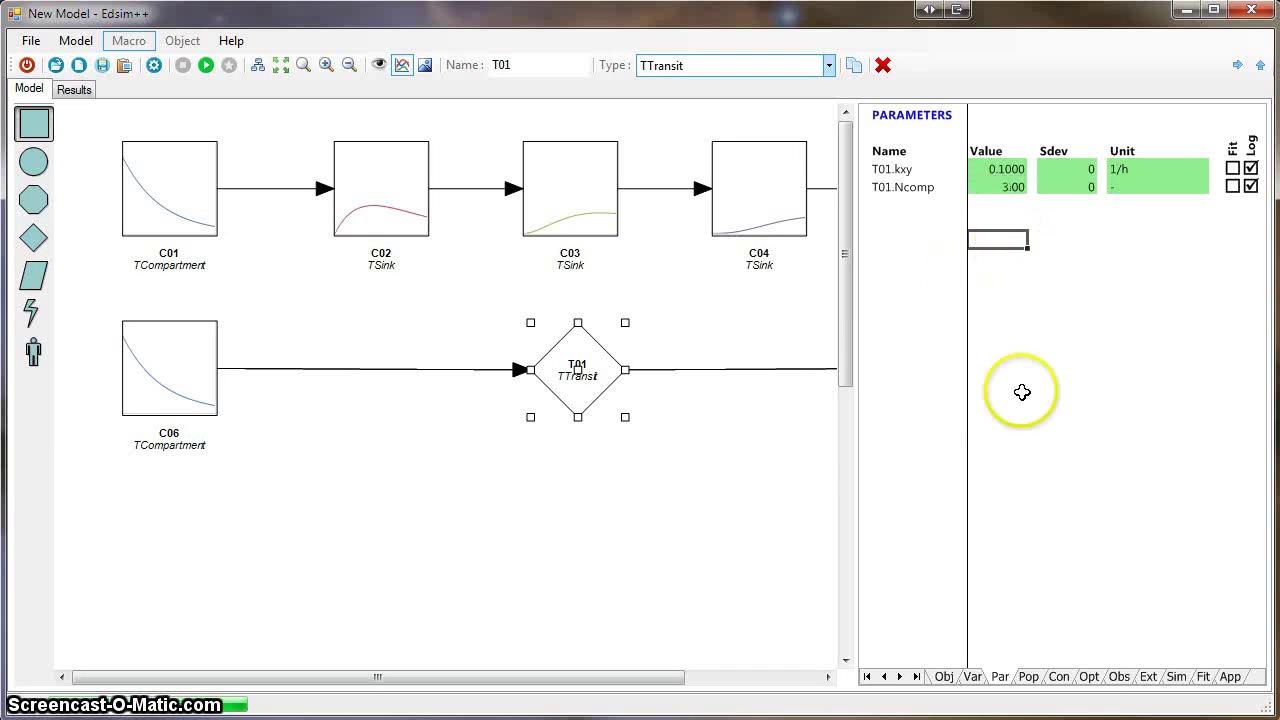
pyautogui.click(689, 525)
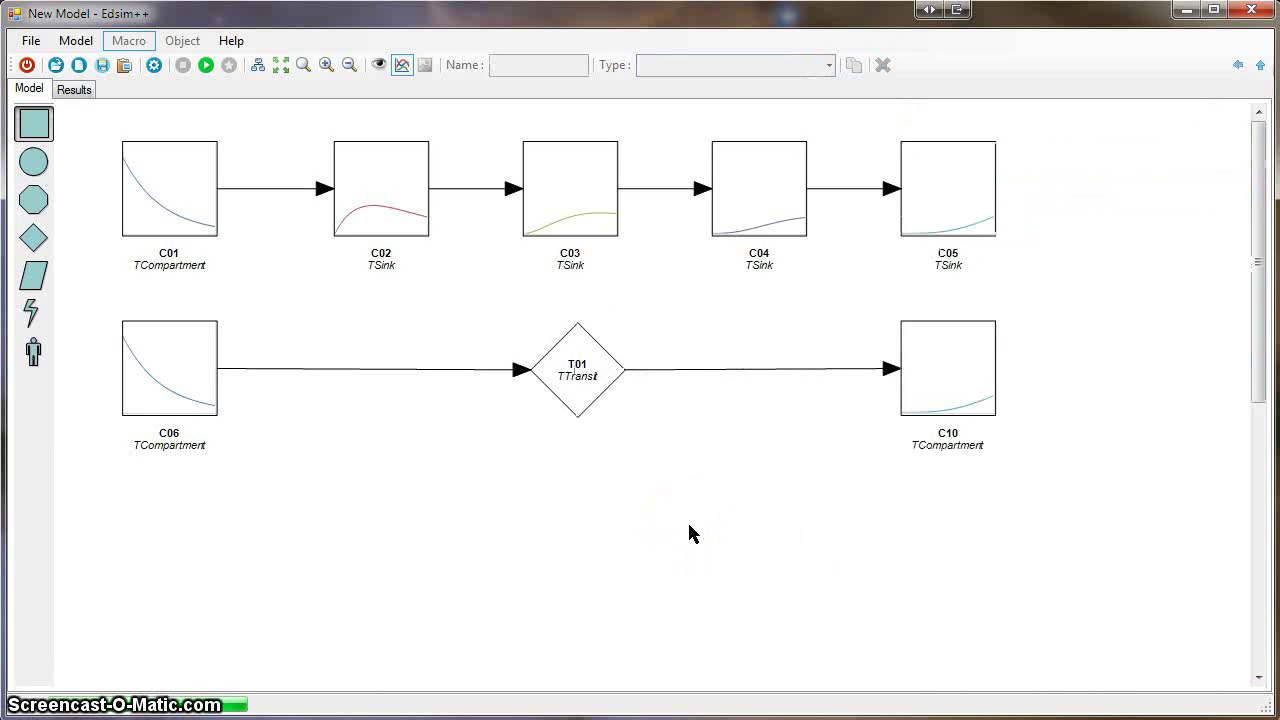
pyautogui.click(206, 66)
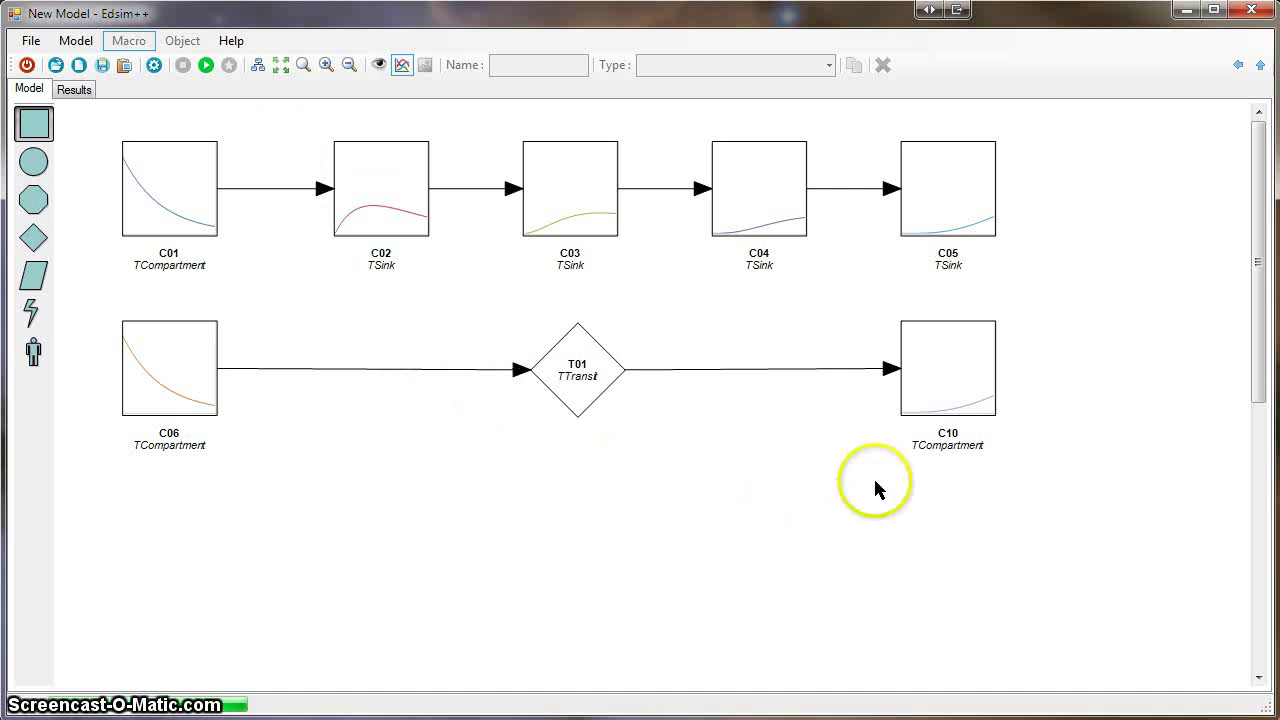
# Compare the simulated concentrations of C05 and C10 in the model, the simulation output table and the chart.
pyautogui.moveTo(957, 200); pyautogui.dragTo(966, 391)
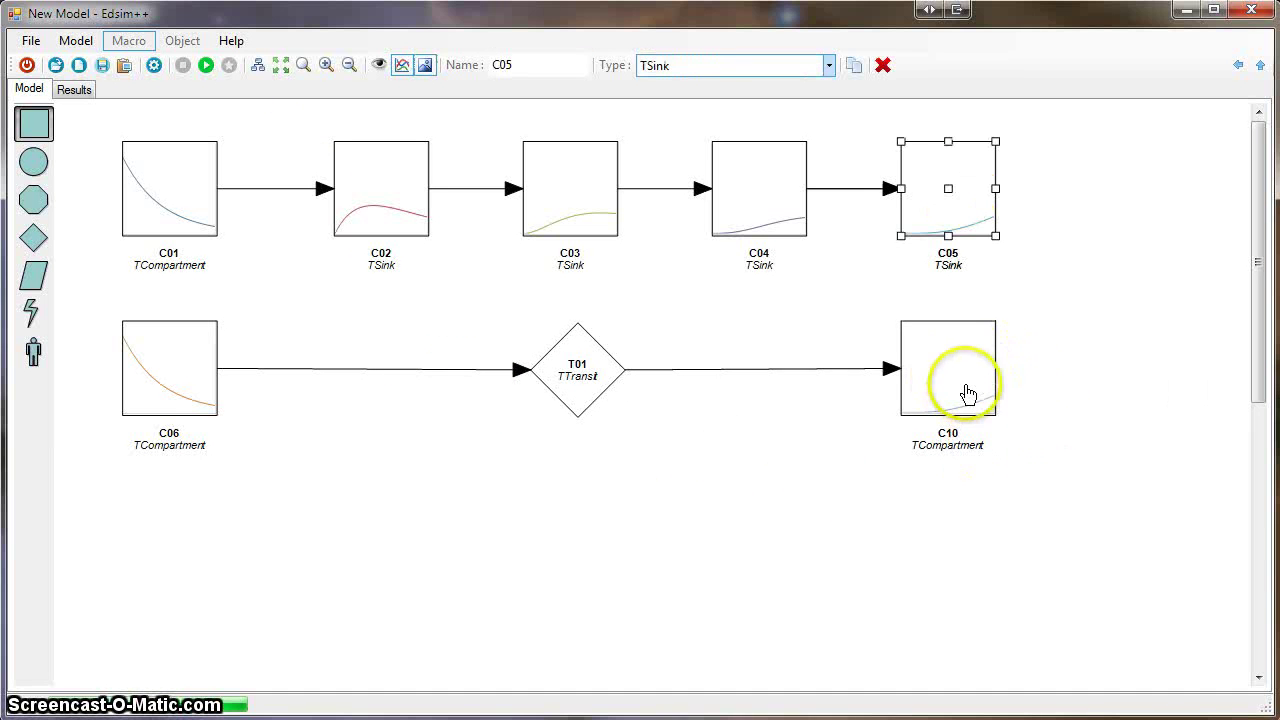
pyautogui.click(952, 410)
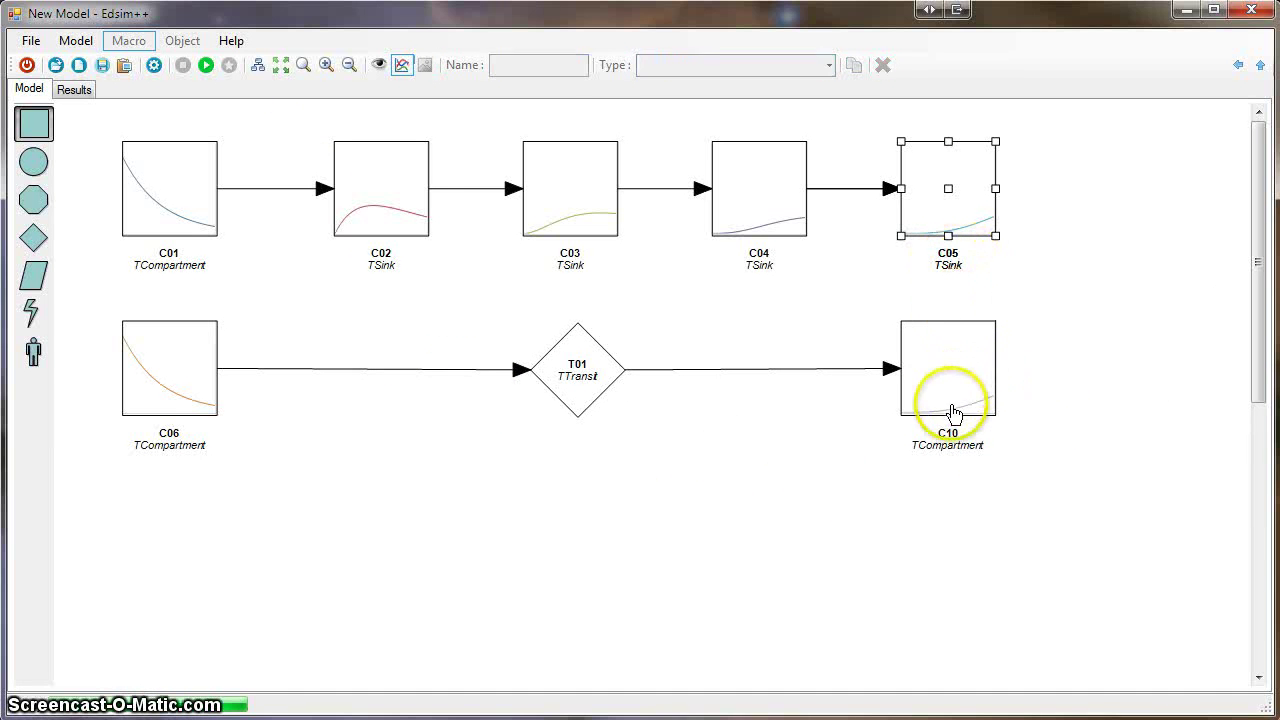
pyautogui.click(75, 90)
pyautogui.click(145, 680)
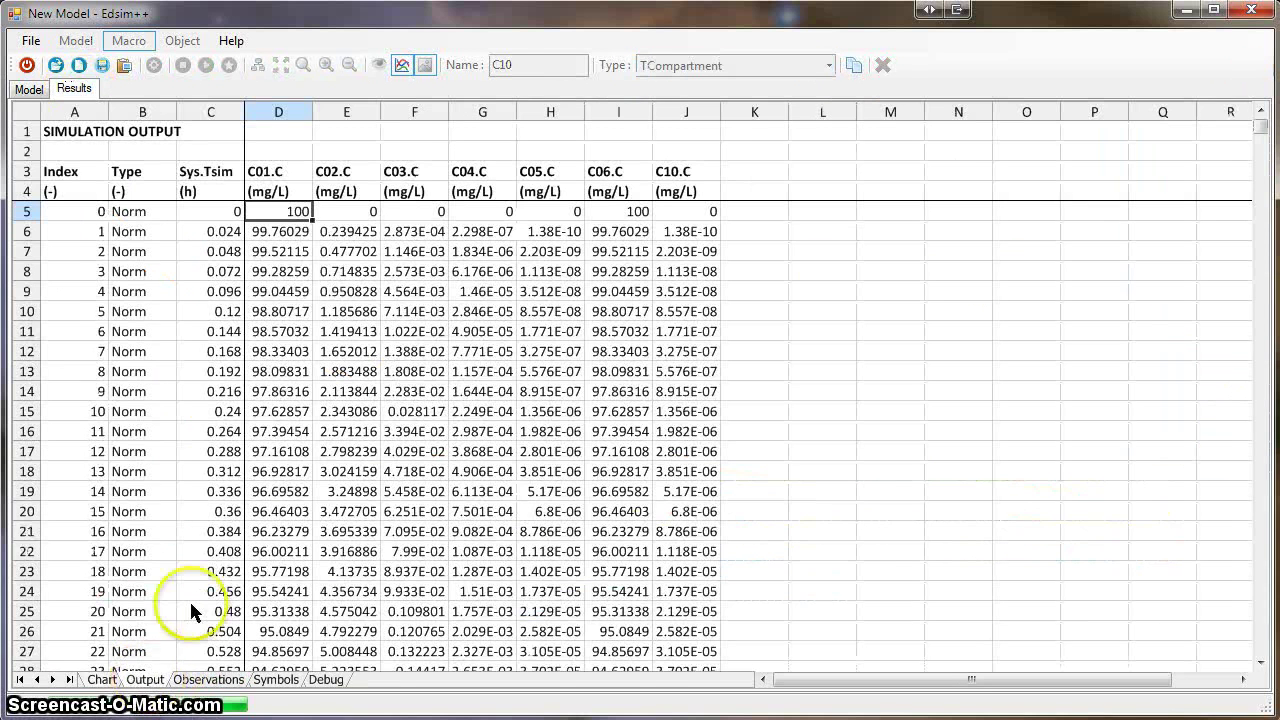
pyautogui.click(546, 174)
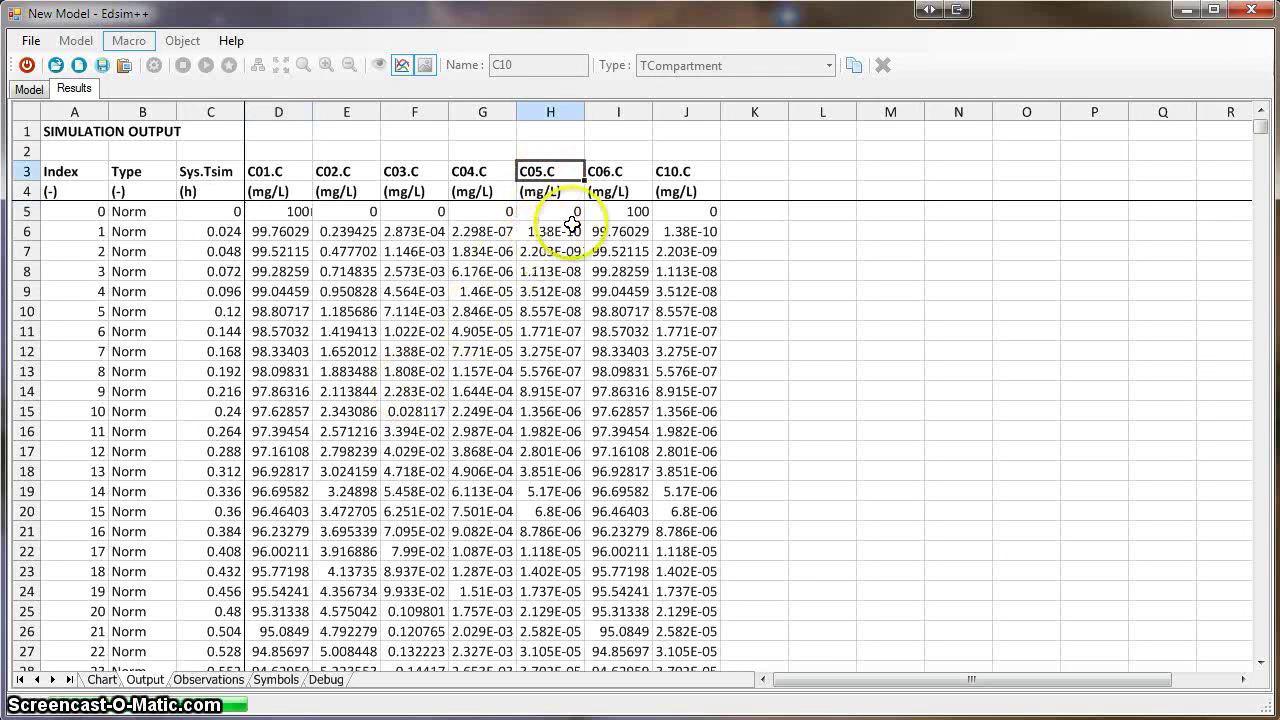
pyautogui.click(676, 171)
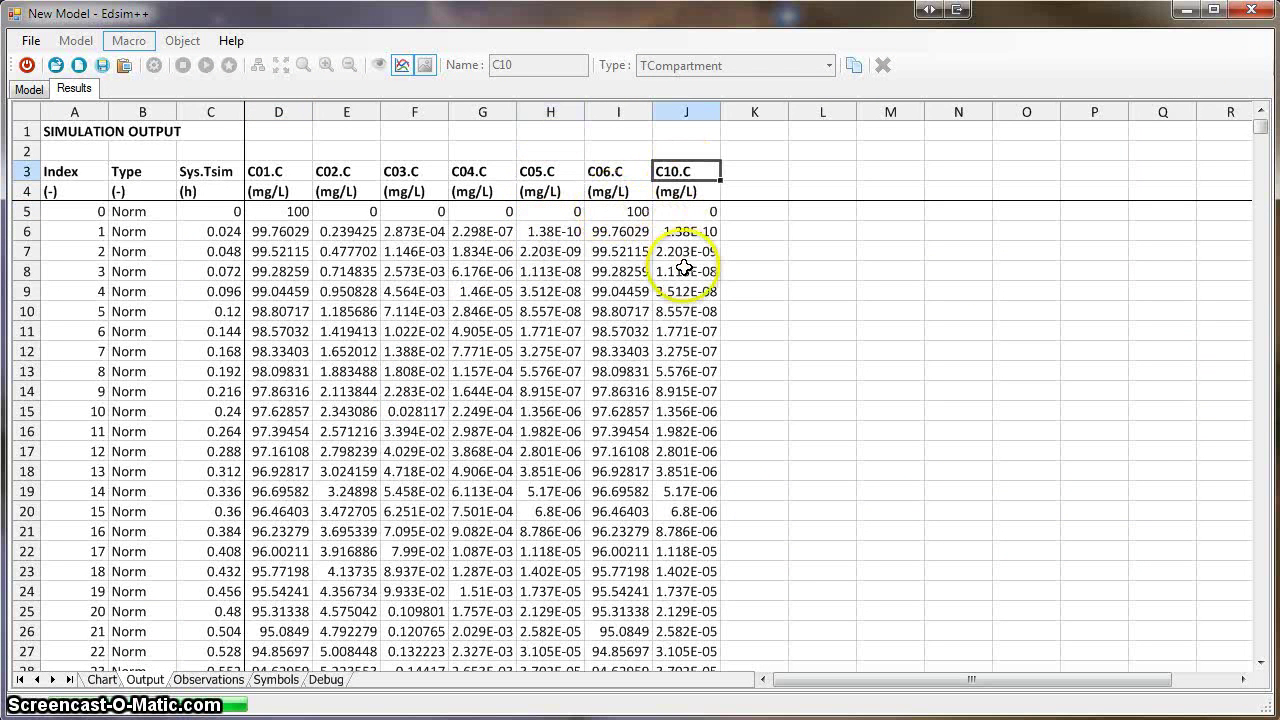
pyautogui.click(552, 371)
pyautogui.click(662, 372)
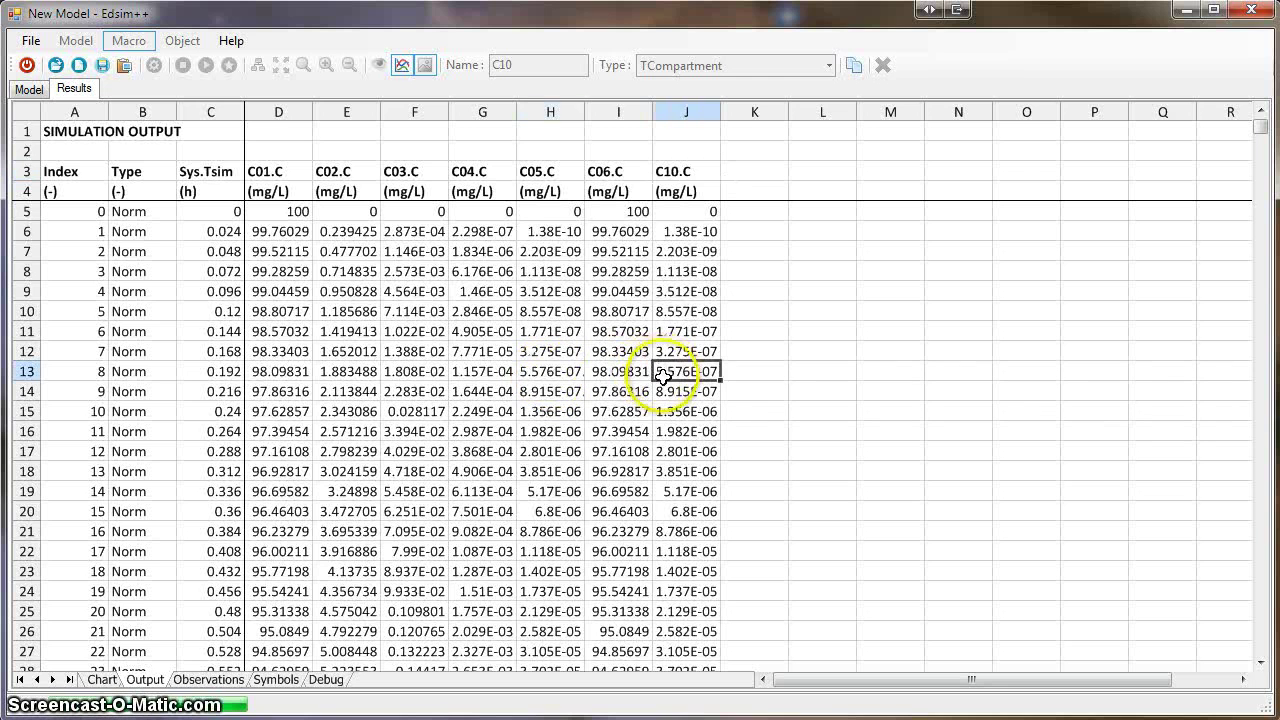
pyautogui.click(549, 572)
pyautogui.click(549, 651)
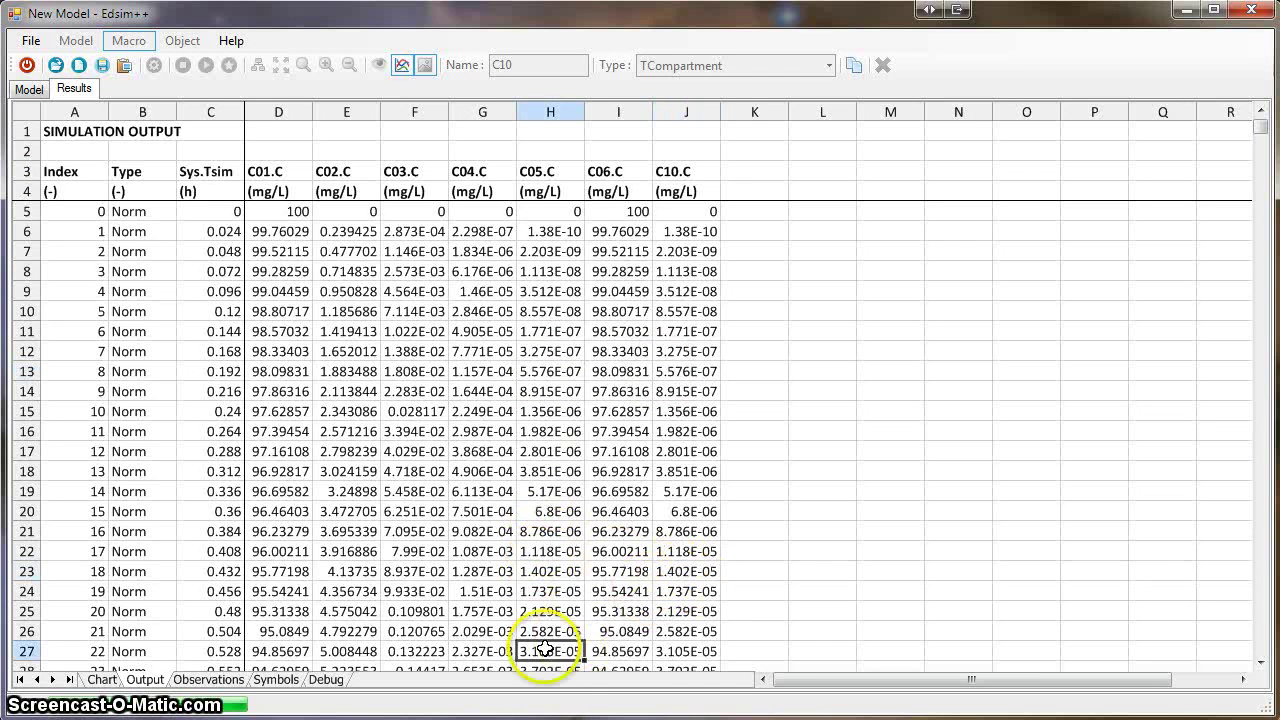
pyautogui.click(686, 651)
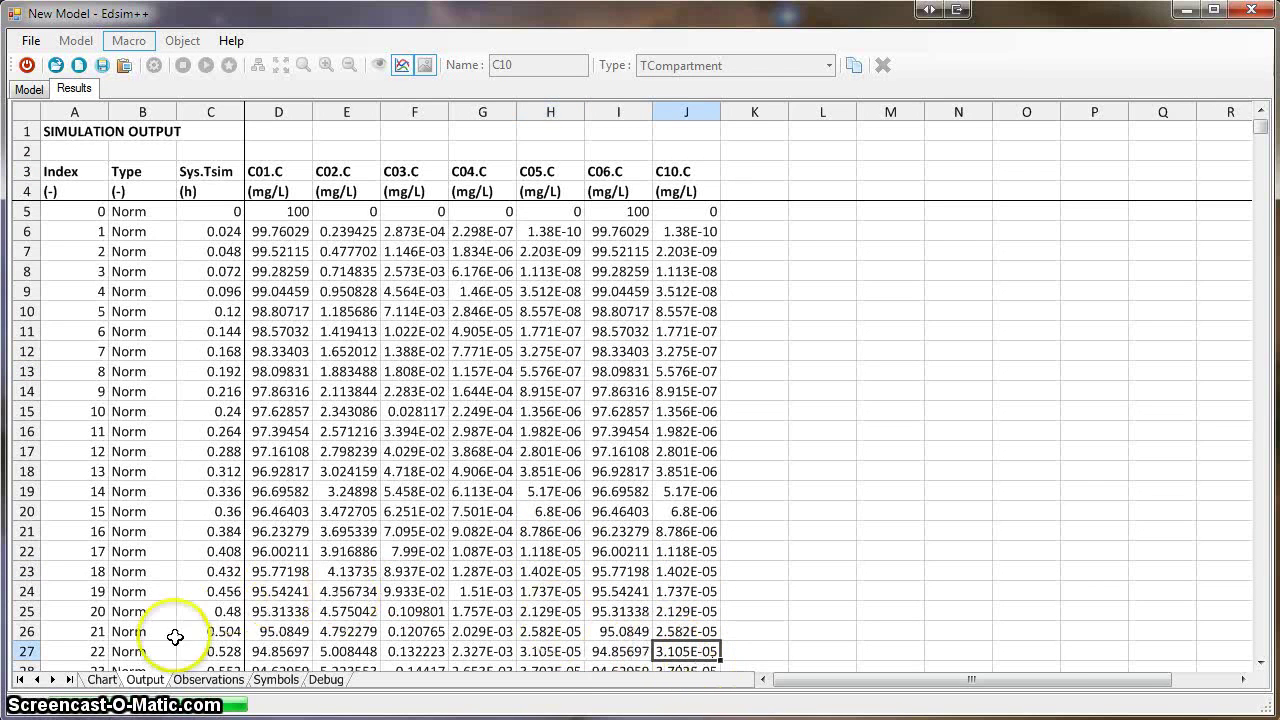
pyautogui.click(102, 679)
pyautogui.click(29, 88)
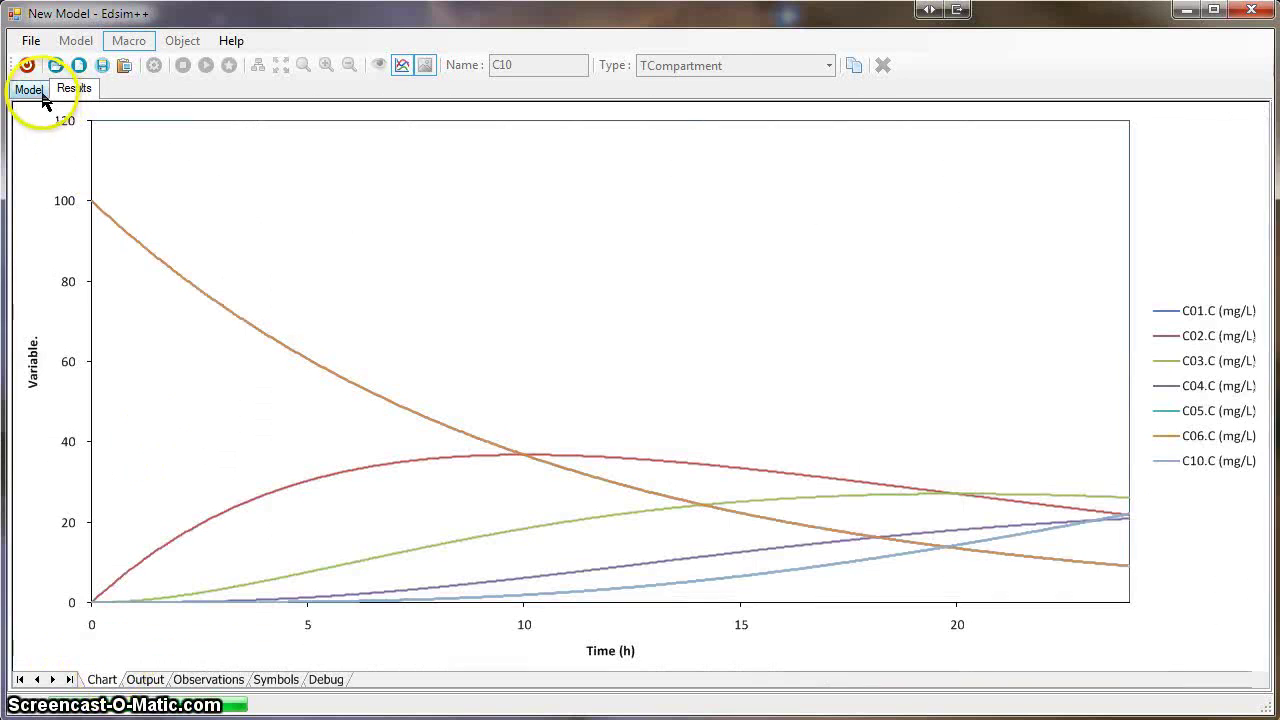
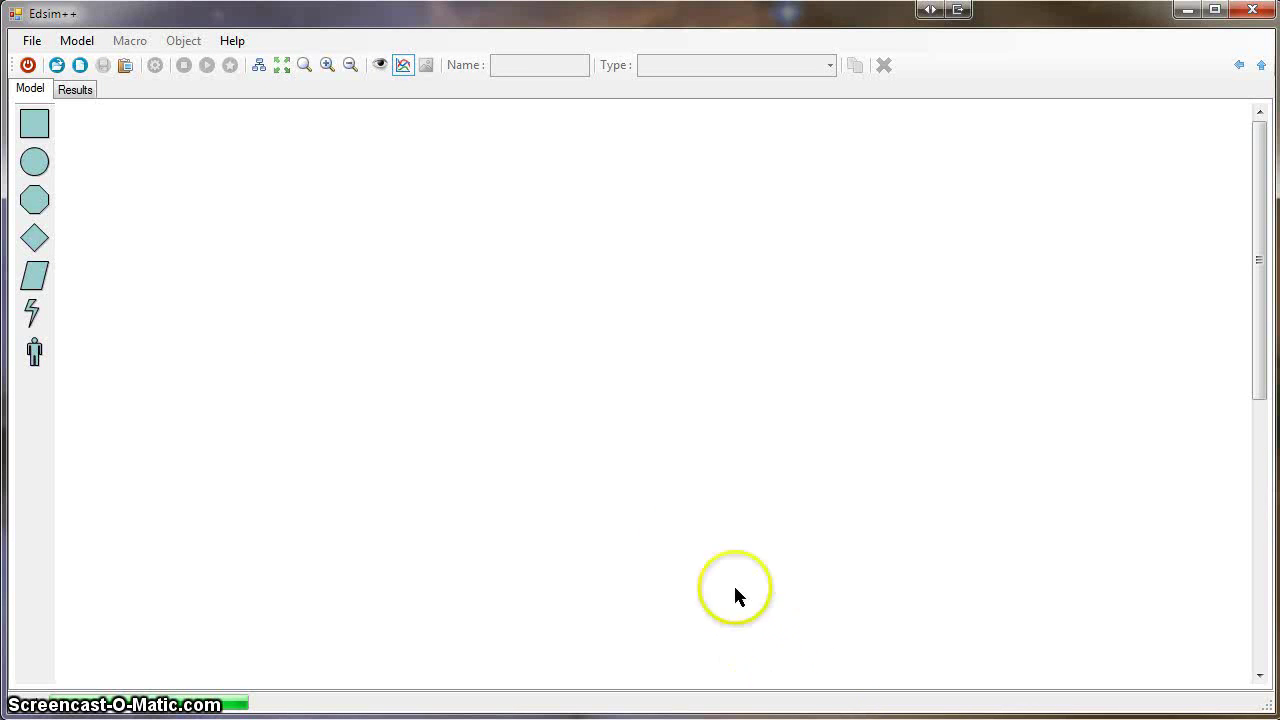
# Place a compartment in the empty model, duplicate it, and move the copy away in the same row, leaving space between them.
pyautogui.moveTo(34, 122); pyautogui.dragTo(308, 241)
pyautogui.click(853, 65)
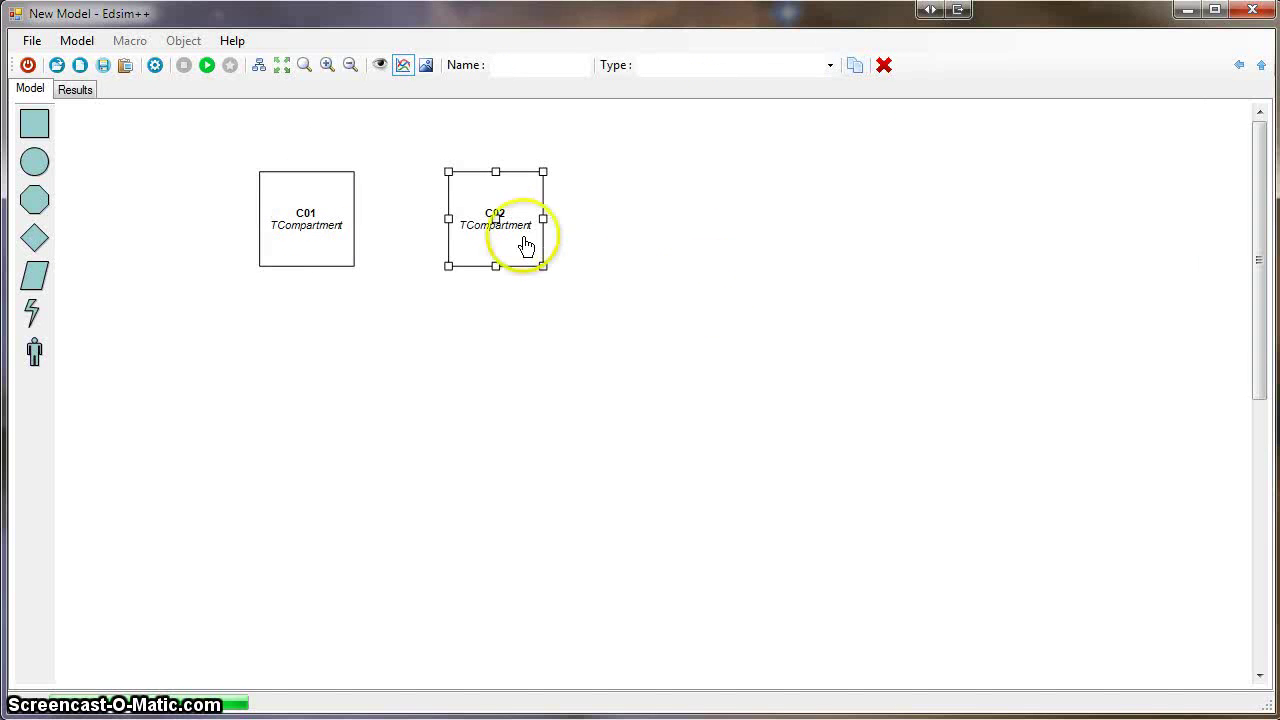
pyautogui.moveTo(496, 218); pyautogui.dragTo(711, 220)
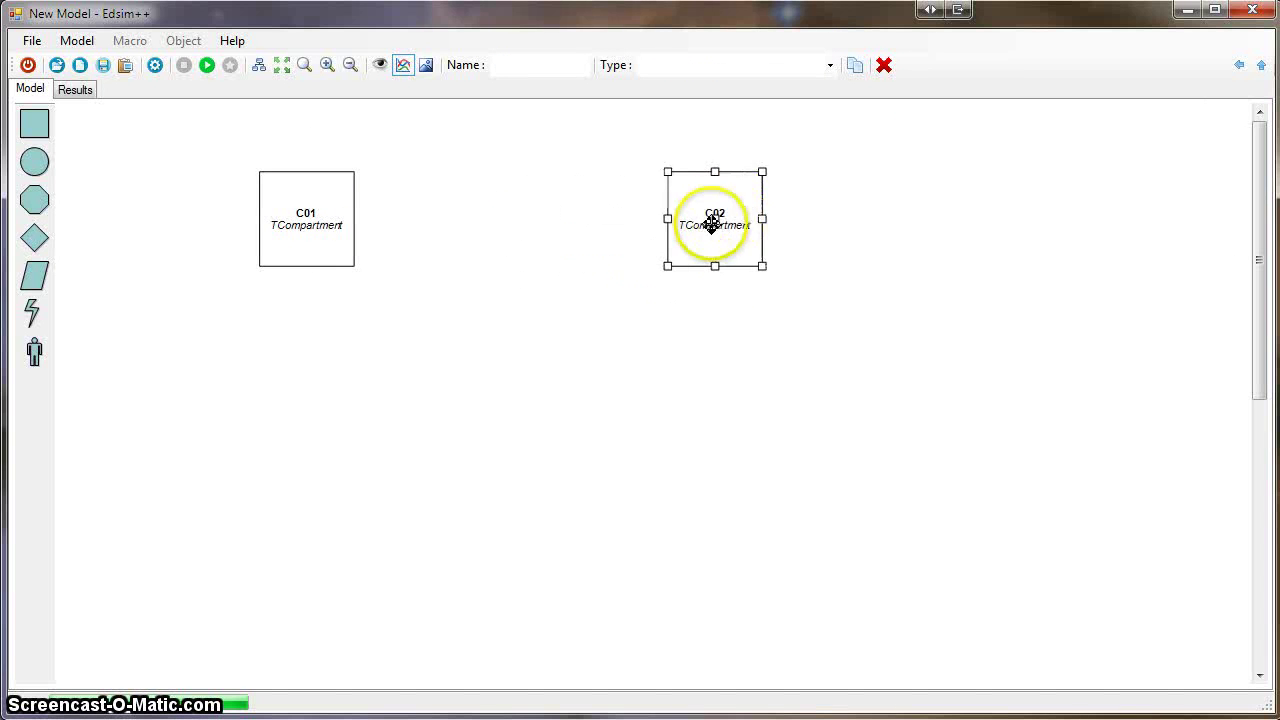
# Place a TTransport object between C01 and C02, connect C01 through it to C02, and centre it between them.
pyautogui.moveTo(34, 237); pyautogui.dragTo(497, 214)
pyautogui.moveTo(337, 211); pyautogui.dragTo(688, 220)
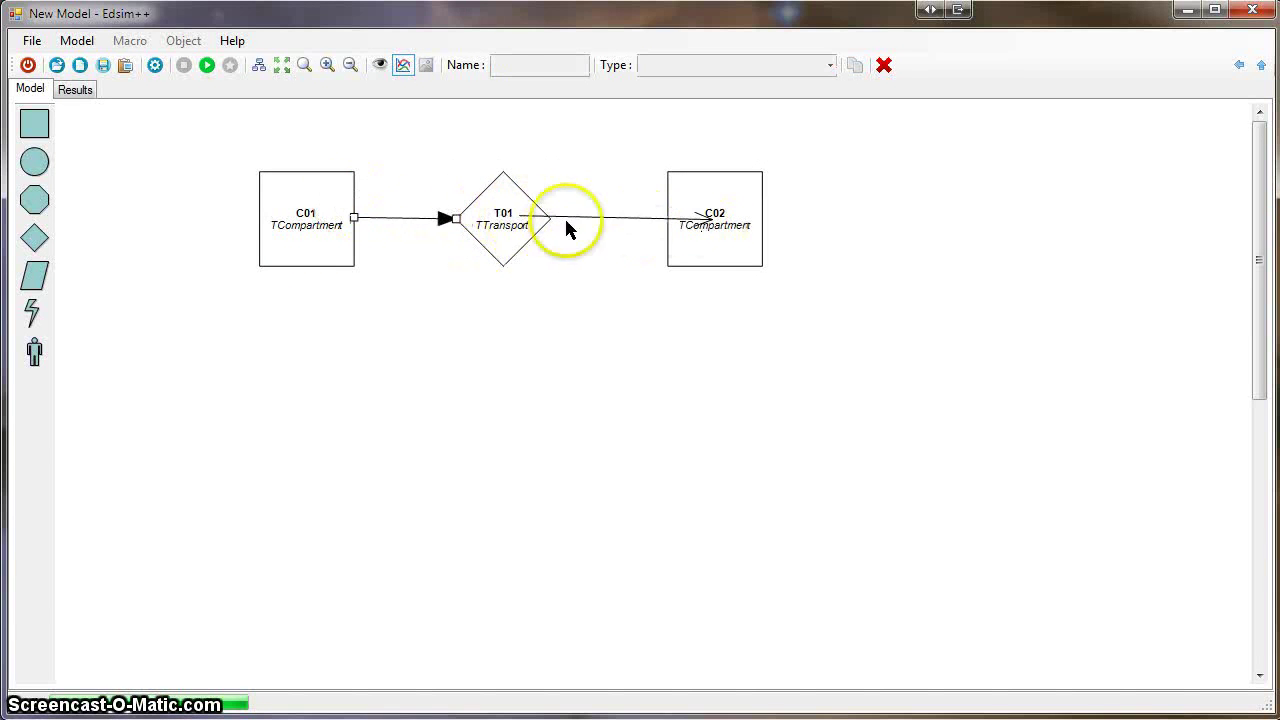
pyautogui.click(509, 229)
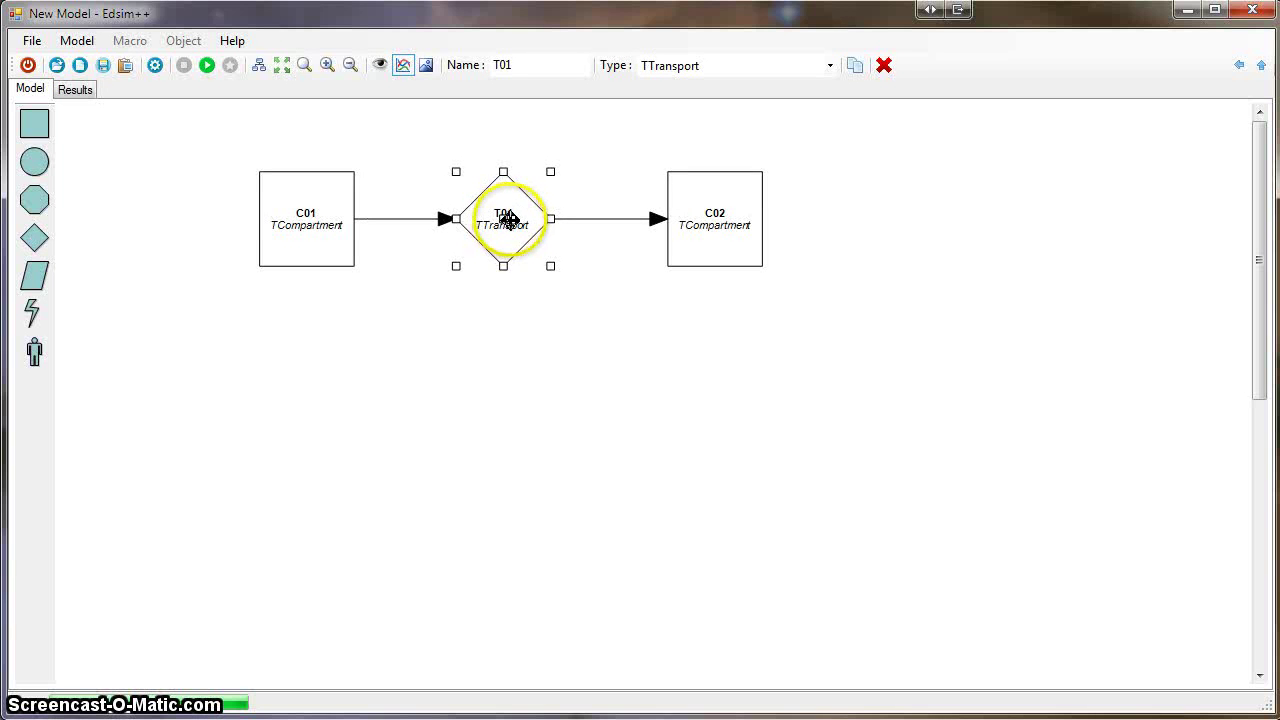
pyautogui.moveTo(501, 218); pyautogui.dragTo(516, 218)
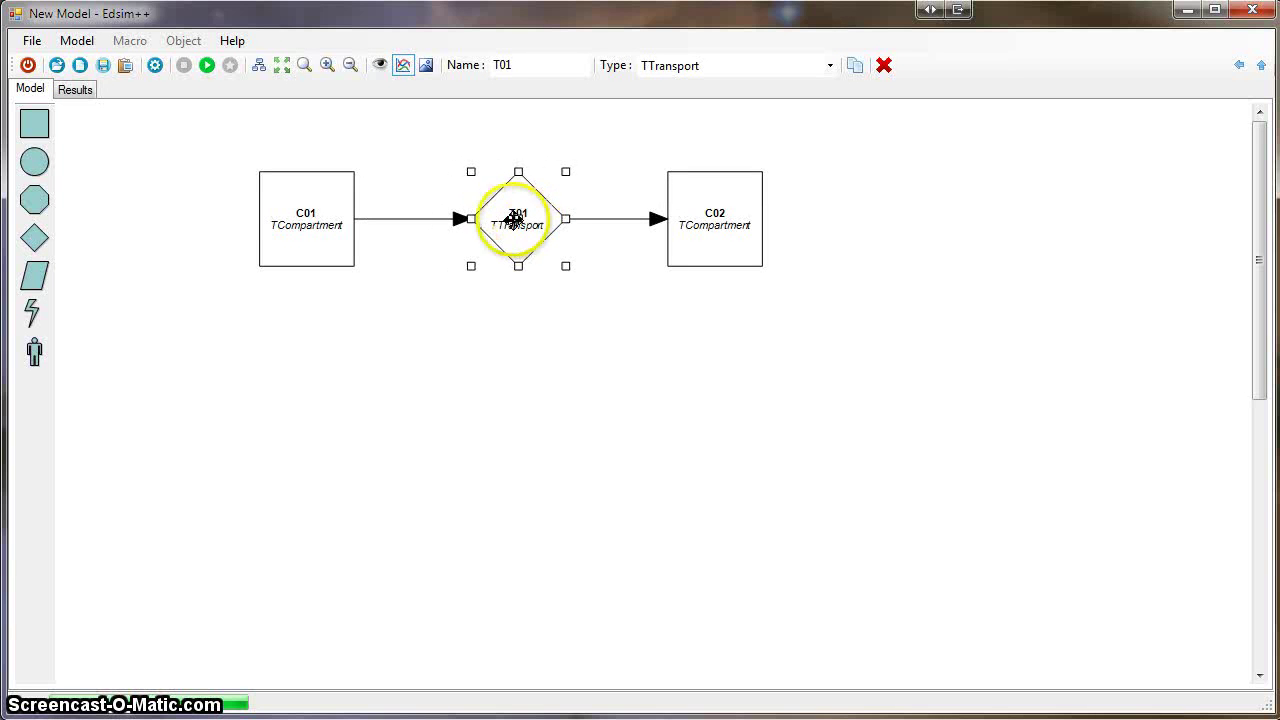
# Set the initial amount C01.A of compartment C01 to 100 mg and simulate the model.
pyautogui.doubleClick(338, 250)
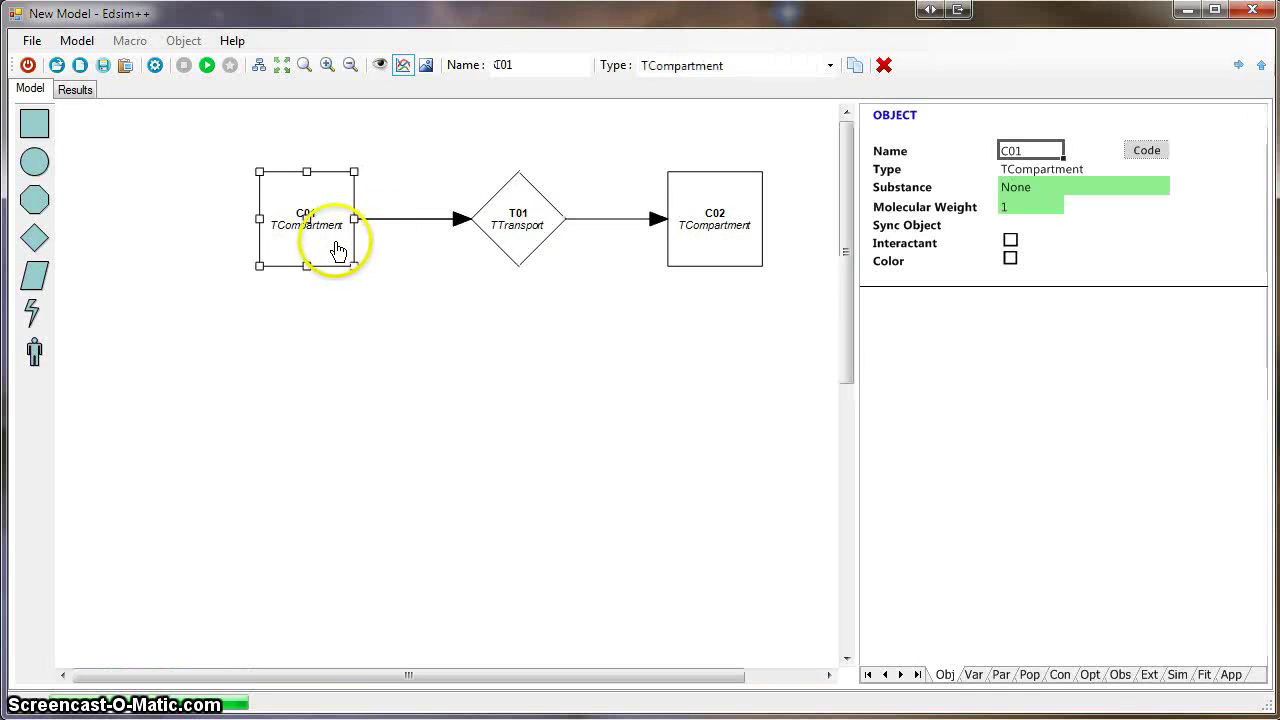
pyautogui.click(972, 675)
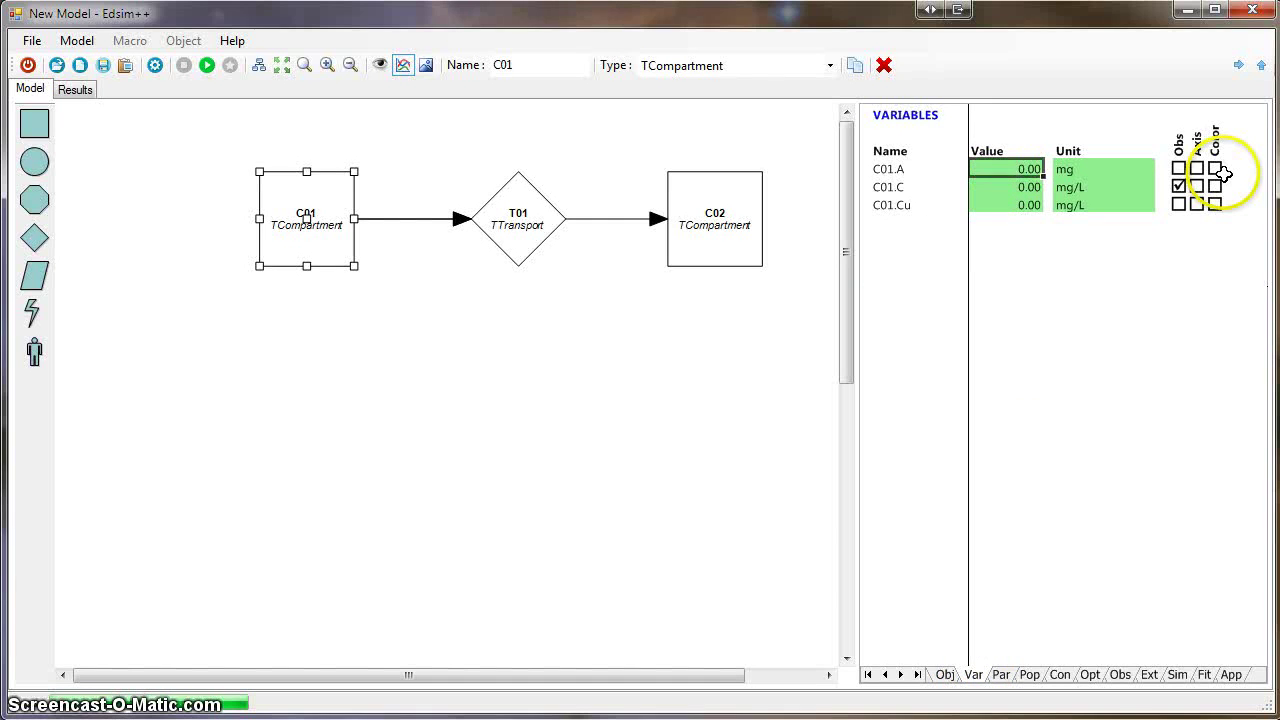
pyautogui.write('100')
pyautogui.press('Return')
pyautogui.click(637, 380)
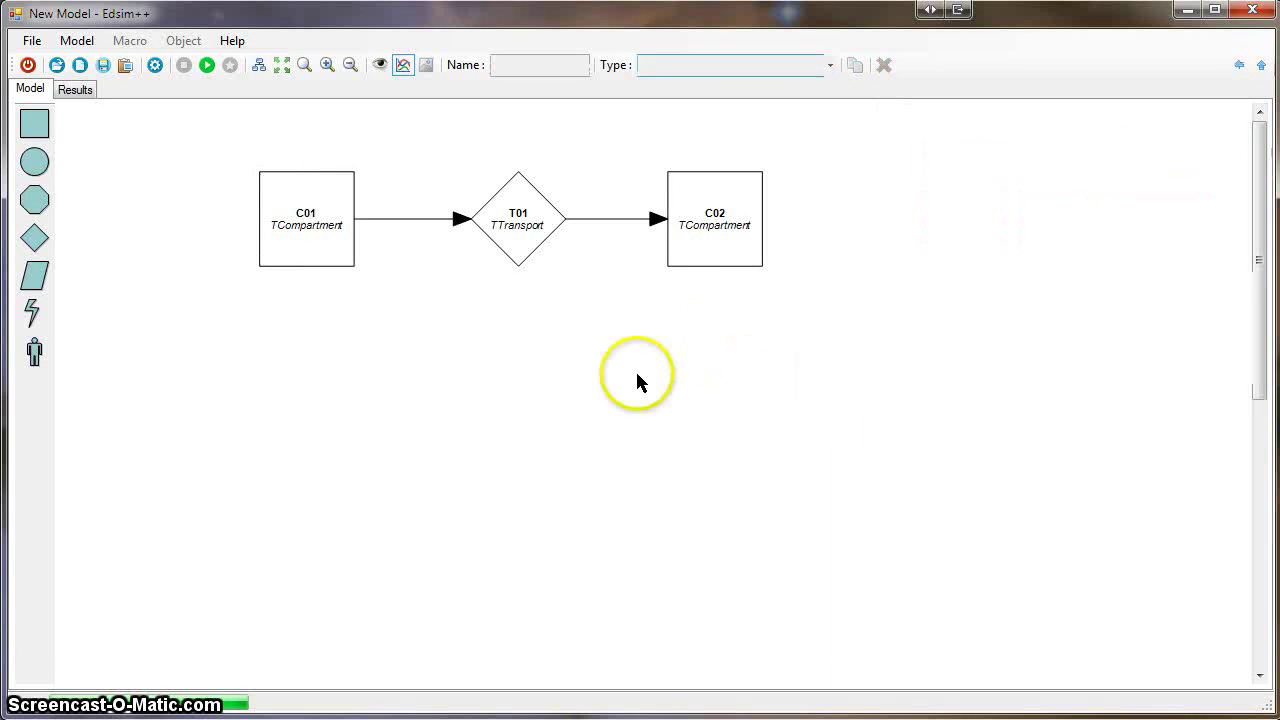
pyautogui.click(207, 66)
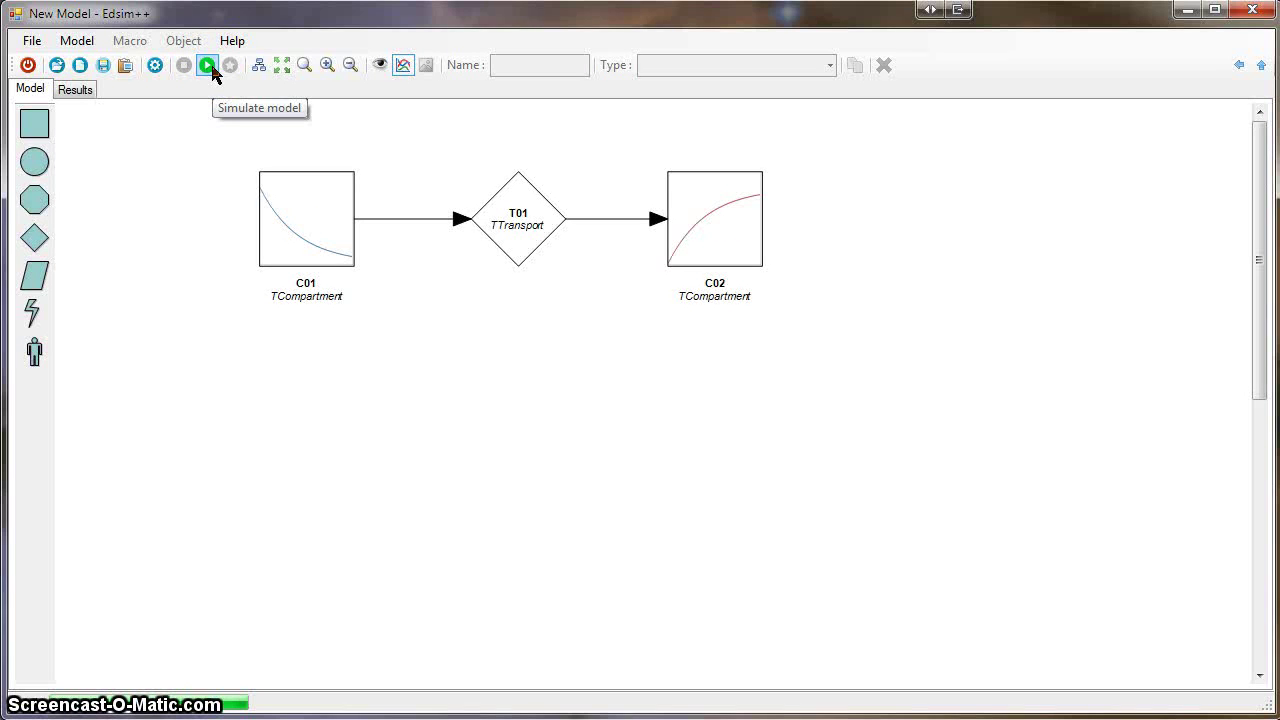
# Duplicate the whole chain of C01, T01 and C02 and move the copy below as a second row.
pyautogui.moveTo(224, 137); pyautogui.dragTo(846, 356)
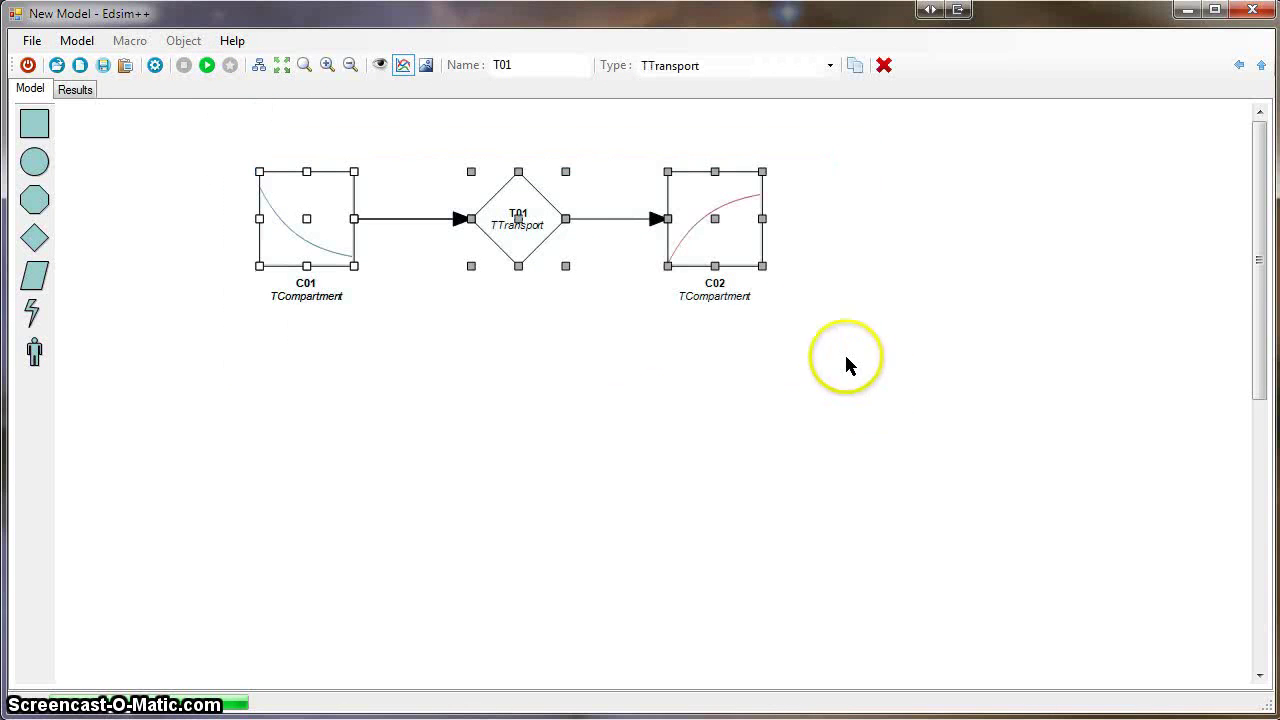
pyautogui.click(853, 70)
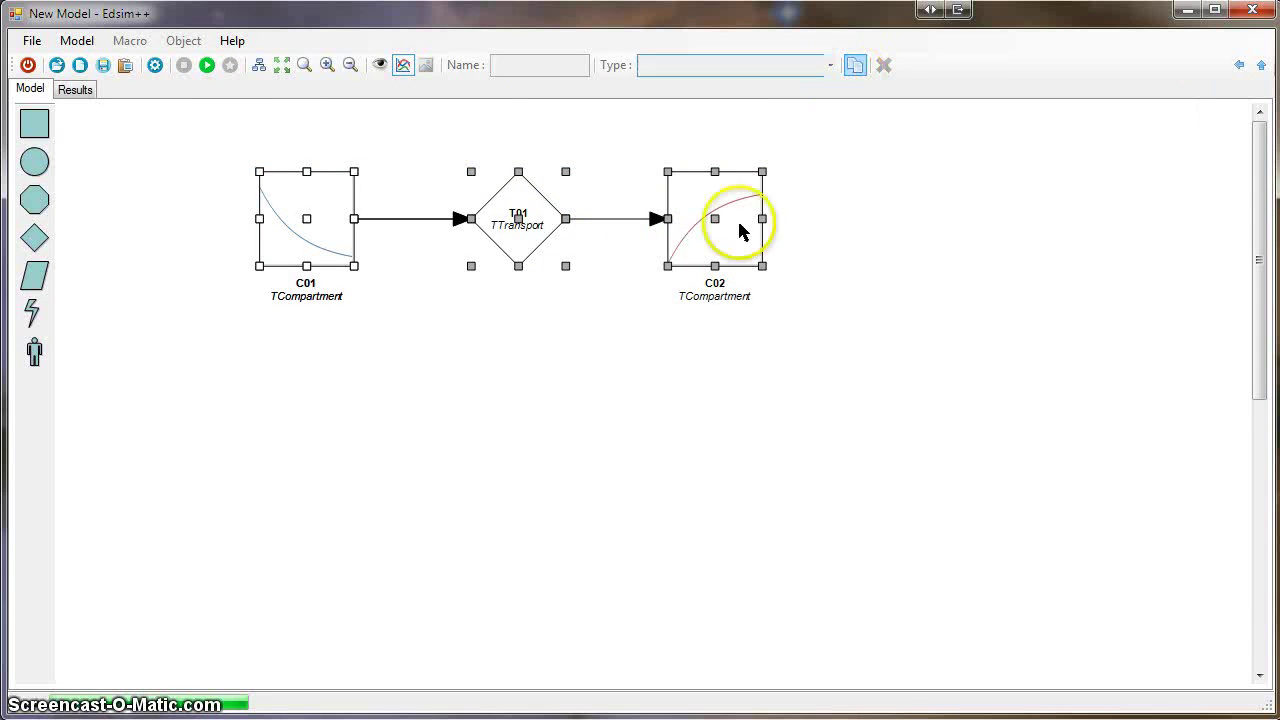
pyautogui.moveTo(519, 322); pyautogui.dragTo(519, 413)
pyautogui.click(859, 356)
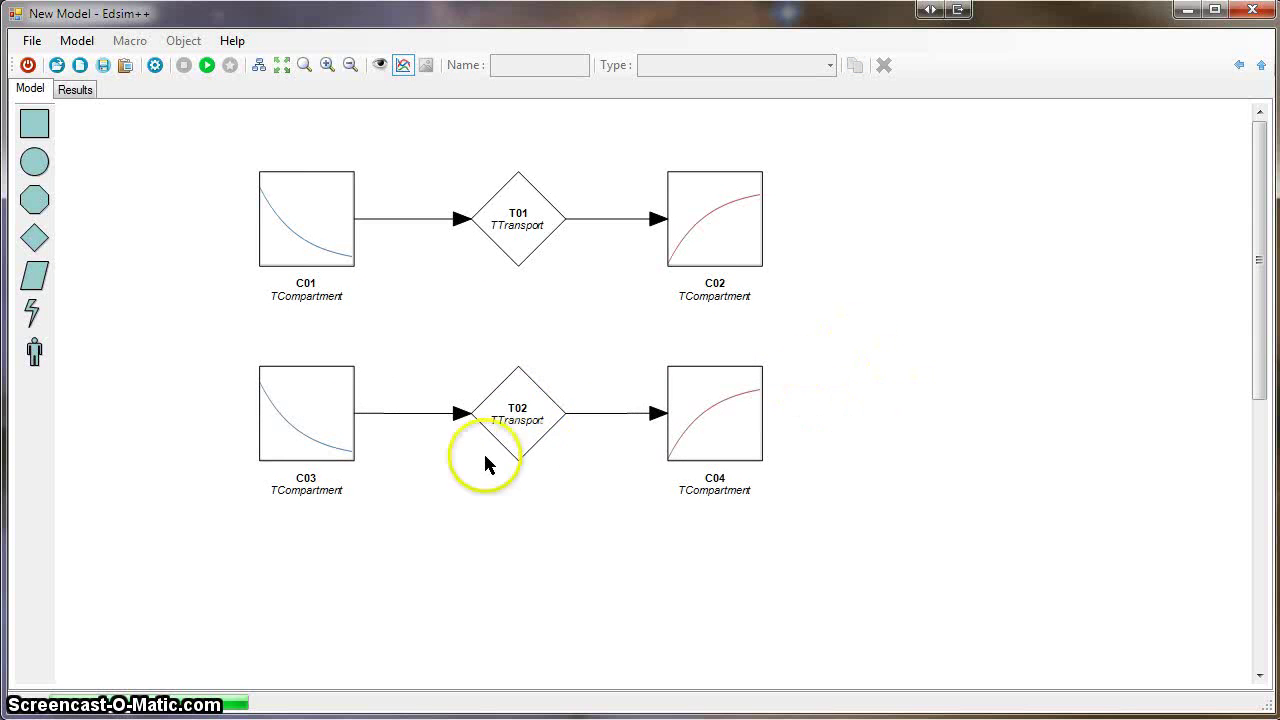
# Change the type of T02 in the second row from TTransport to TEnzymatic.
pyautogui.click(526, 434)
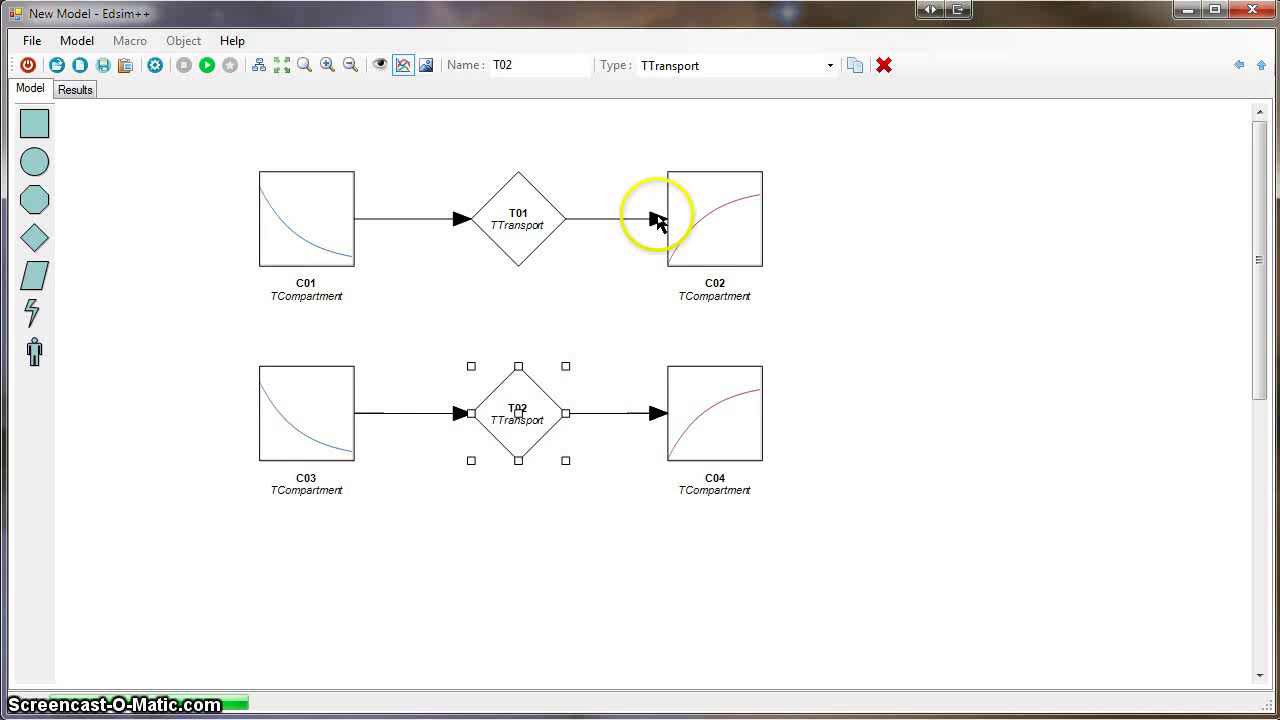
pyautogui.click(697, 65)
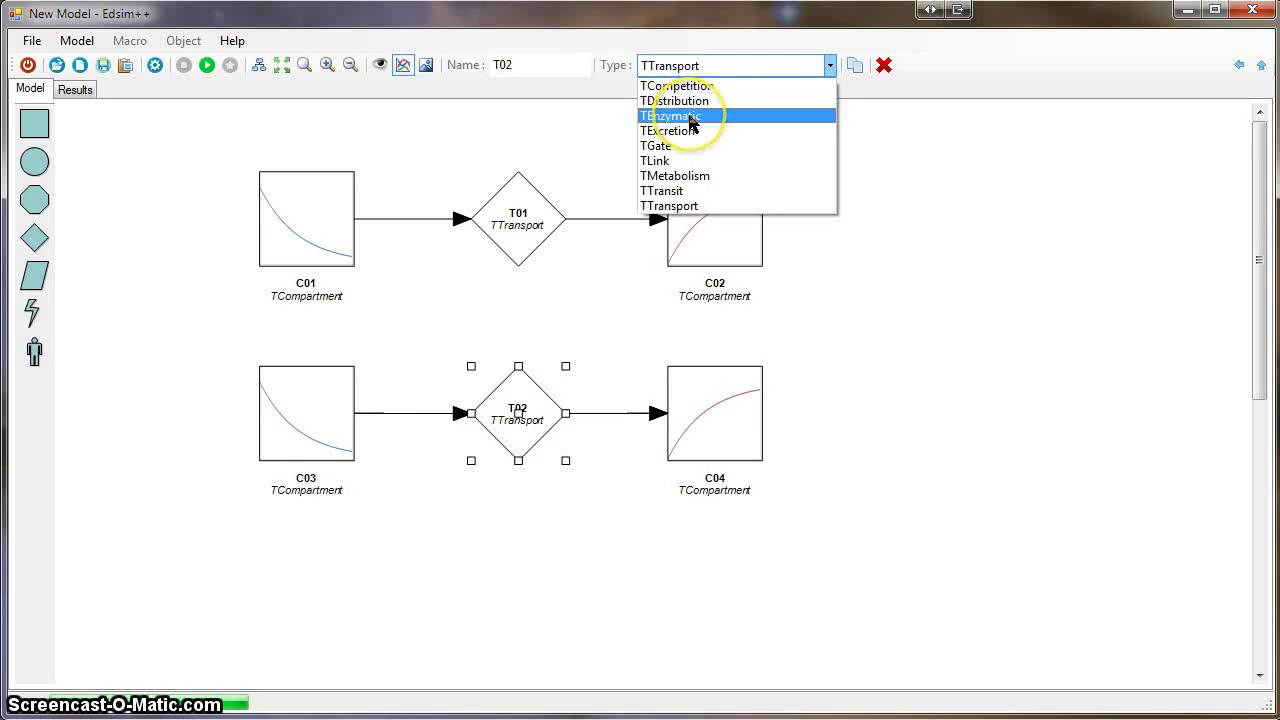
pyautogui.click(690, 116)
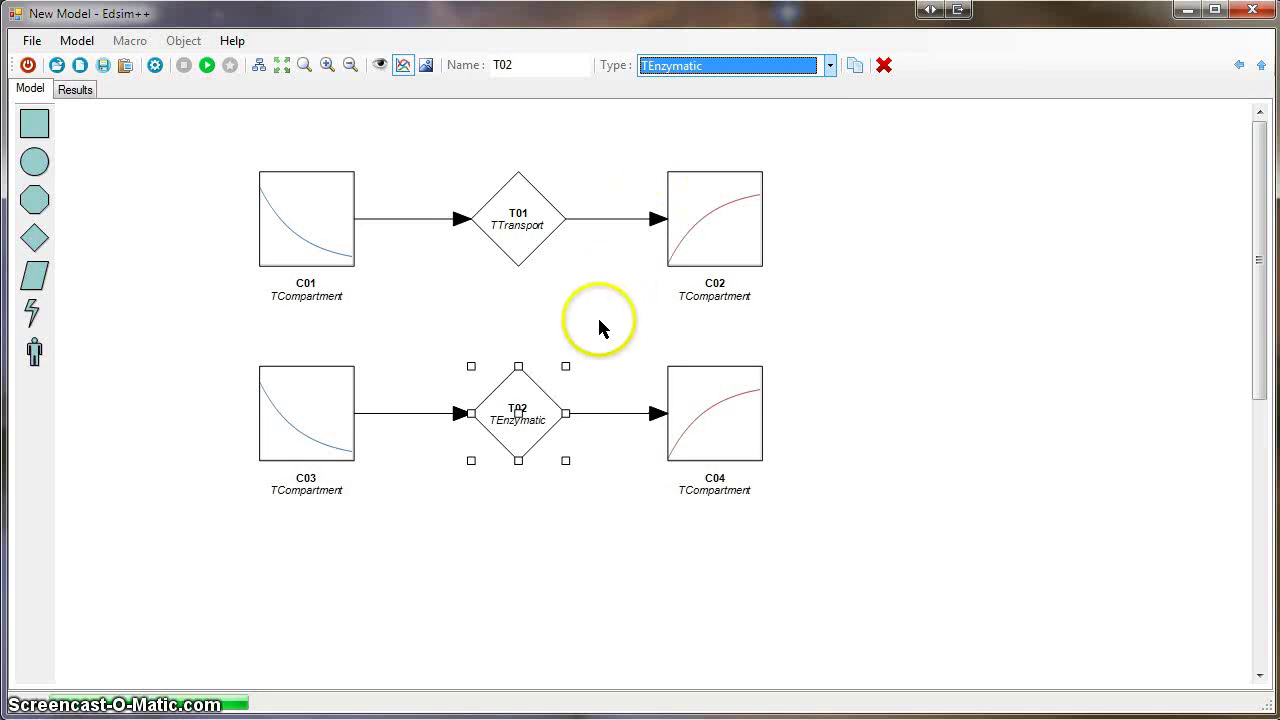
pyautogui.click(529, 414)
pyautogui.click(546, 457)
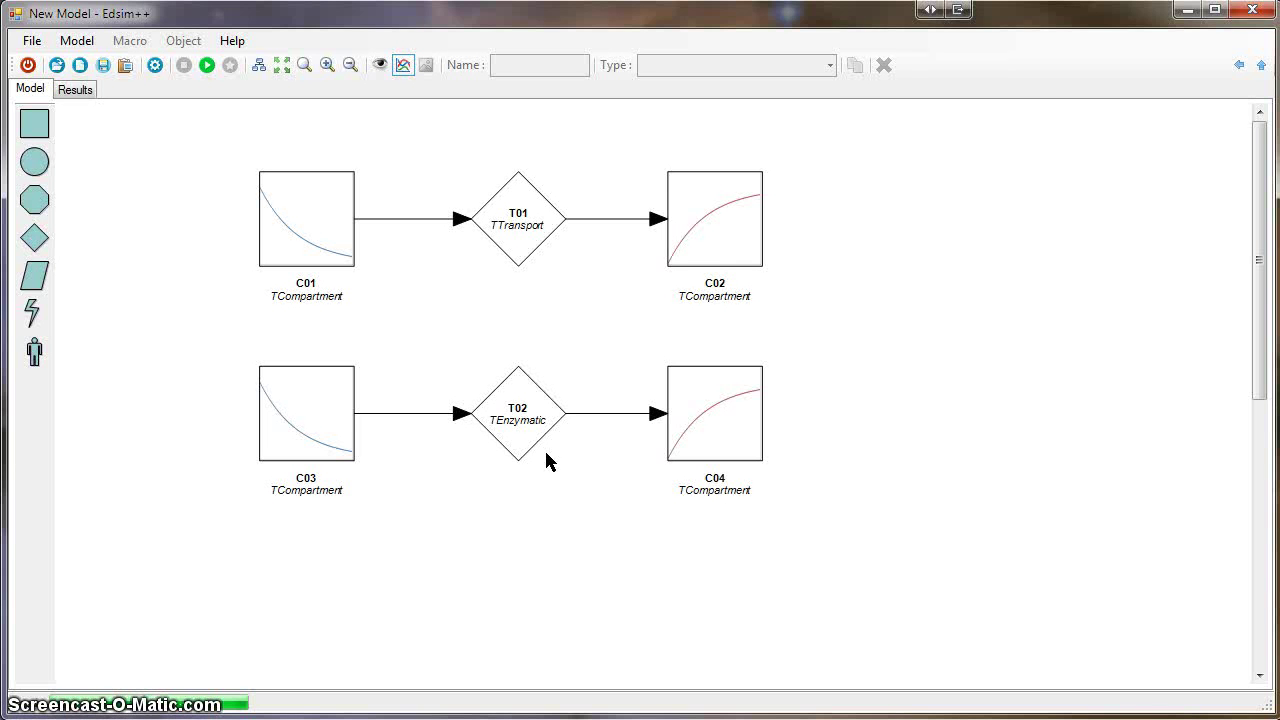
pyautogui.click(526, 241)
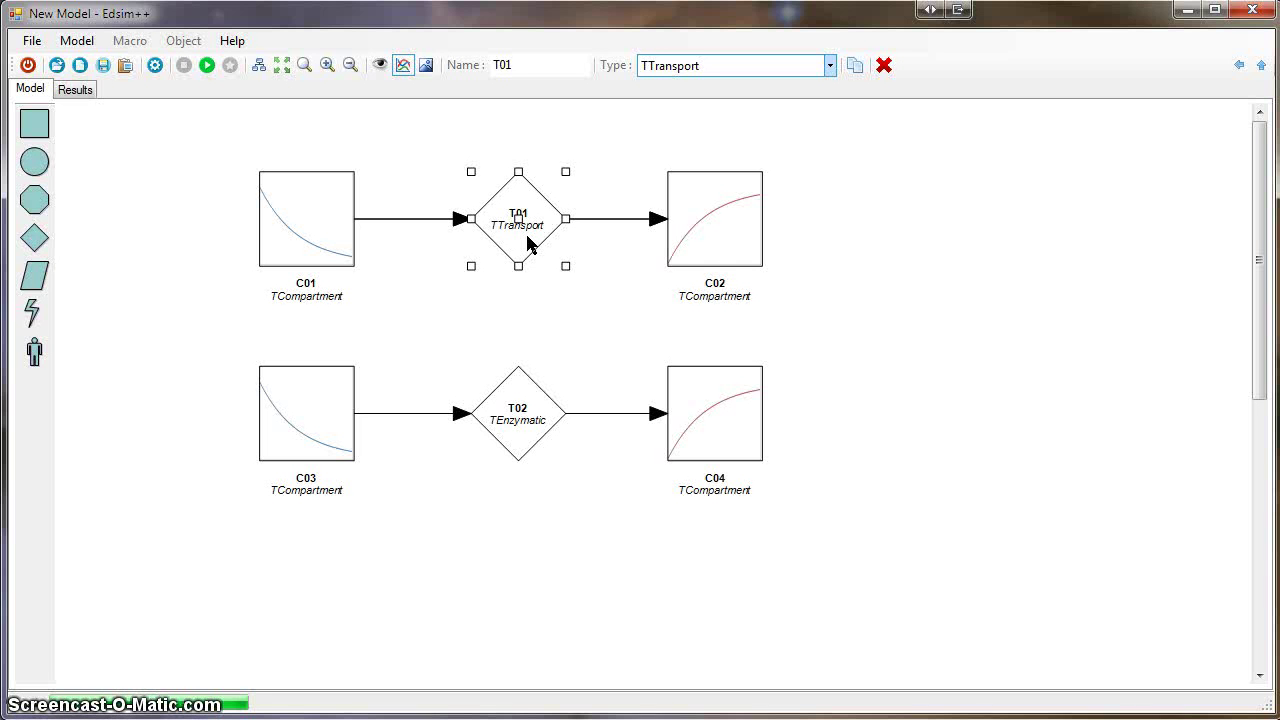
# Set the initial amount C03.A of compartment C03 to 100 mg and simulate the model.
pyautogui.click(331, 400)
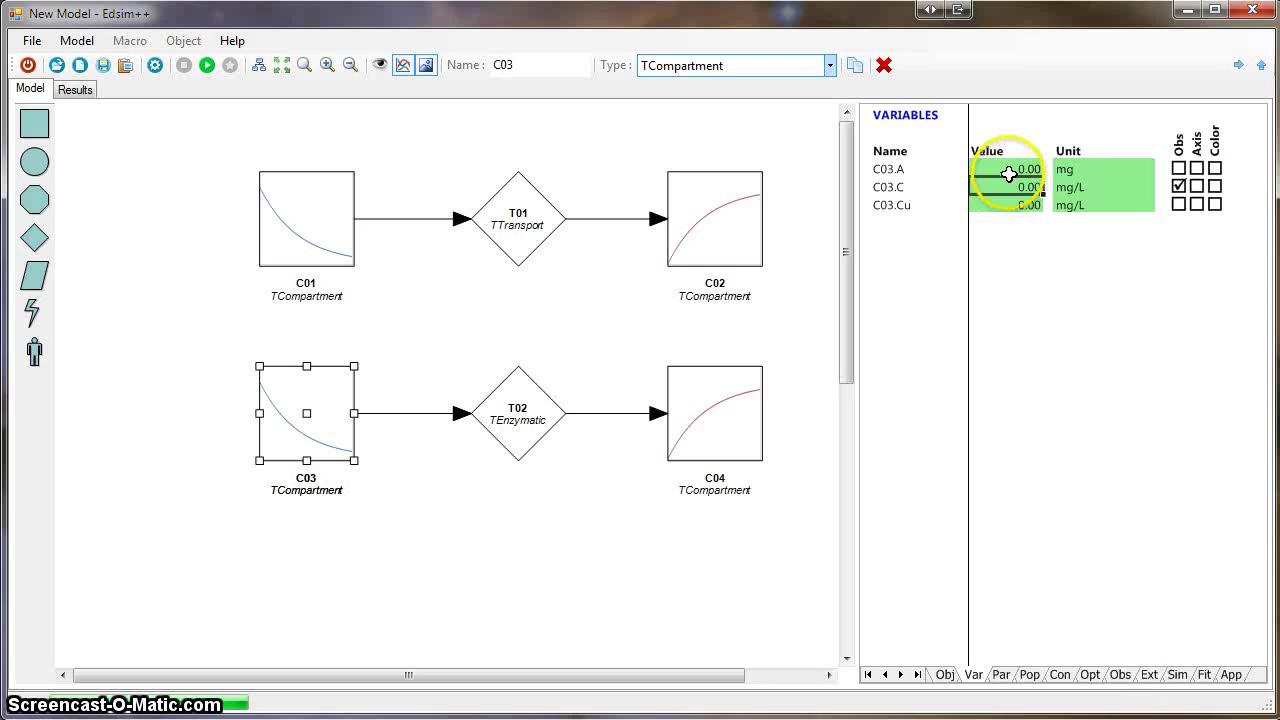
pyautogui.write('100')
pyautogui.press('Return')
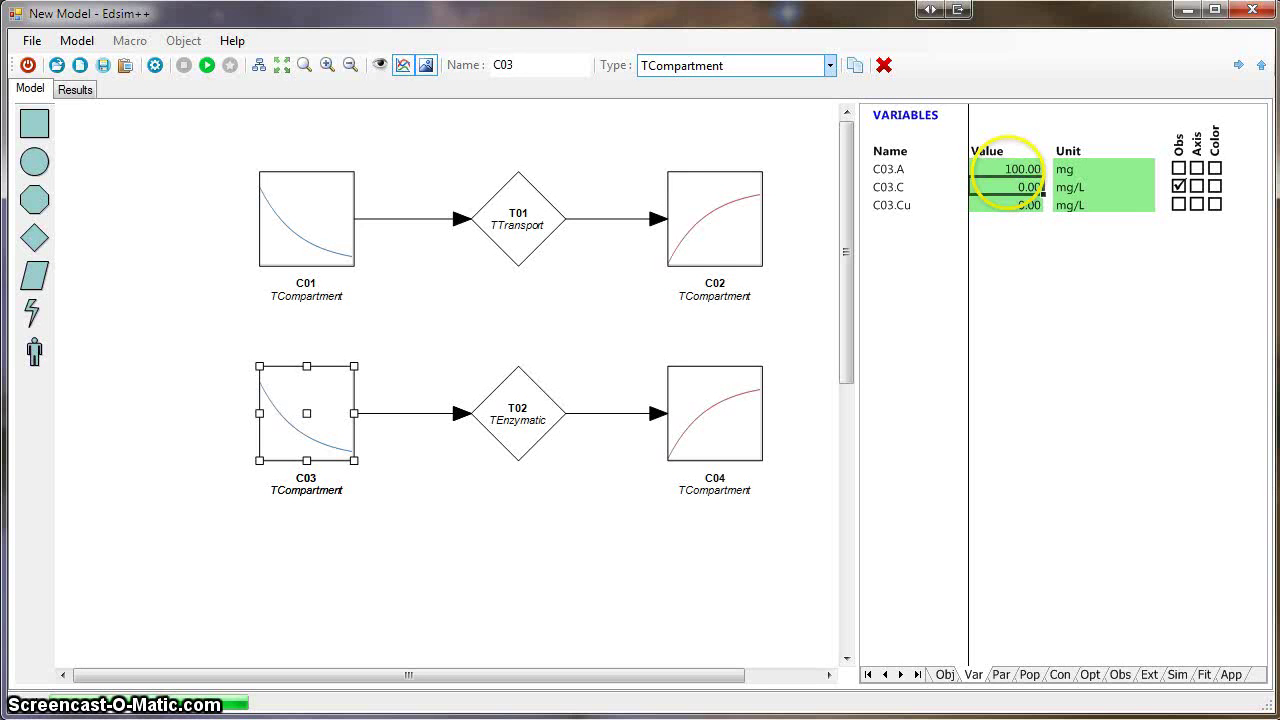
pyautogui.click(207, 66)
pyautogui.click(171, 169)
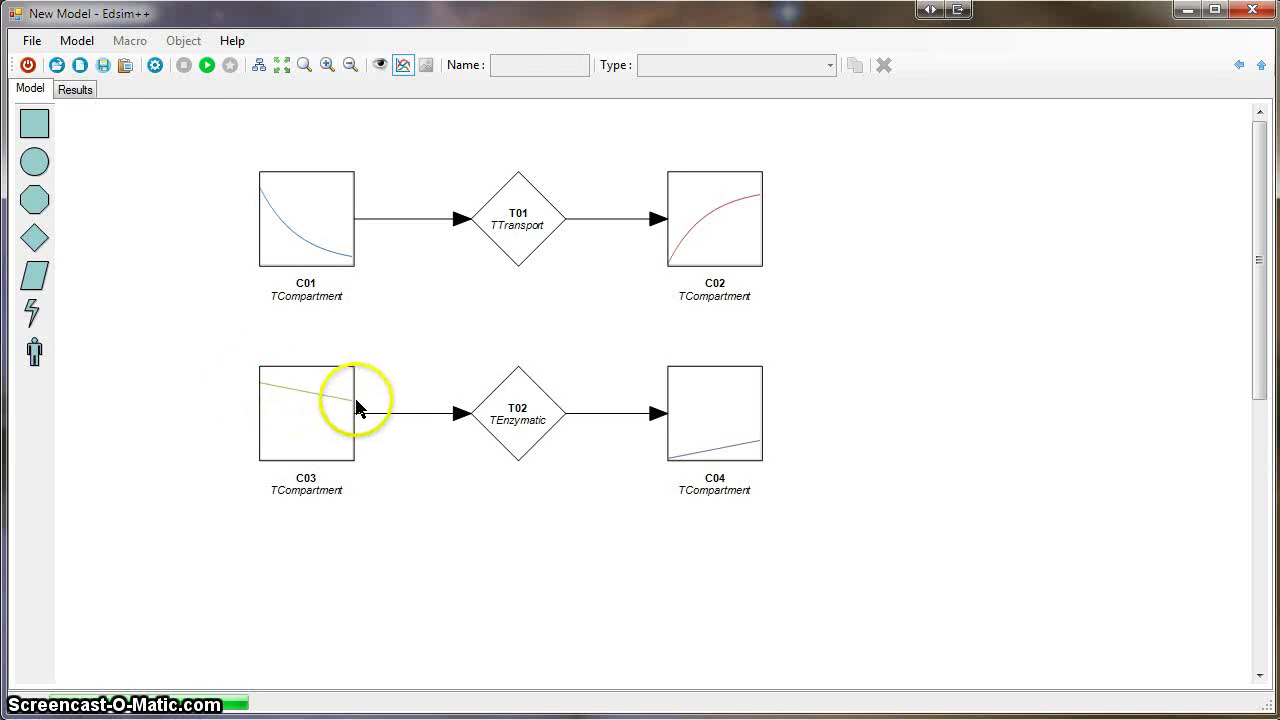
# Stop observing C02.C and C04.C, simulate the model, and compare C01.C with C03.C in the results chart.
pyautogui.click(731, 243)
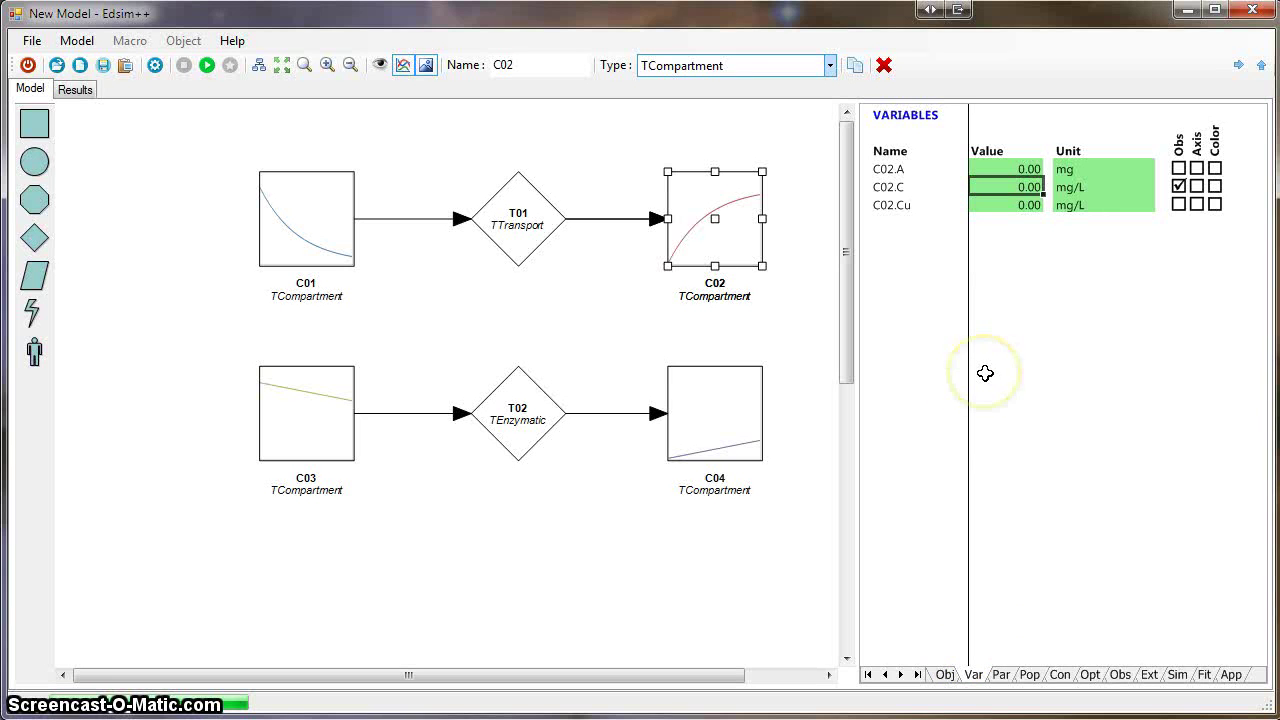
pyautogui.click(1179, 186)
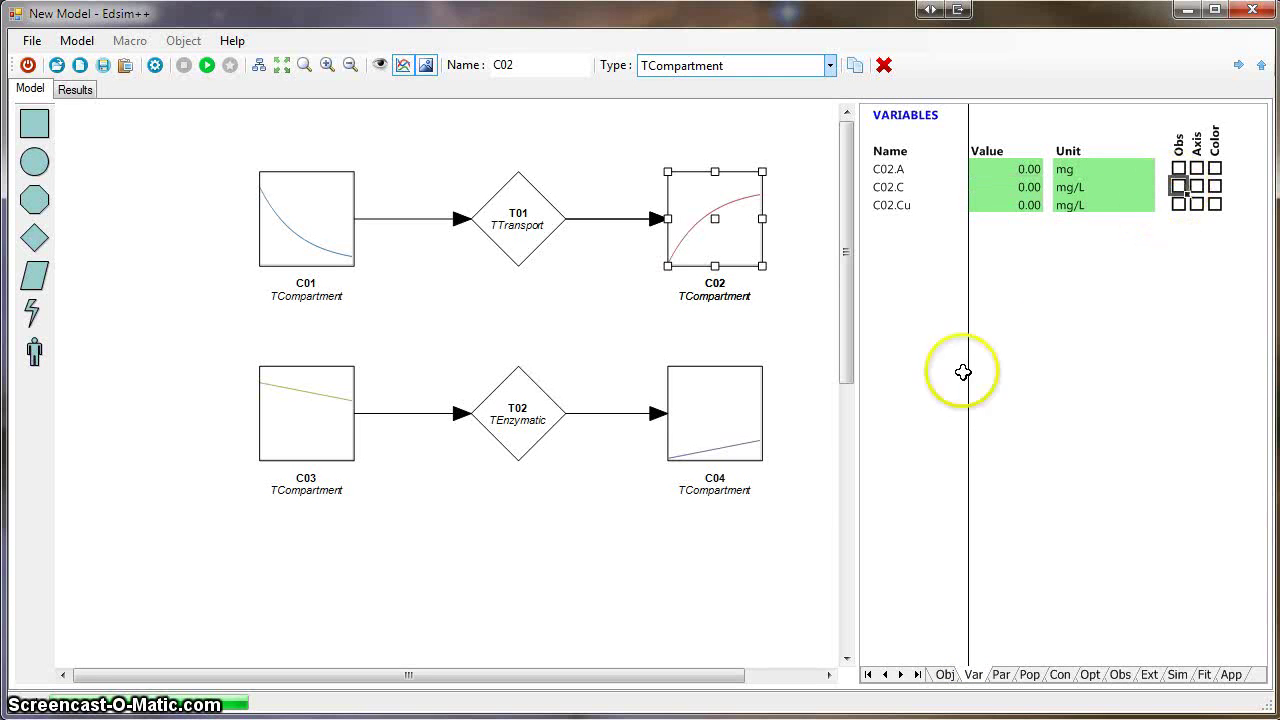
pyautogui.click(740, 422)
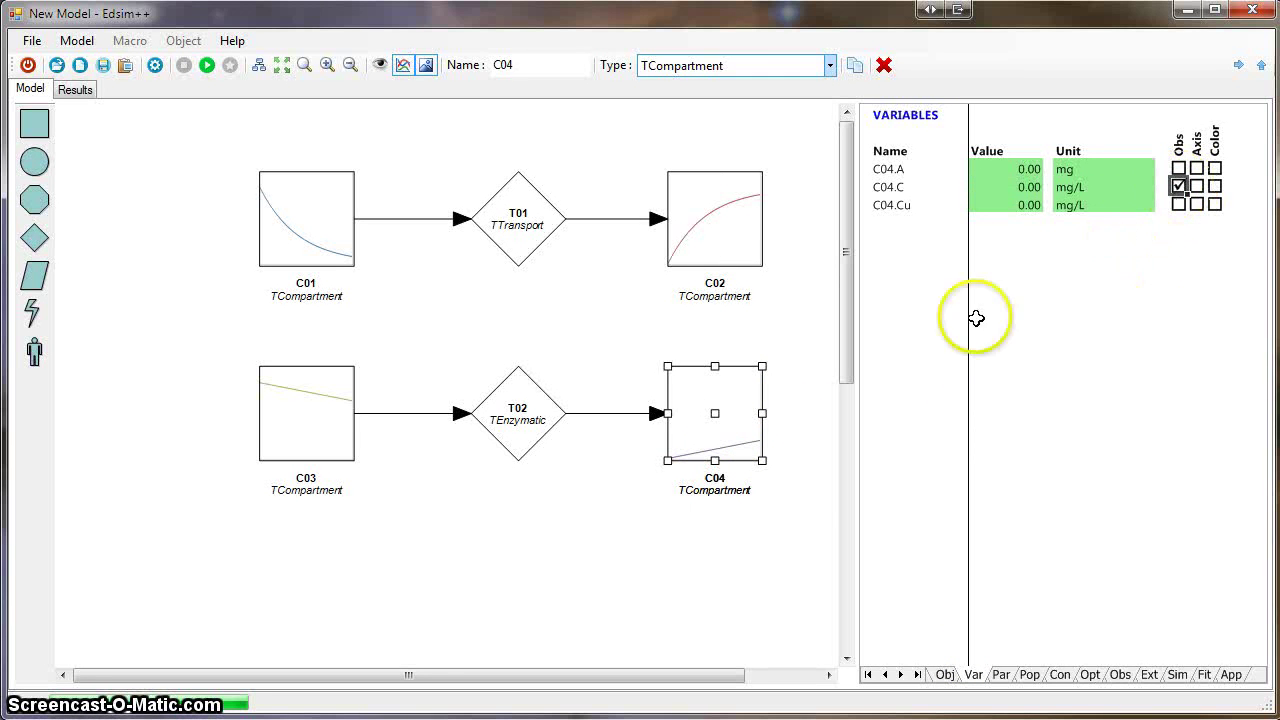
pyautogui.click(450, 540)
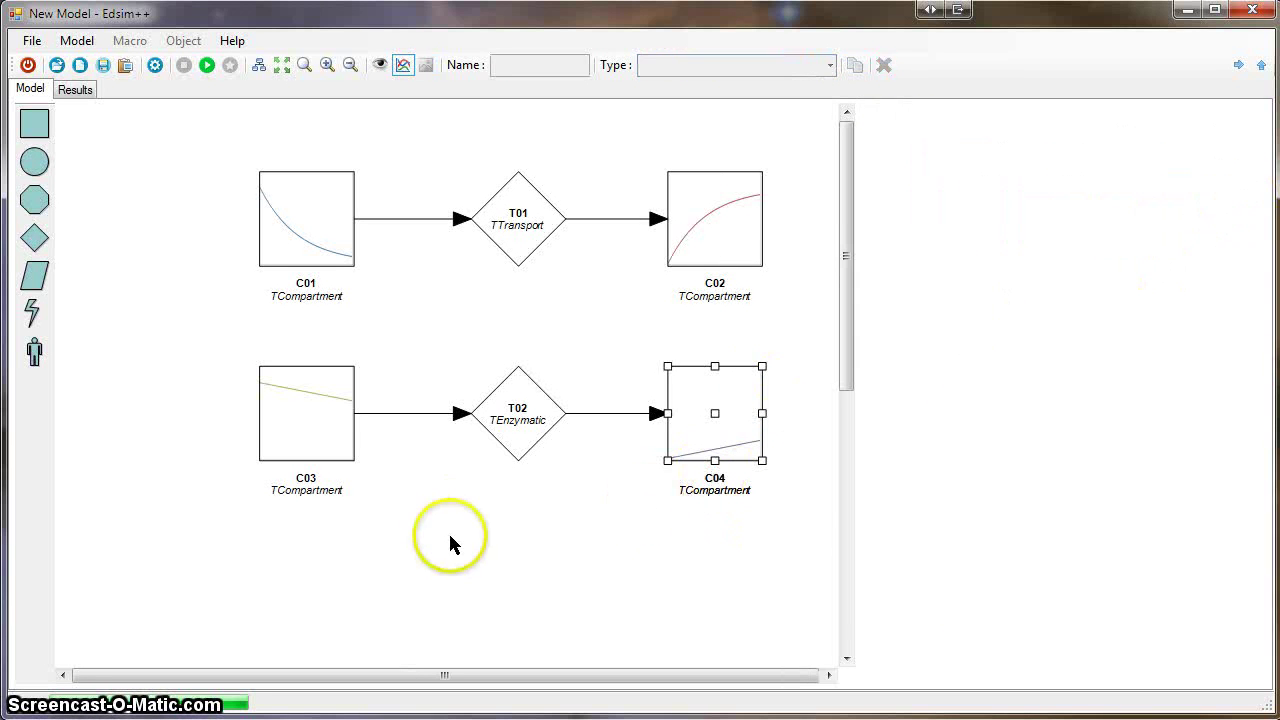
pyautogui.click(207, 65)
pyautogui.click(75, 90)
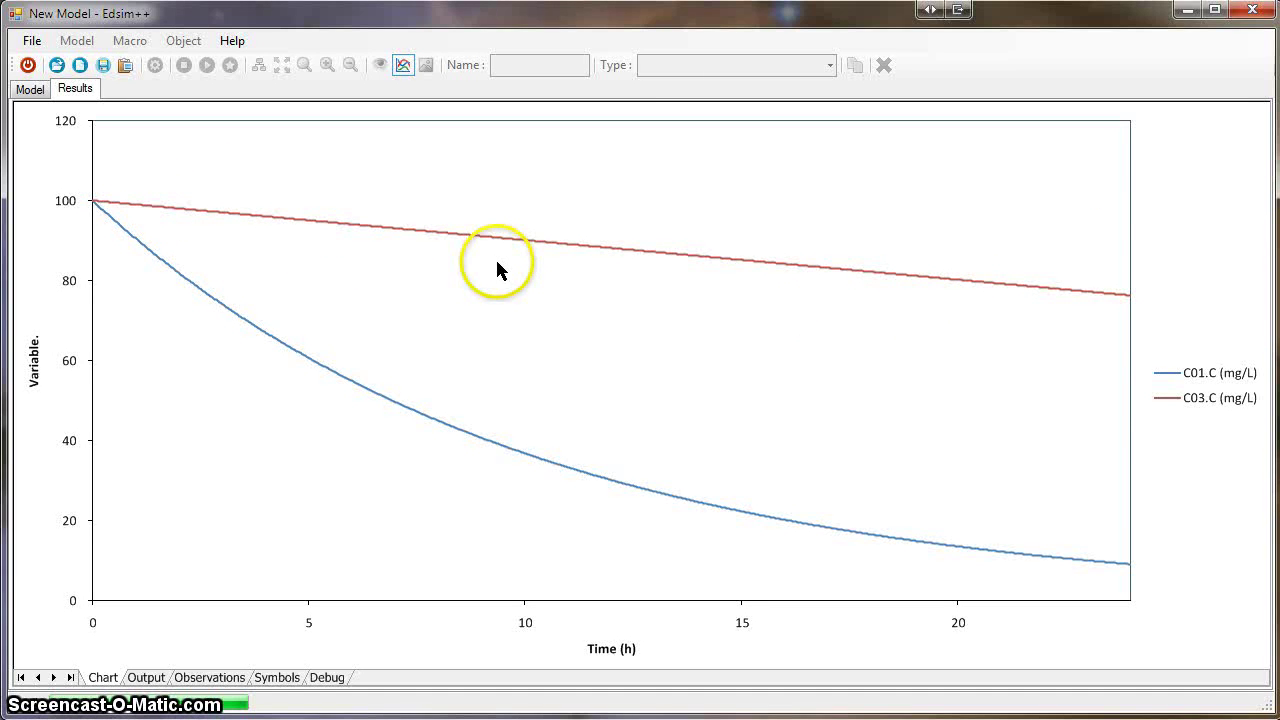
pyautogui.click(30, 90)
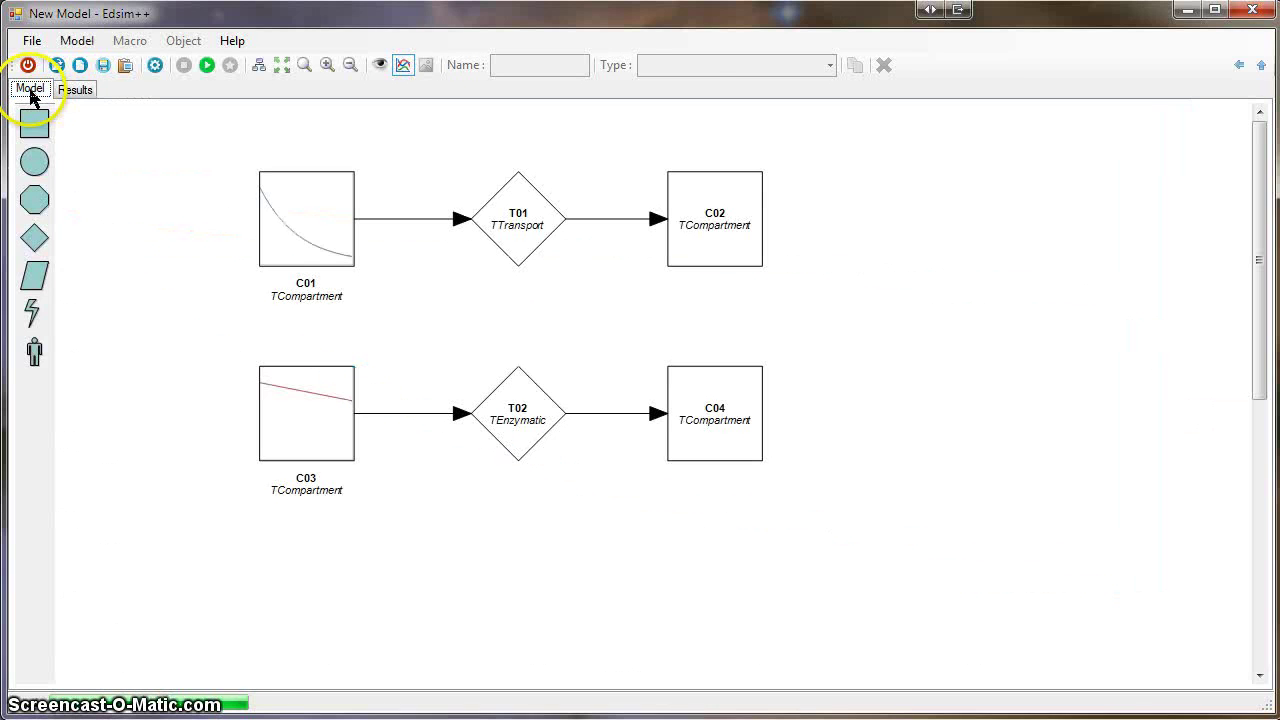
# Enable the Y log scale for the plots, simulate the model, and view the results chart.
pyautogui.click(750, 445)
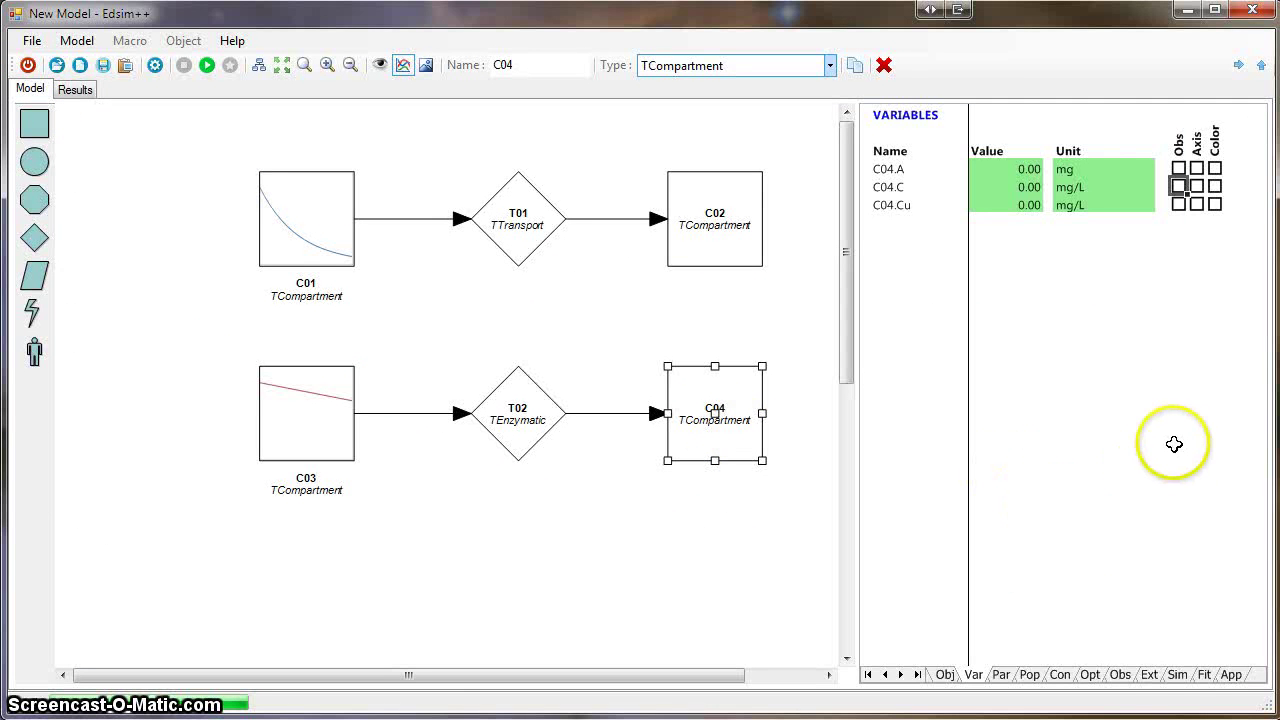
pyautogui.click(1232, 674)
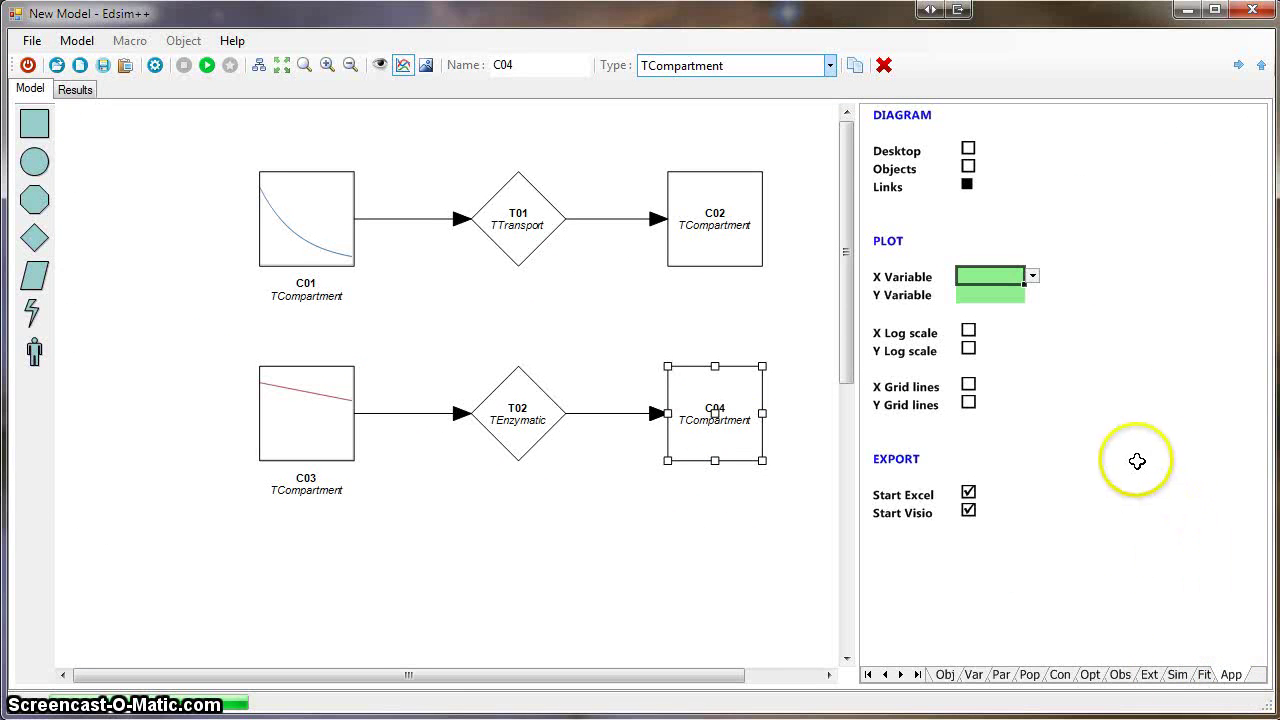
pyautogui.click(968, 348)
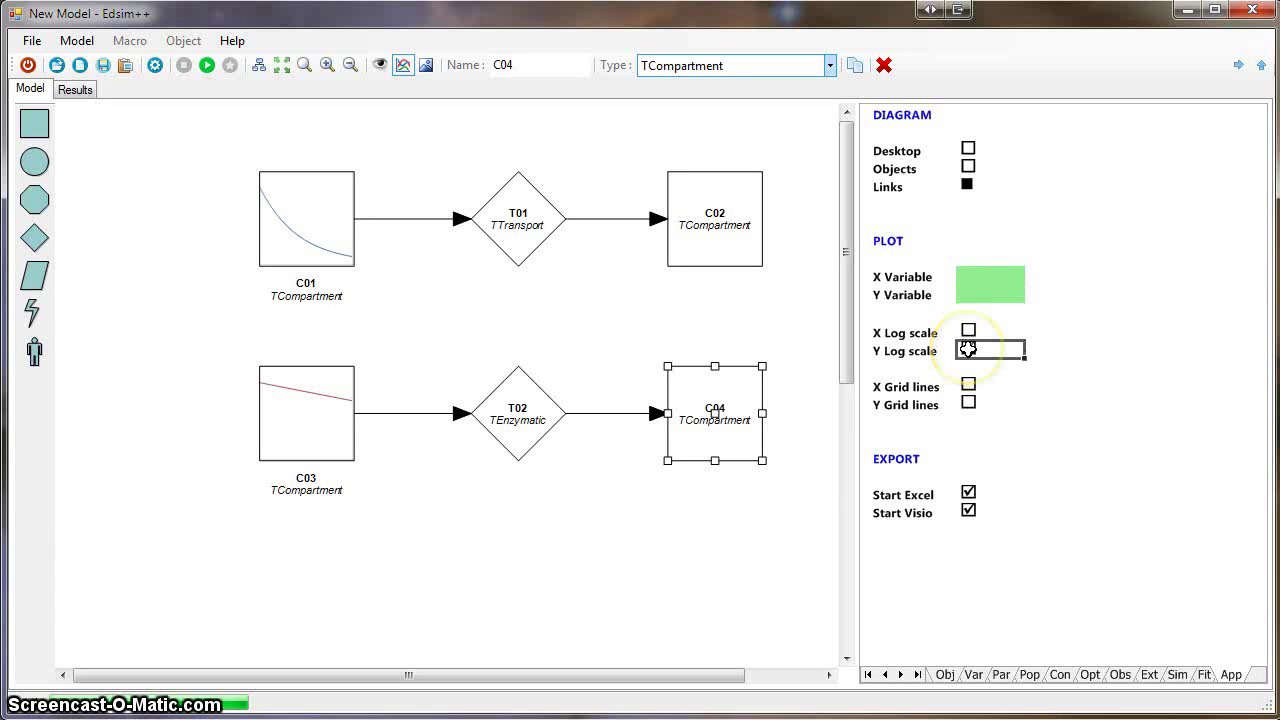
pyautogui.click(207, 65)
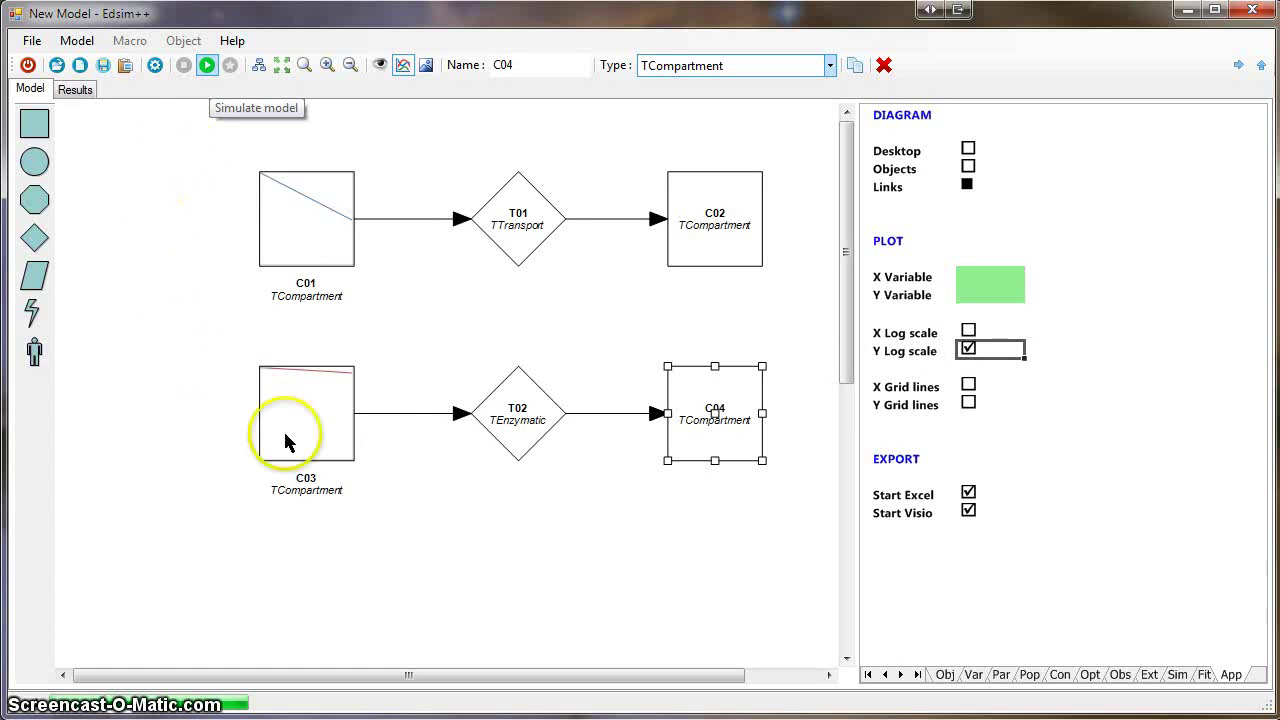
pyautogui.click(76, 90)
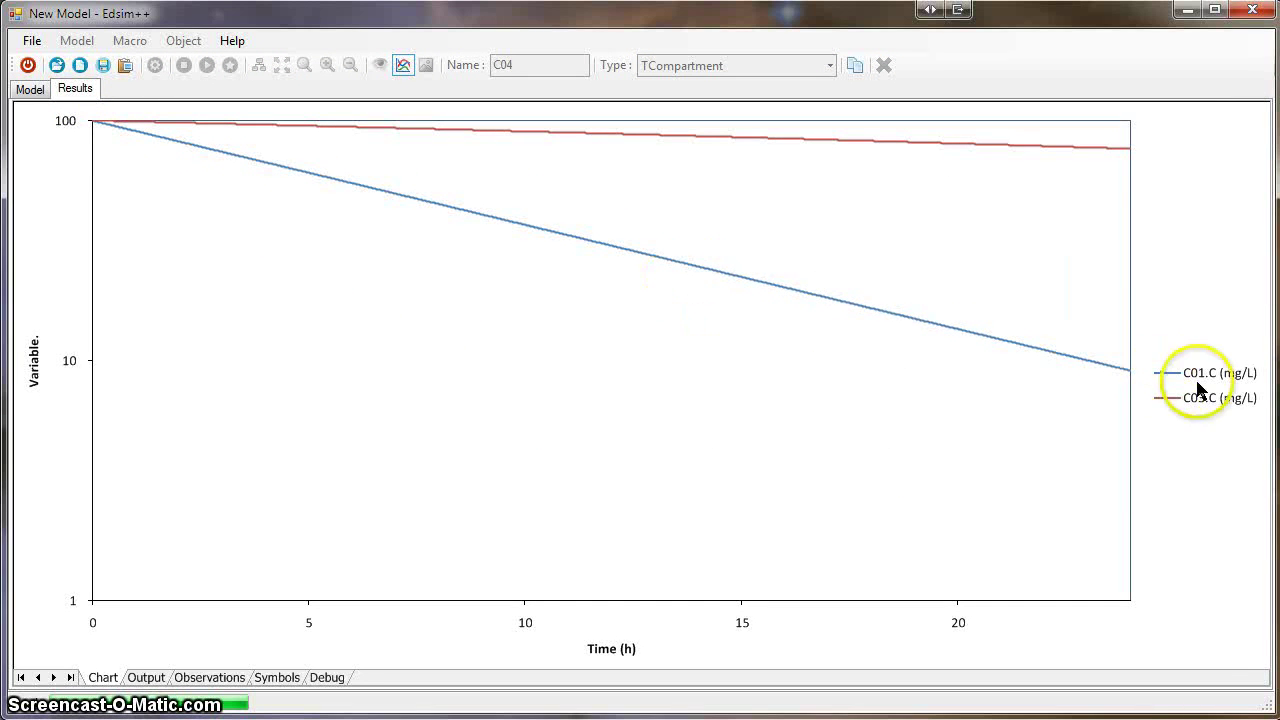
# Disable the Y log scale for the plots and simulate the model again.
pyautogui.click(30, 90)
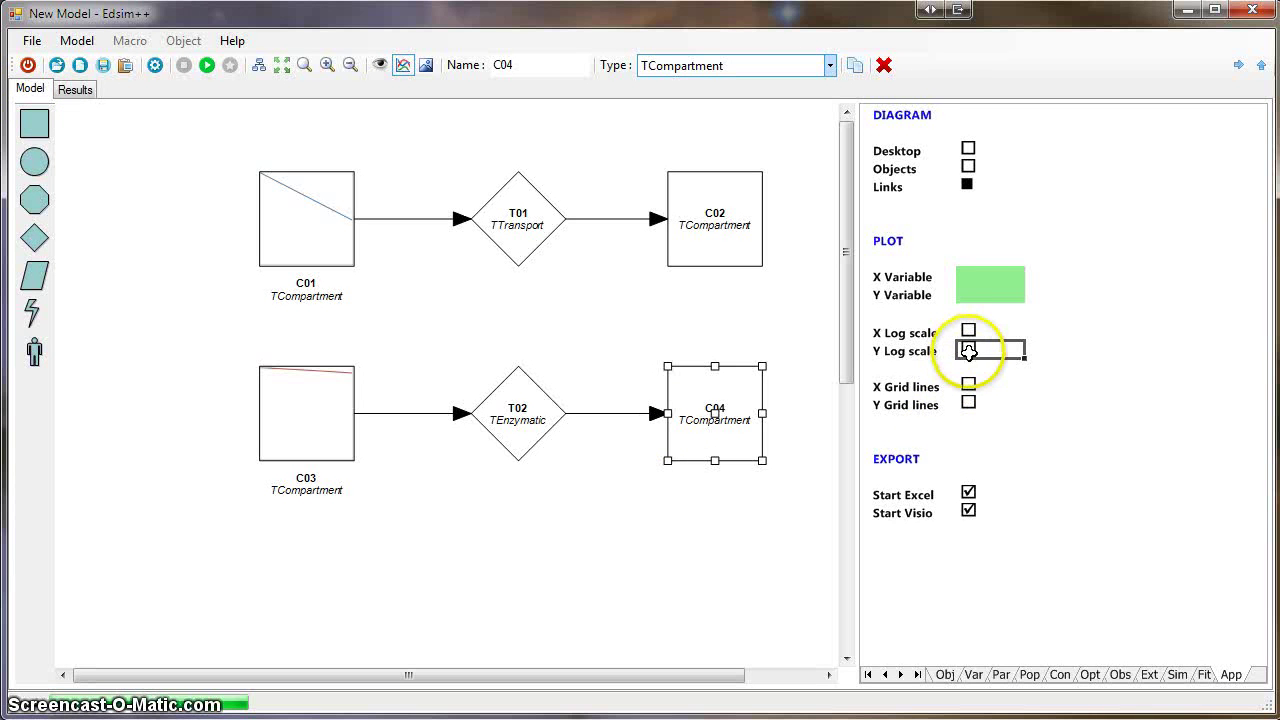
pyautogui.click(207, 66)
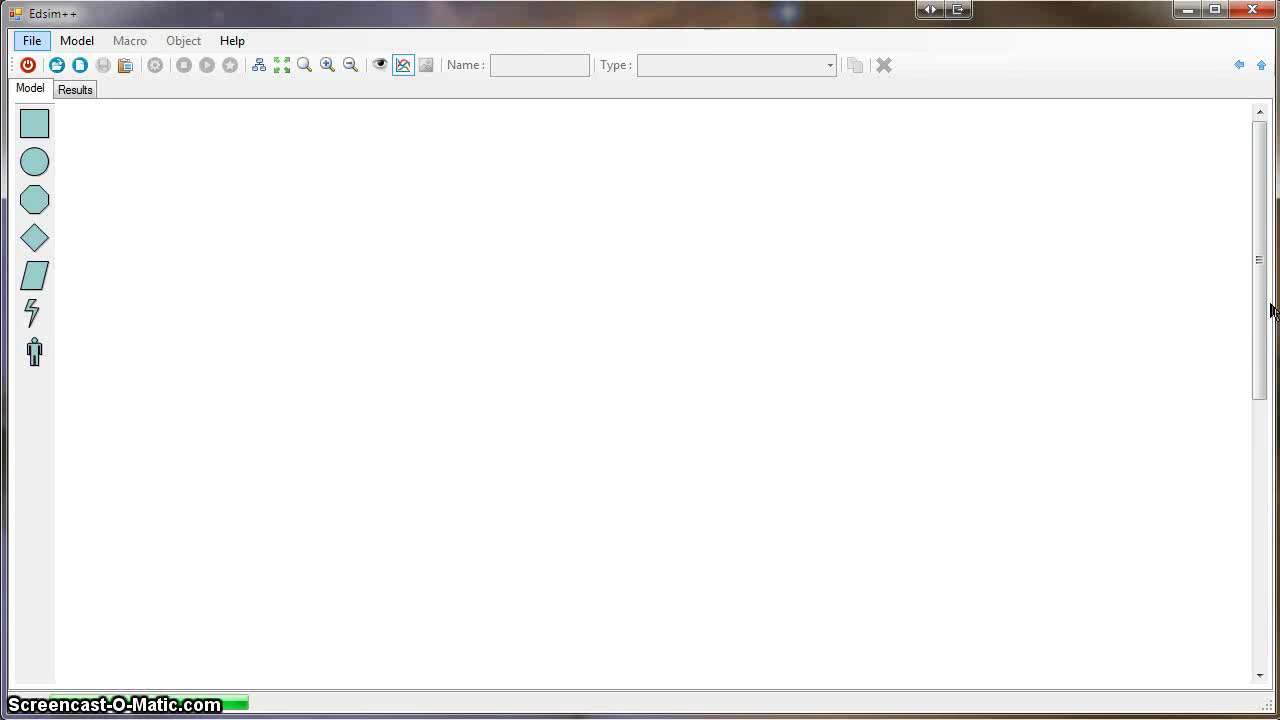
# Place two TCompartment objects, C01 and C02, in one row of a new model, leaving space between them.
pyautogui.moveTo(42, 137); pyautogui.dragTo(441, 215)
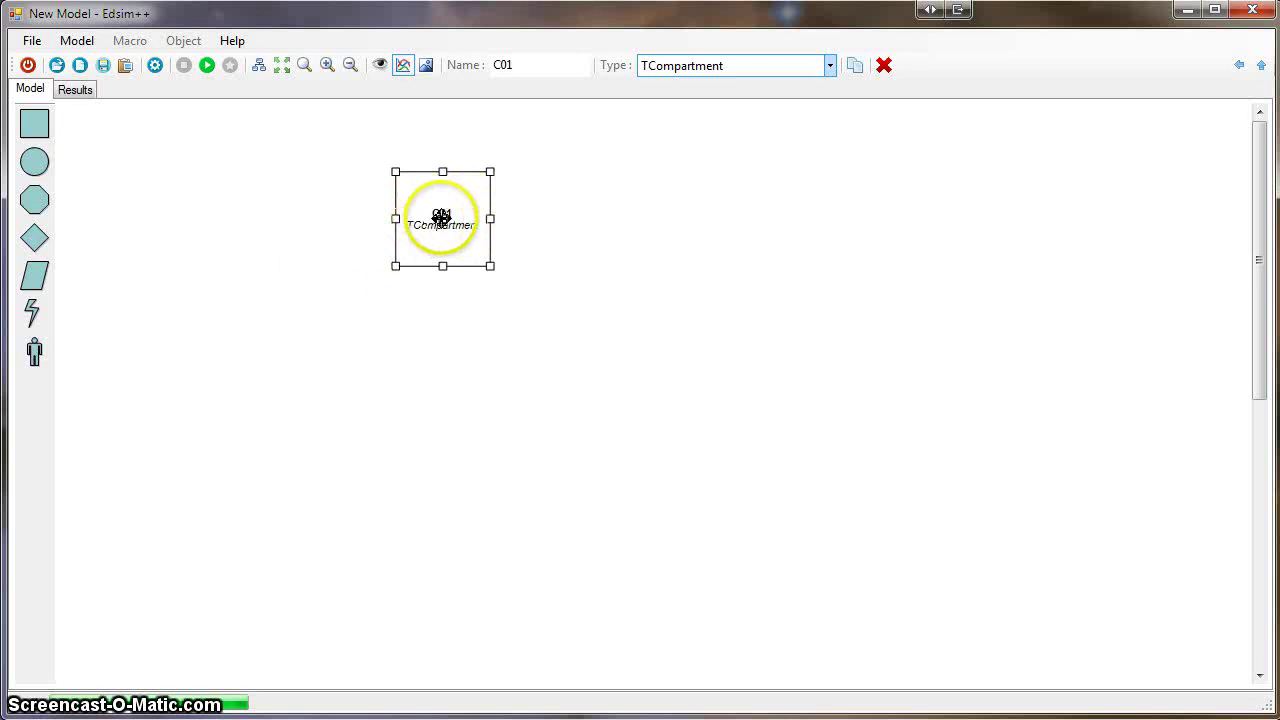
pyautogui.moveTo(34, 120); pyautogui.dragTo(822, 229)
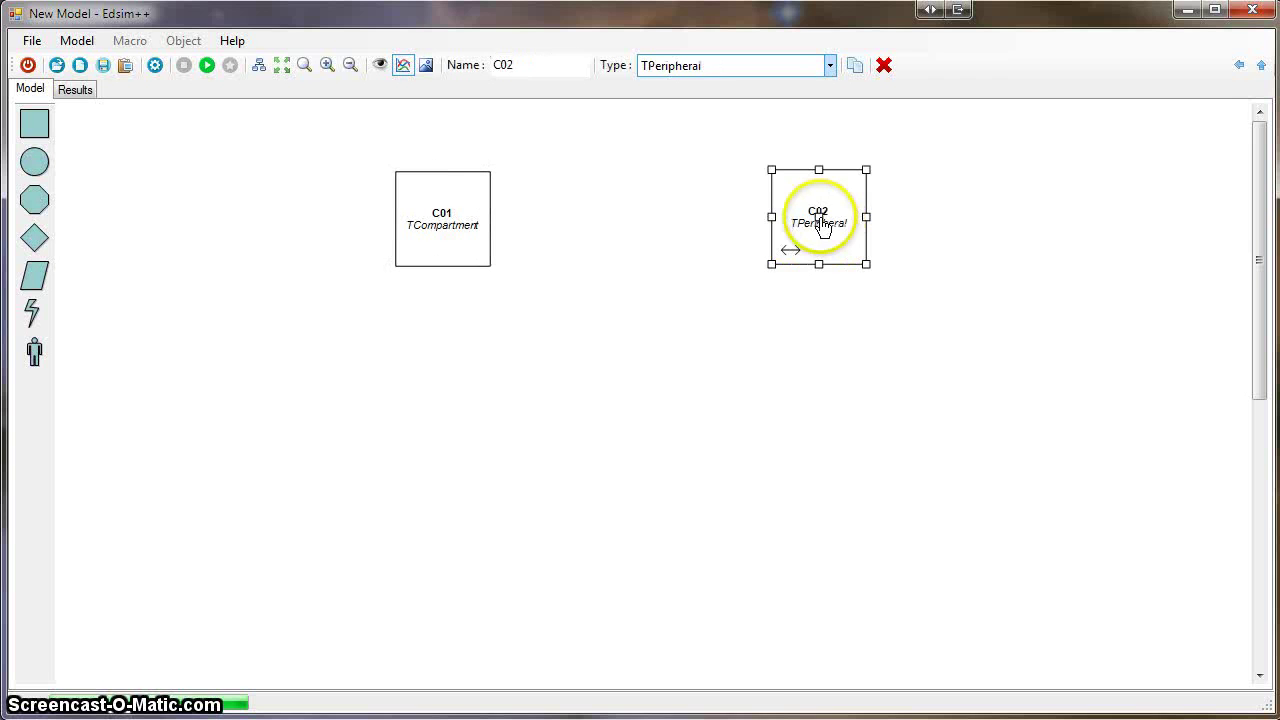
pyautogui.click(829, 65)
pyautogui.click(731, 87)
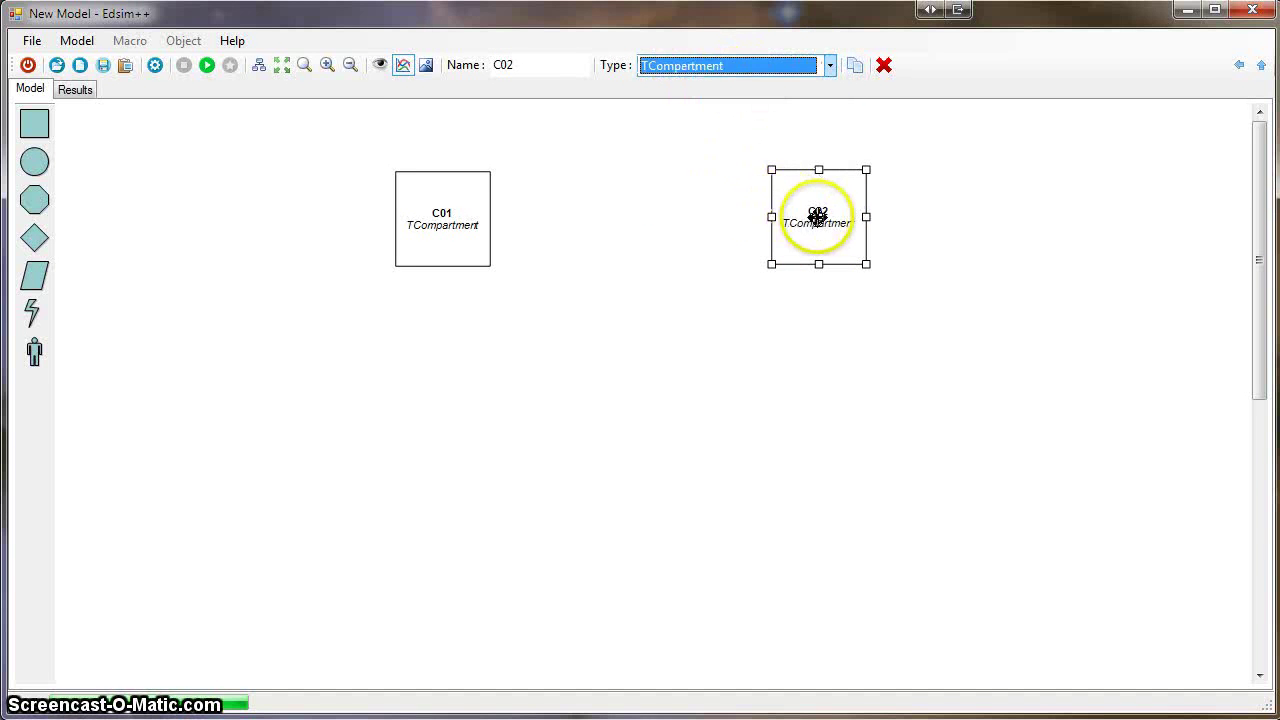
pyautogui.moveTo(814, 214); pyautogui.dragTo(866, 220)
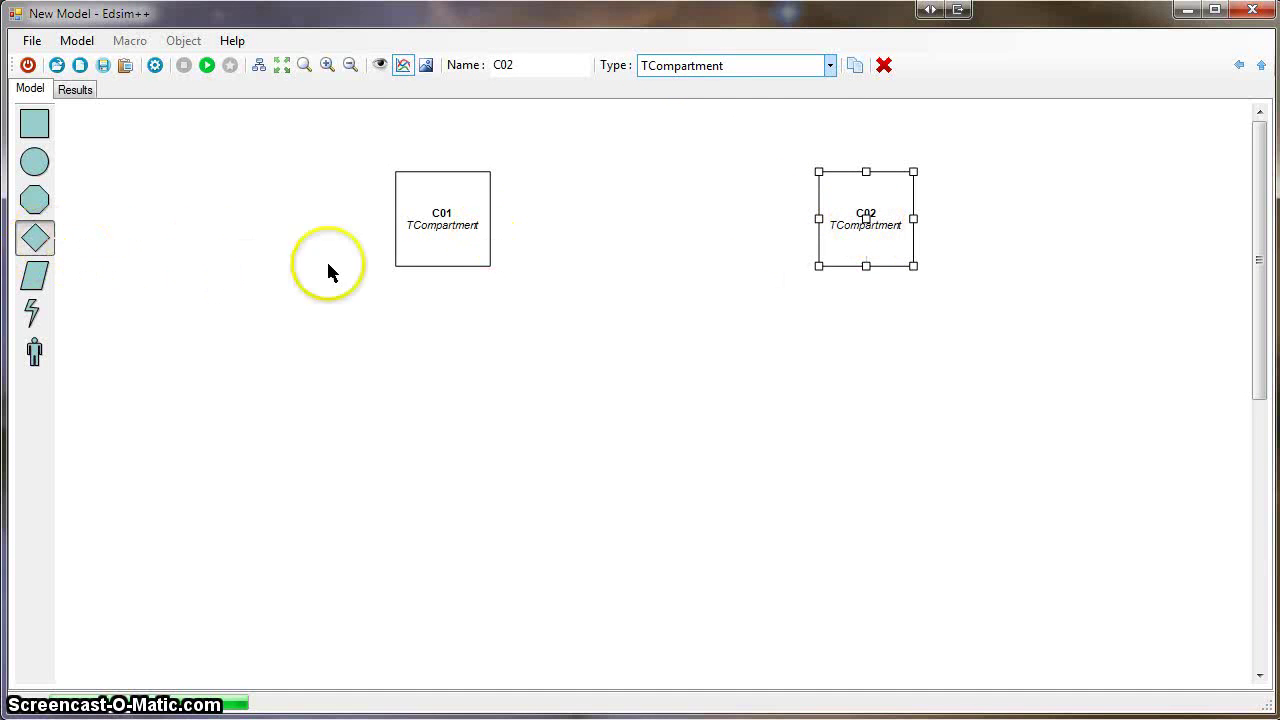
# Place a TEnzymatic object midway between C01 and C02 and connect C01 through it to C02.
pyautogui.moveTo(34, 238); pyautogui.dragTo(654, 215)
pyautogui.click(677, 72)
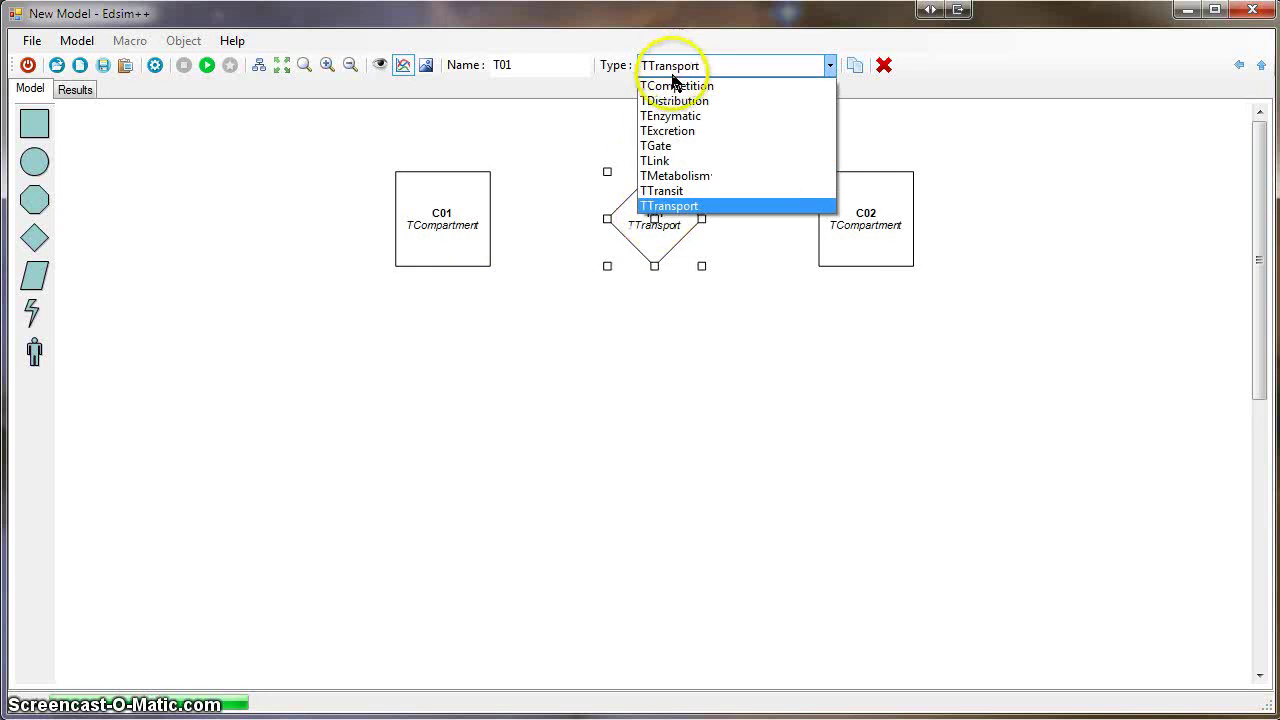
pyautogui.click(673, 117)
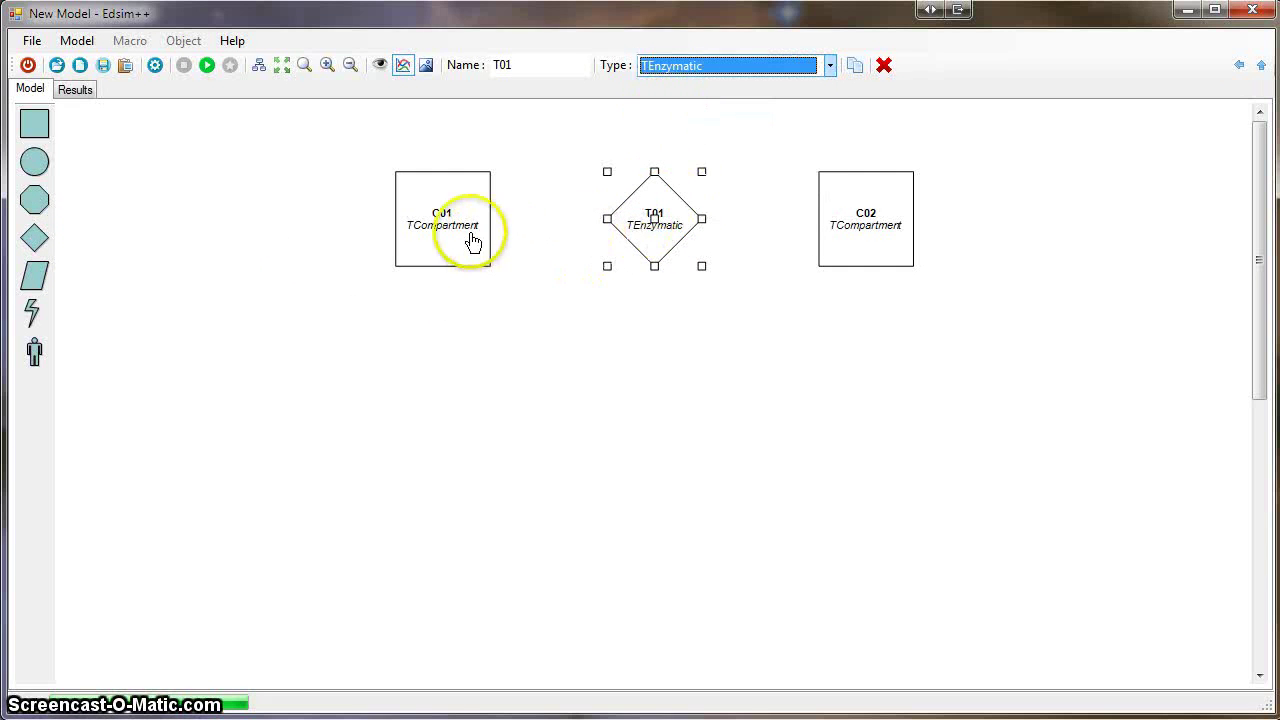
pyautogui.moveTo(466, 240); pyautogui.dragTo(865, 222)
pyautogui.click(656, 250)
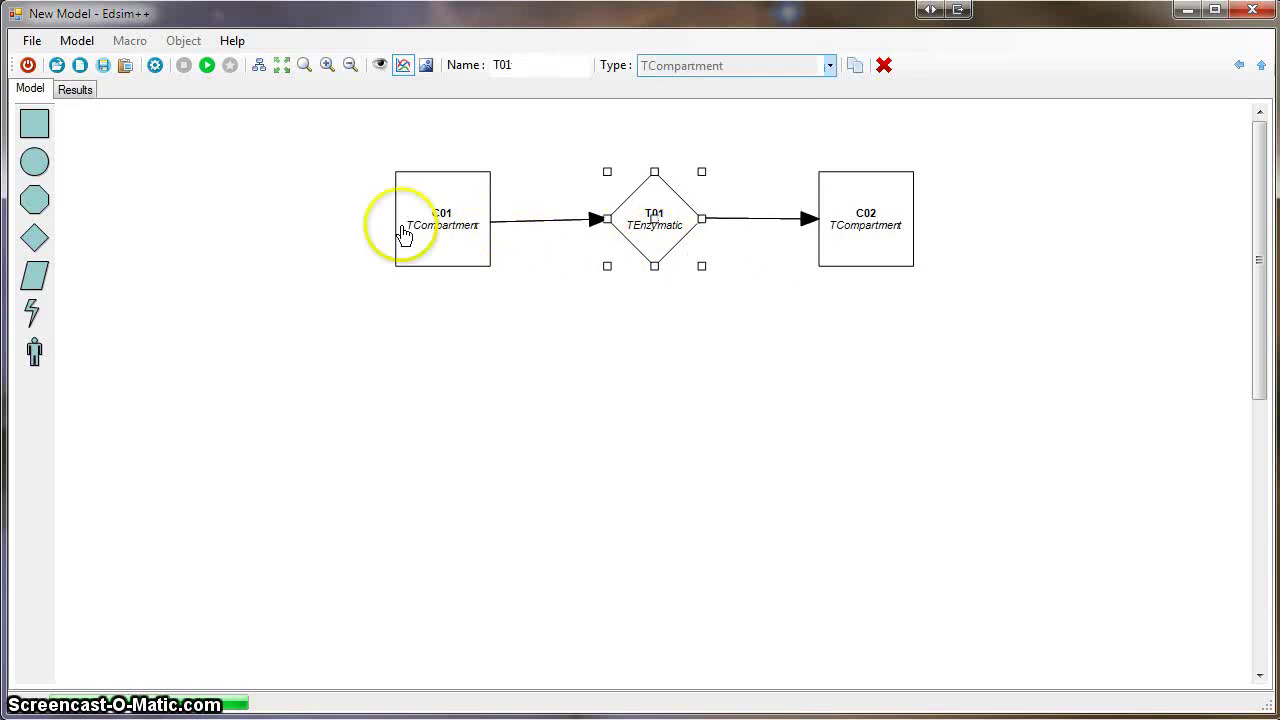
pyautogui.click(447, 220)
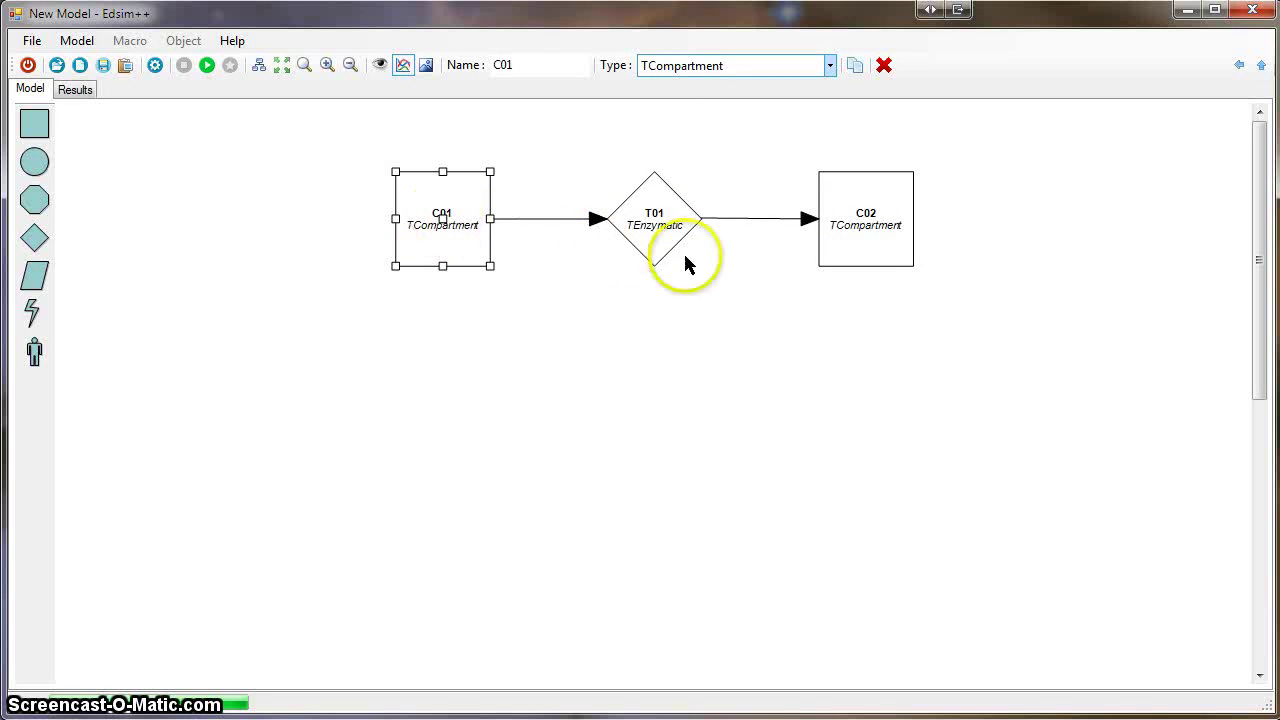
pyautogui.click(873, 236)
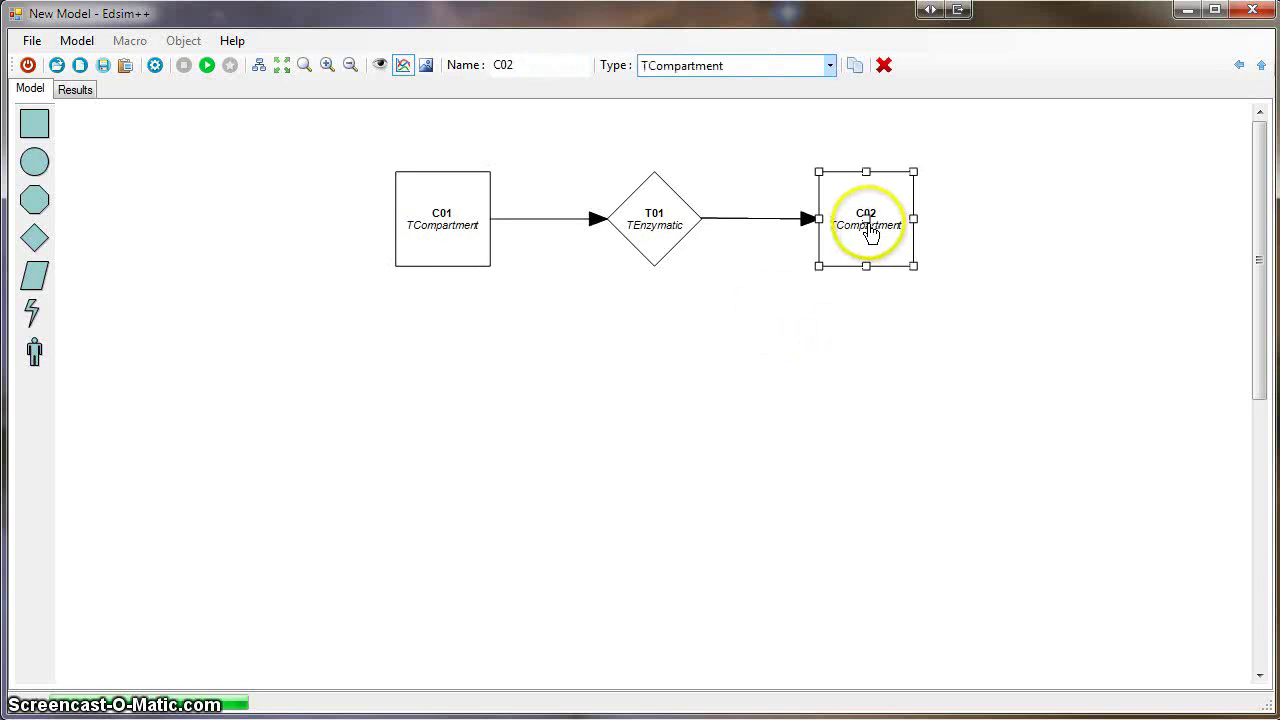
# Place a TInjection object before C01 in the same row and connect it to C01.
pyautogui.click(34, 162)
pyautogui.click(214, 218)
pyautogui.moveTo(212, 224); pyautogui.dragTo(427, 248)
pyautogui.click(220, 225)
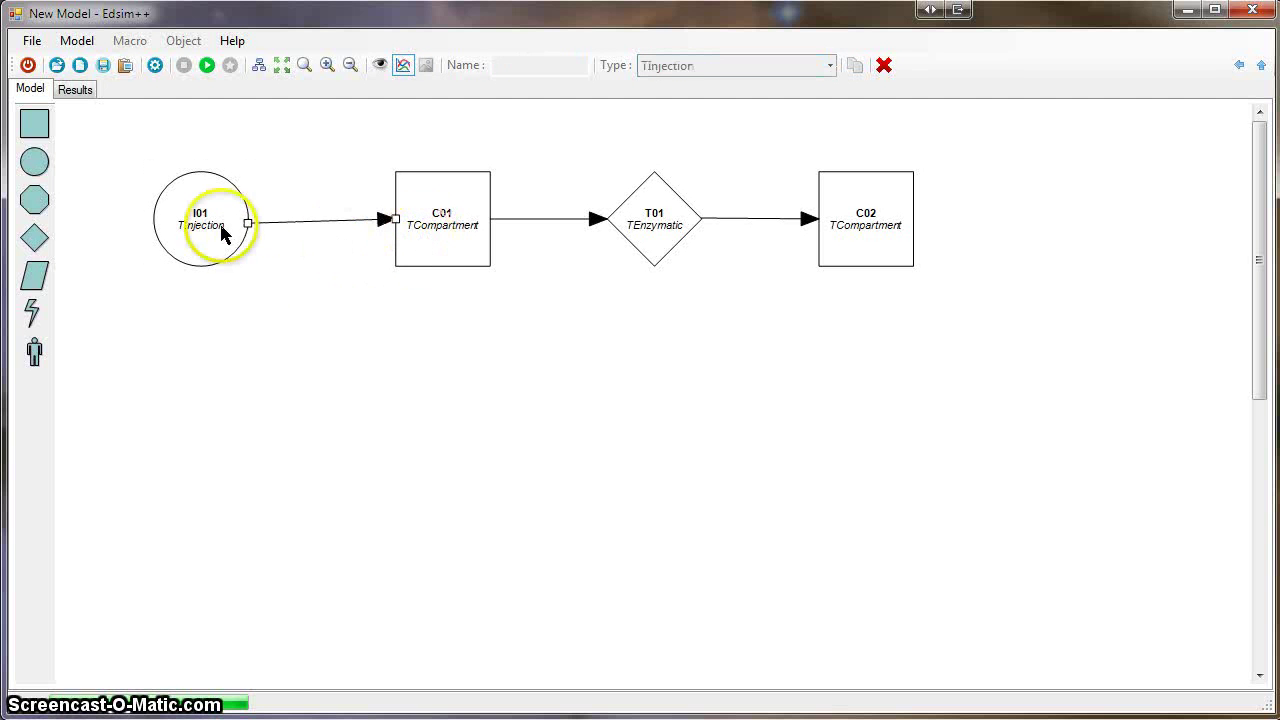
# Turn off the observation of variable C02.C in compartment C02.
pyautogui.doubleClick(845, 237)
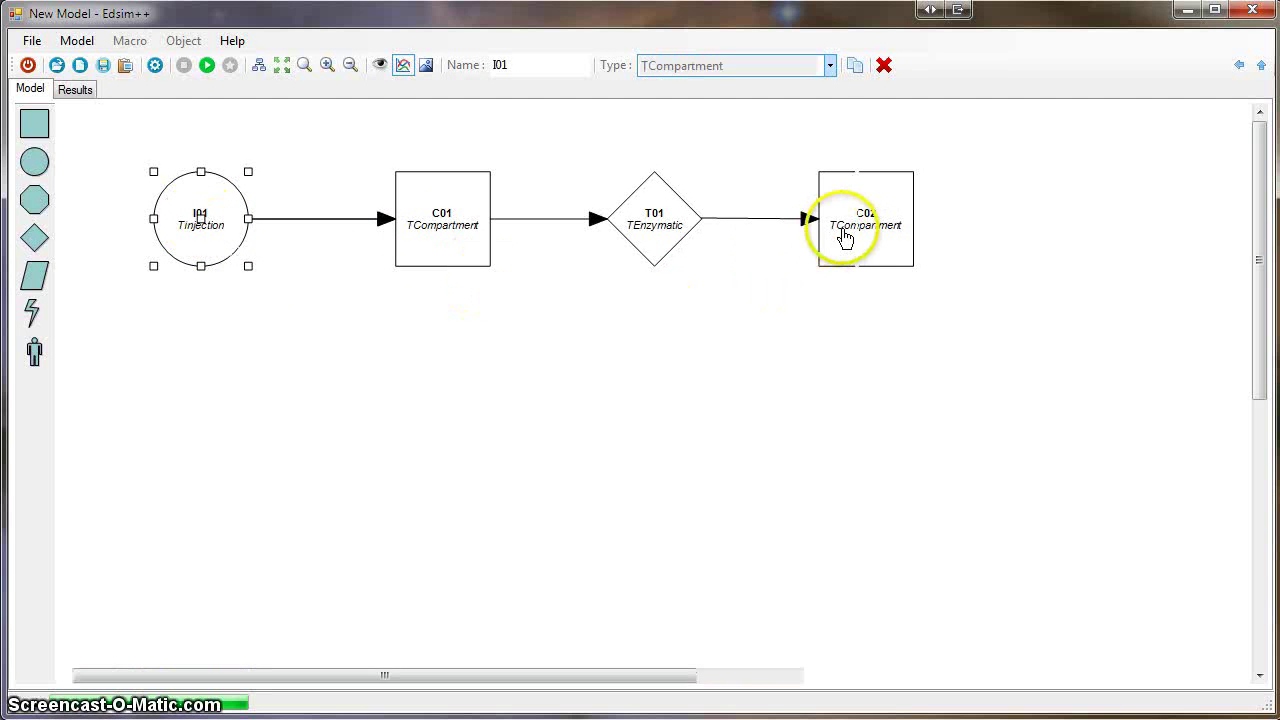
pyautogui.click(973, 674)
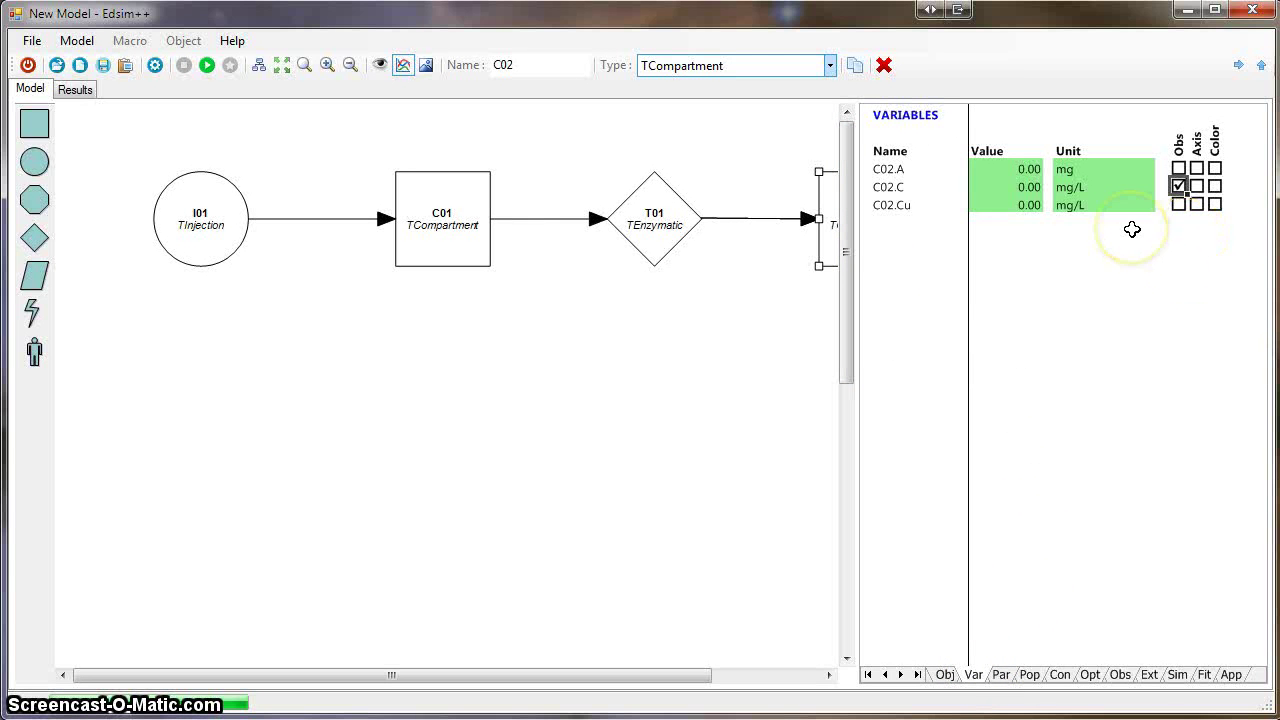
pyautogui.click(1179, 187)
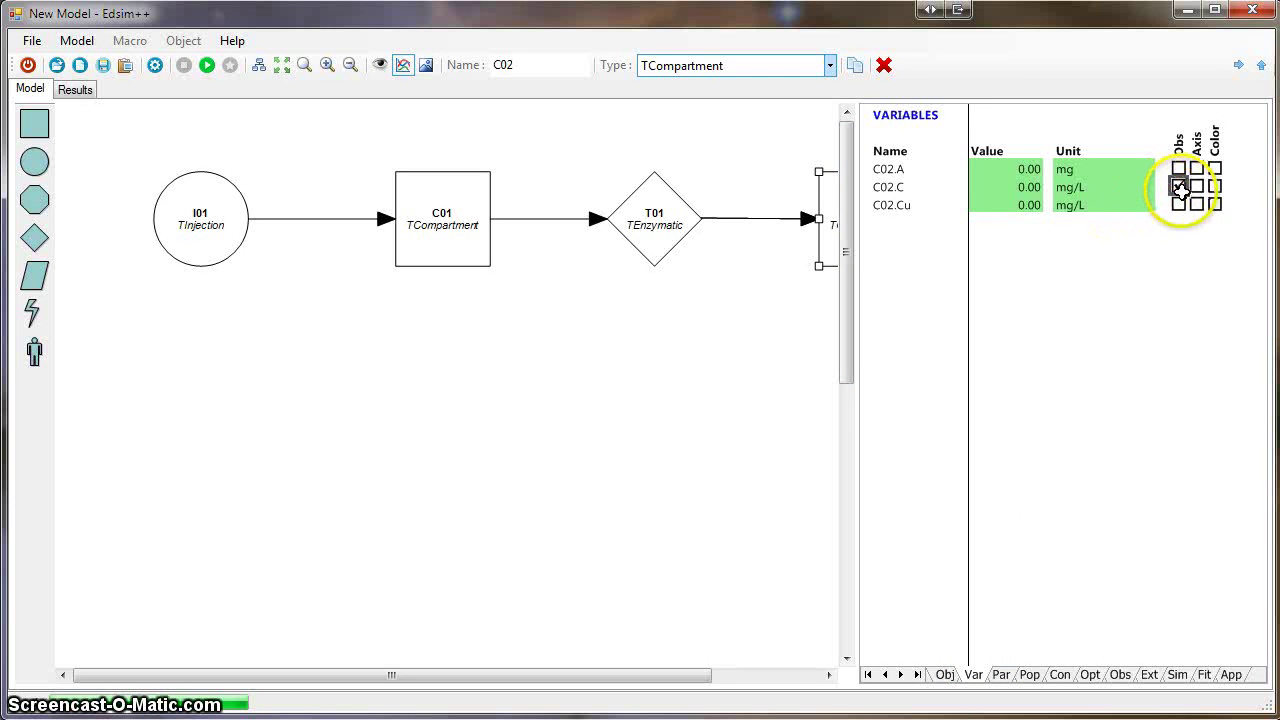
pyautogui.click(1046, 249)
pyautogui.click(621, 382)
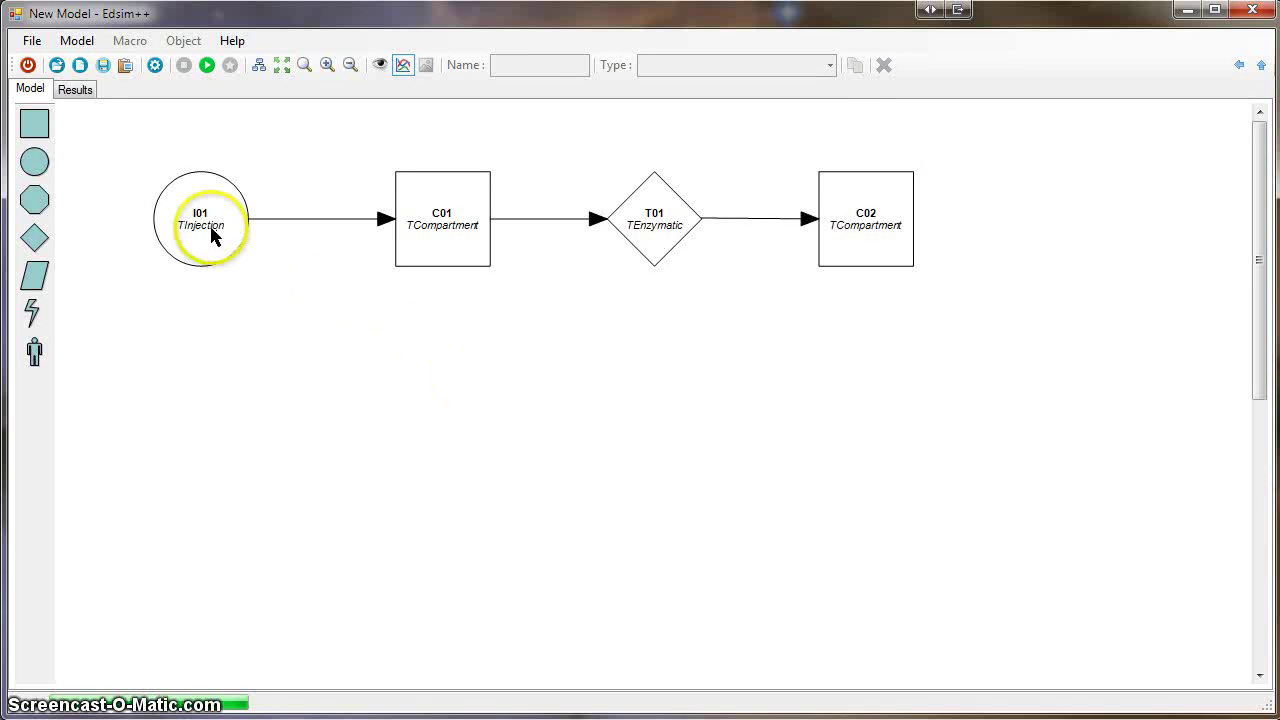
# Check the Km and Vmax parameters of the enzymatic object T01.
pyautogui.click(657, 246)
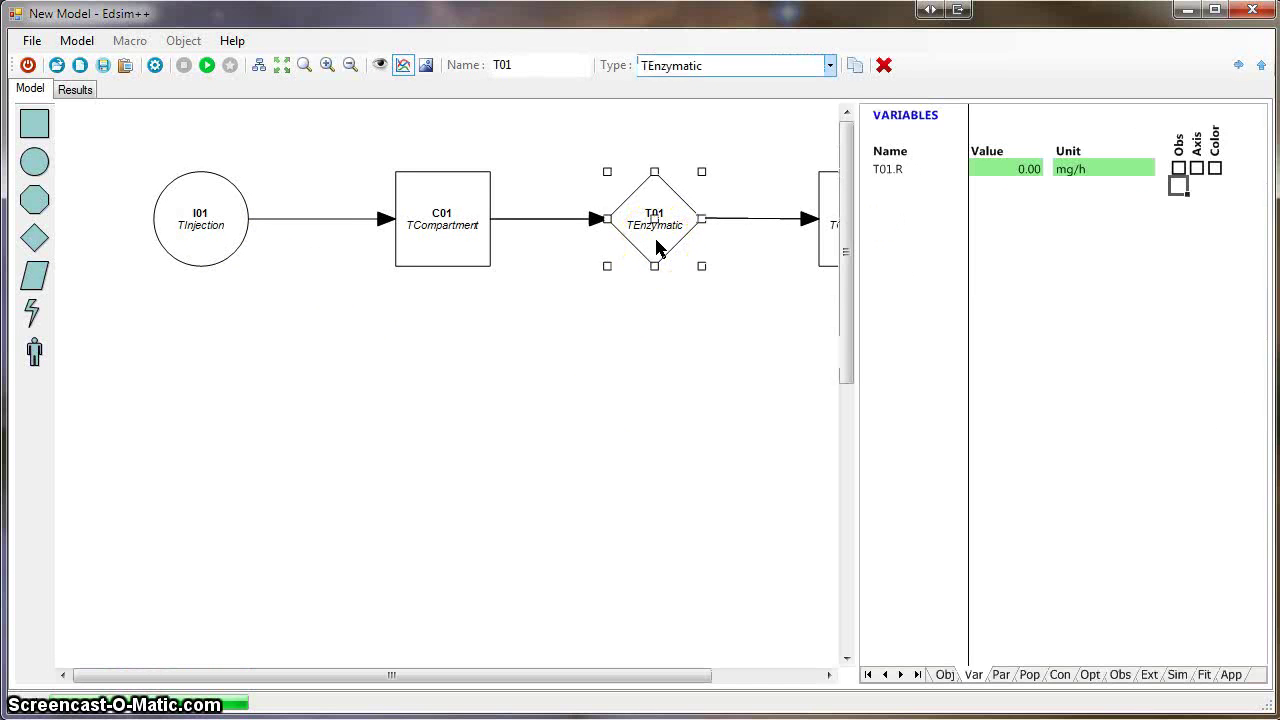
pyautogui.click(999, 675)
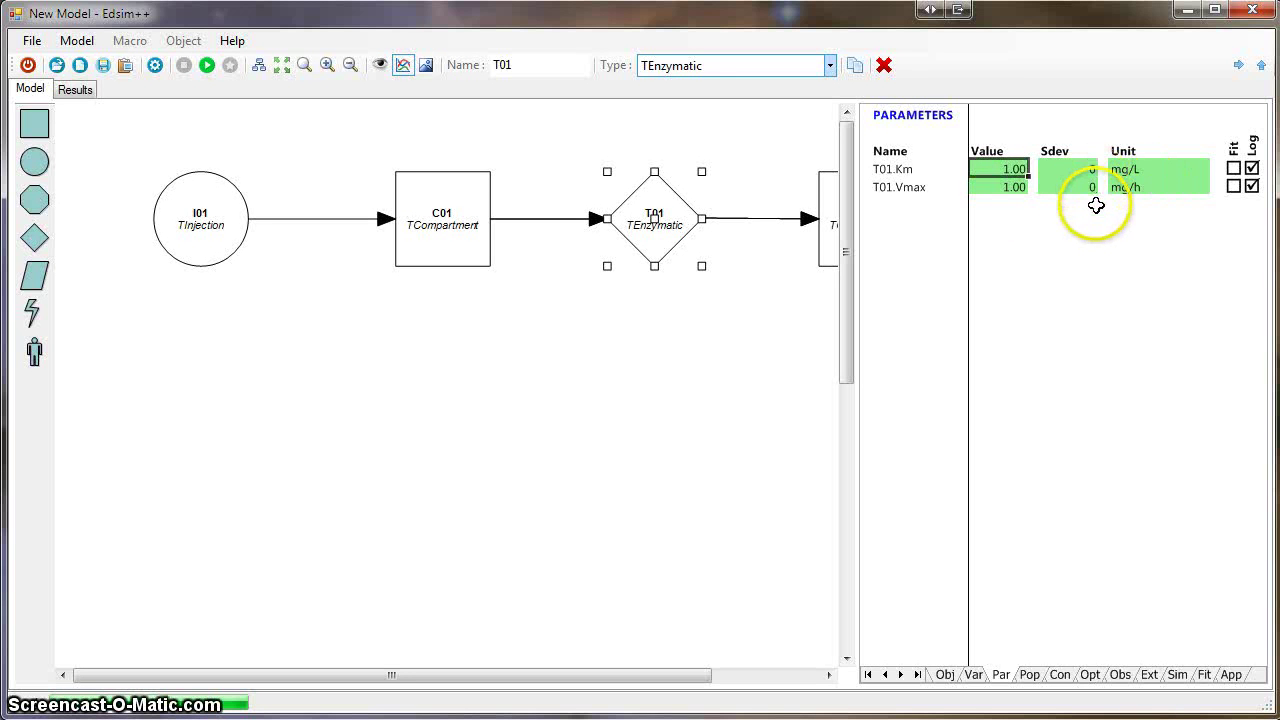
pyautogui.click(612, 340)
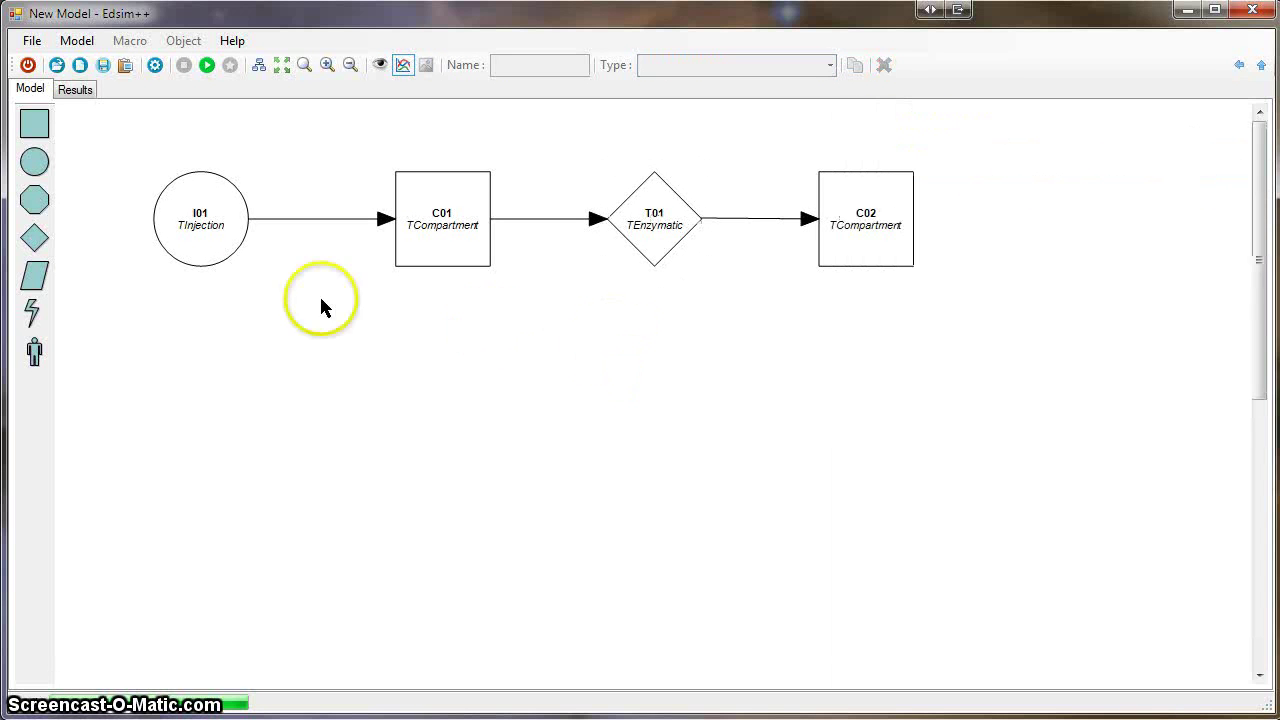
# Set up dosing for injection I01 with a 0.25 mg dose, 1 h interval and 99 doses.
pyautogui.click(205, 228)
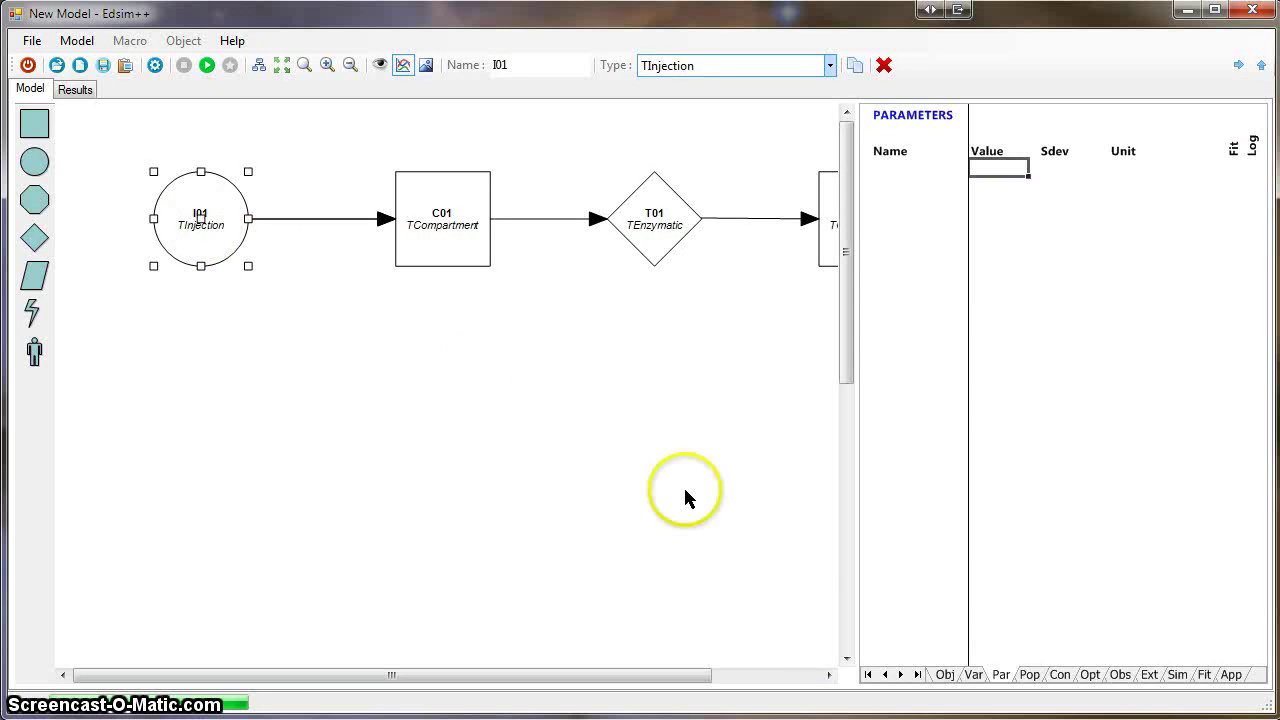
pyautogui.click(945, 674)
pyautogui.click(918, 333)
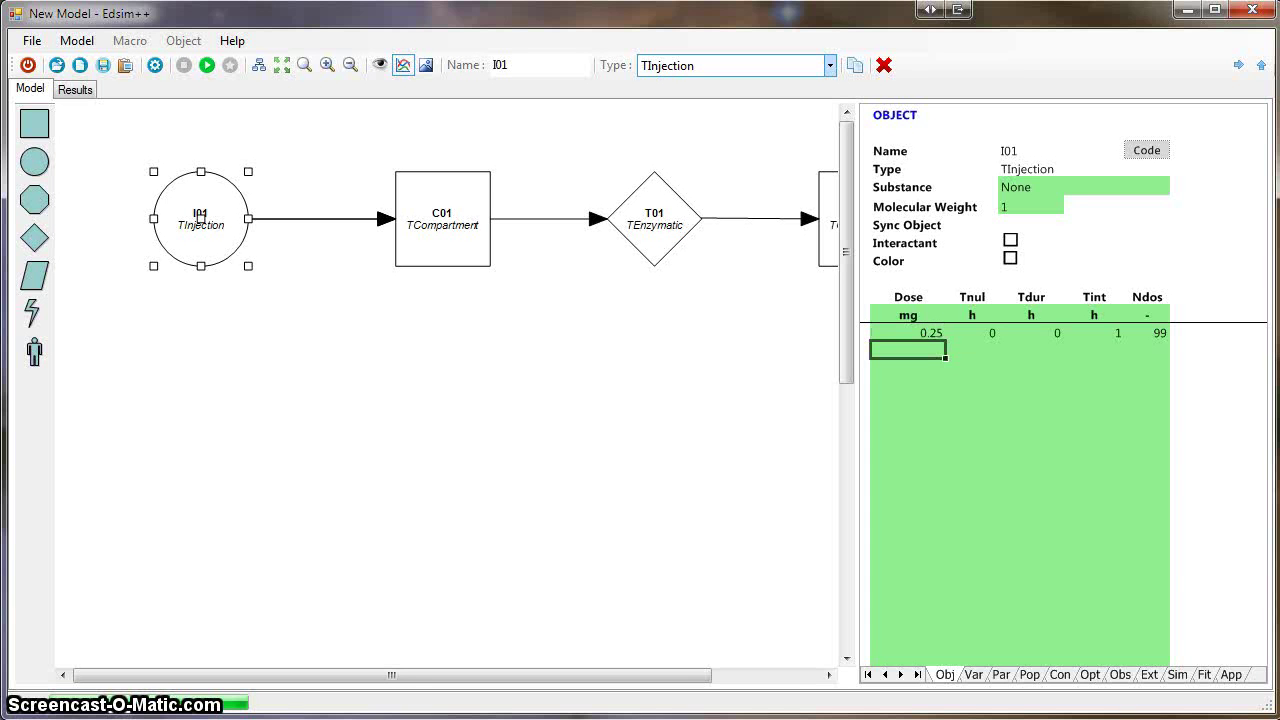
pyautogui.click(453, 467)
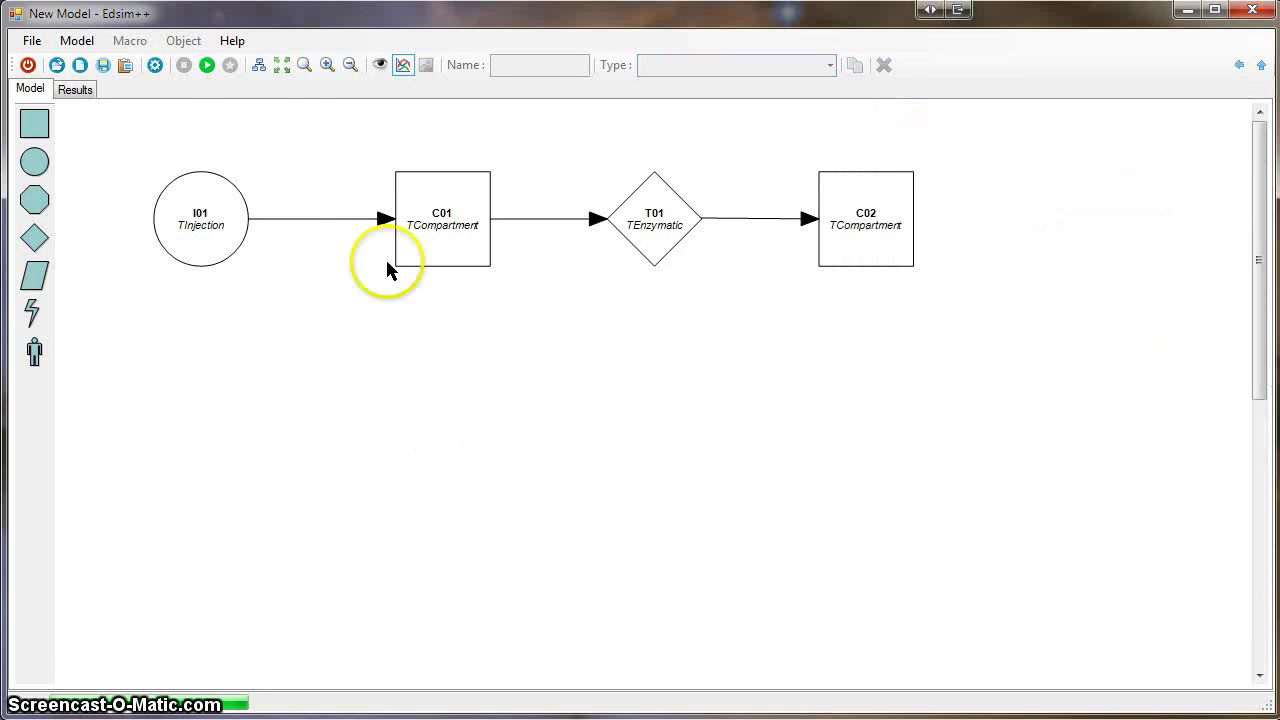
# Simulate the model and examine the concentration curve of C01 in the results chart.
pyautogui.click(207, 65)
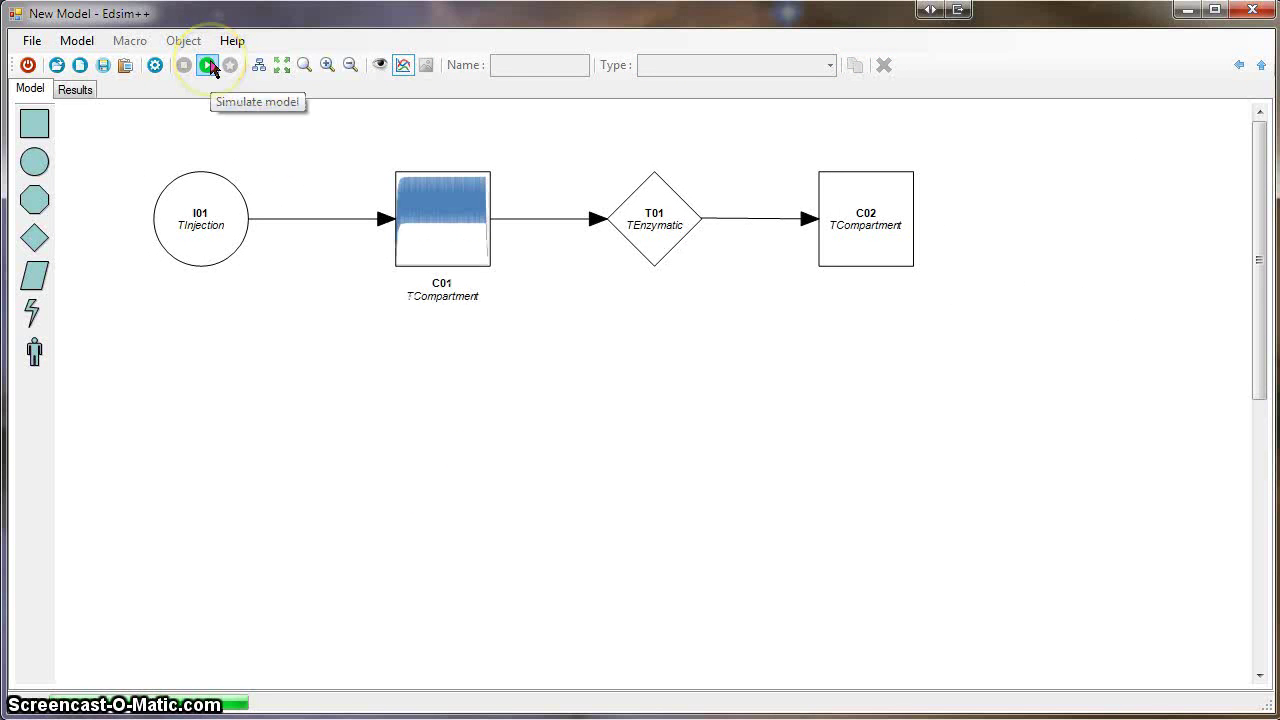
pyautogui.click(75, 89)
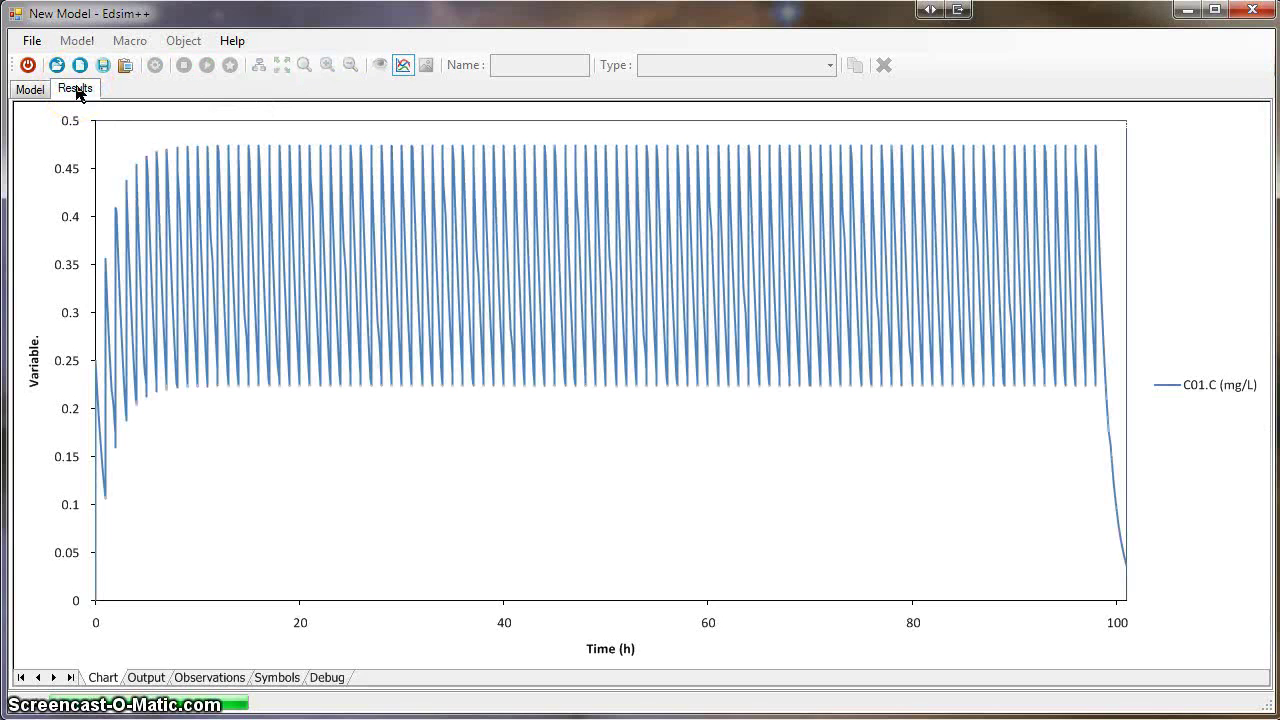
pyautogui.click(28, 90)
# Duplicate the whole injection-to-C02 chain twice and space the copies out as two parallel rows below the original.
pyautogui.moveTo(112, 133); pyautogui.dragTo(1054, 344)
pyautogui.click(855, 66)
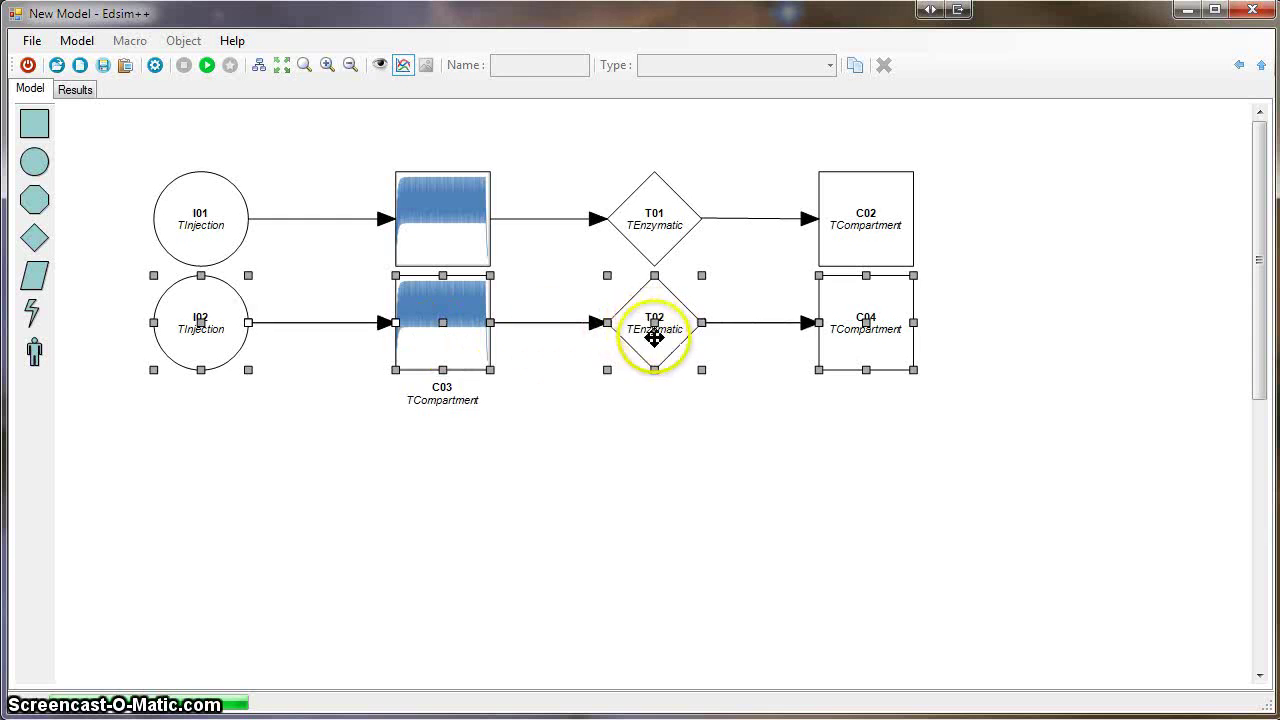
pyautogui.moveTo(651, 328); pyautogui.dragTo(656, 388)
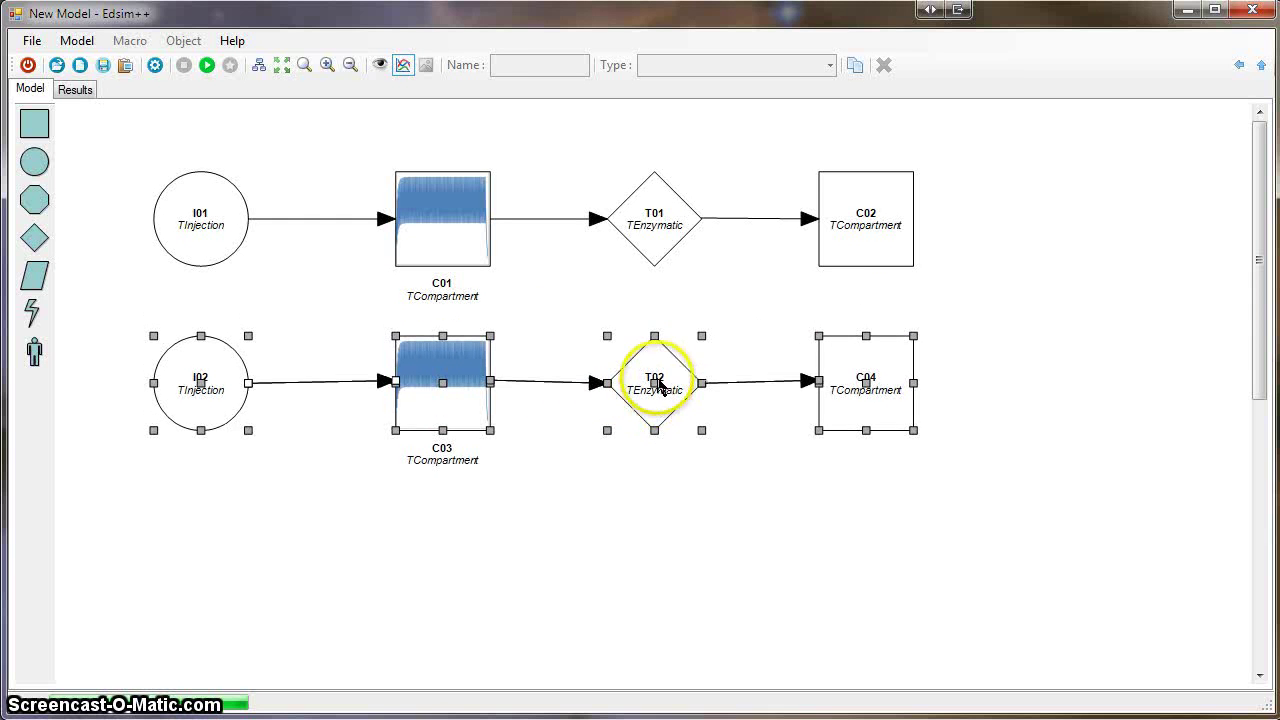
pyautogui.click(855, 66)
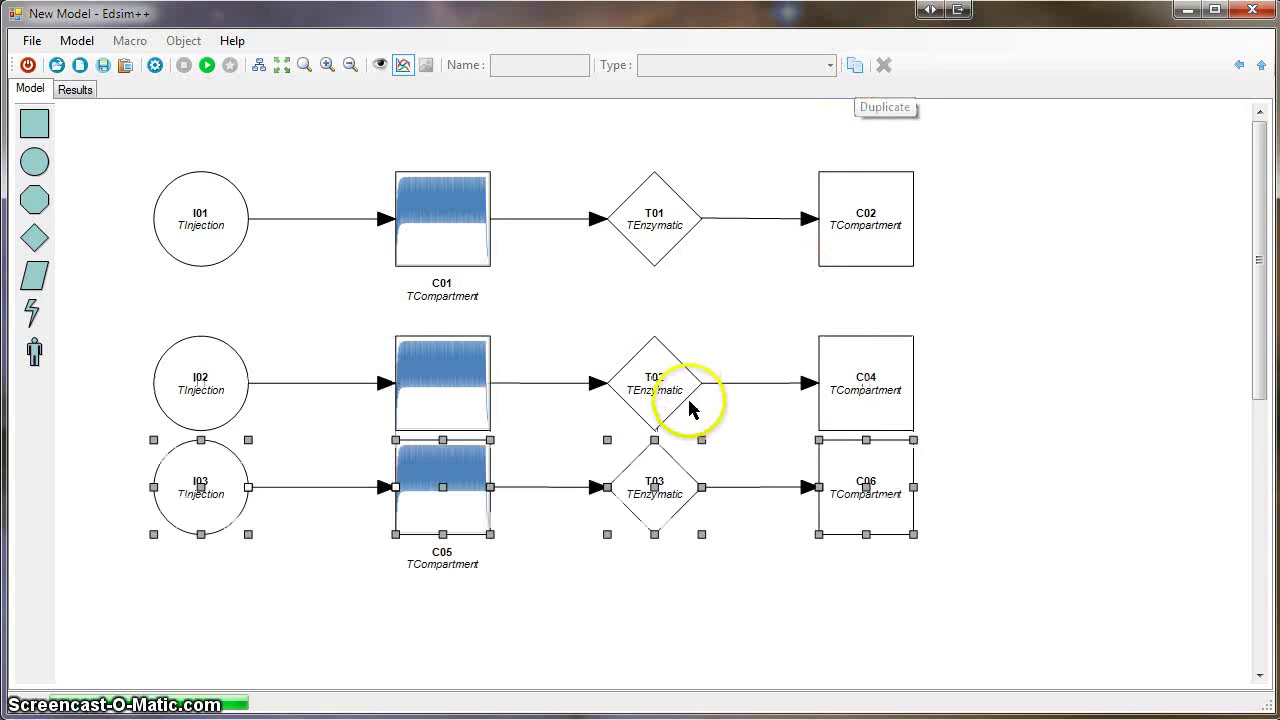
pyautogui.moveTo(658, 488); pyautogui.dragTo(655, 582)
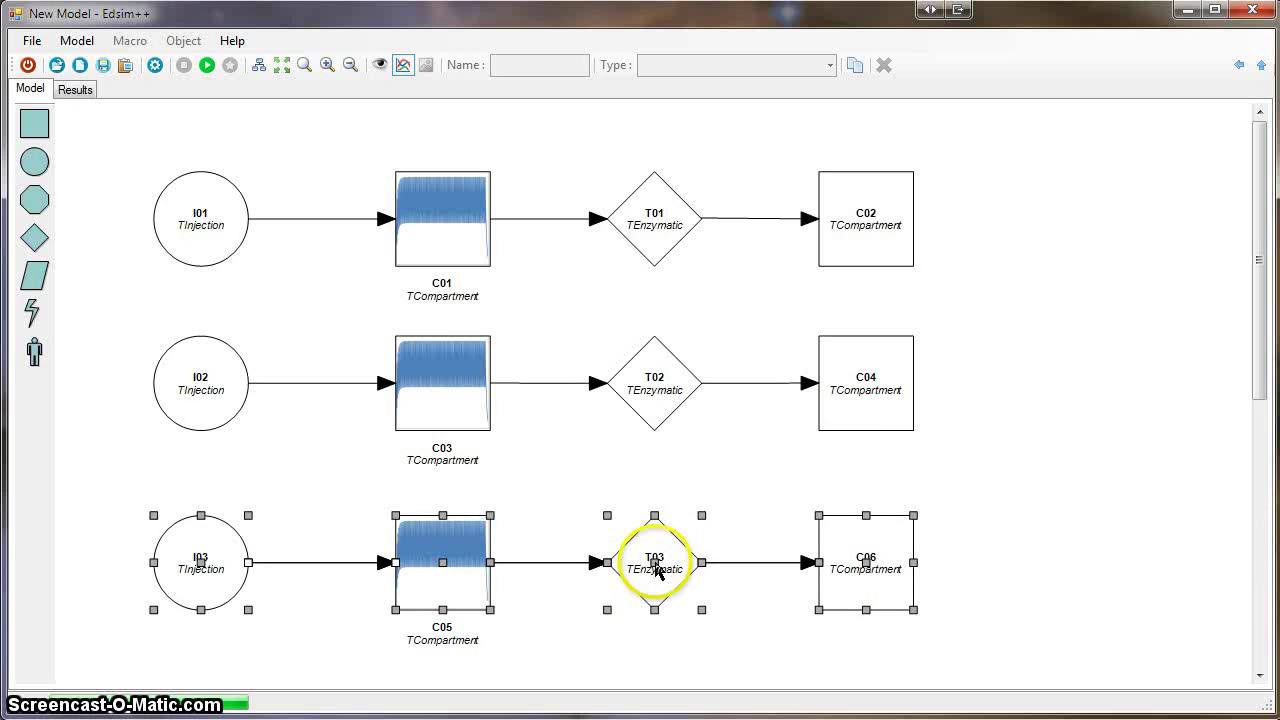
pyautogui.click(1026, 404)
# Check the variable observation settings of compartment C04 and select C06 in the third row.
pyautogui.doubleClick(850, 396)
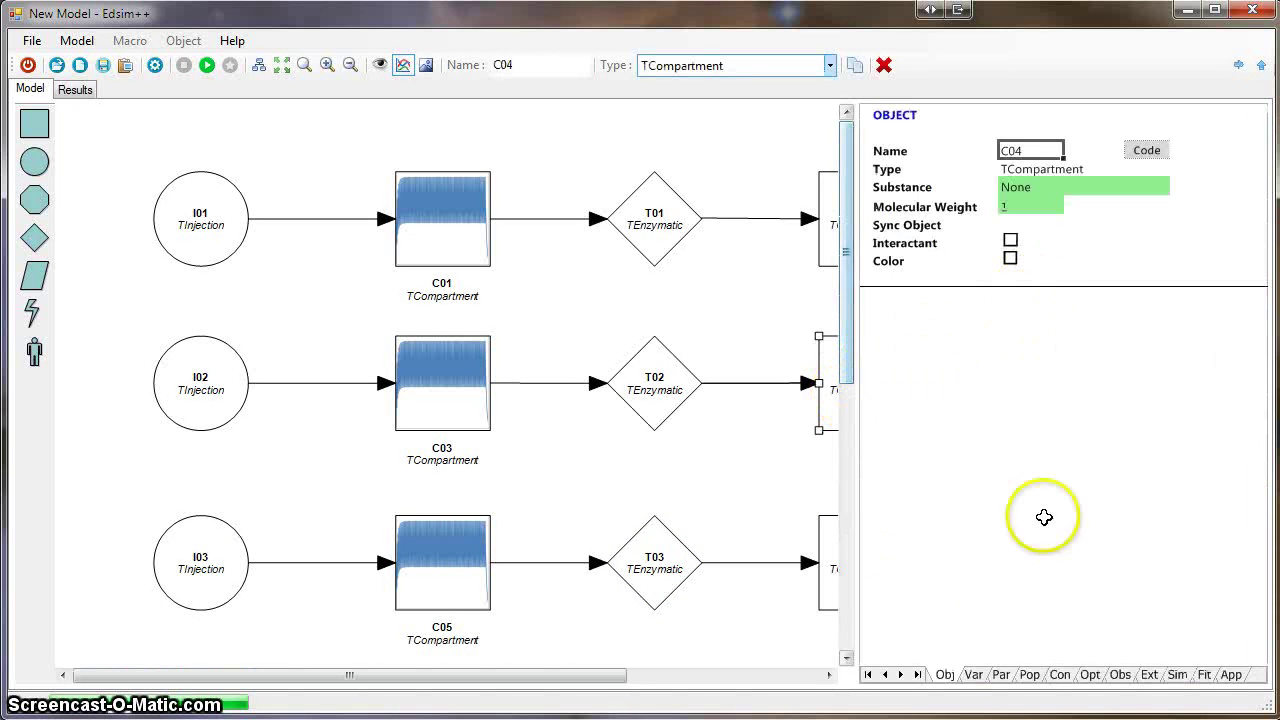
pyautogui.click(972, 675)
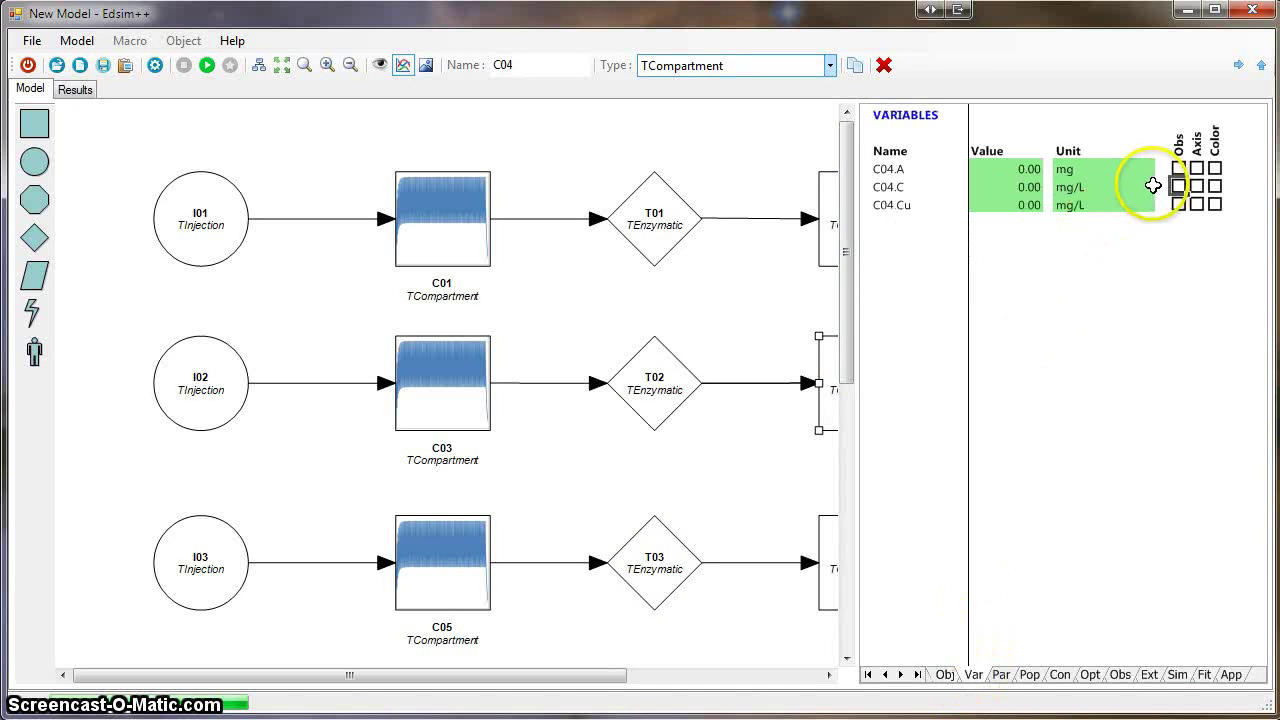
pyautogui.click(836, 563)
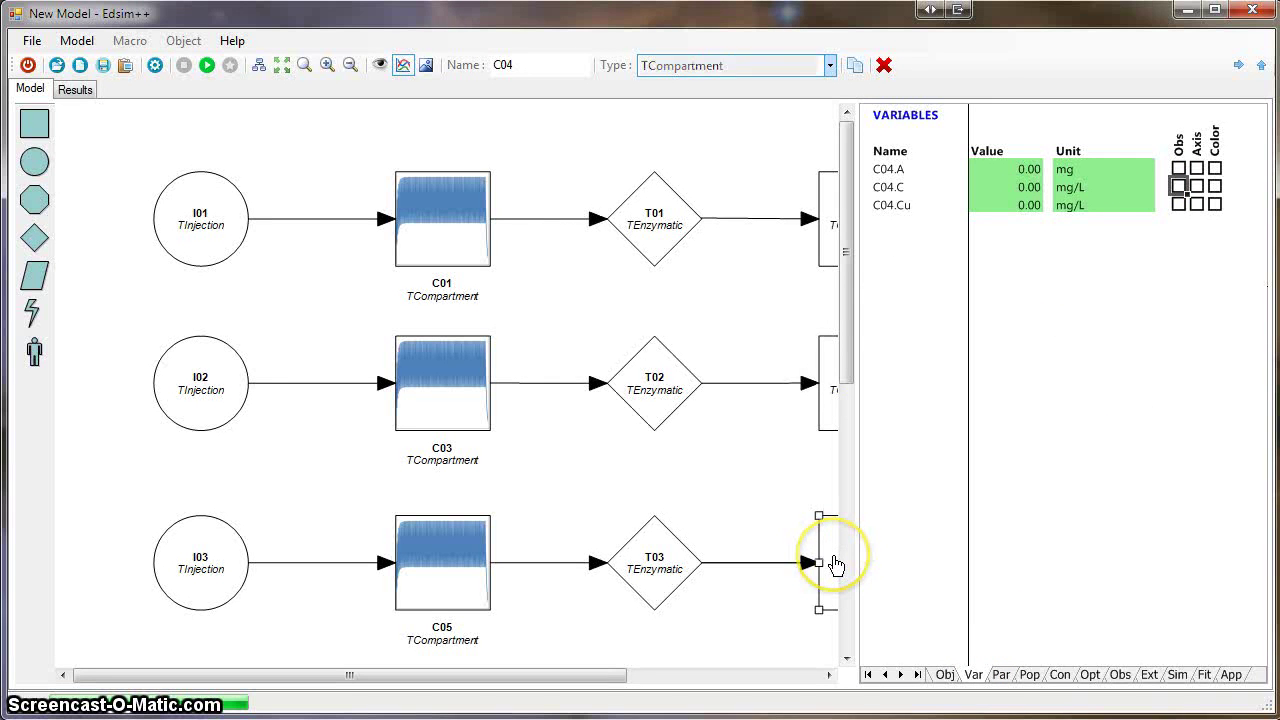
pyautogui.click(716, 484)
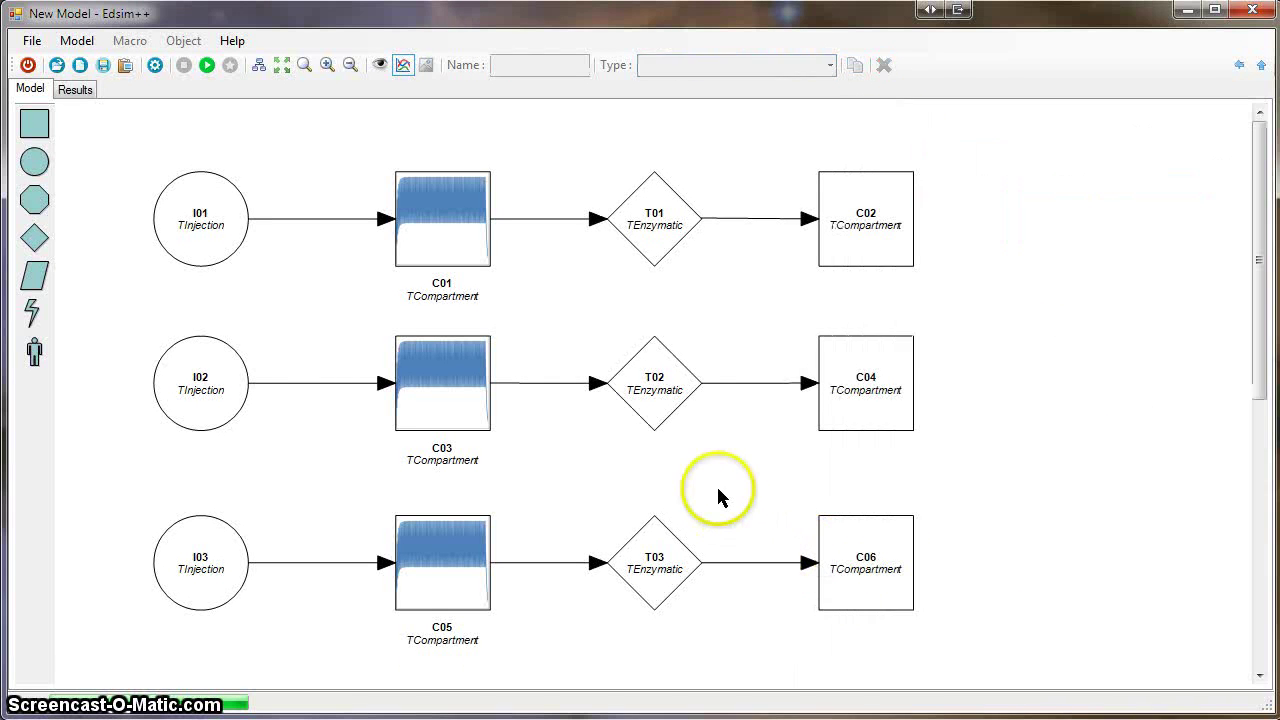
# Set the dose to 0.5 mg for injection I02 and to 1.1 mg for injection I03.
pyautogui.click(225, 398)
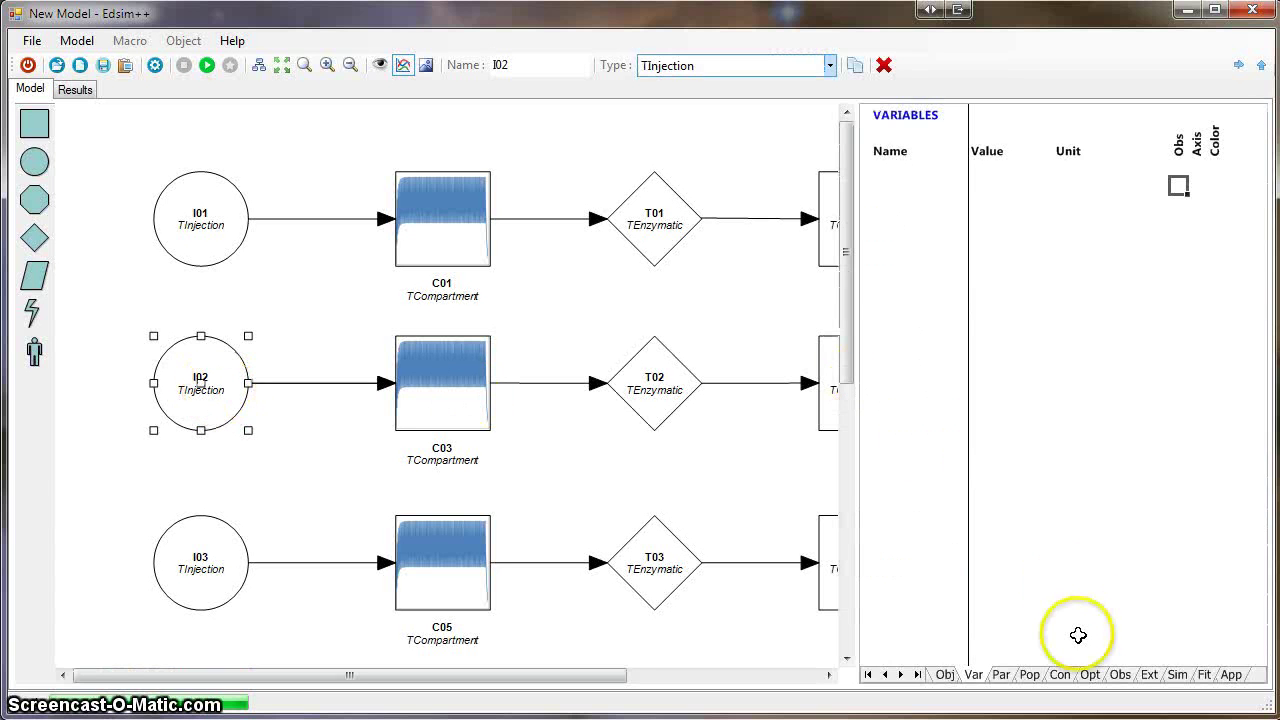
pyautogui.click(944, 675)
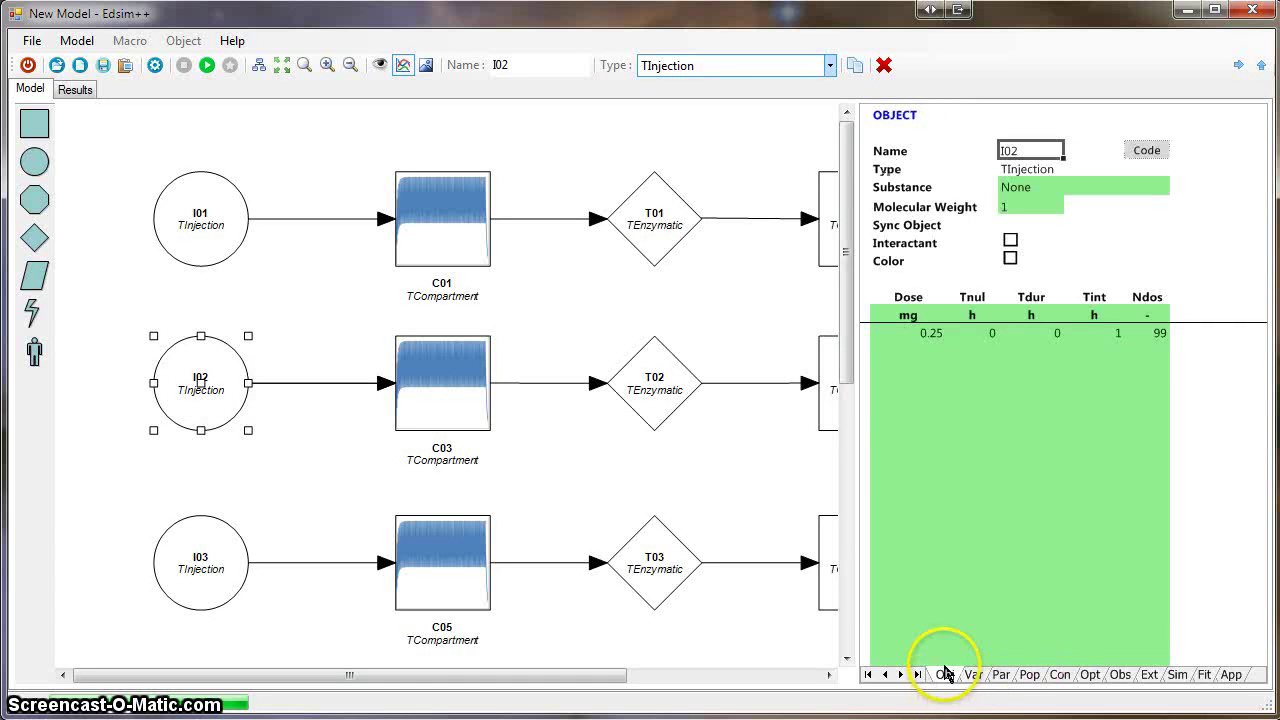
pyautogui.click(924, 330)
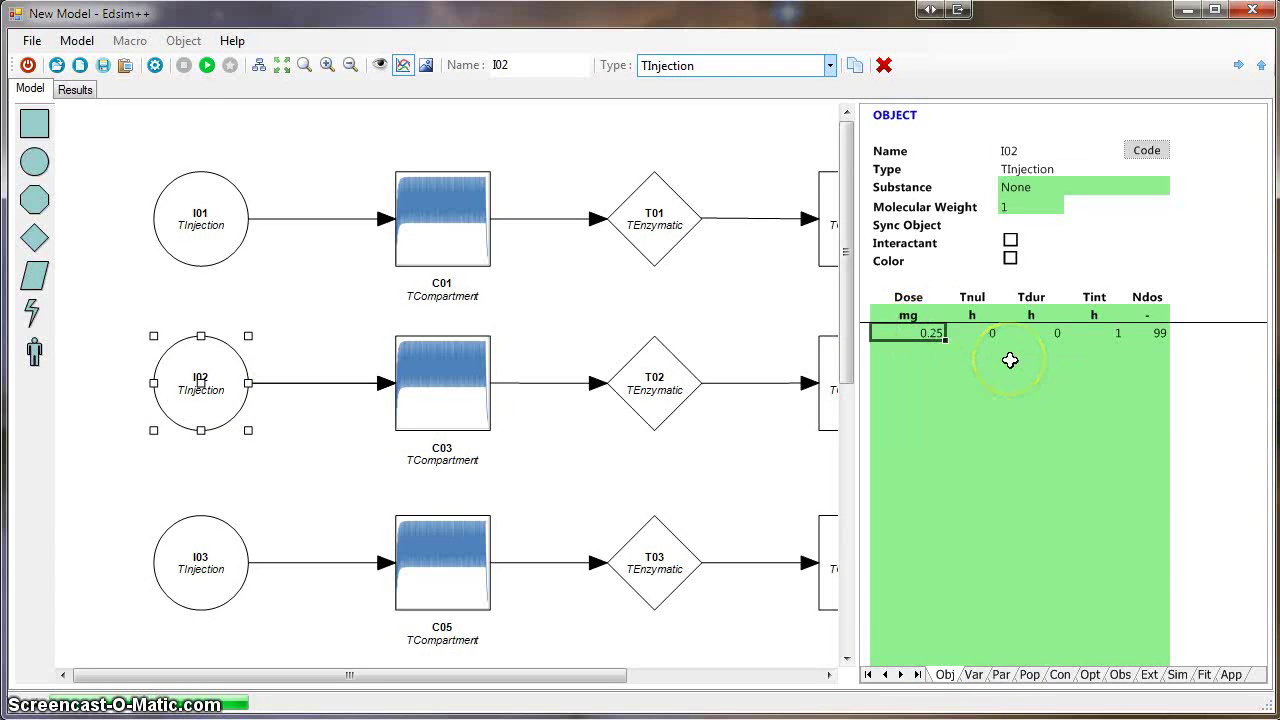
pyautogui.write('0.')
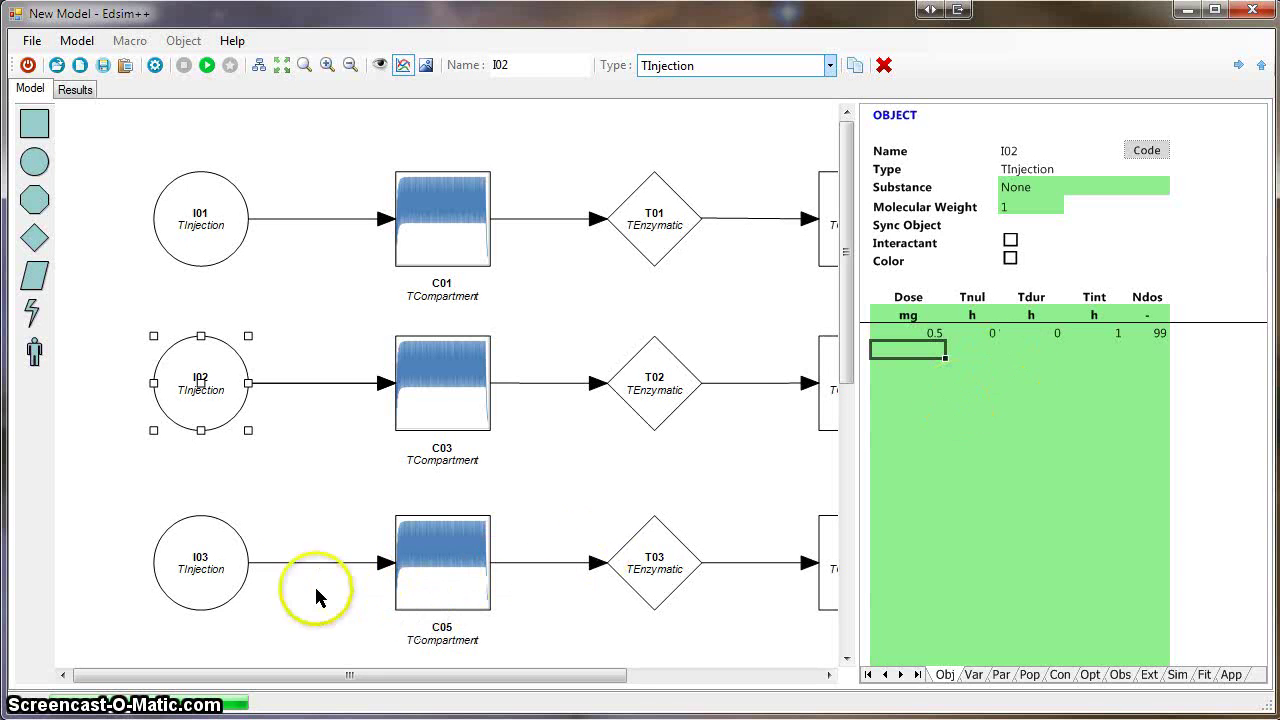
pyautogui.click(228, 585)
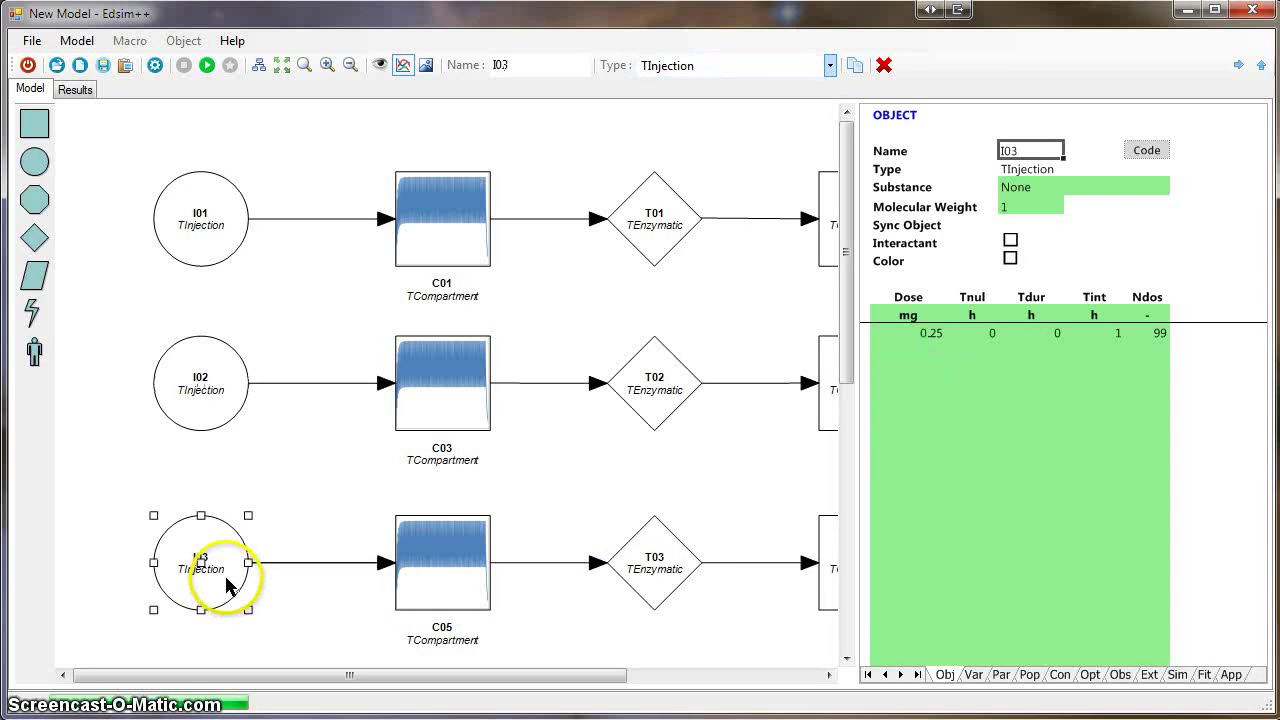
pyautogui.click(934, 330)
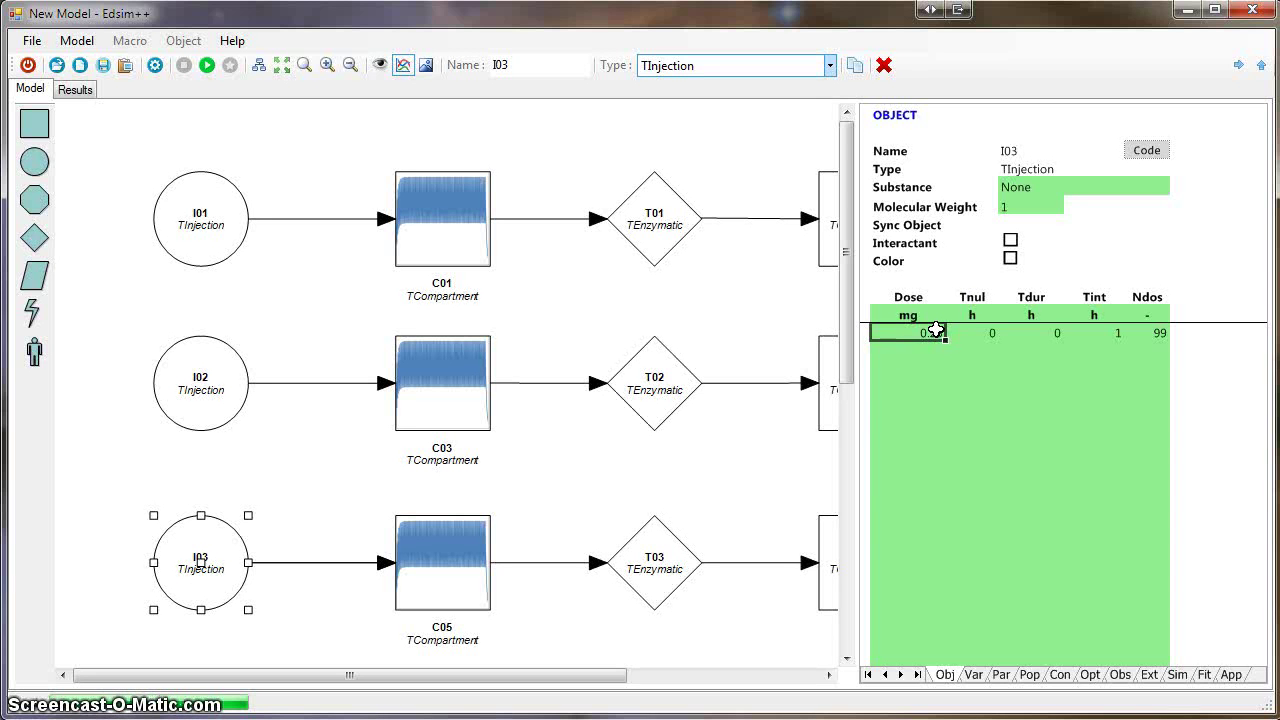
pyautogui.press('BackSpace')
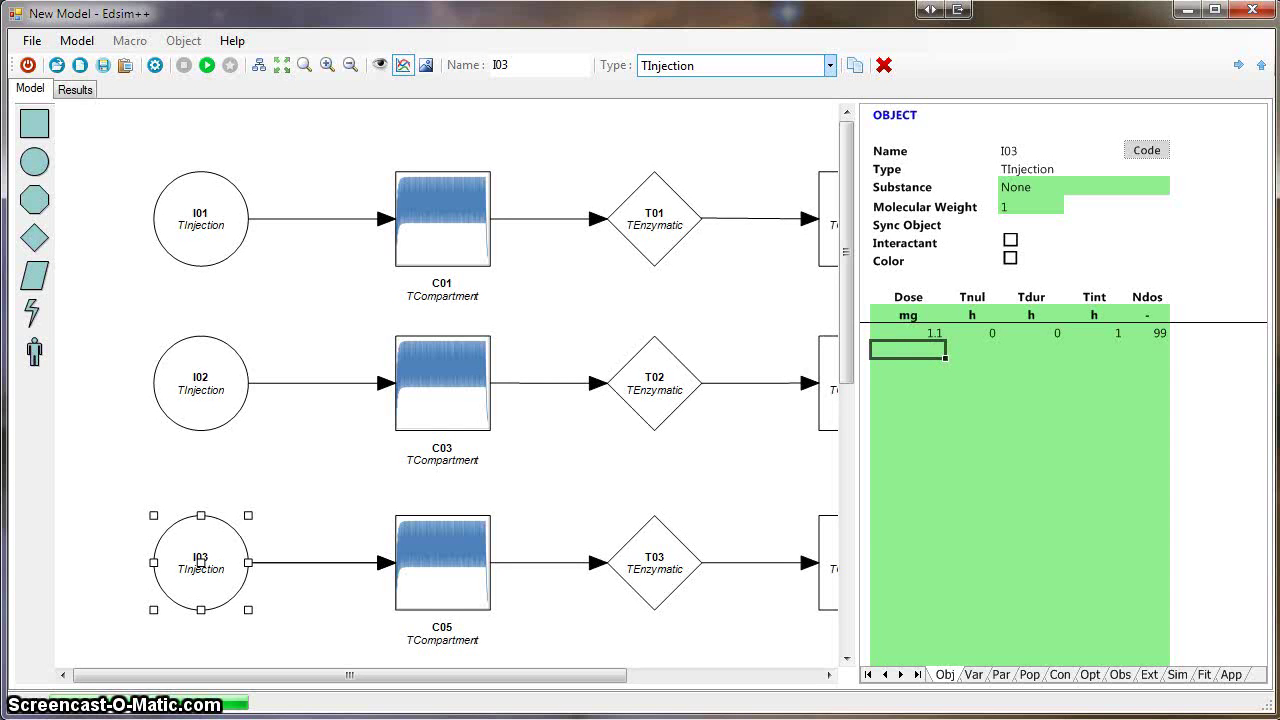
# Check the Km and Vmax parameters of T03 and simulate the model with all three chains.
pyautogui.click(656, 555)
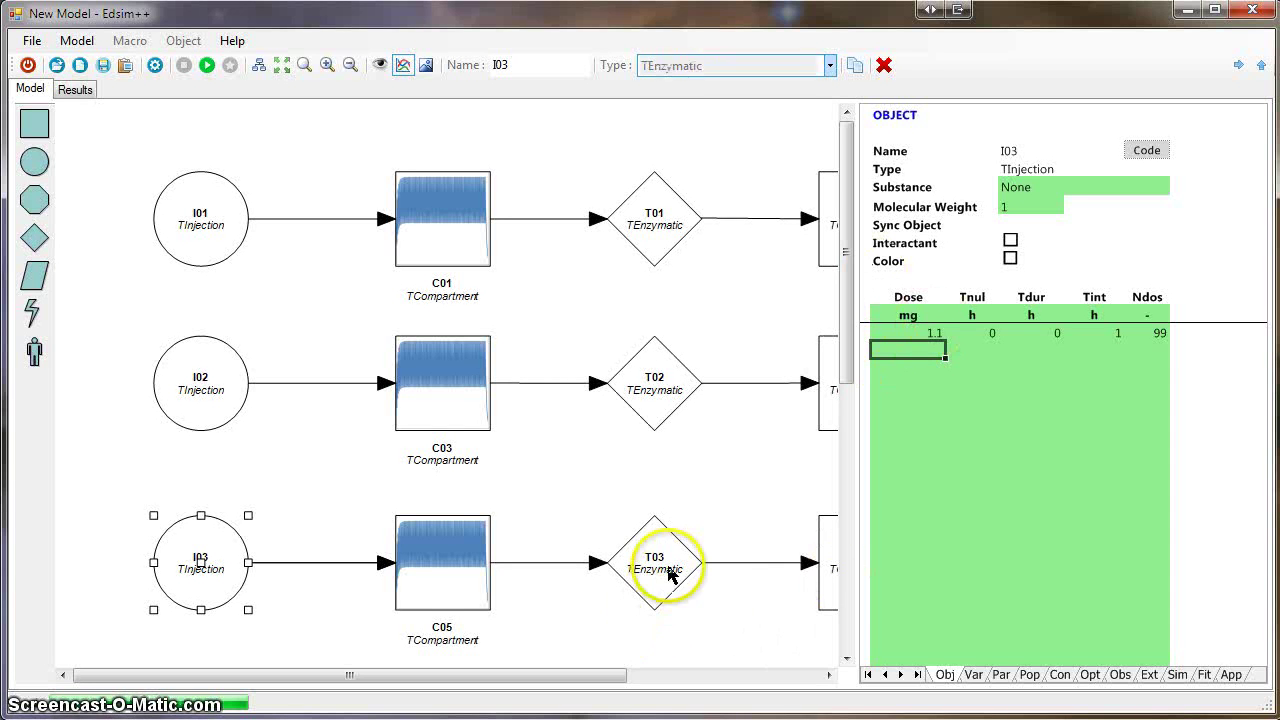
pyautogui.click(1000, 674)
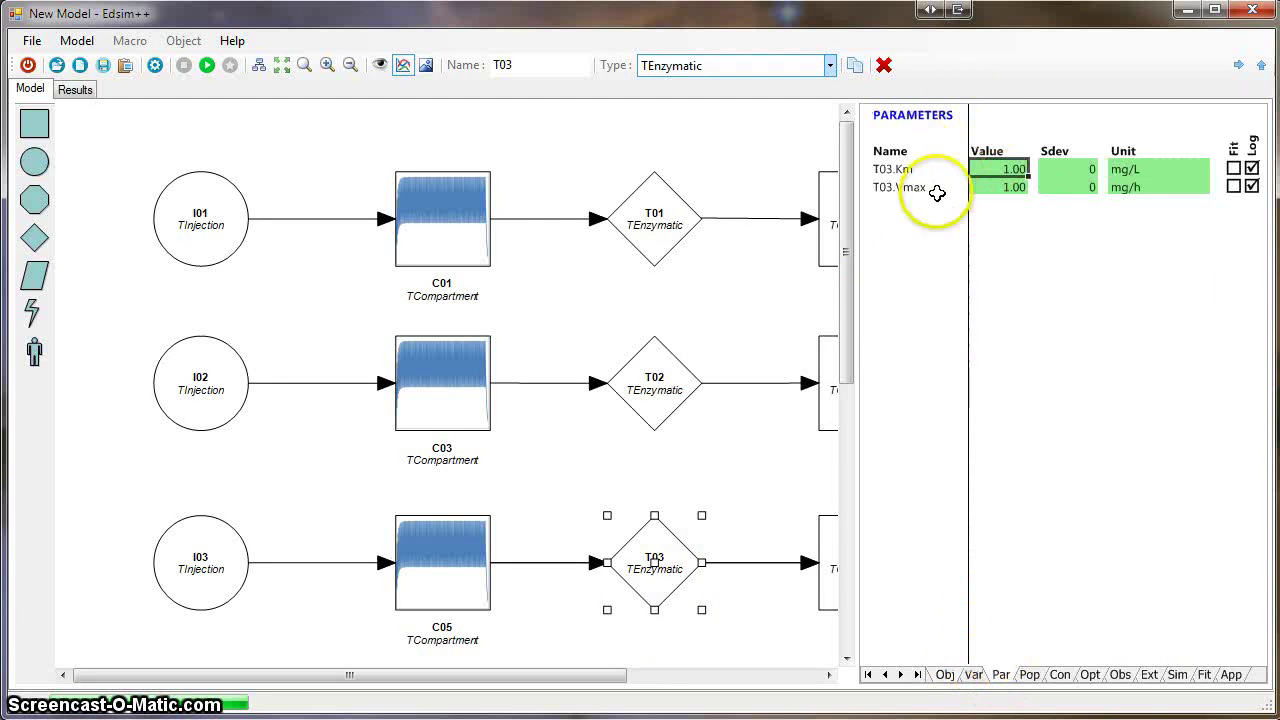
pyautogui.click(670, 145)
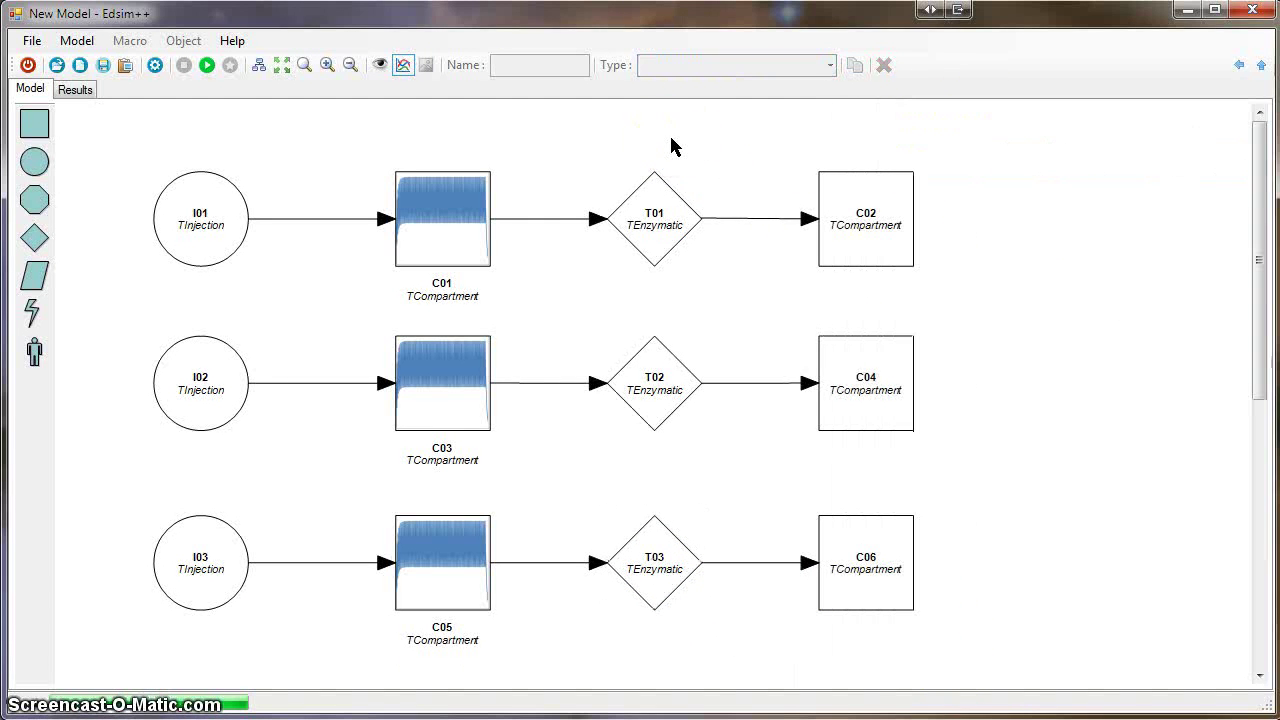
pyautogui.click(210, 67)
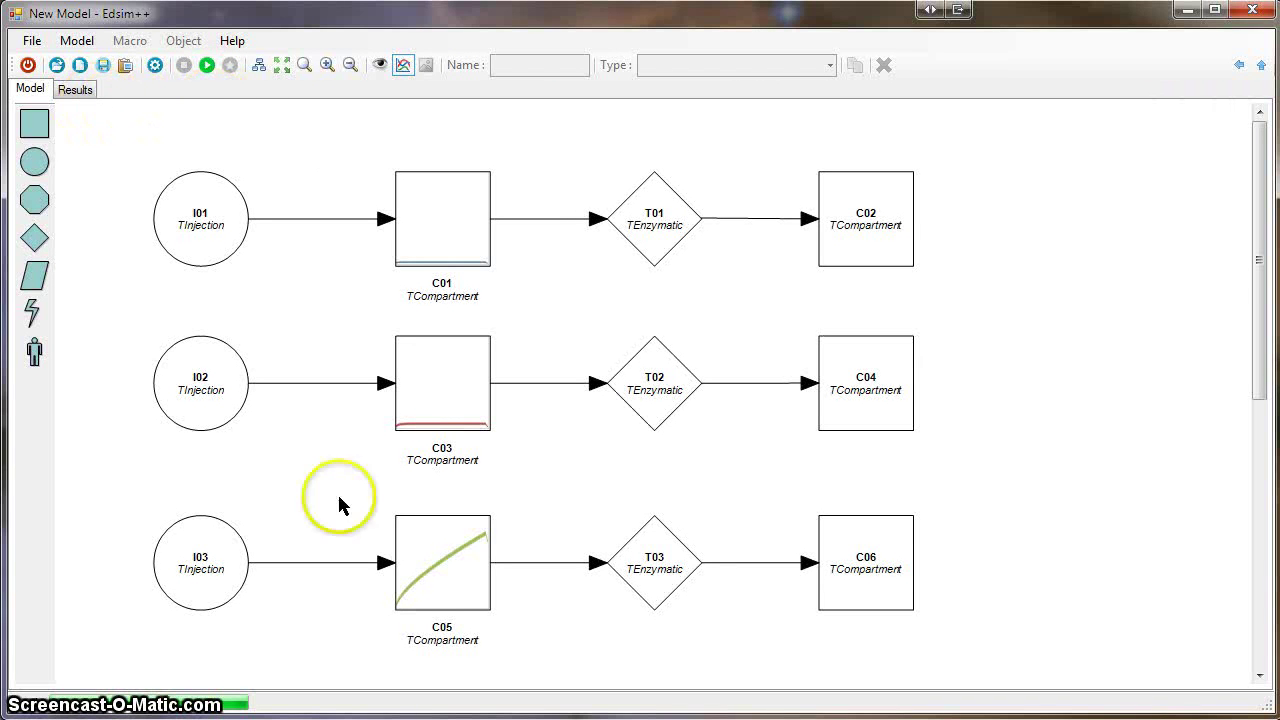
# Turn off the observation of variable C05.C in compartment C05 and simulate the model again.
pyautogui.click(452, 598)
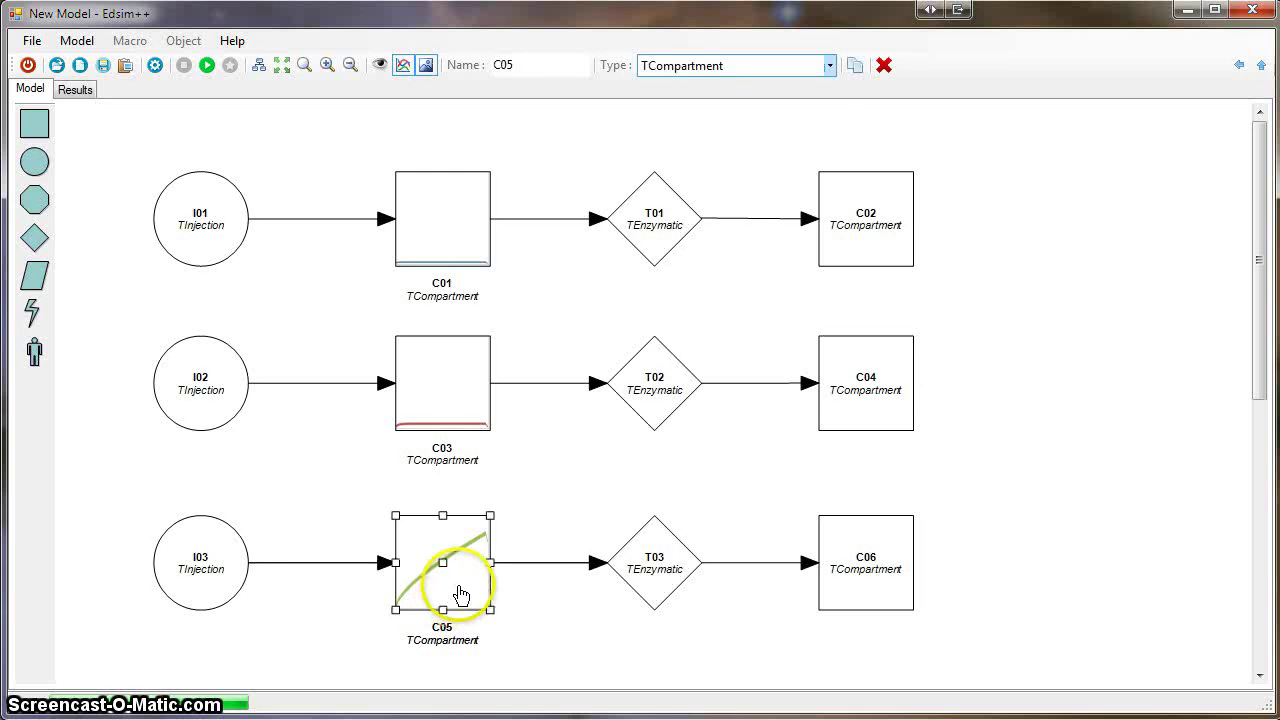
pyautogui.doubleClick(468, 590)
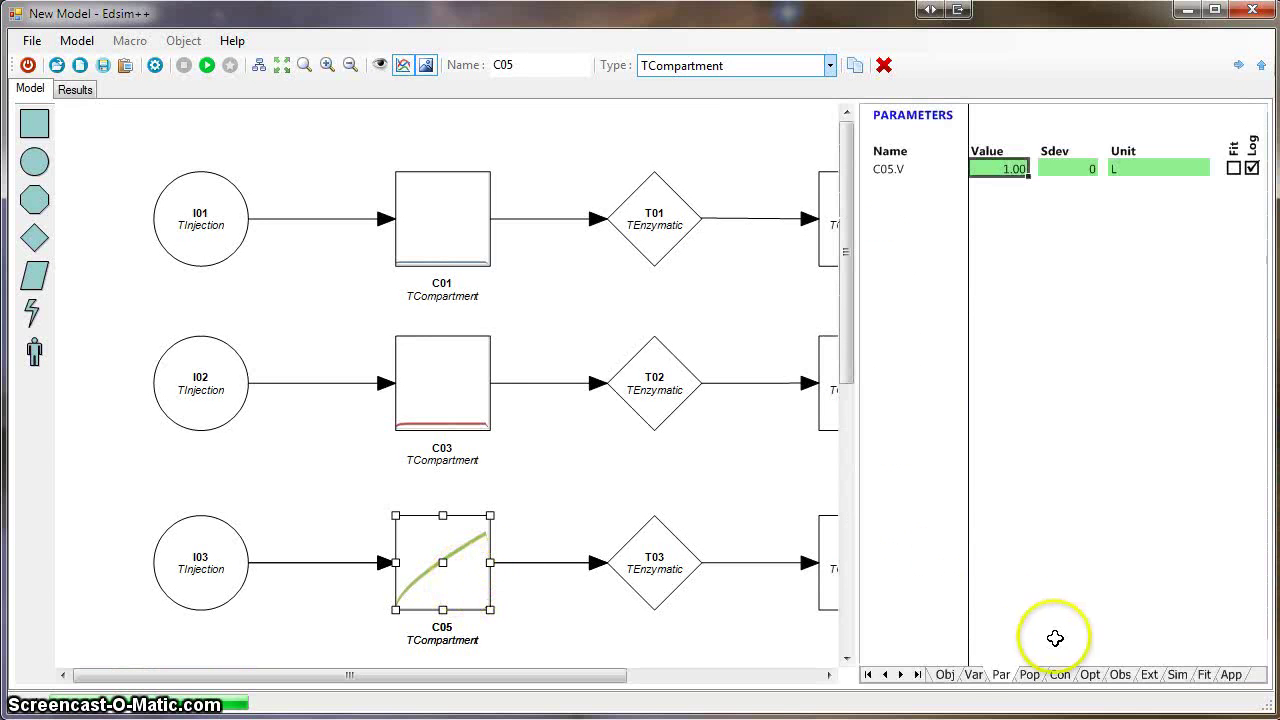
pyautogui.click(975, 674)
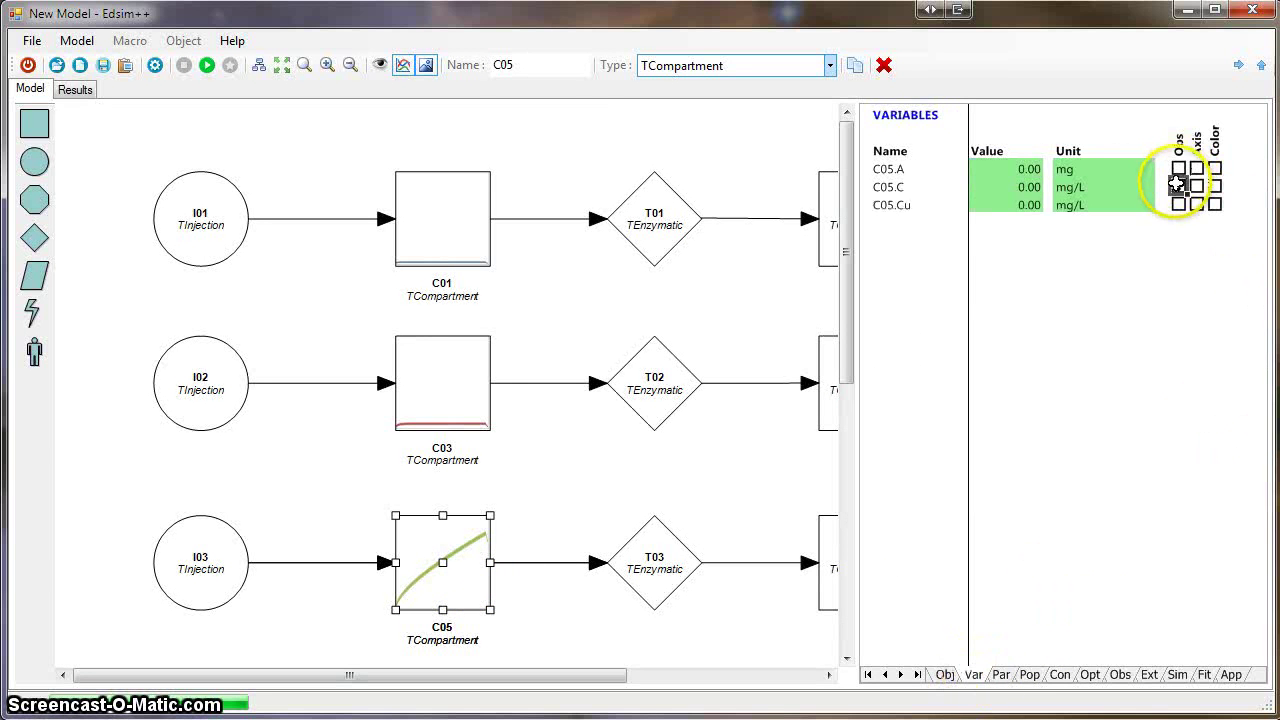
pyautogui.click(584, 458)
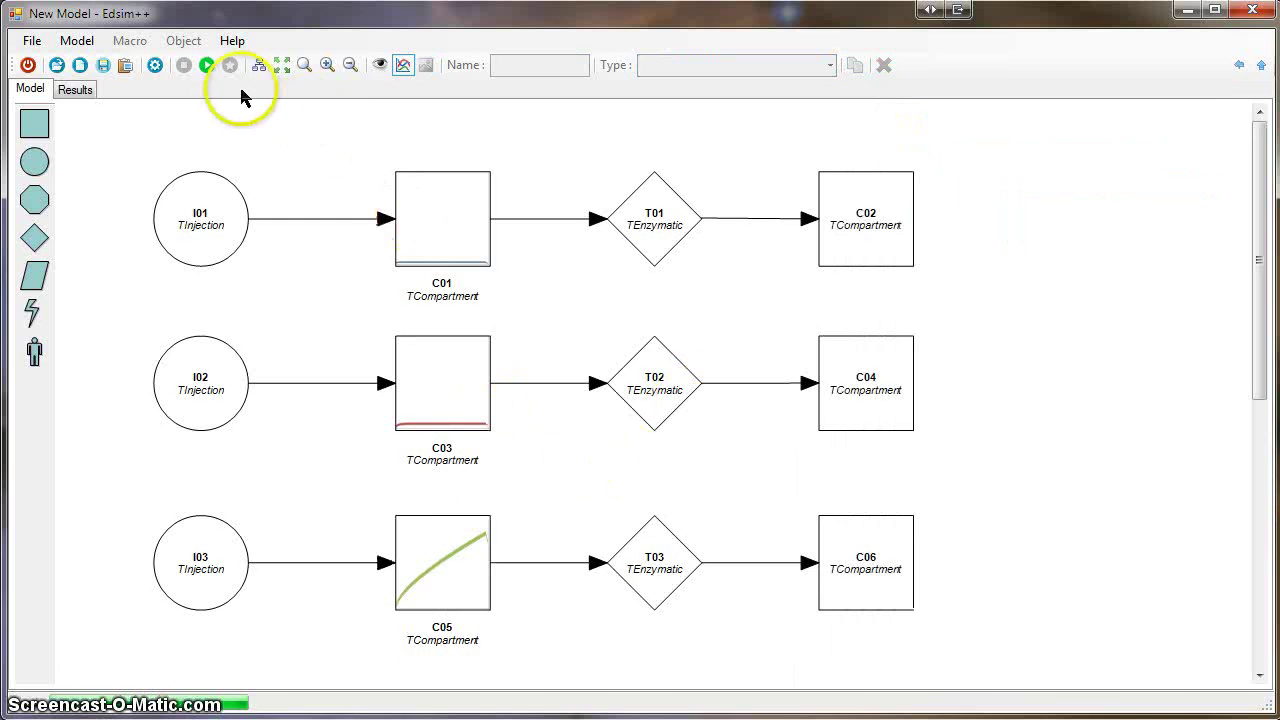
pyautogui.click(206, 64)
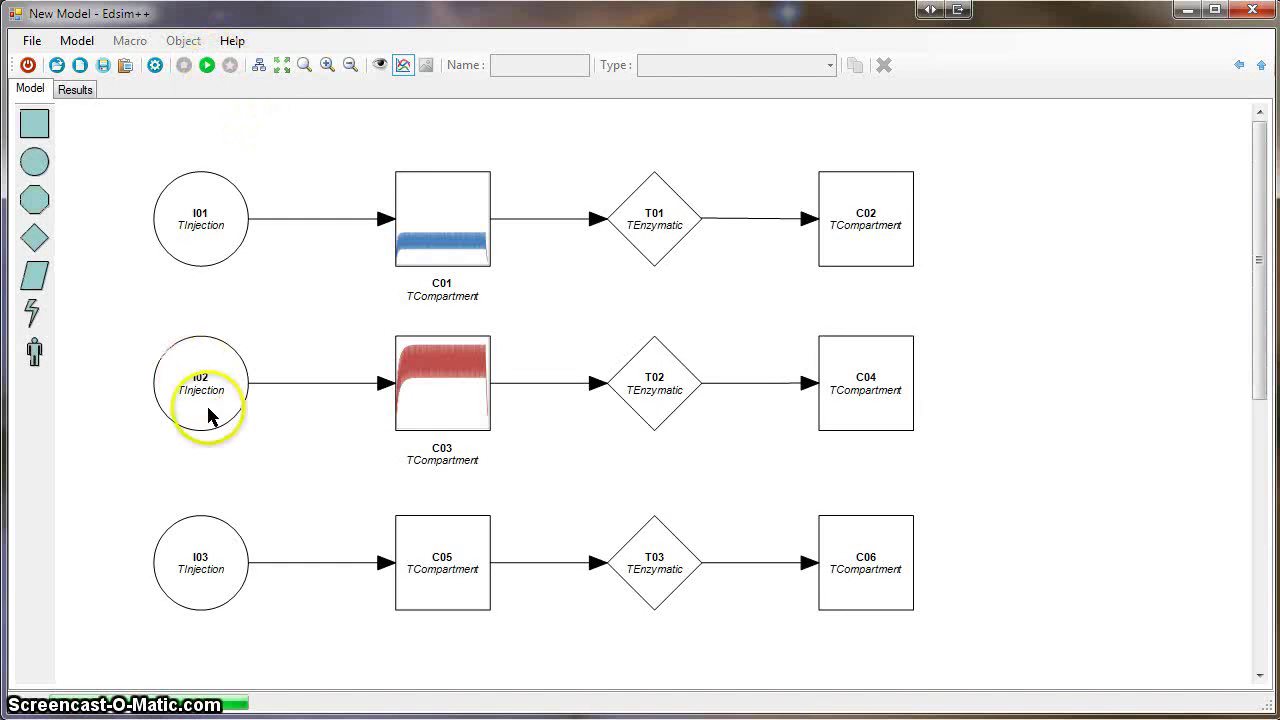
# Compare the dosing schedules of injections I01 and I02.
pyautogui.click(205, 218)
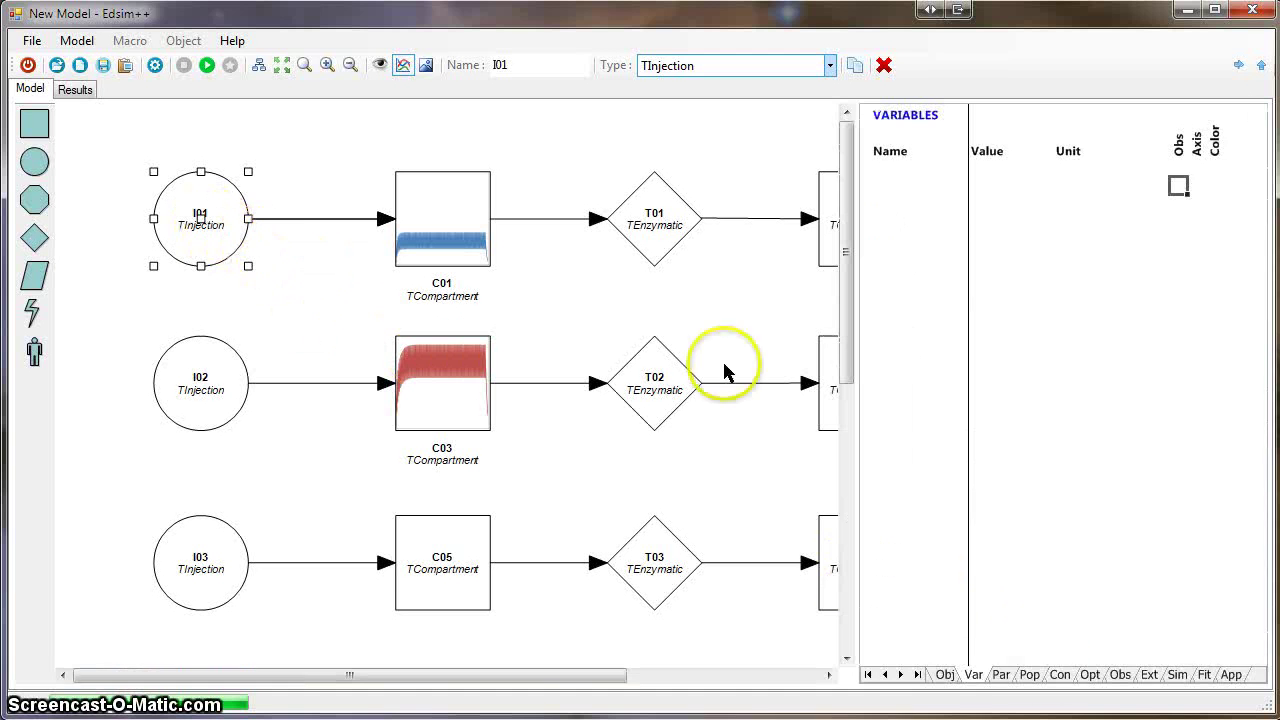
pyautogui.click(944, 675)
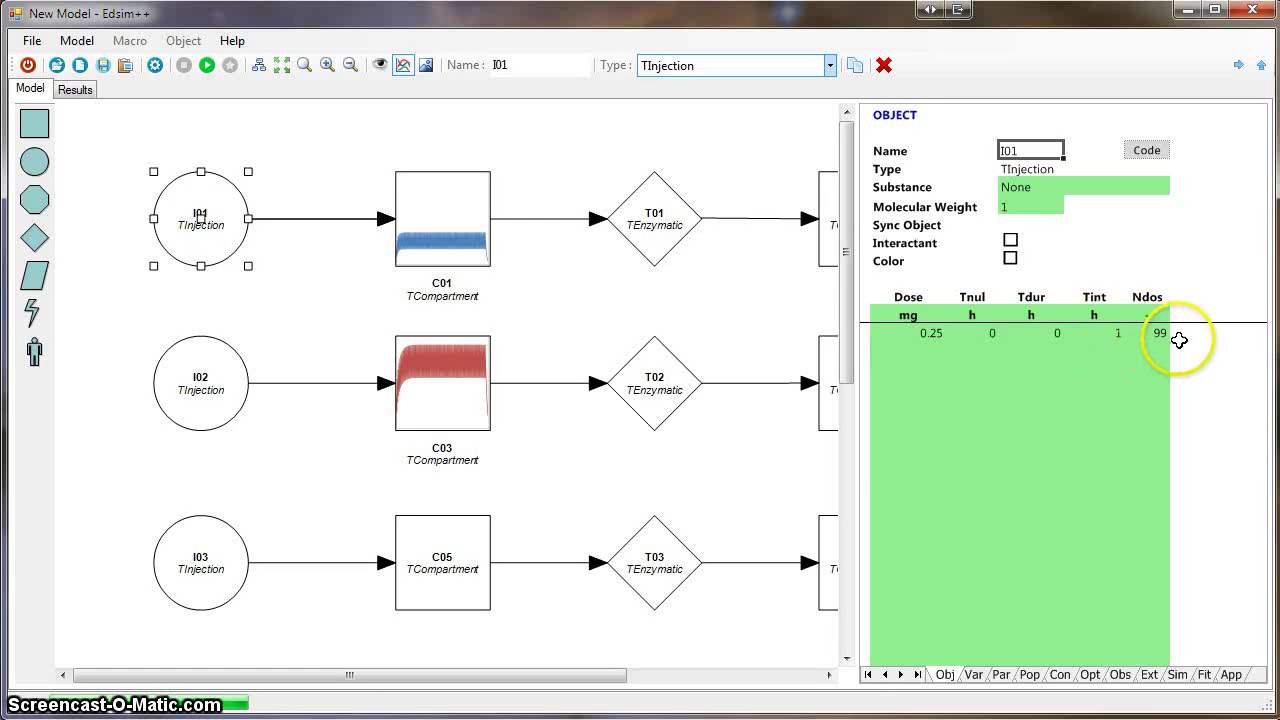
pyautogui.click(223, 401)
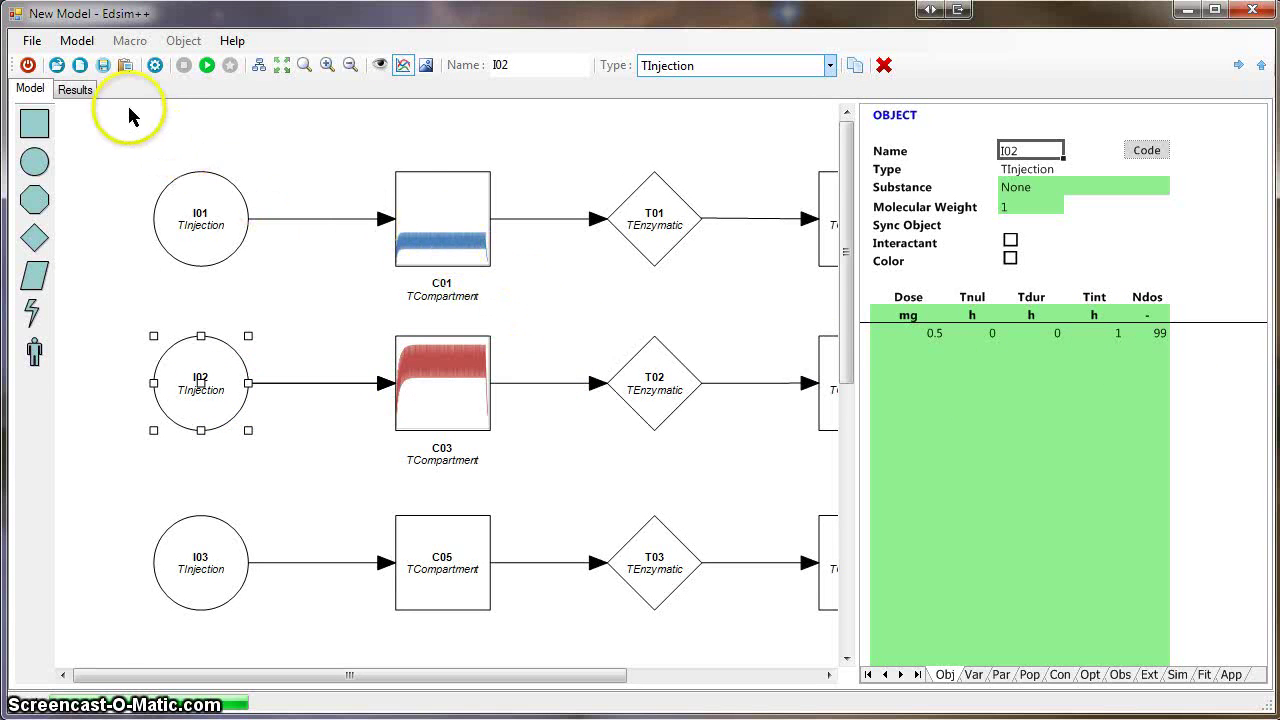
# Turn on the Y grid lines for the plot and view the results chart.
pyautogui.click(76, 89)
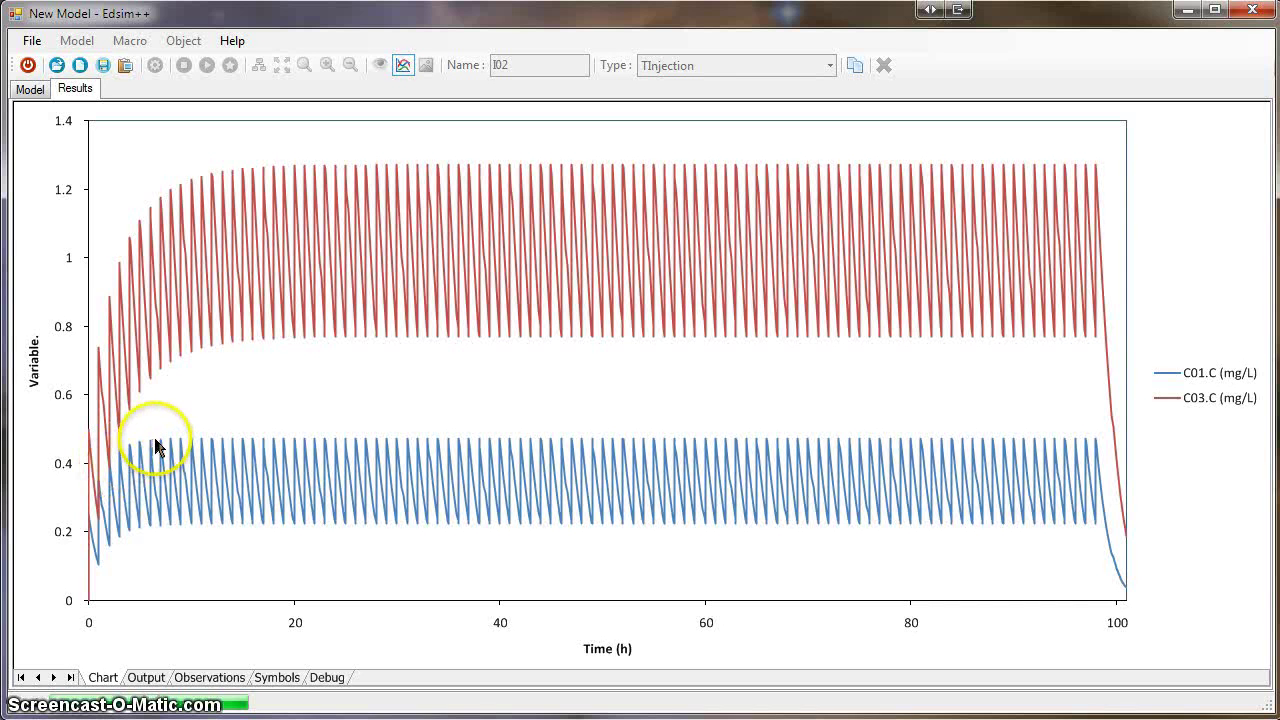
pyautogui.click(31, 90)
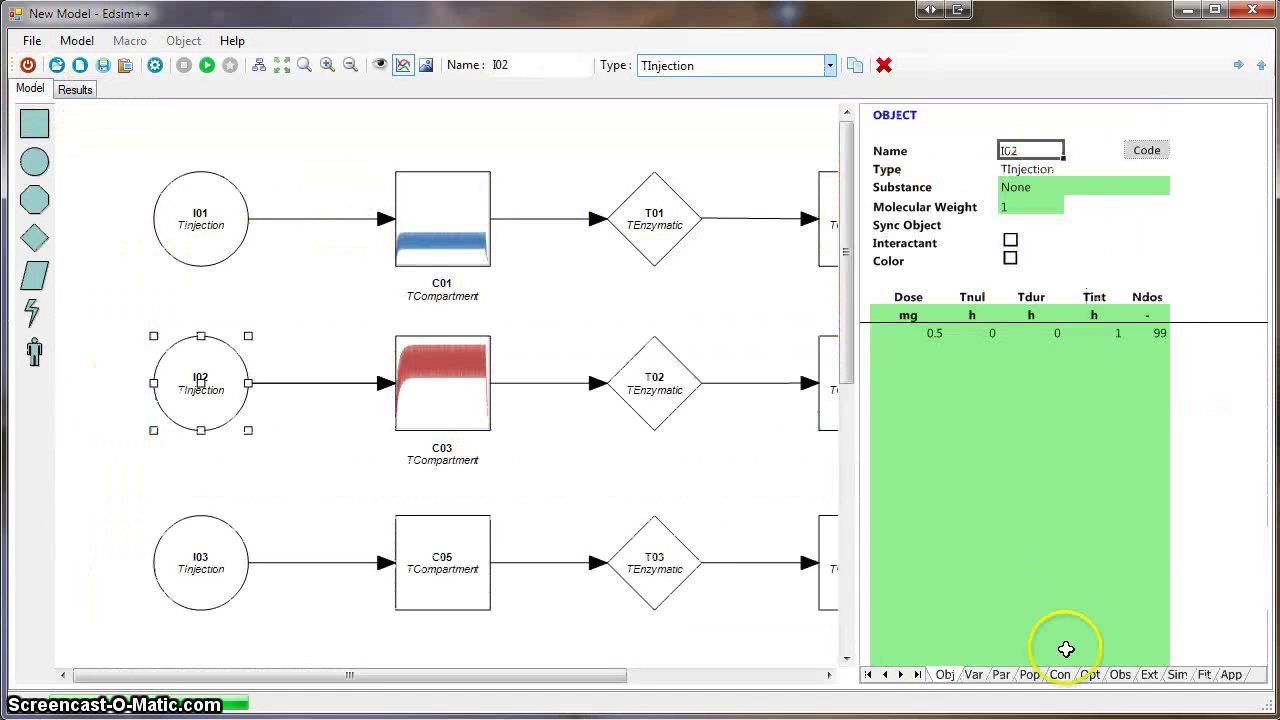
pyautogui.click(1231, 674)
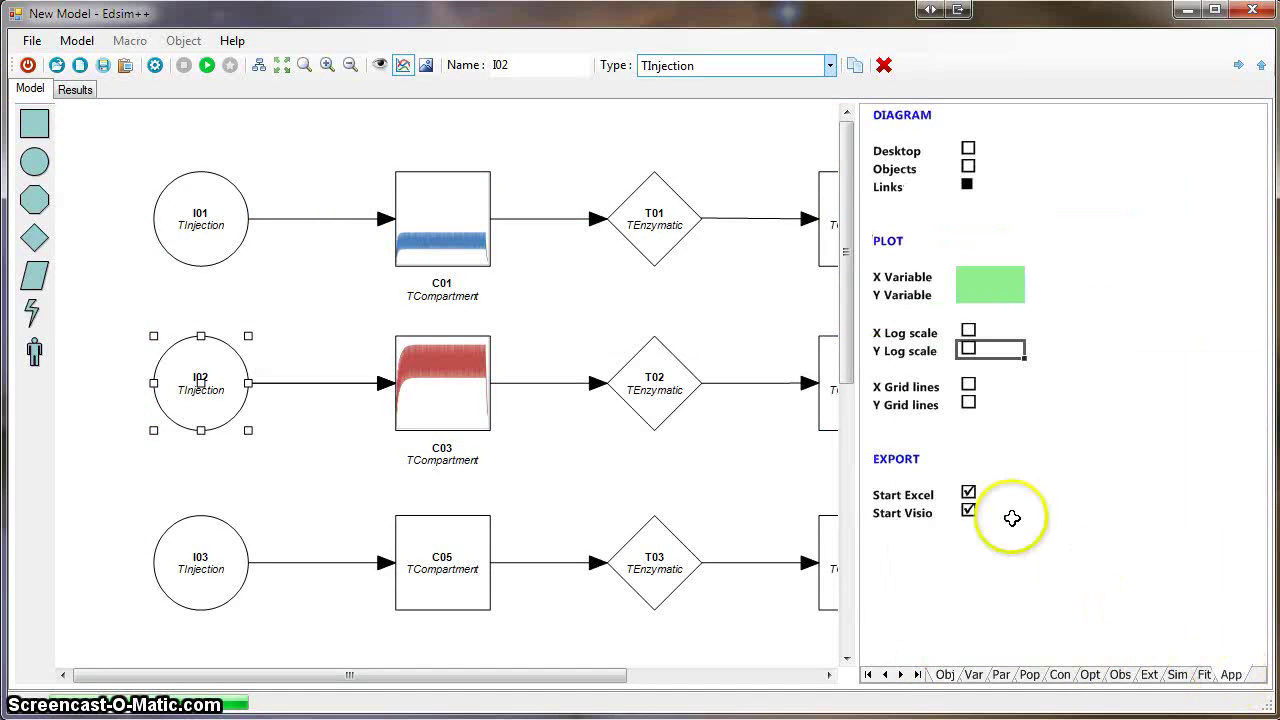
pyautogui.click(968, 402)
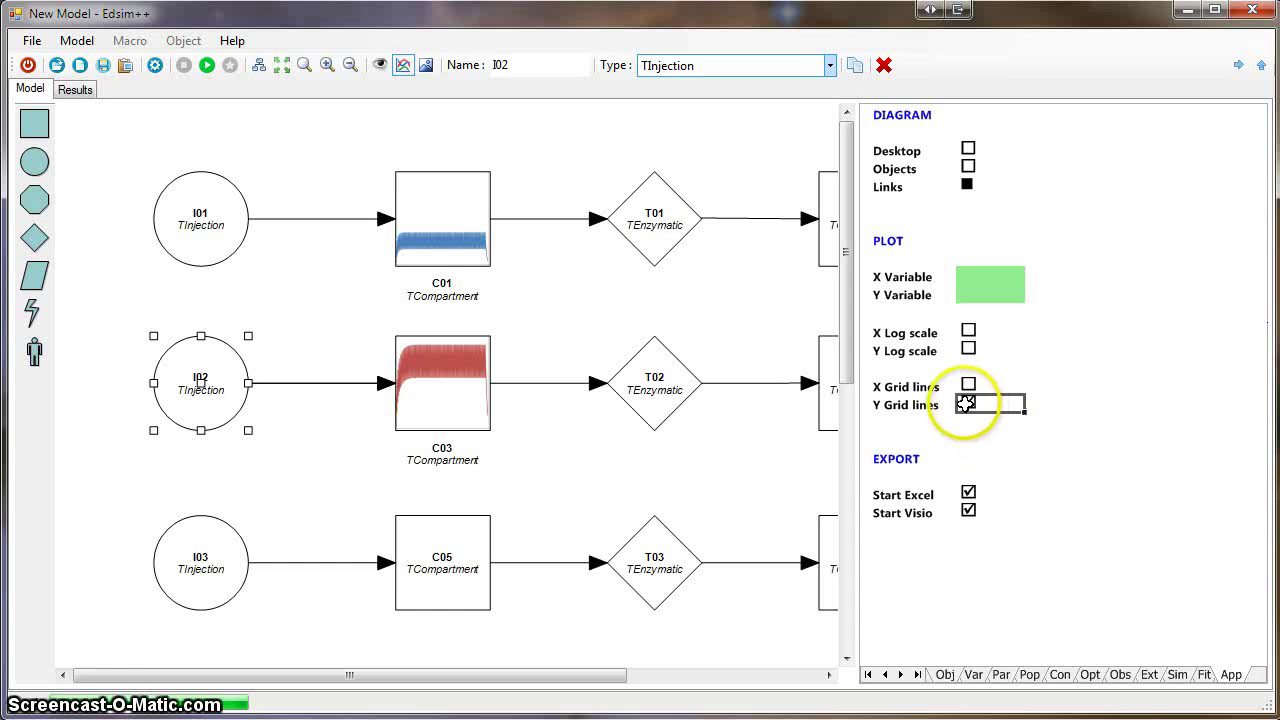
pyautogui.click(76, 92)
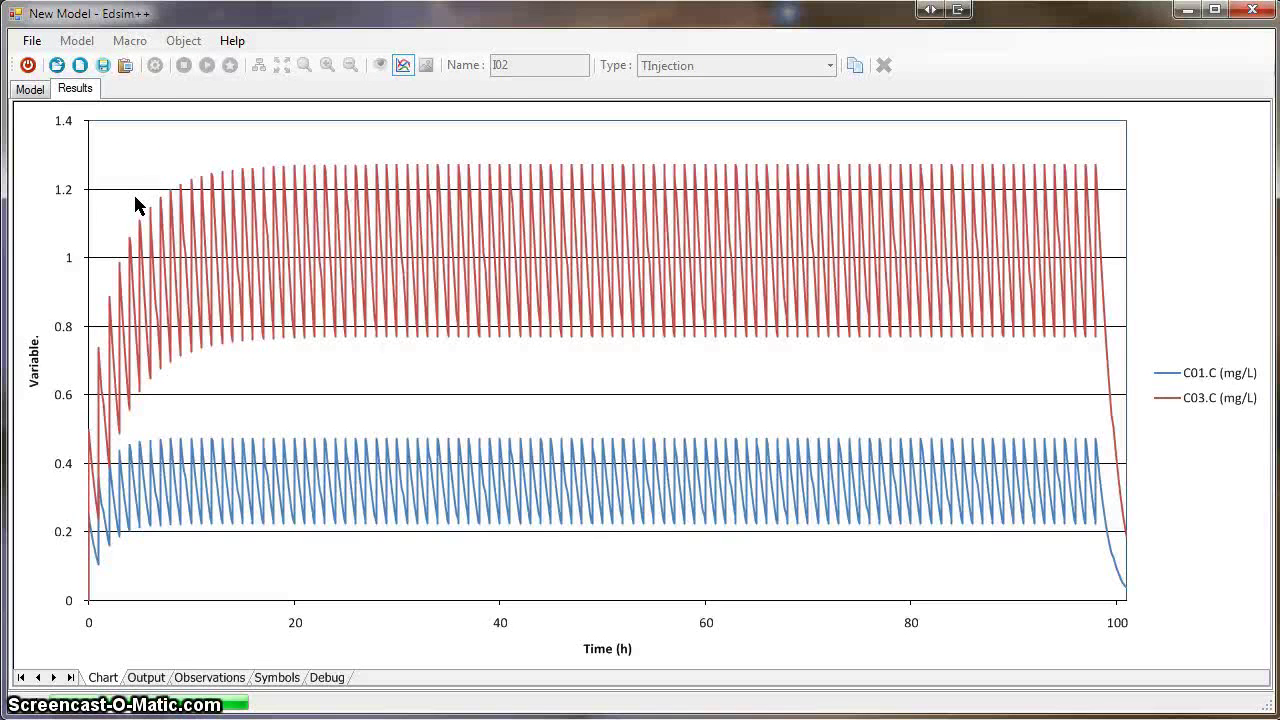
# Turn on the observation of C05.C in compartment C05, simulate the model and view the results chart.
pyautogui.click(30, 90)
pyautogui.click(443, 562)
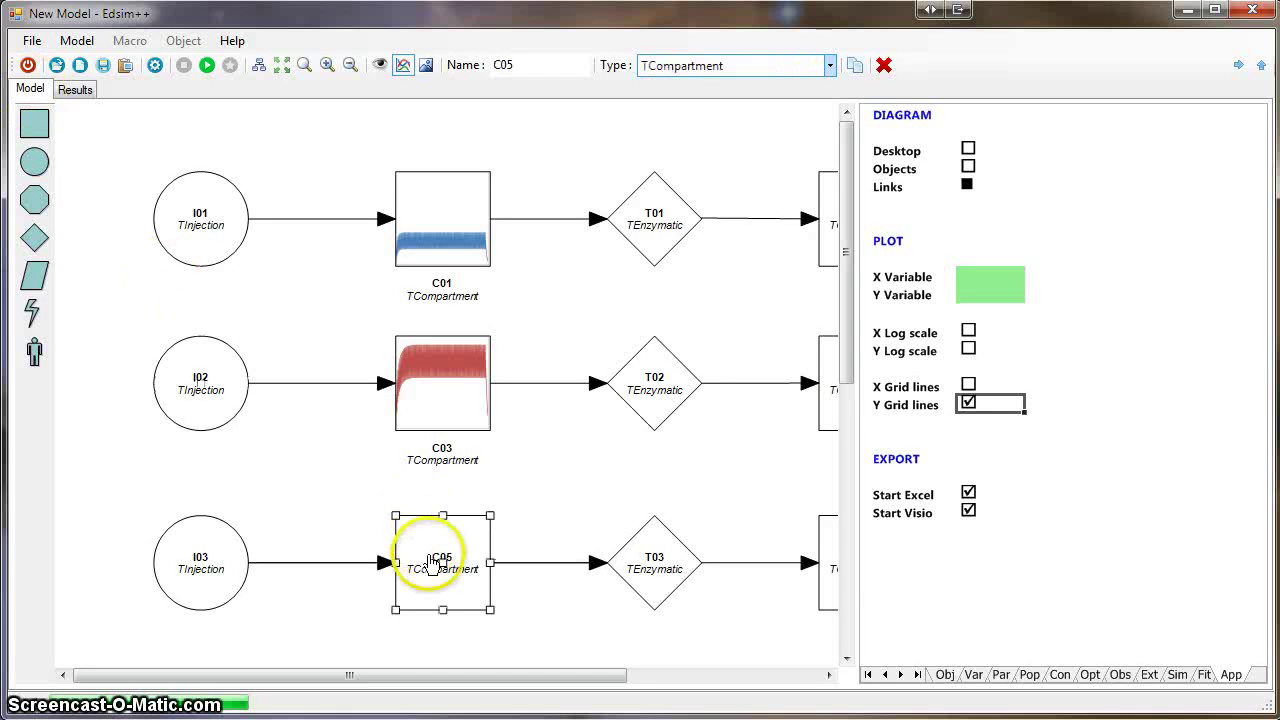
pyautogui.click(973, 675)
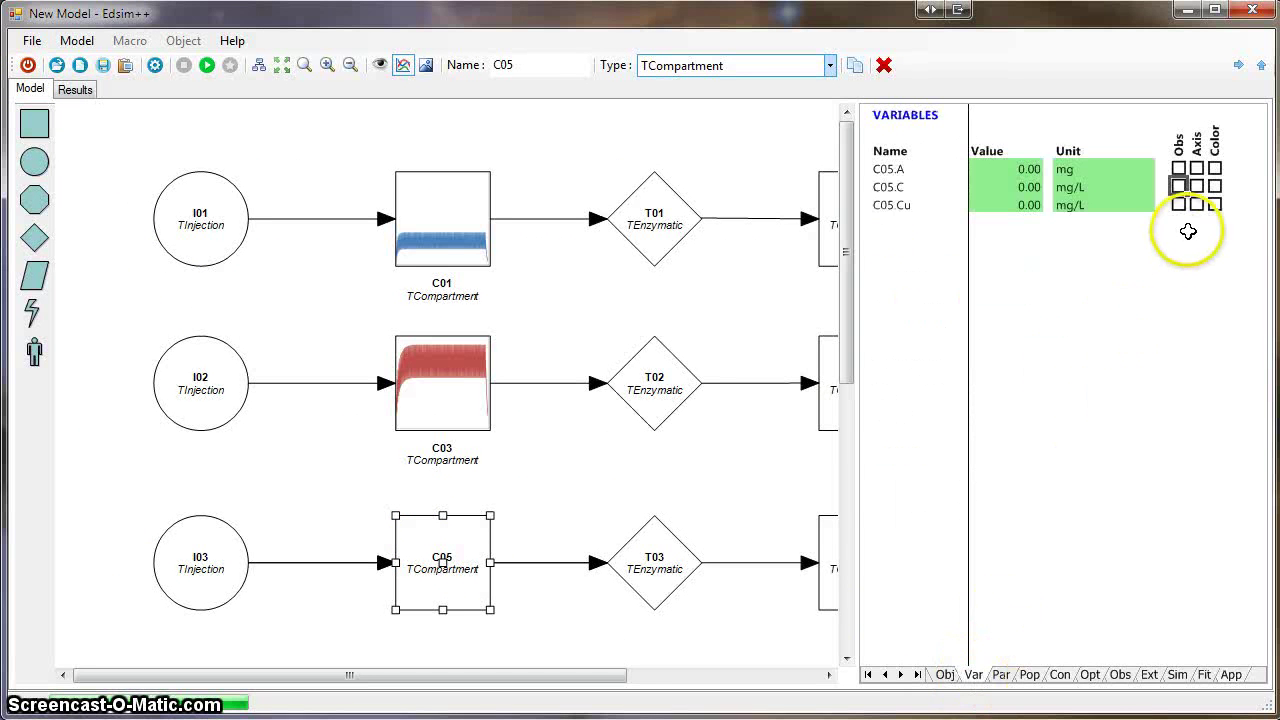
pyautogui.click(1180, 187)
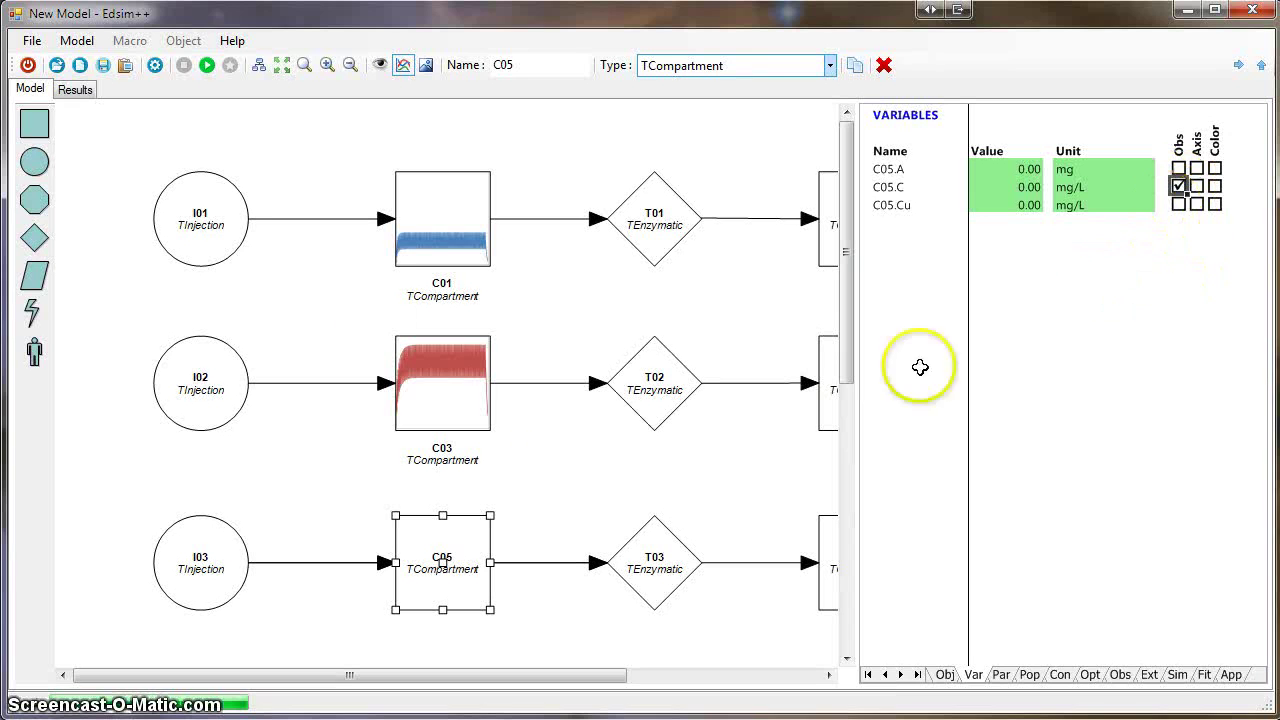
pyautogui.click(207, 65)
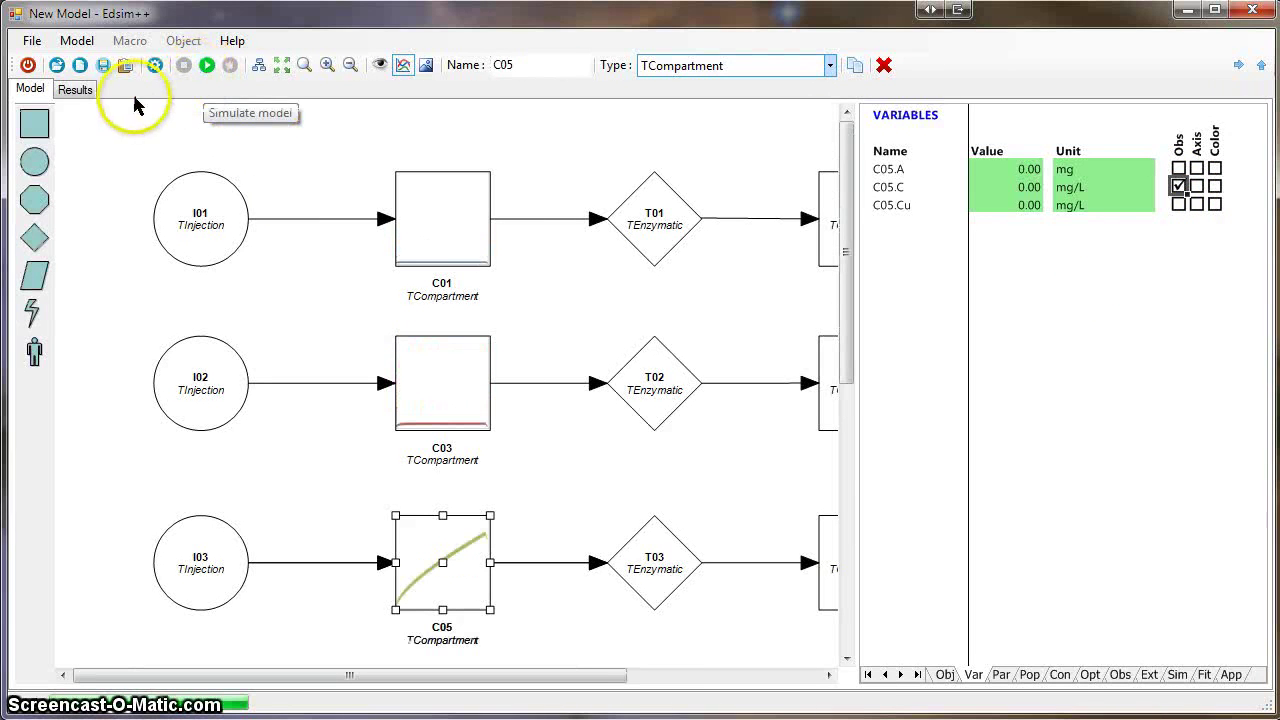
pyautogui.click(76, 89)
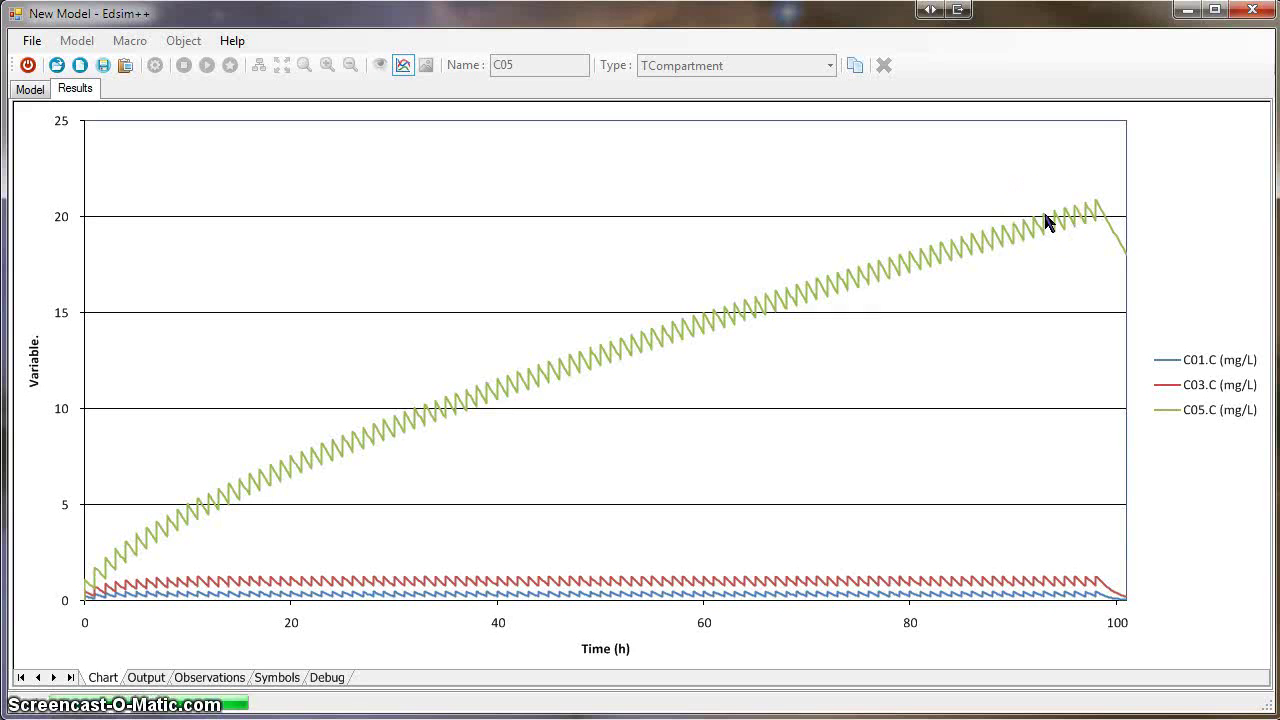
# Close the current model and start a new one with a compartment linked to a TElimination object on its right.
pyautogui.click(36, 89)
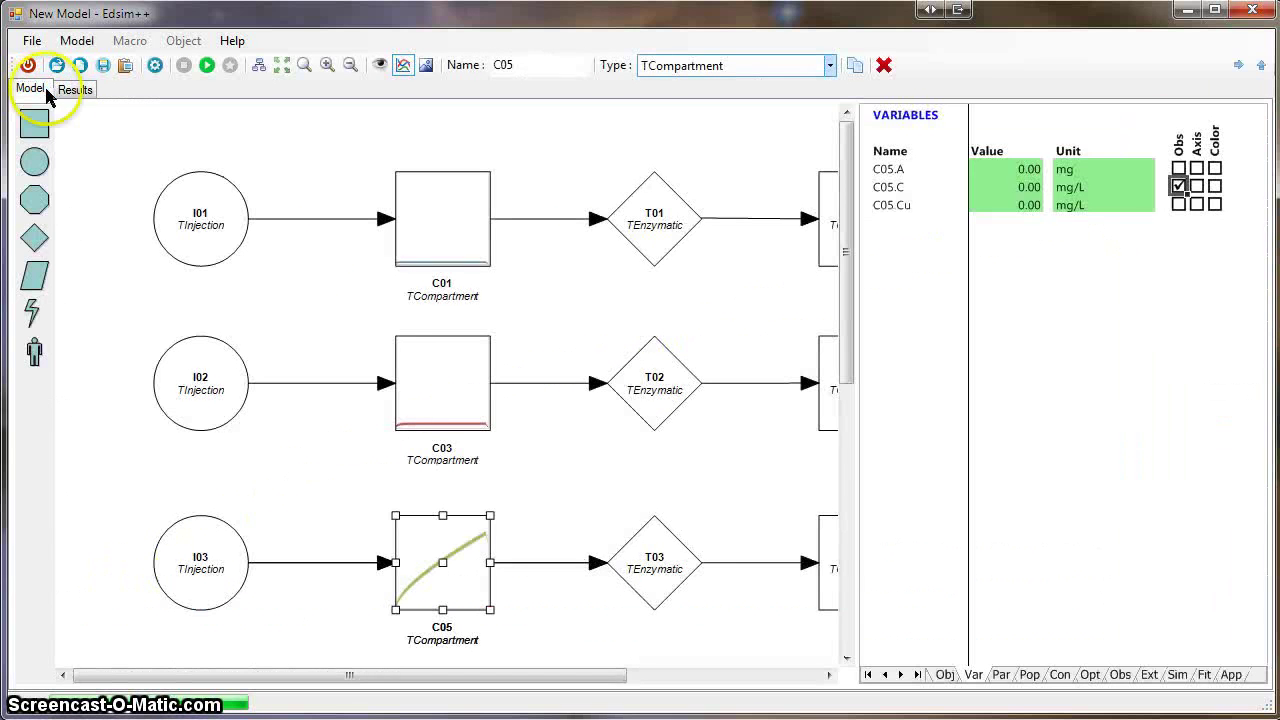
pyautogui.click(567, 445)
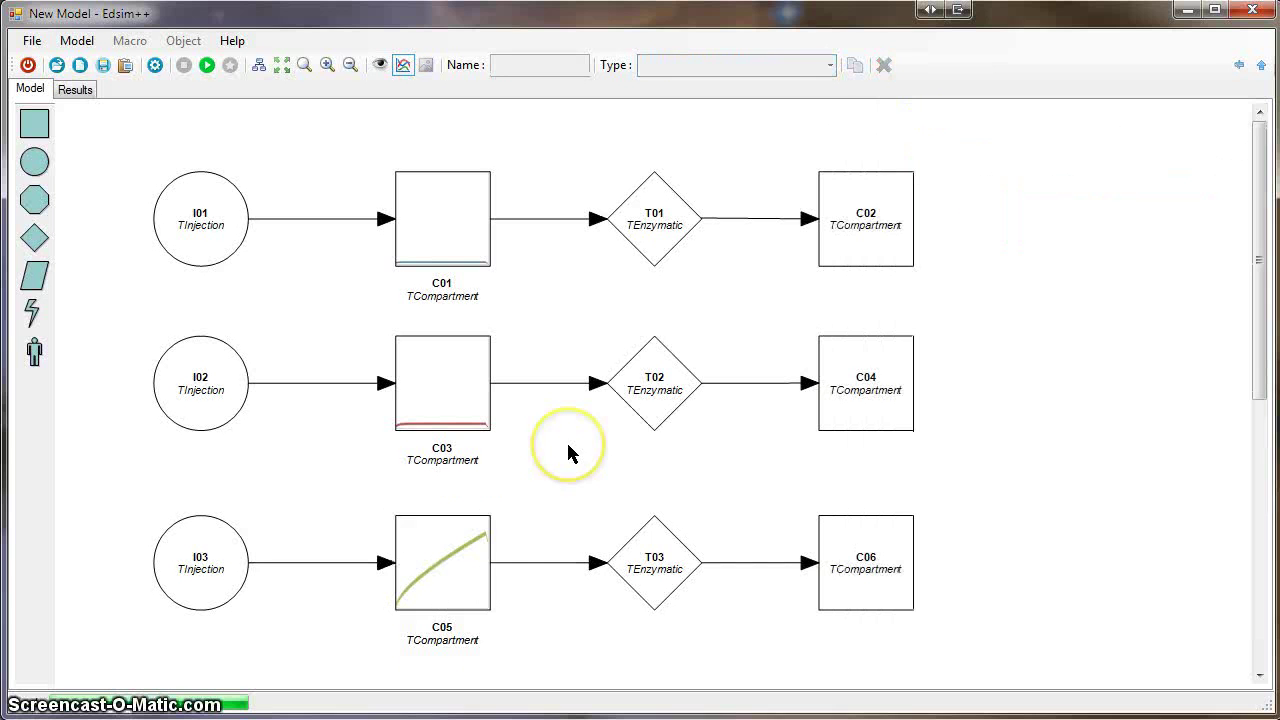
pyautogui.click(1235, 430)
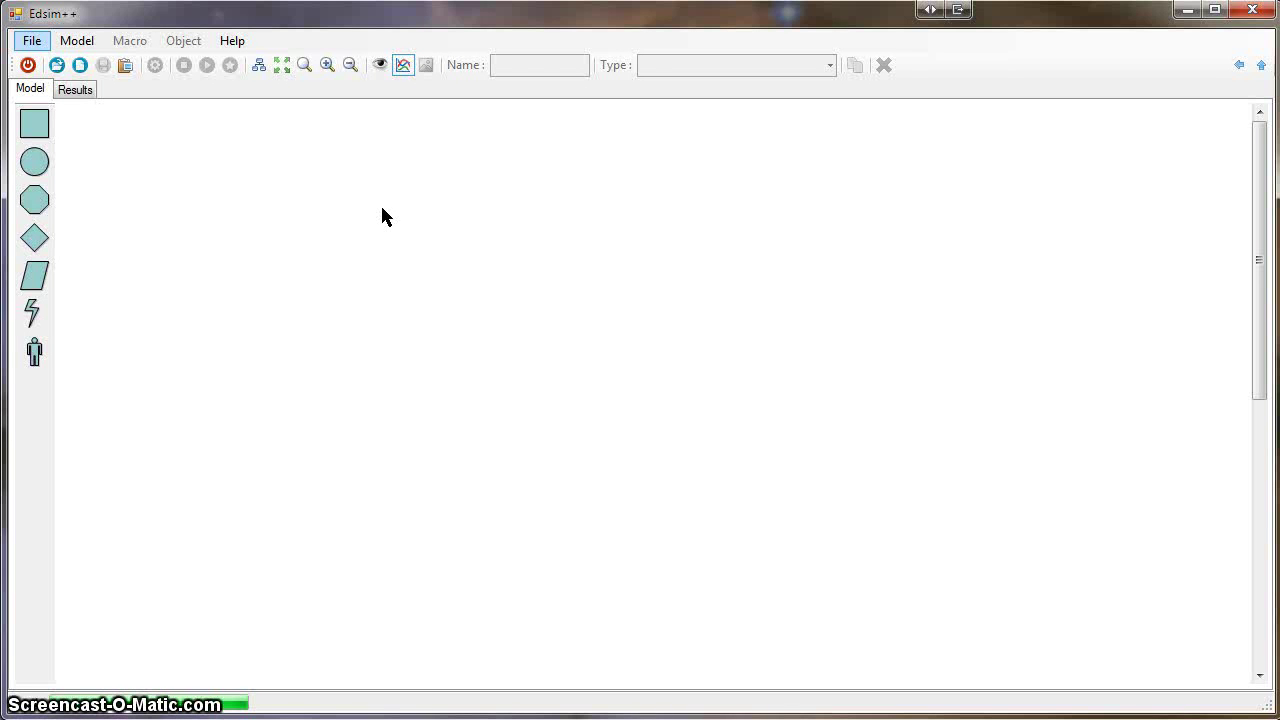
pyautogui.moveTo(34, 123); pyautogui.dragTo(289, 352)
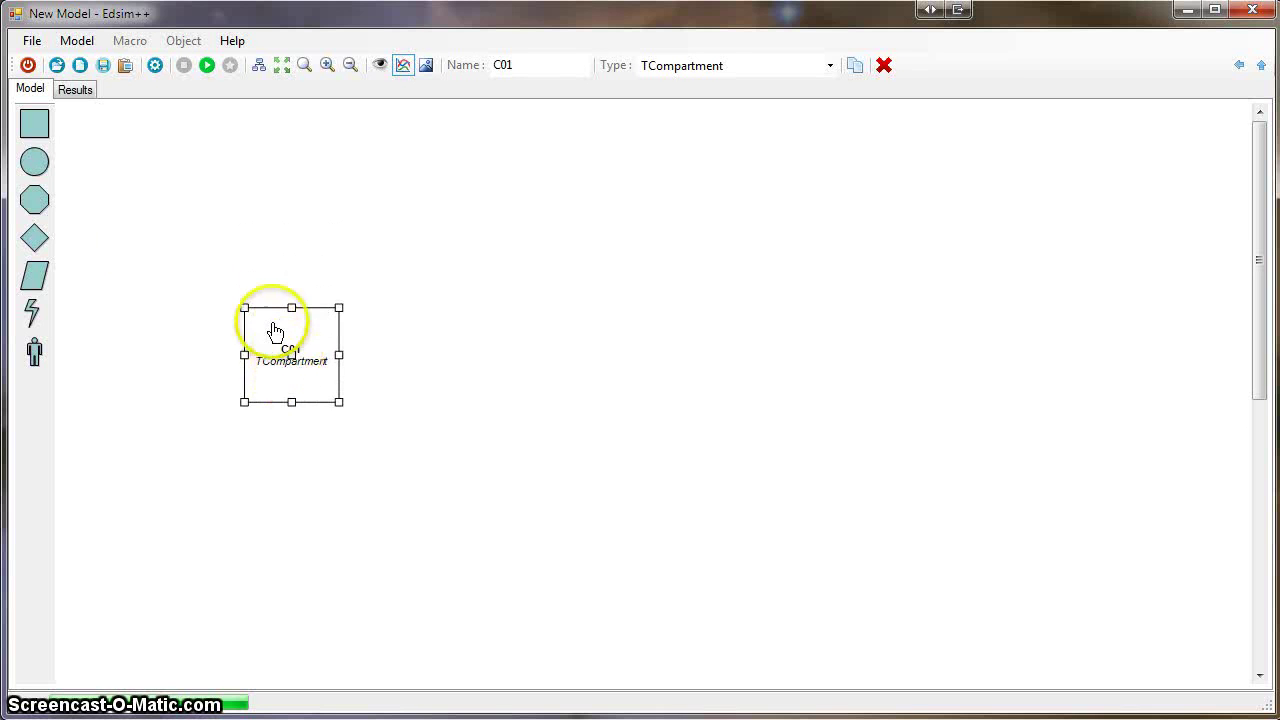
pyautogui.moveTo(40, 206); pyautogui.dragTo(566, 351)
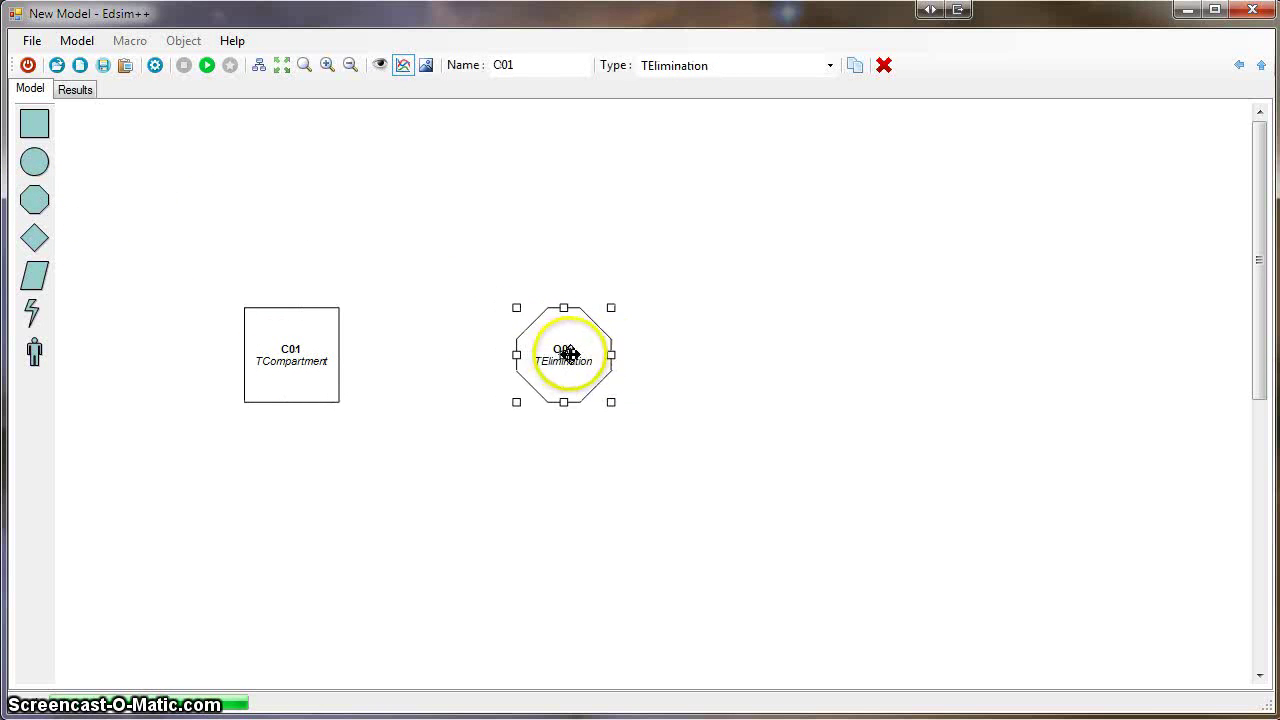
pyautogui.moveTo(311, 357); pyautogui.dragTo(543, 355)
# Set C01.A to 100 mg, turn on the observation of C01.C, and simulate the model to view its chart.
pyautogui.click(281, 362)
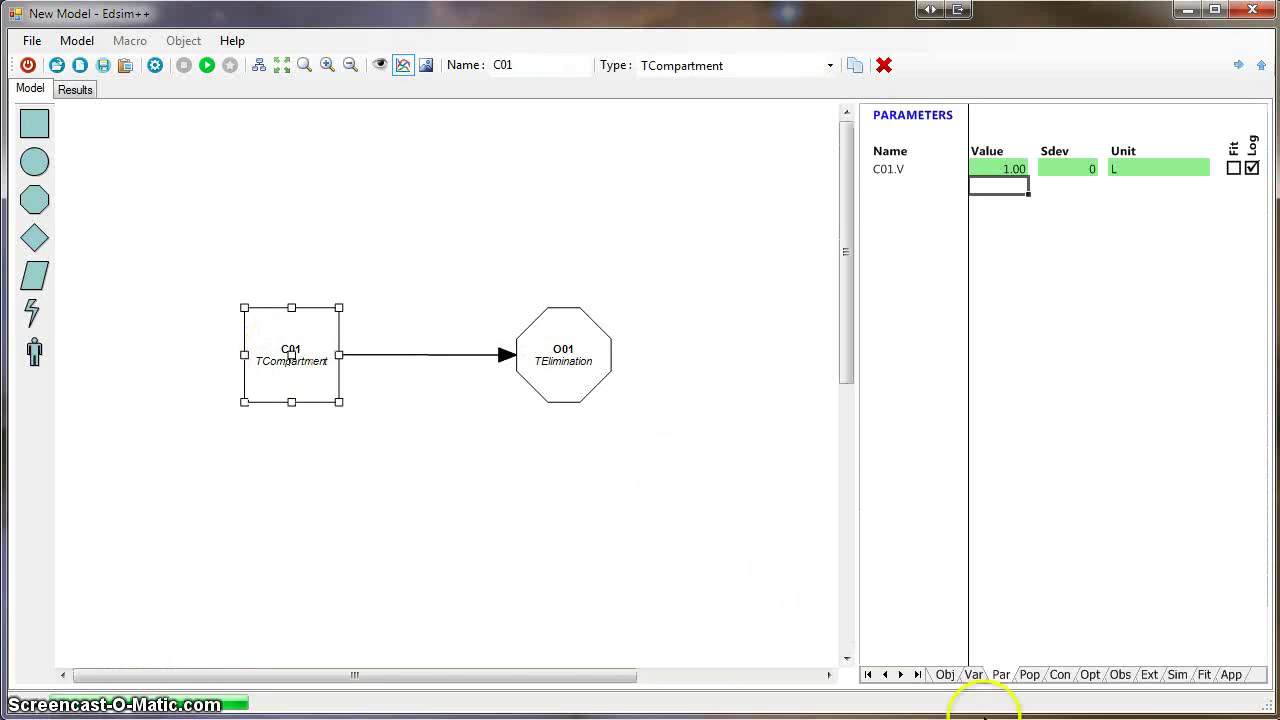
pyautogui.click(973, 675)
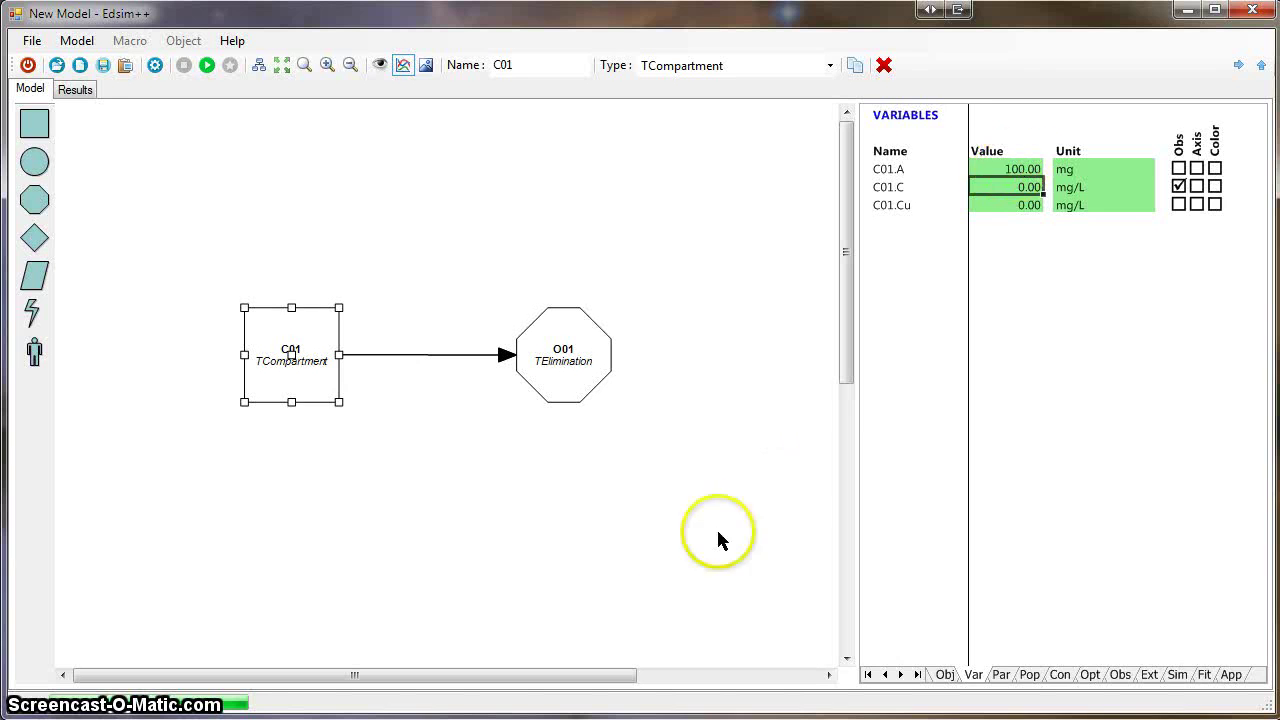
pyautogui.click(639, 512)
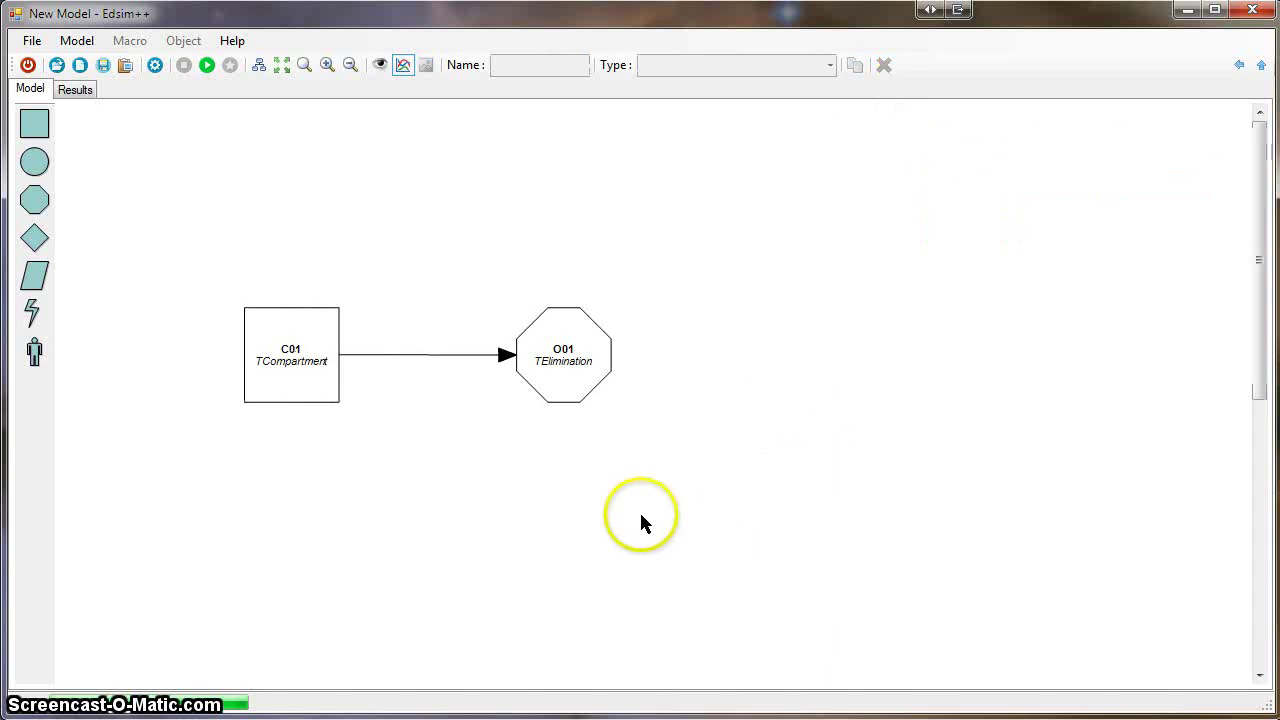
pyautogui.click(211, 72)
pyautogui.click(78, 89)
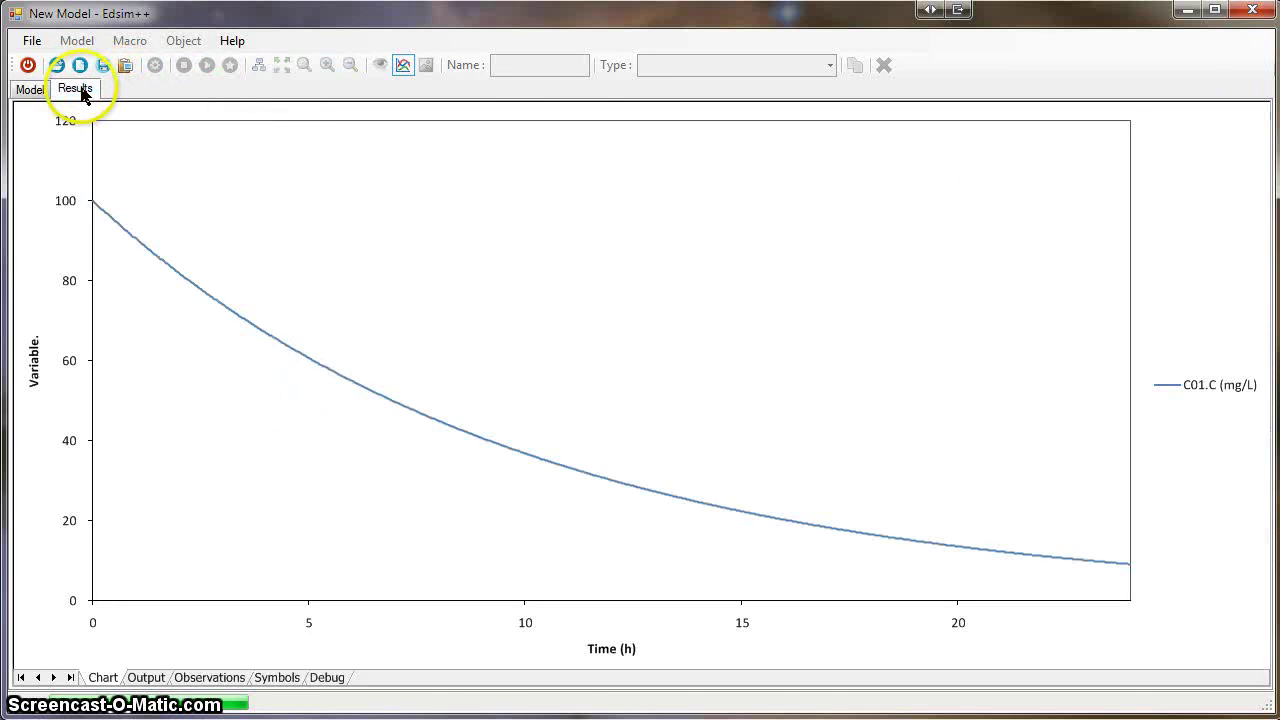
# Add a transfer object of type TExcretion to the upper right of elimination object O01.
pyautogui.click(30, 88)
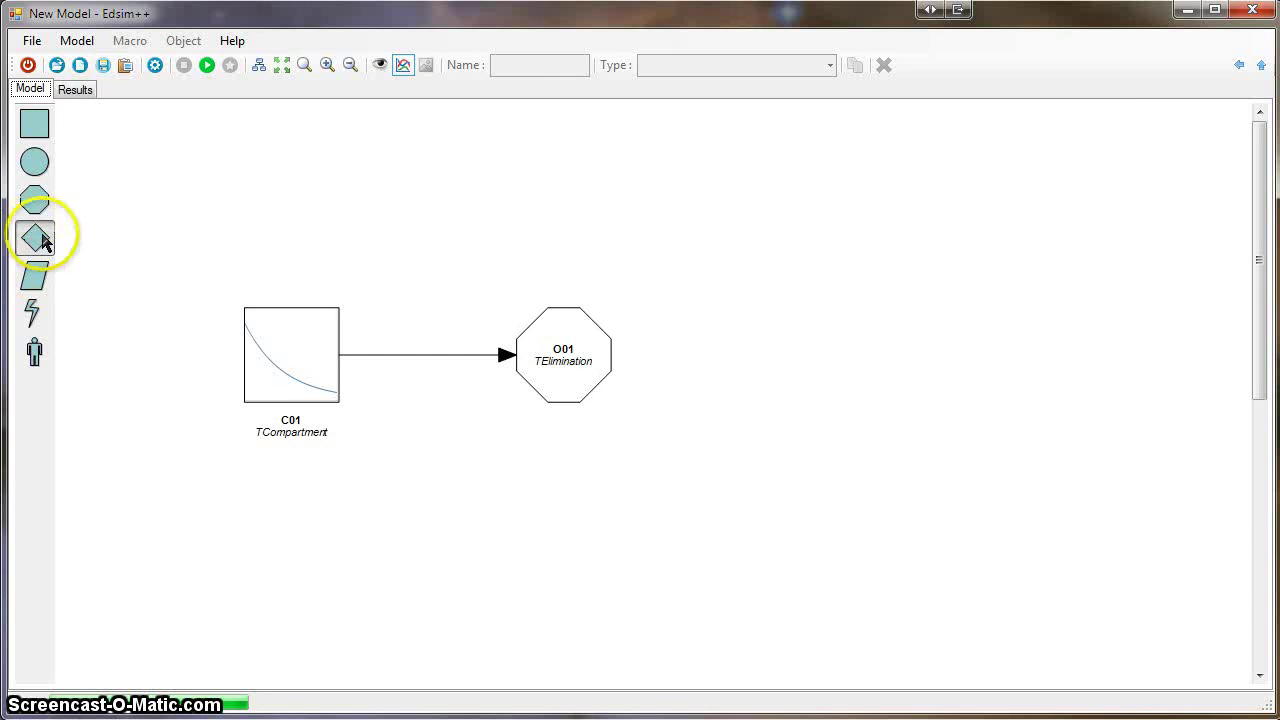
pyautogui.moveTo(41, 238); pyautogui.dragTo(806, 231)
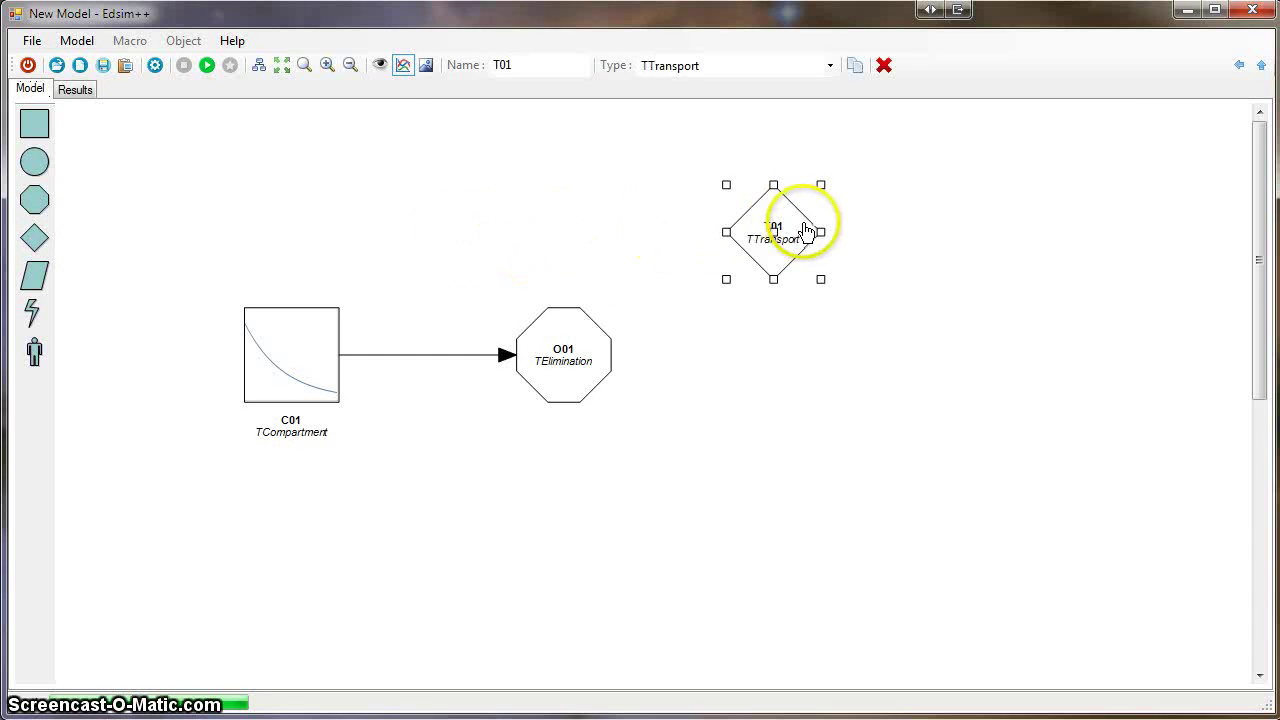
pyautogui.click(760, 67)
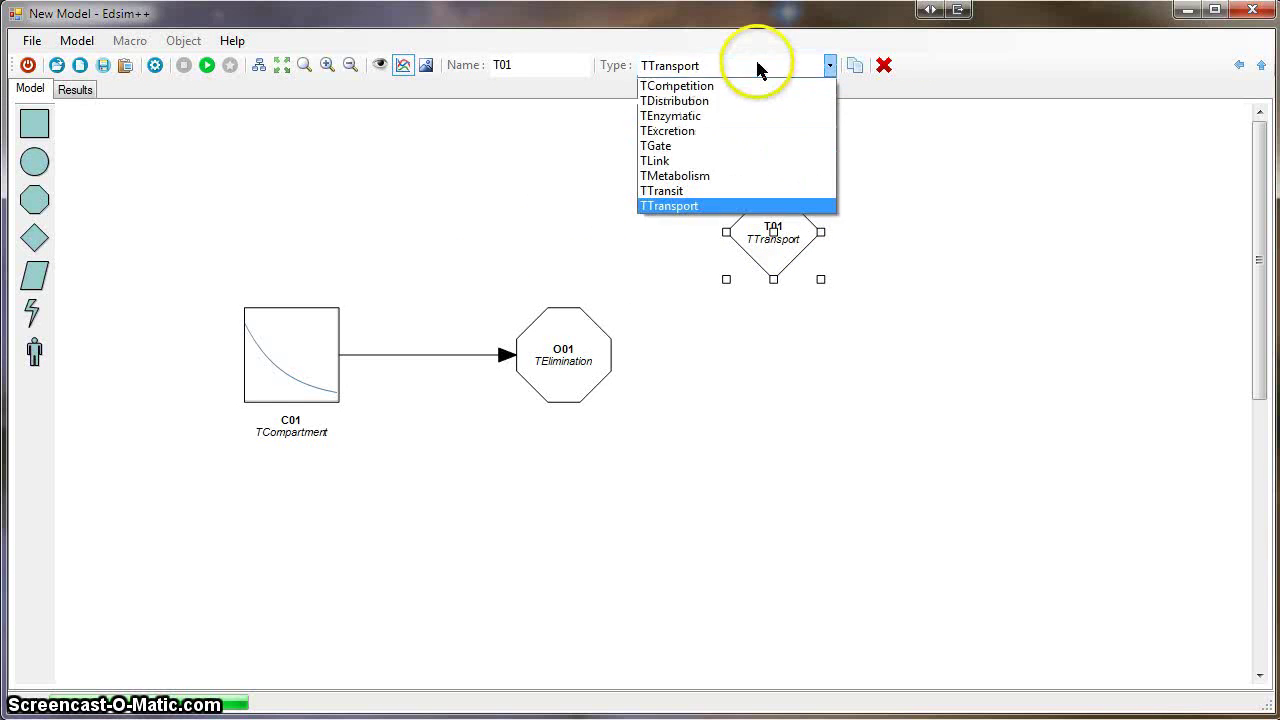
pyautogui.click(720, 131)
pyautogui.moveTo(776, 231); pyautogui.dragTo(825, 234)
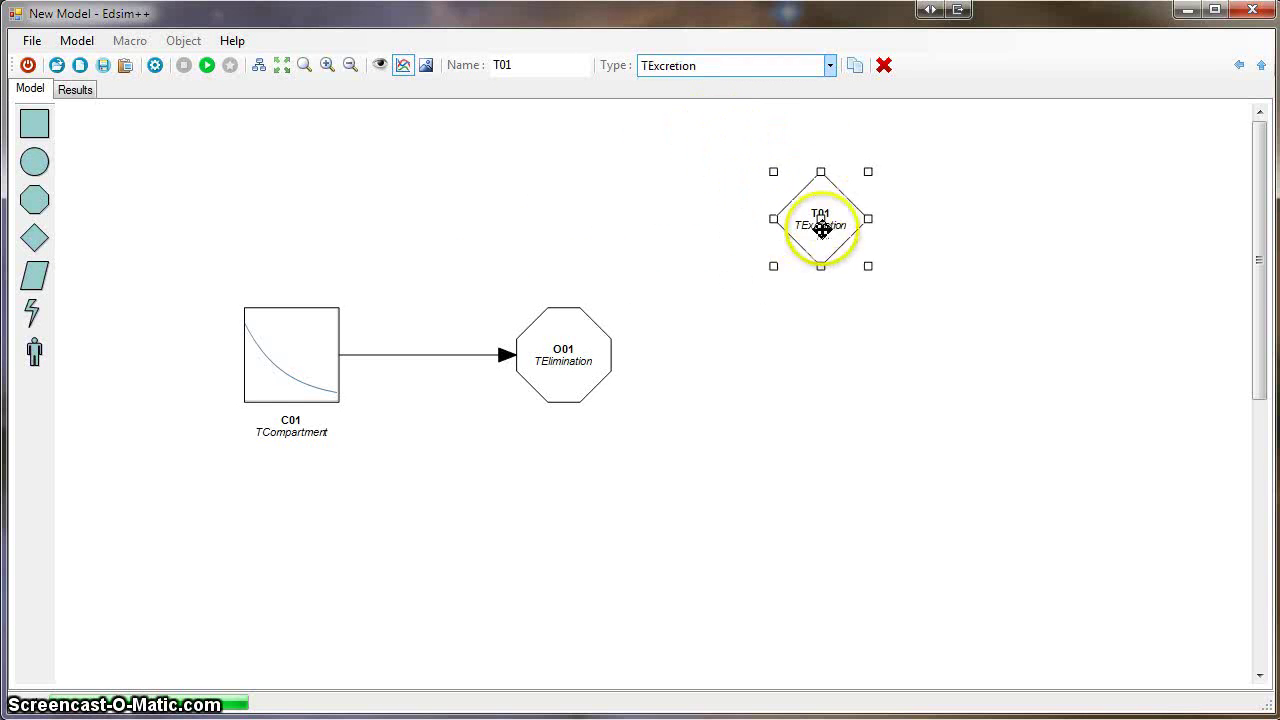
# Duplicate the TExcretion transfer twice and stack the copies vertically below the original.
pyautogui.click(856, 70)
pyautogui.moveTo(1006, 243); pyautogui.dragTo(819, 388)
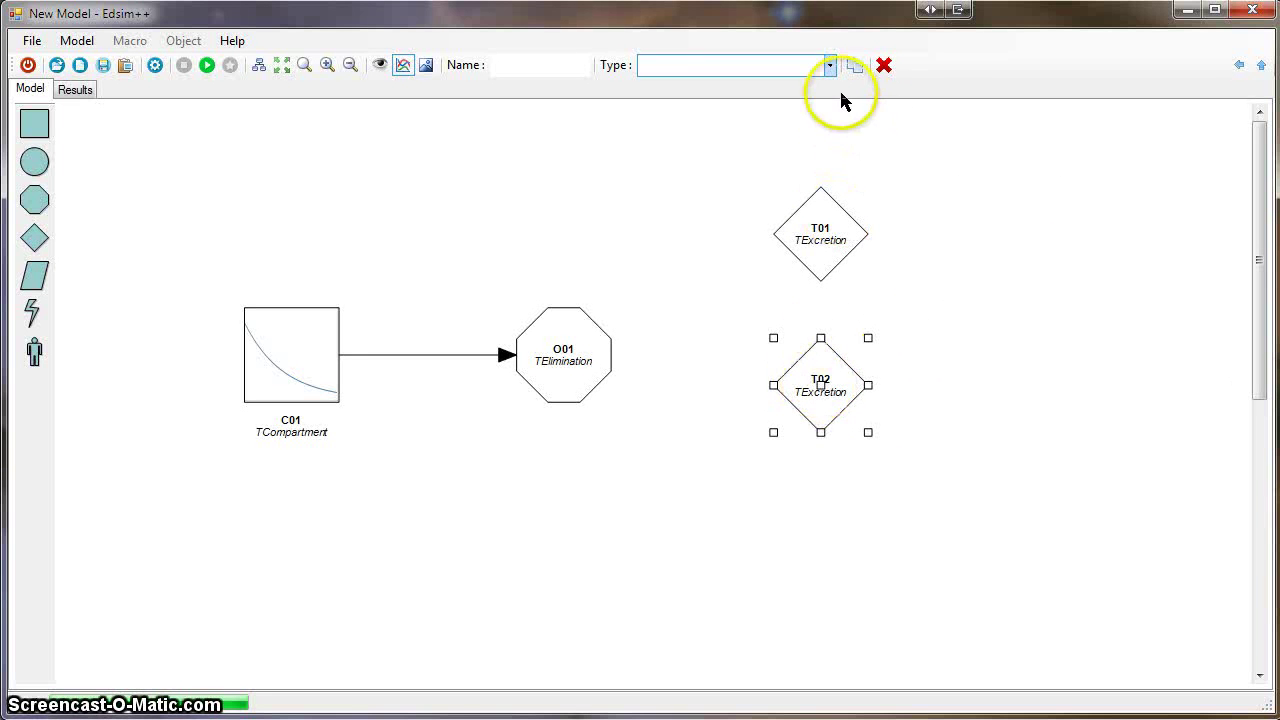
pyautogui.click(855, 66)
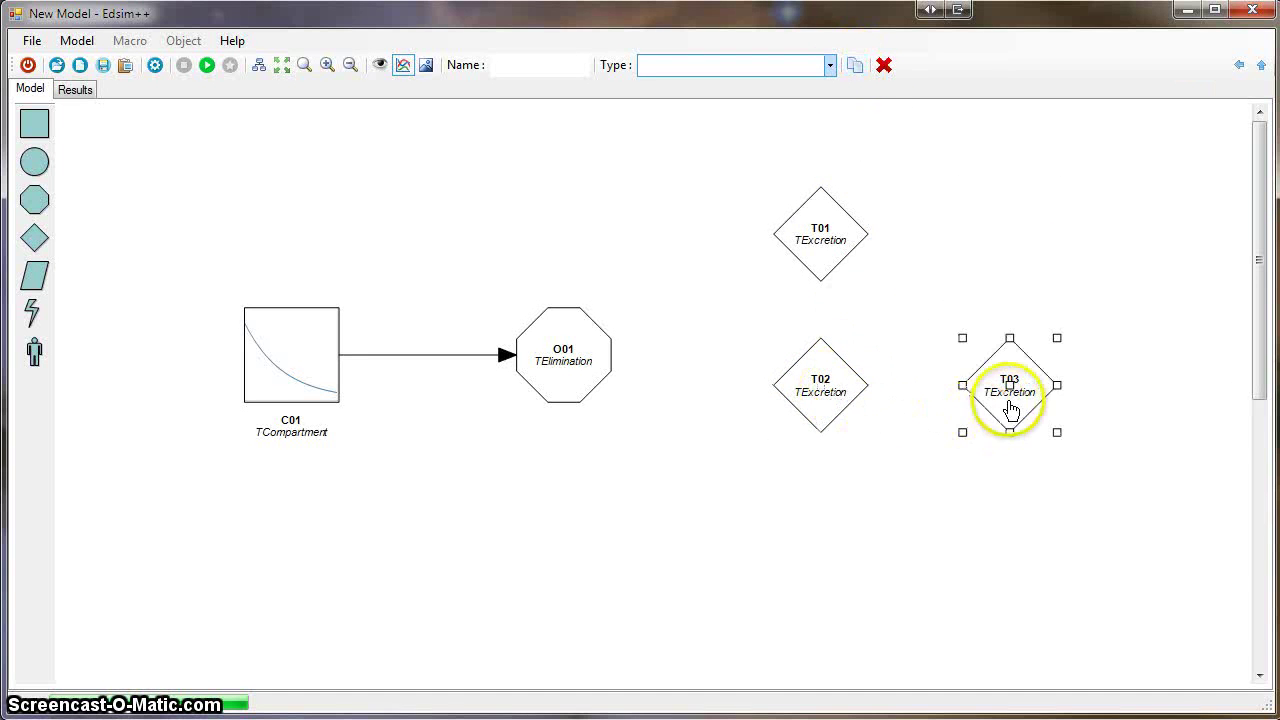
pyautogui.moveTo(1006, 394); pyautogui.dragTo(820, 531)
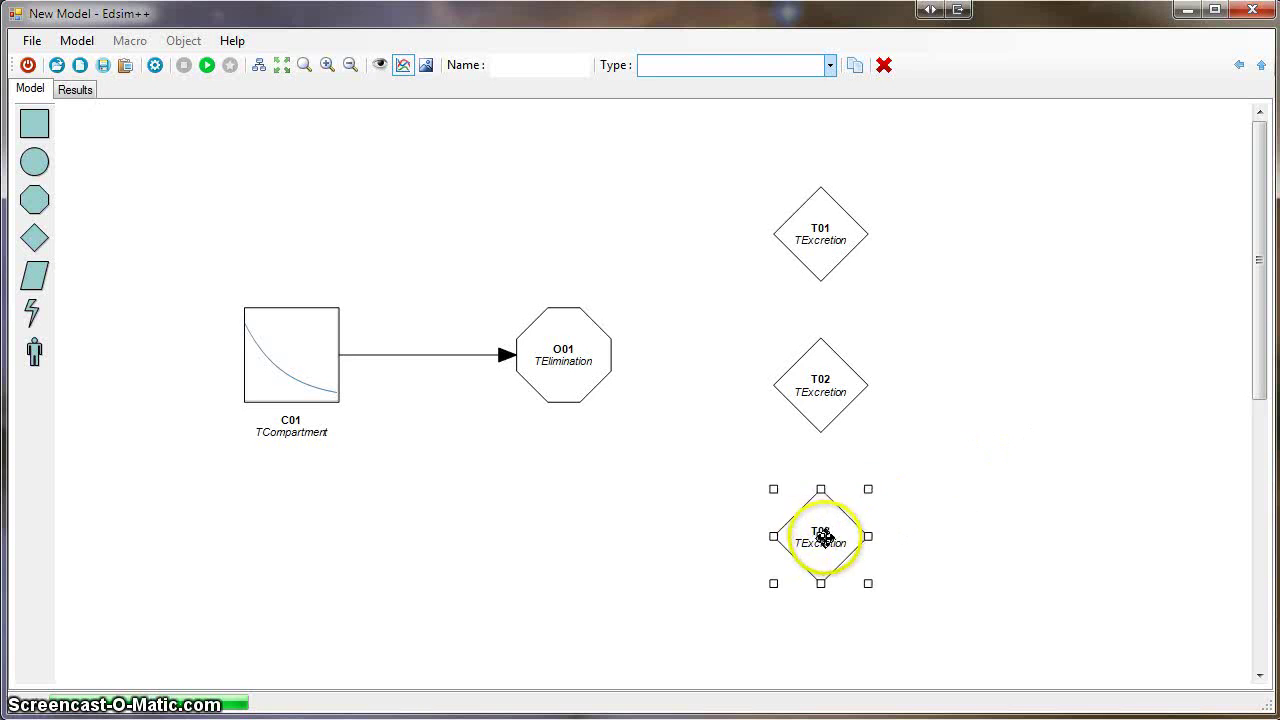
# Change the type of transfers T02 and T03 to TMetabolism.
pyautogui.click(822, 388)
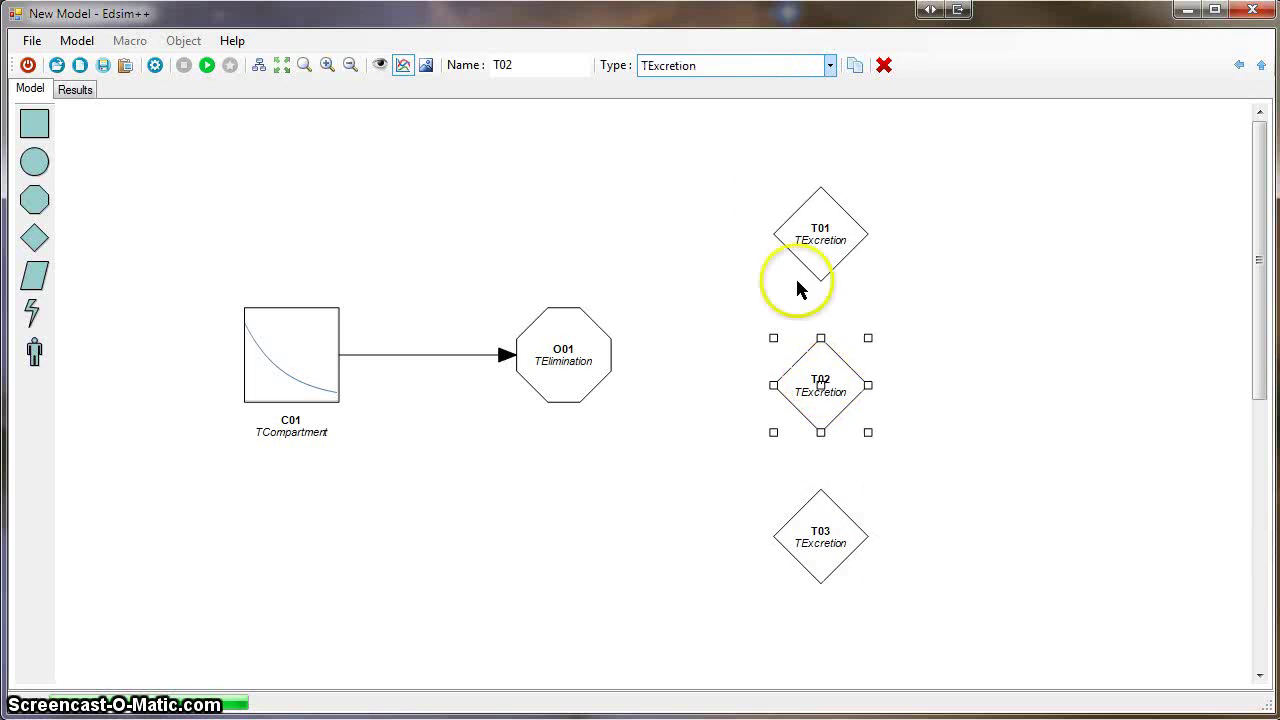
pyautogui.click(745, 68)
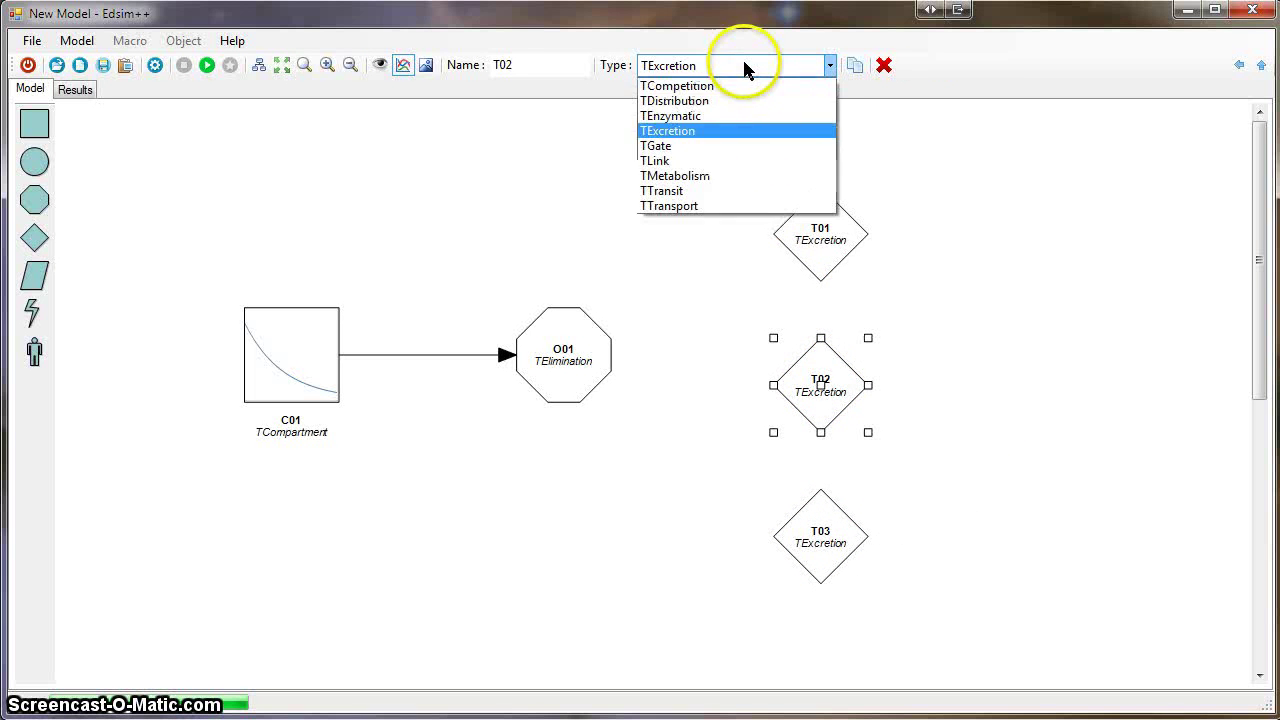
pyautogui.click(720, 175)
pyautogui.click(821, 532)
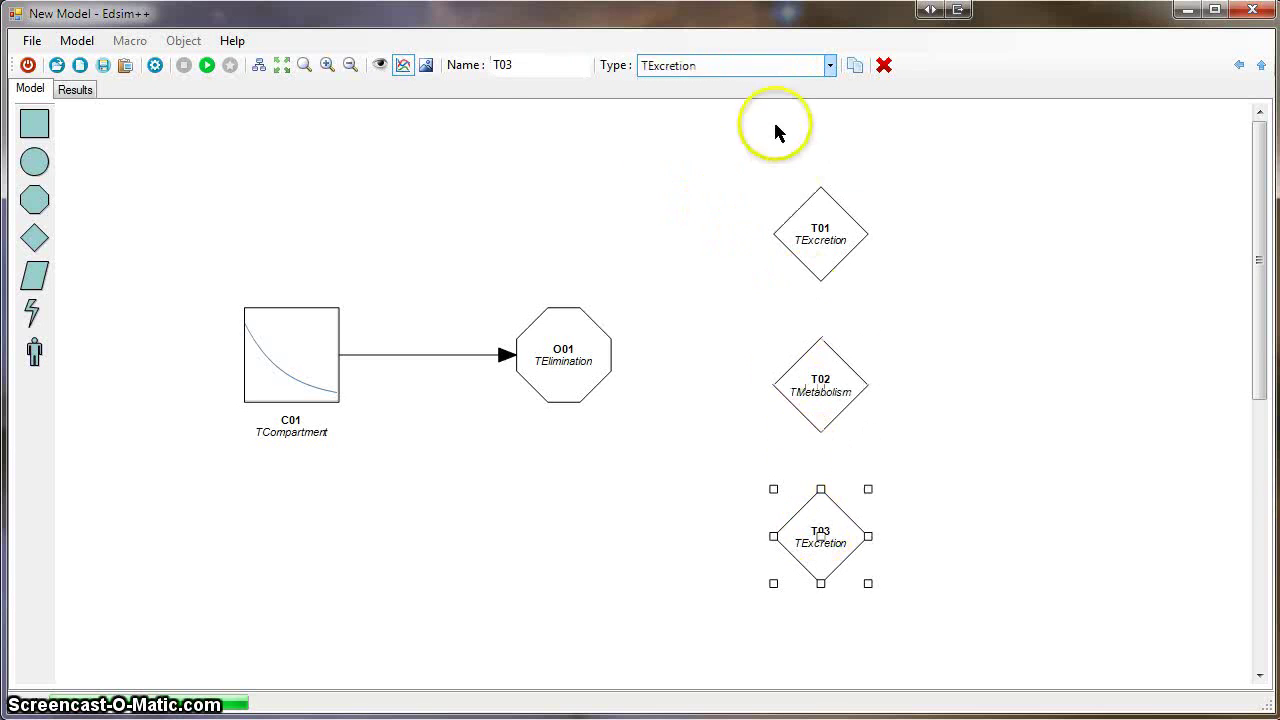
pyautogui.click(753, 66)
pyautogui.click(720, 178)
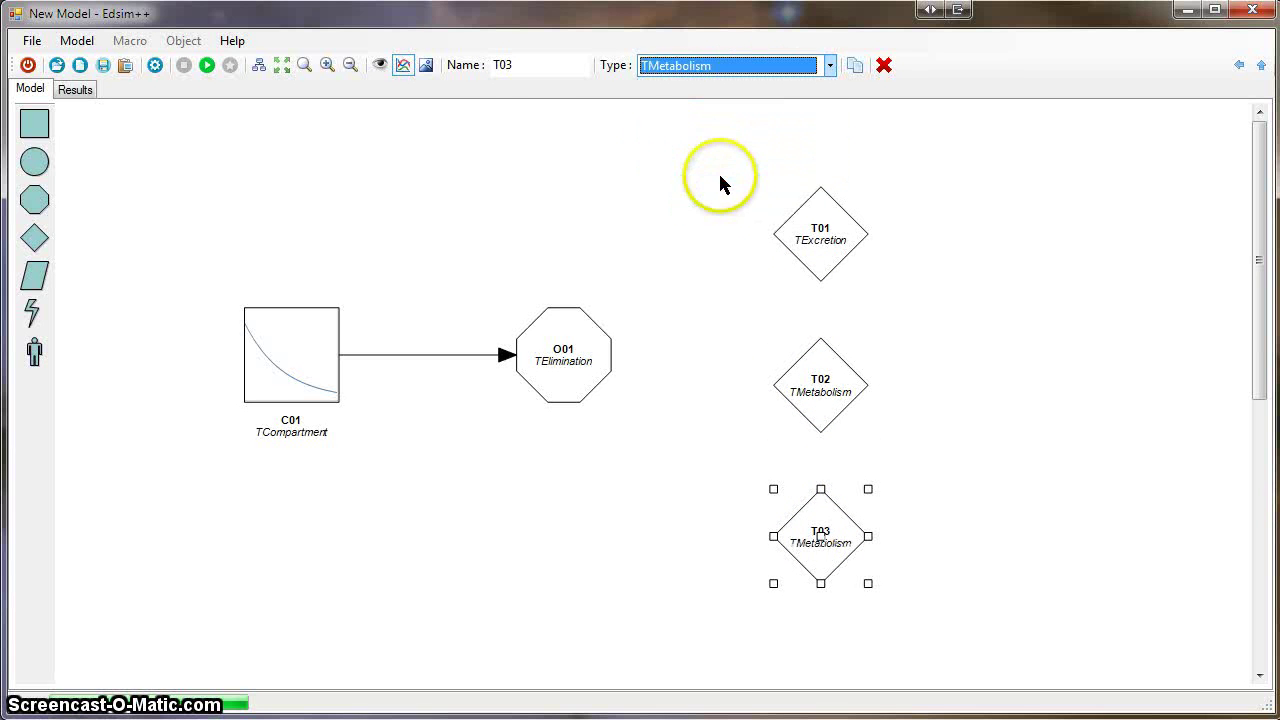
pyautogui.click(717, 245)
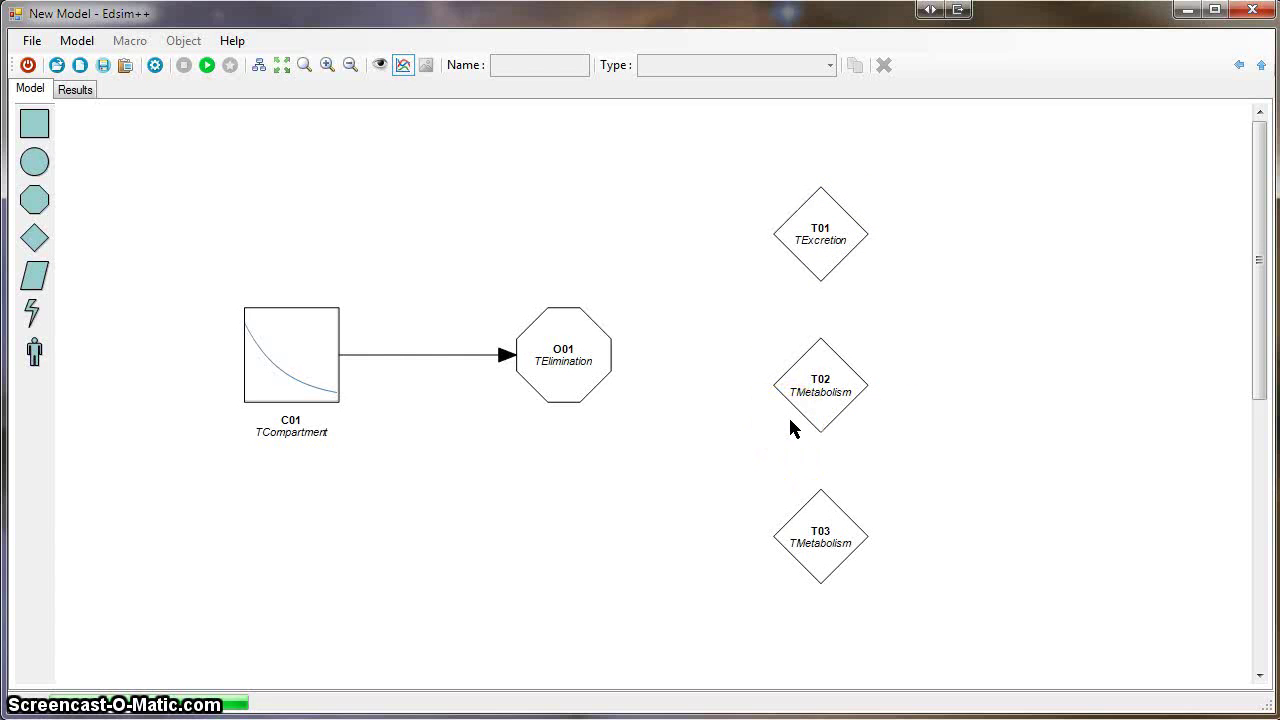
# Connect elimination object O01 to each of the transfers T01, T02 and T03.
pyautogui.click(826, 320)
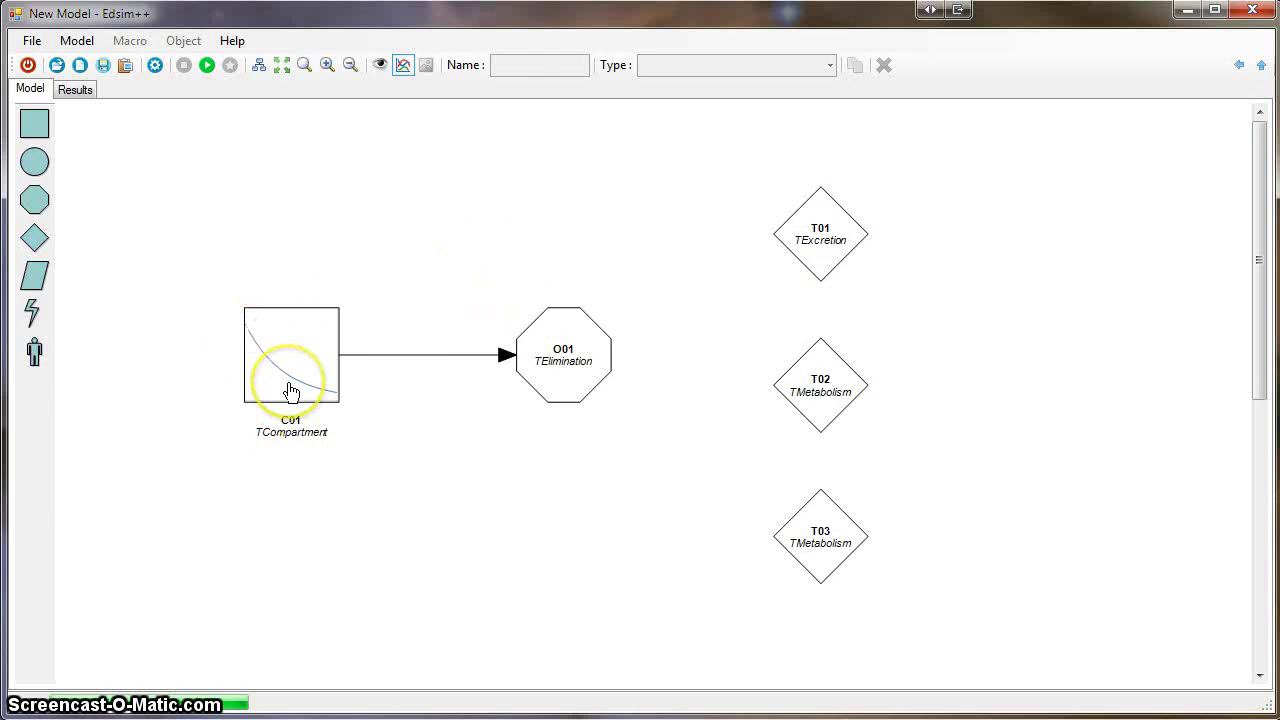
pyautogui.click(564, 403)
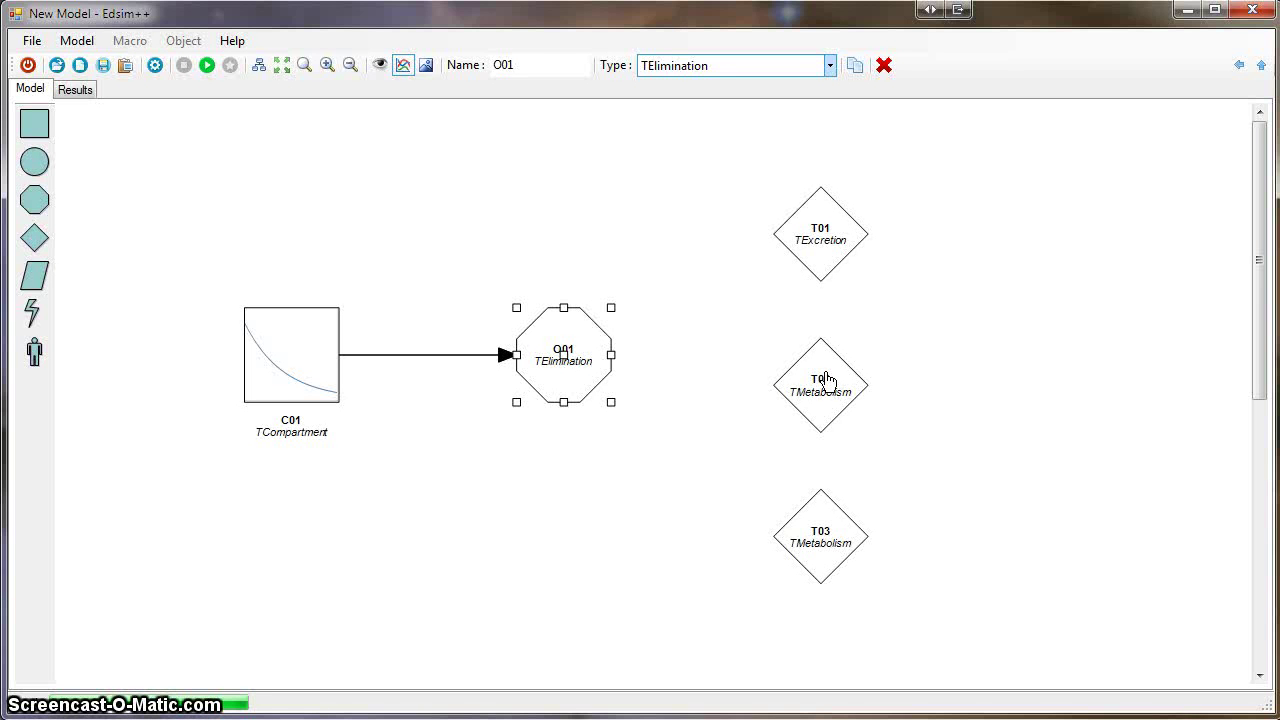
pyautogui.click(636, 318)
pyautogui.moveTo(551, 348); pyautogui.dragTo(800, 270)
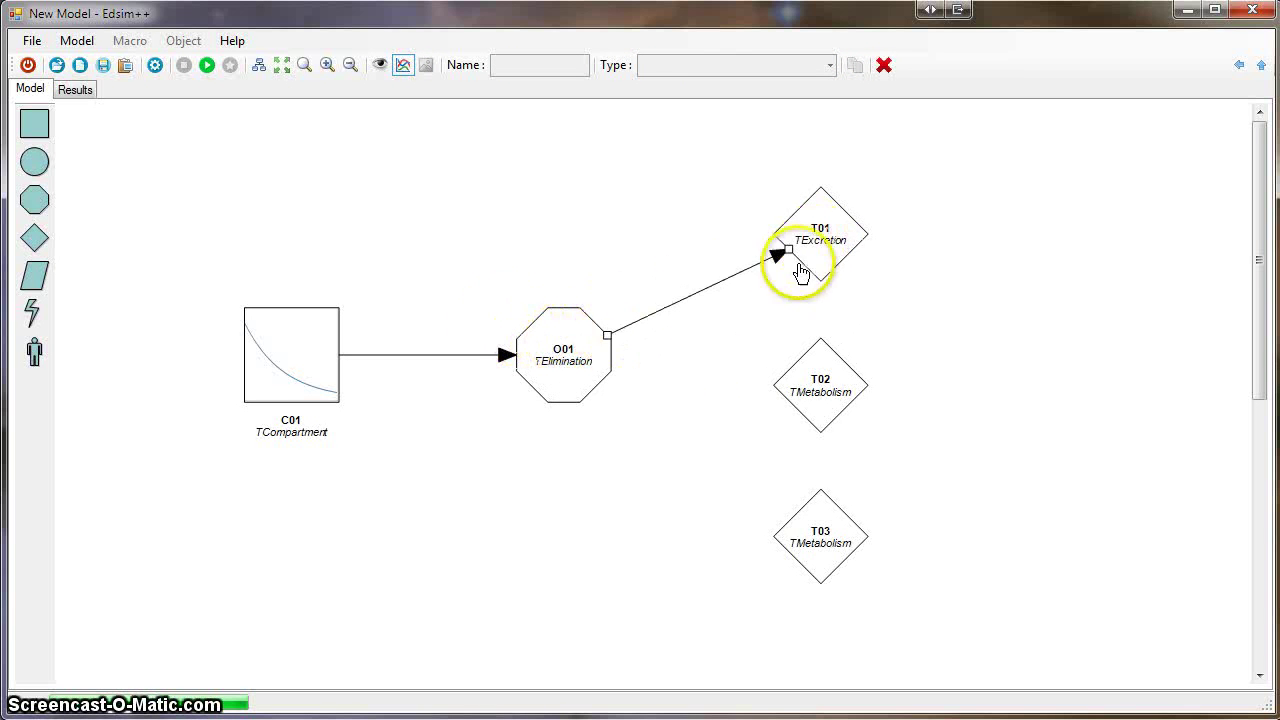
pyautogui.moveTo(586, 372); pyautogui.dragTo(814, 371)
pyautogui.moveTo(557, 380); pyautogui.dragTo(838, 572)
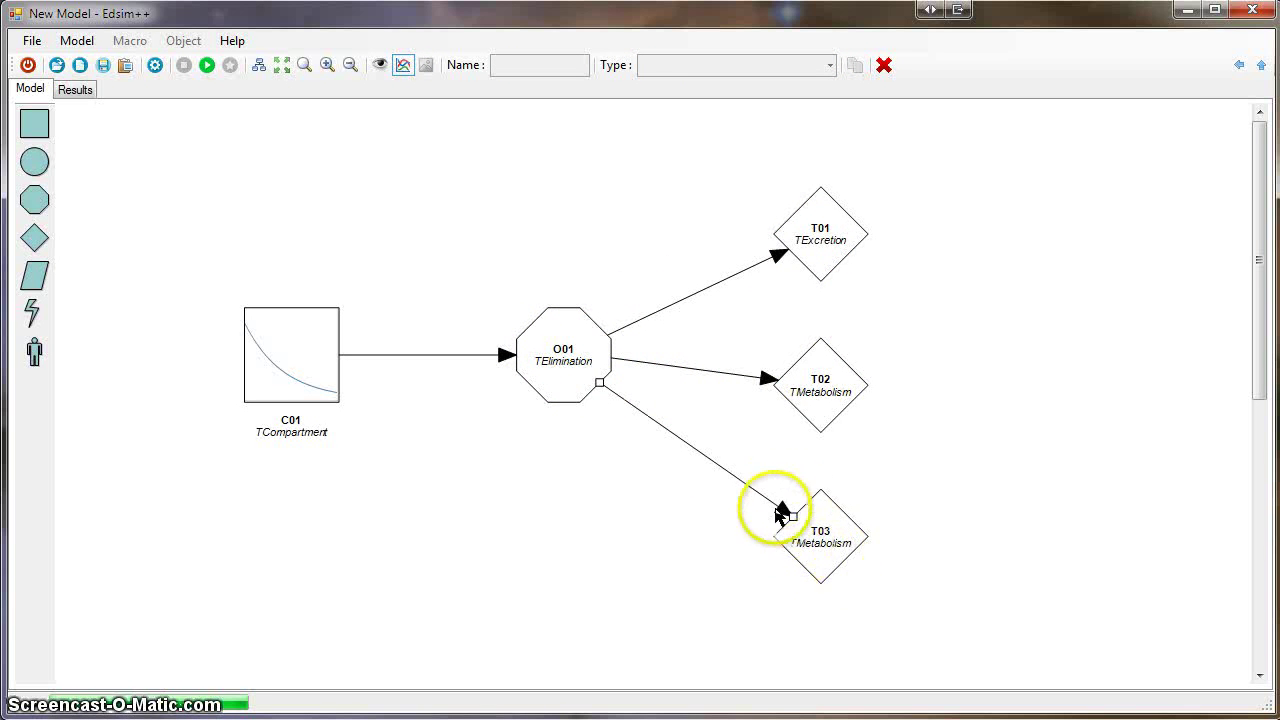
# Delete the connection to transfer T03 and redraw it from elimination object O01 to T03.
pyautogui.click(884, 65)
pyautogui.moveTo(334, 408); pyautogui.dragTo(811, 531)
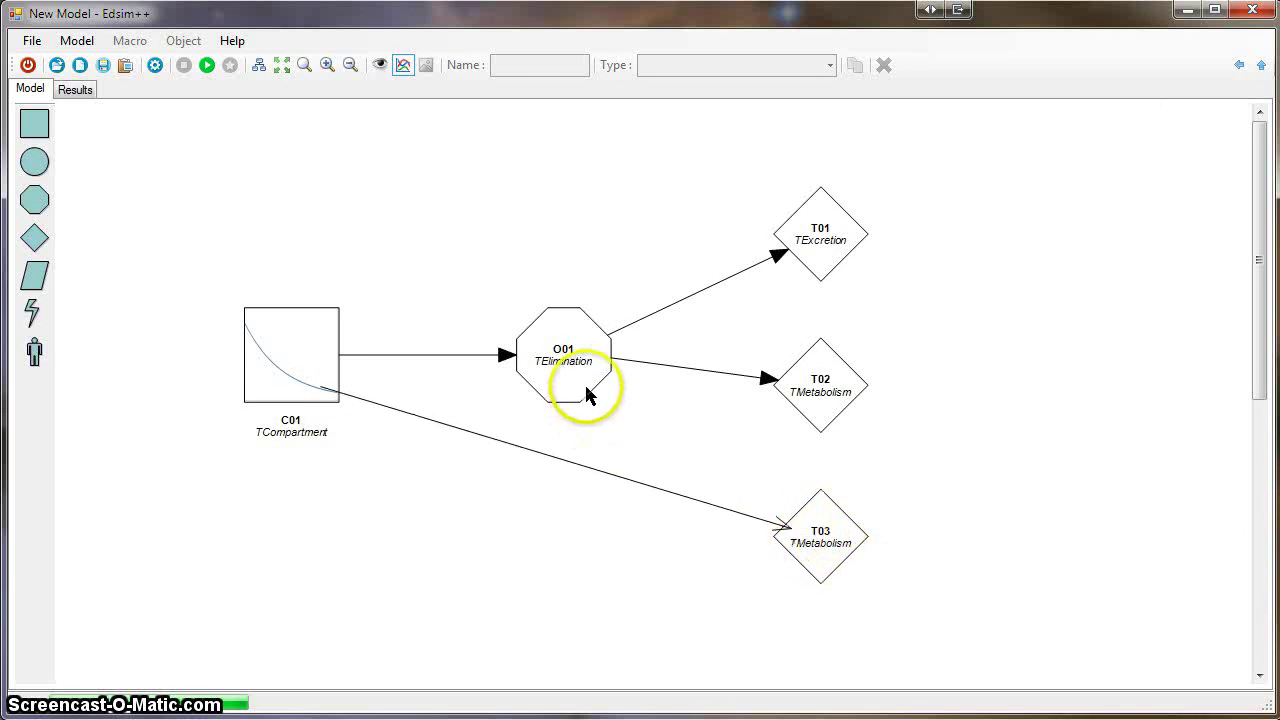
pyautogui.moveTo(588, 372); pyautogui.dragTo(812, 530)
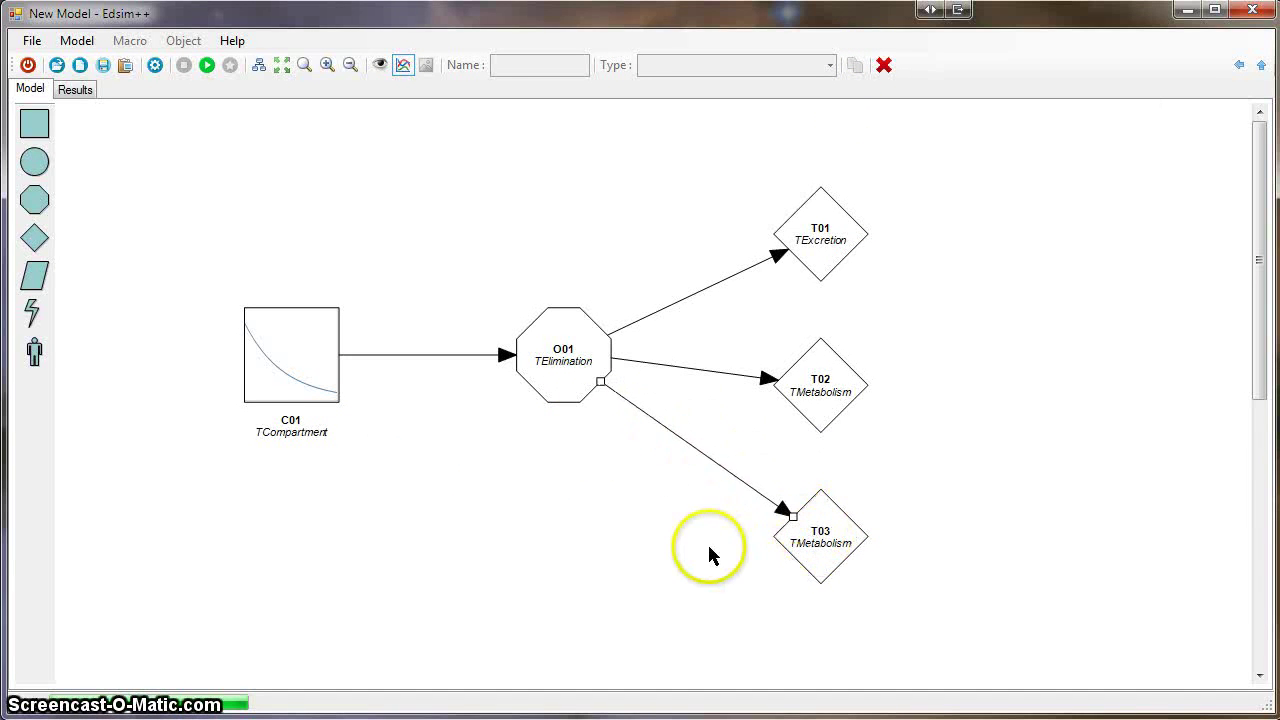
# Duplicate compartment C01 three times and stack the copies vertically on the far side of transfers T01, T02 and T03.
pyautogui.click(321, 357)
pyautogui.click(852, 67)
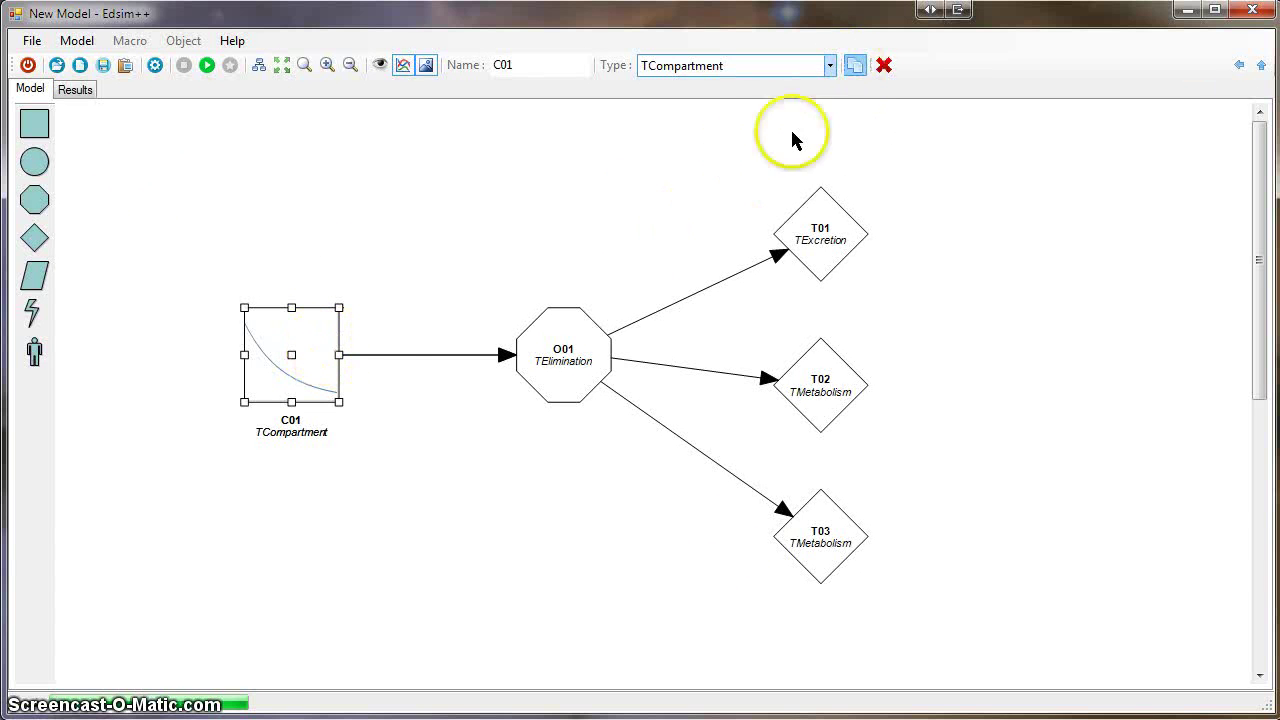
pyautogui.moveTo(481, 356); pyautogui.dragTo(1078, 234)
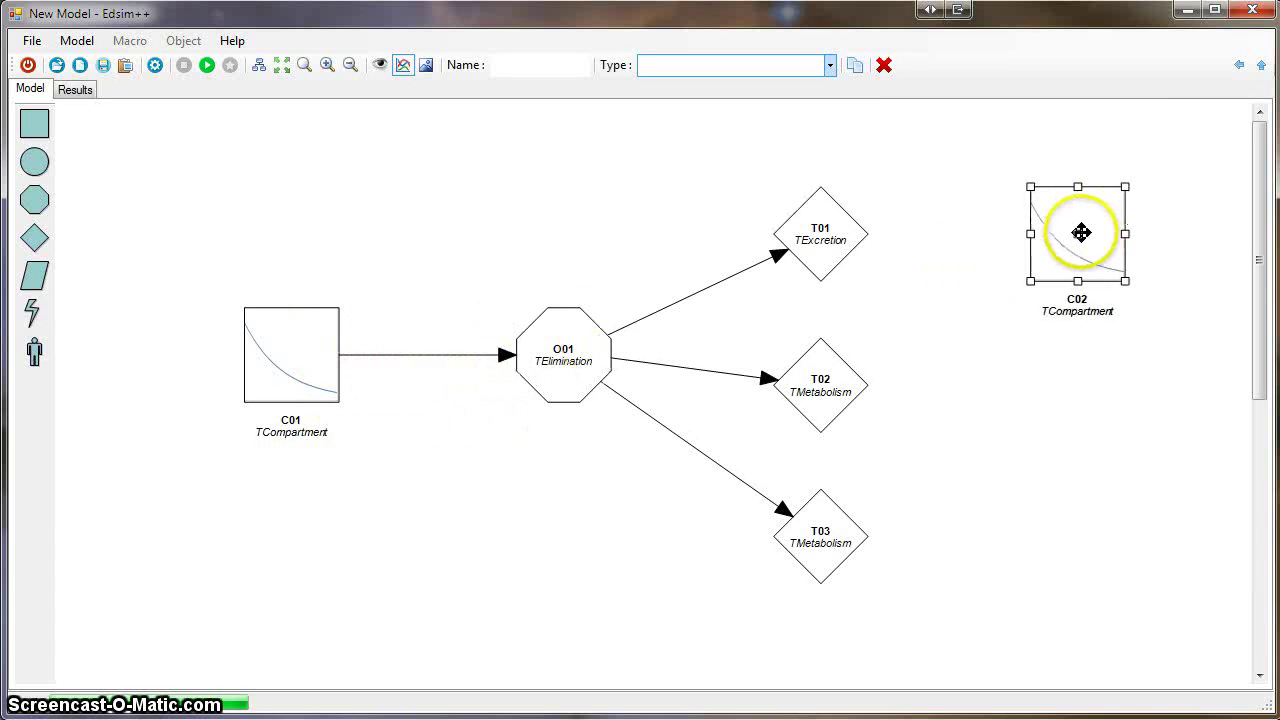
pyautogui.click(852, 67)
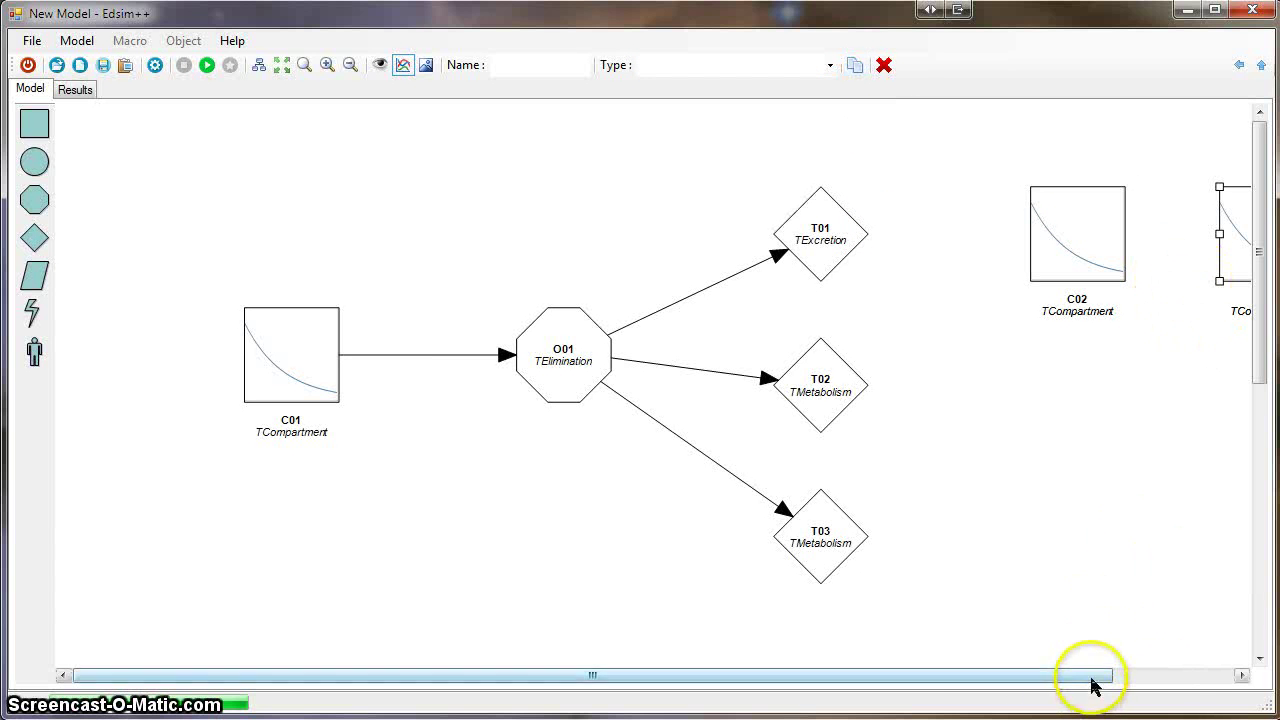
pyautogui.moveTo(1092, 686); pyautogui.dragTo(1194, 677)
pyautogui.moveTo(1154, 242); pyautogui.dragTo(971, 391)
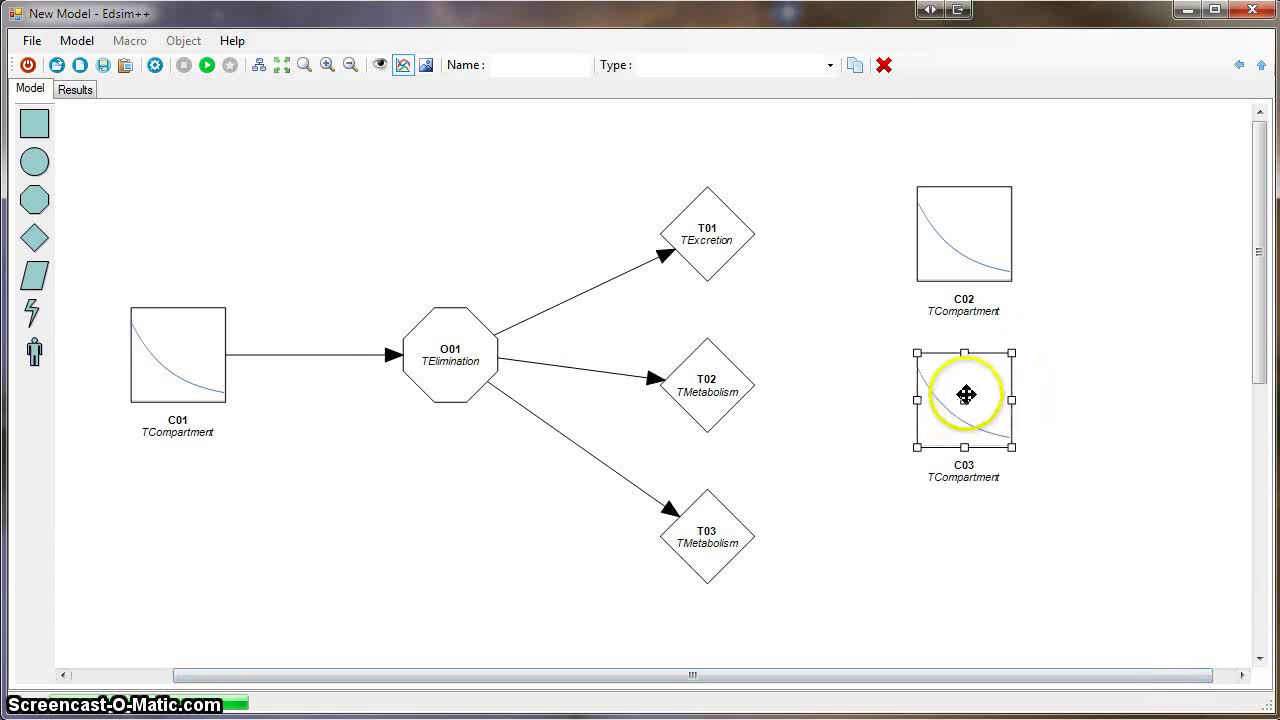
pyautogui.click(855, 68)
pyautogui.moveTo(1154, 400); pyautogui.dragTo(962, 566)
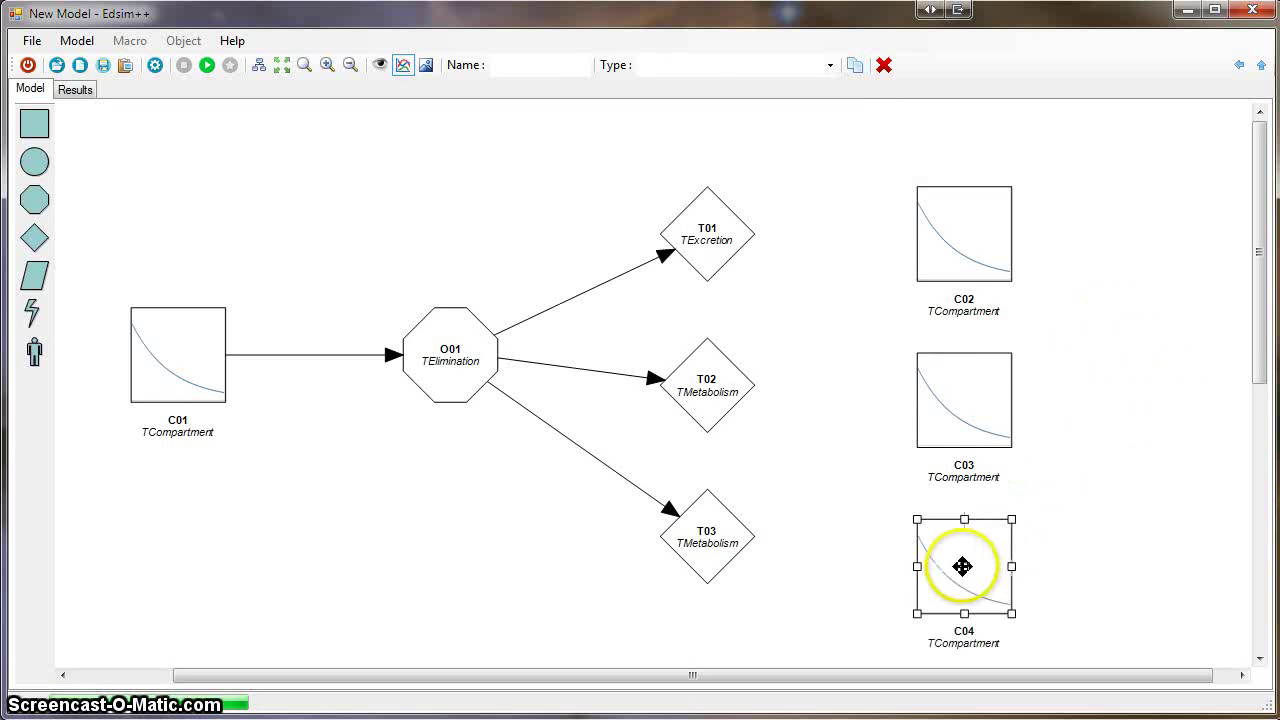
# Connect transfer T01 to compartment C02, T02 to C03 and T03 to C04.
pyautogui.click(172, 676)
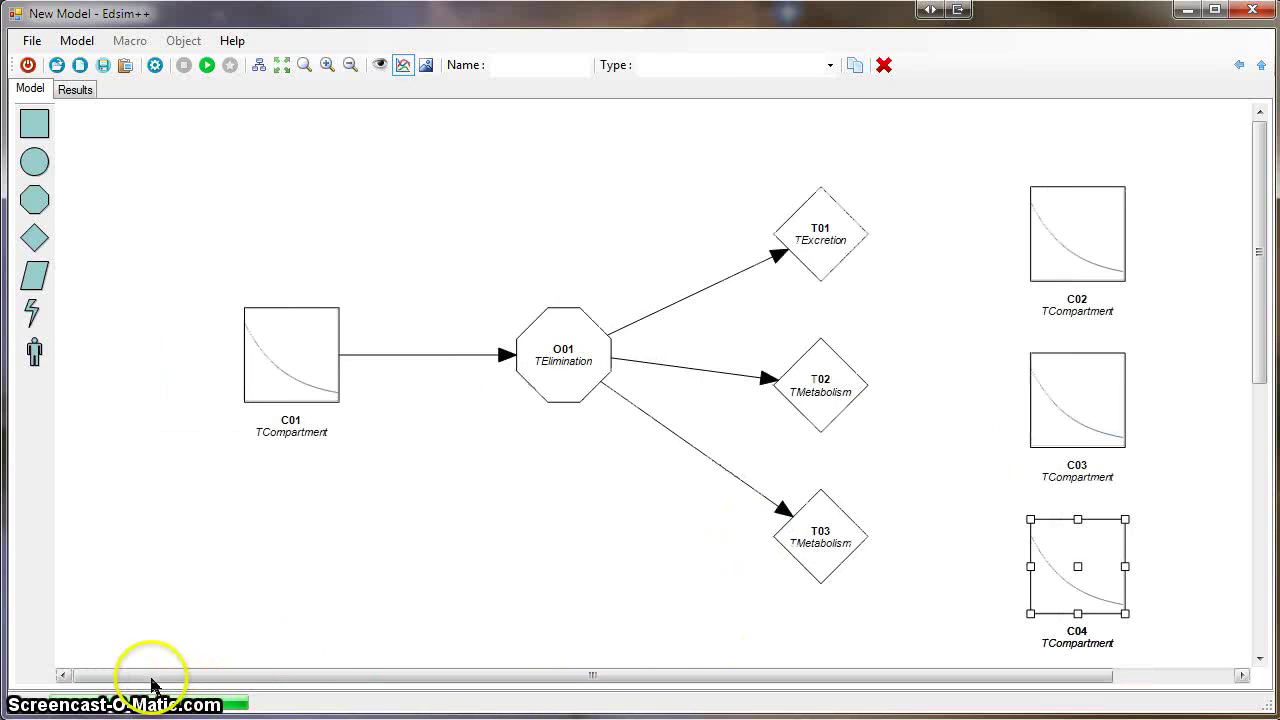
pyautogui.click(487, 622)
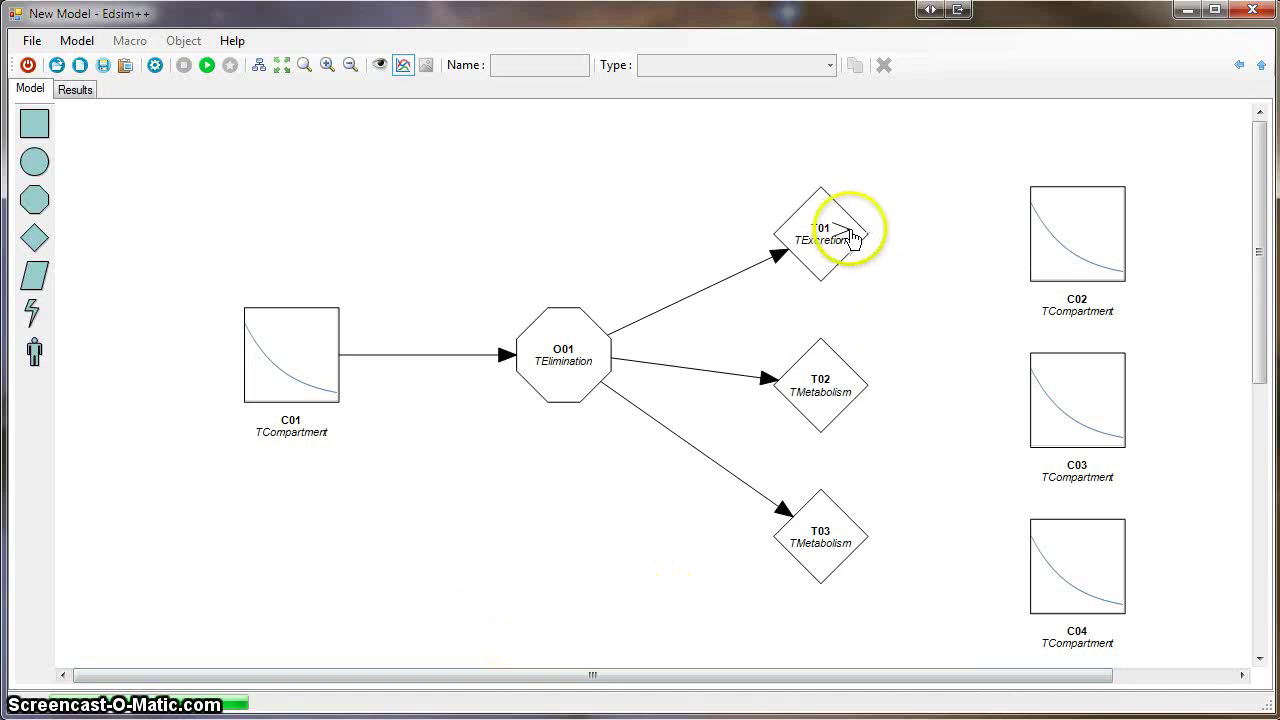
pyautogui.moveTo(848, 234); pyautogui.dragTo(1057, 271)
pyautogui.moveTo(837, 405); pyautogui.dragTo(1078, 408)
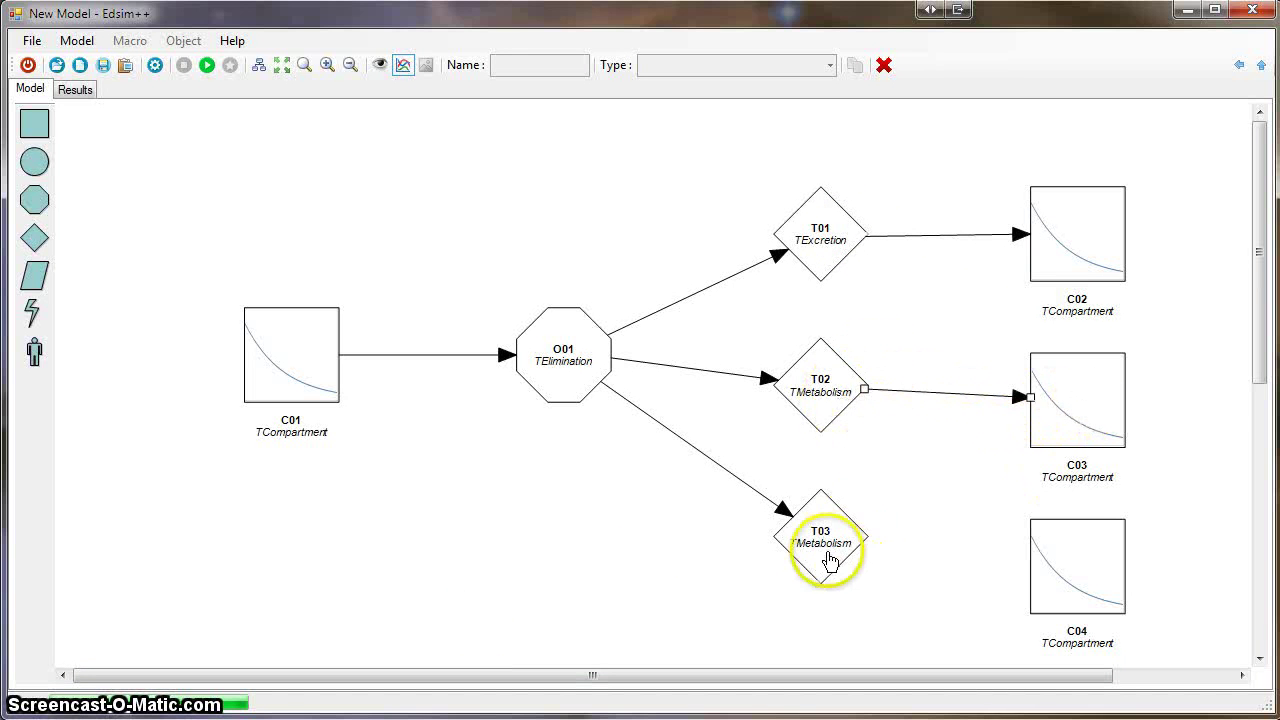
pyautogui.moveTo(829, 557); pyautogui.dragTo(1085, 562)
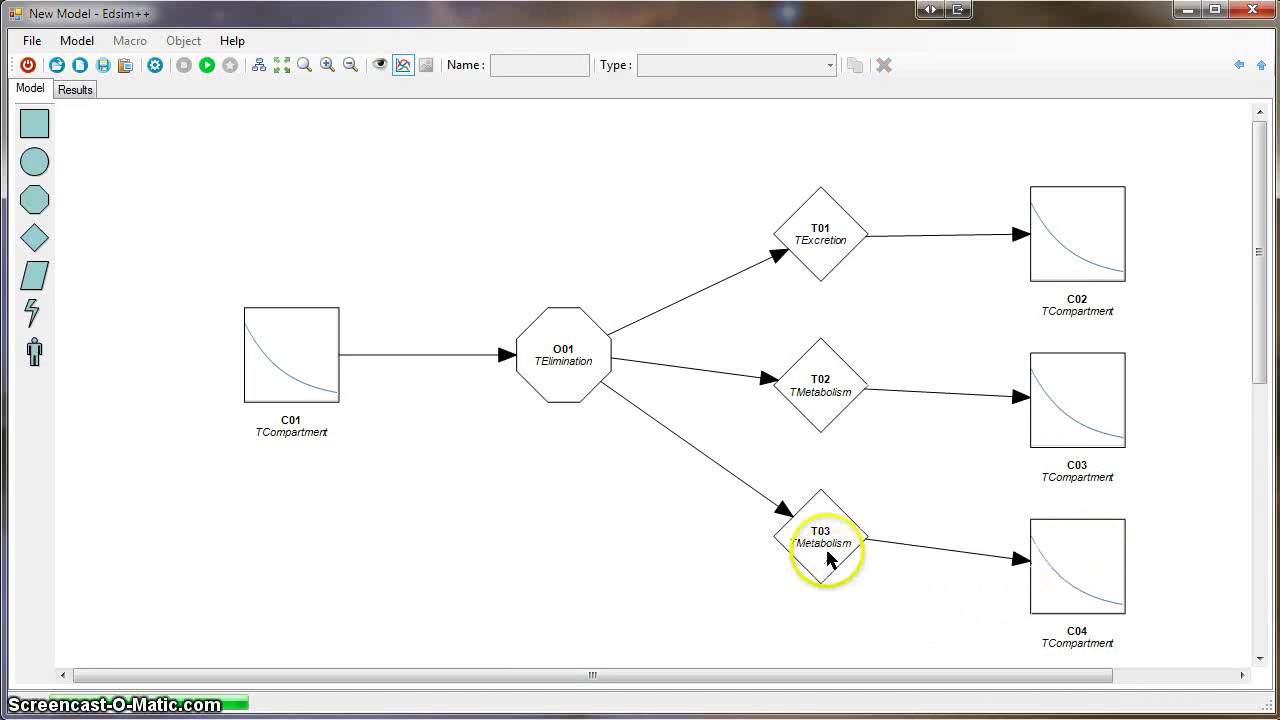
# Move T03 and T02 down level with compartments C04 and C03, and shift T01 slightly up.
pyautogui.moveTo(823, 542); pyautogui.dragTo(820, 571)
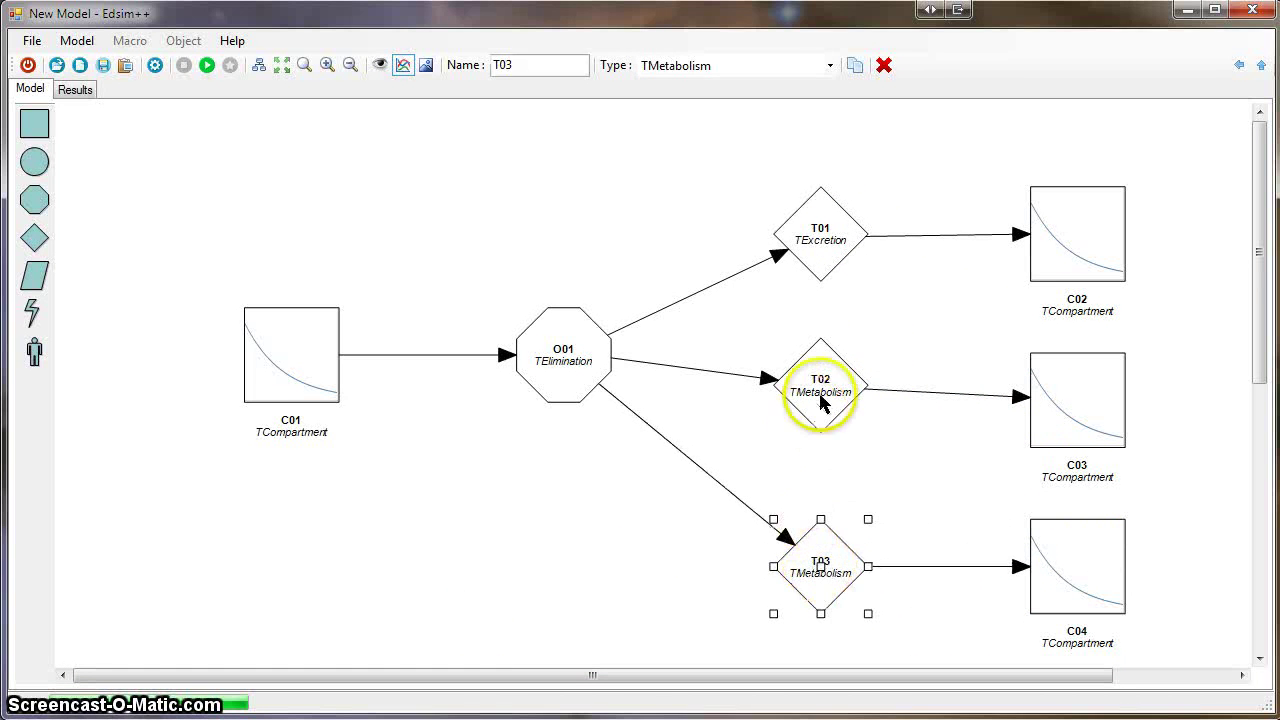
pyautogui.moveTo(821, 392); pyautogui.dragTo(823, 400)
pyautogui.moveTo(826, 234); pyautogui.dragTo(820, 222)
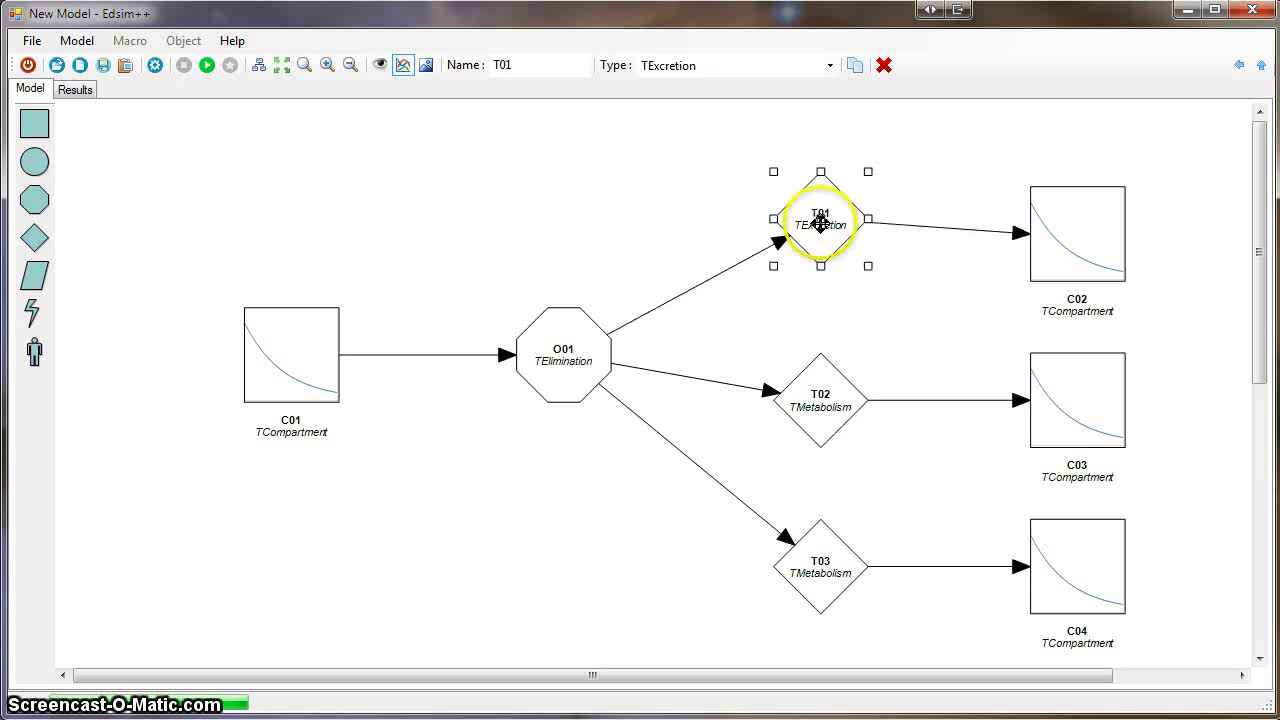
pyautogui.click(684, 152)
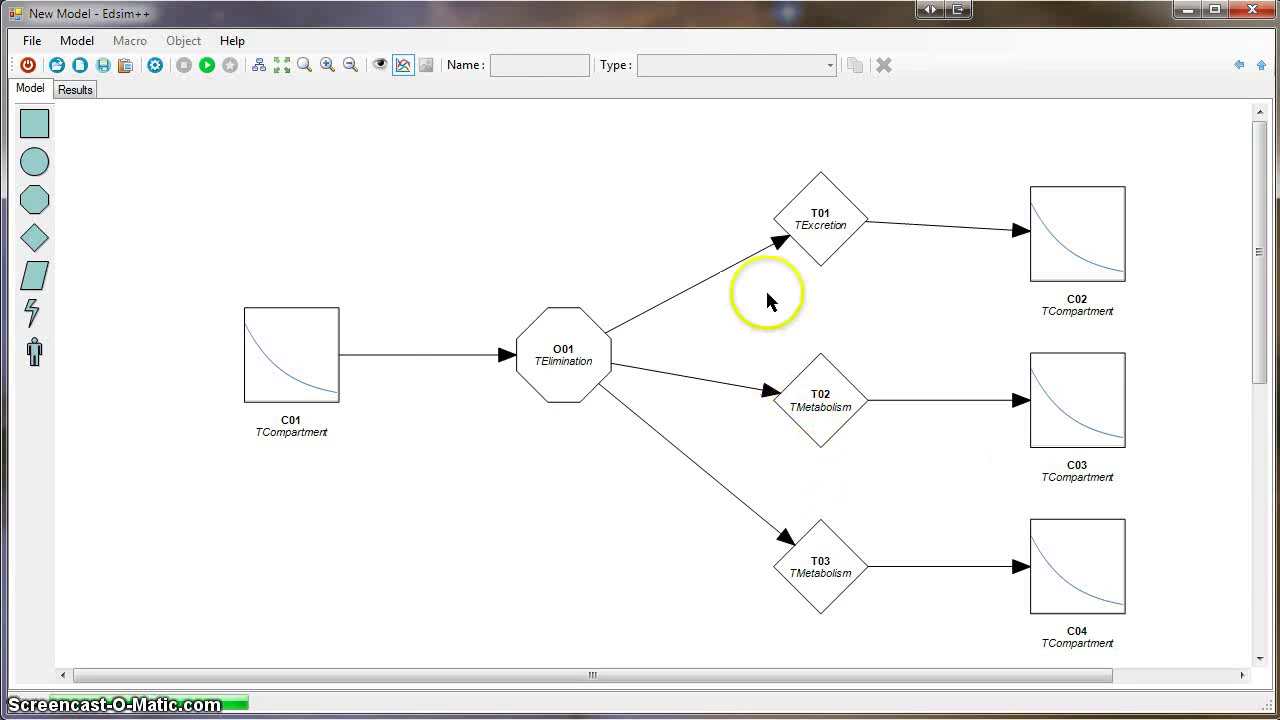
# Set the T01.fx parameter of excretion transfer T01 to 0.5.
pyautogui.doubleClick(835, 207)
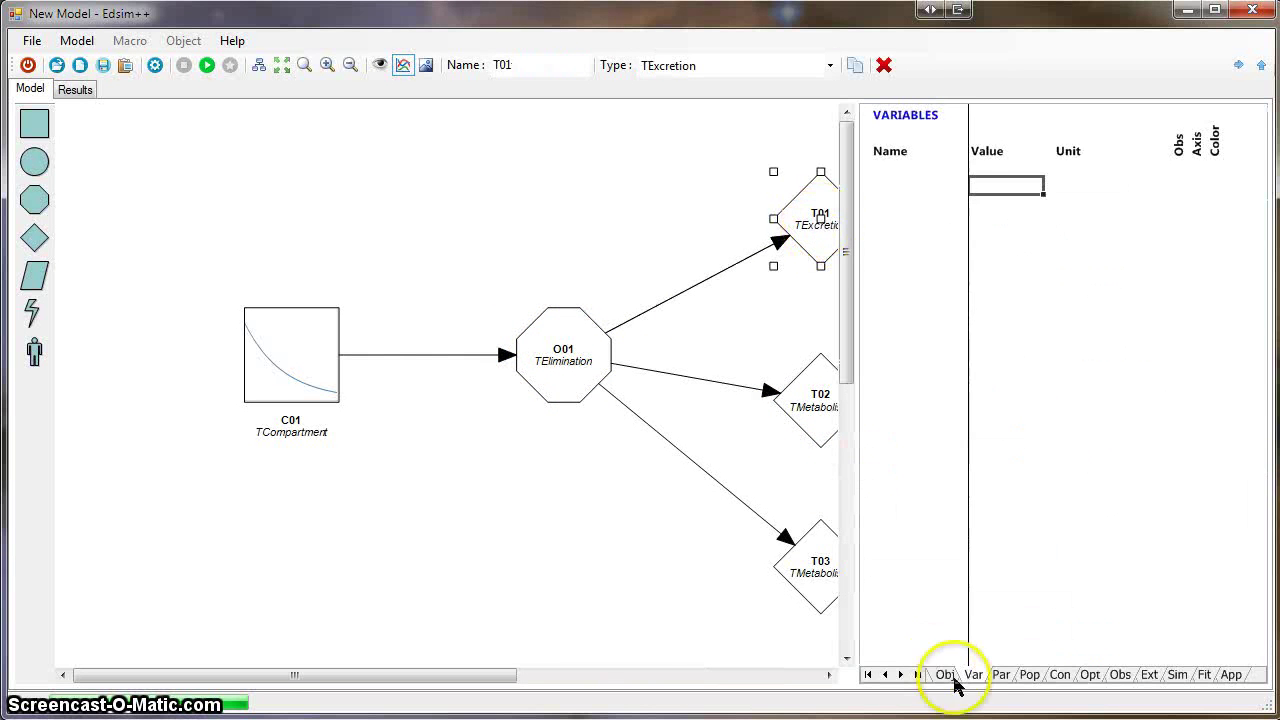
pyautogui.click(1001, 675)
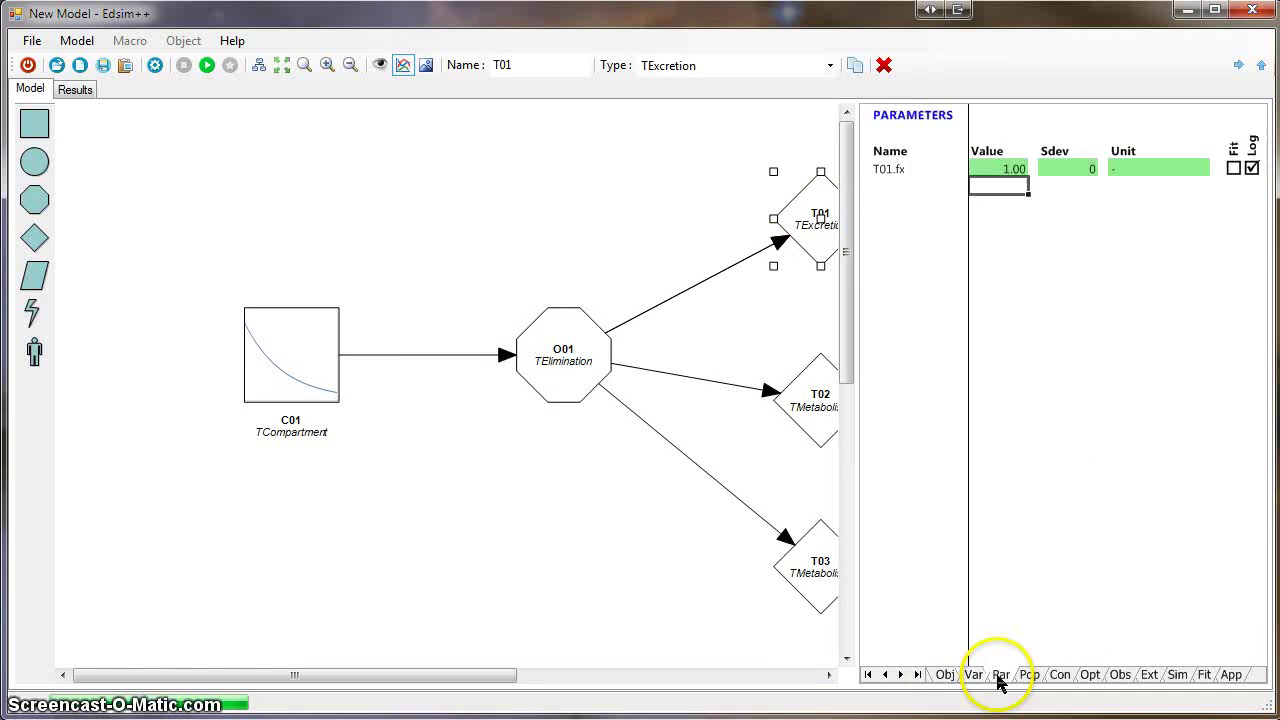
pyautogui.click(1010, 173)
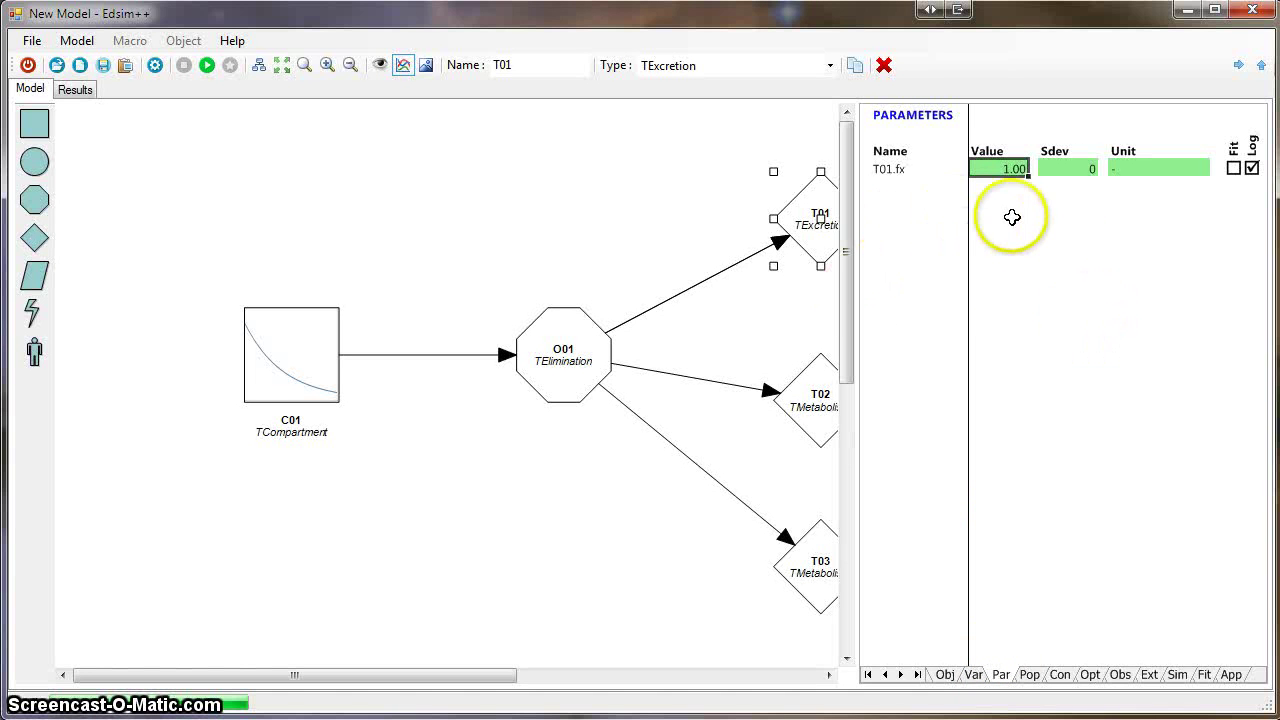
pyautogui.press('Return')
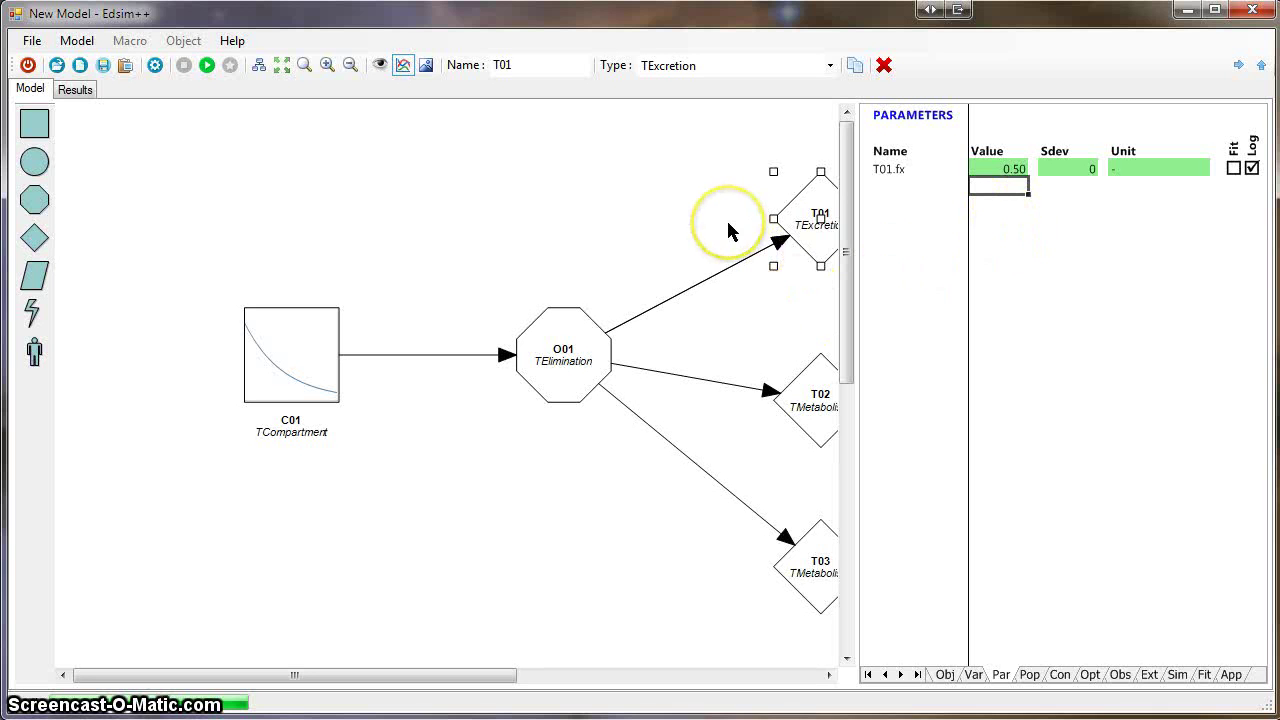
# Set the metabolism parameter T02.fm to 0.2 and T03.fm to 0.1.
pyautogui.click(816, 409)
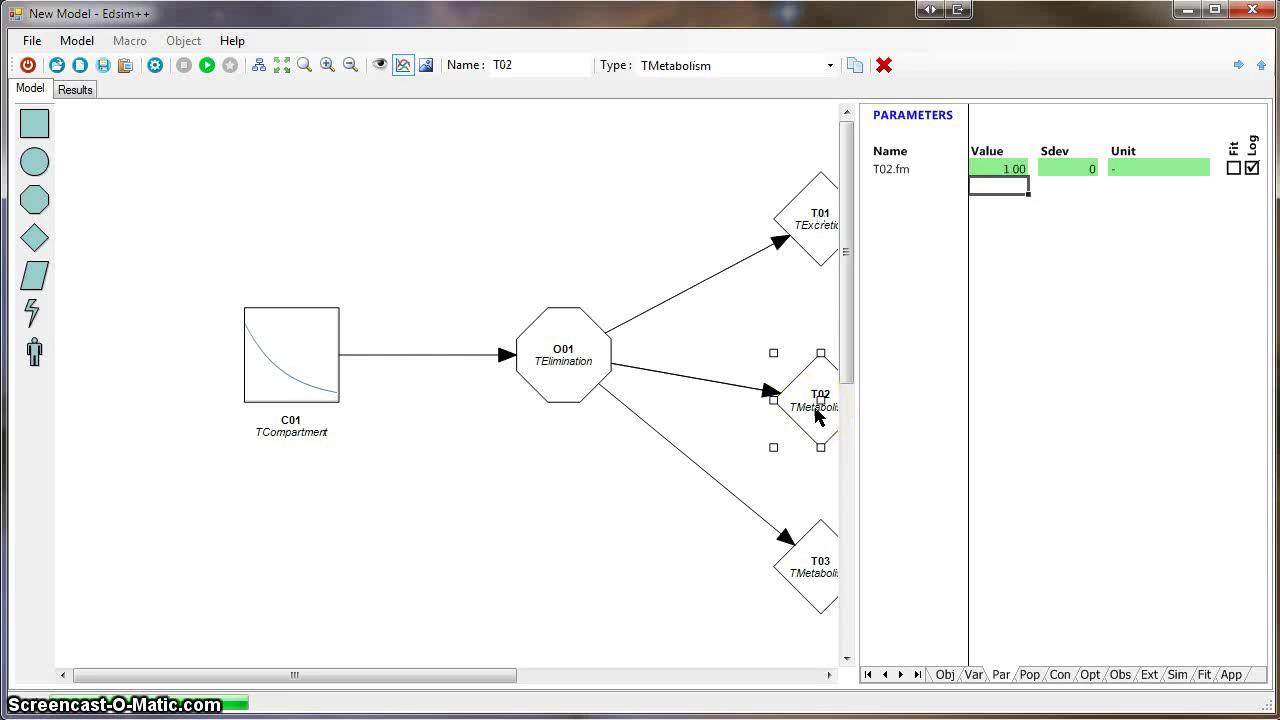
pyautogui.click(985, 170)
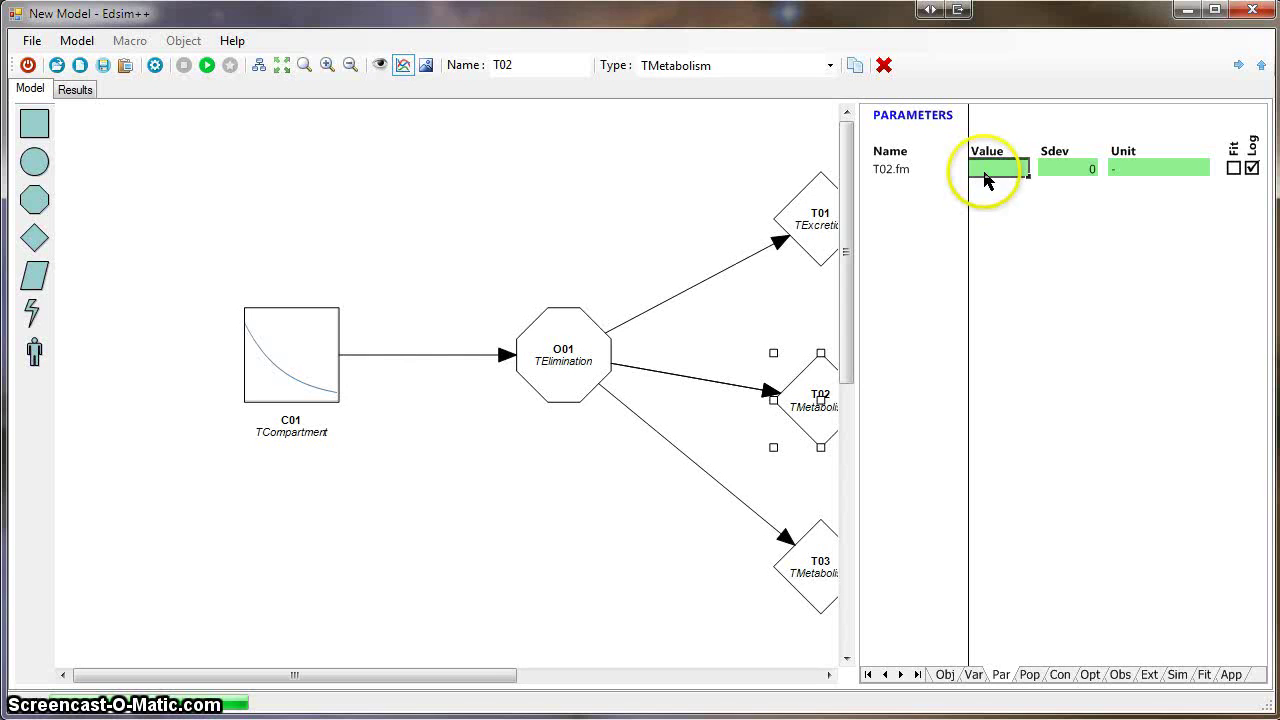
pyautogui.write('0.2')
pyautogui.press('Return')
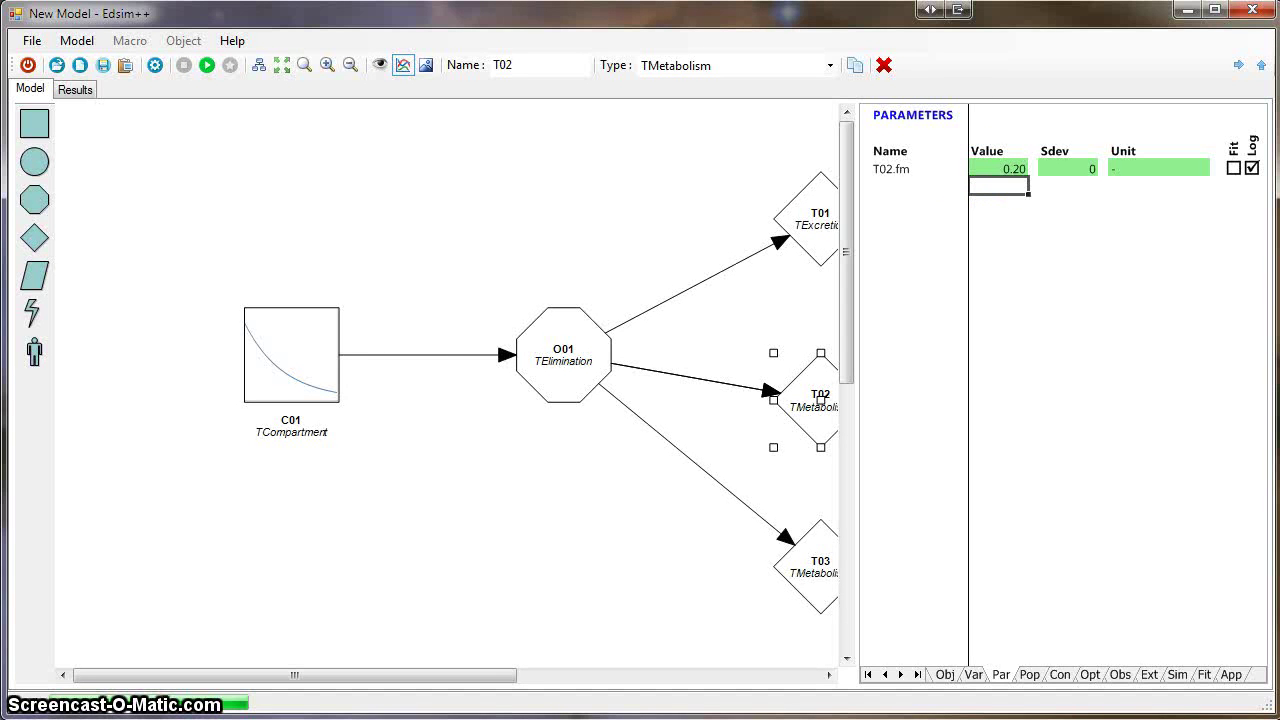
pyautogui.click(816, 578)
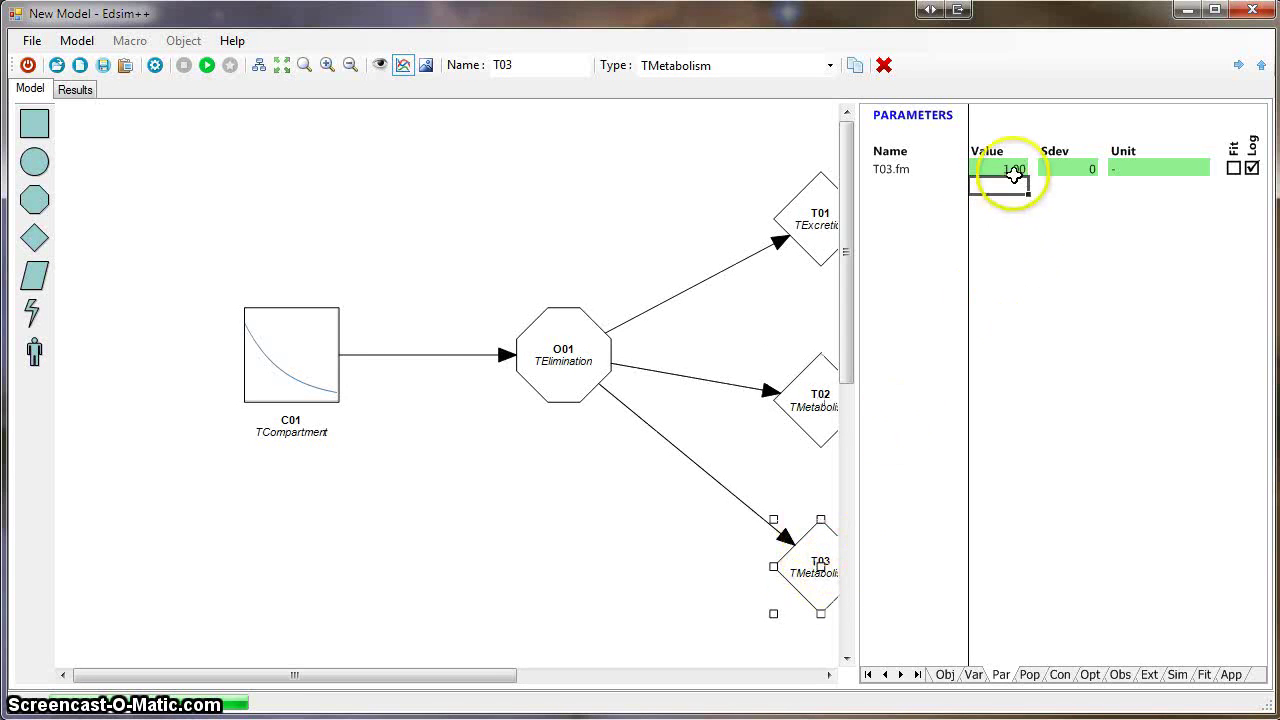
pyautogui.click(1014, 170)
pyautogui.write('0.1')
pyautogui.press('Return')
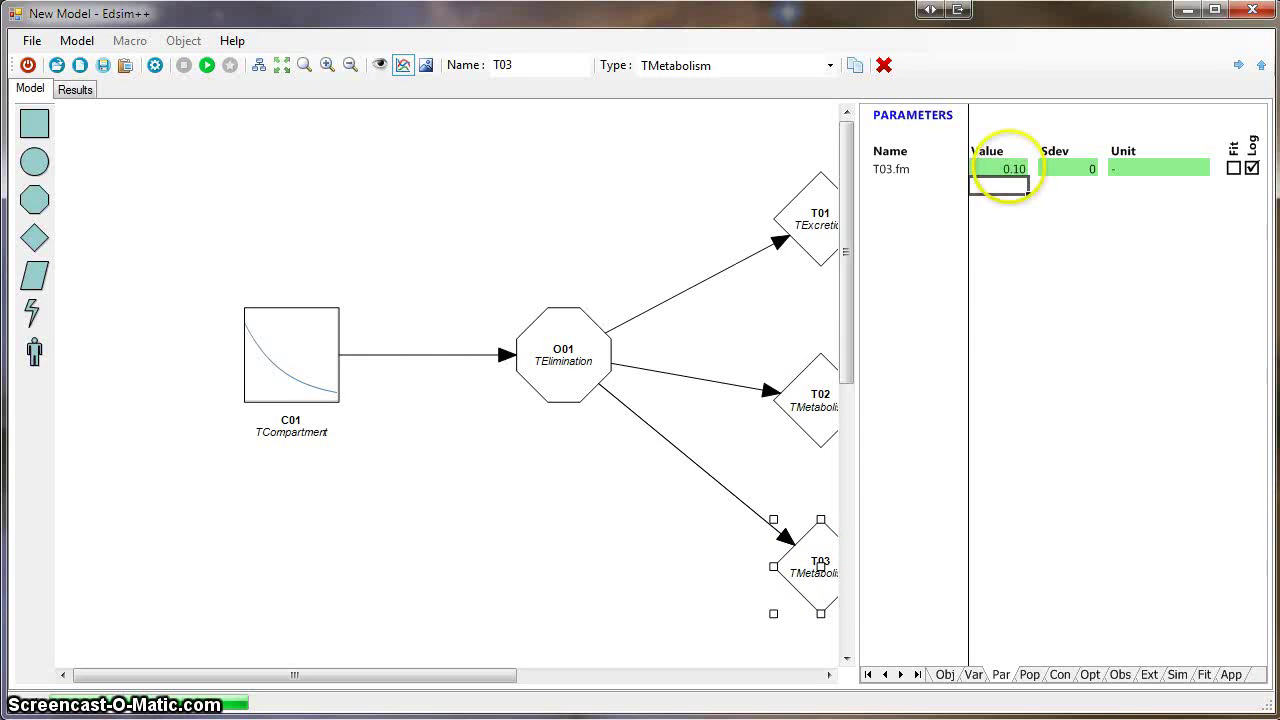
# Close the parameter view and run the simulation of the elimination model.
pyautogui.click(735, 643)
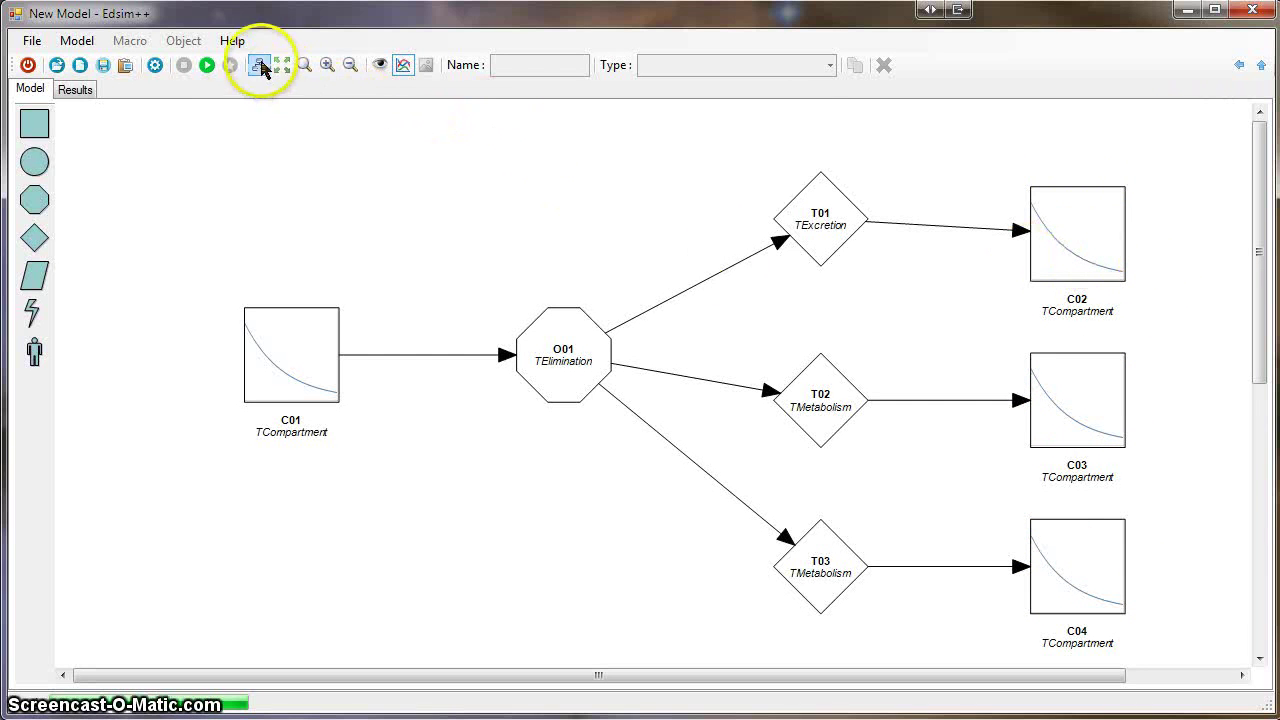
pyautogui.click(207, 65)
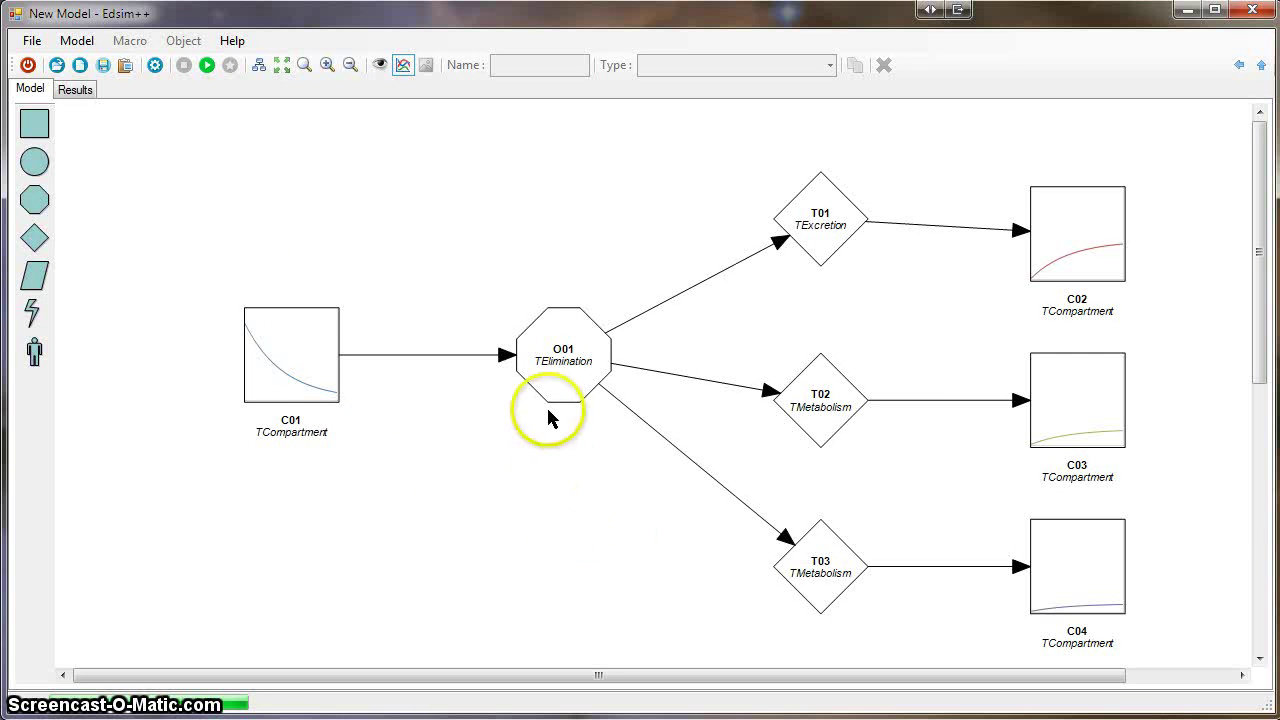
# Add a second TElimination object directly above O01 and connect compartment C01 to it.
pyautogui.click(34, 200)
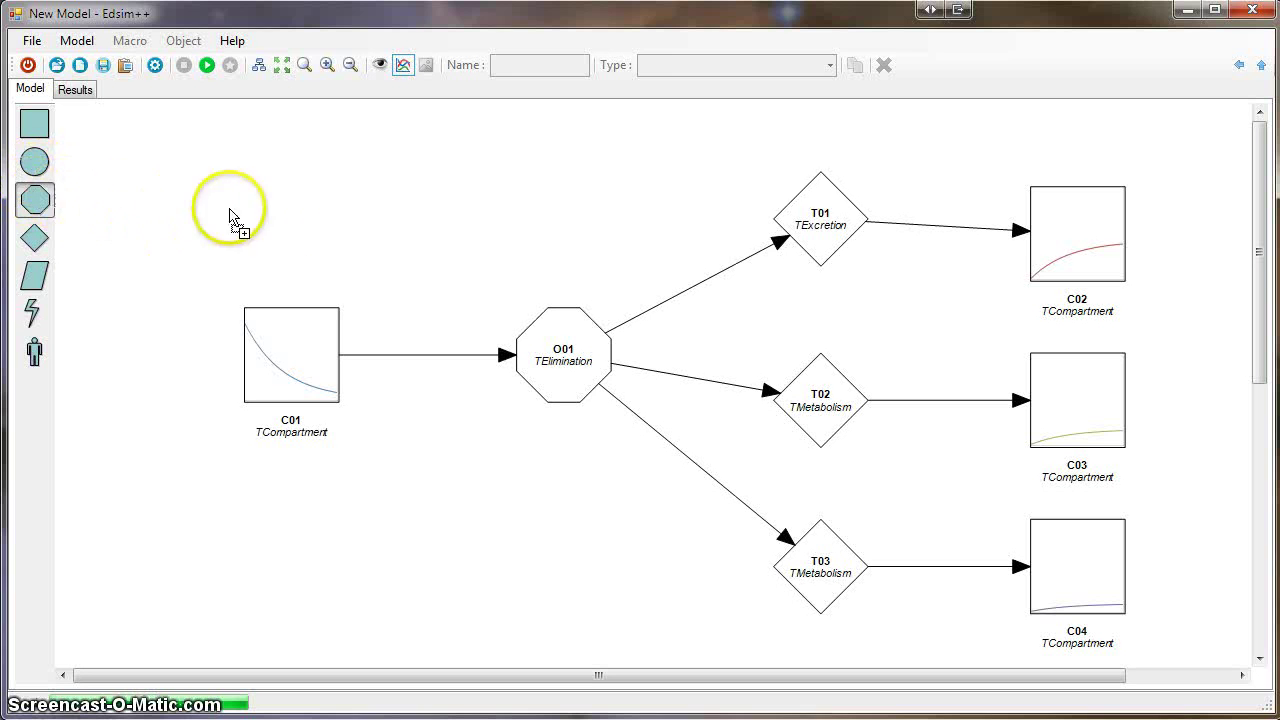
pyautogui.click(530, 200)
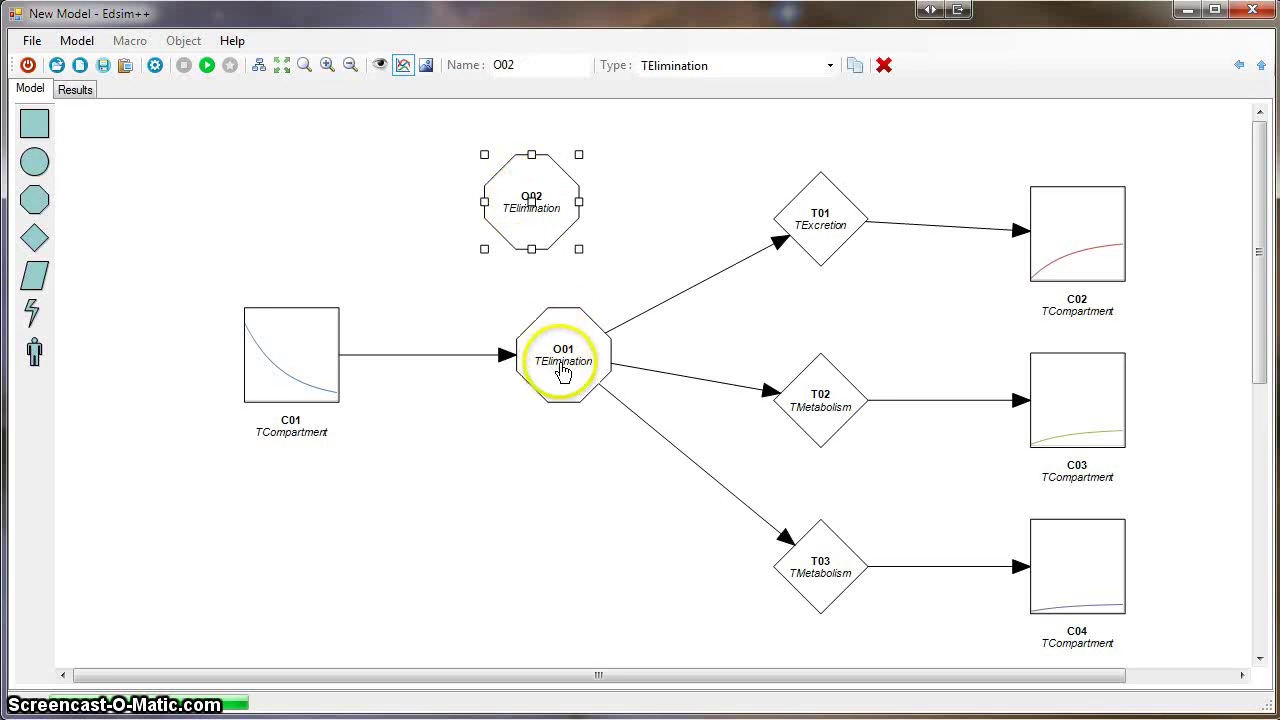
pyautogui.moveTo(534, 206); pyautogui.dragTo(565, 202)
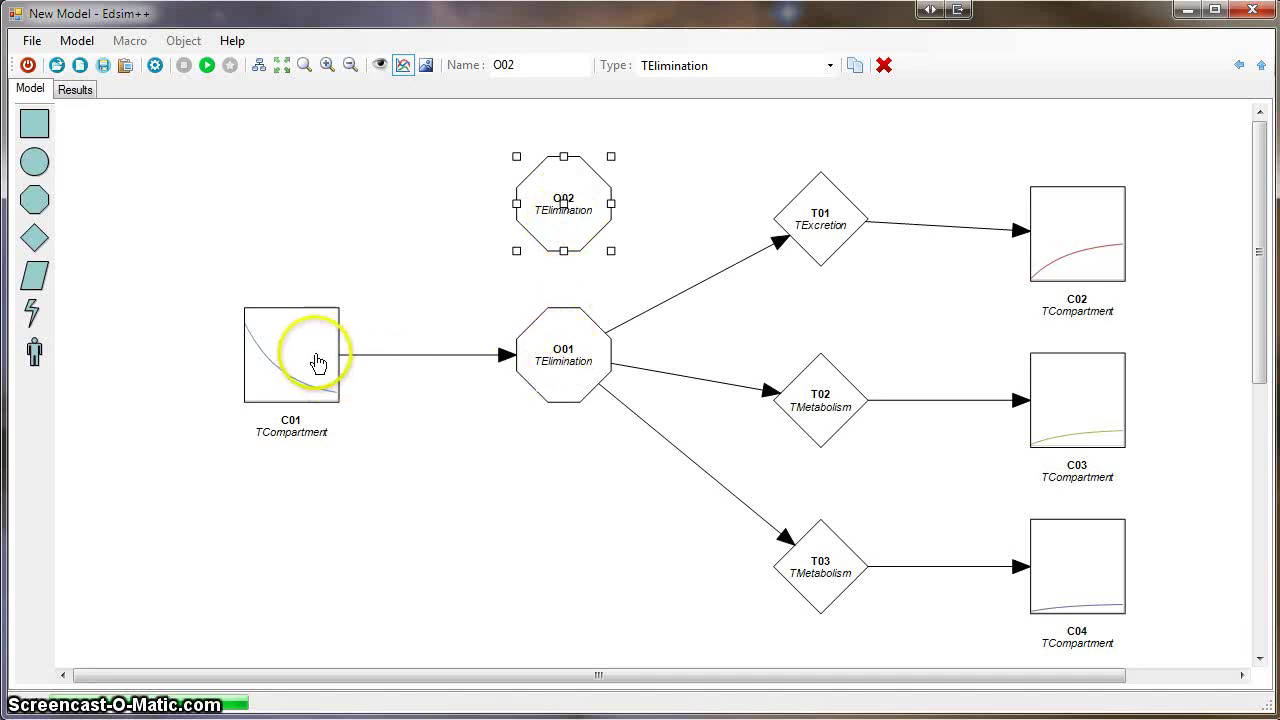
pyautogui.moveTo(311, 355); pyautogui.dragTo(540, 226)
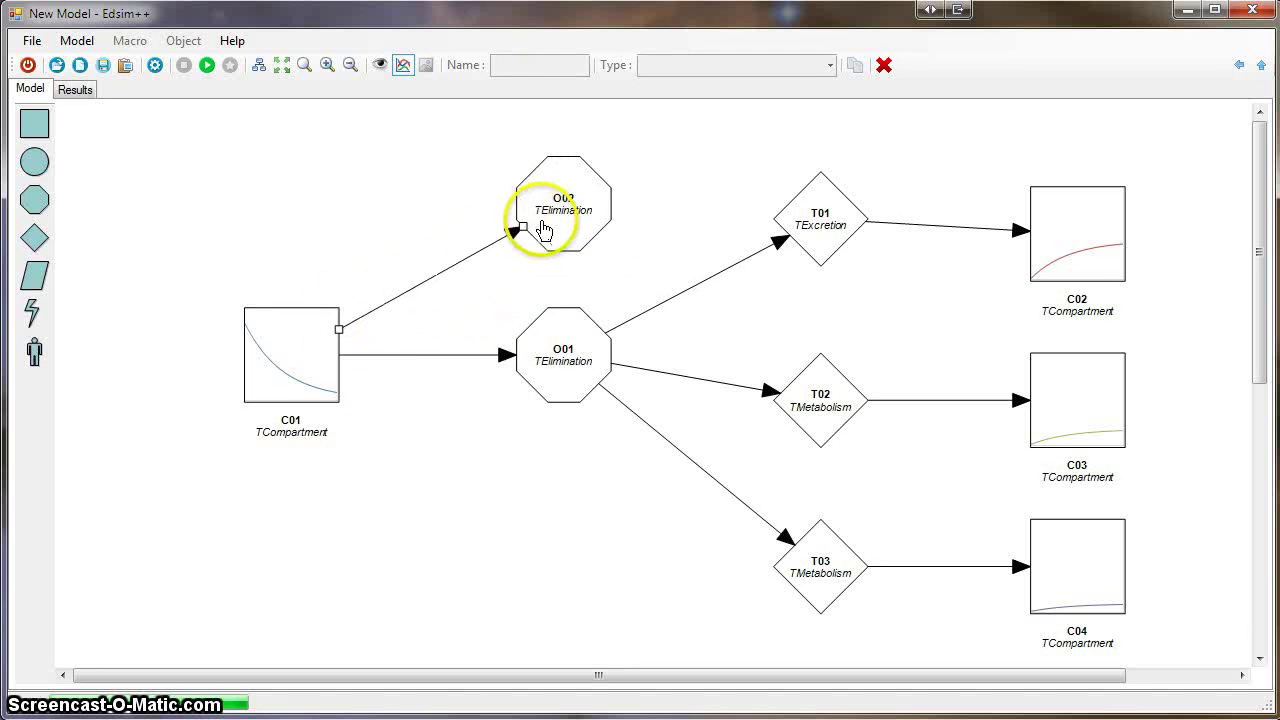
# Delete the connection from O01 to T01 and connect elimination object O02 to T01 instead.
pyautogui.click(666, 302)
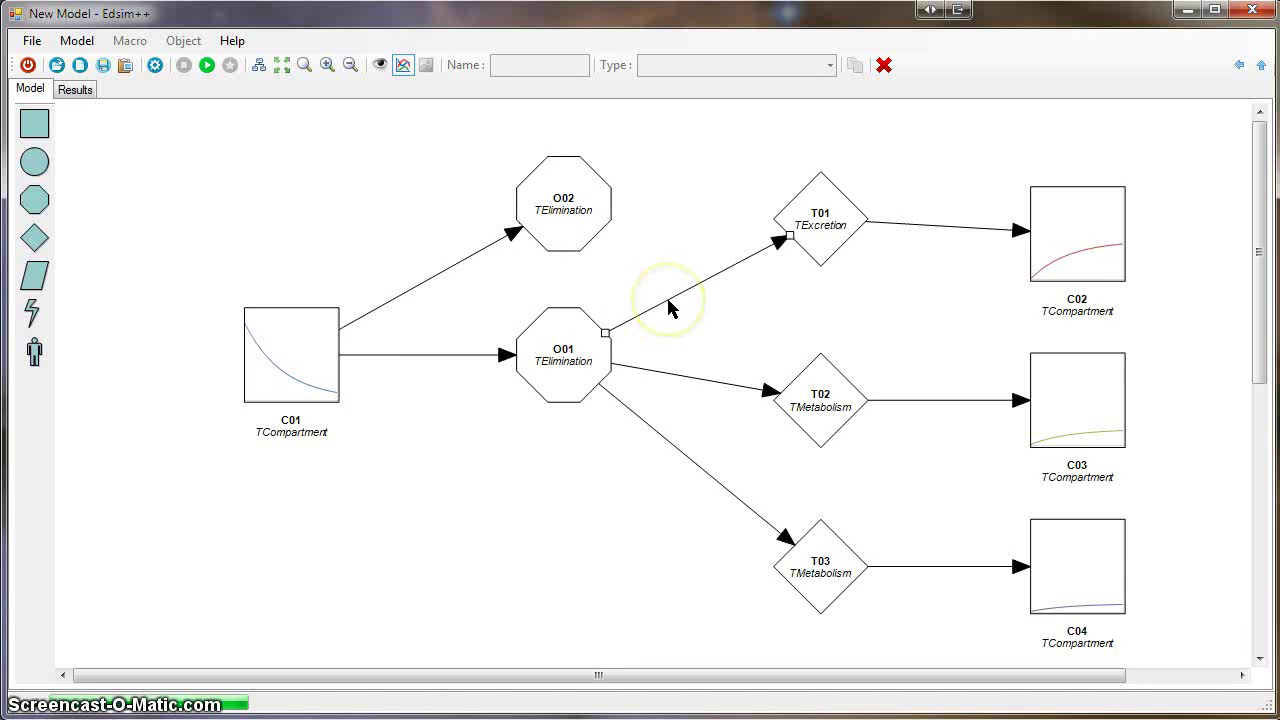
pyautogui.click(884, 65)
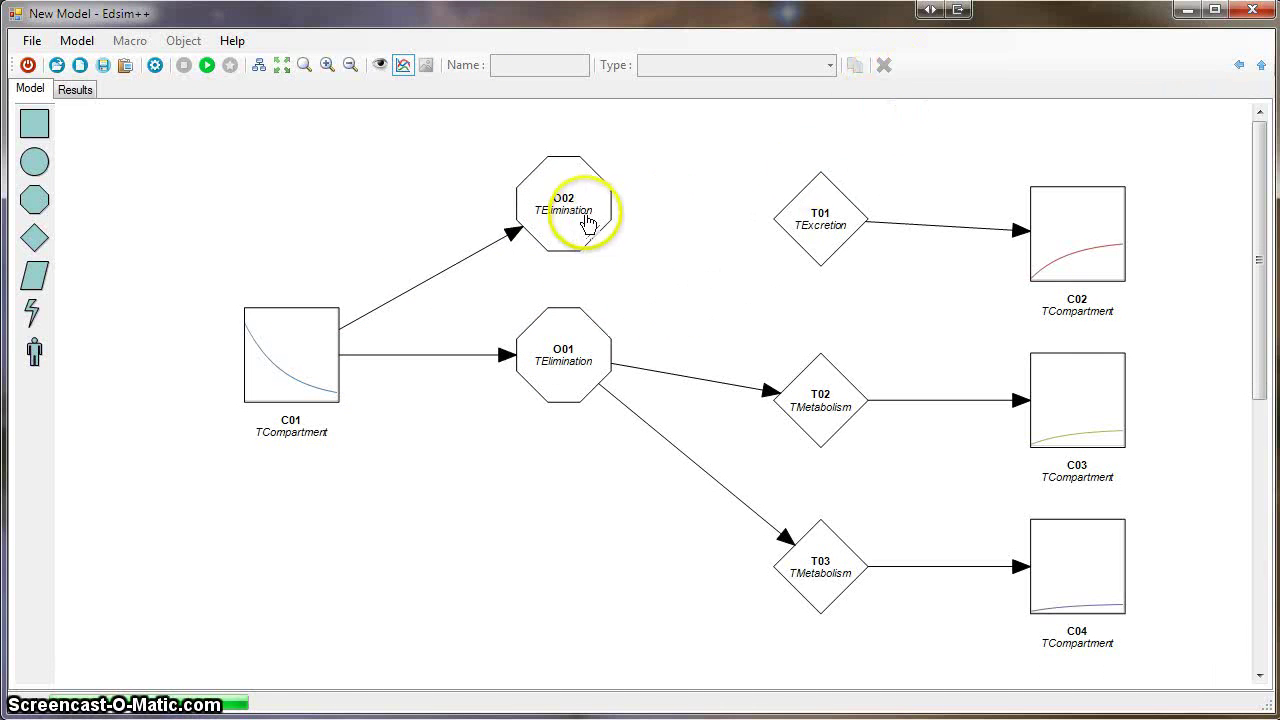
pyautogui.moveTo(586, 220); pyautogui.dragTo(813, 225)
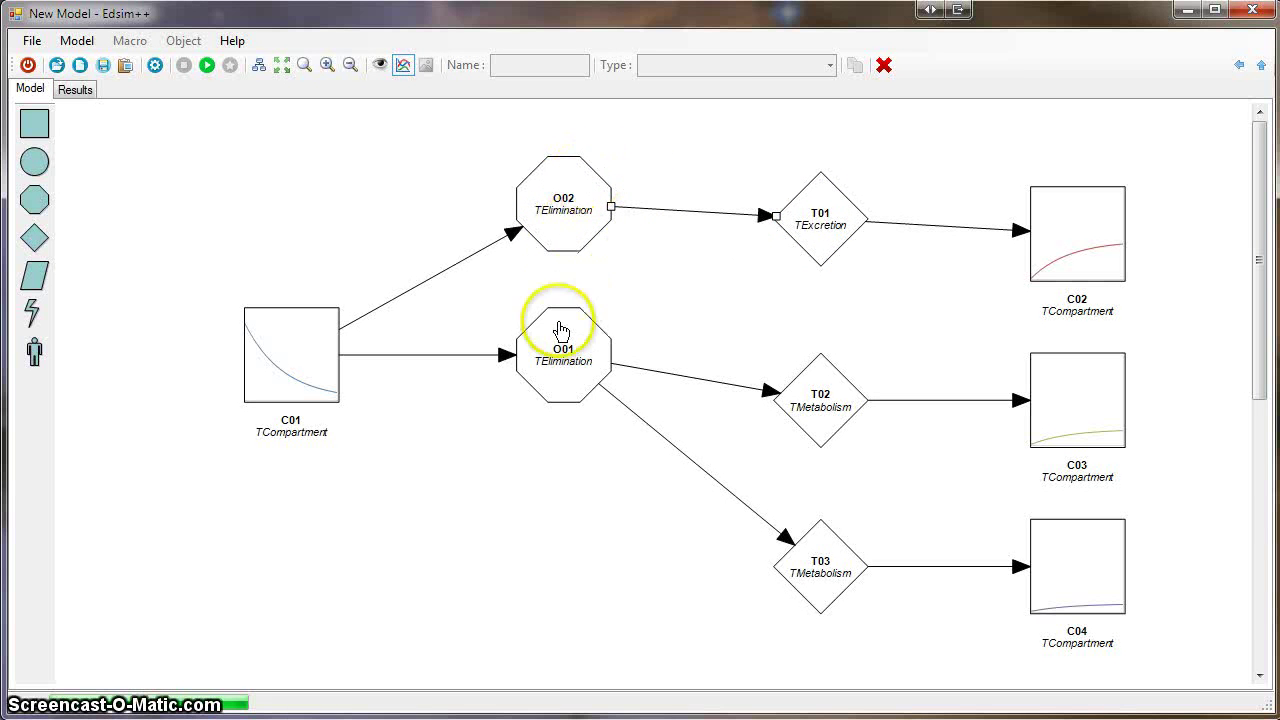
# Move elimination object O01 down to roughly the height of transfer T02.
pyautogui.moveTo(562, 370); pyautogui.dragTo(563, 430)
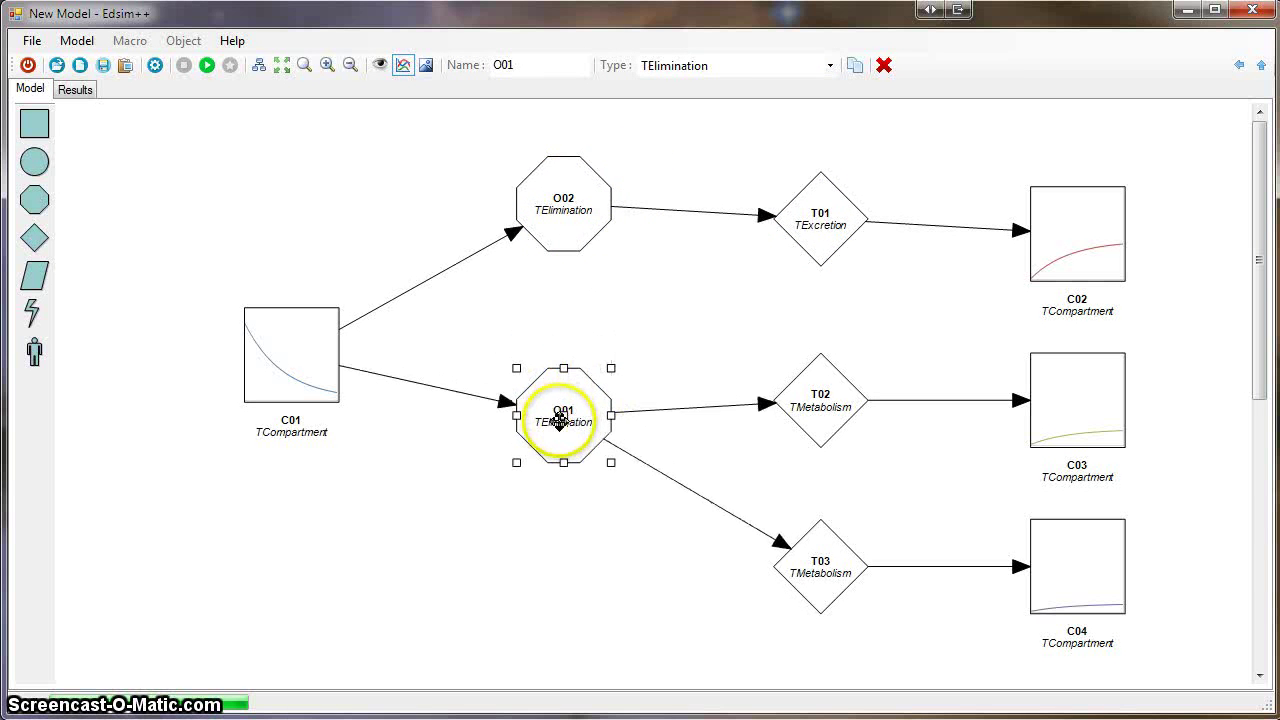
pyautogui.click(562, 226)
pyautogui.click(568, 425)
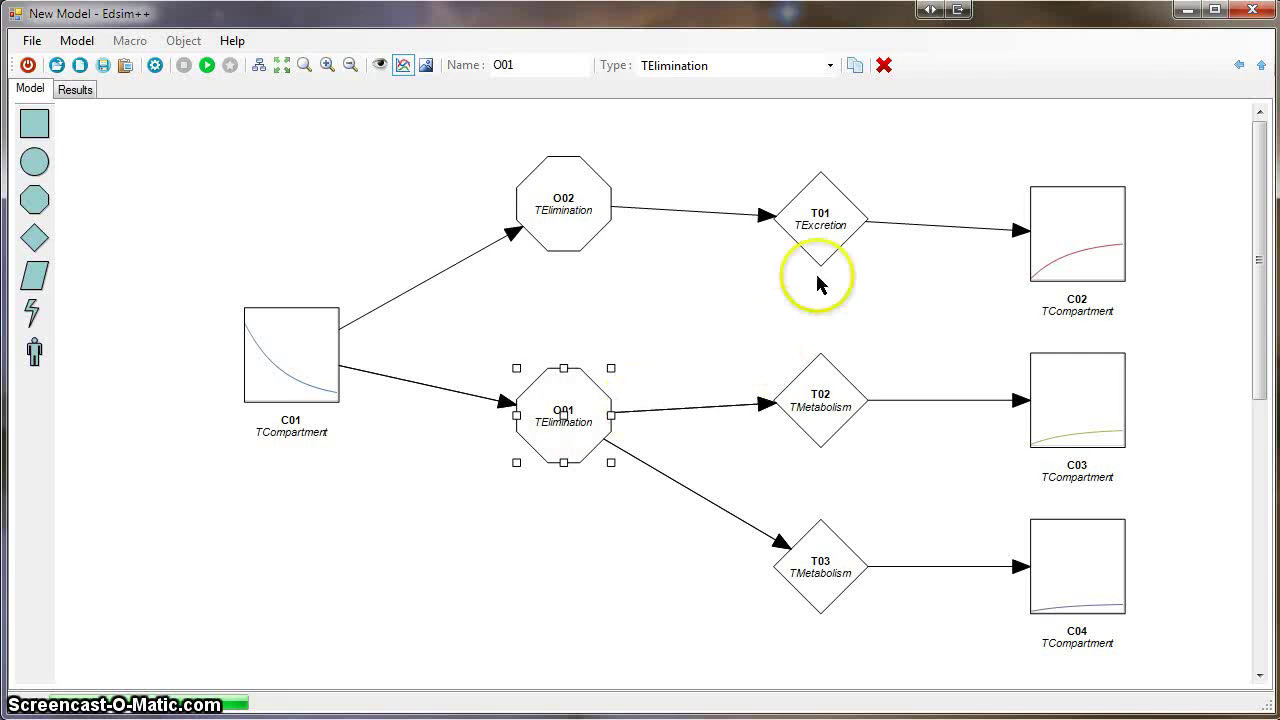
# Set the elimination rate constant k of object O02 to 0.05 1/h.
pyautogui.doubleClick(573, 207)
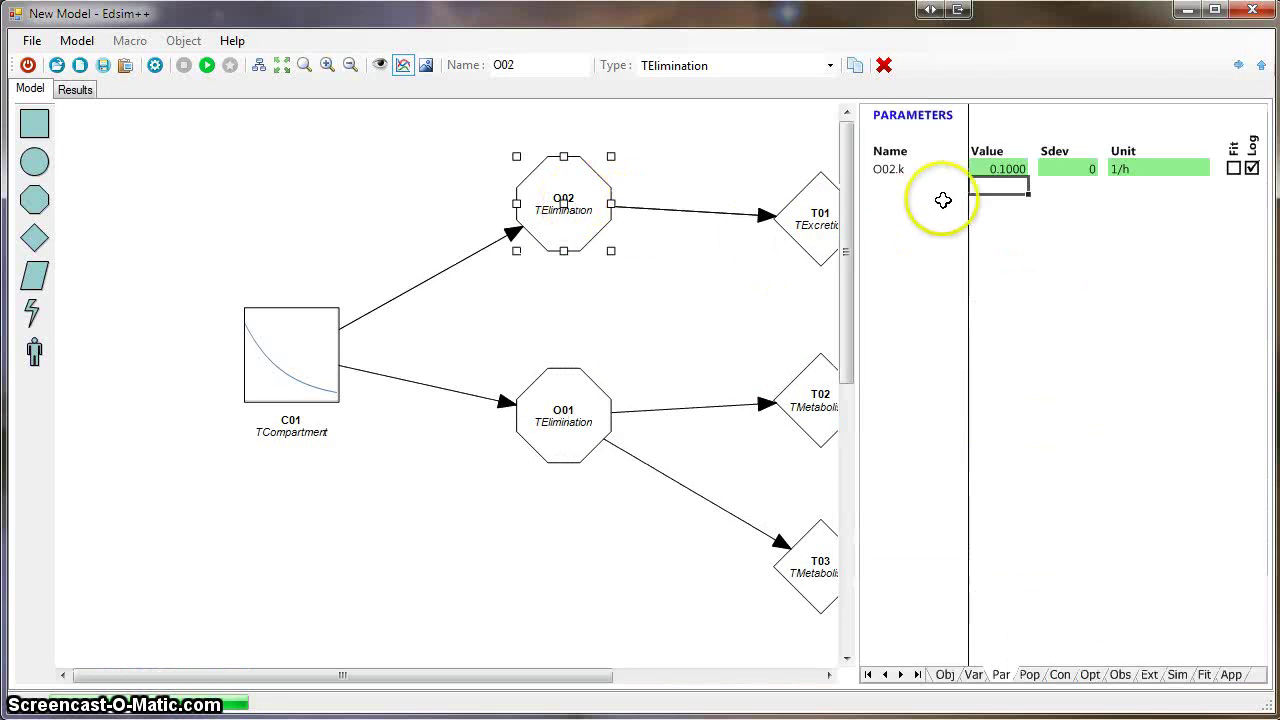
pyautogui.click(989, 540)
pyautogui.click(1014, 168)
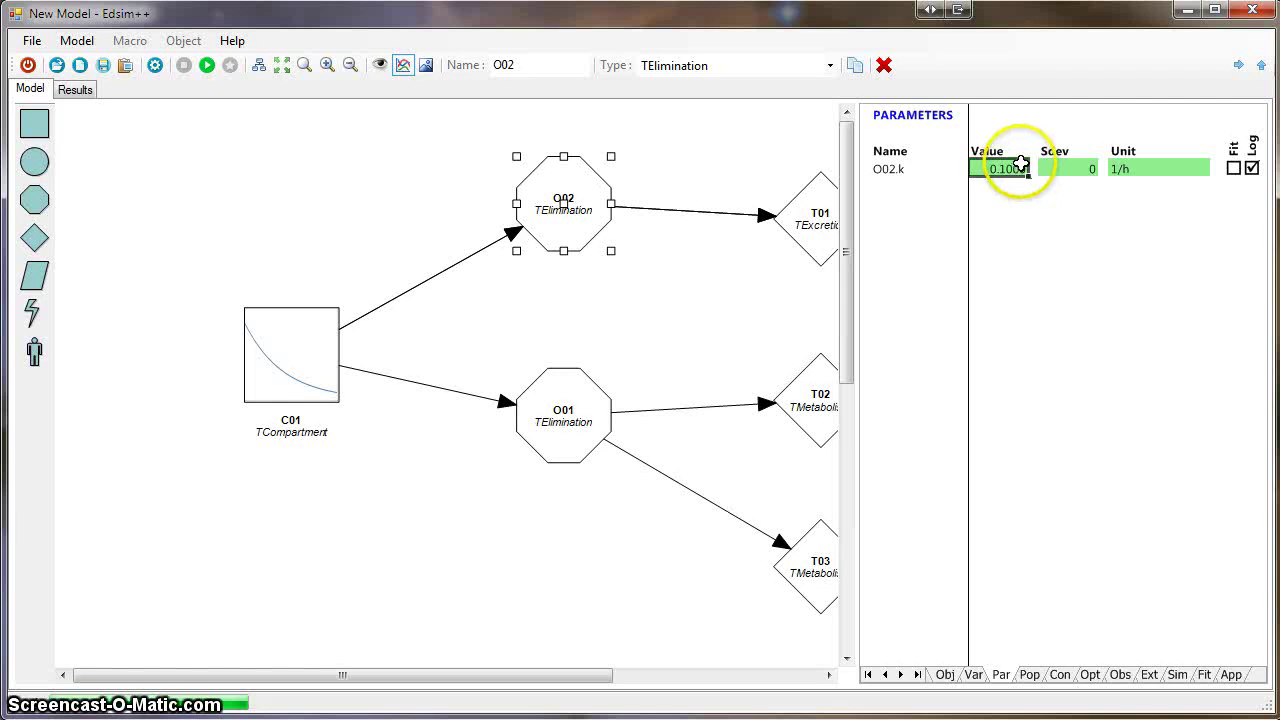
pyautogui.write('0.05')
pyautogui.press('Return')
pyautogui.click(878, 267)
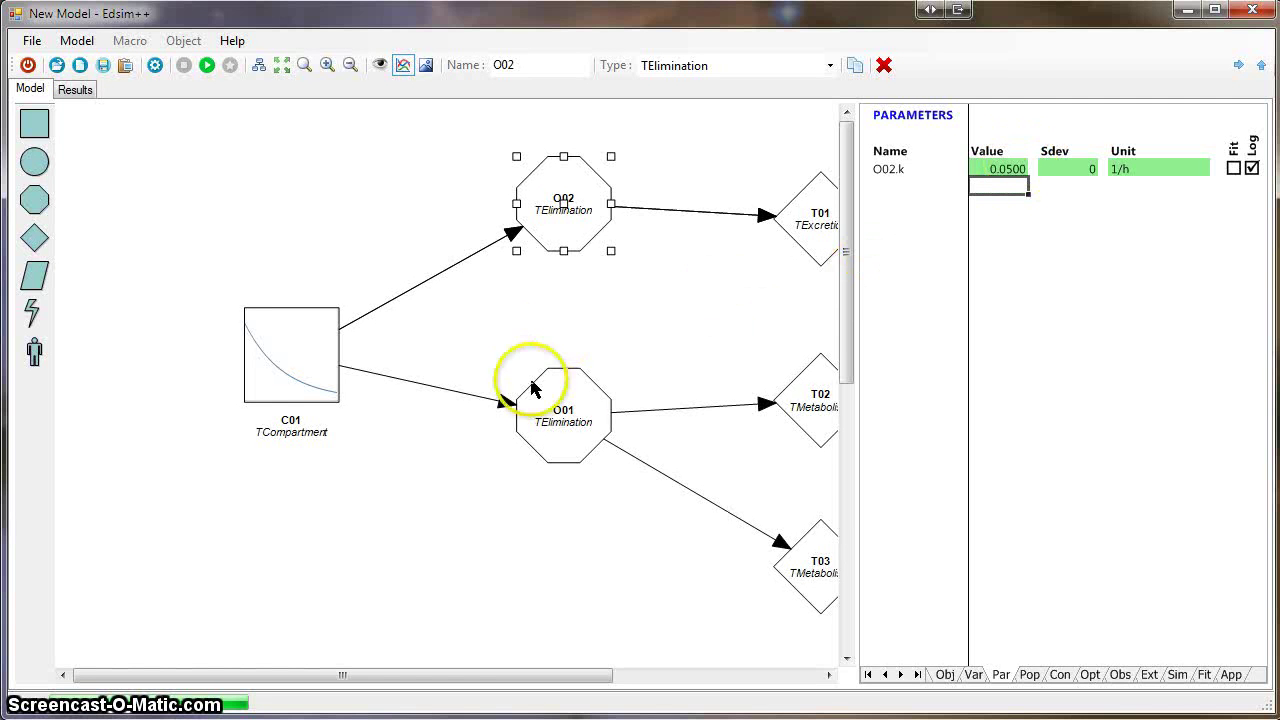
# Set the rate constant k of elimination object O01 to 0.05 1/h and close the parameter view.
pyautogui.doubleClick(563, 406)
pyautogui.click(1013, 171)
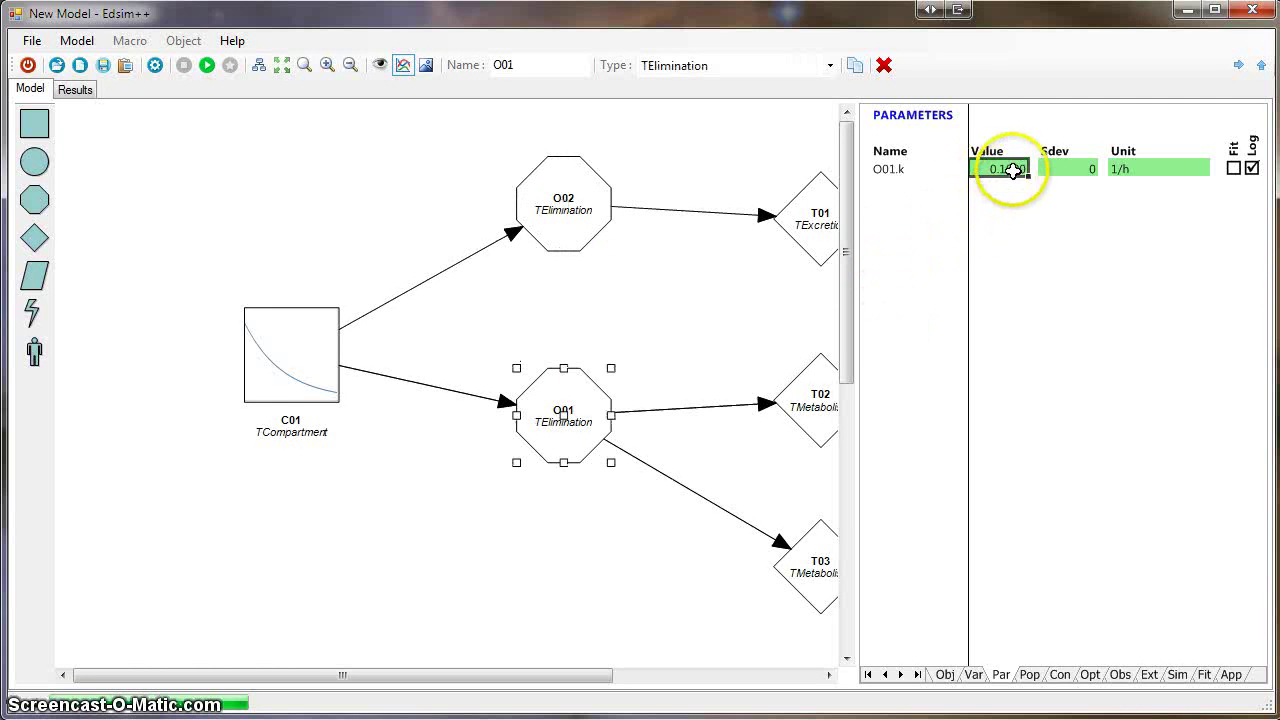
pyautogui.write('0.05')
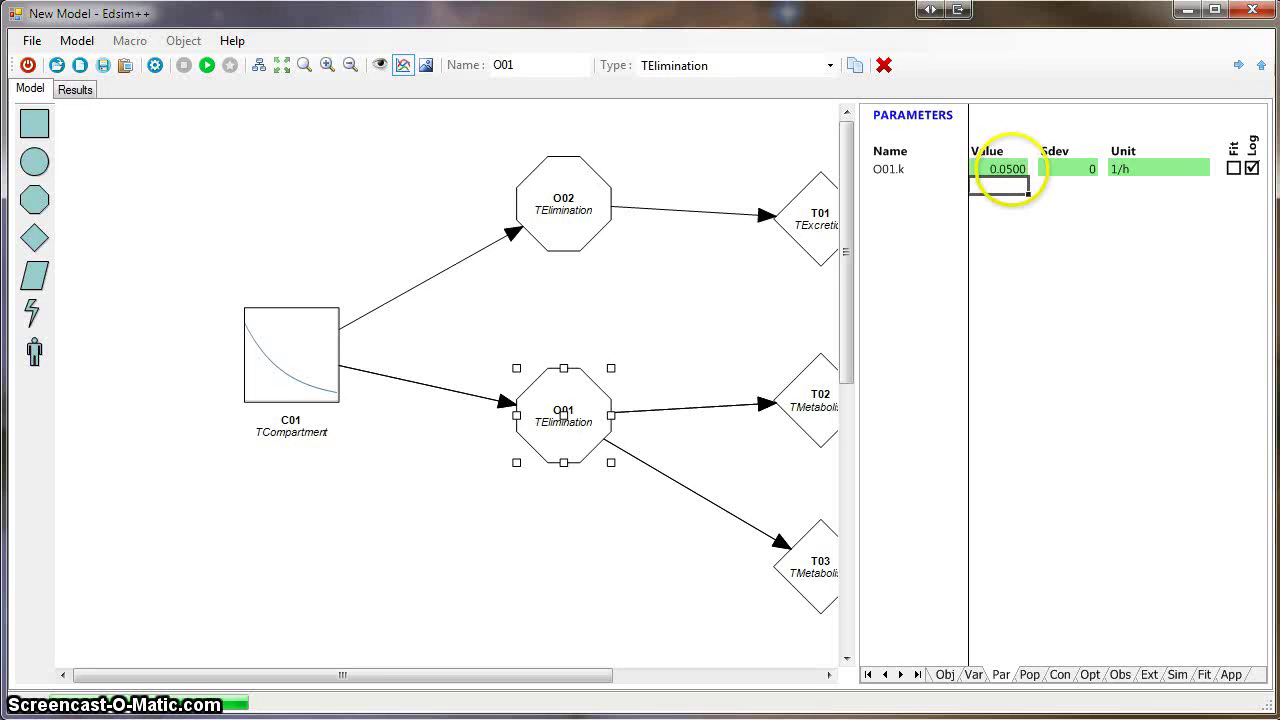
pyautogui.press('Return')
pyautogui.click(633, 355)
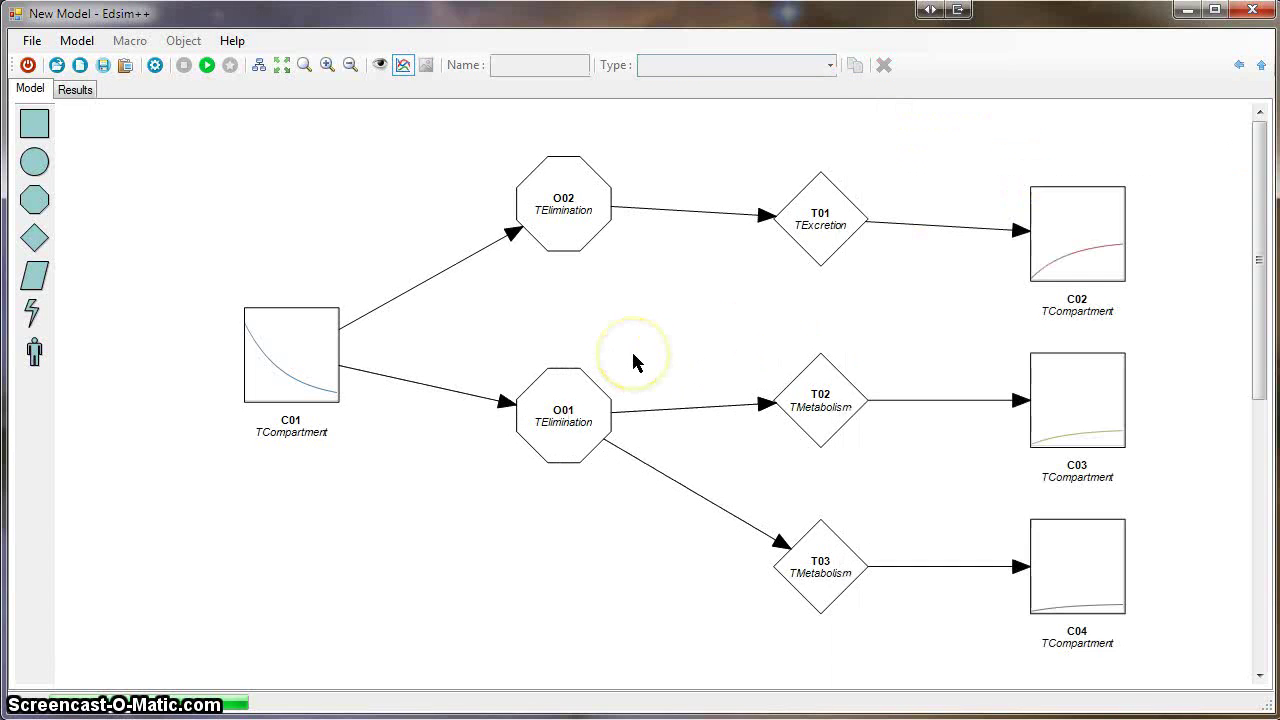
# Set the fraction fx of excretion transfer T01 to 1 and close the parameter view.
pyautogui.doubleClick(826, 228)
pyautogui.click(1016, 171)
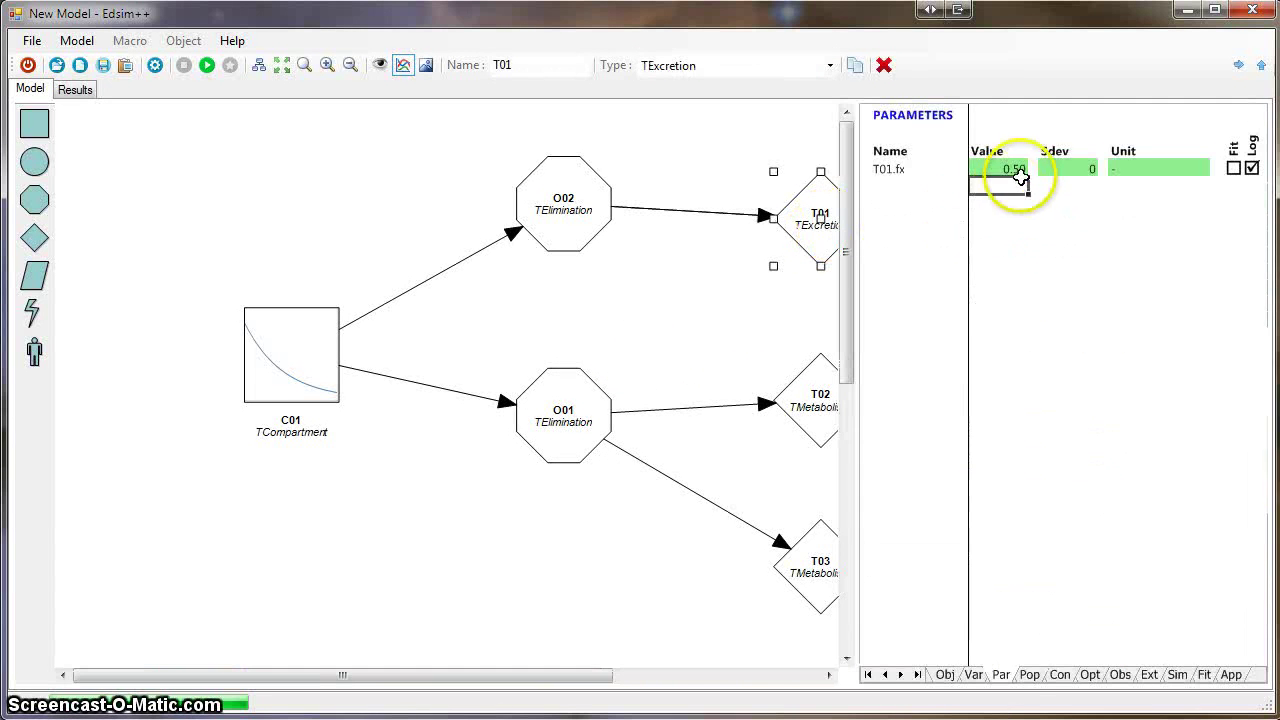
pyautogui.write('1')
pyautogui.press('Return')
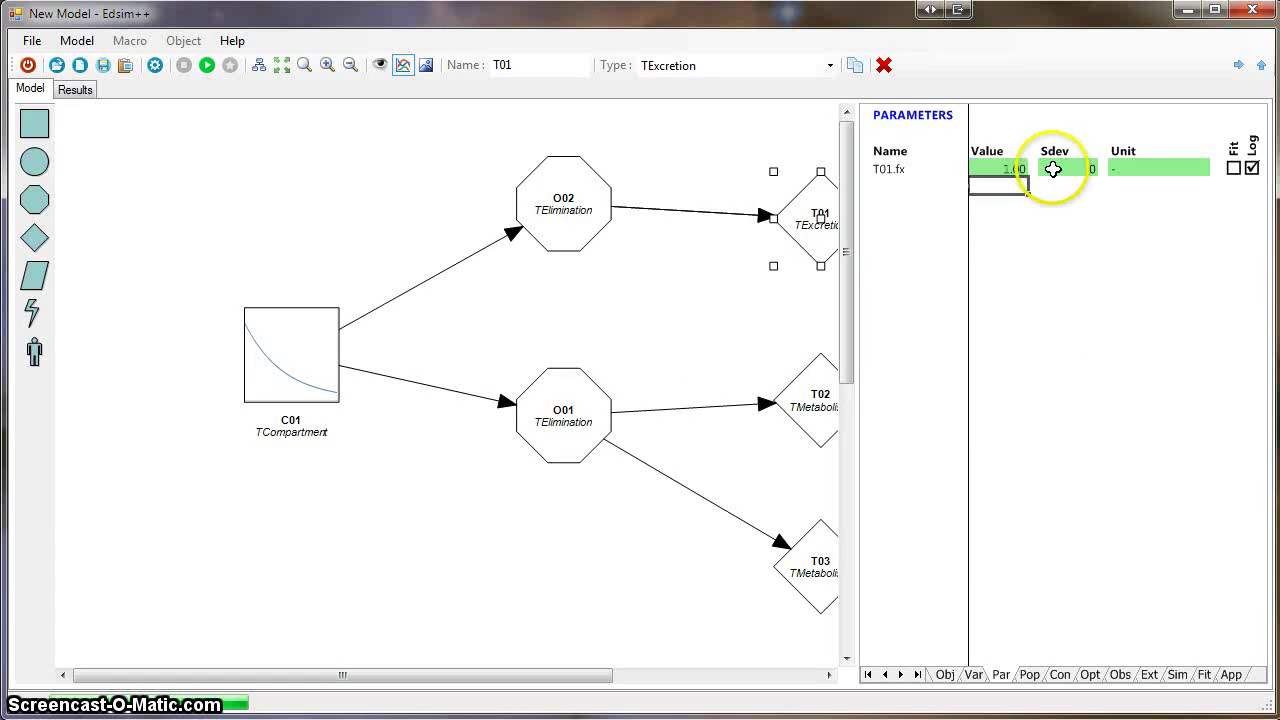
pyautogui.click(697, 265)
# Set the fraction fm of metabolism transfer T02 to 0.4.
pyautogui.click(812, 413)
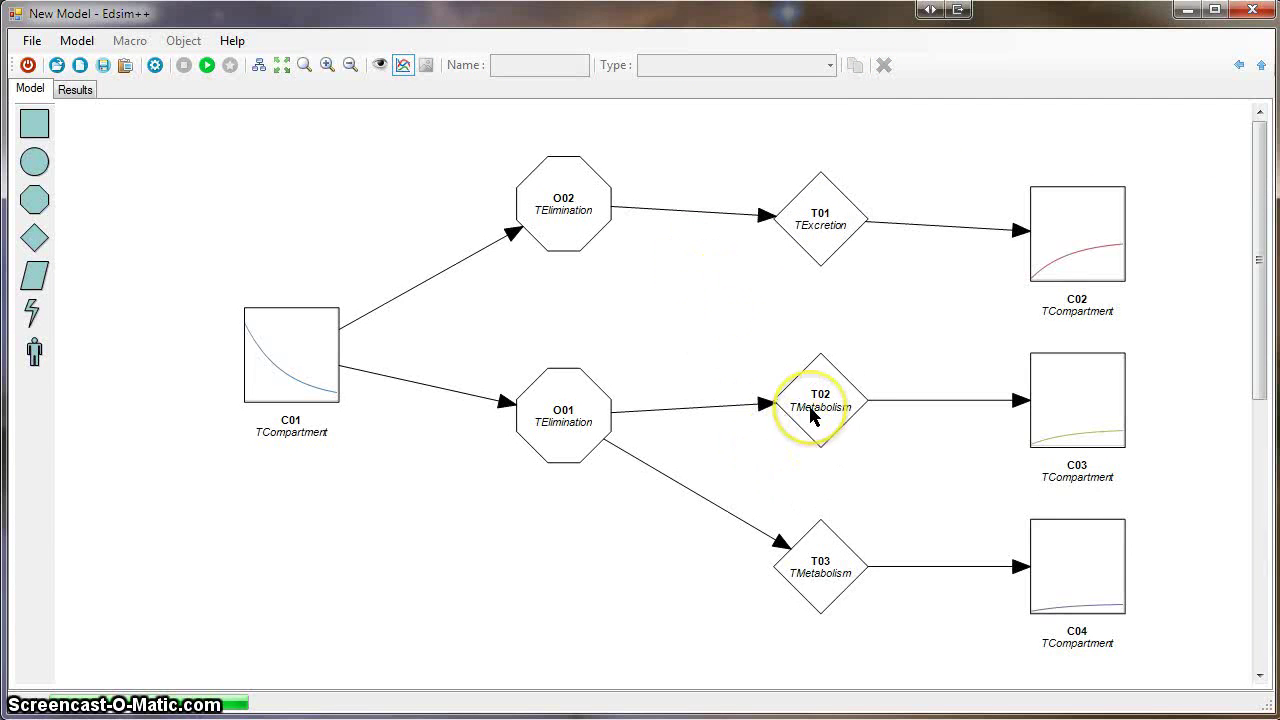
pyautogui.click(815, 560)
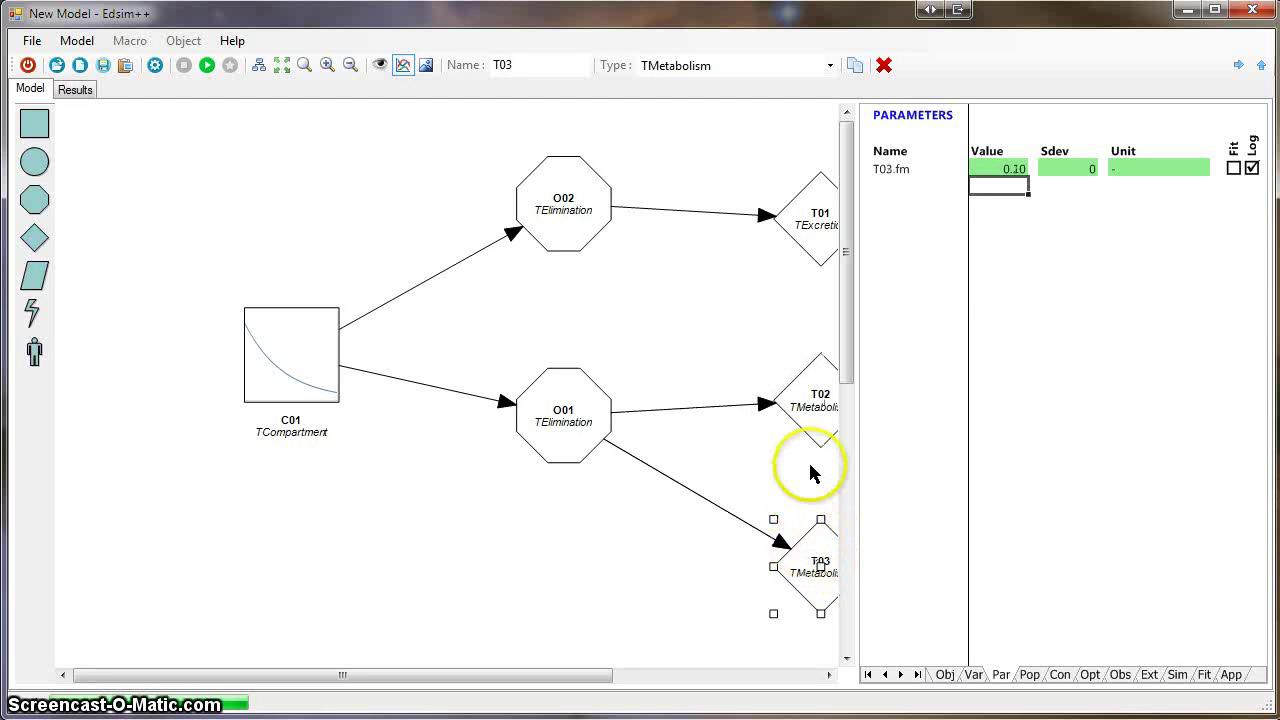
pyautogui.click(815, 432)
pyautogui.click(997, 167)
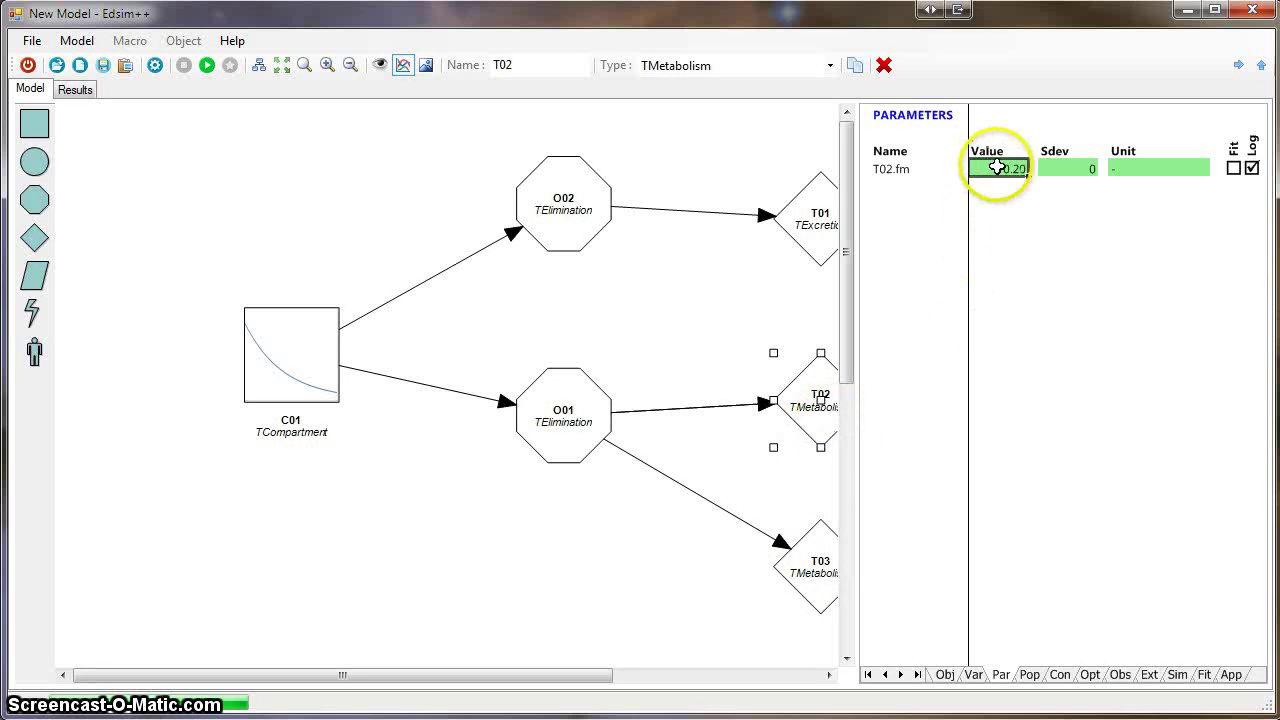
pyautogui.write('0')
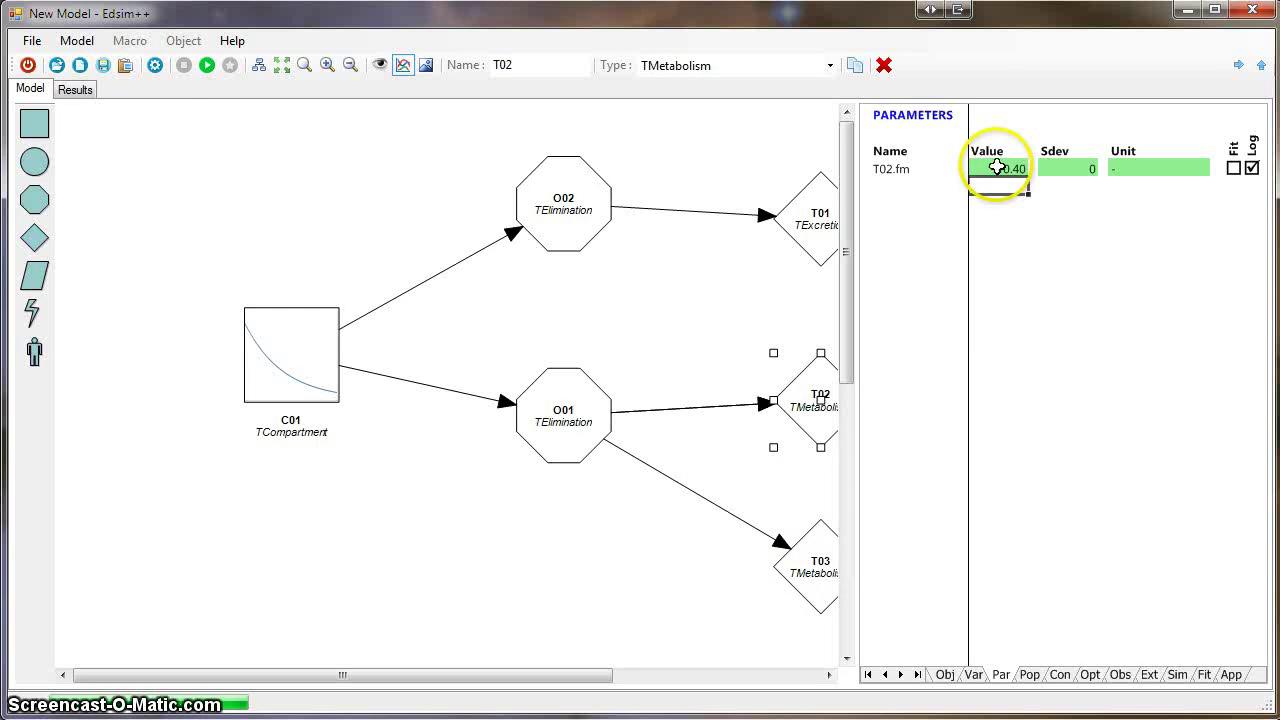
# Set the fraction fm of metabolism transfer T03 to 0.2, then close the parameter view and run the simulation.
pyautogui.click(843, 558)
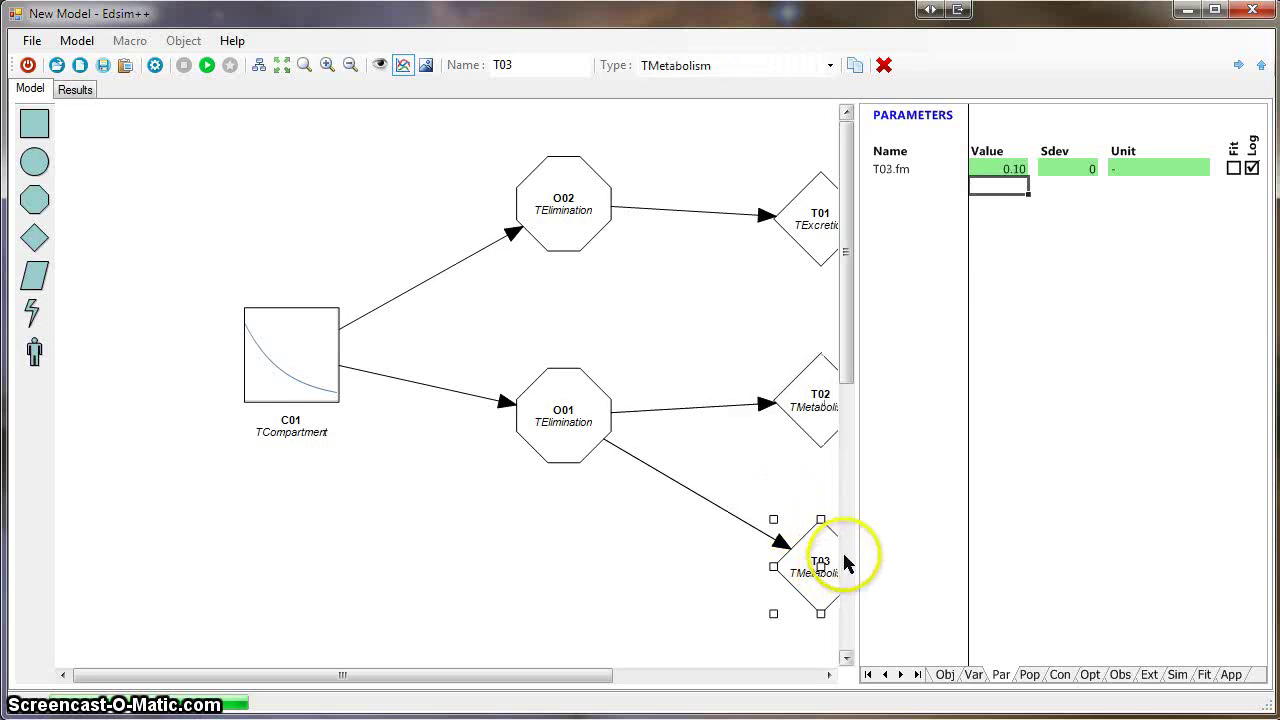
pyautogui.click(1010, 167)
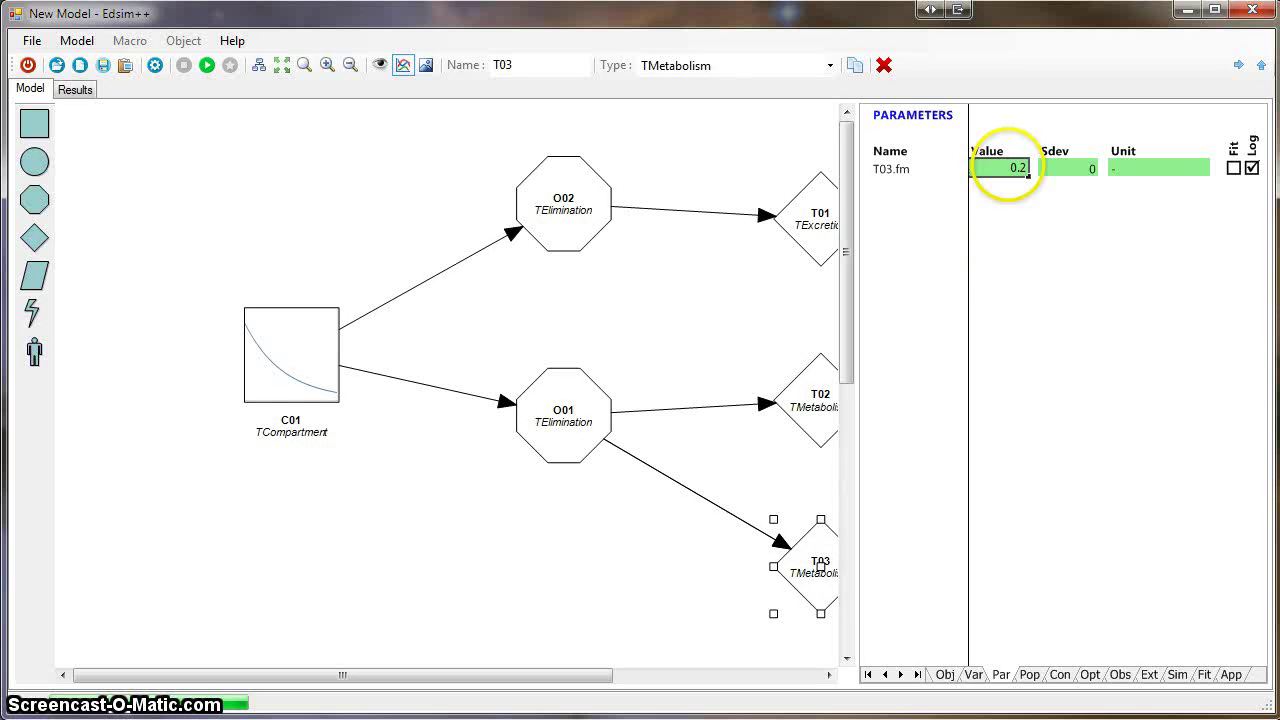
pyautogui.press('Return')
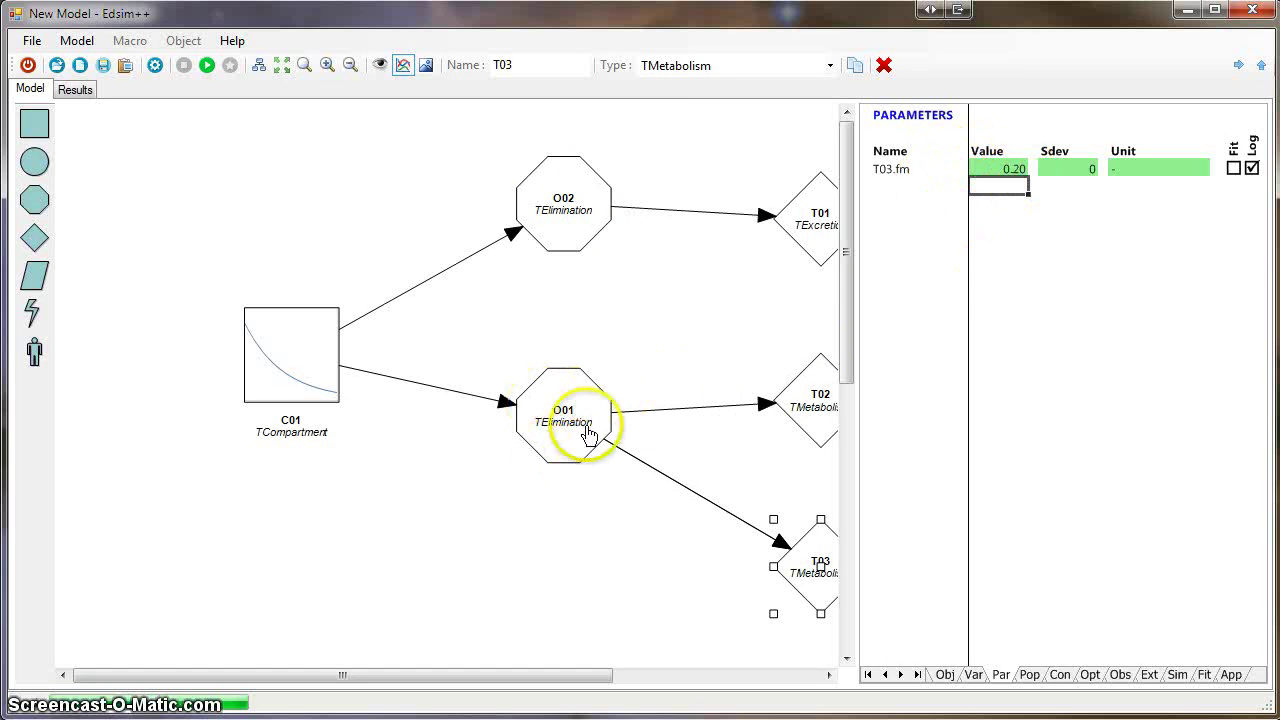
pyautogui.click(575, 556)
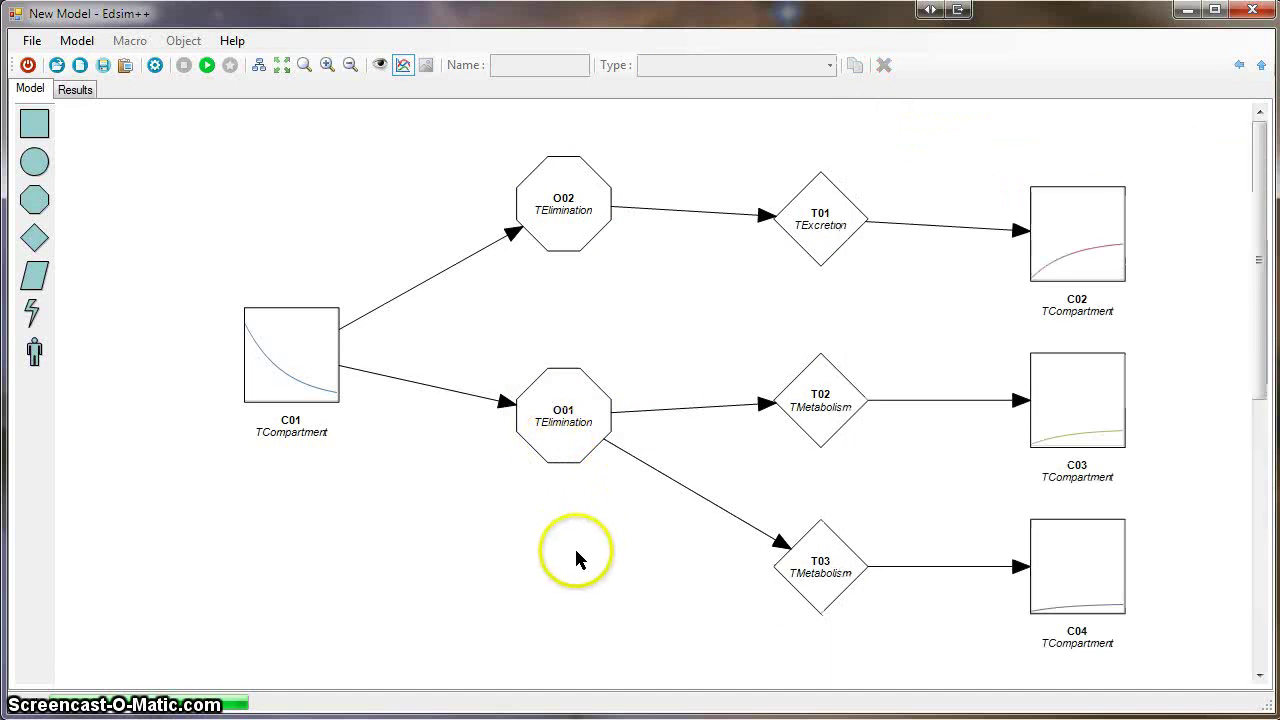
pyautogui.click(208, 66)
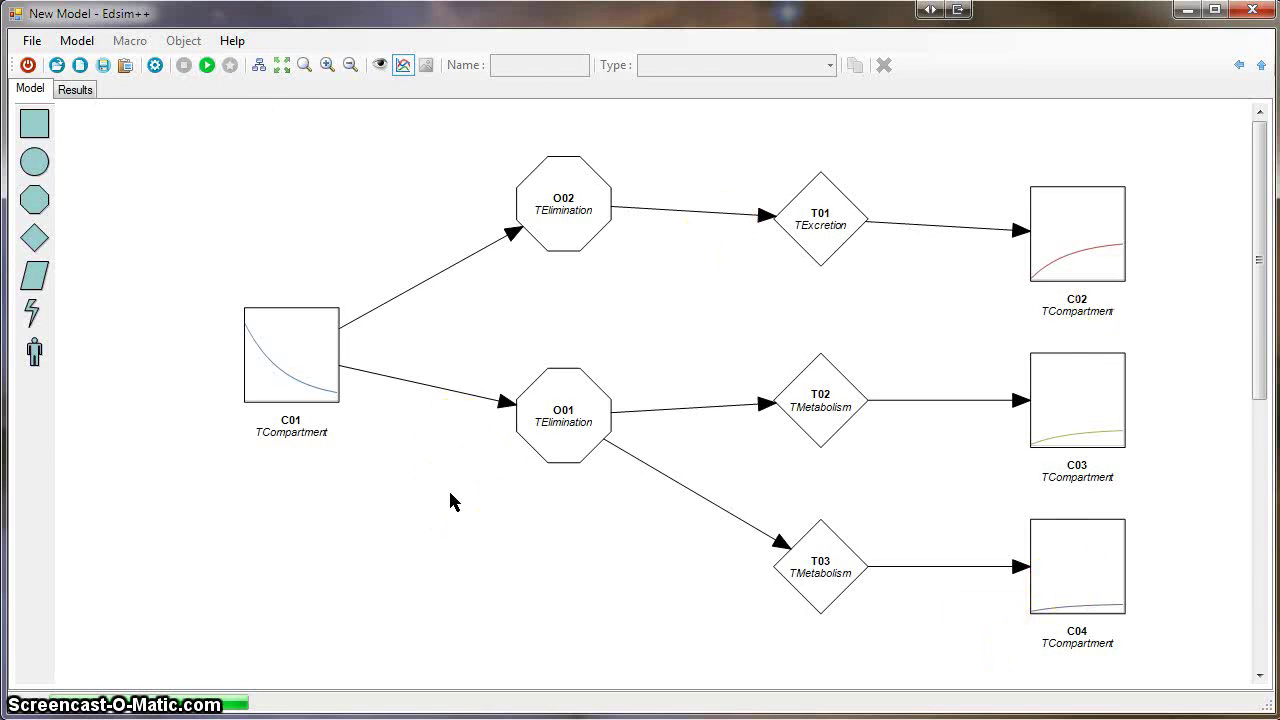